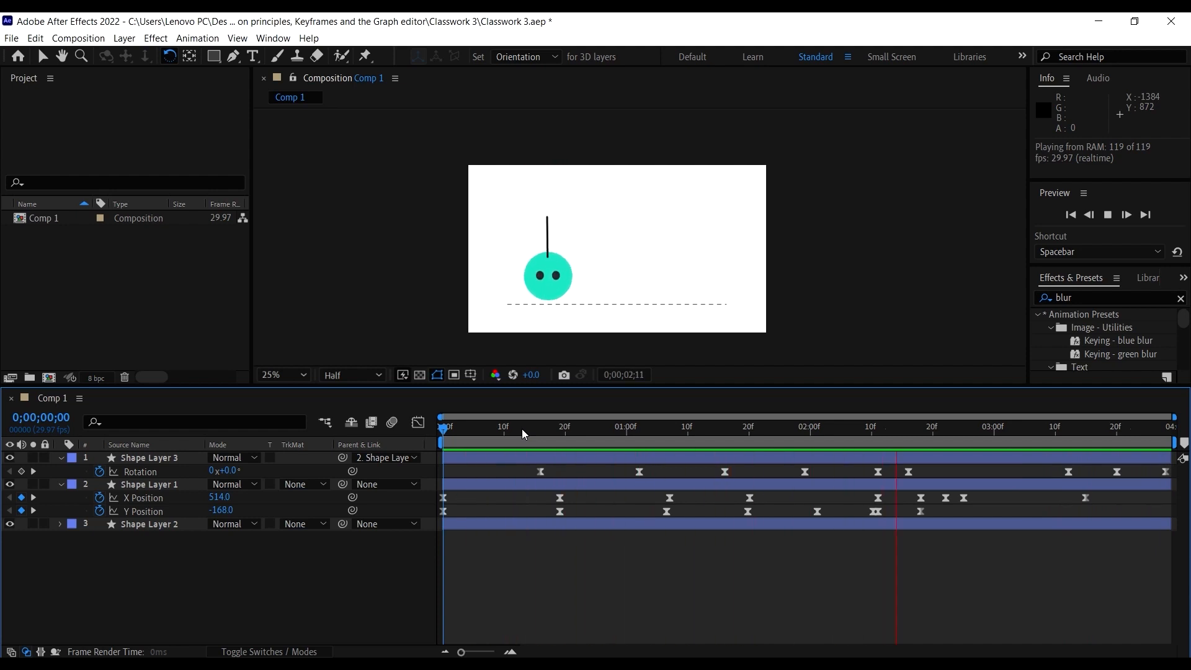
Step: Create a new 1920×1080 HDTV composition at 29.97 fps with a white background and a duration of 0;00;03;29
click(498, 427)
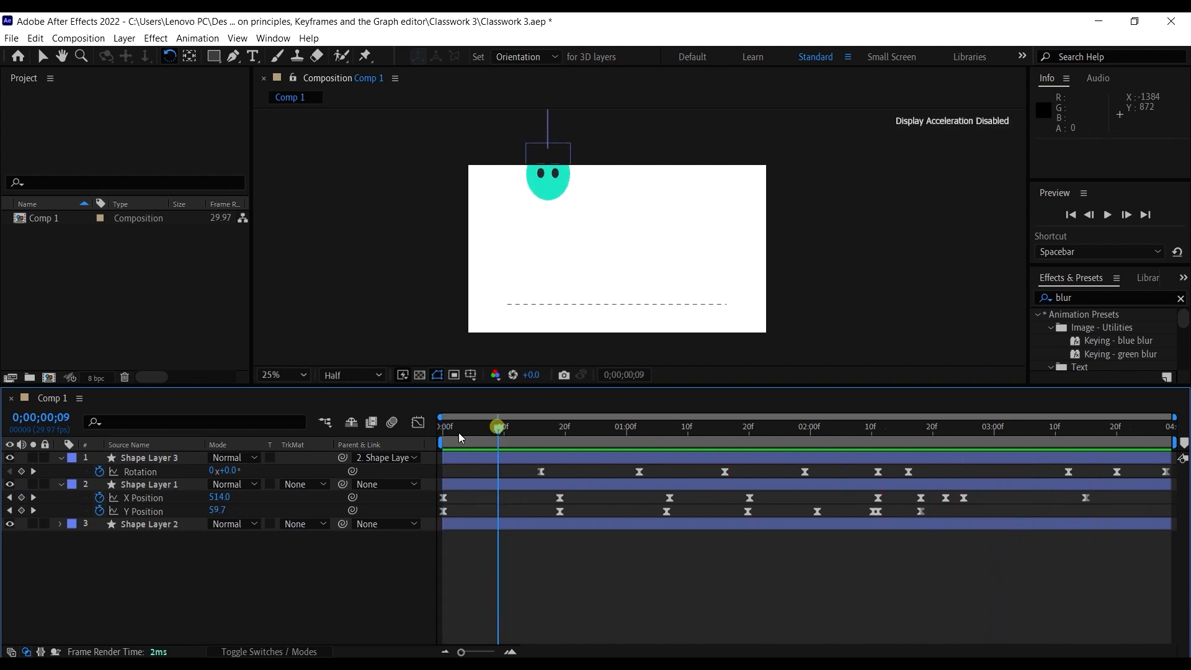
key(Home)
click(49, 379)
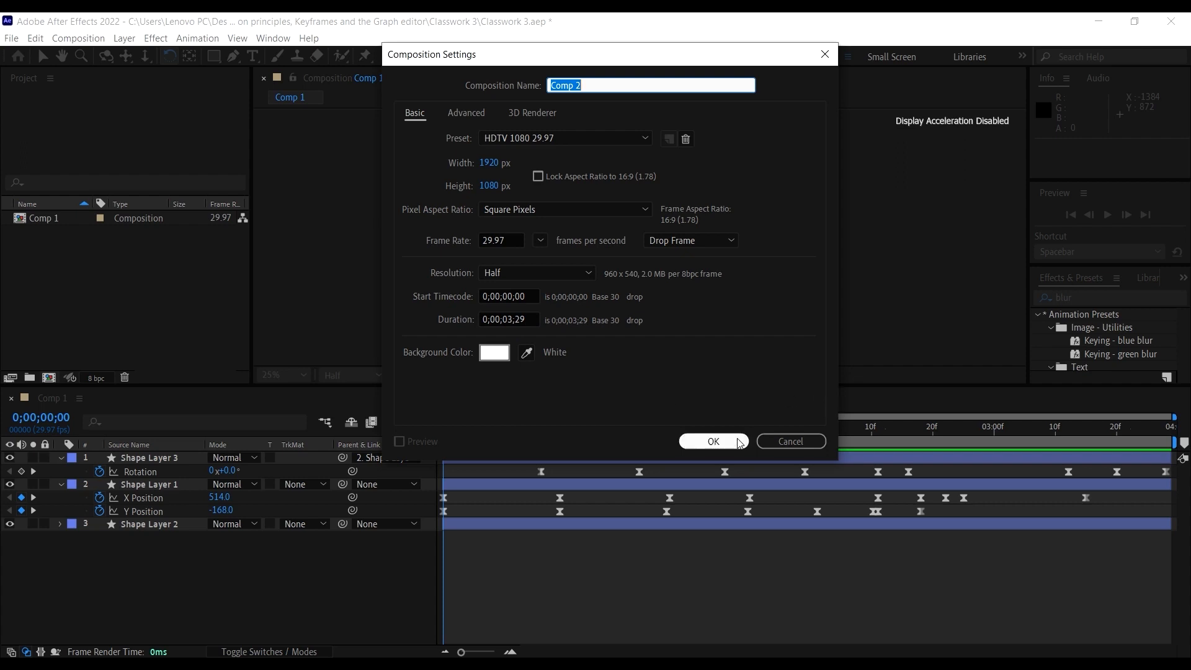
click(714, 441)
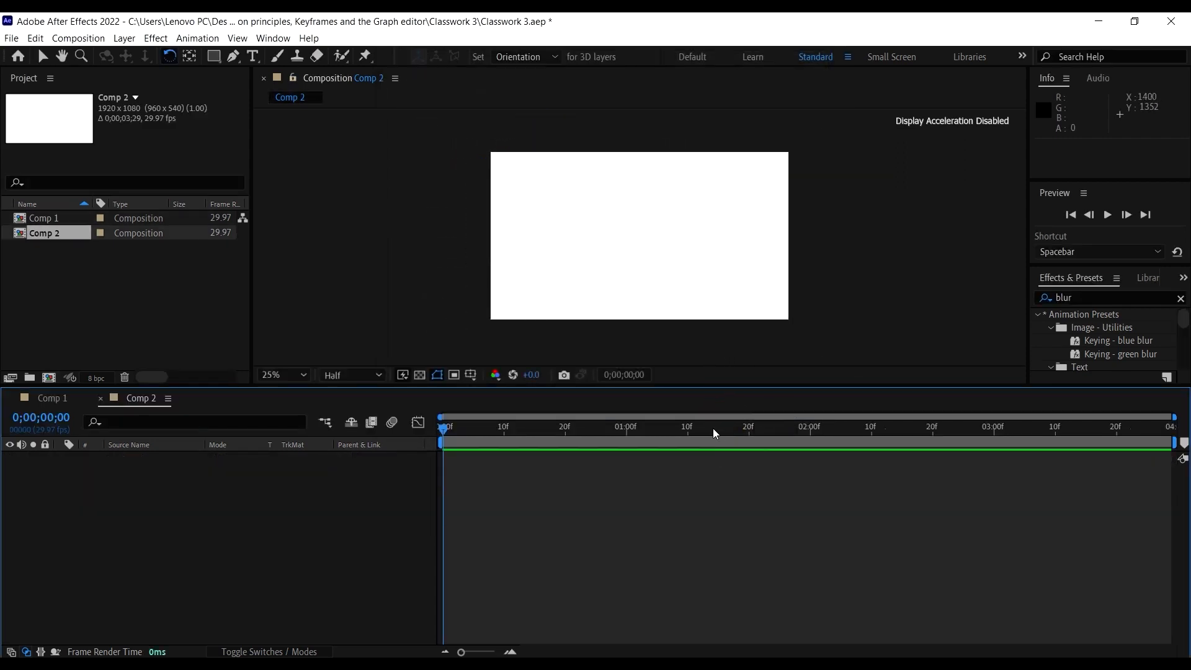
drag(597, 427, 407, 437)
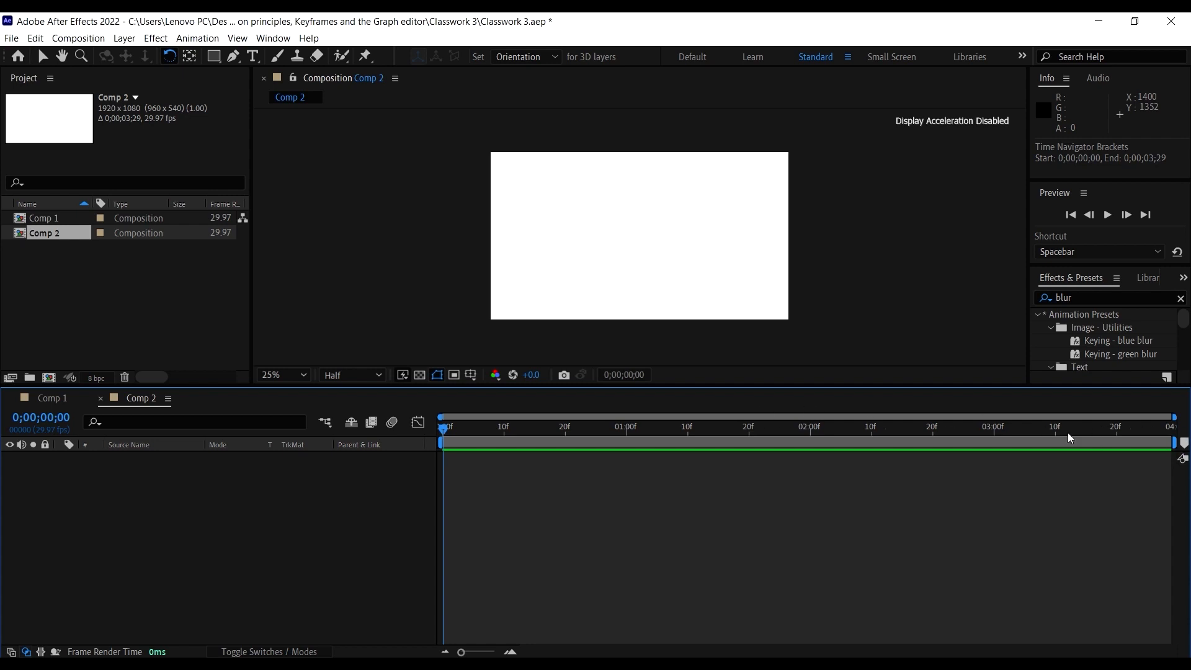
Step: Add a shape layer and draw a straight horizontal ground line with the Pen tool across the lower part of the frame
right_click(225, 507)
mouse_move(322, 340)
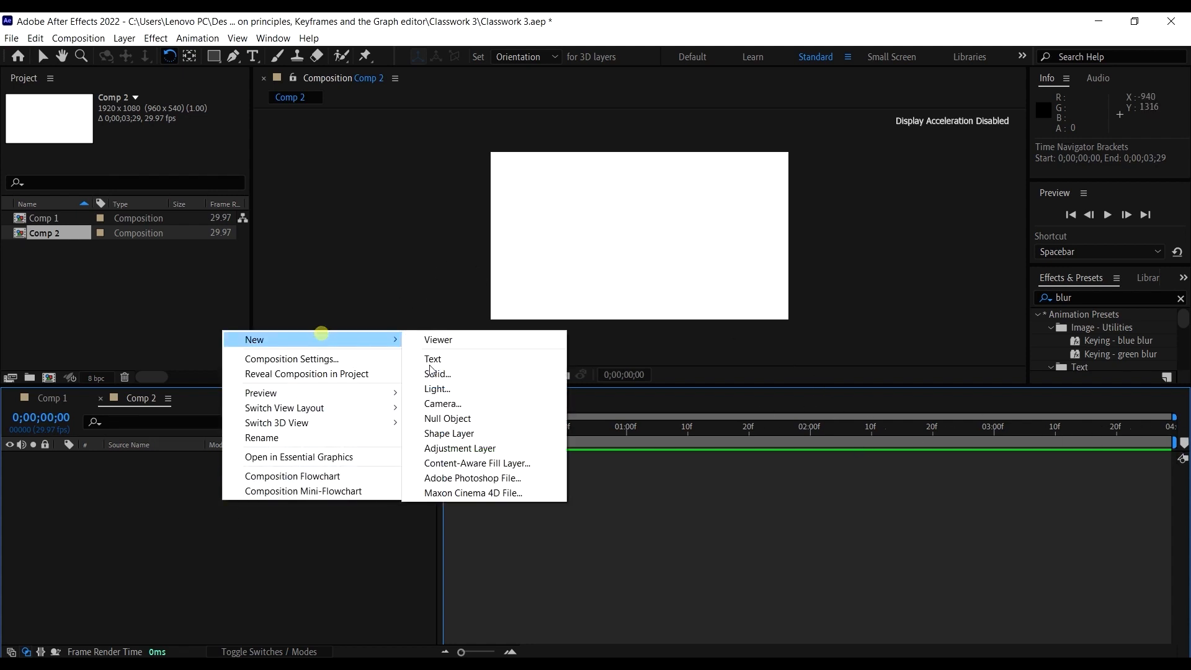
click(495, 439)
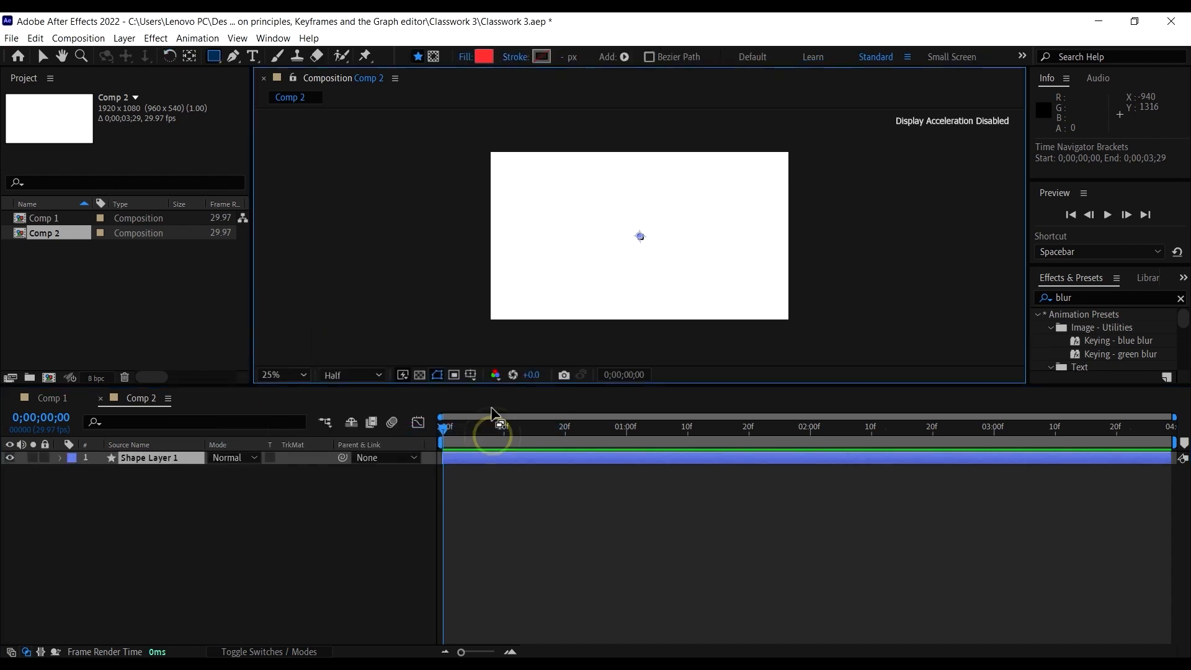
click(234, 56)
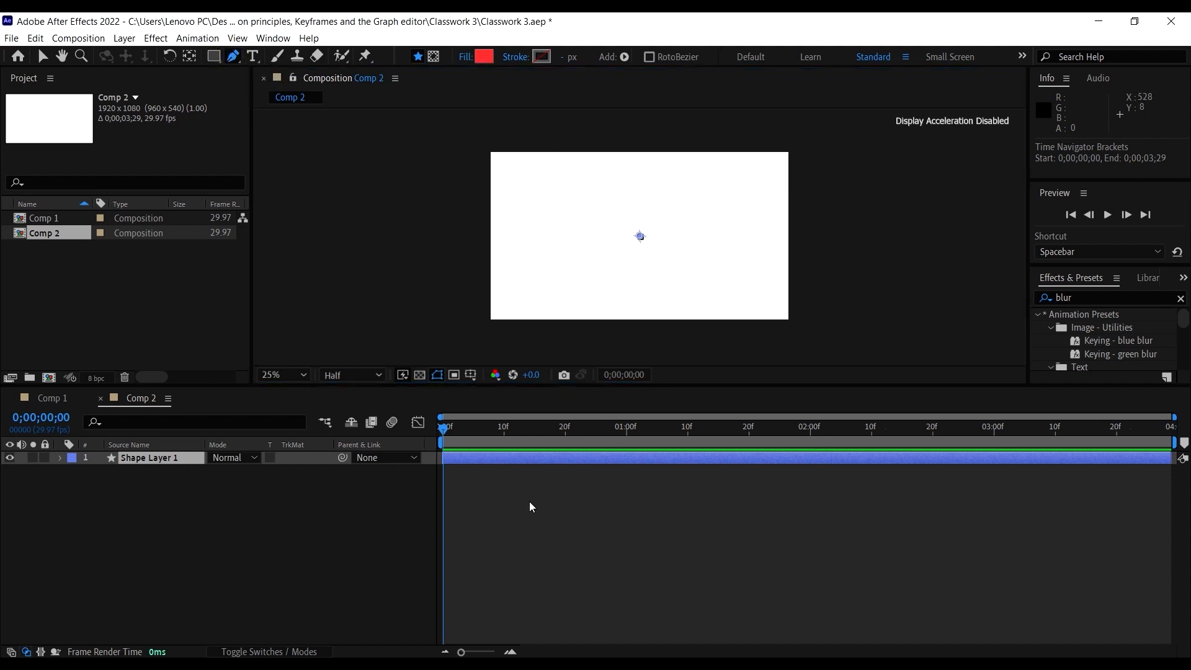
click(521, 295)
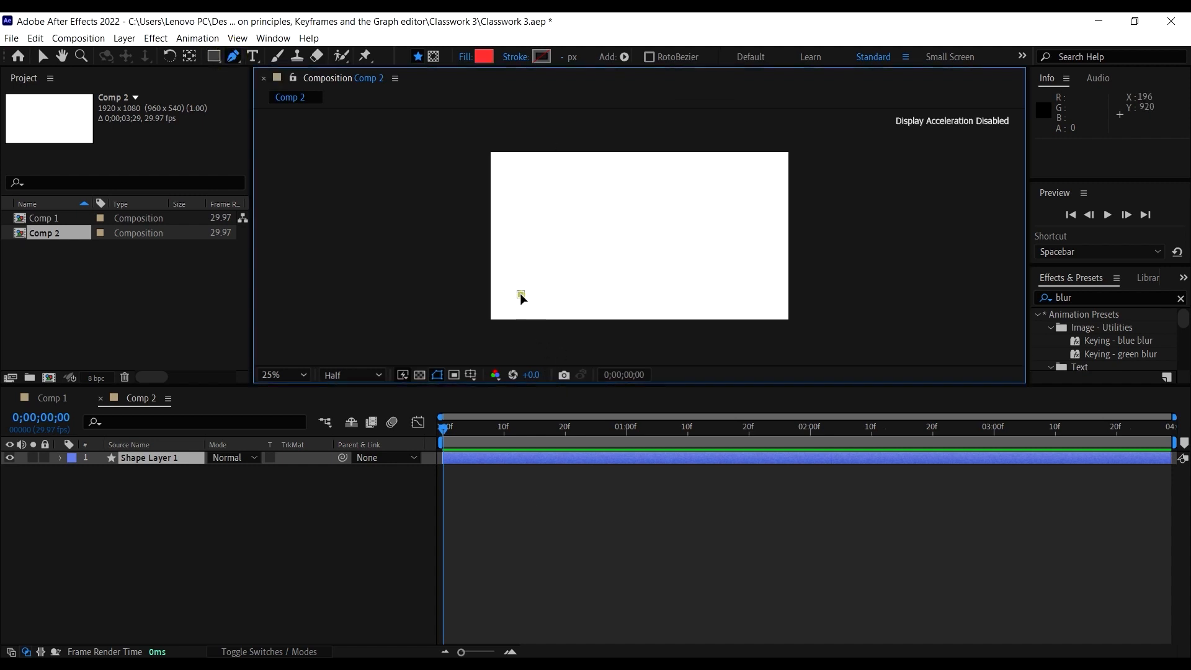
click(763, 295)
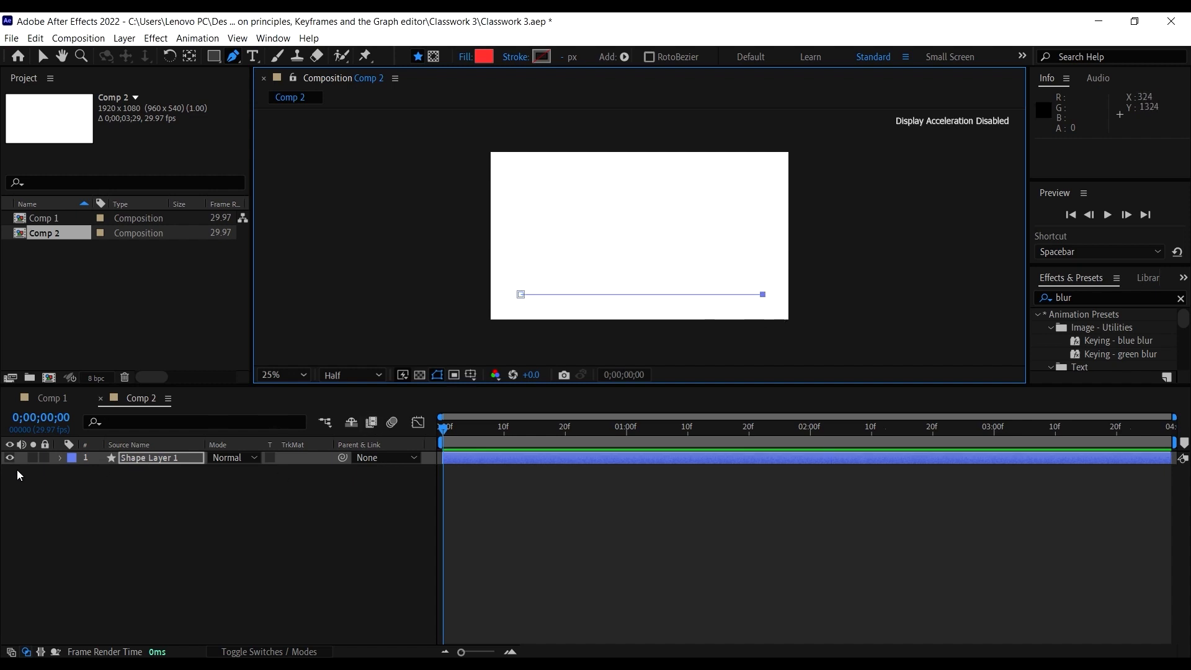
Step: Select the line's shape inside the layer contents and set its fill to None
click(59, 457)
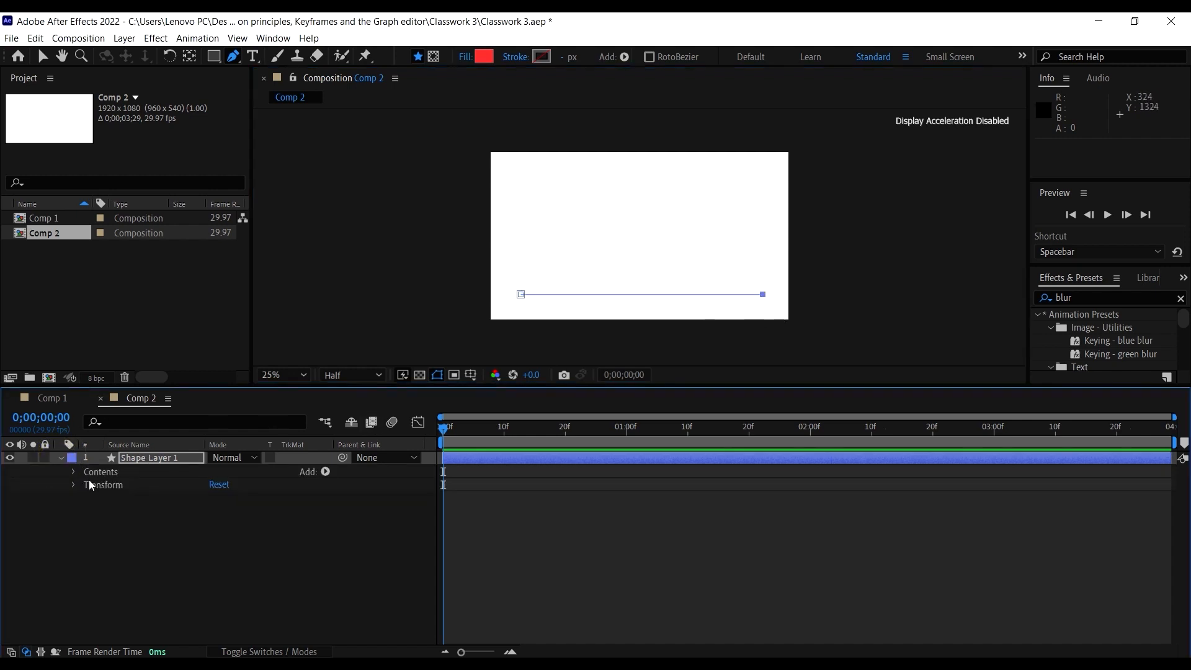
click(74, 472)
click(88, 484)
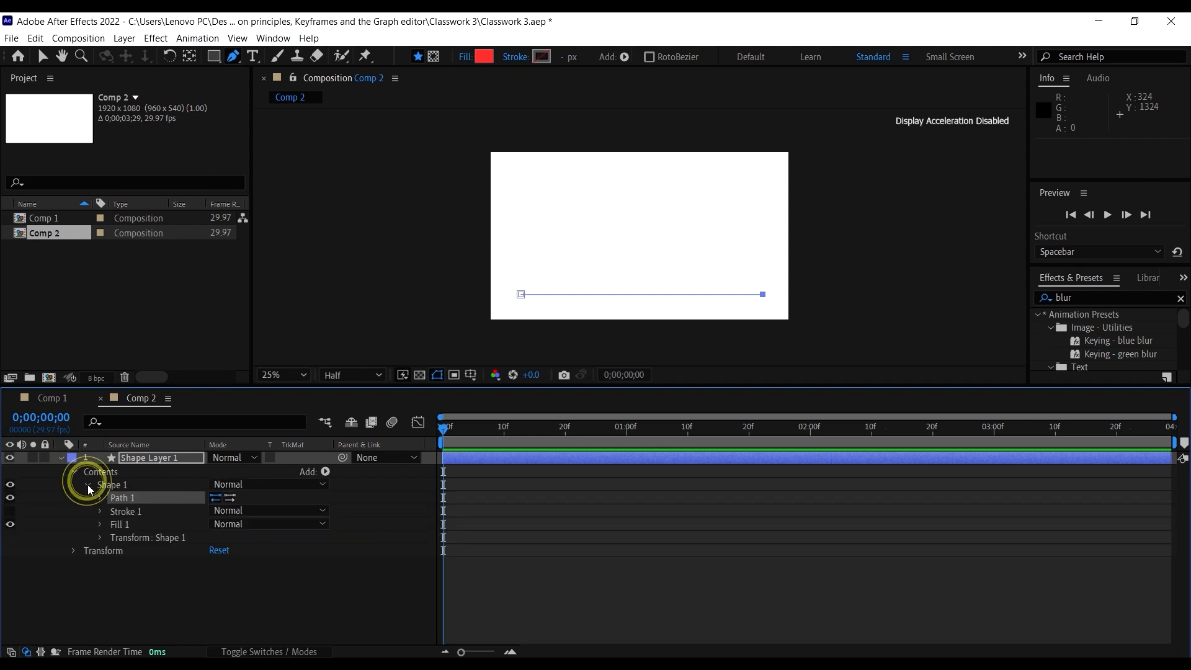
click(121, 486)
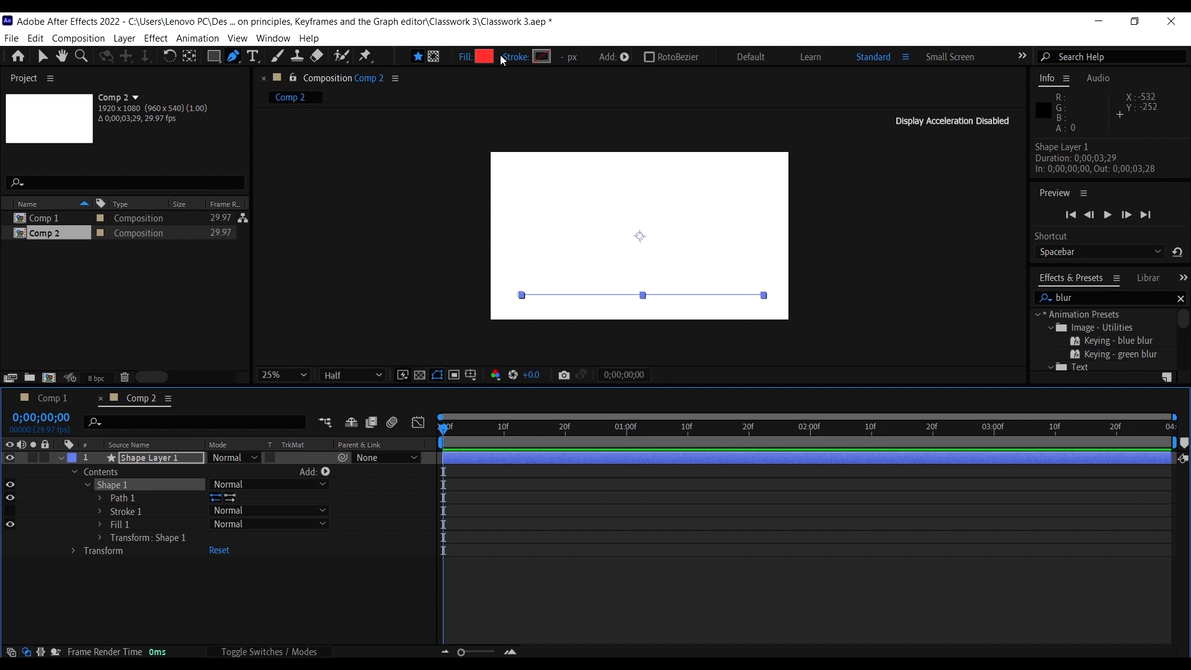
click(464, 57)
click(516, 300)
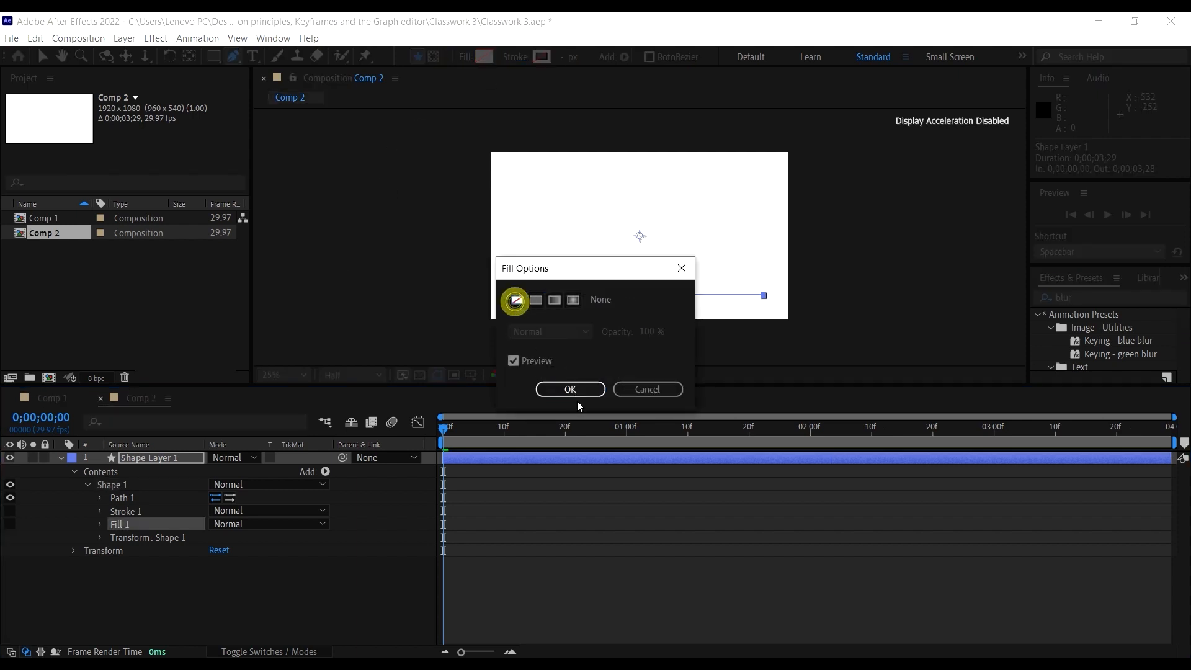
click(574, 389)
Step: Give the line a dark grey 454545 stroke and set the stroke width to 6 px
click(542, 56)
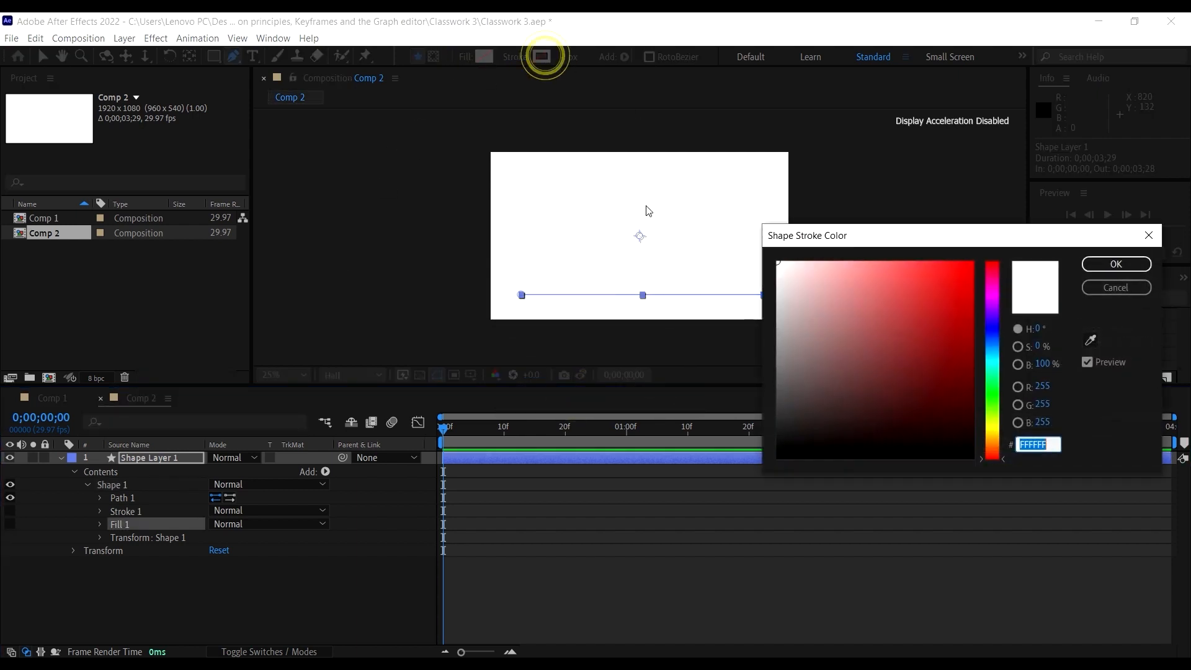
drag(825, 405, 753, 405)
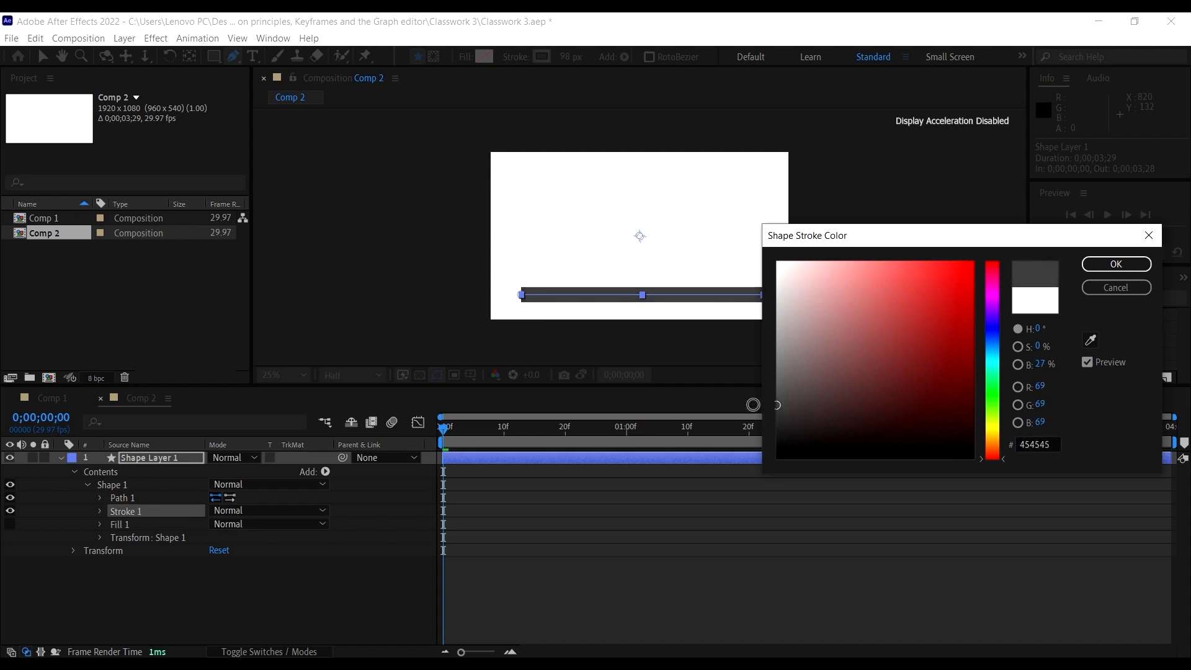
click(1116, 265)
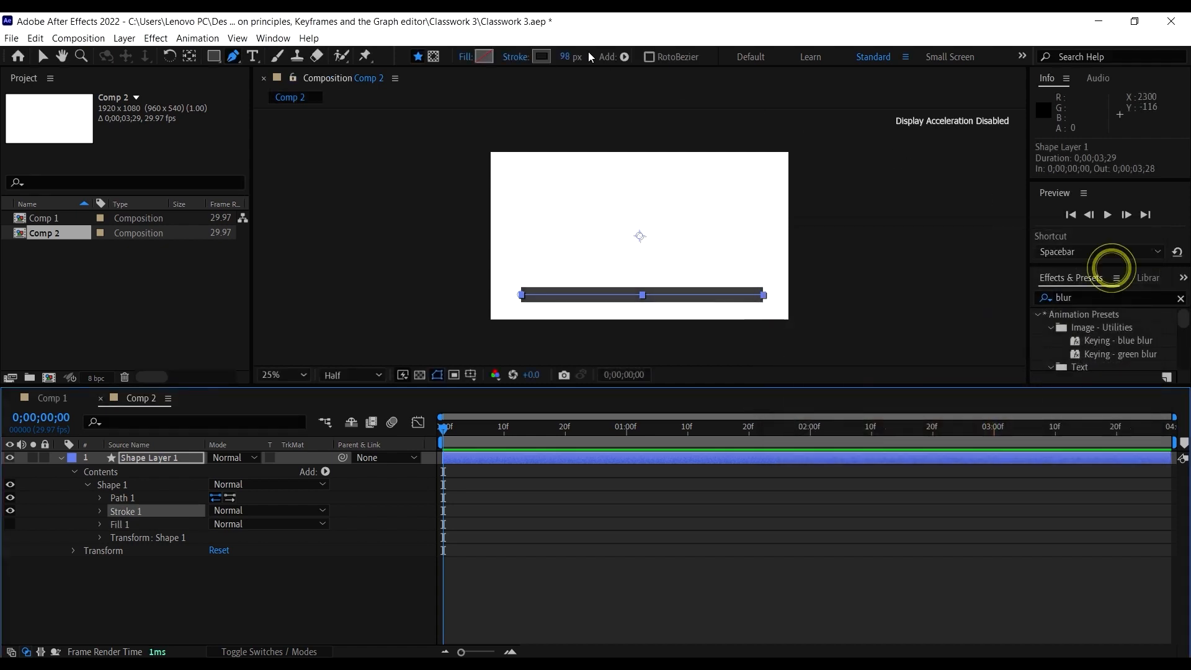
drag(568, 59, 523, 62)
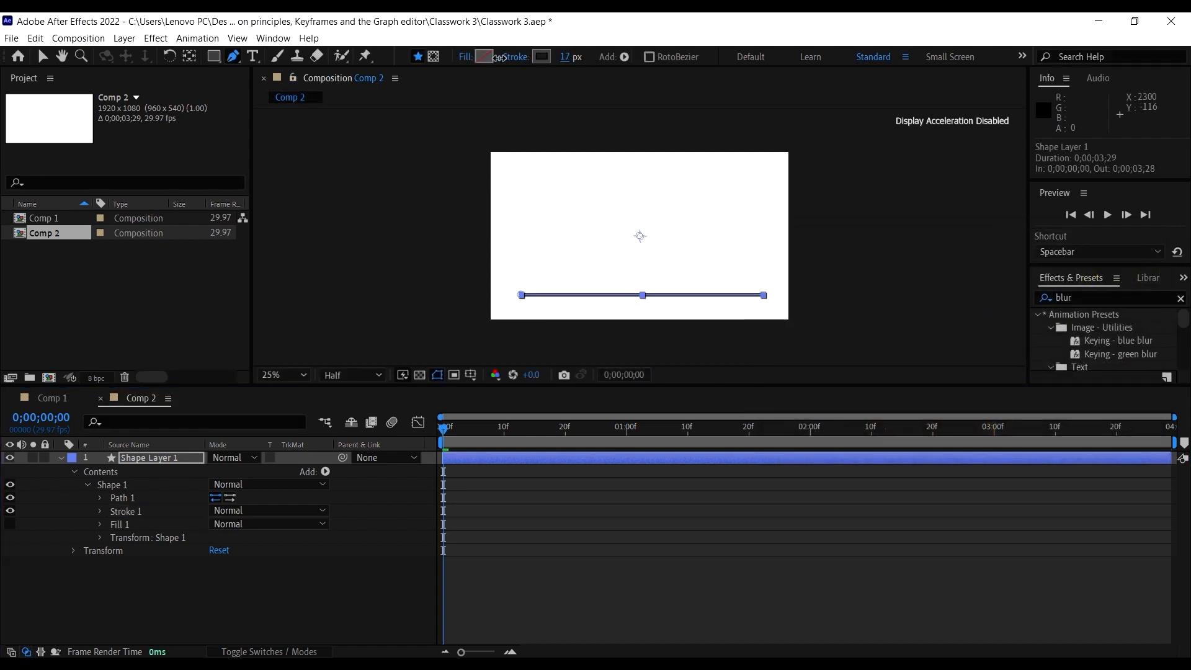
scroll(698, 334, up, 2)
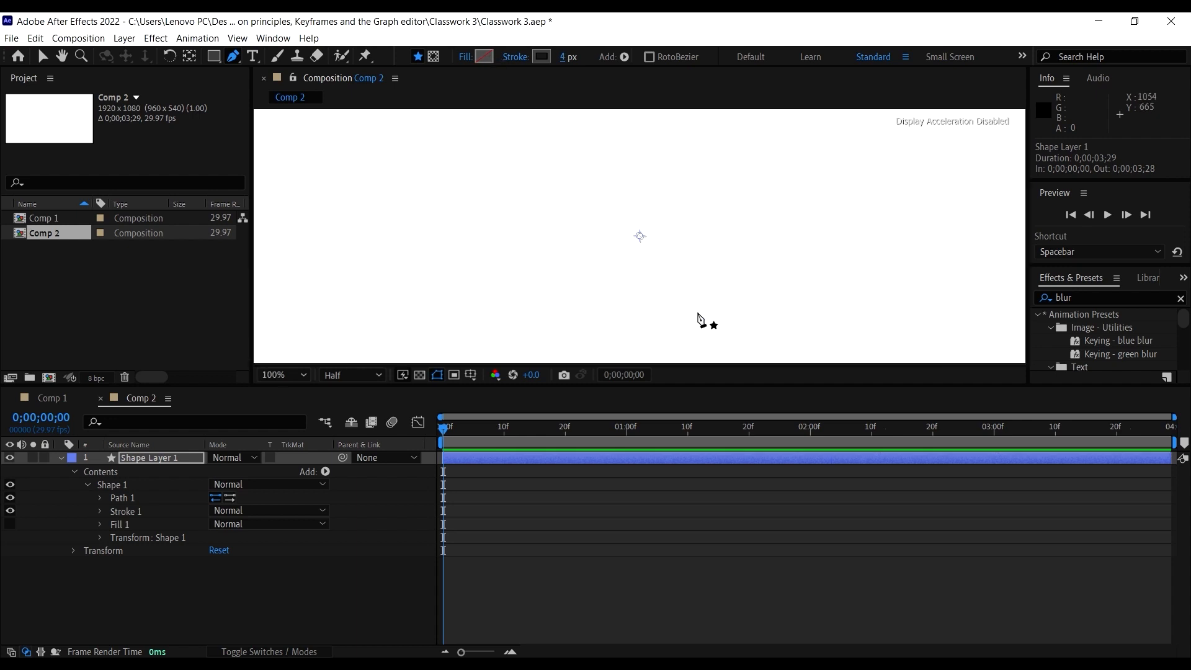
scroll(699, 319, down, 1)
drag(691, 284, 658, 198)
drag(565, 59, 571, 57)
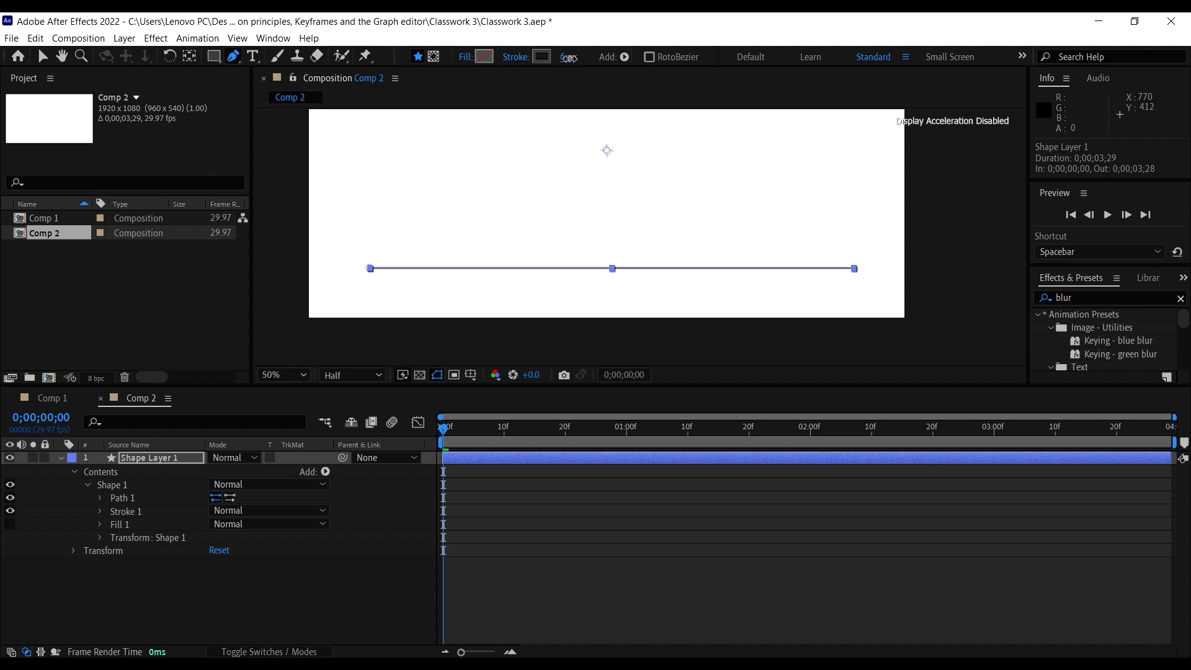
Step: Add dashes to the line's stroke and set the dash length to 16
click(100, 512)
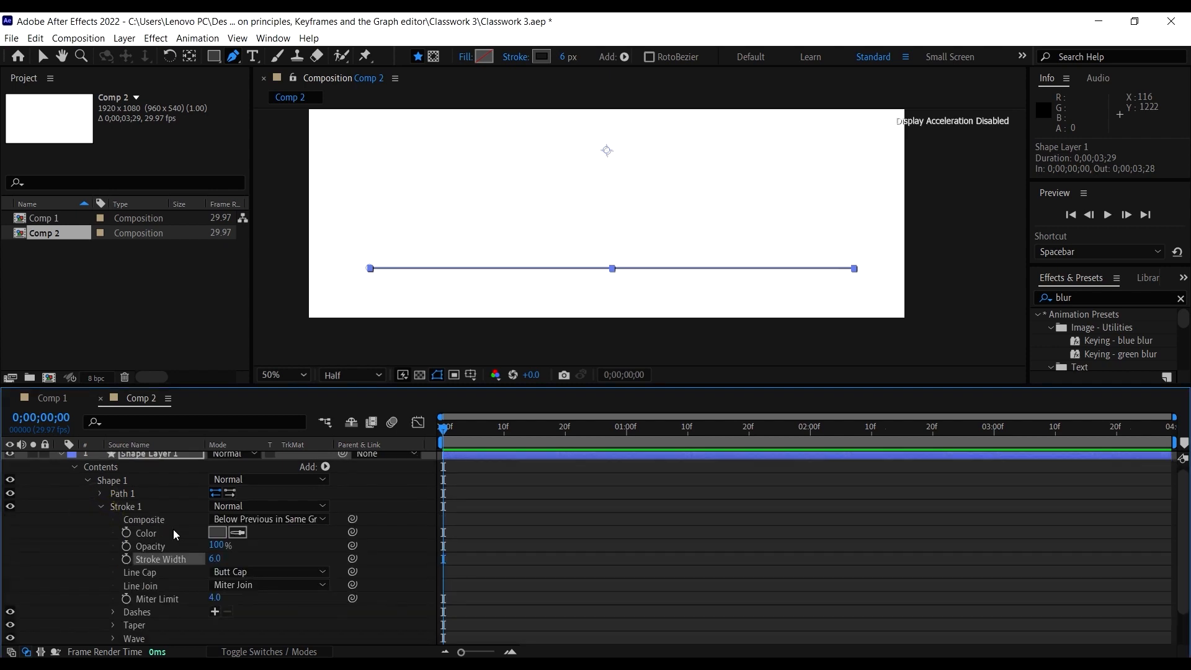
scroll(174, 530, down, 3)
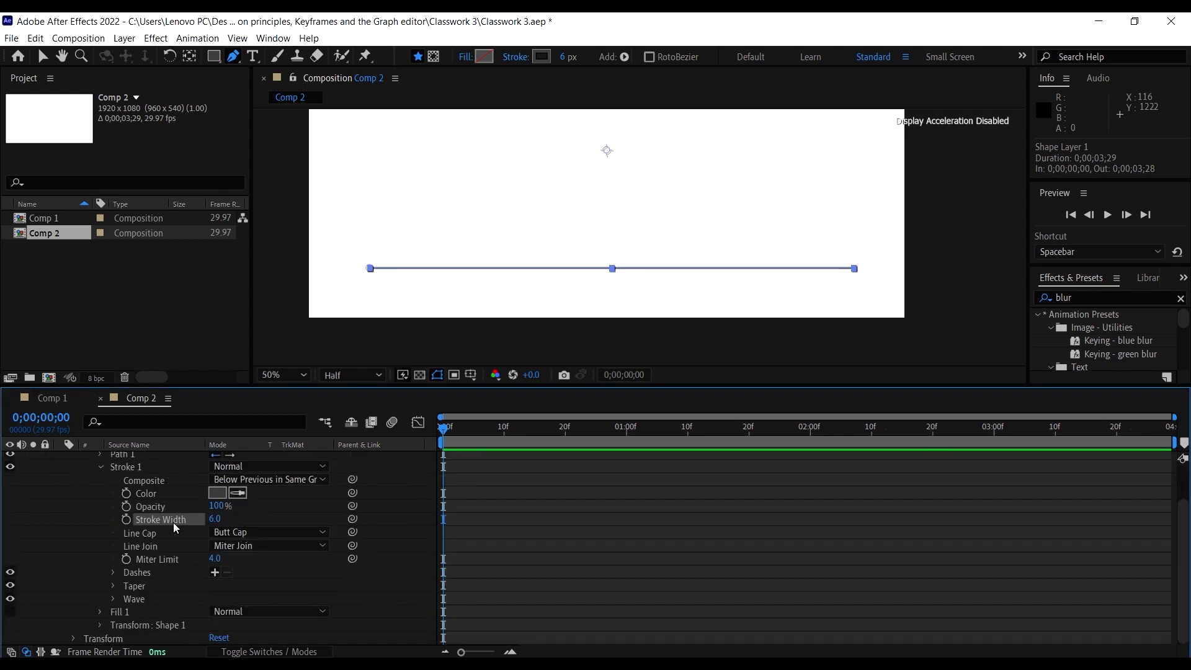
click(215, 572)
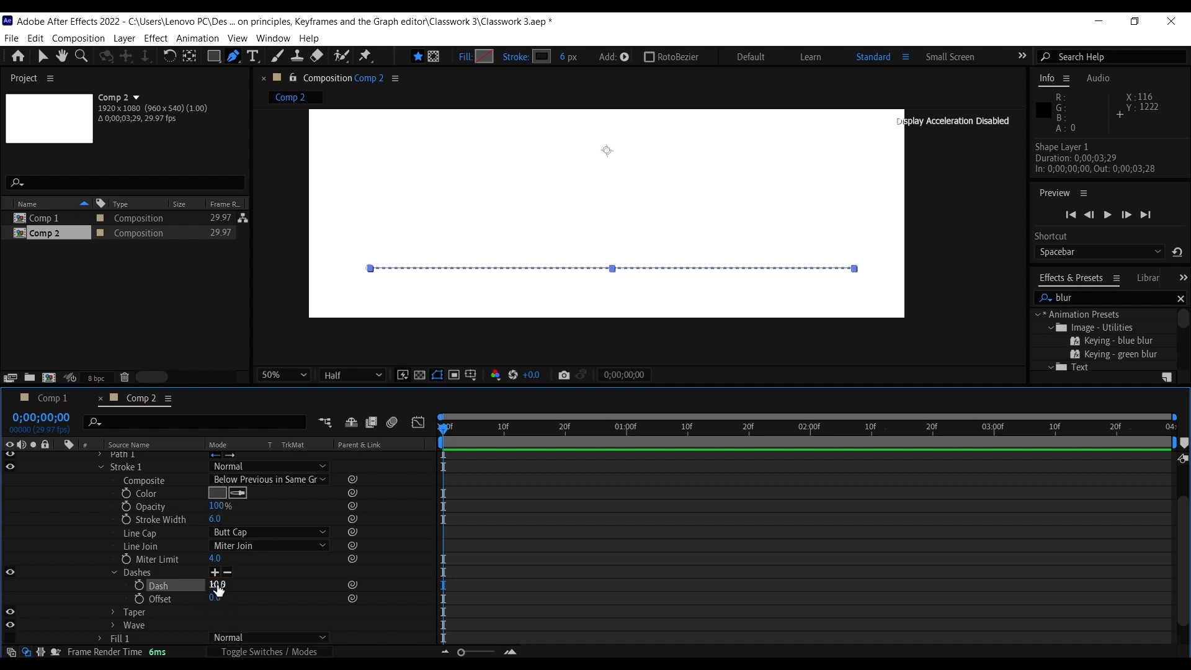
drag(217, 585, 222, 586)
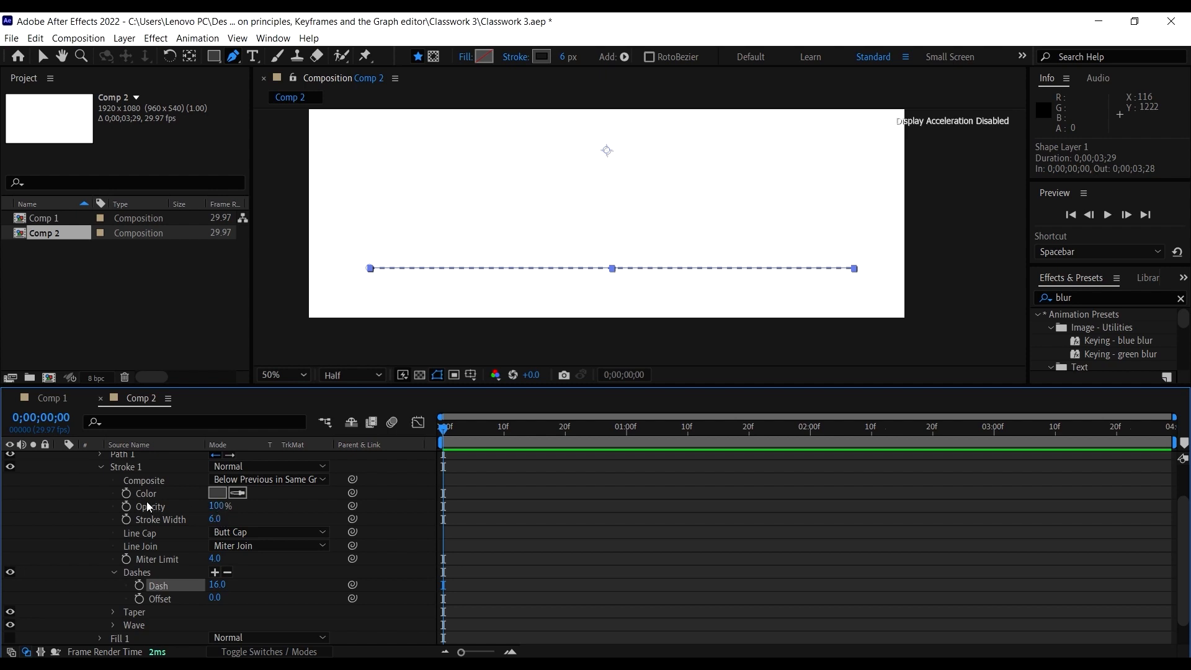
Step: Set the dashed line's stroke width to 5 and its stroke color to the darker grey 323232
scroll(151, 499, up, 2)
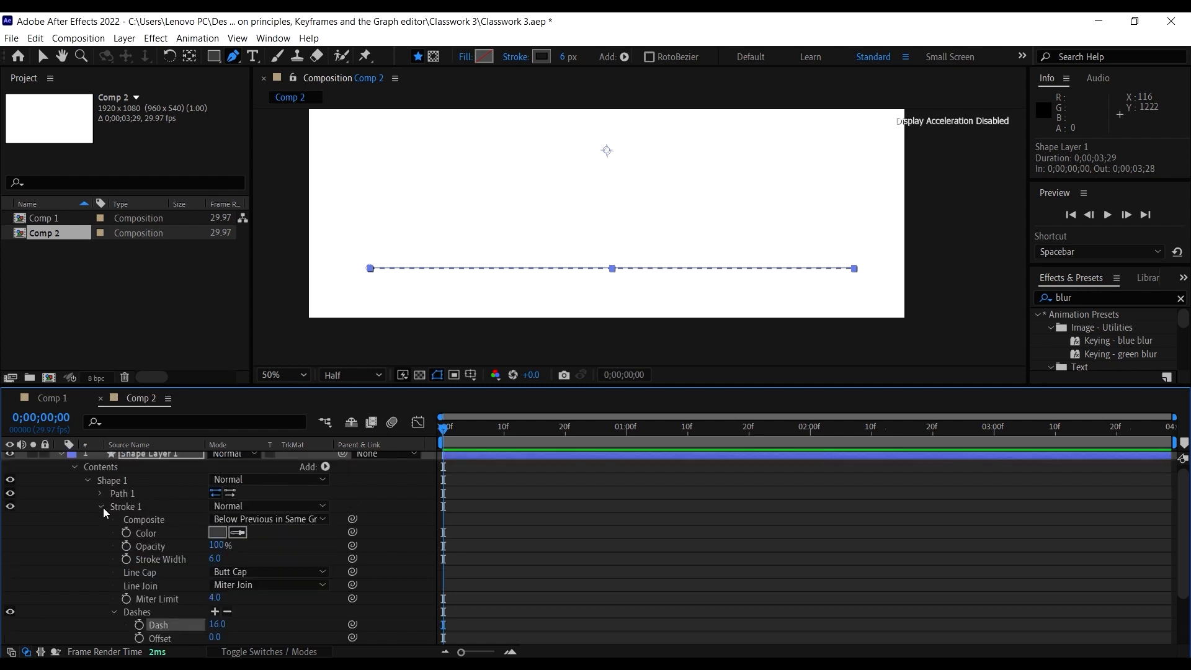
drag(214, 559, 209, 558)
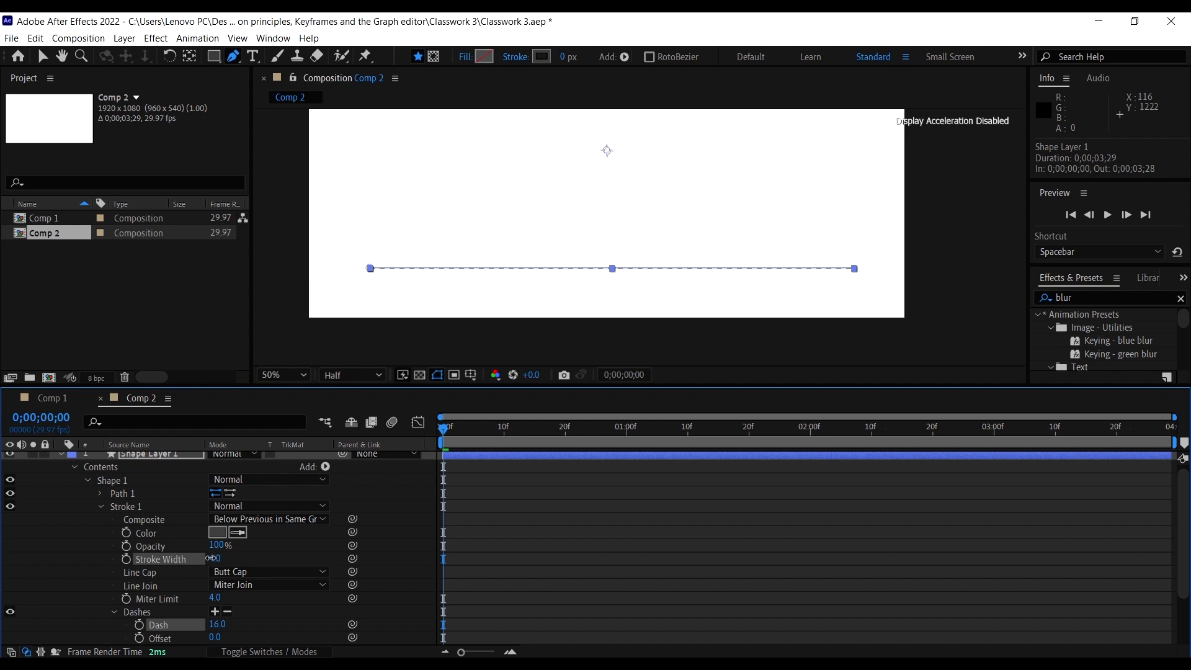
drag(211, 557, 217, 558)
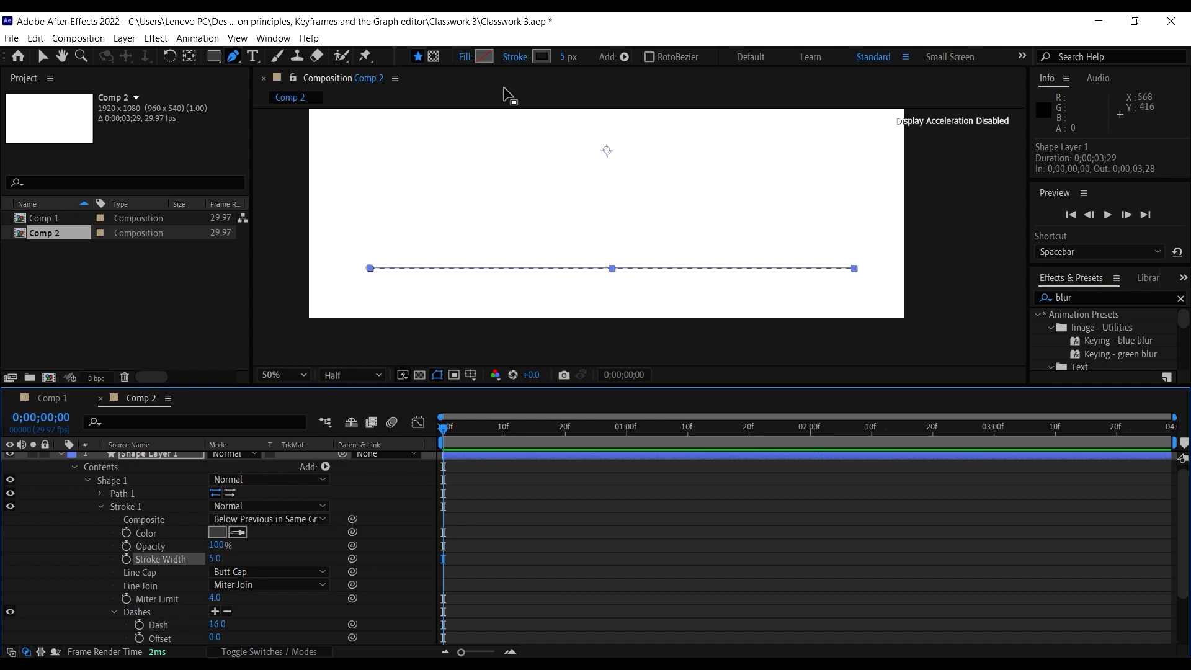
click(541, 57)
click(778, 420)
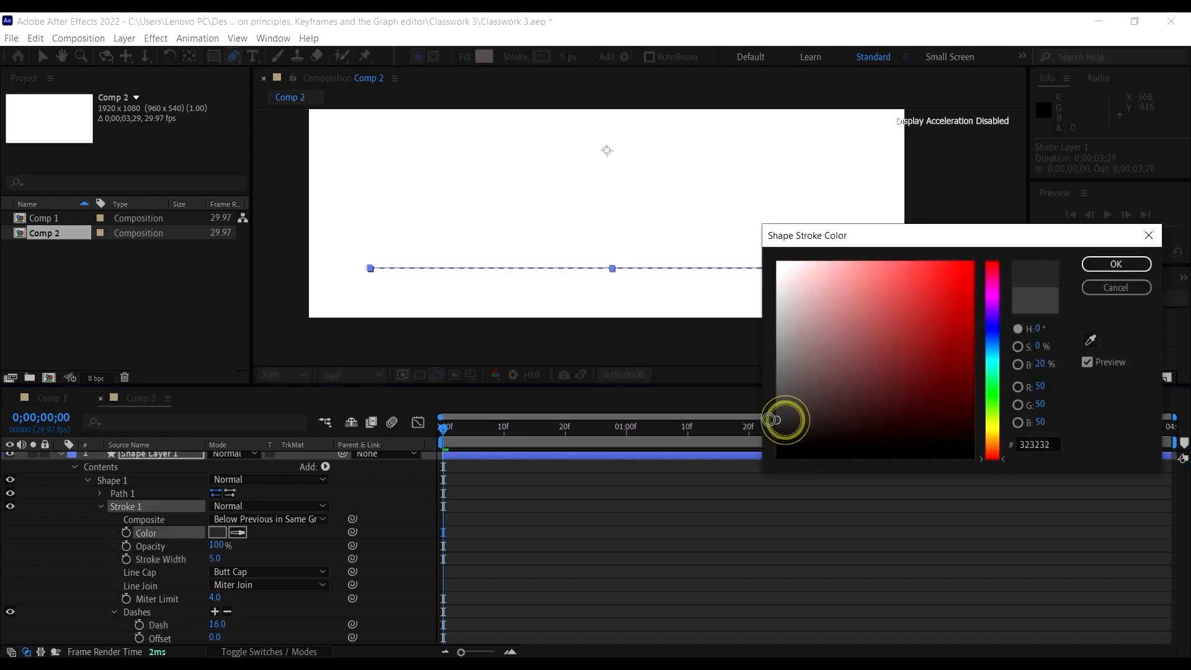
key(Return)
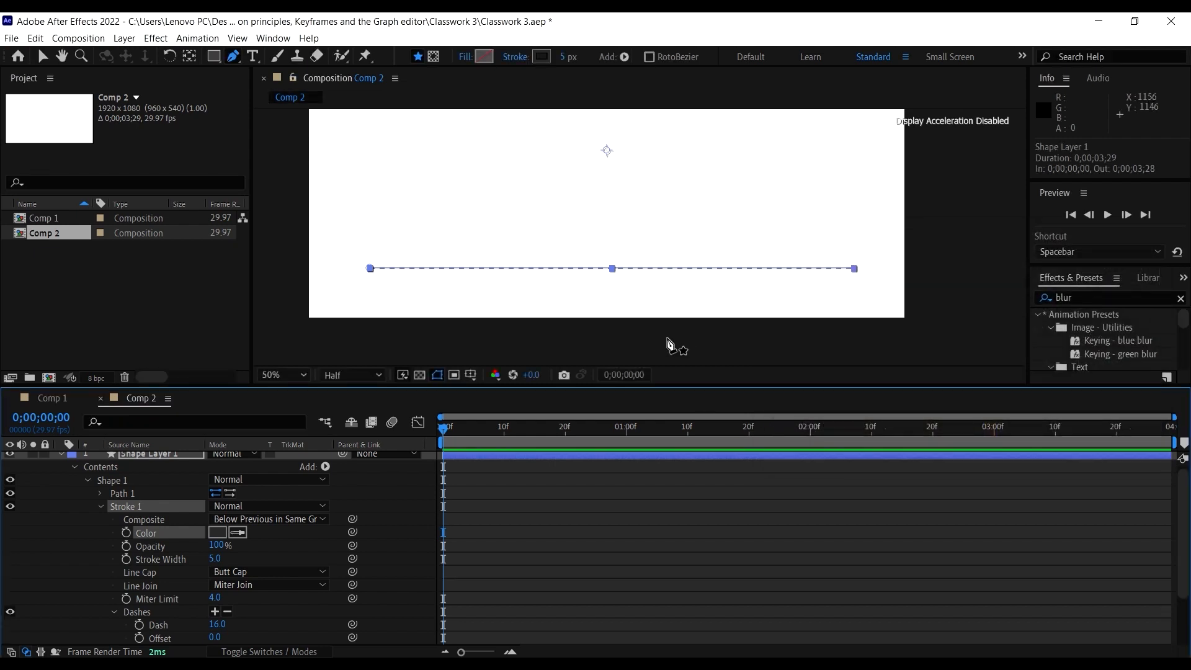
Step: Deselect the dashed line, collapse its layer properties and lock the shape layer
scroll(663, 302, down, 2)
scroll(662, 300, up, 1)
drag(646, 240, 599, 271)
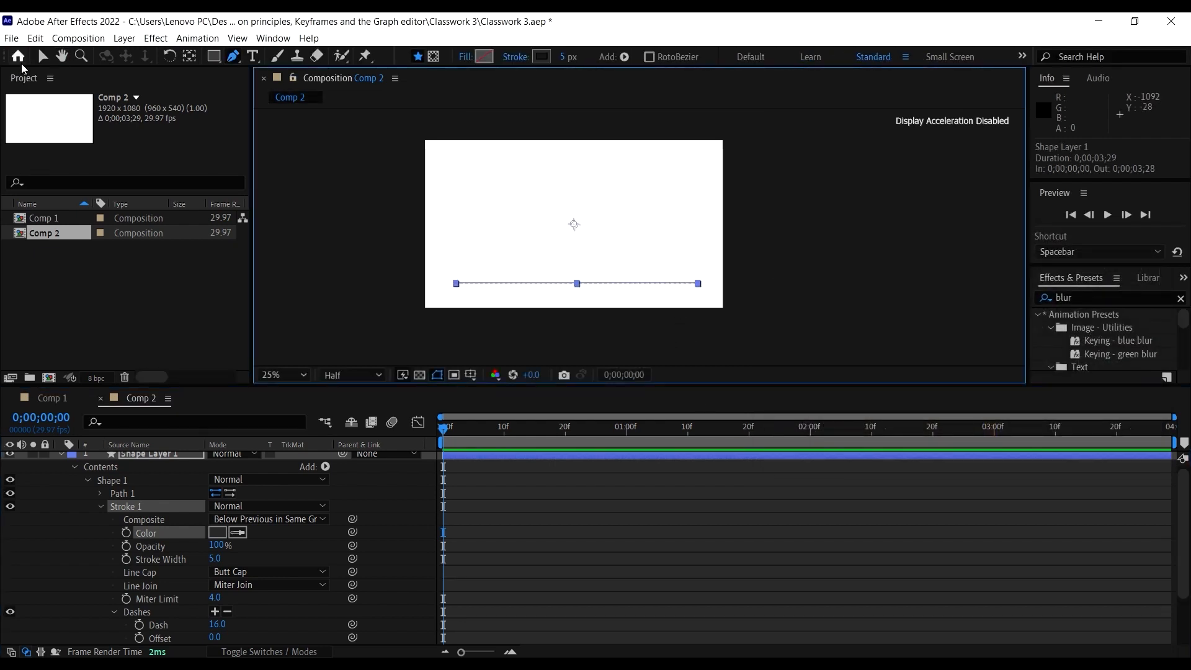
click(42, 57)
click(379, 199)
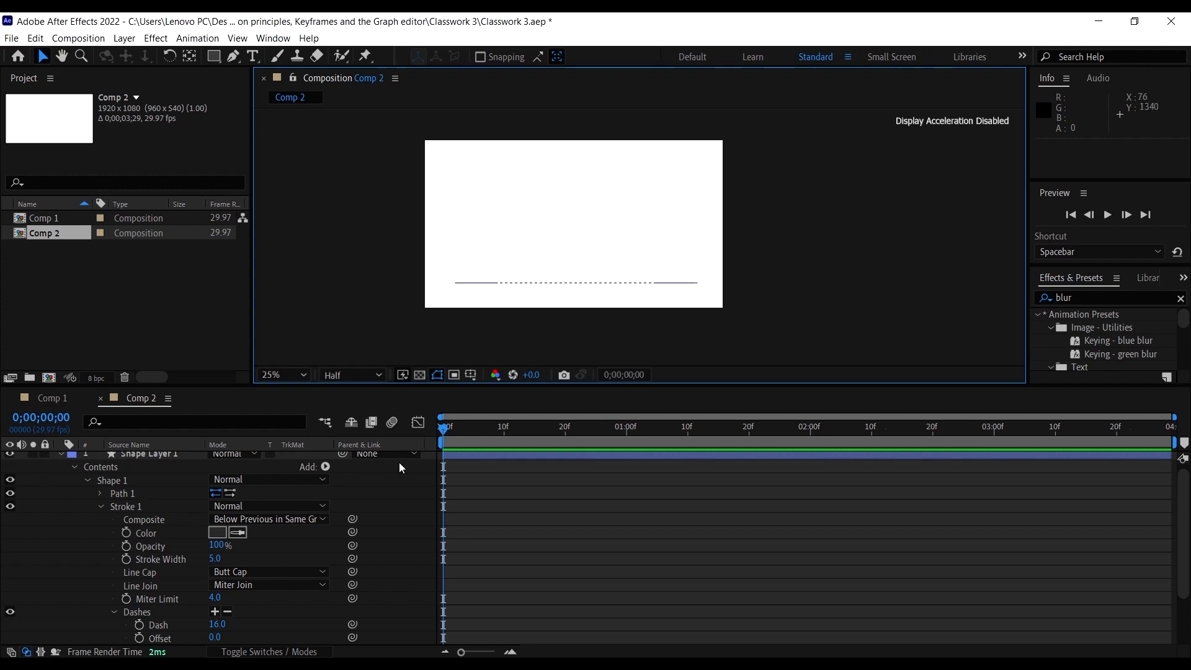
click(60, 454)
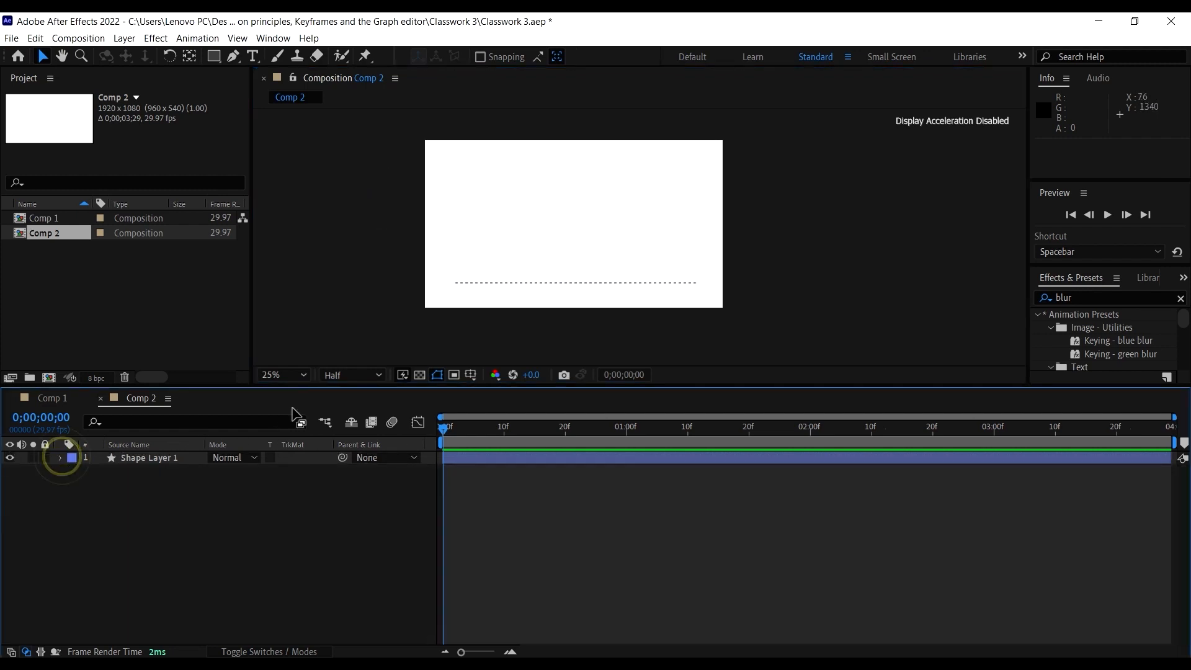
click(159, 463)
click(46, 457)
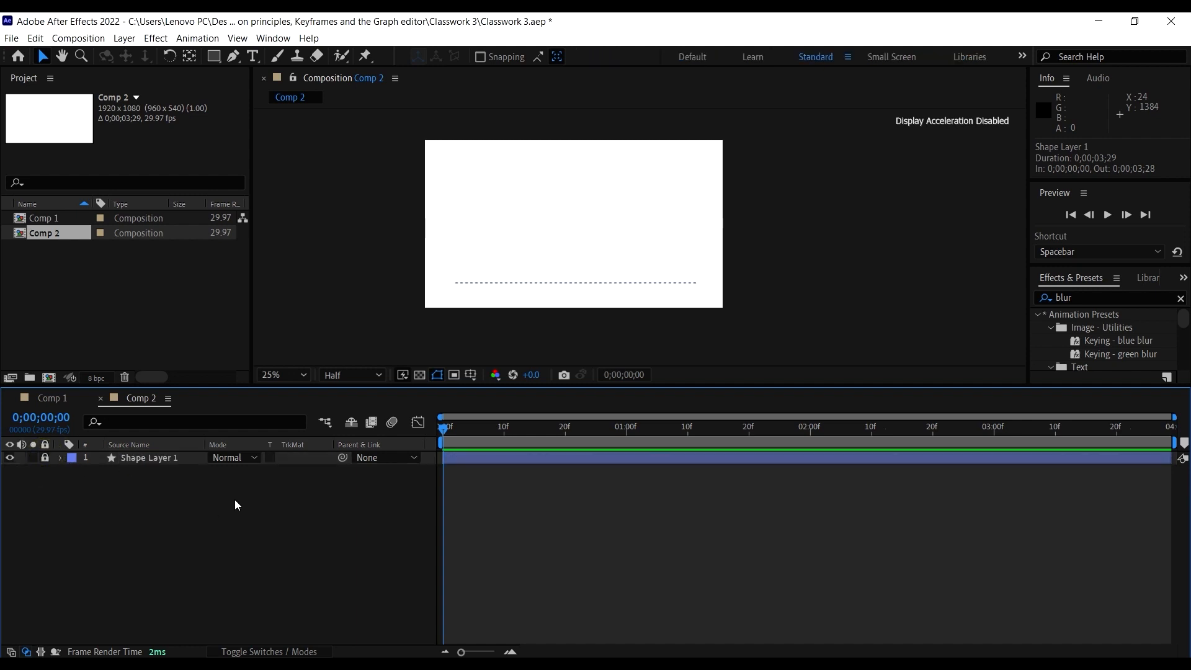
Step: Add a new empty shape layer above the locked dashed line layer in Comp 2
right_click(181, 530)
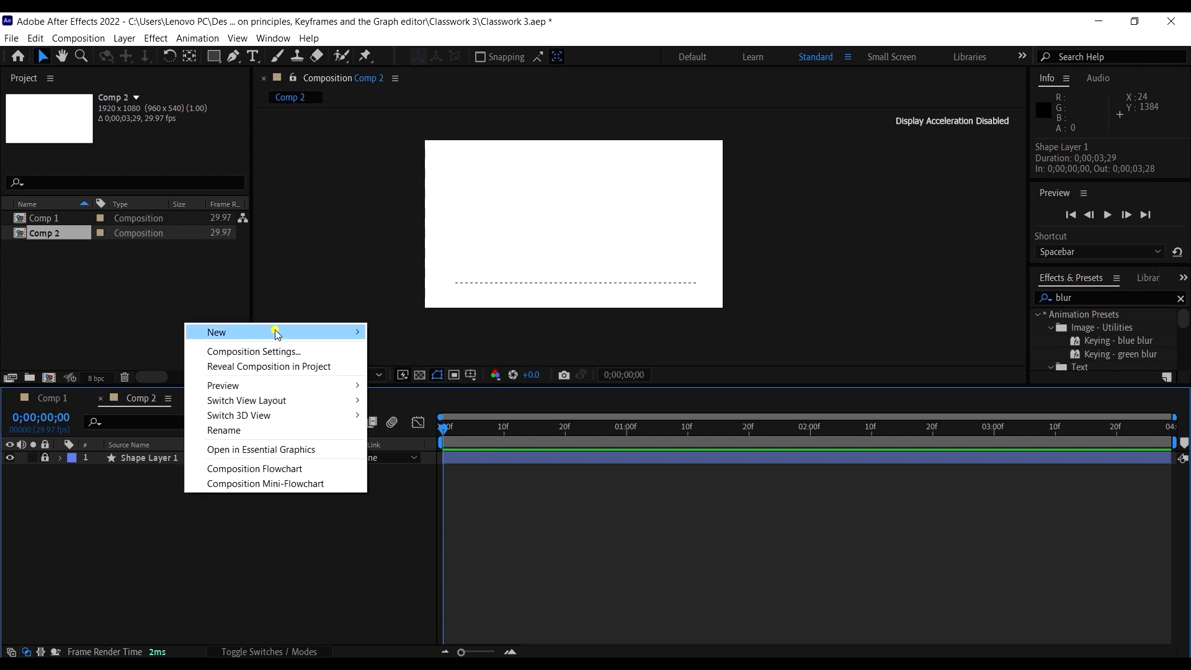
click(274, 331)
click(428, 426)
key(q)
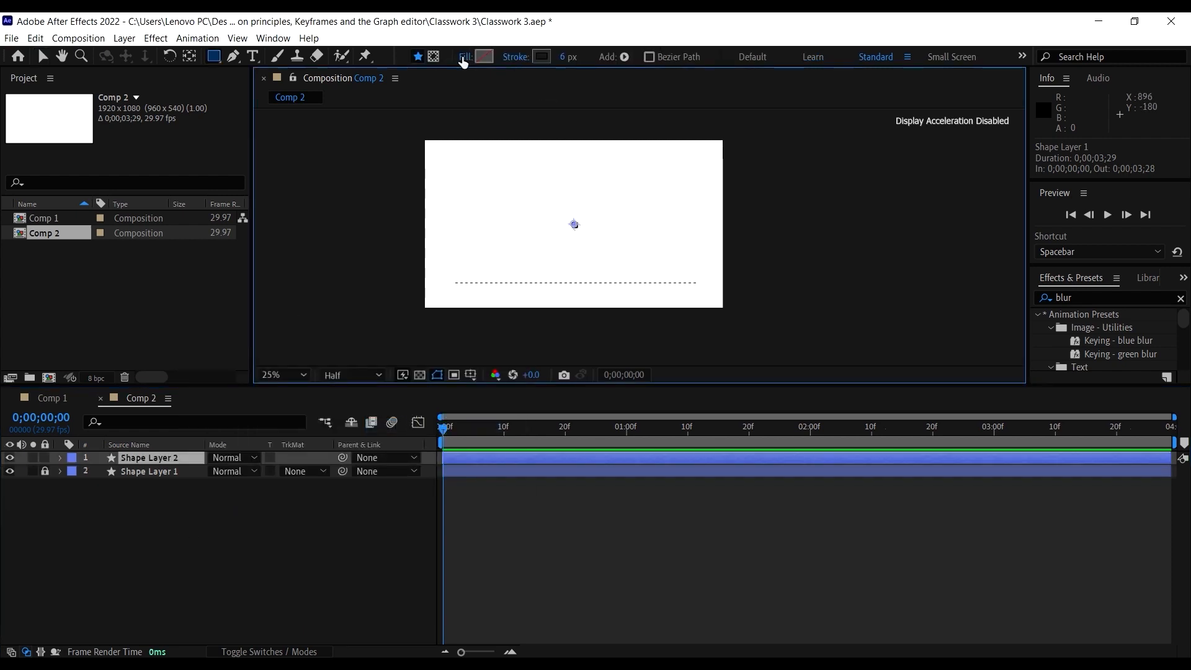
Step: Draw a circle about 266 px across with the Ellipse tool on the new shape layer, above the dashed line
click(218, 56)
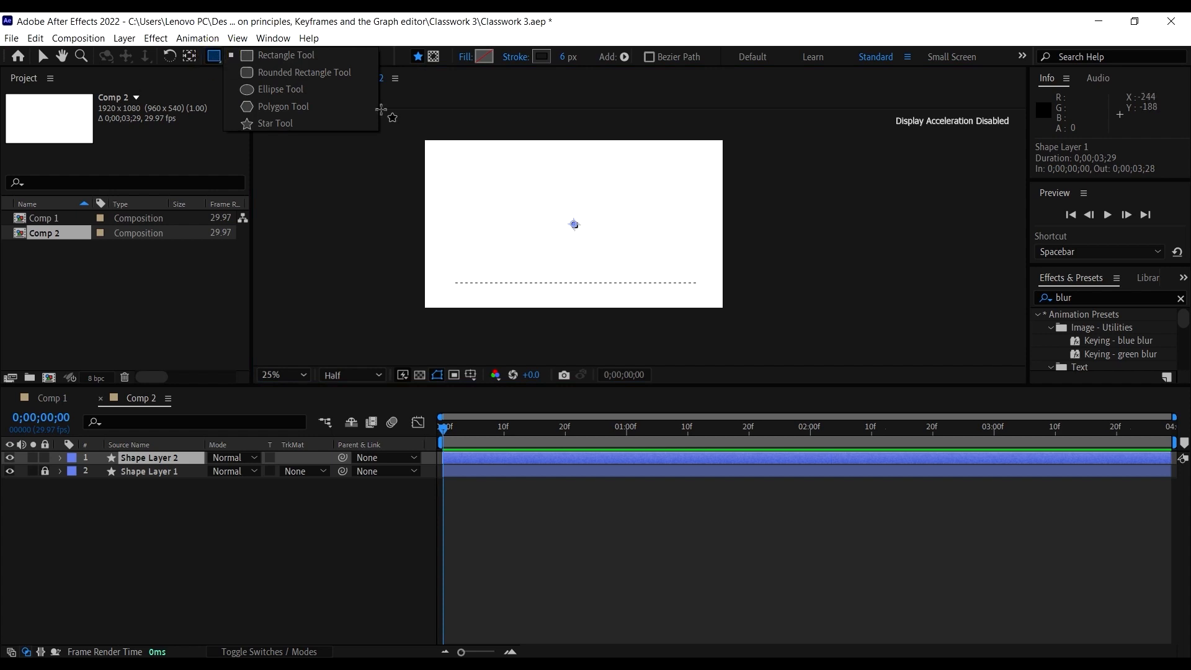
click(301, 89)
scroll(558, 279, up, 1)
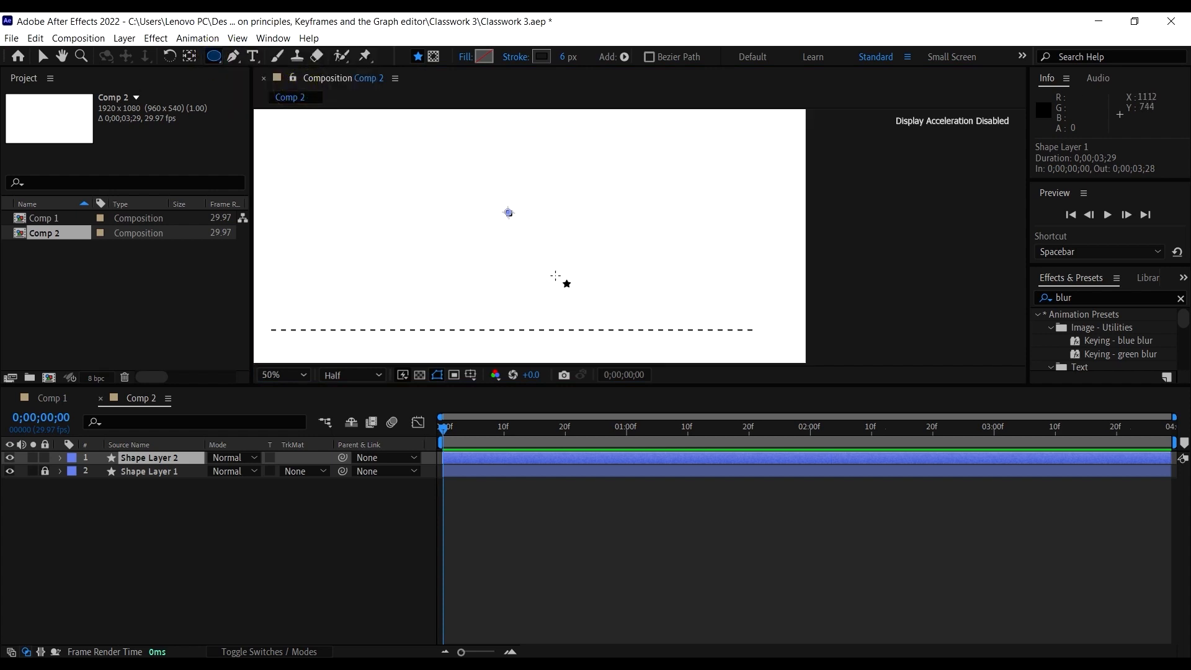
drag(555, 273, 609, 281)
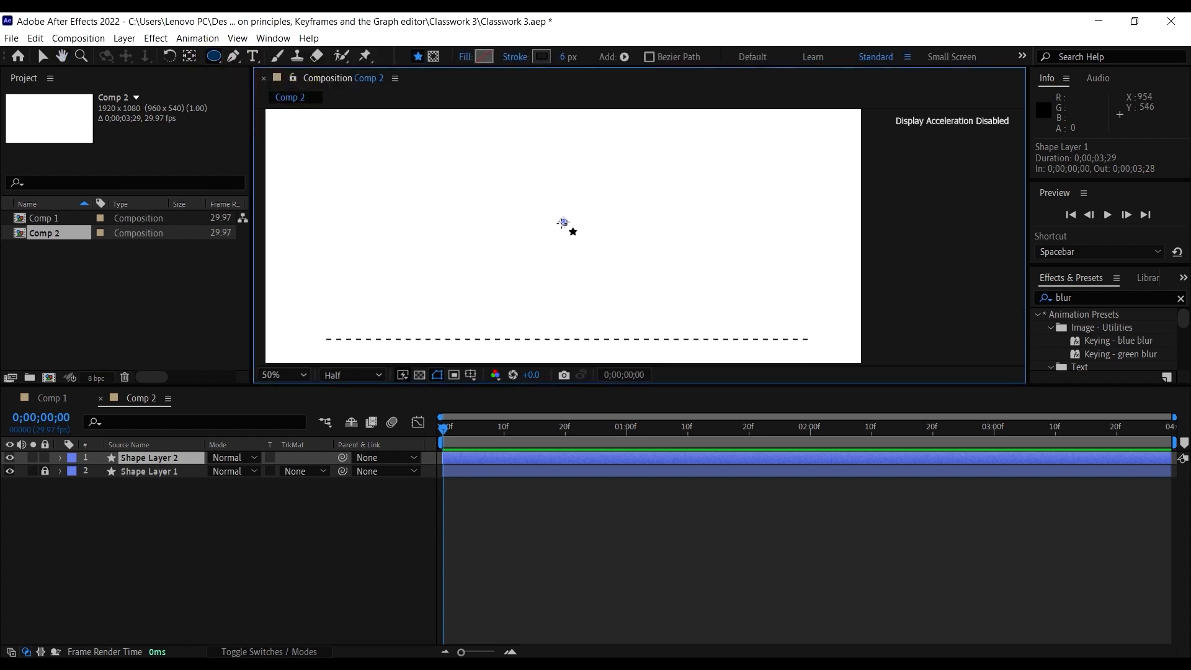
drag(563, 222, 645, 304)
key(comma)
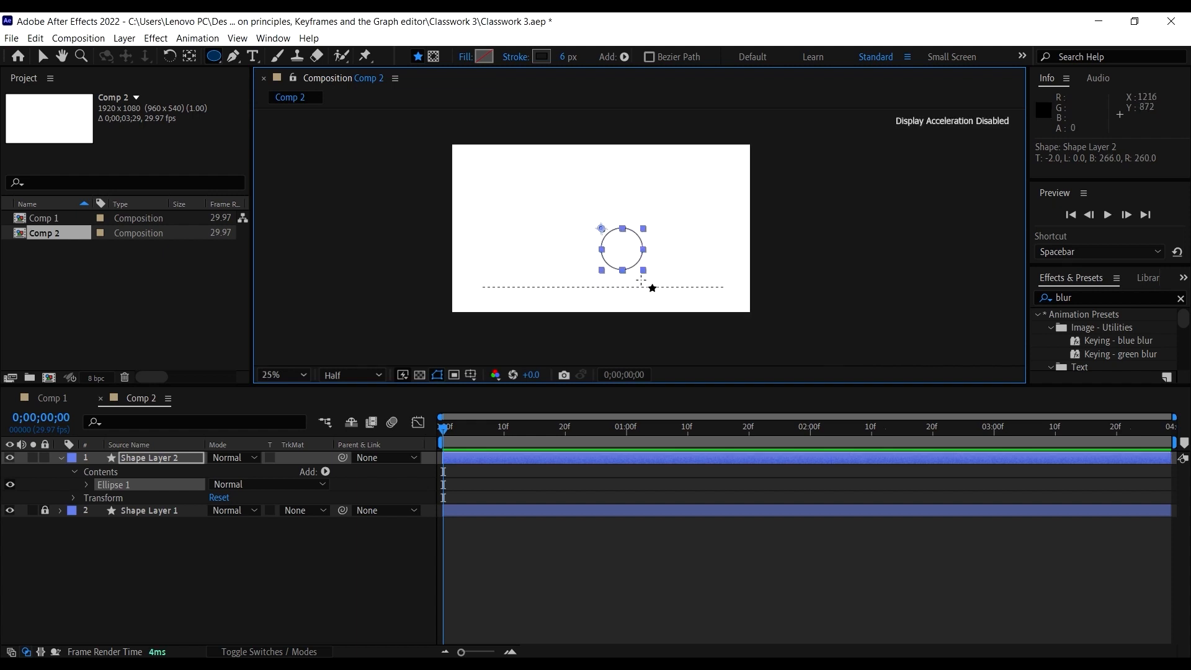
key(period)
key(comma)
click(46, 57)
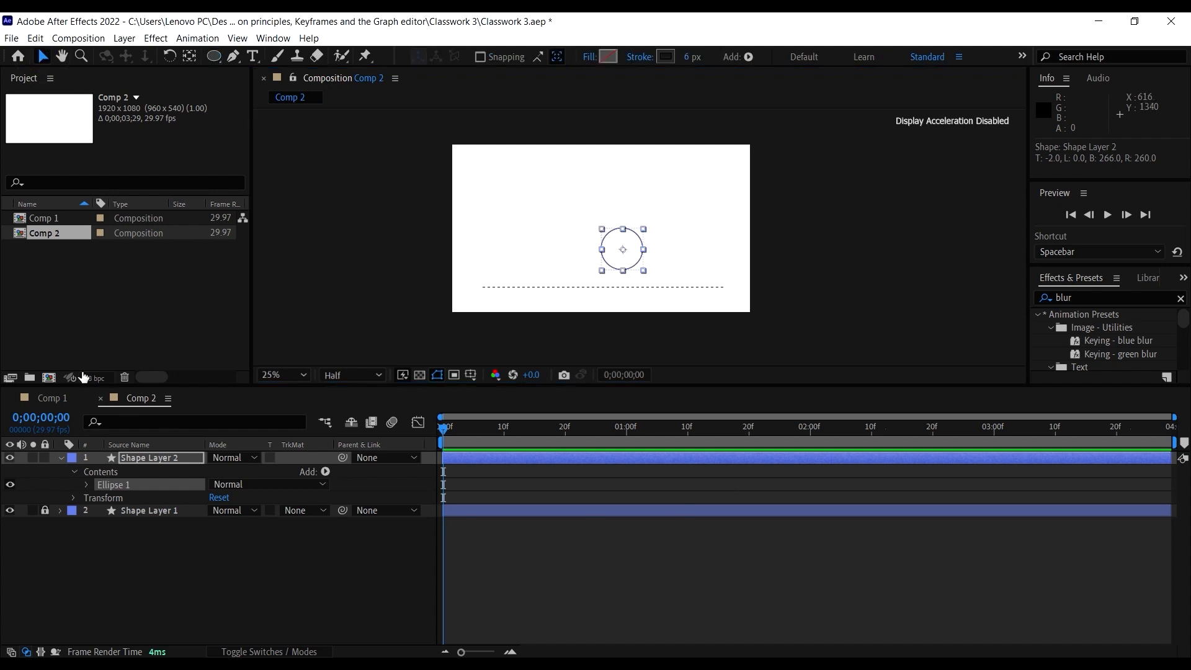
Step: Scrub Comp 1 to frame 0;00;00;21 to review the original ball character, and return to Comp 2
click(51, 399)
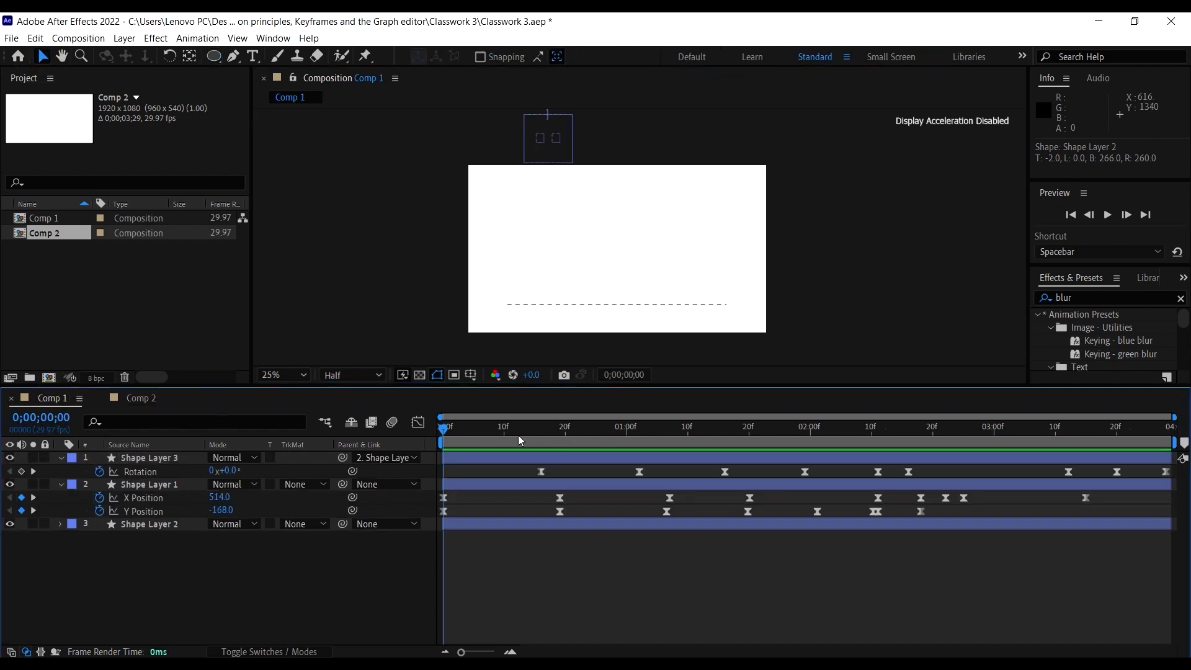
drag(520, 441, 571, 449)
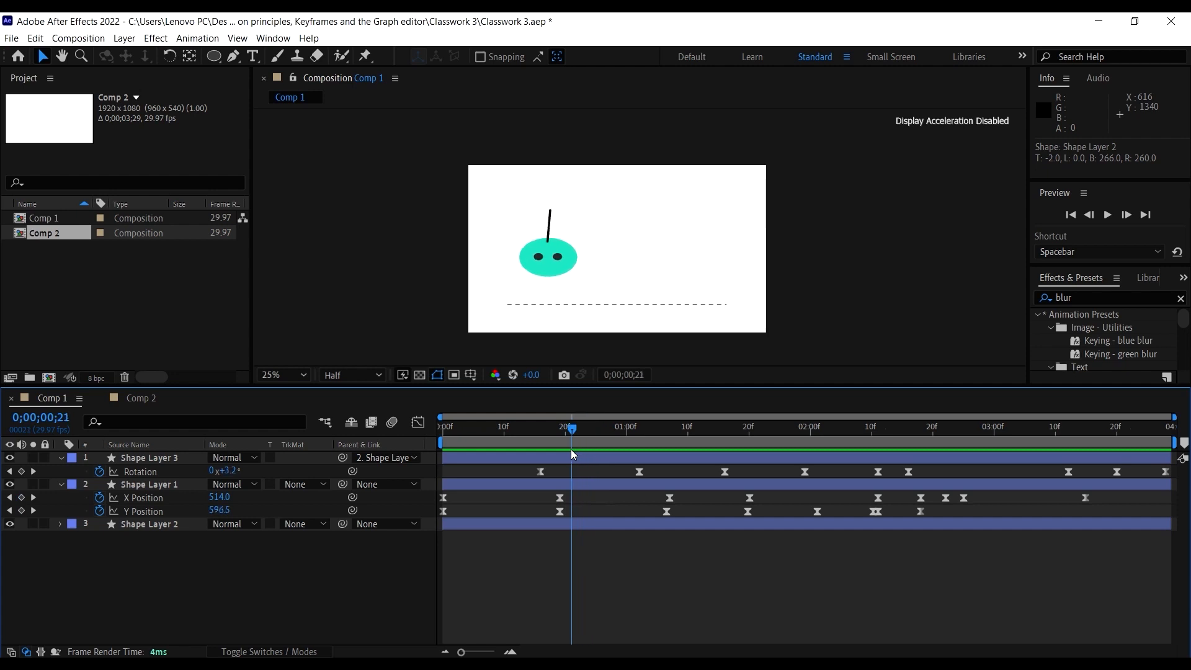
click(148, 400)
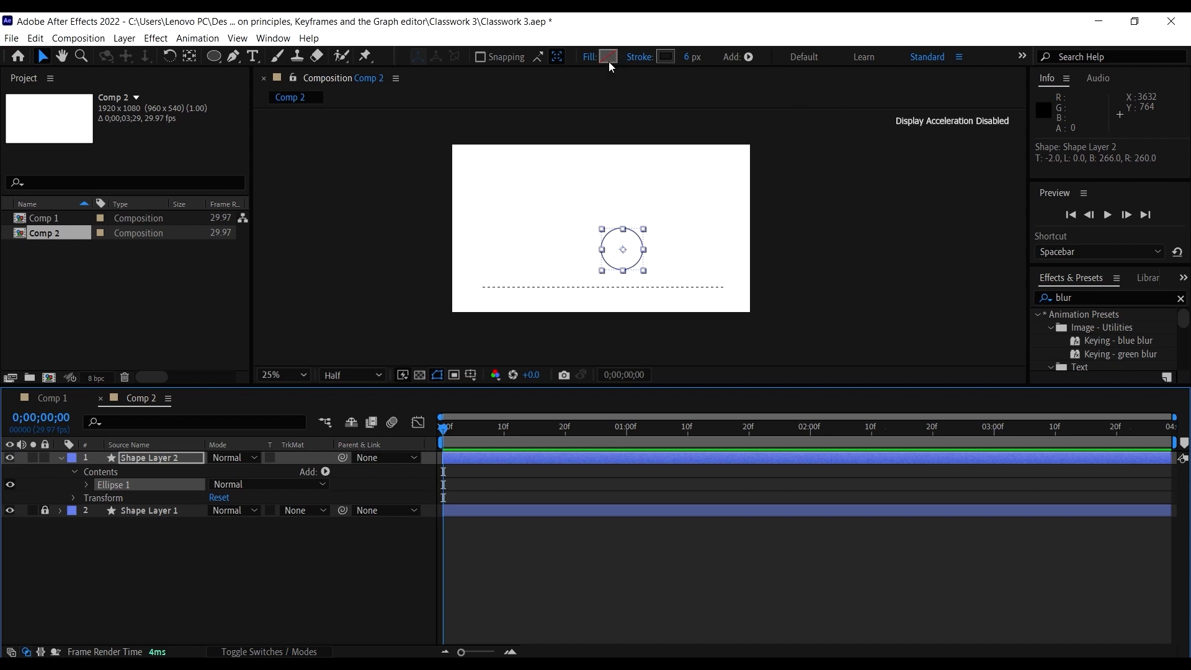
Step: Remove the circle's stroke by setting its stroke type to none
click(664, 57)
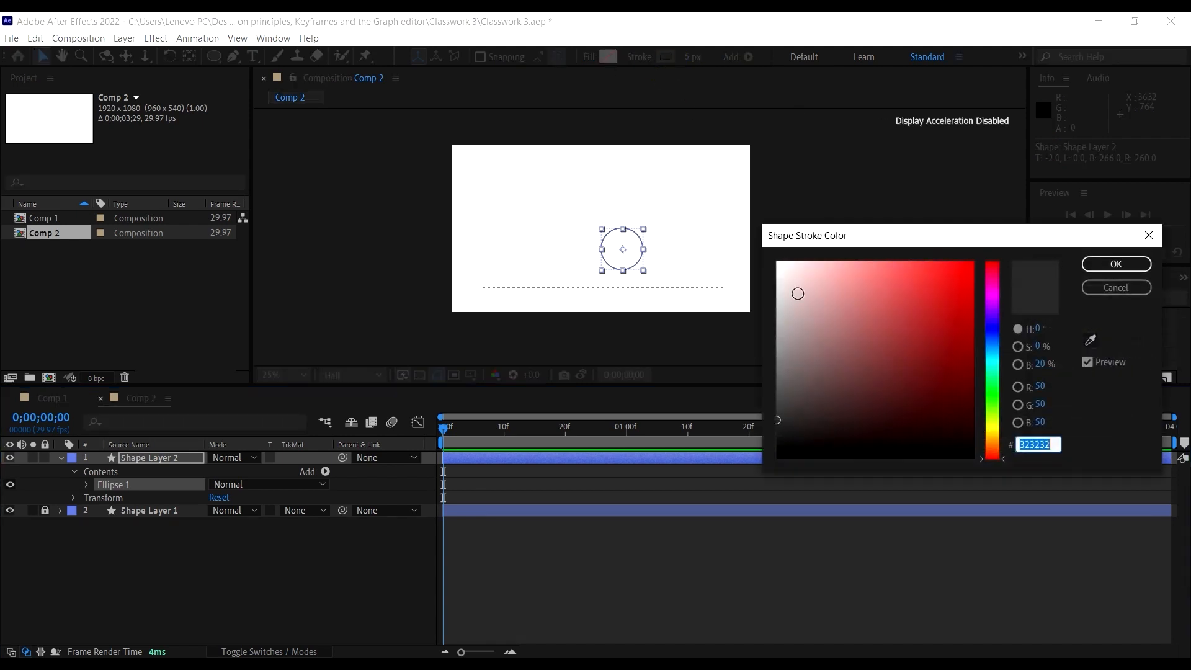
click(1139, 265)
click(638, 58)
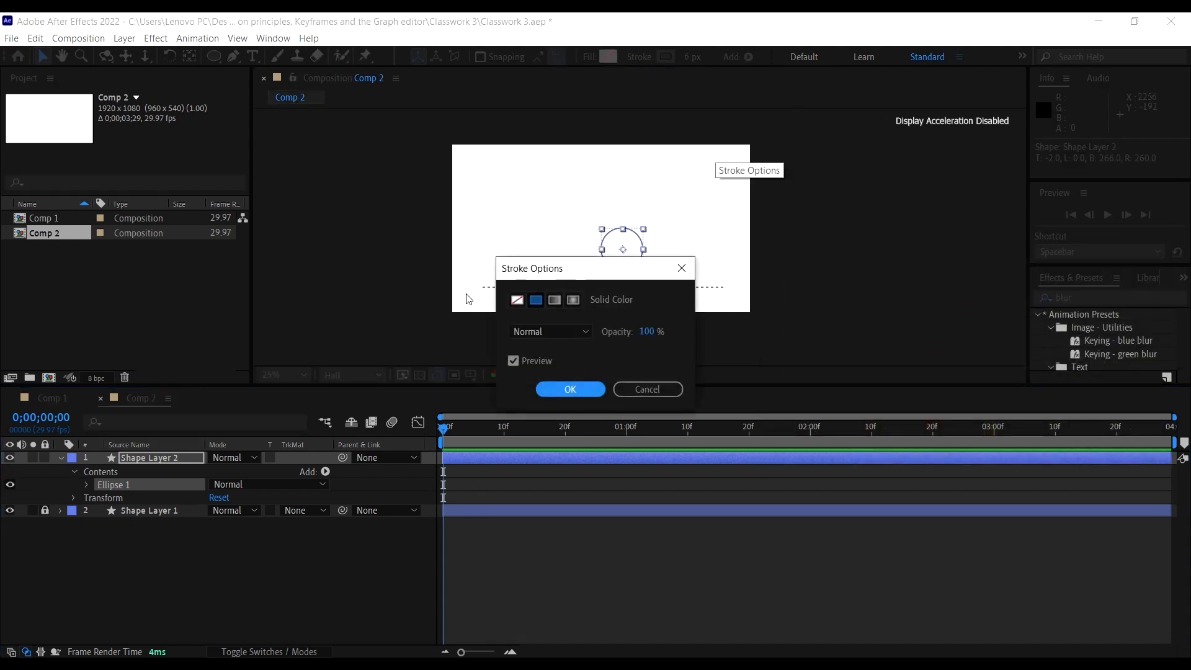
click(516, 300)
click(571, 389)
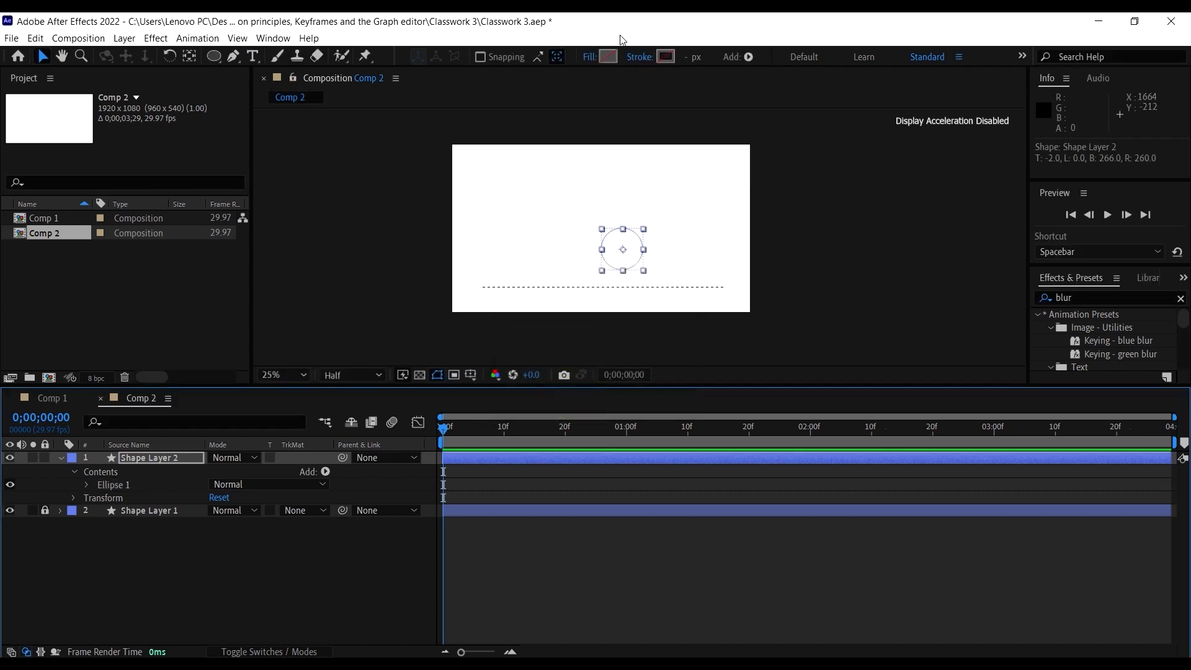
Step: Set the circle's fill color to light blue 52D6ED and deselect the shape
click(607, 57)
drag(994, 345, 997, 360)
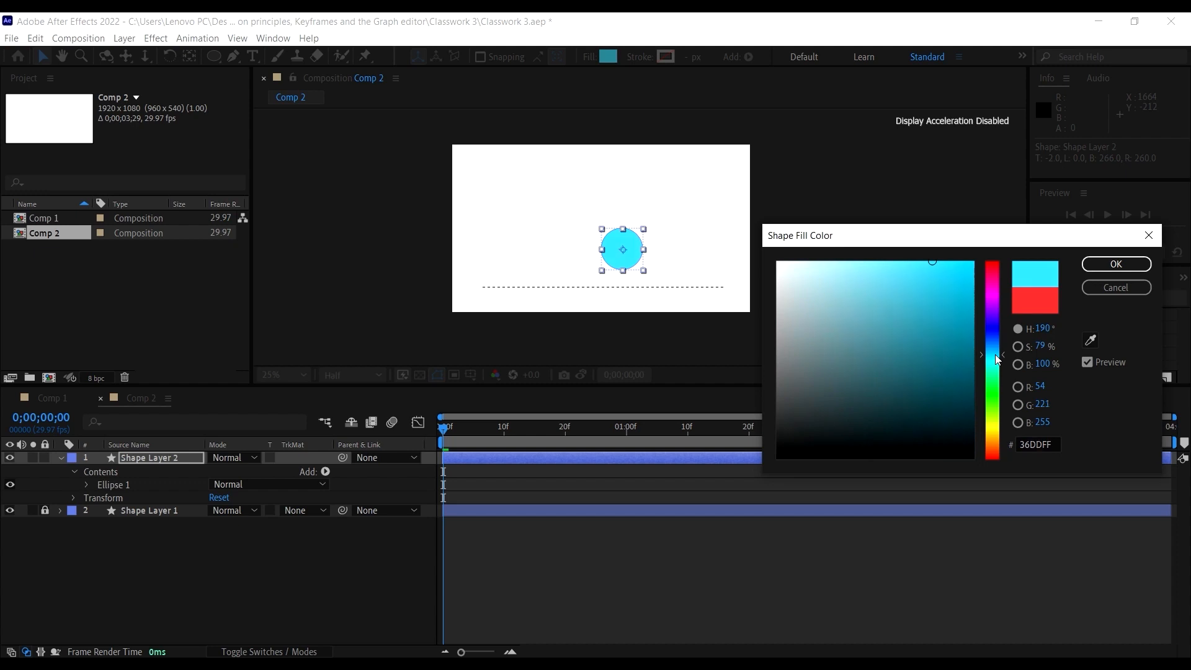
mouse_move(941, 273)
mouse_down()
mouse_move(923, 266)
mouse_move(931, 279)
mouse_up()
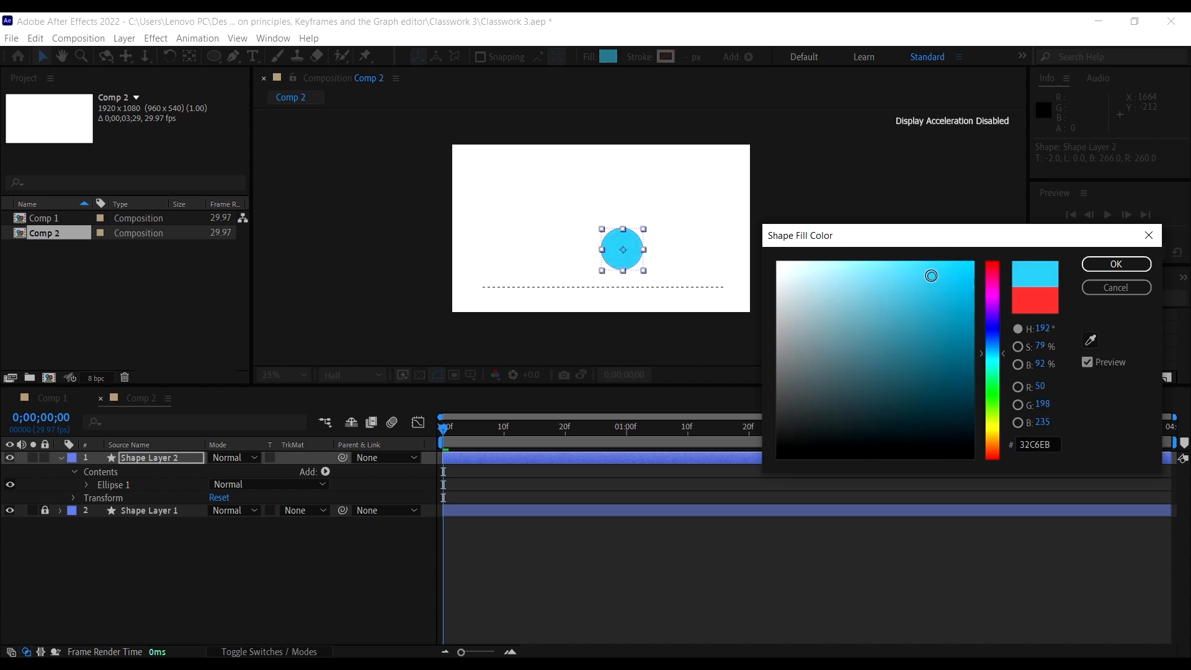
mouse_move(905, 306)
mouse_down()
mouse_move(881, 278)
mouse_move(894, 284)
mouse_up()
click(995, 352)
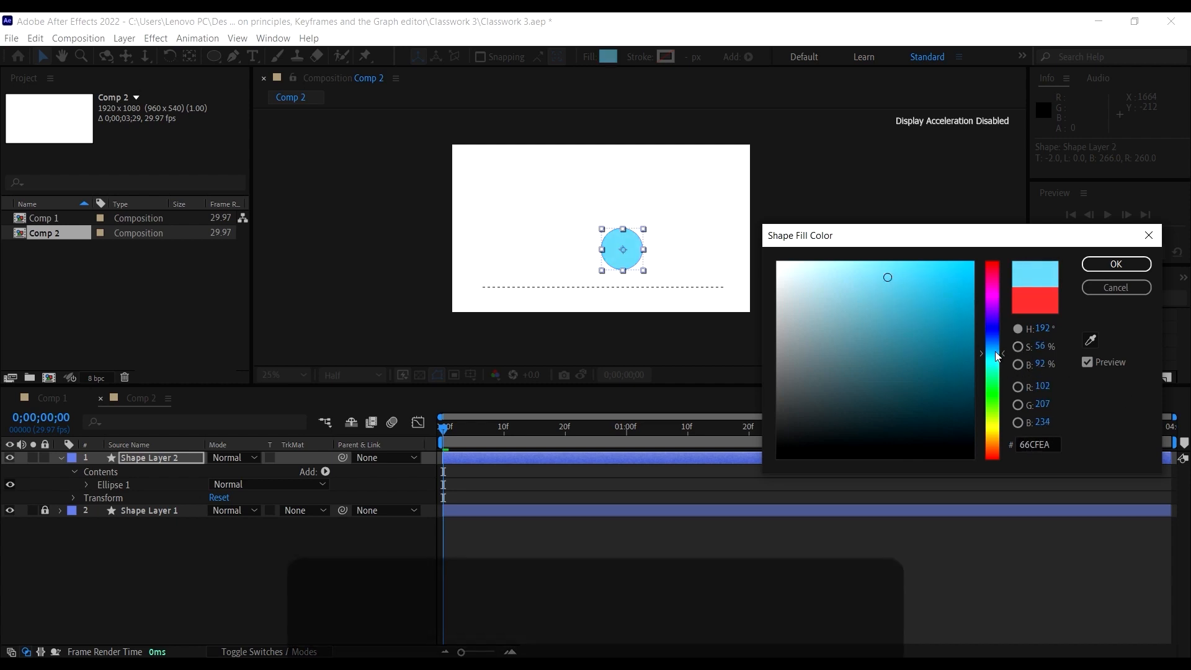
drag(995, 352, 995, 355)
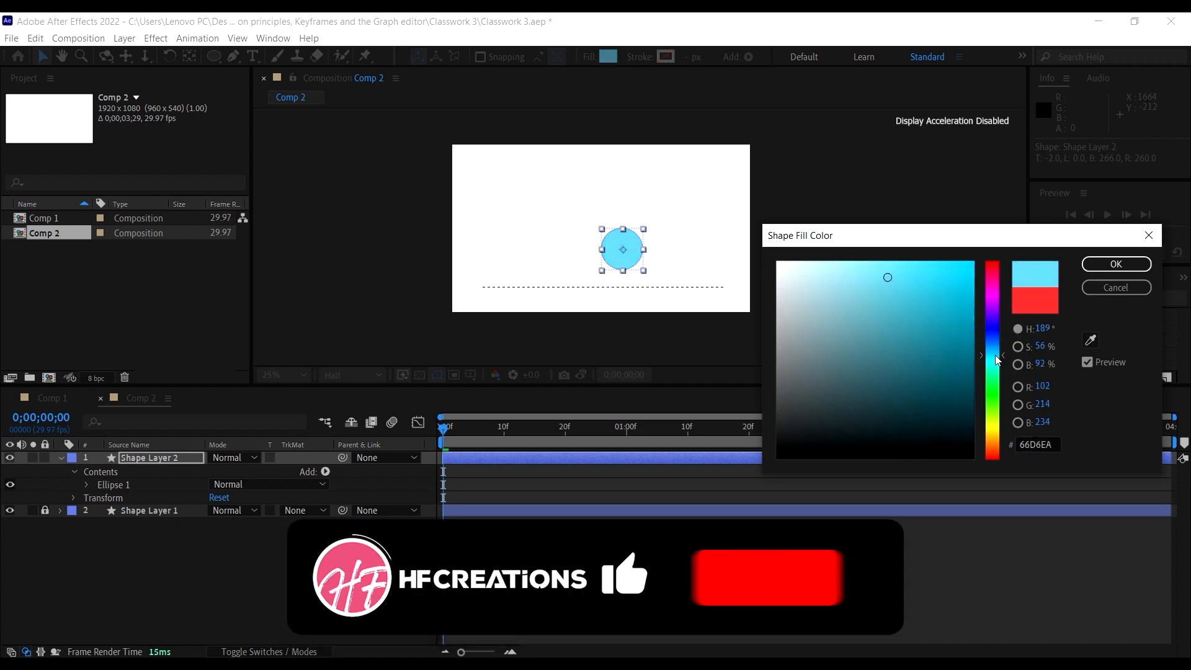
drag(888, 277, 904, 277)
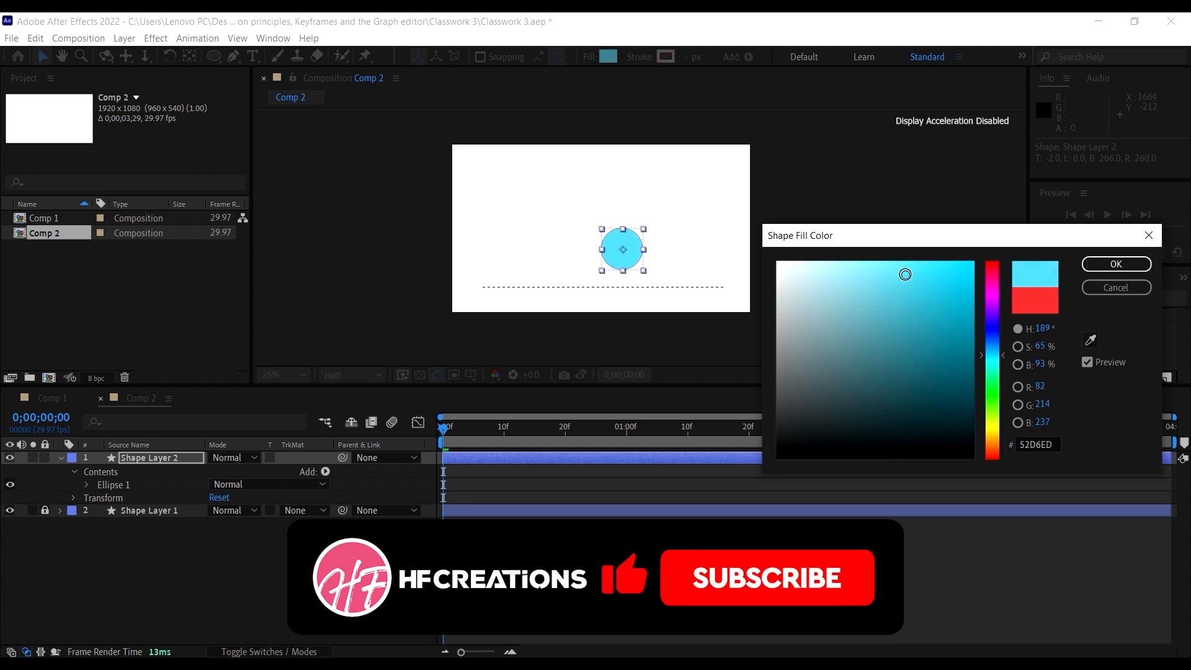
click(1120, 264)
click(833, 229)
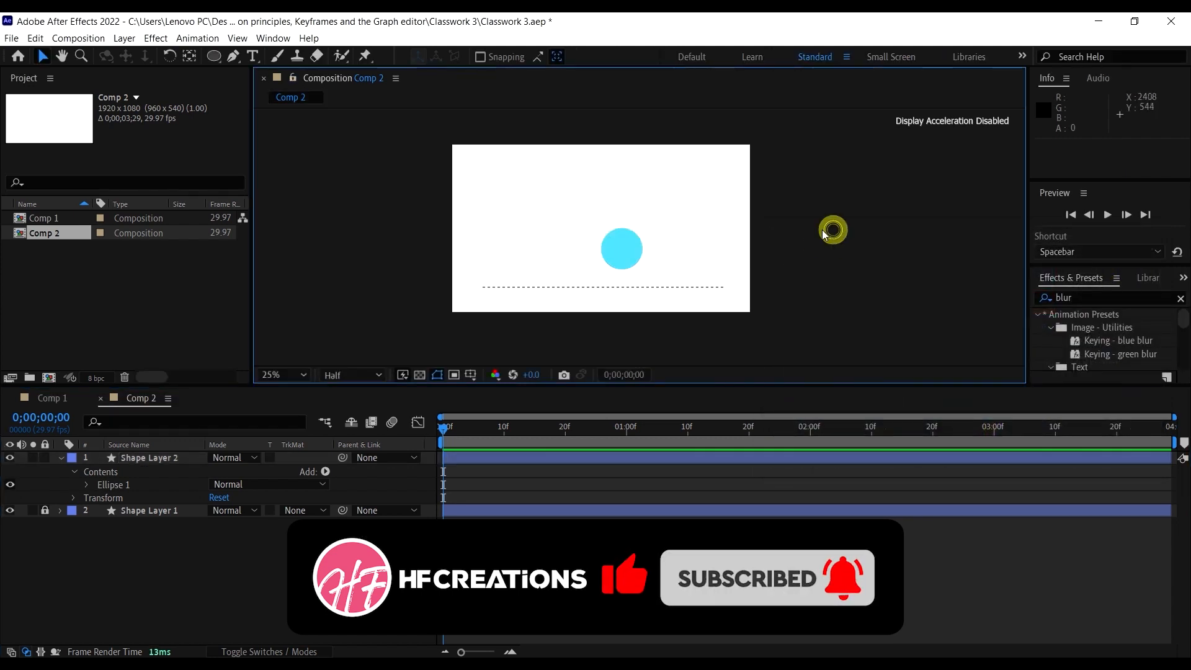
Step: Copy the ball layer, Shape Layer 1, from Comp 1 and paste it into Comp 2 as a reference
click(638, 256)
click(55, 399)
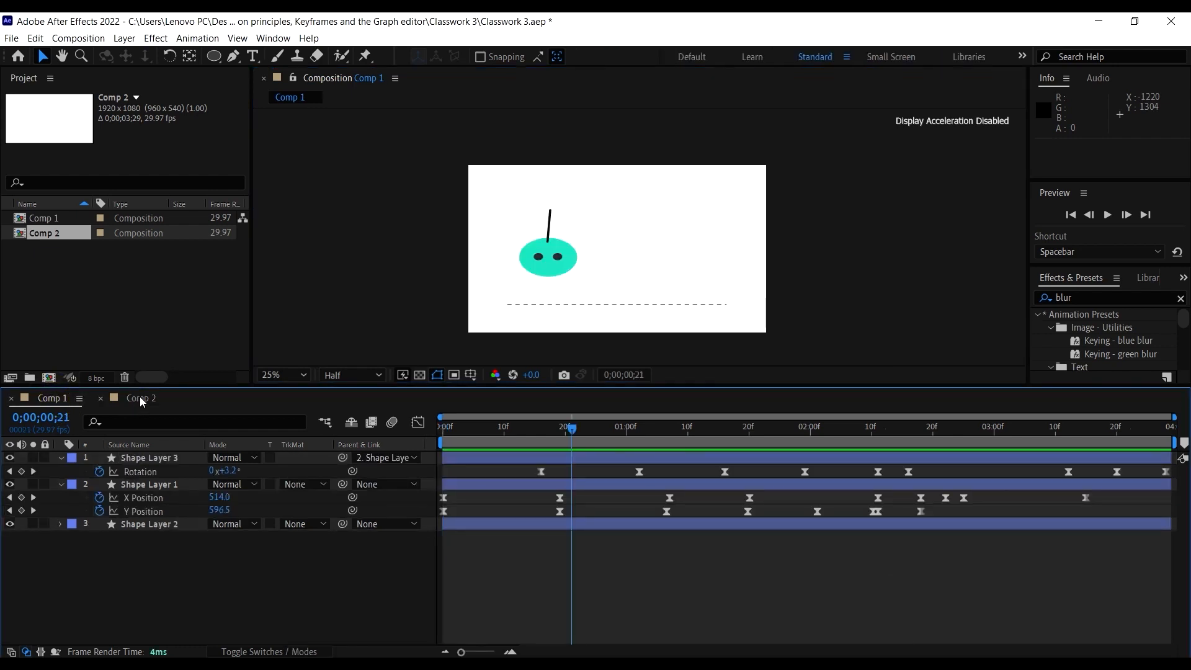
click(149, 458)
click(167, 487)
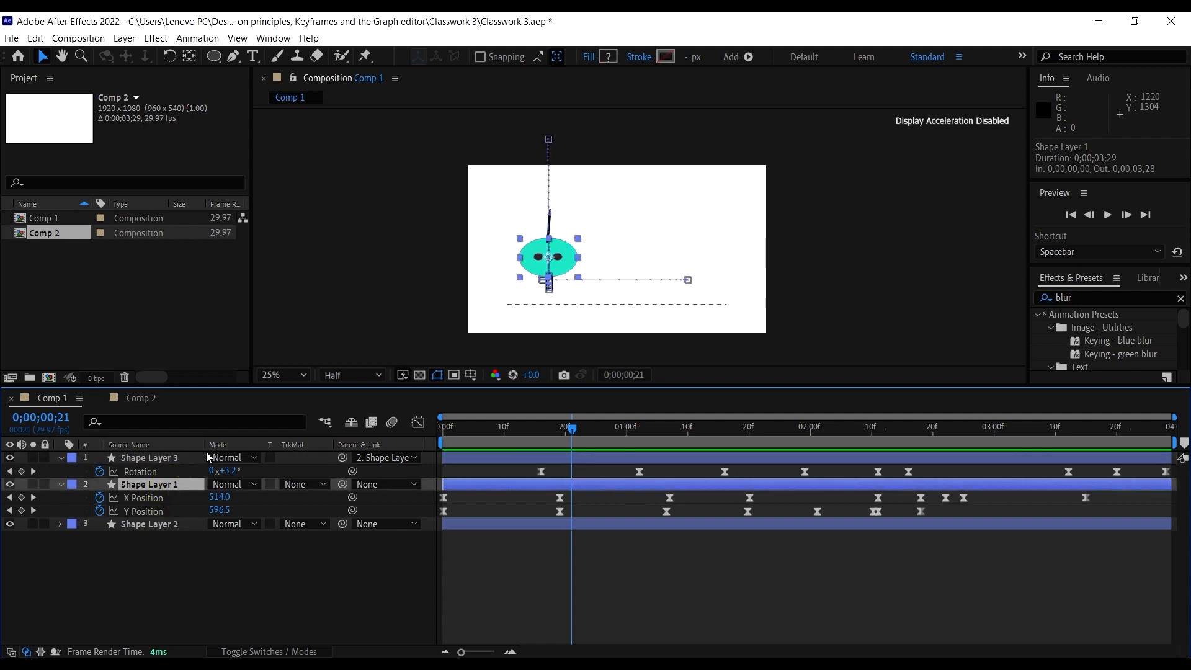
click(36, 39)
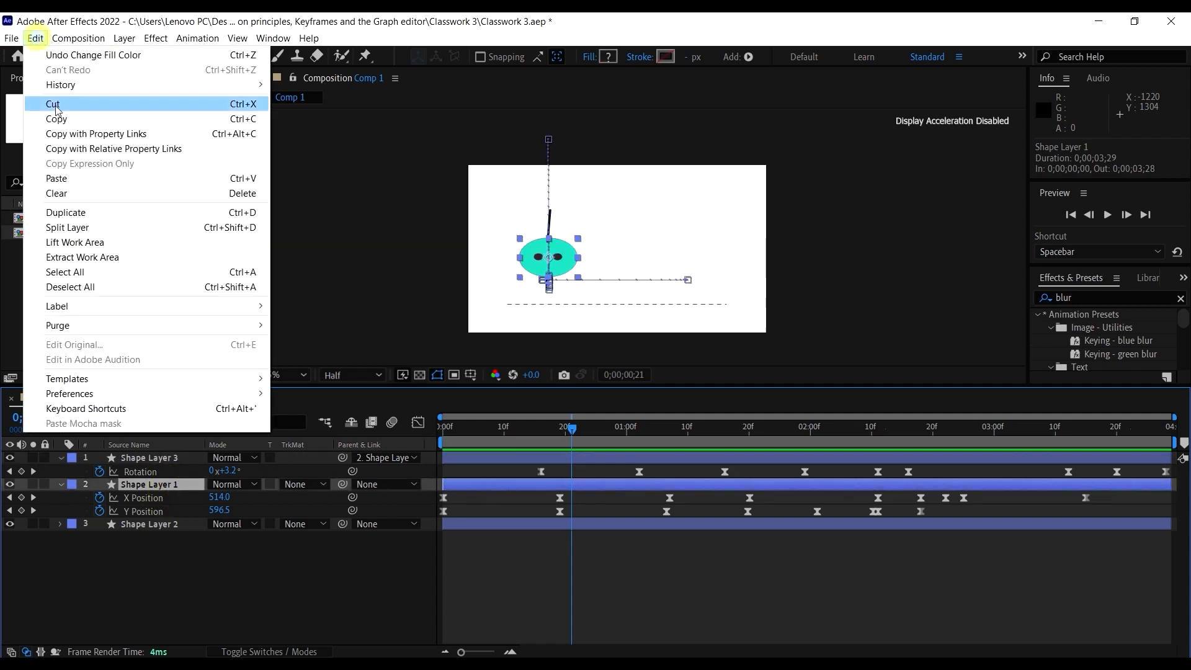
click(50, 118)
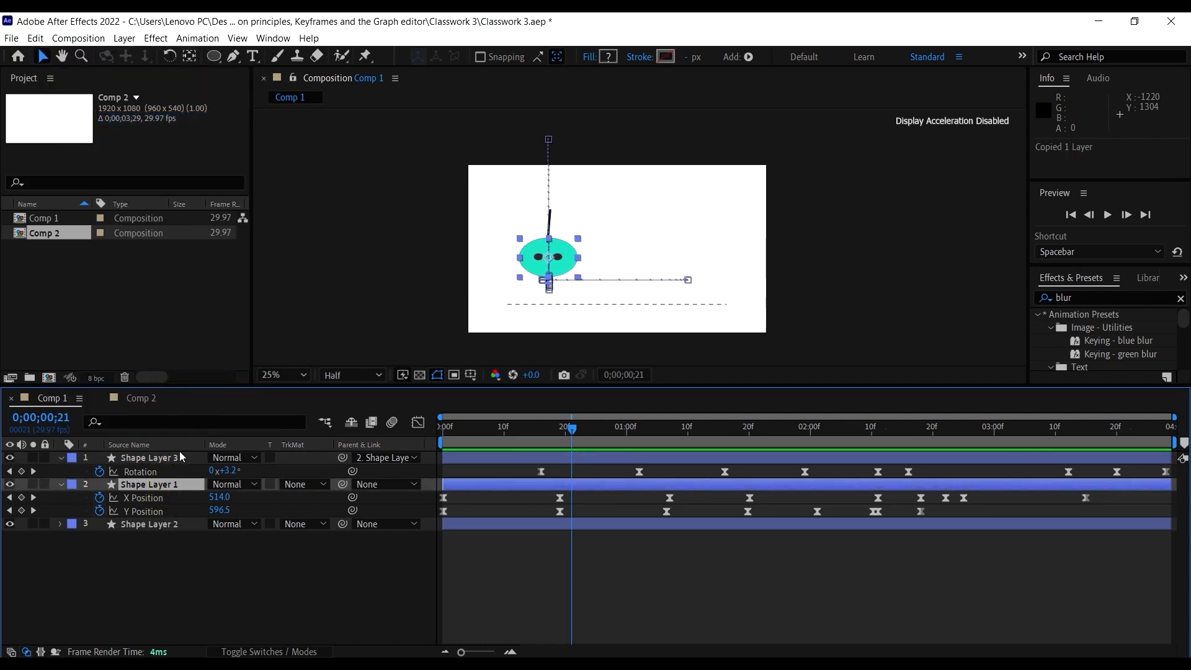
click(138, 398)
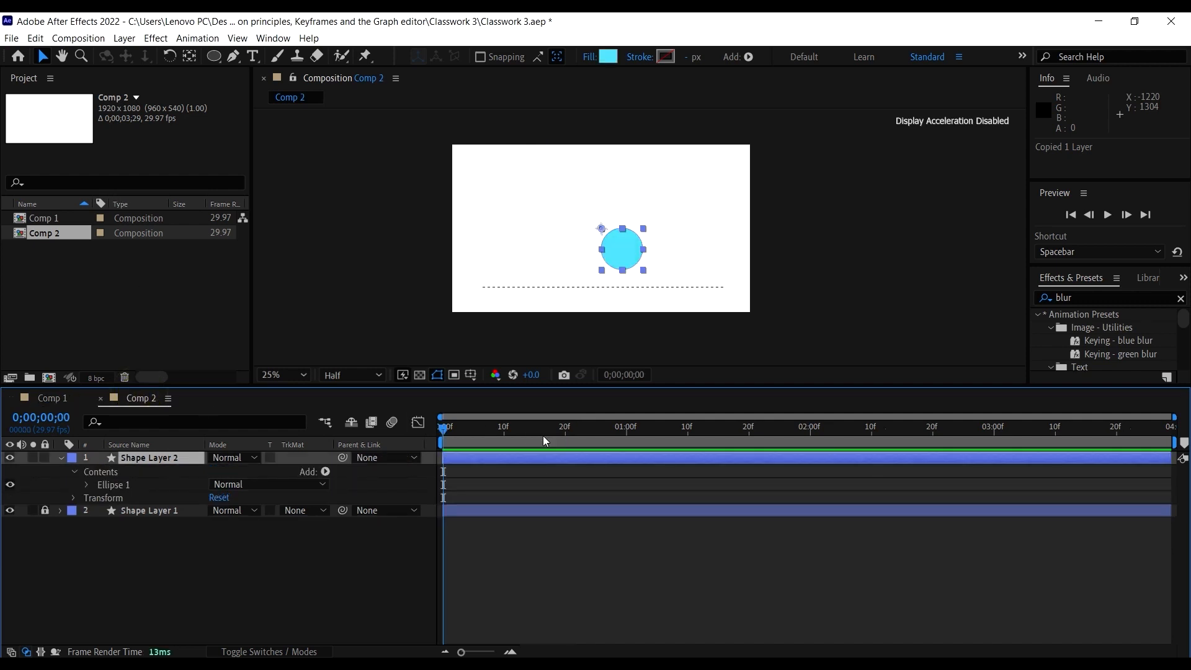
key(ctrl+v)
Step: Go to frame 0;00;00;20 and set the new circle's fill to turquoise 24D9B9, sampled from the pasted ball
click(530, 475)
drag(535, 429, 564, 429)
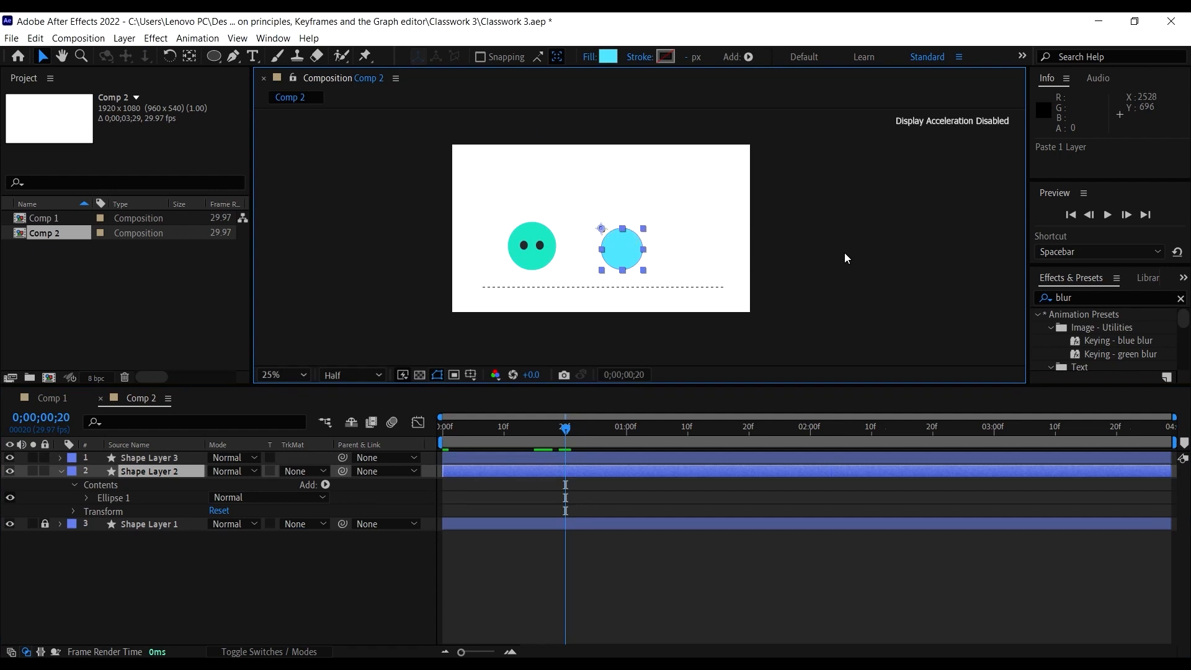
click(608, 57)
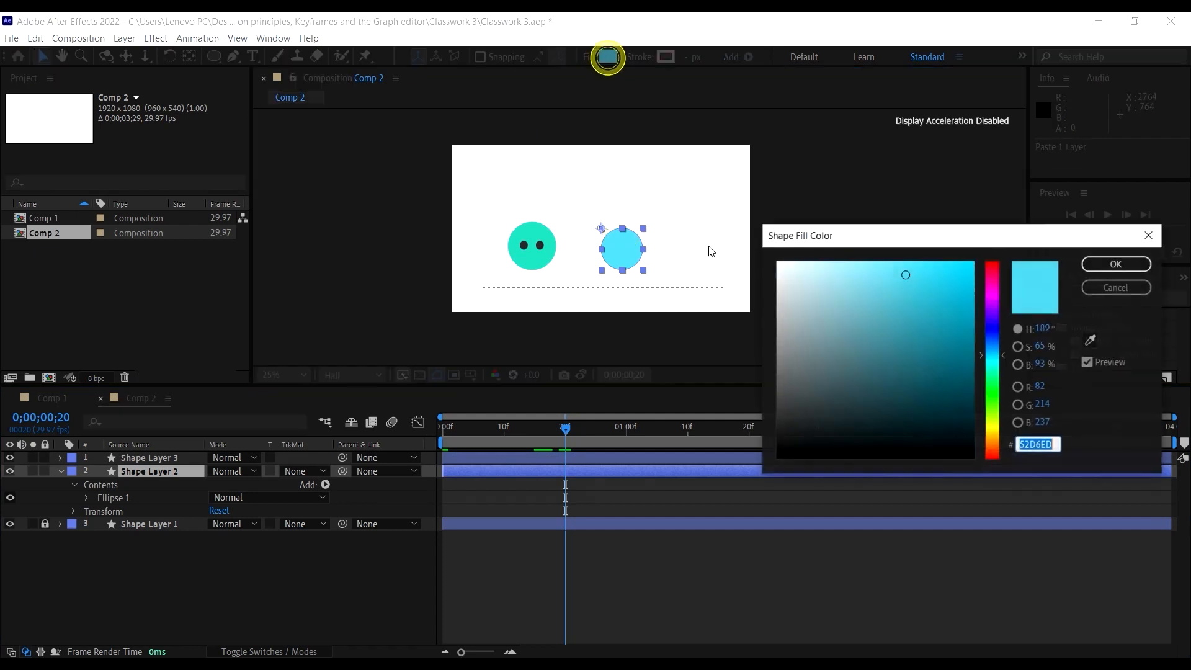
click(1092, 339)
click(533, 234)
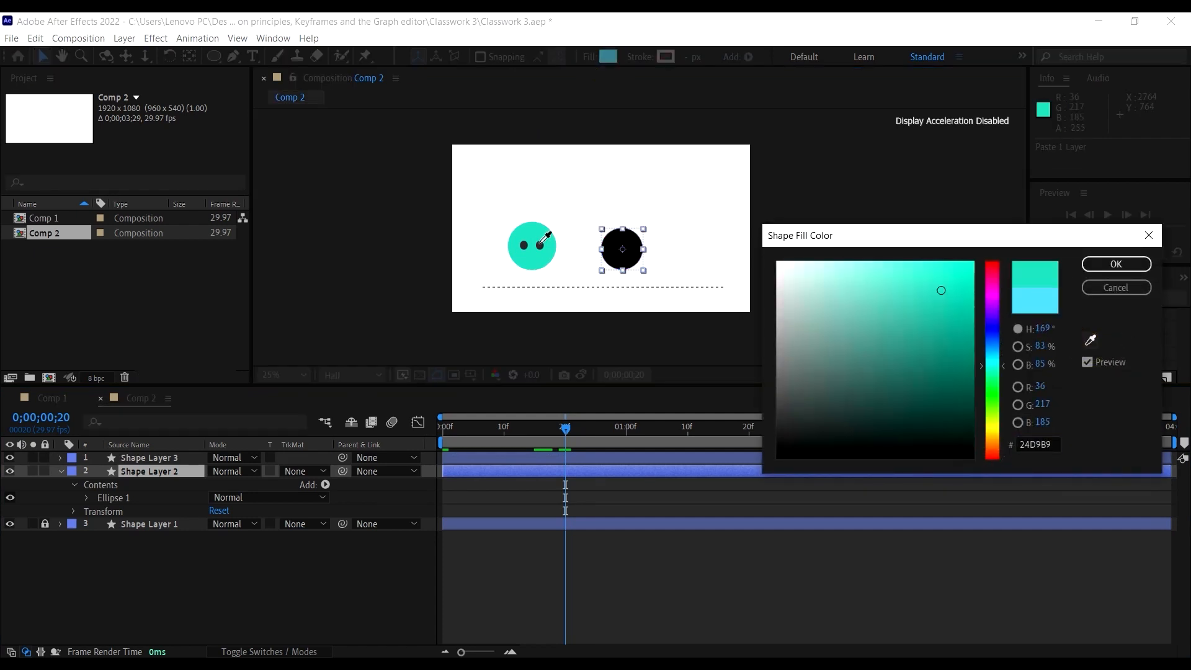
click(1117, 266)
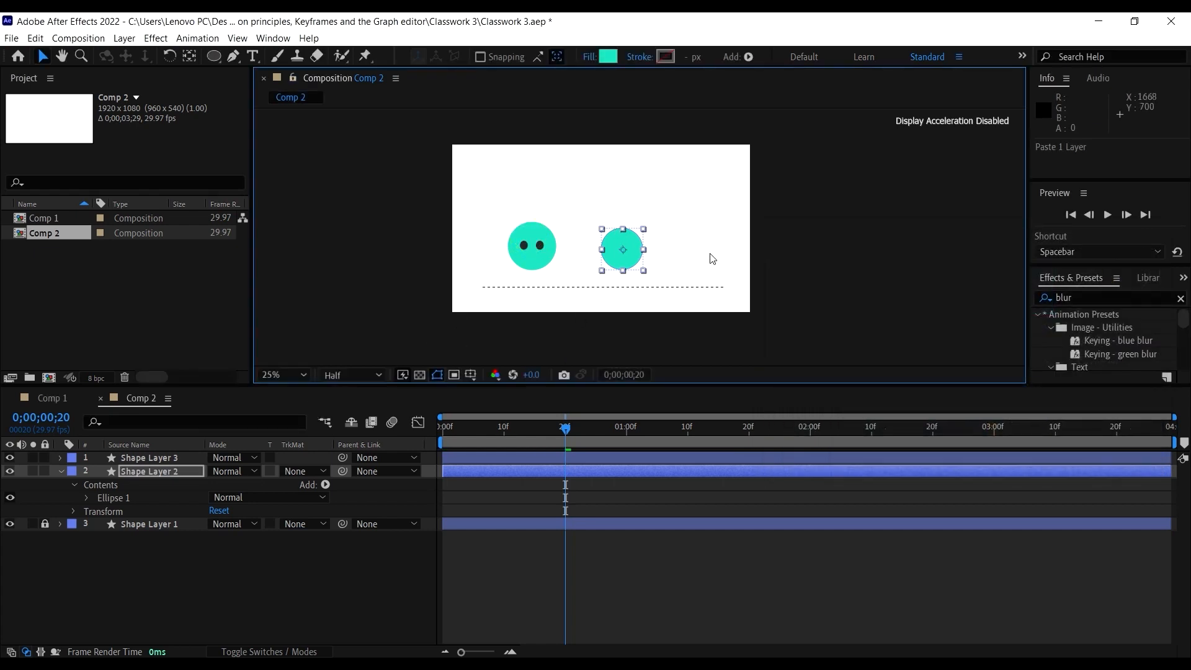
Step: Enlarge the new circle slightly to match the pasted ball's size, and delete the pasted ball layer
drag(645, 276, 649, 277)
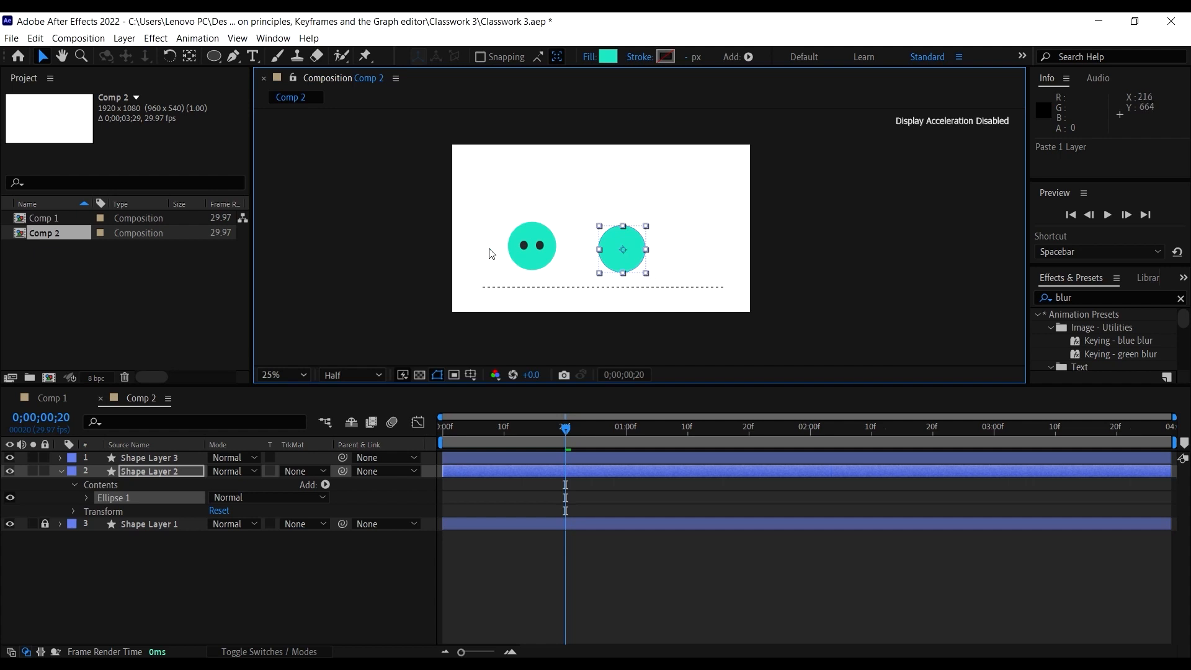
click(550, 249)
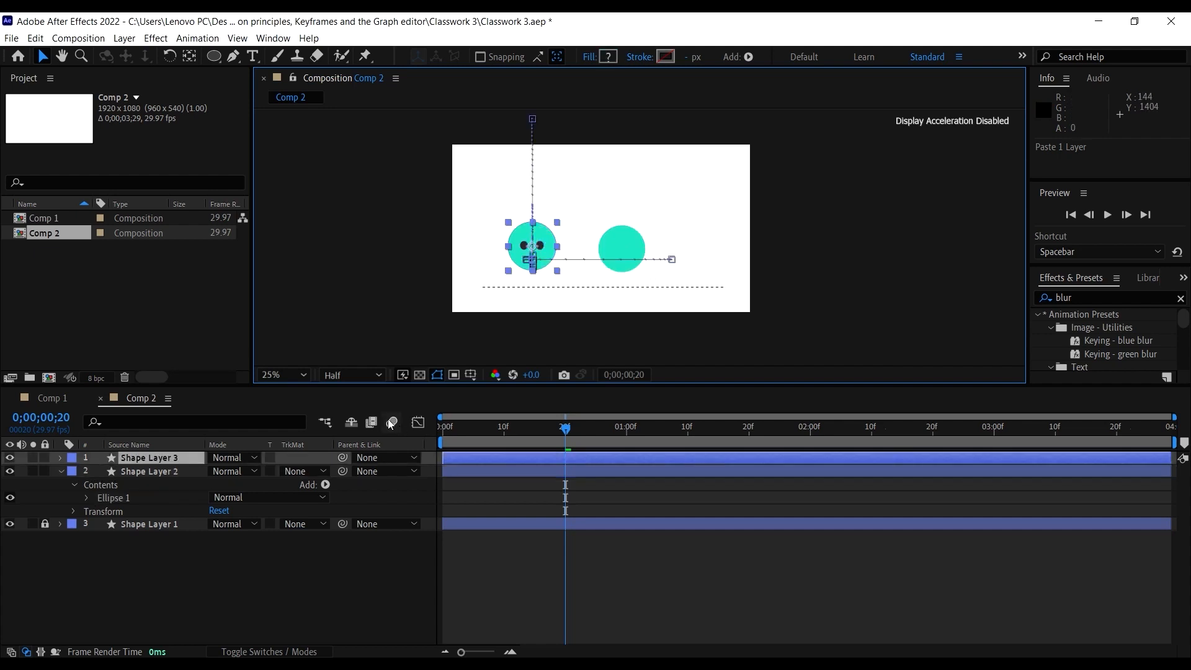
key(Delete)
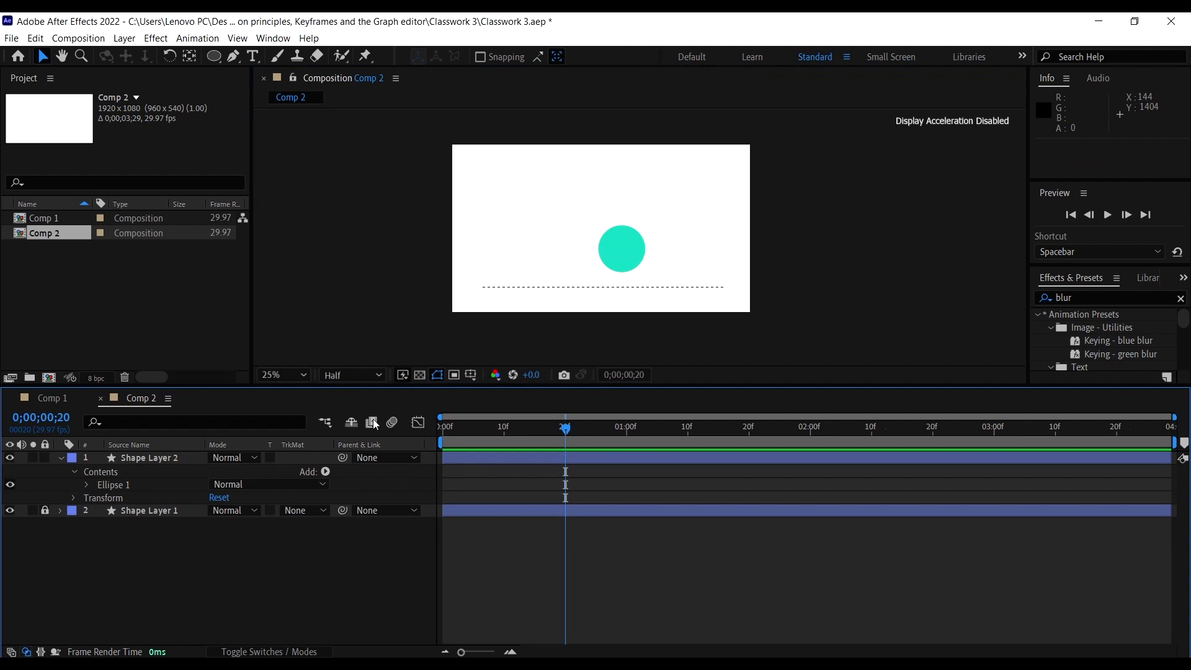
Step: Move the circle over the left part of the dashed line, to position 312, 560, and move its anchor point to the circle's center
drag(630, 246, 527, 245)
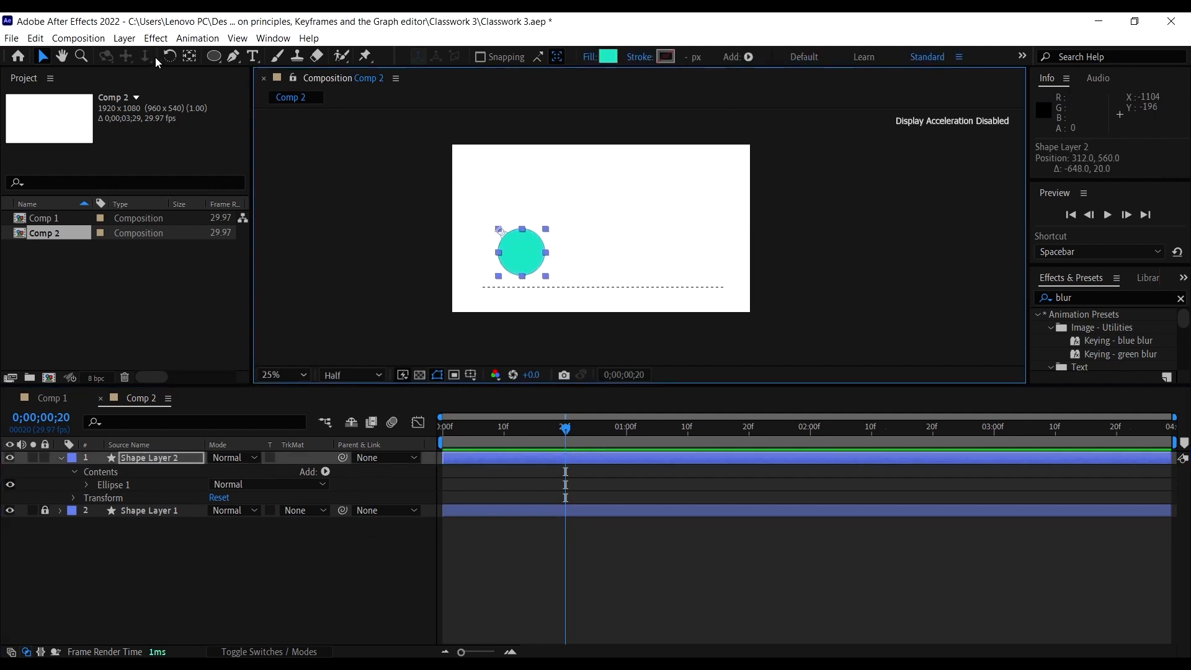
click(189, 57)
scroll(546, 231, up, 2)
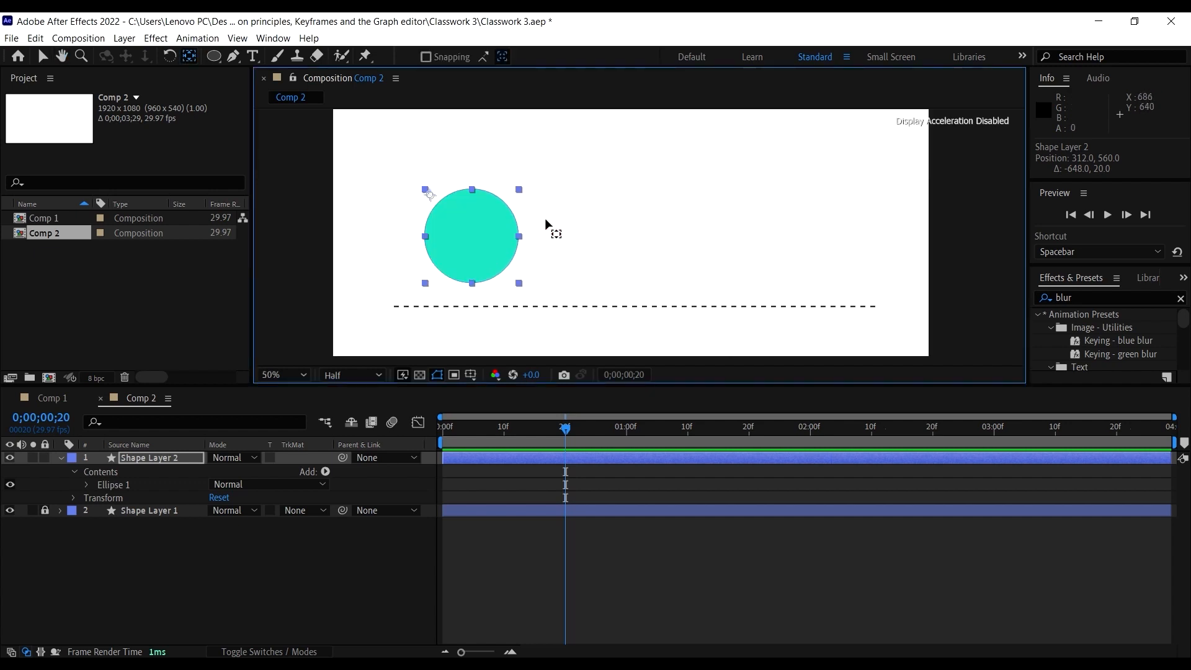
drag(430, 194, 470, 239)
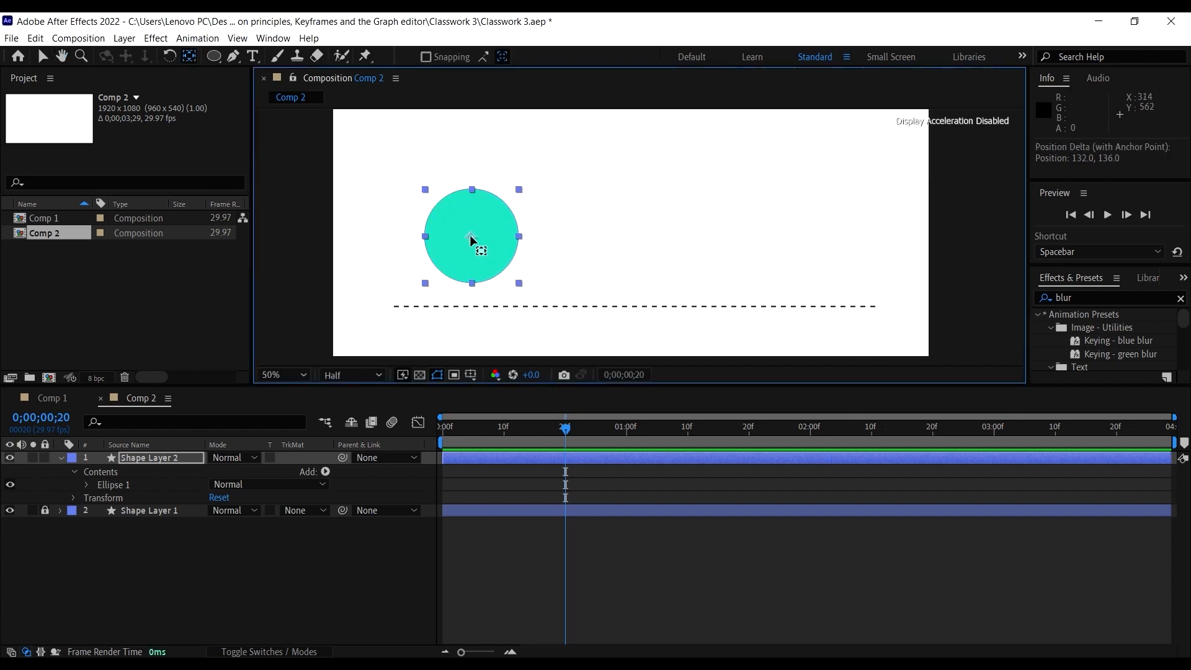
key(comma)
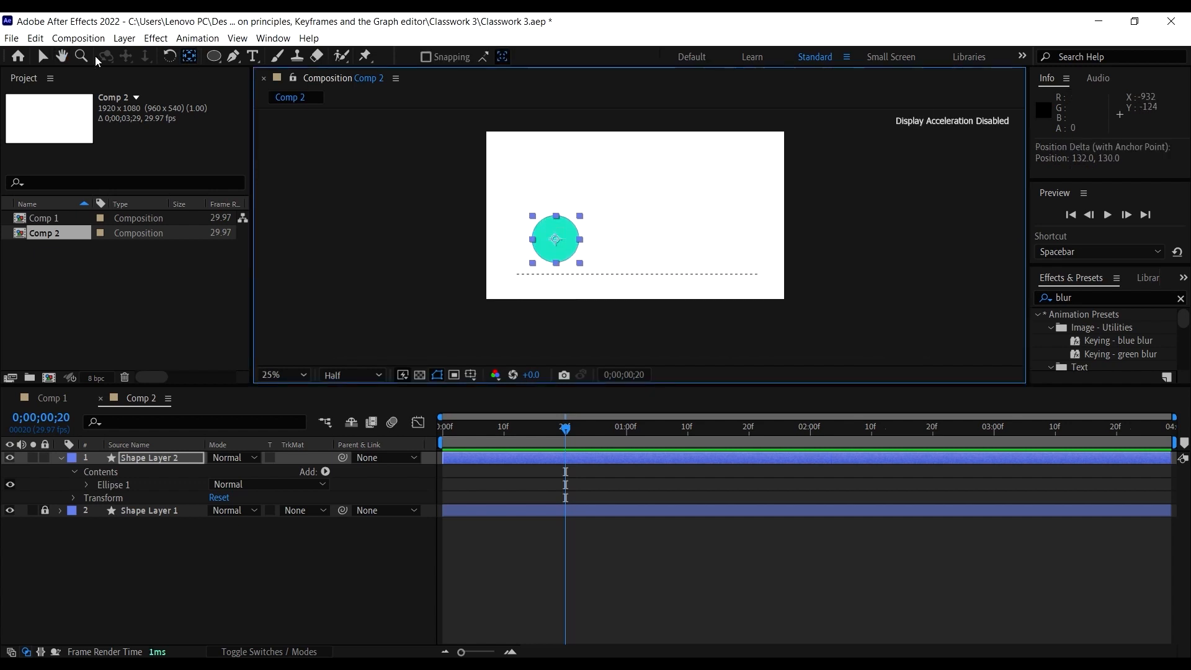
Step: Draw a small circle about 58 px wide on the ball layer, Shape Layer 2, as the left eye
click(42, 56)
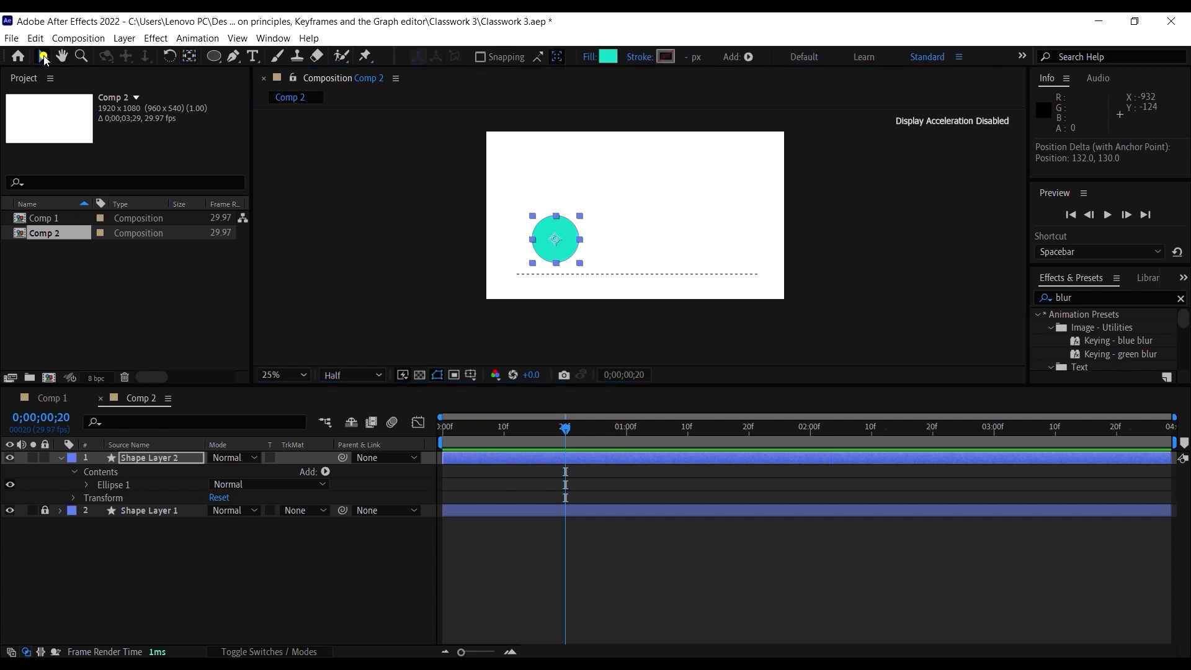
click(175, 464)
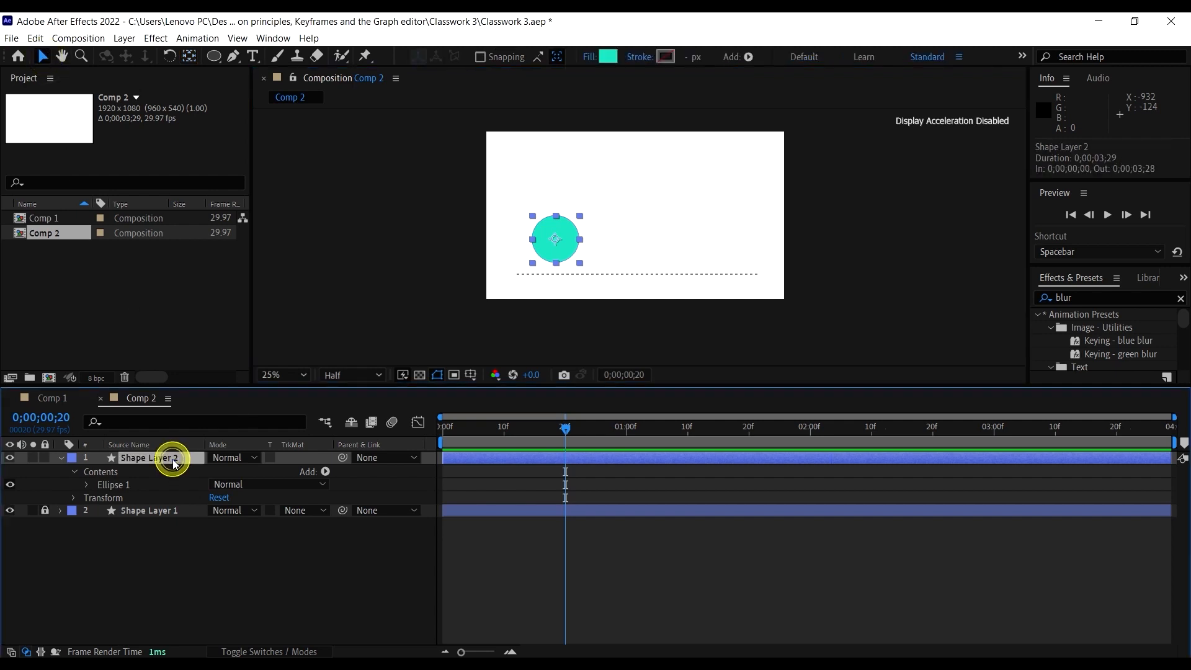
click(213, 57)
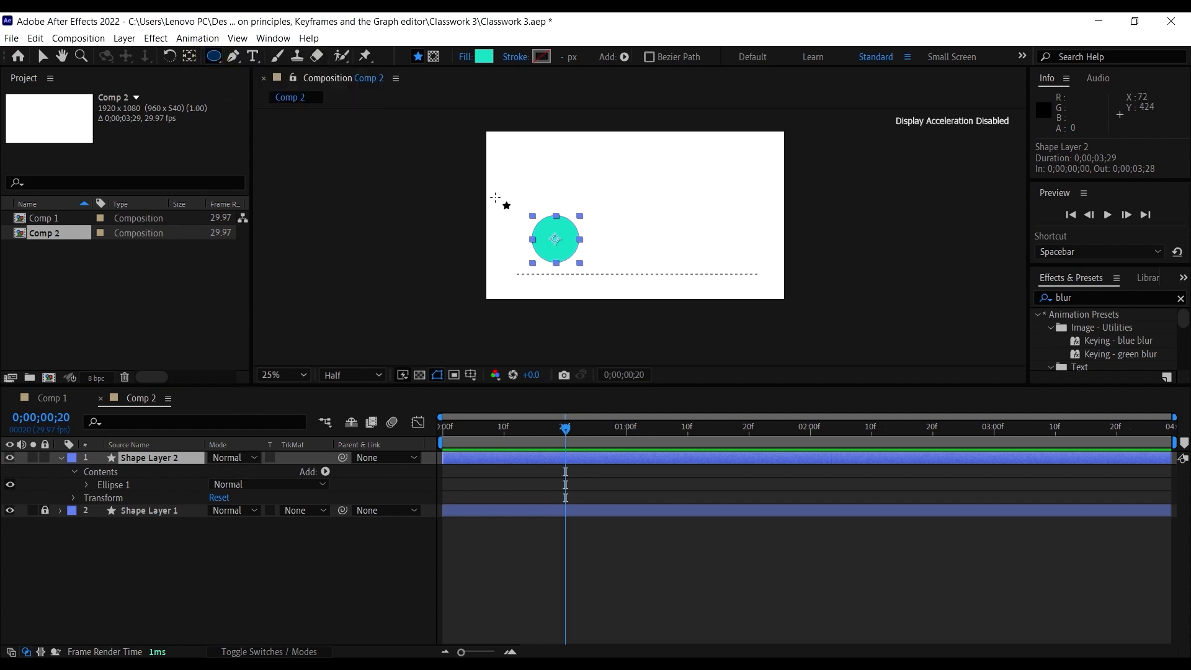
scroll(495, 198, up, 4)
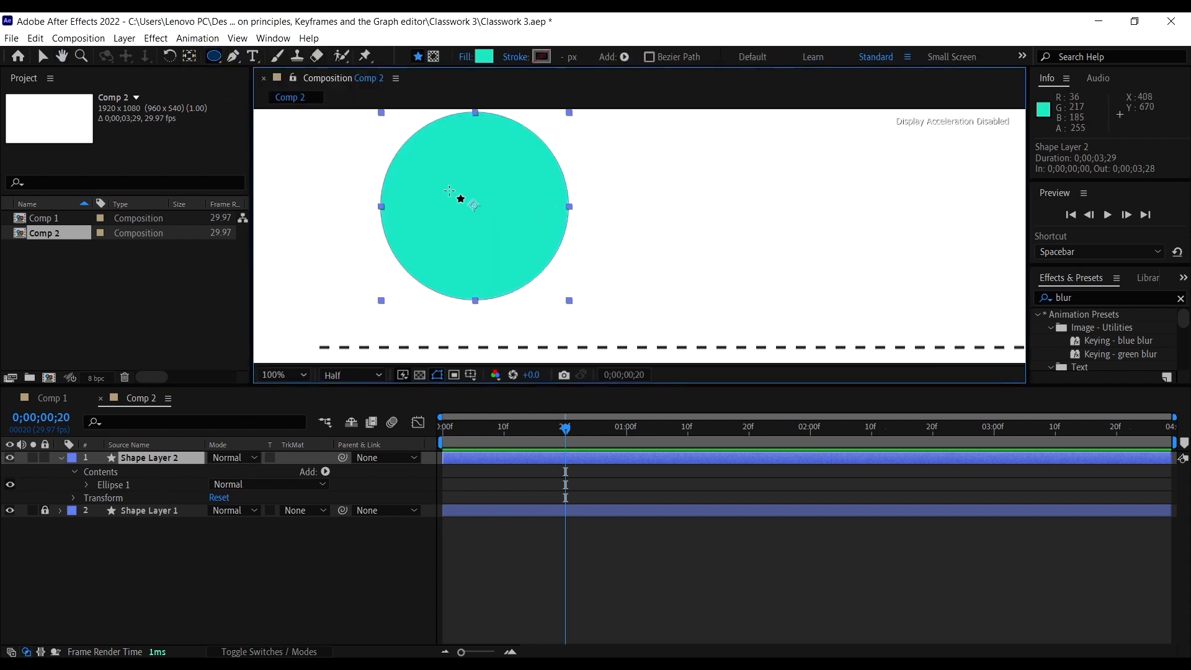
click(420, 184)
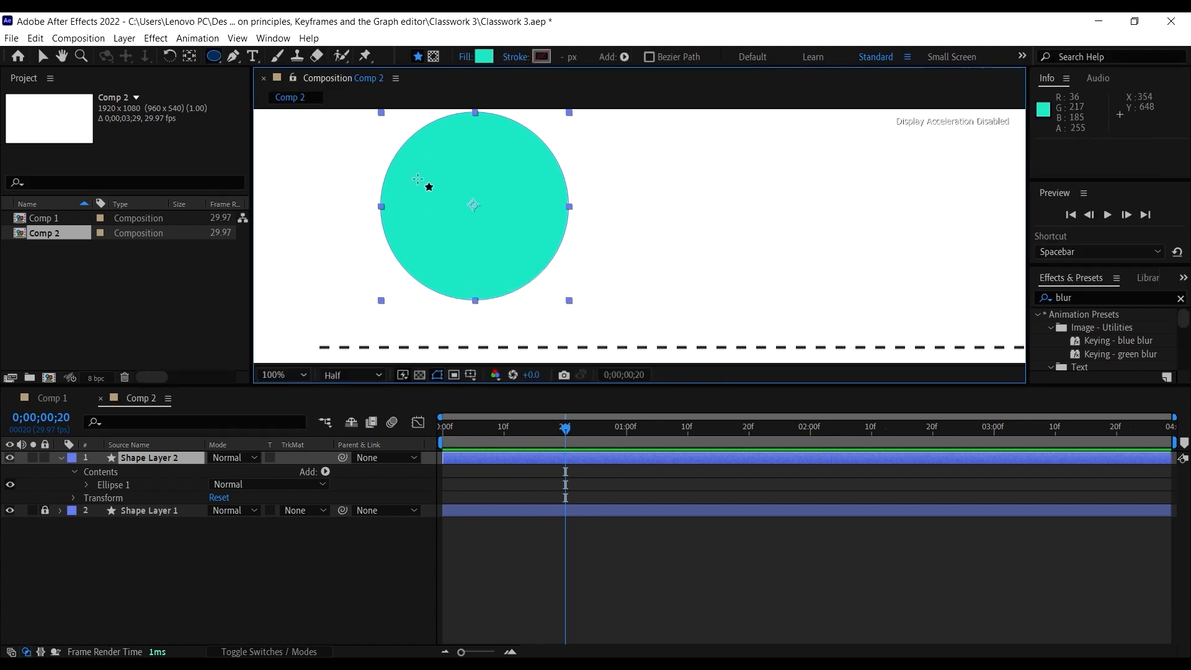
drag(418, 179, 453, 215)
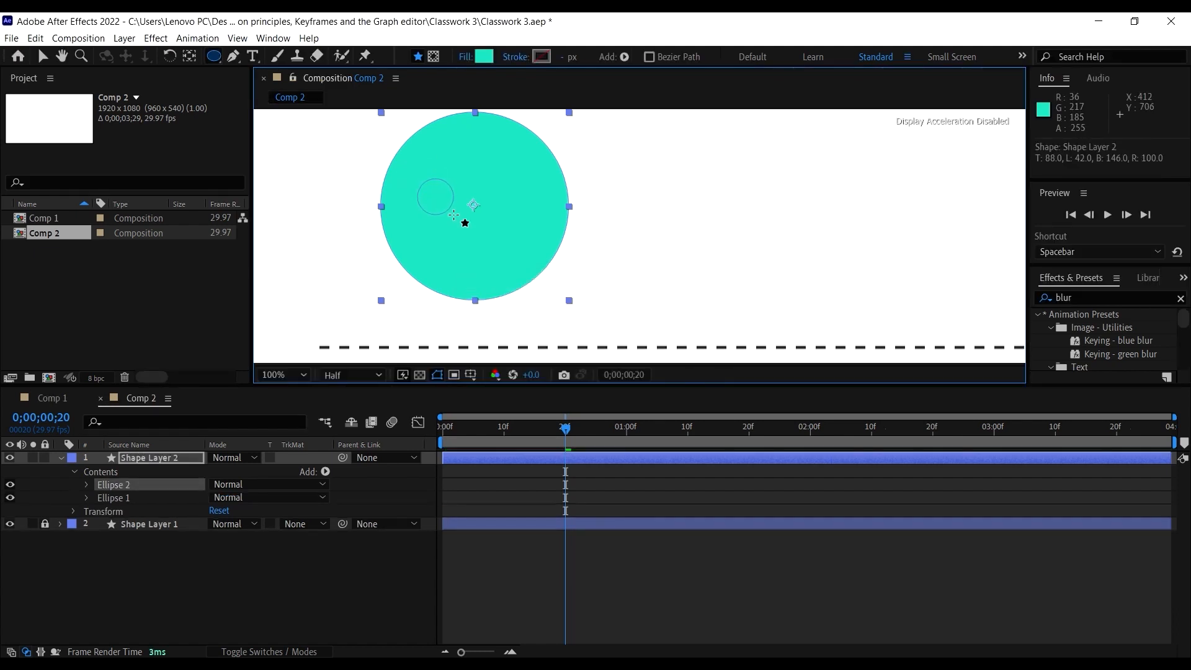
Step: Set the small eye circle's fill to dark gray 282828
click(484, 56)
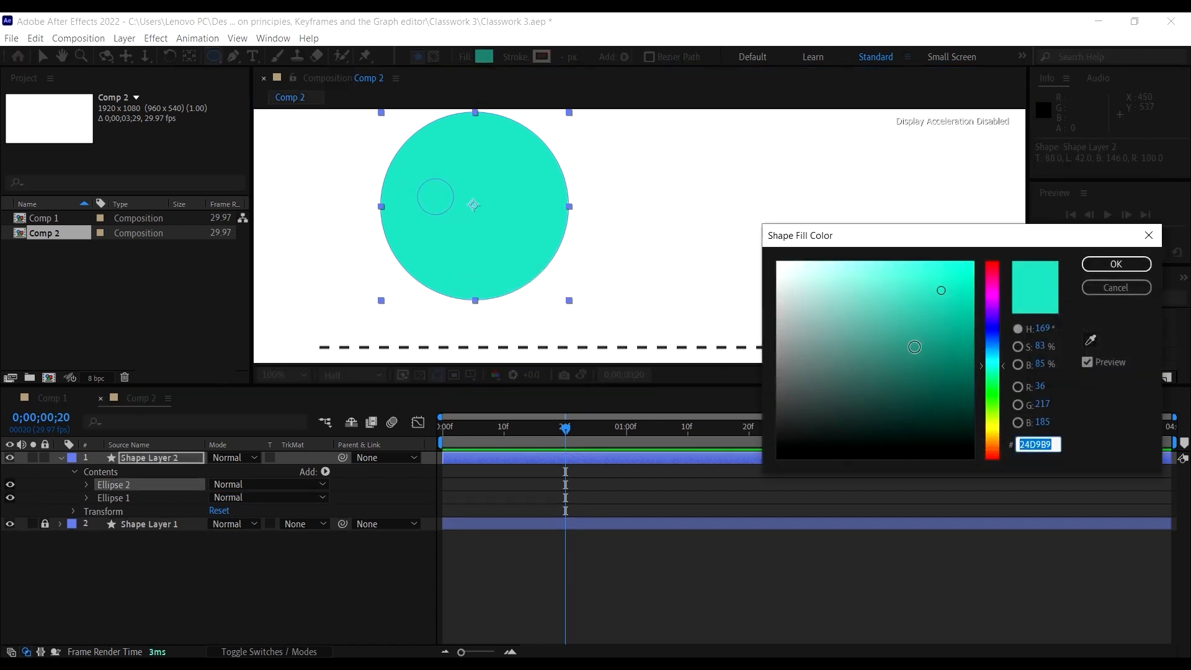
drag(830, 383, 777, 409)
click(775, 414)
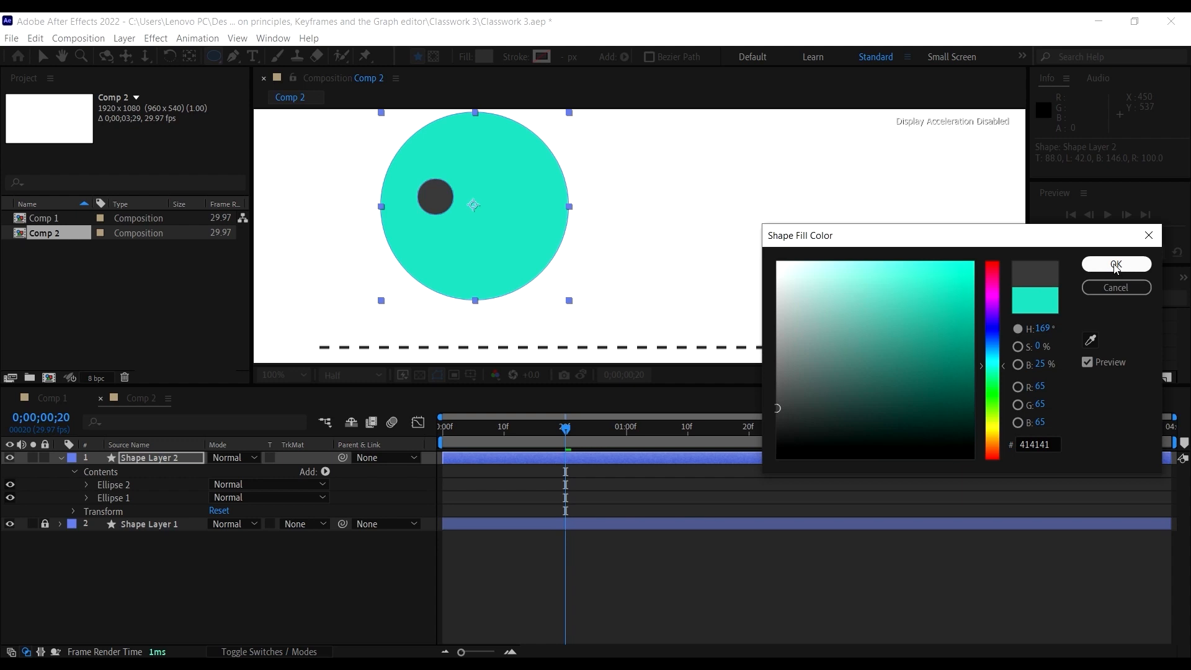
drag(796, 416, 773, 427)
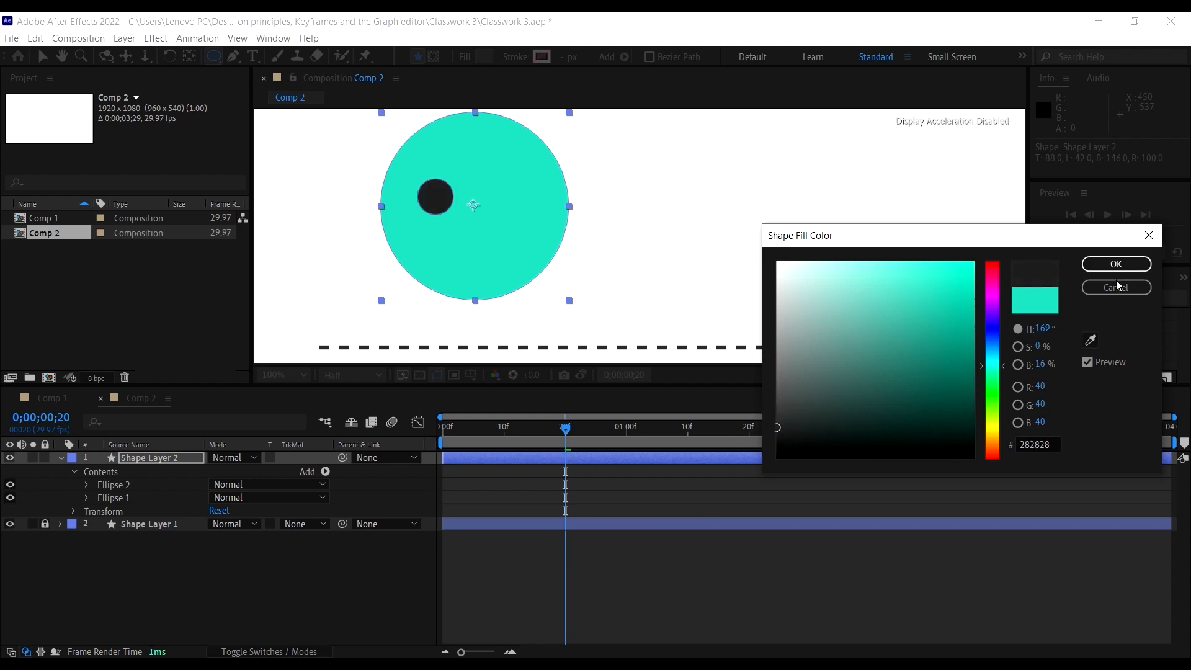
click(1116, 264)
Step: Shift the dark eye circle slightly to the right, toward the ball's center
click(41, 56)
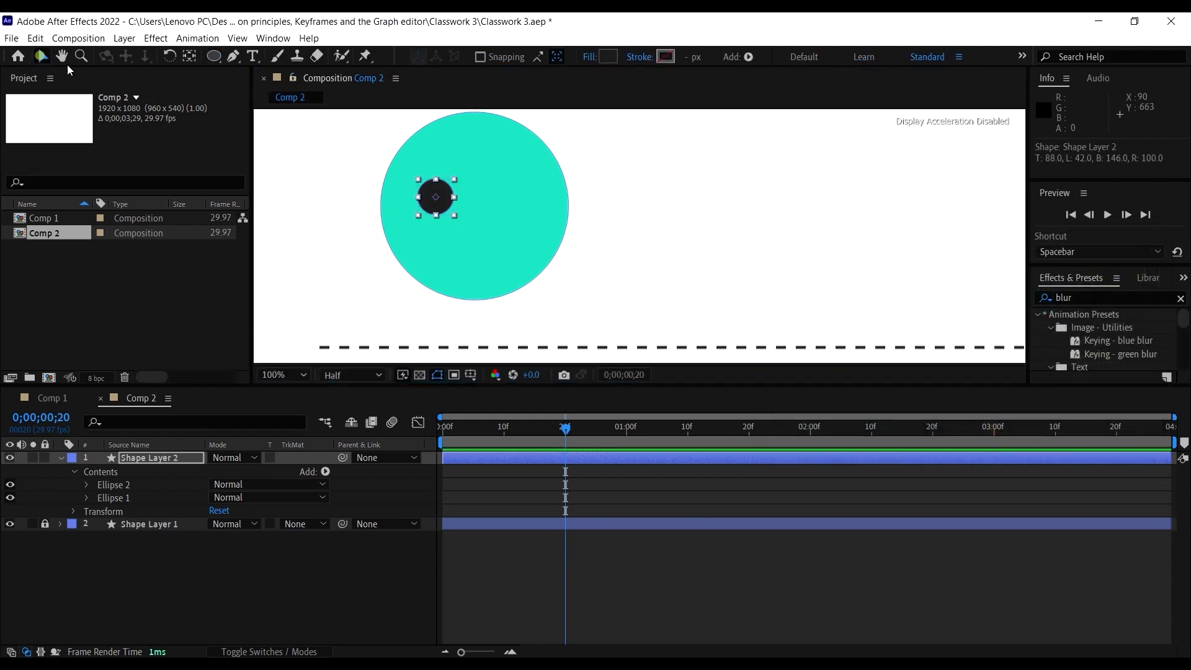
drag(443, 193, 448, 194)
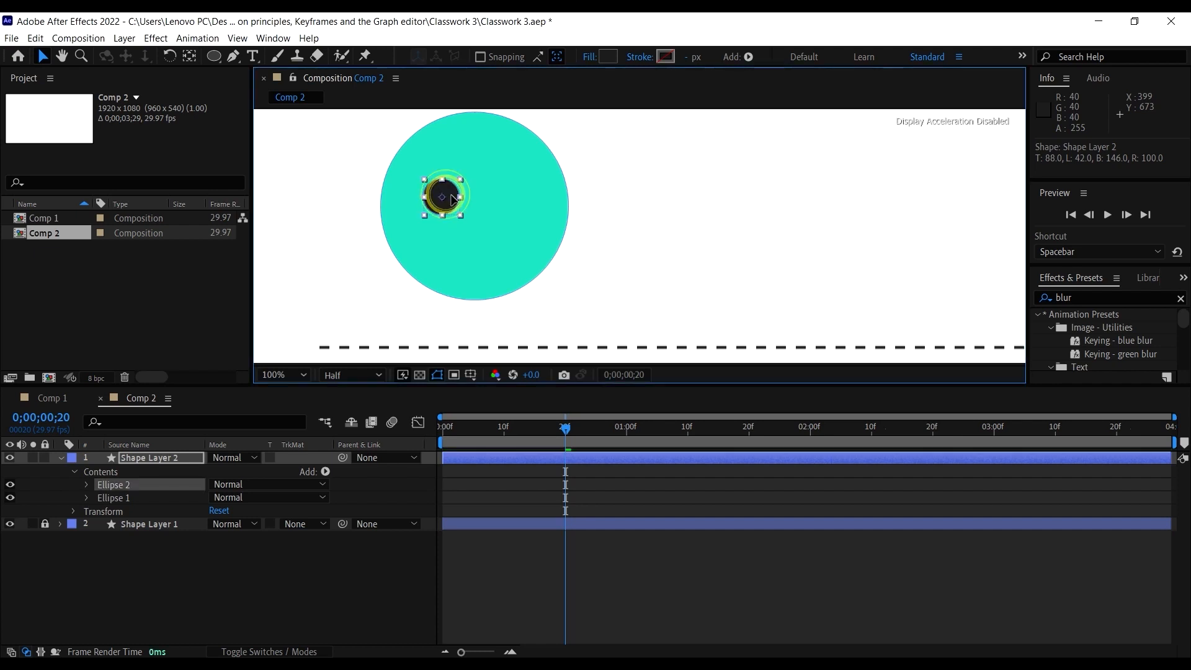
click(707, 239)
click(442, 195)
double_click(451, 200)
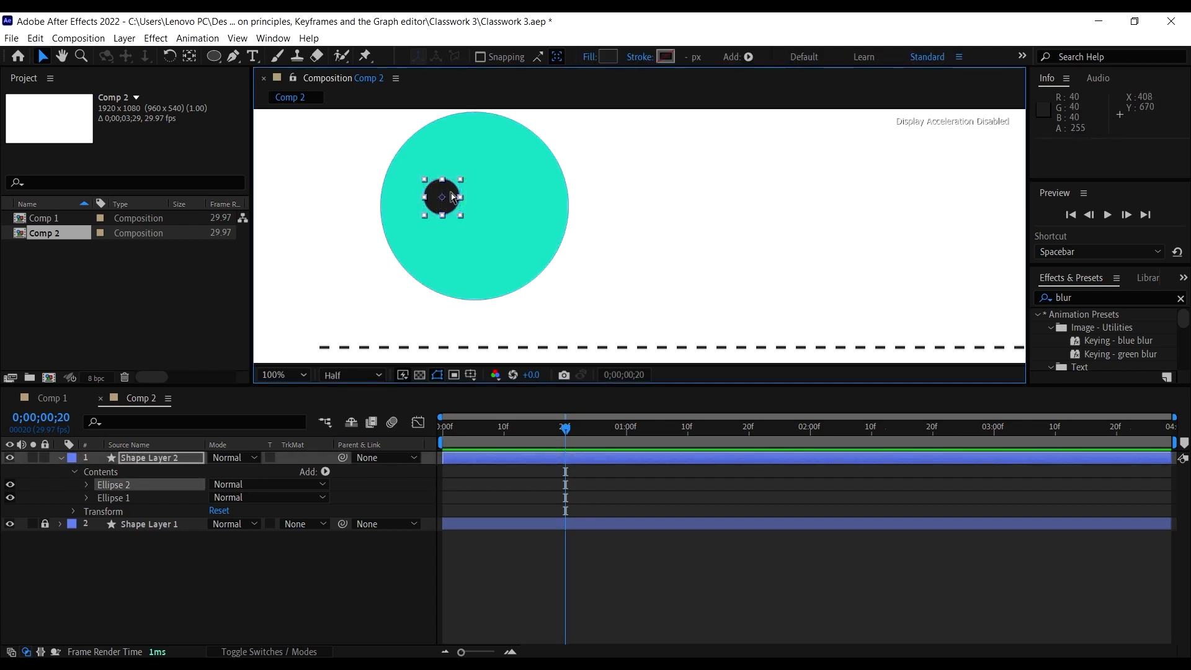
Step: Duplicate the eye circle and place the copy level with it on the right side of the ball's face
key(ctrl+d)
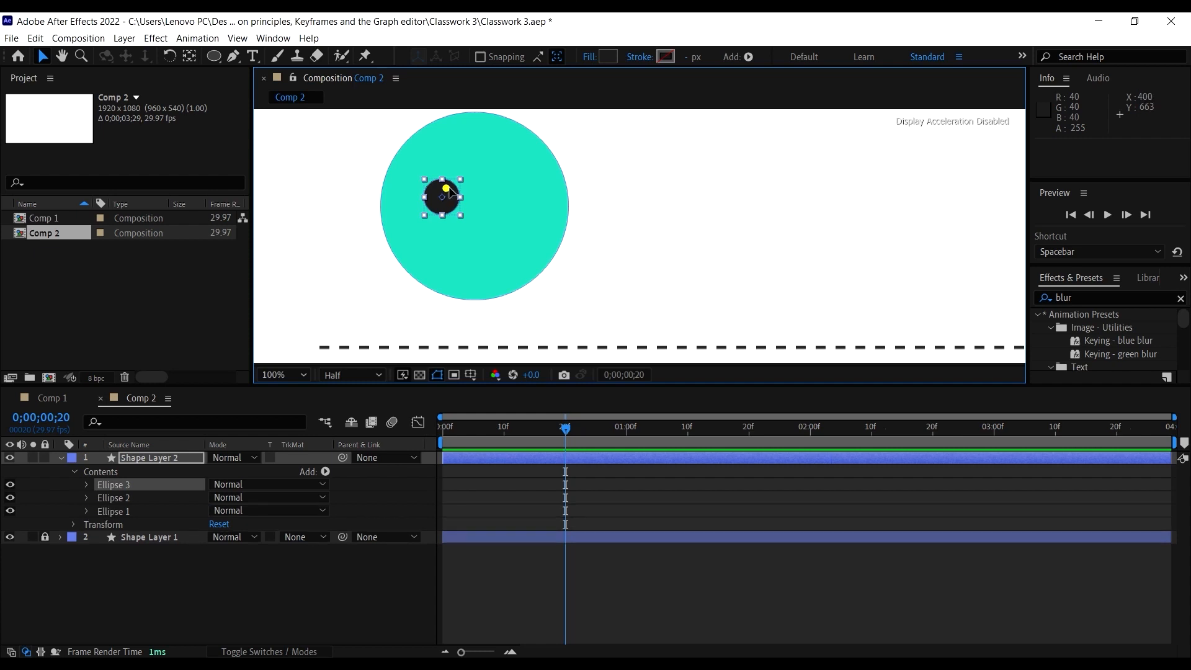
drag(450, 194, 513, 201)
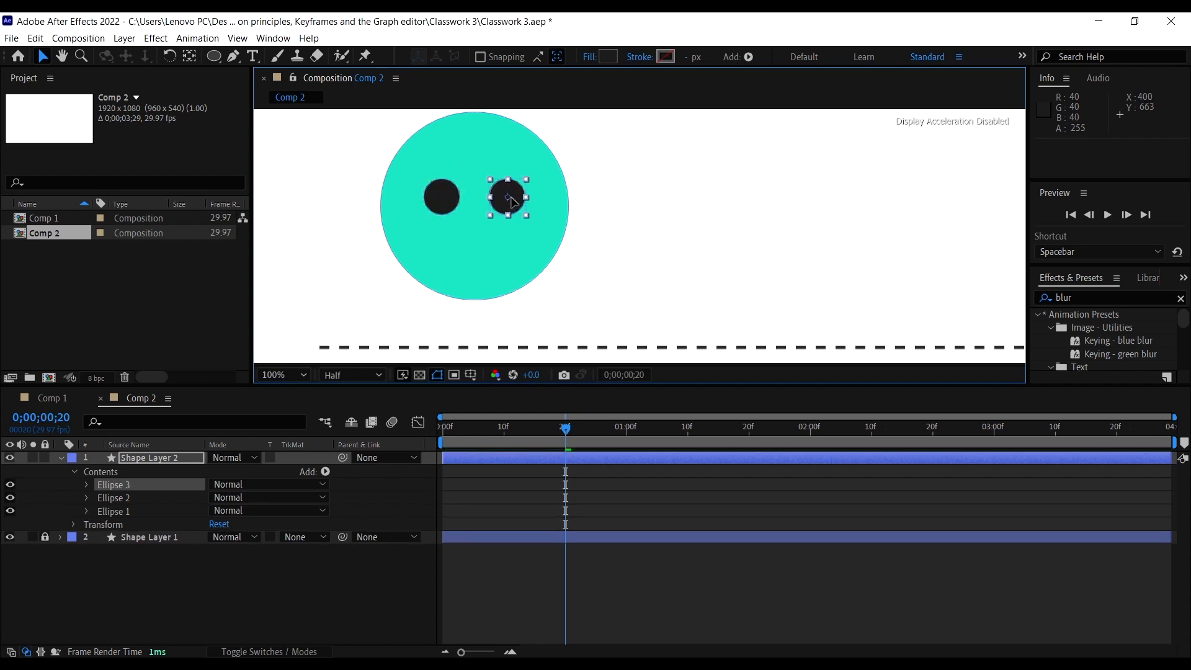
click(681, 239)
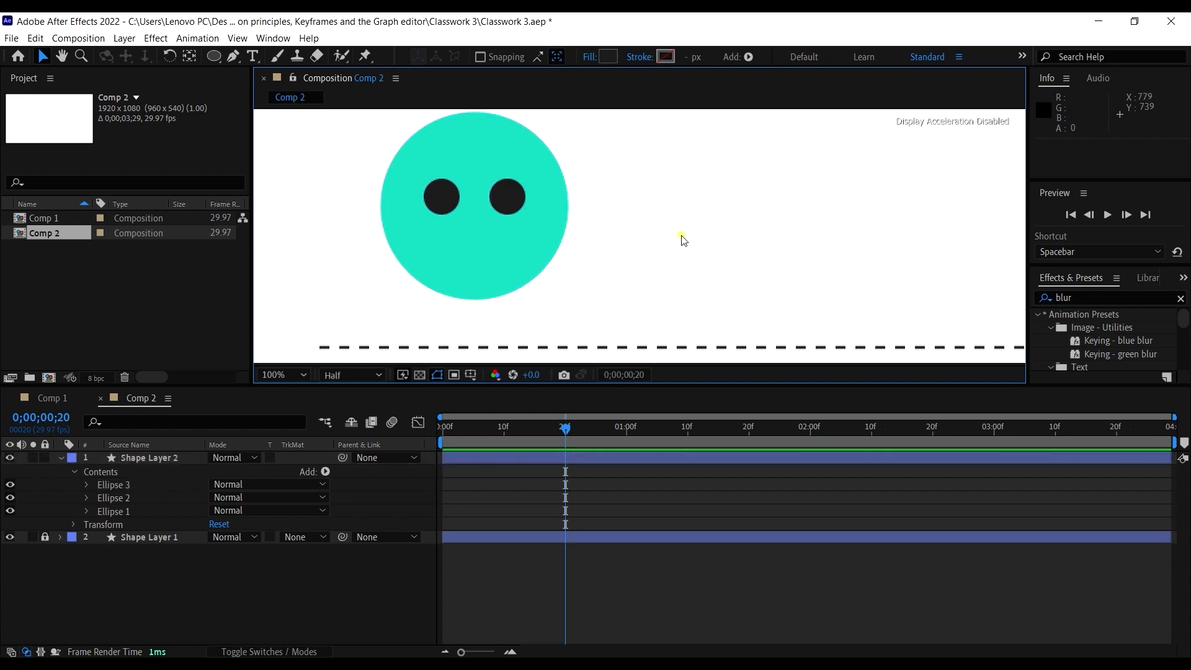
scroll(650, 227, down, 4)
scroll(618, 222, down, 2)
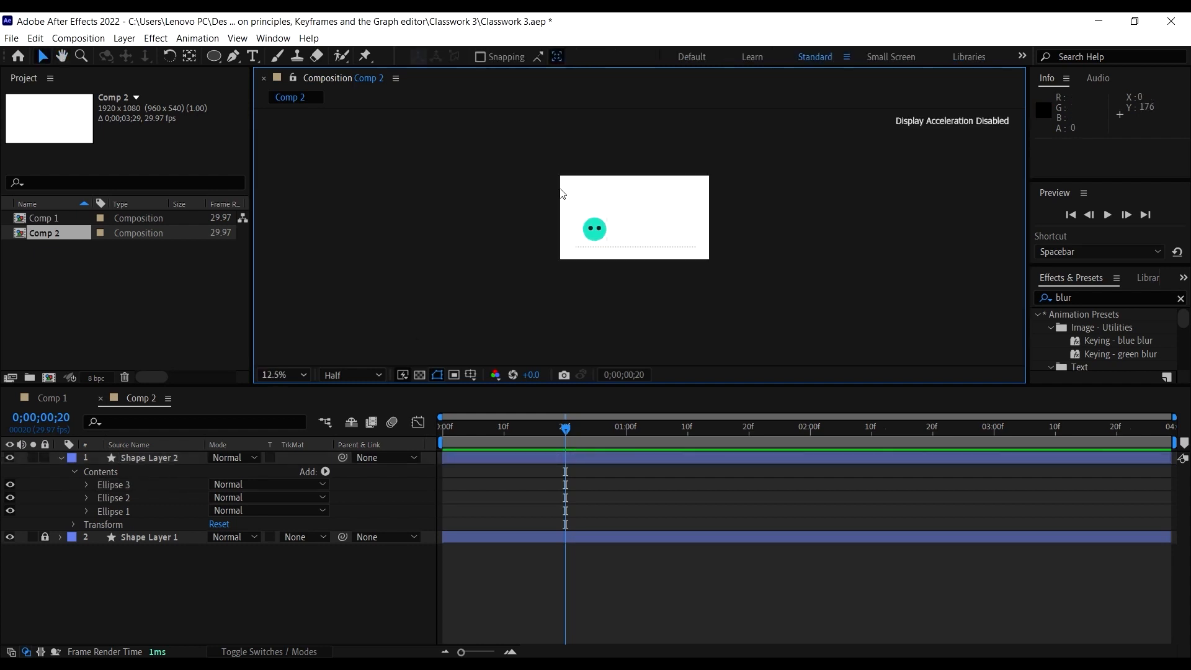
scroll(640, 237, up, 2)
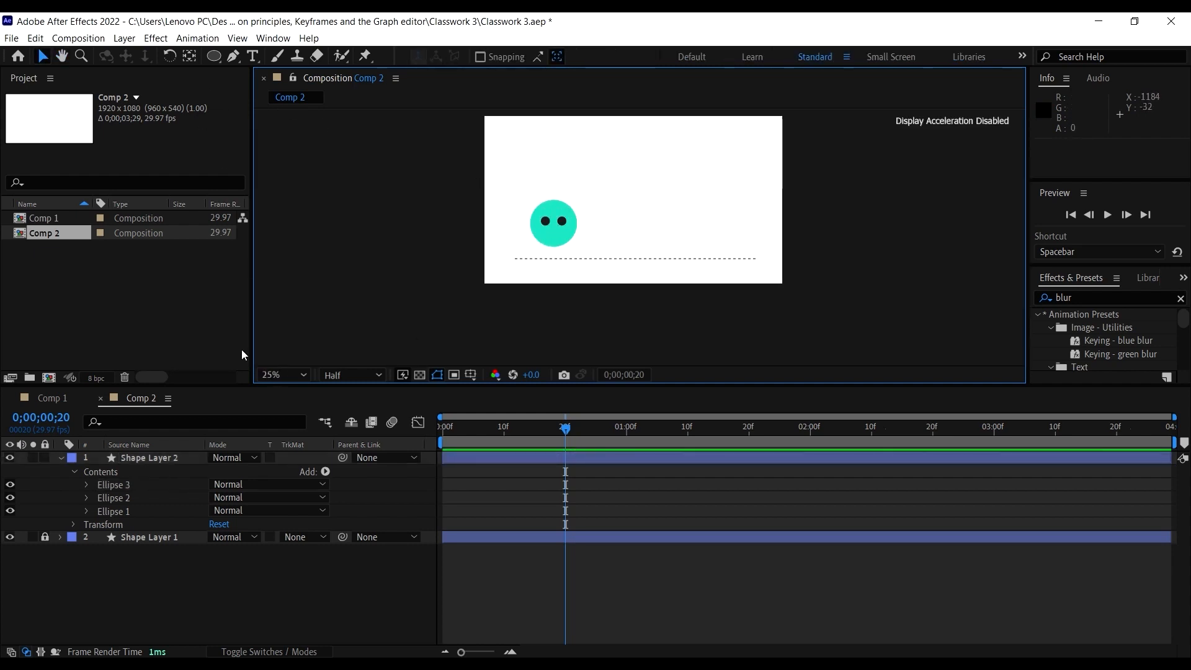
Step: Collapse the contents of the ball layer, Shape Layer 2, in the timeline
click(63, 459)
click(154, 461)
right_click(194, 527)
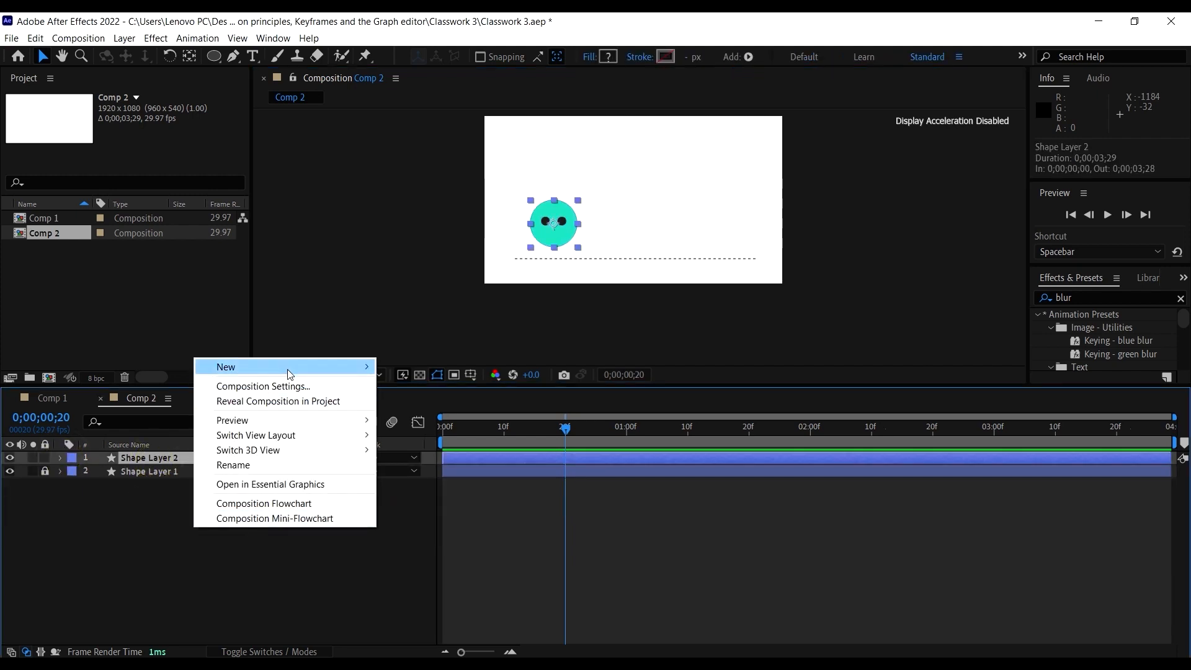
mouse_move(287, 370)
click(272, 553)
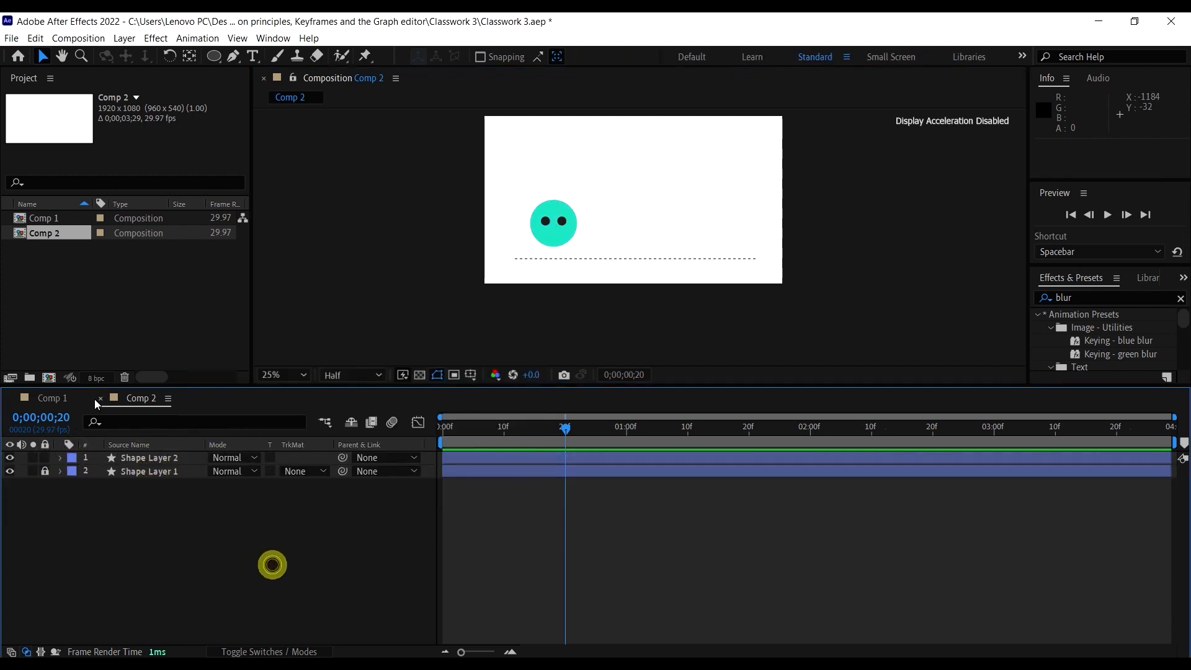
Step: Examine the line on top of the ball in Comp 1 at 0;00;02;16
click(45, 397)
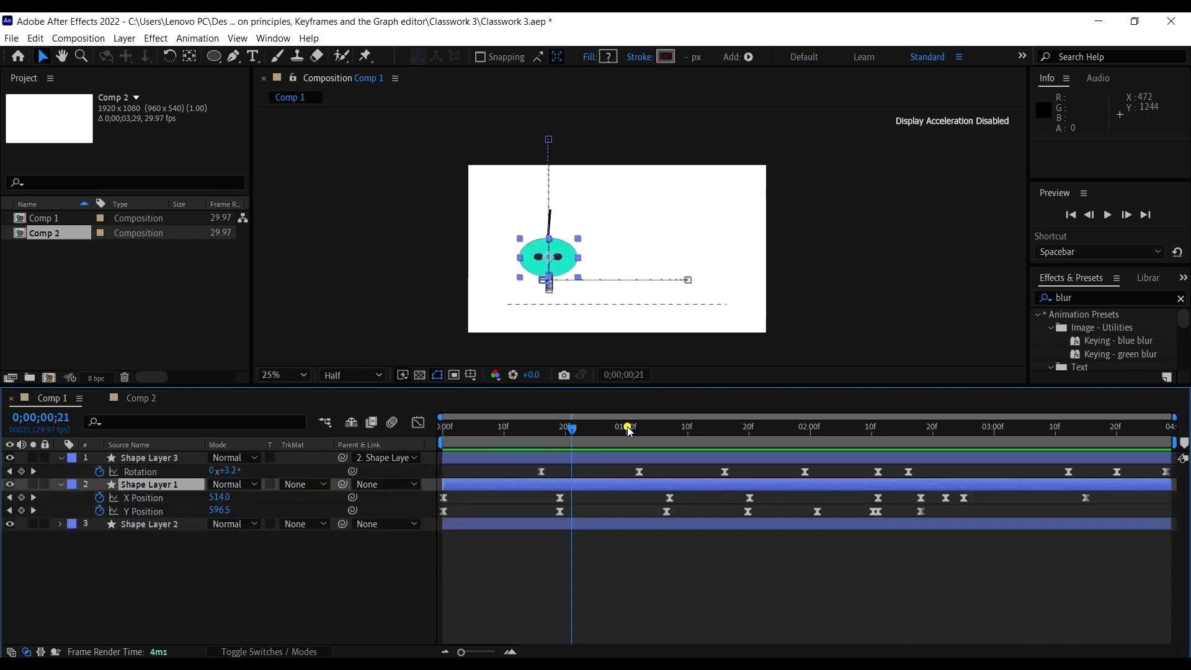
drag(628, 427, 818, 369)
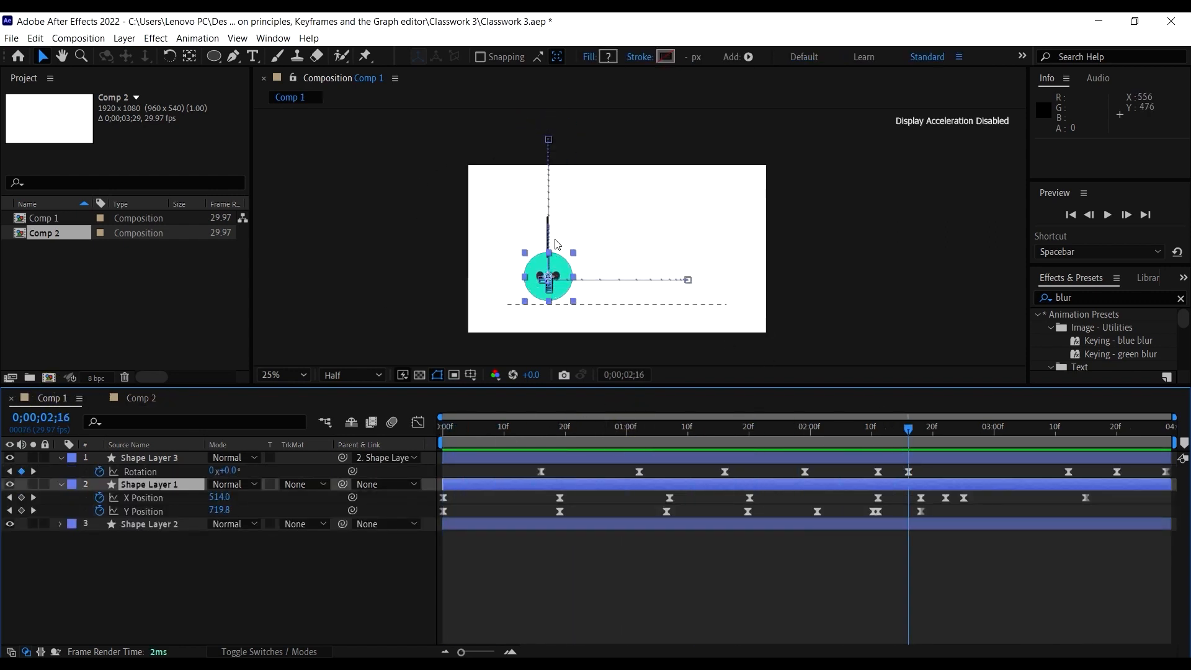
key(period)
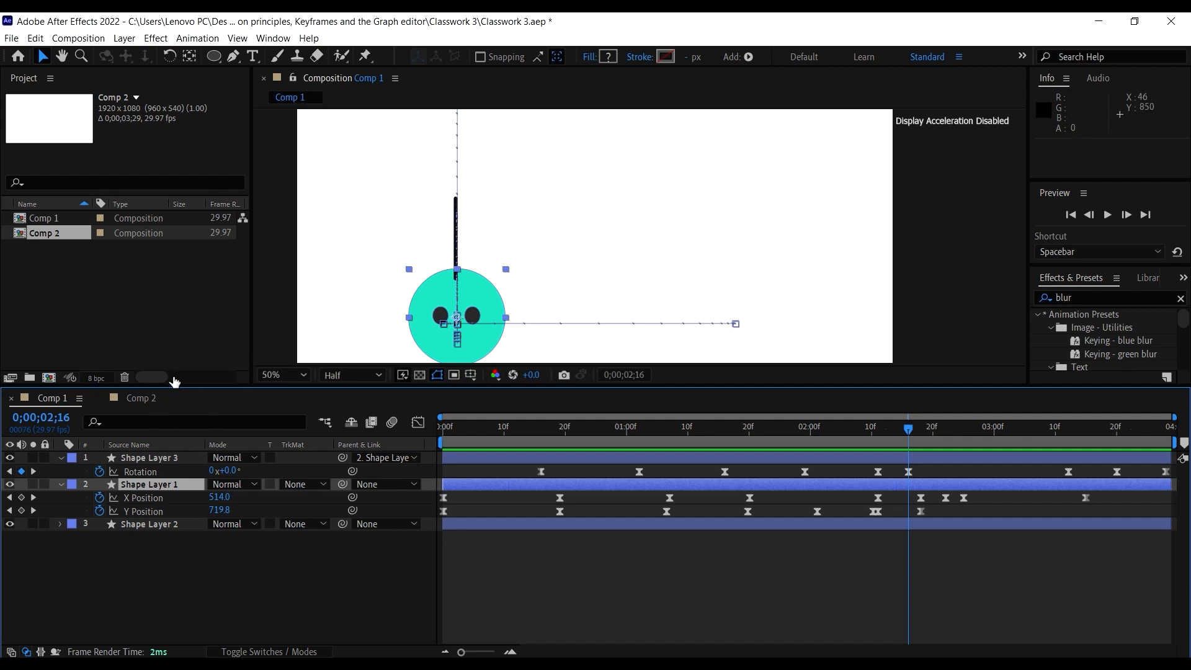
Step: Return to Comp 2 and add a new empty shape layer
click(134, 403)
right_click(191, 535)
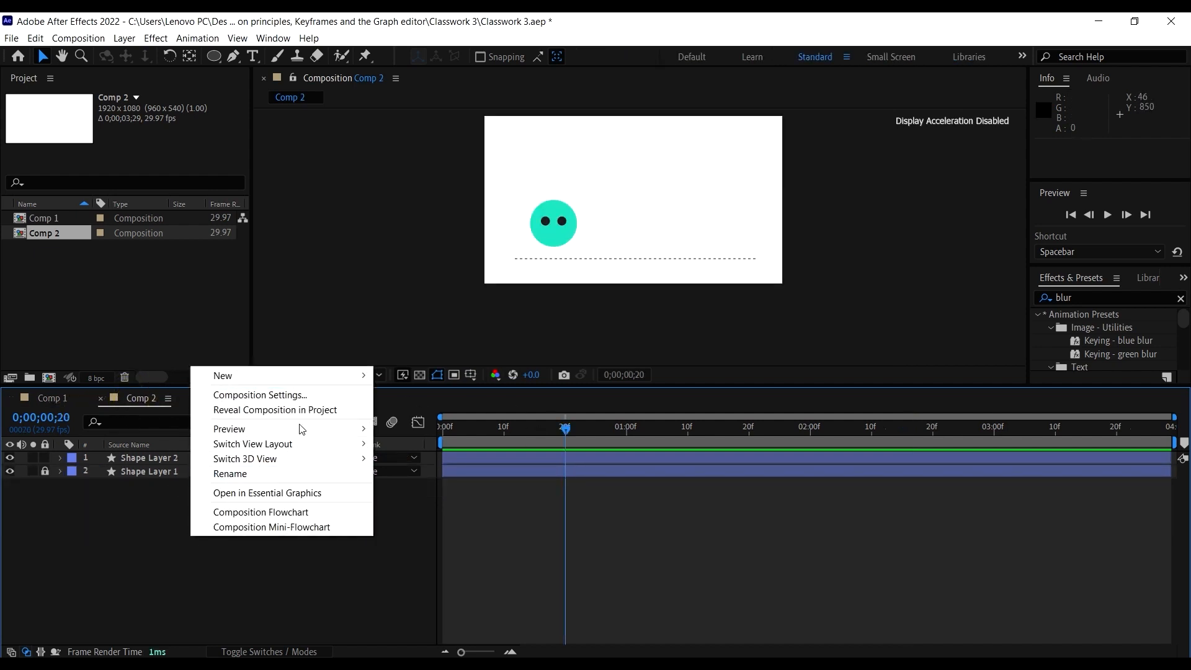
mouse_move(282, 375)
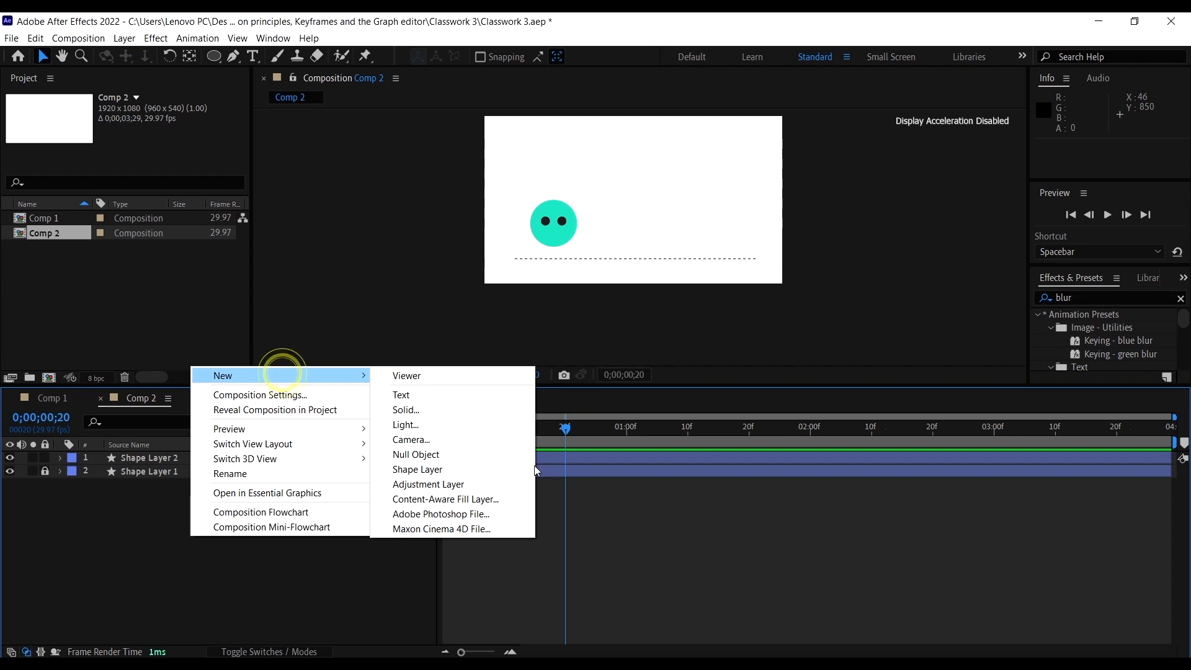
click(452, 469)
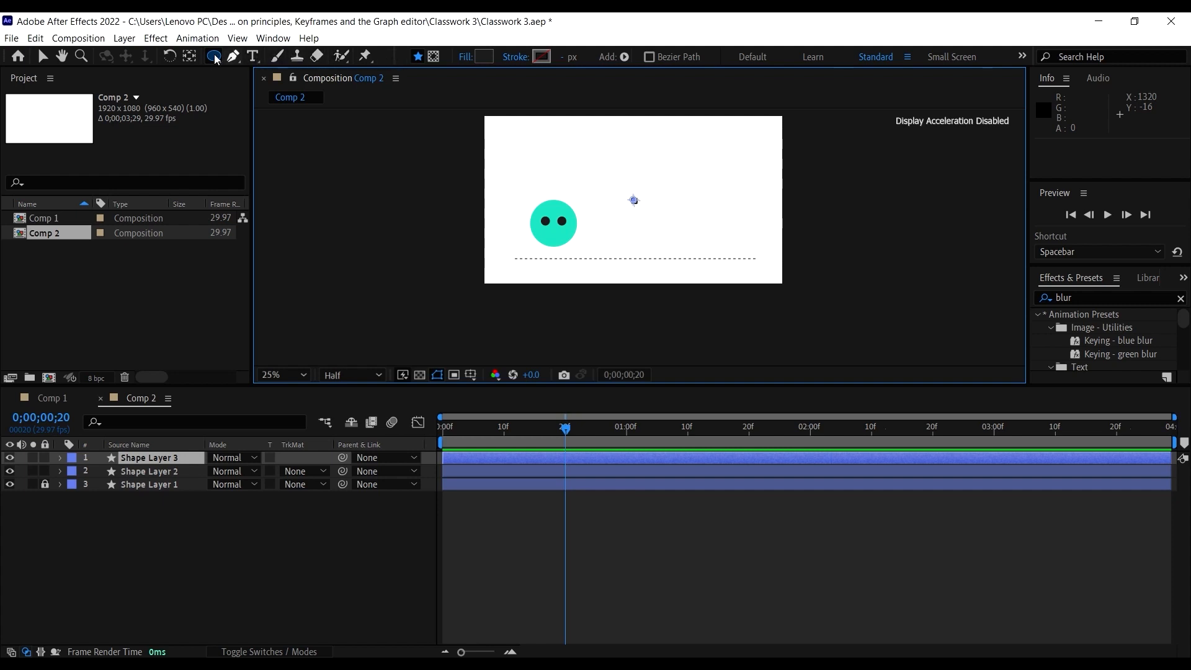
Step: Draw a straight vertical line with the Pen tool, about 250 px tall, rising from the top of the ball
click(233, 57)
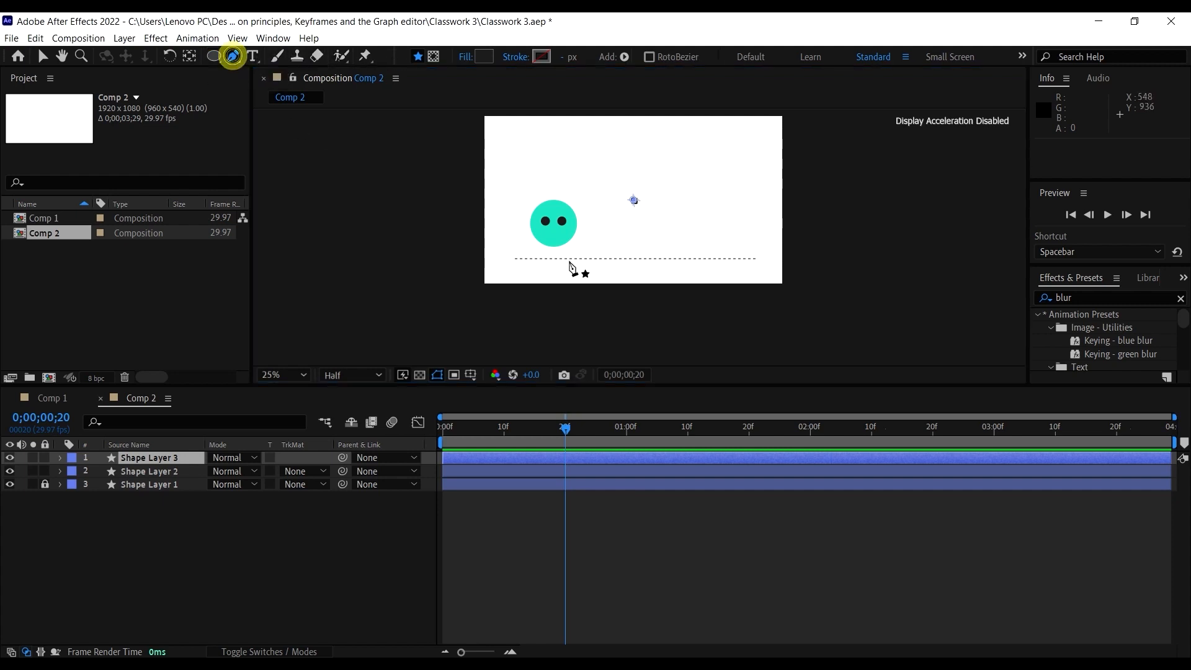
key(period)
drag(484, 206, 548, 278)
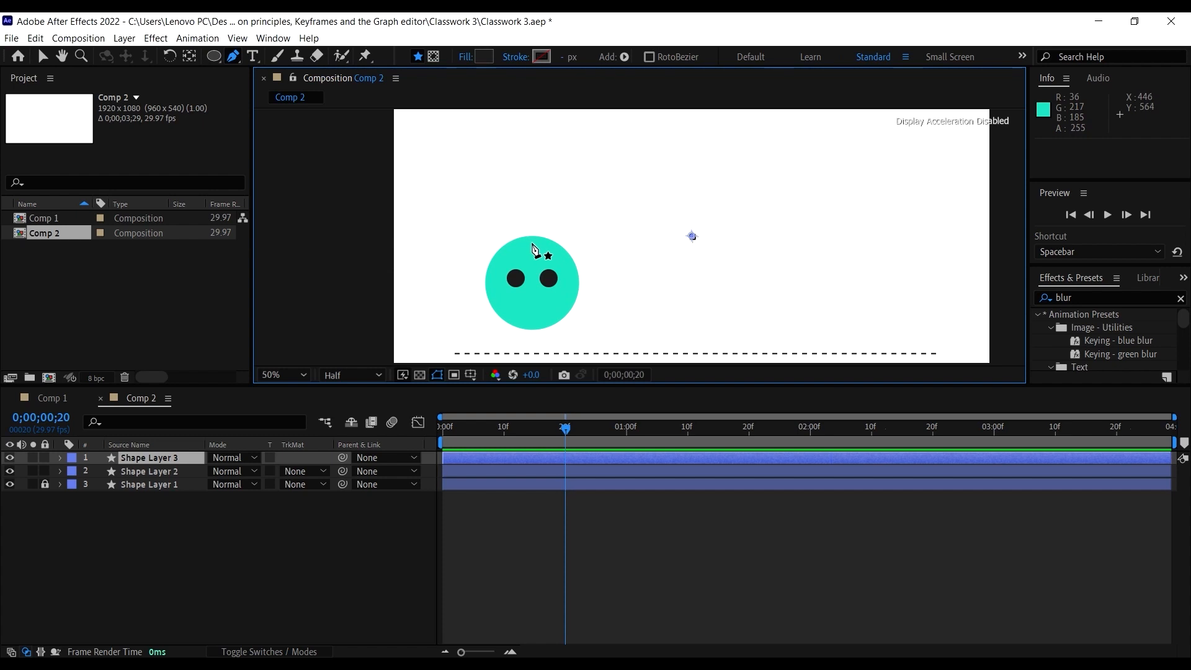
click(533, 244)
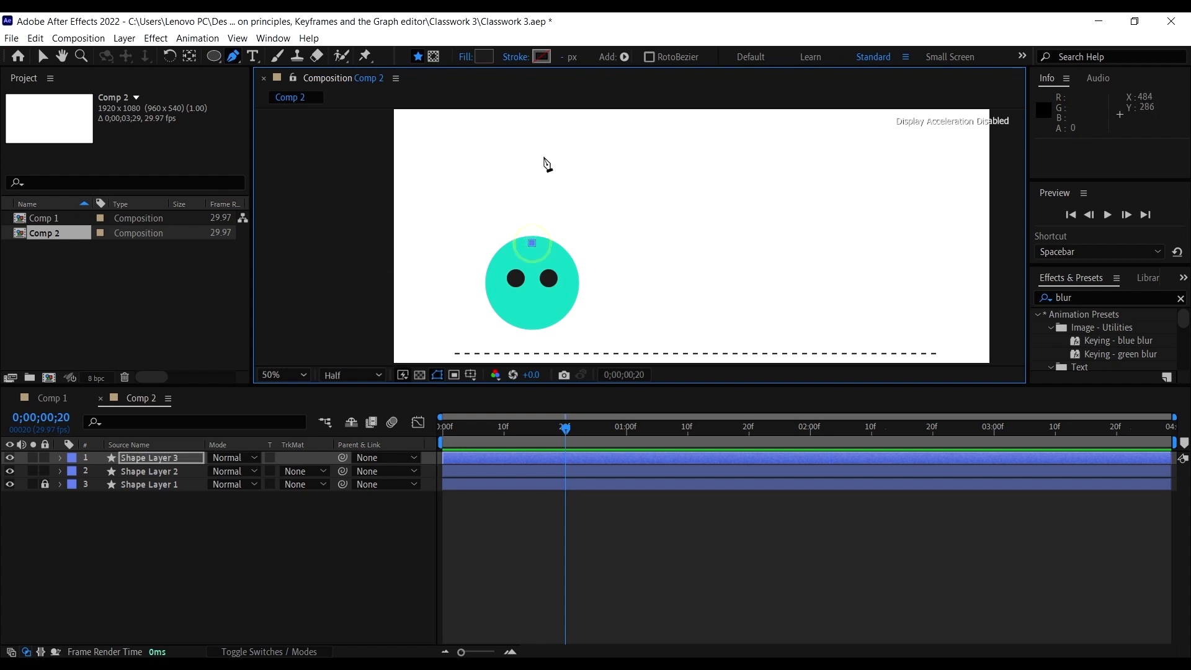
drag(546, 165, 549, 198)
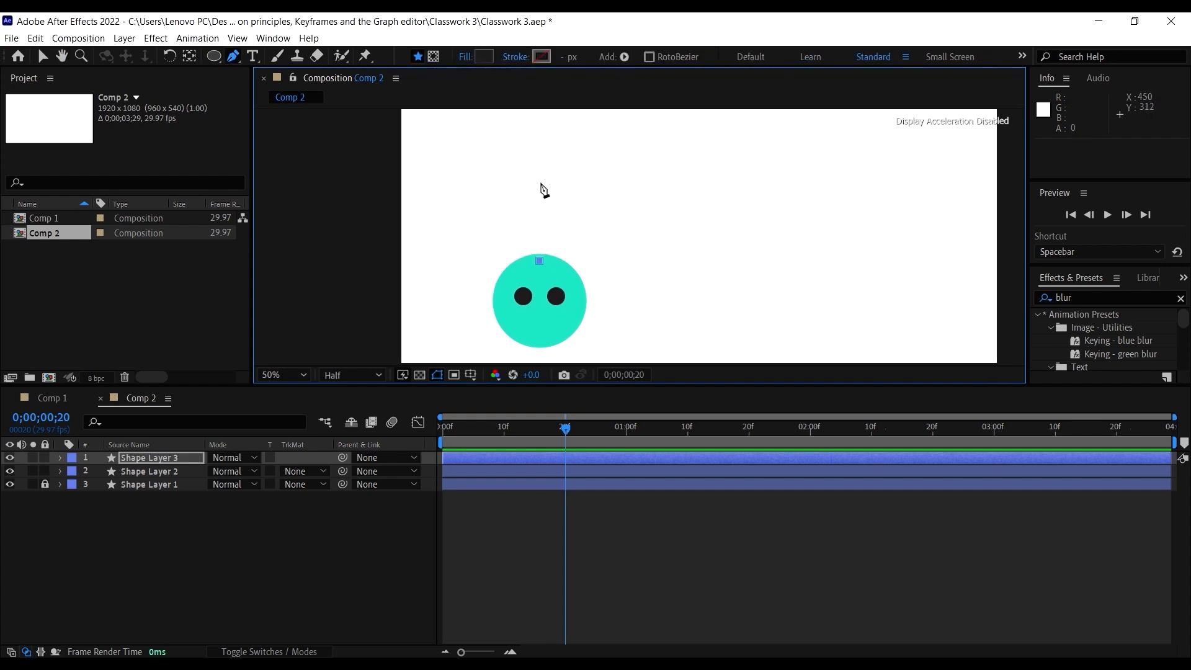
click(540, 184)
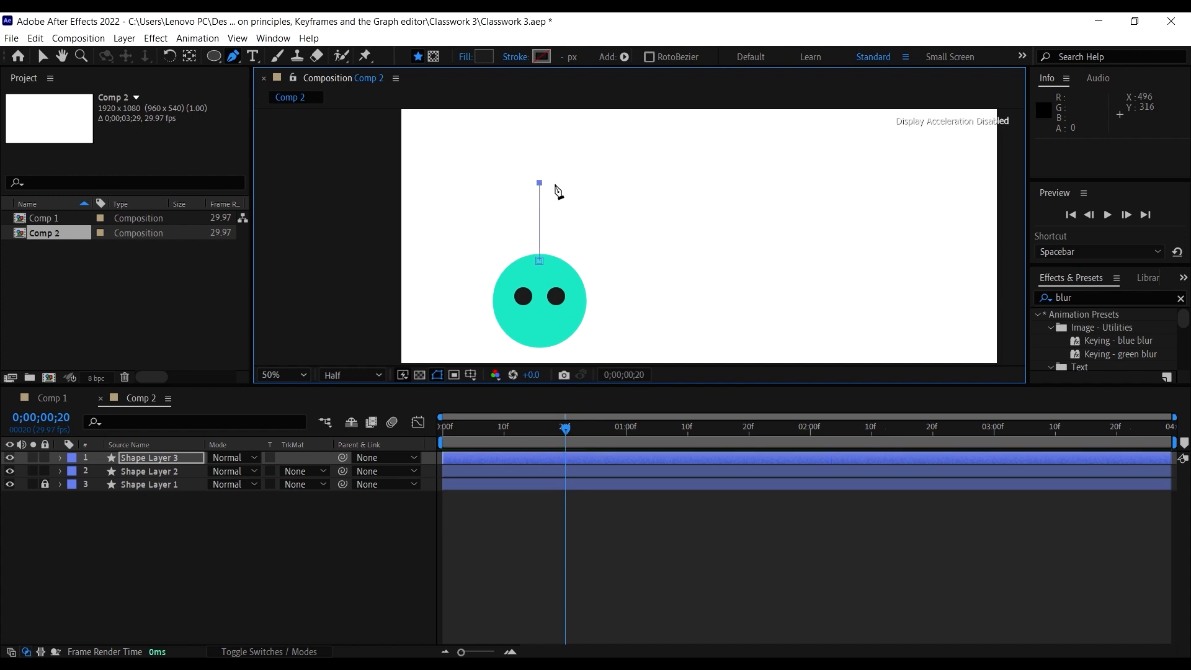
drag(551, 192, 580, 196)
Step: Set the vertical line's fill to none
click(466, 57)
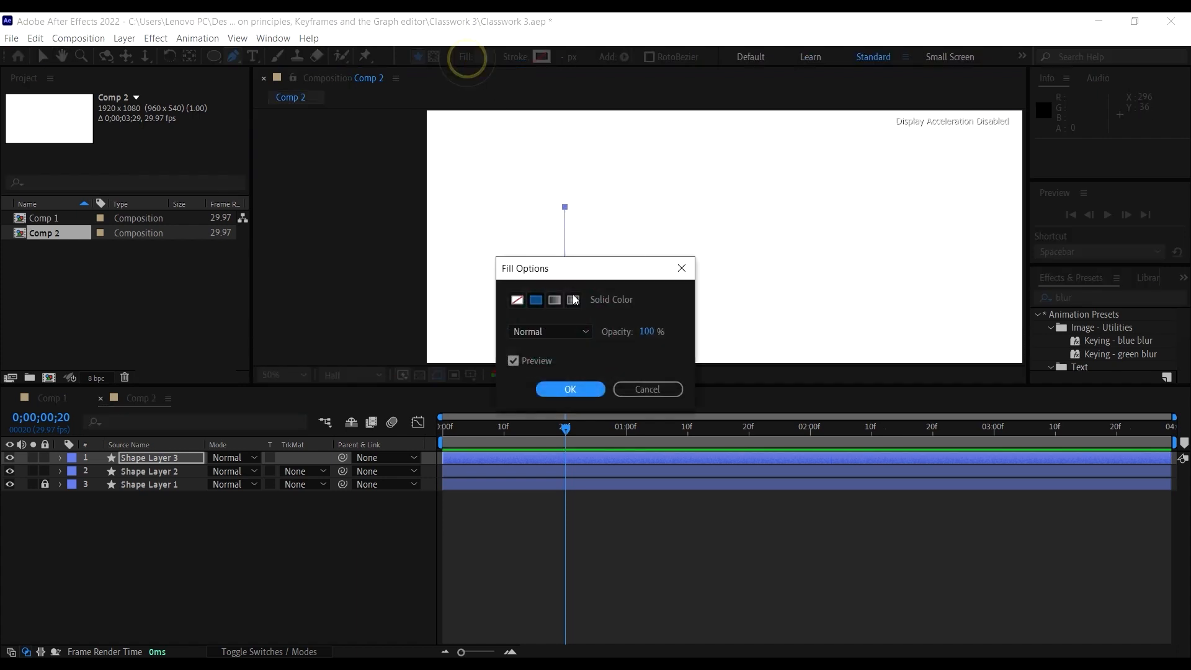
click(514, 296)
click(580, 387)
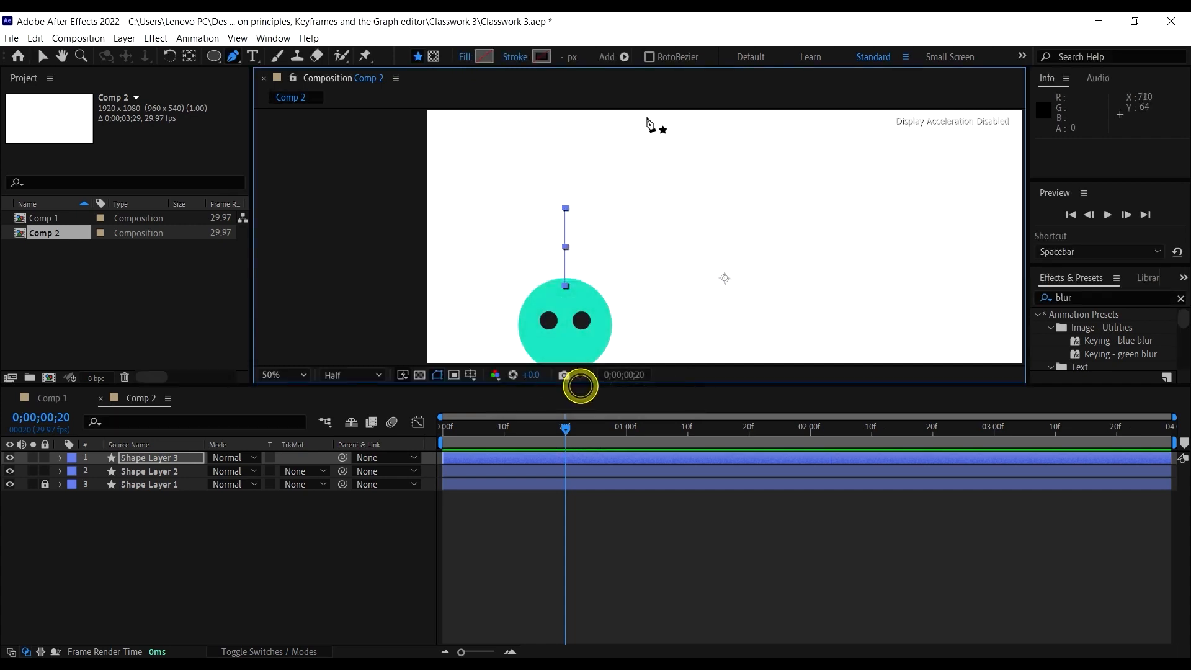
Step: Give the vertical line a dark gray 262626 stroke, 9 px wide
click(542, 56)
mouse_move(819, 365)
mouse_down()
mouse_move(772, 435)
mouse_move(752, 429)
mouse_up()
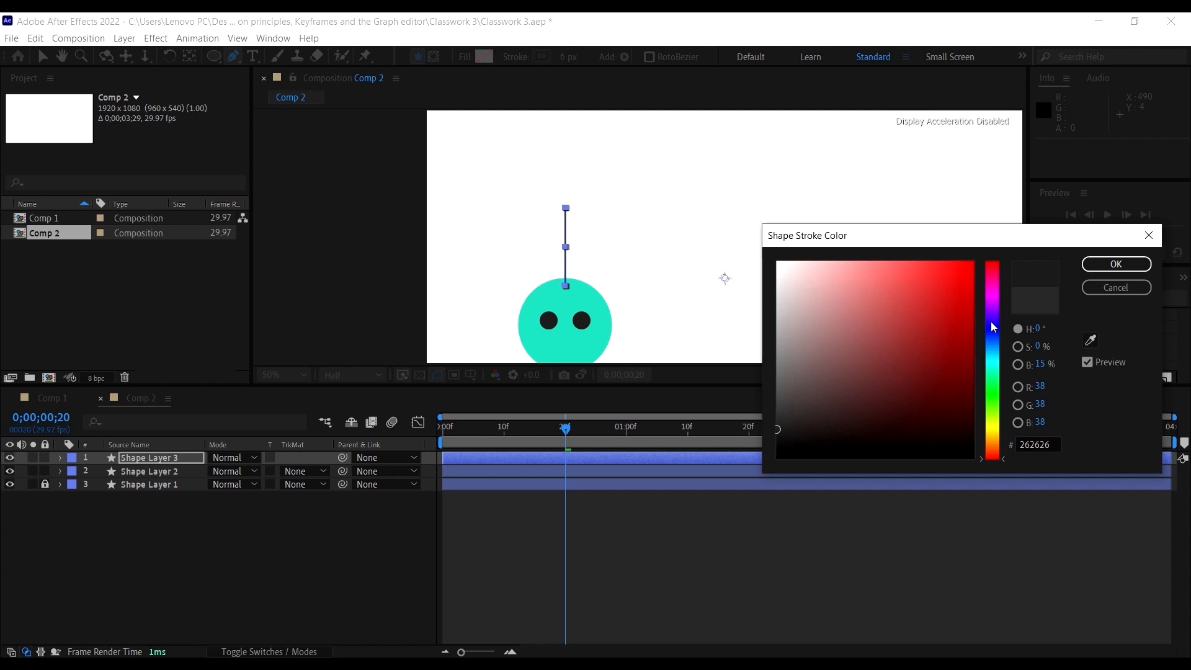
click(1117, 263)
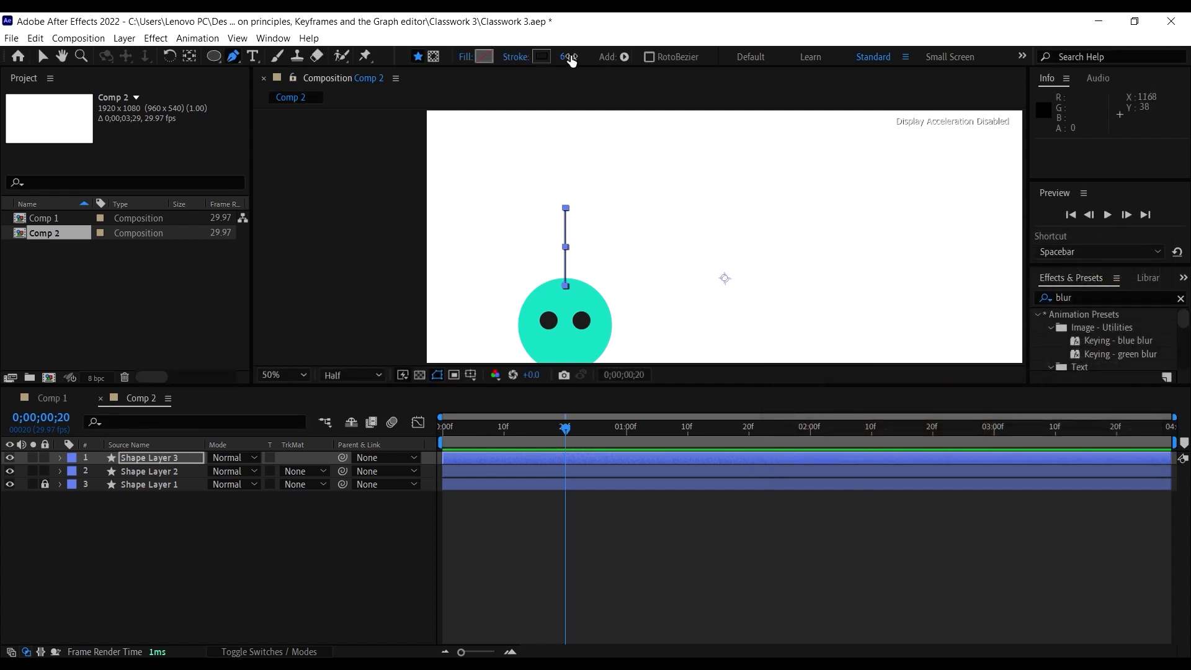
drag(572, 60, 569, 58)
click(43, 55)
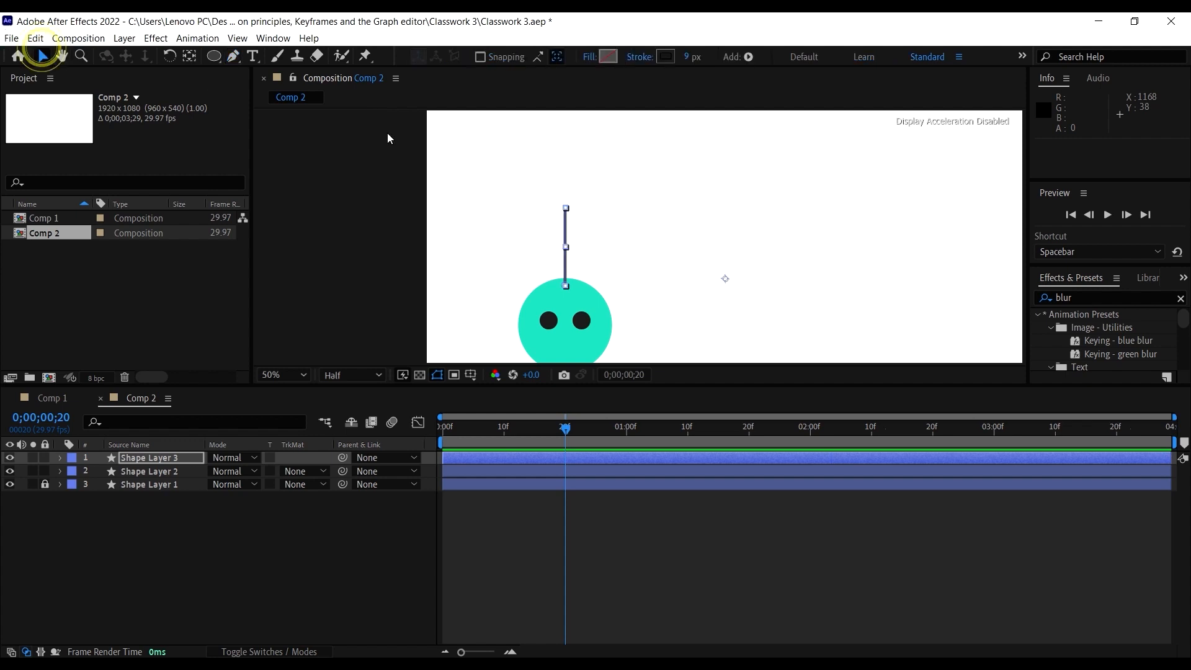
Step: Move the anchor point of the vertical line's layer to the line's lower end, where it meets the ball
click(682, 222)
drag(543, 272, 564, 236)
click(166, 459)
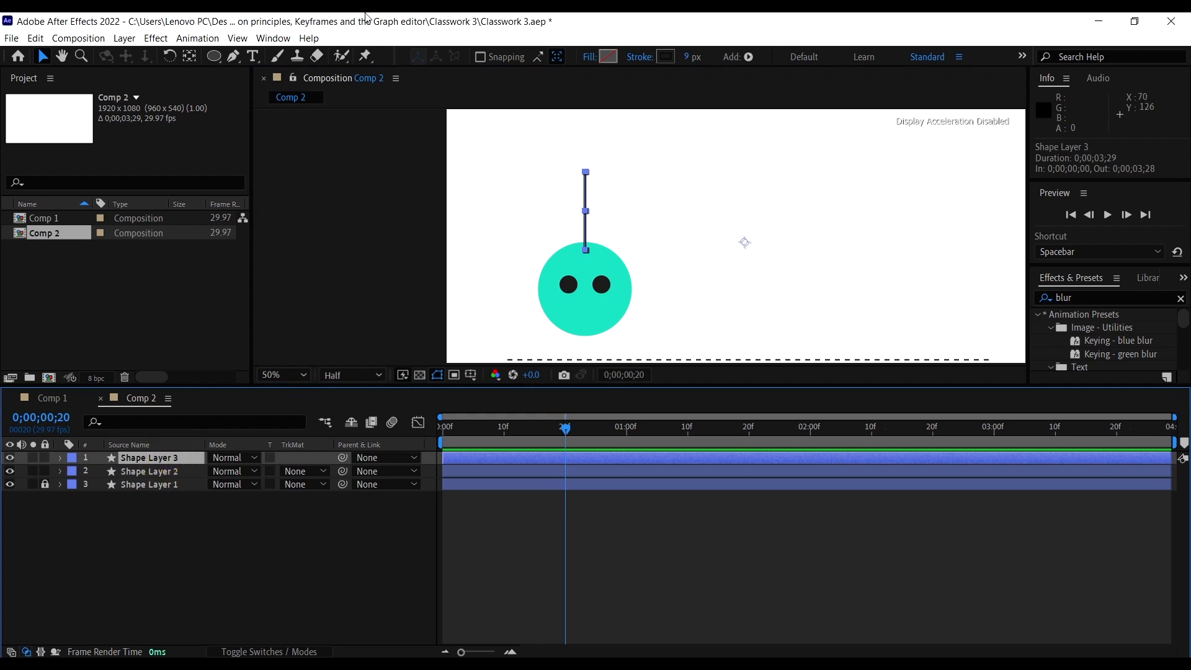
click(190, 55)
drag(699, 255, 746, 271)
scroll(737, 266, up, 1)
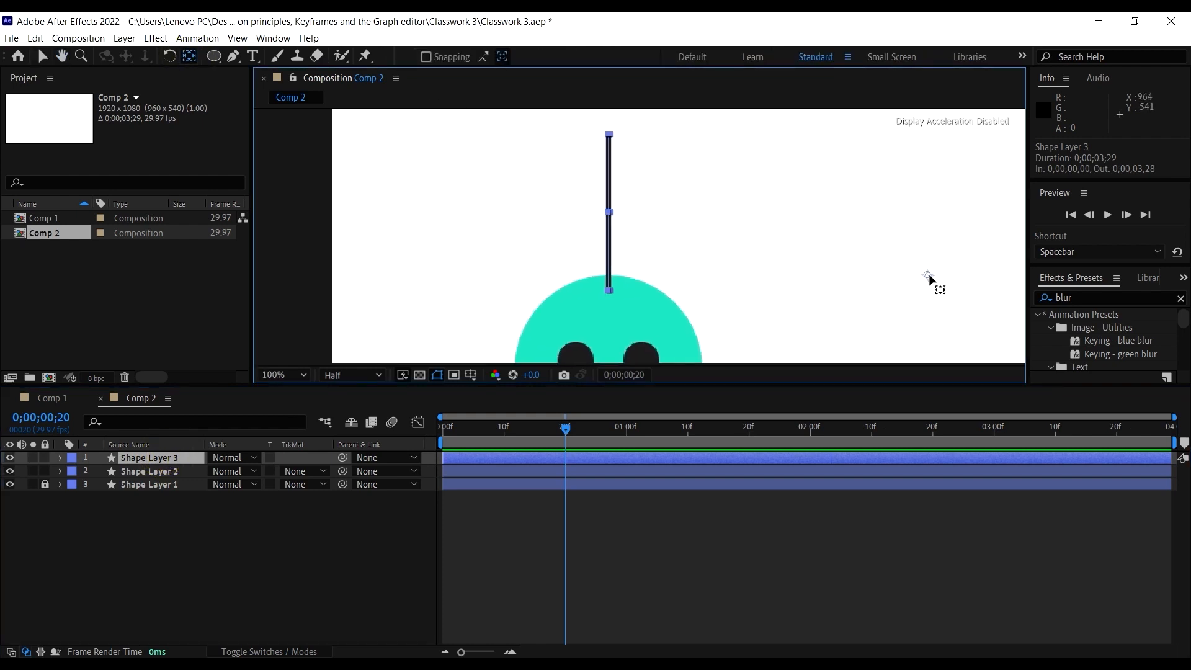
drag(929, 278, 654, 223)
scroll(610, 302, up, 1)
drag(634, 278, 622, 266)
scroll(621, 265, down, 6)
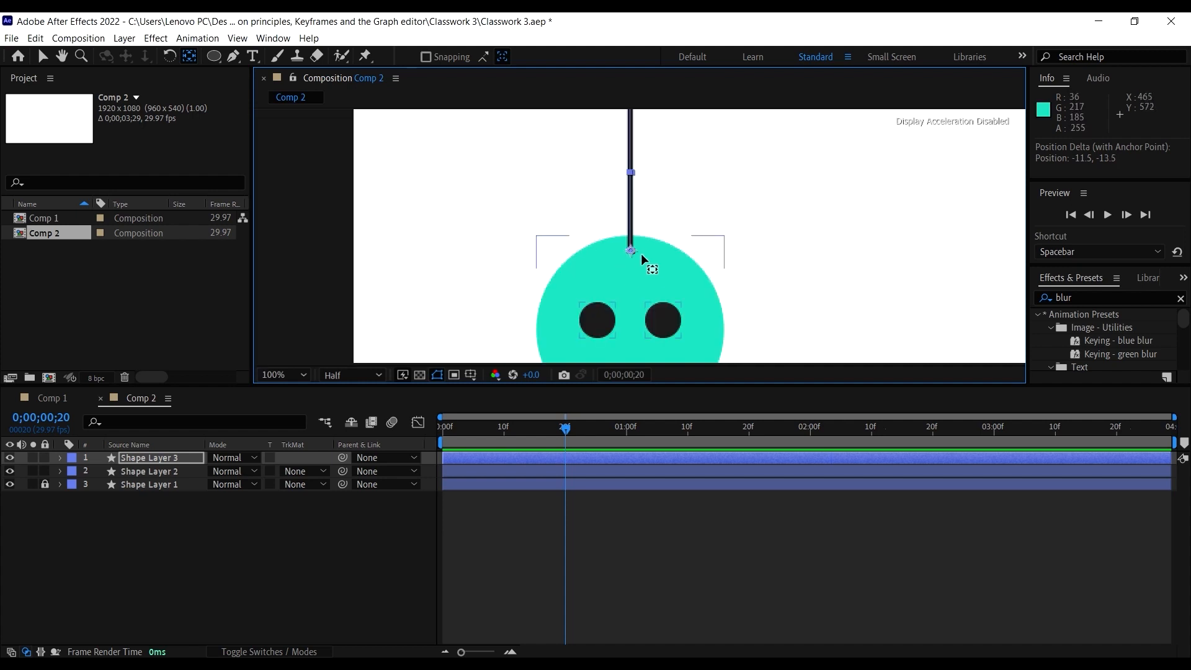
click(41, 57)
Step: Set the line cap of the vertical line's Stroke 1 to Round Cap and deselect the layer
click(60, 457)
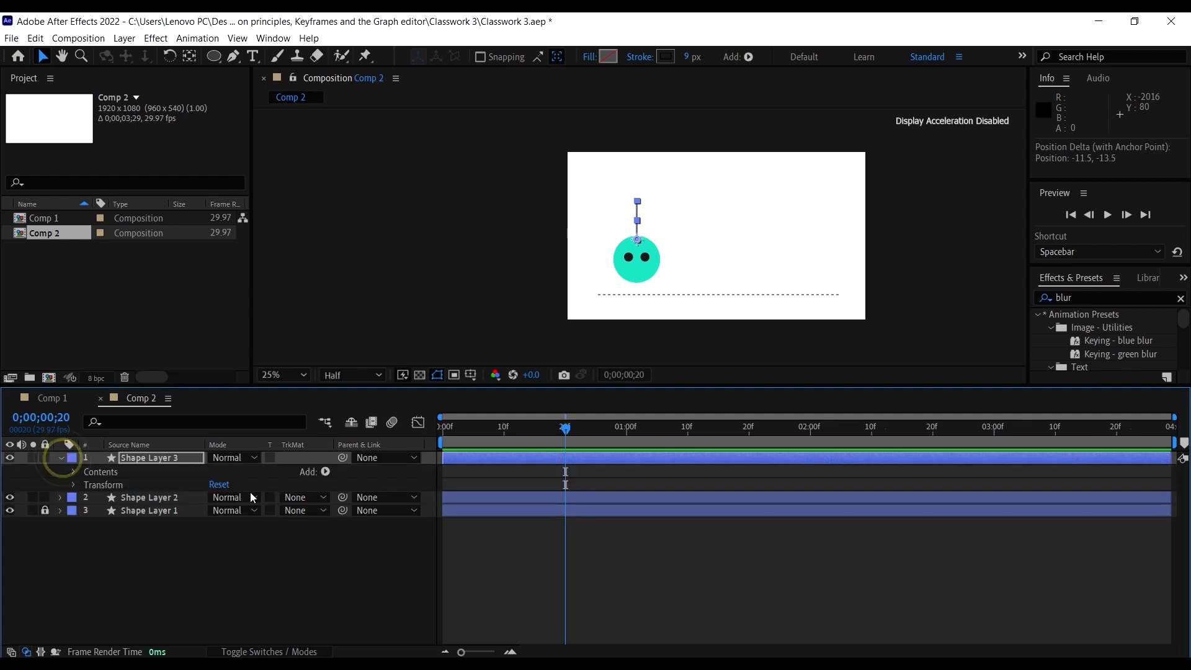
click(73, 472)
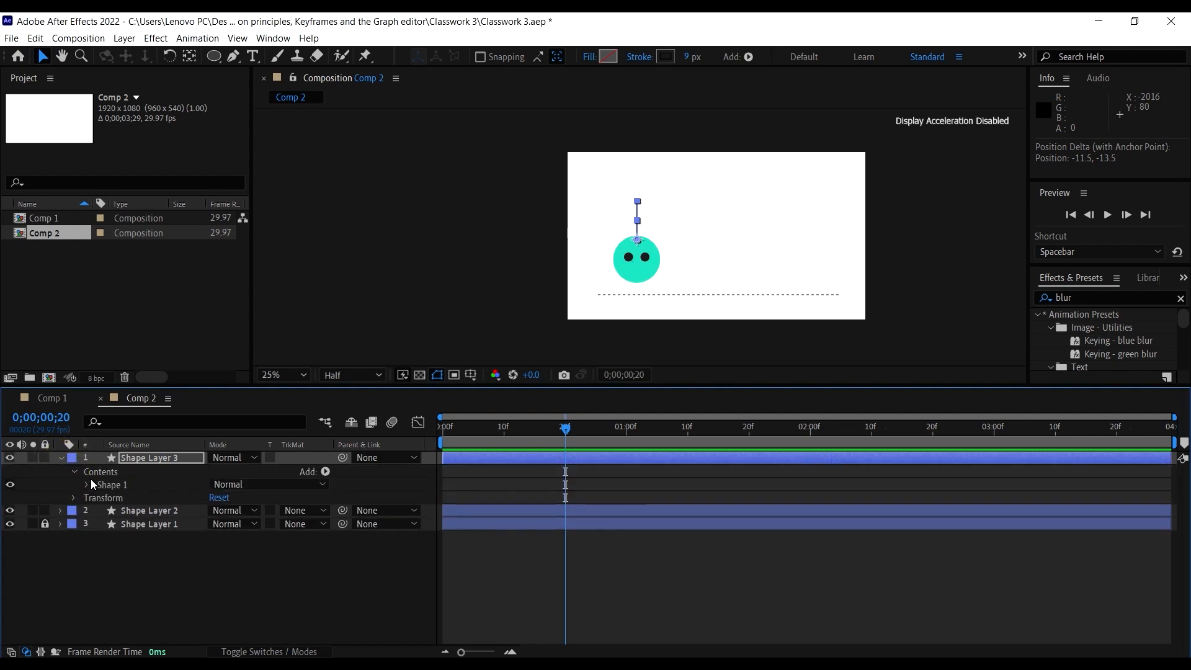
click(87, 485)
scroll(662, 184, up, 2)
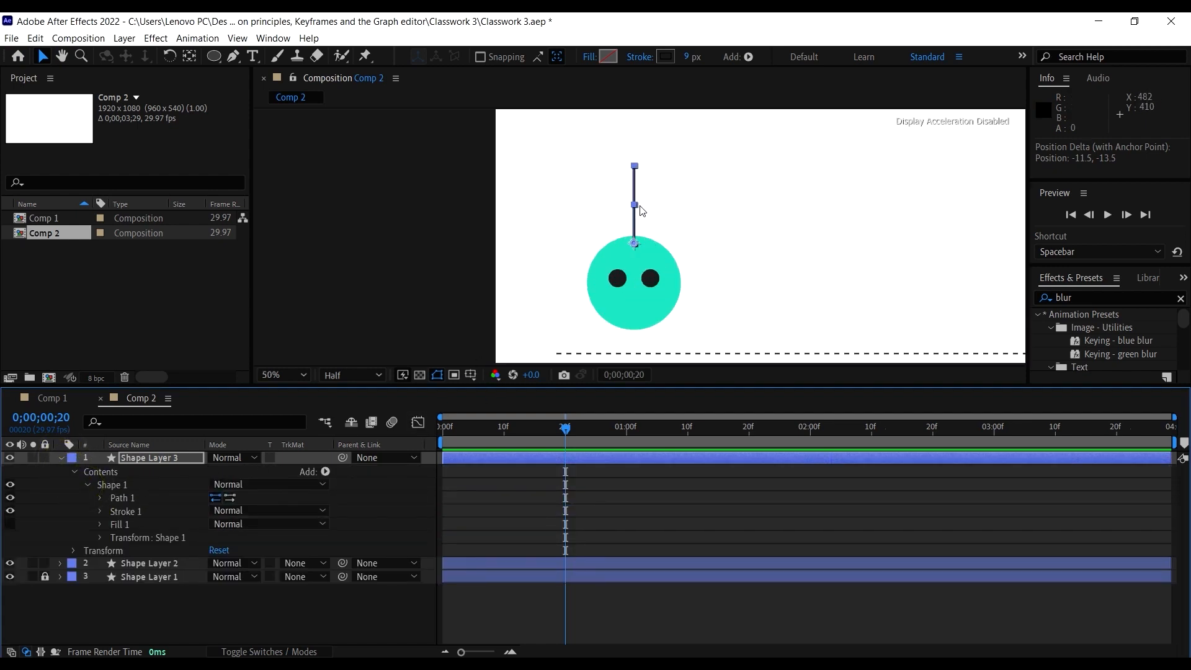
scroll(551, 256, up, 2)
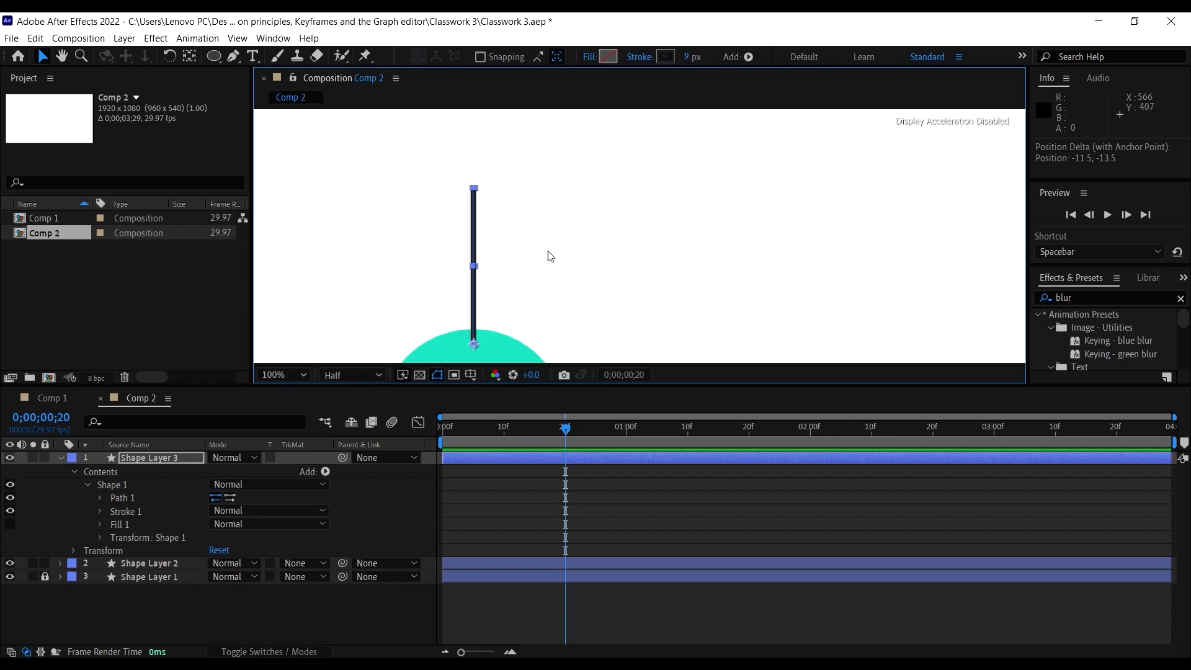
click(140, 511)
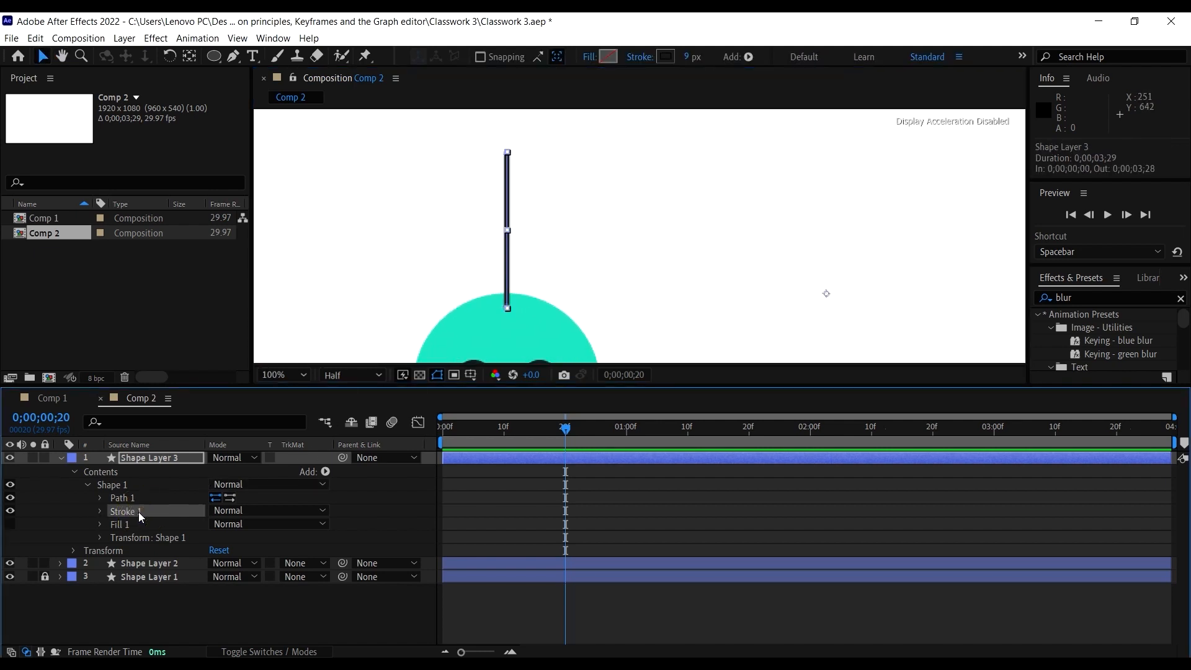
click(136, 497)
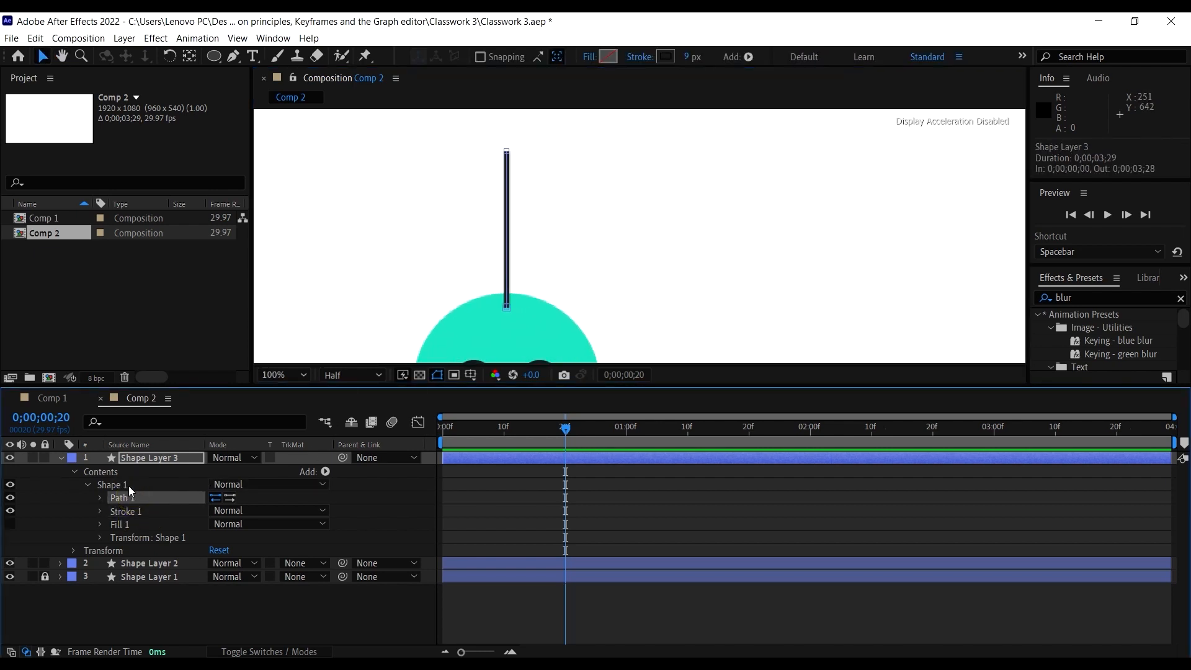
click(99, 497)
click(99, 497)
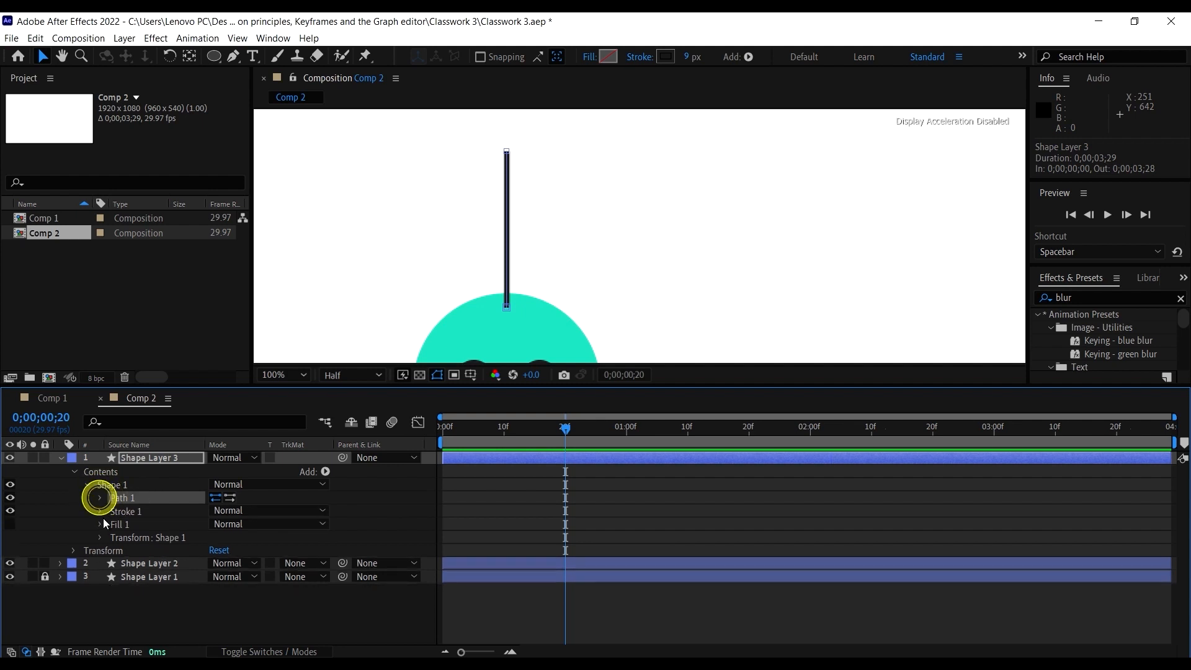
click(100, 511)
scroll(139, 531, down, 3)
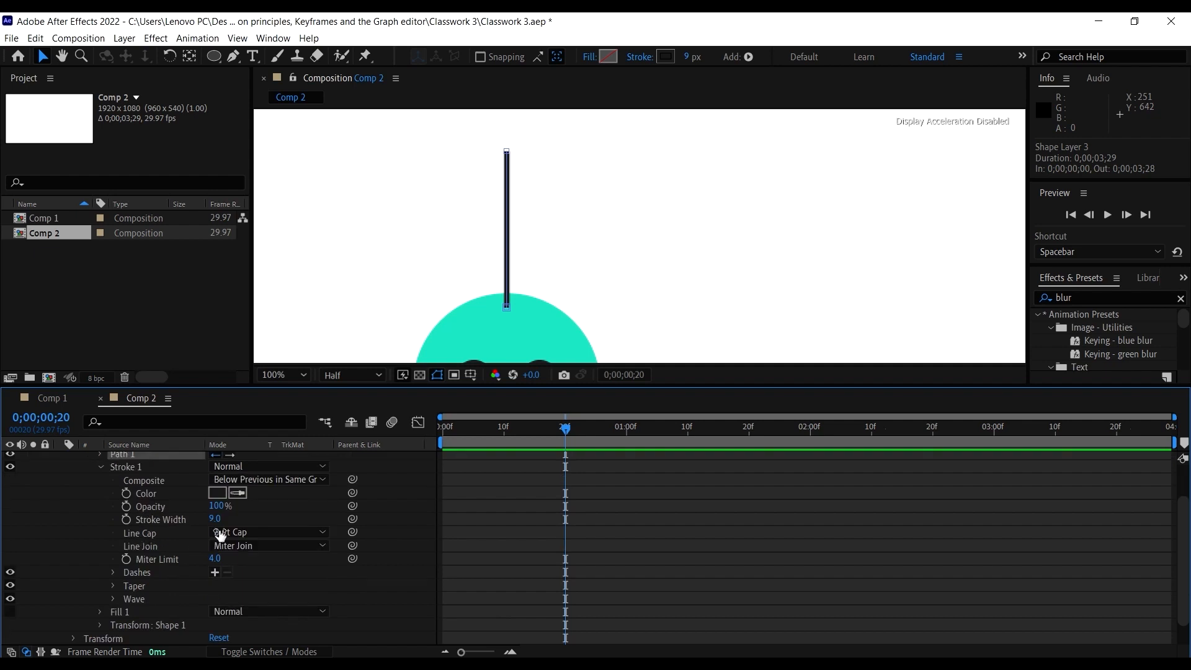
click(239, 533)
click(263, 563)
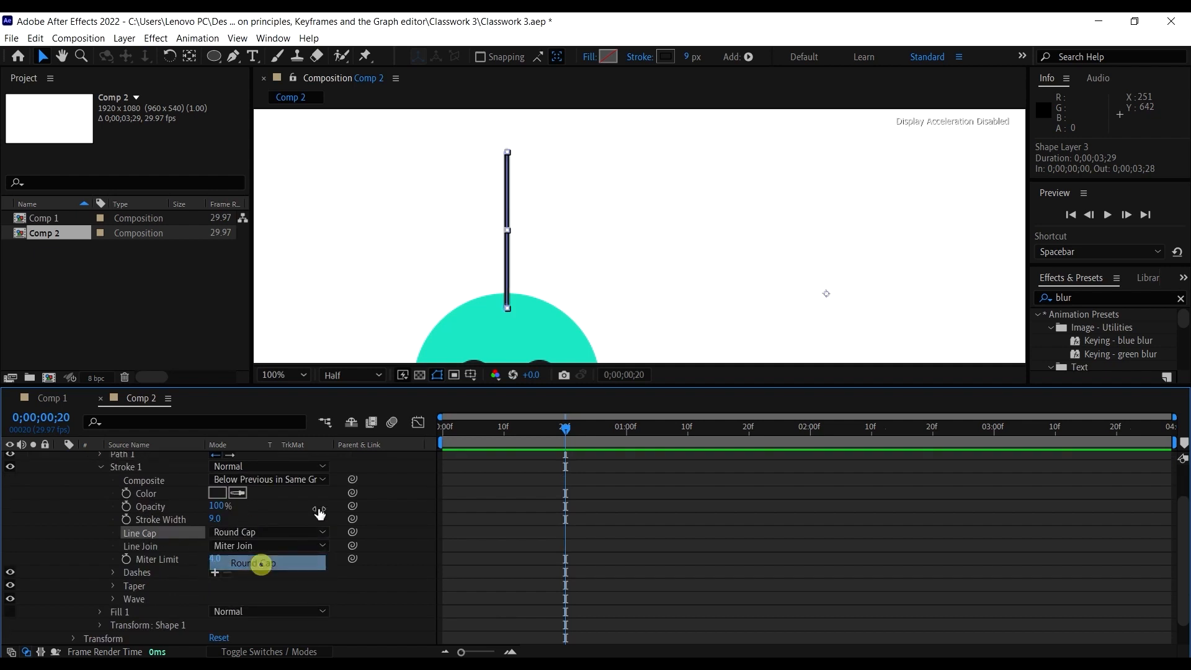
click(417, 172)
scroll(568, 259, down, 1)
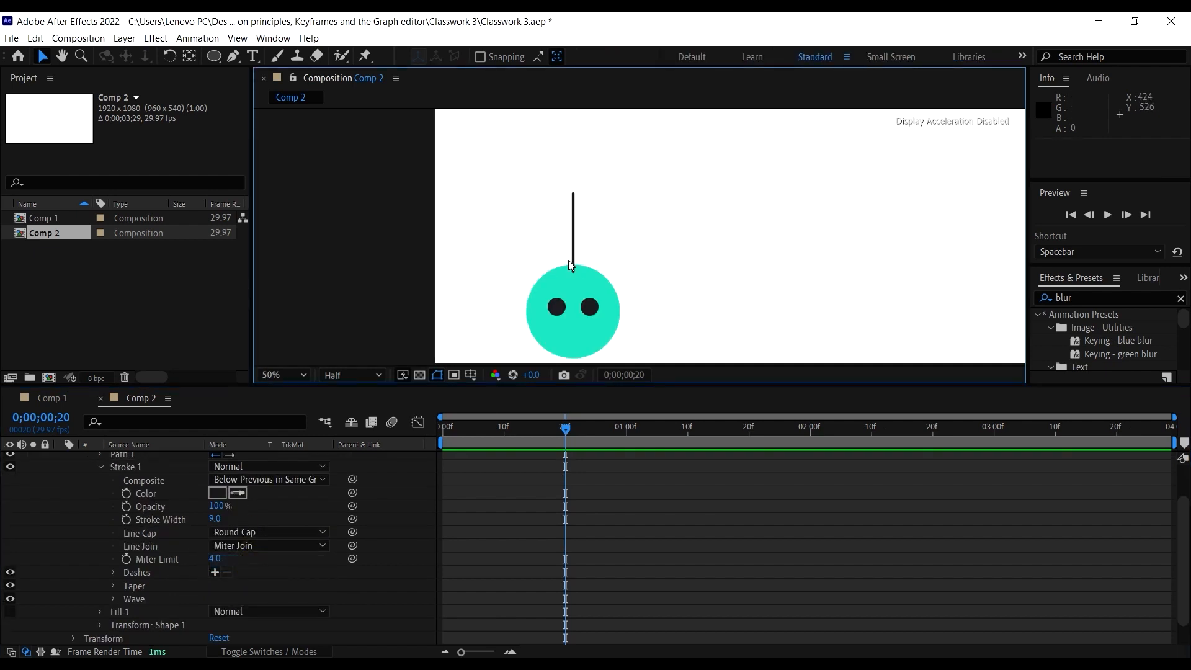
Step: Collapse the properties of Shape Layer 3 and return the playhead to 0;00;00;00
key(space)
scroll(96, 480, up, 2)
click(76, 473)
click(60, 457)
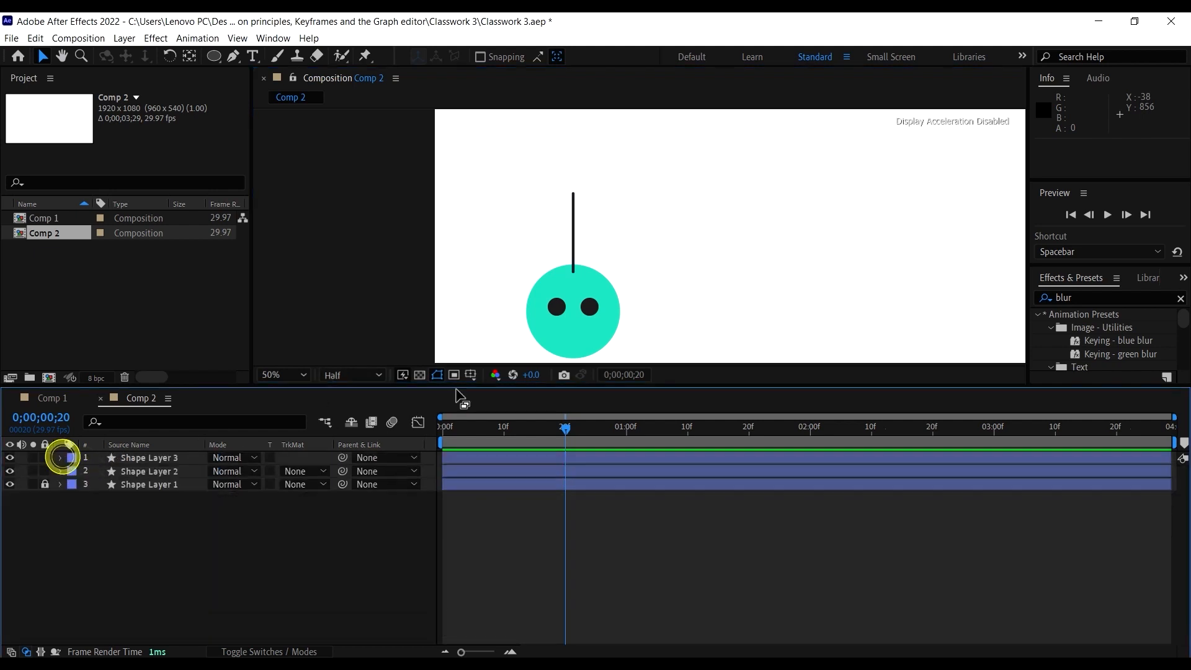
scroll(630, 303, down, 1)
drag(636, 329, 631, 343)
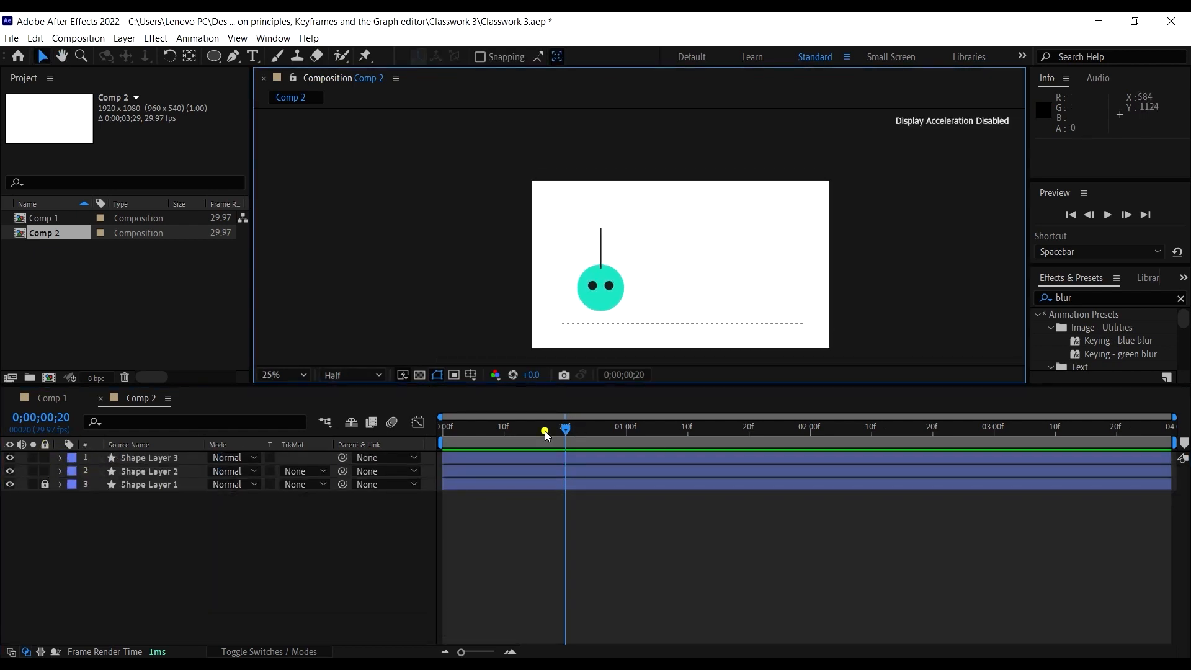
drag(546, 430, 359, 453)
key(space)
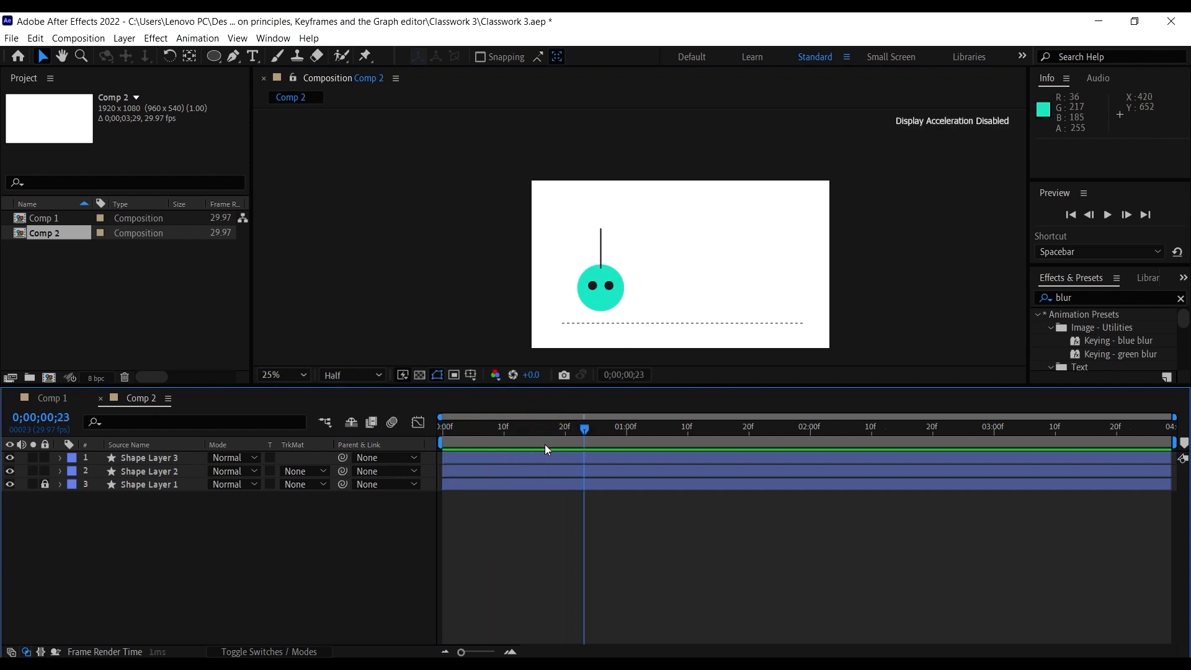
key(space)
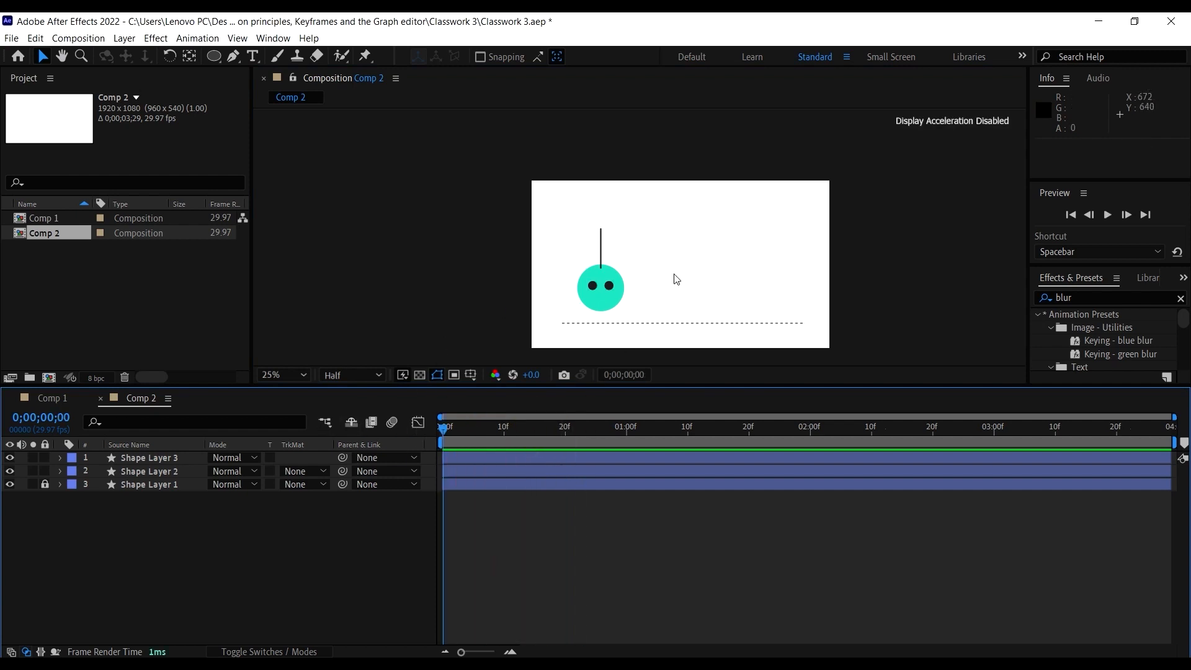
Step: Parent the antenna line's Shape Layer 3 to the ball's Shape Layer 2
click(149, 457)
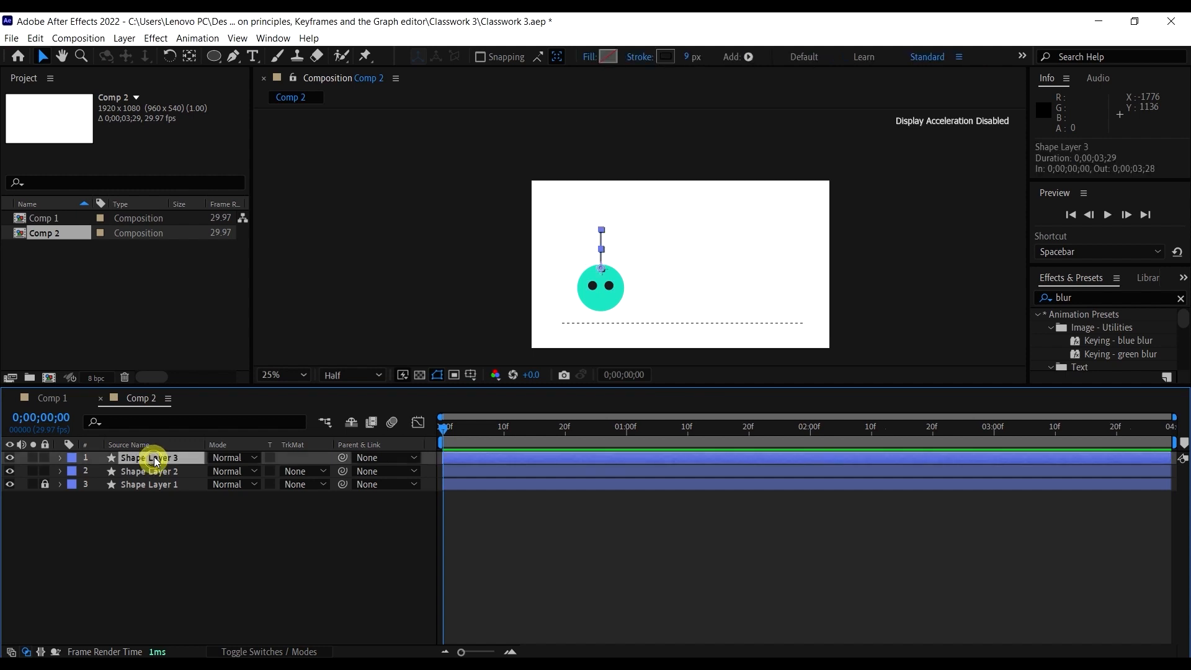
scroll(602, 257, up, 2)
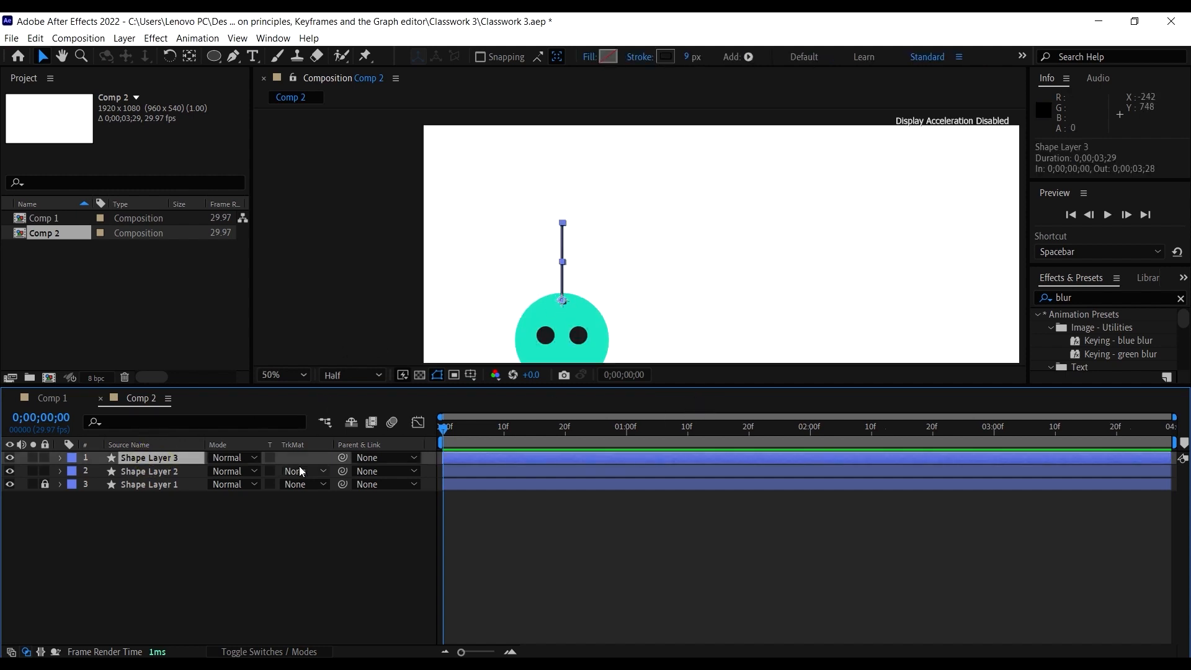
click(168, 473)
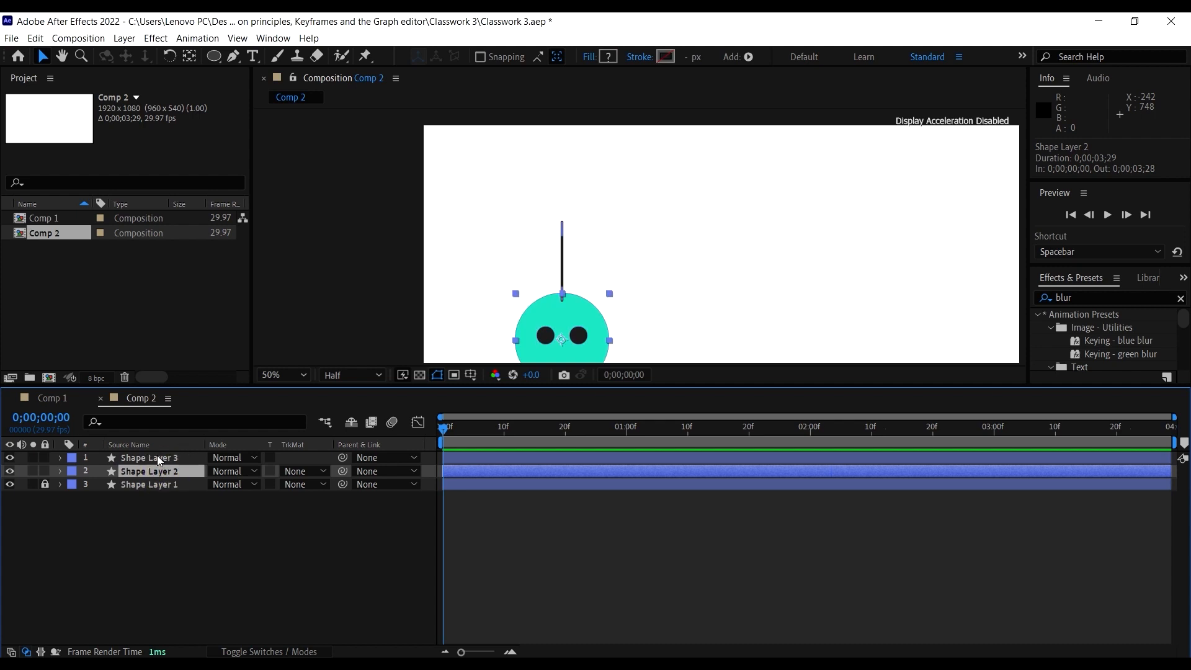
click(159, 459)
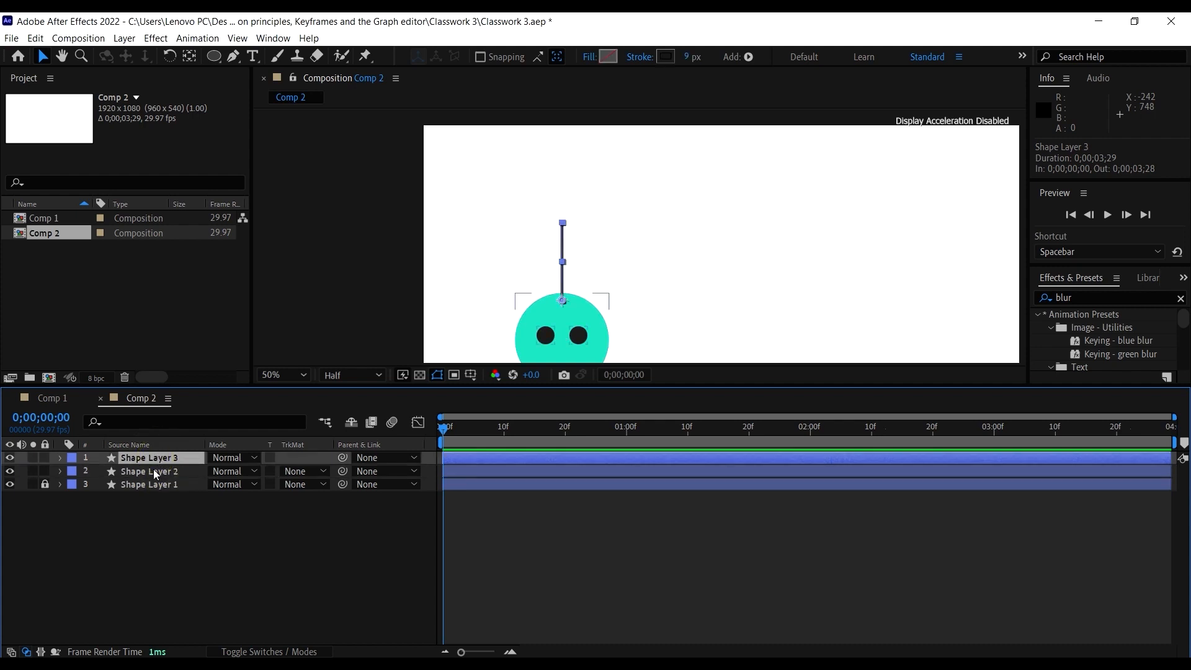
click(156, 472)
click(154, 458)
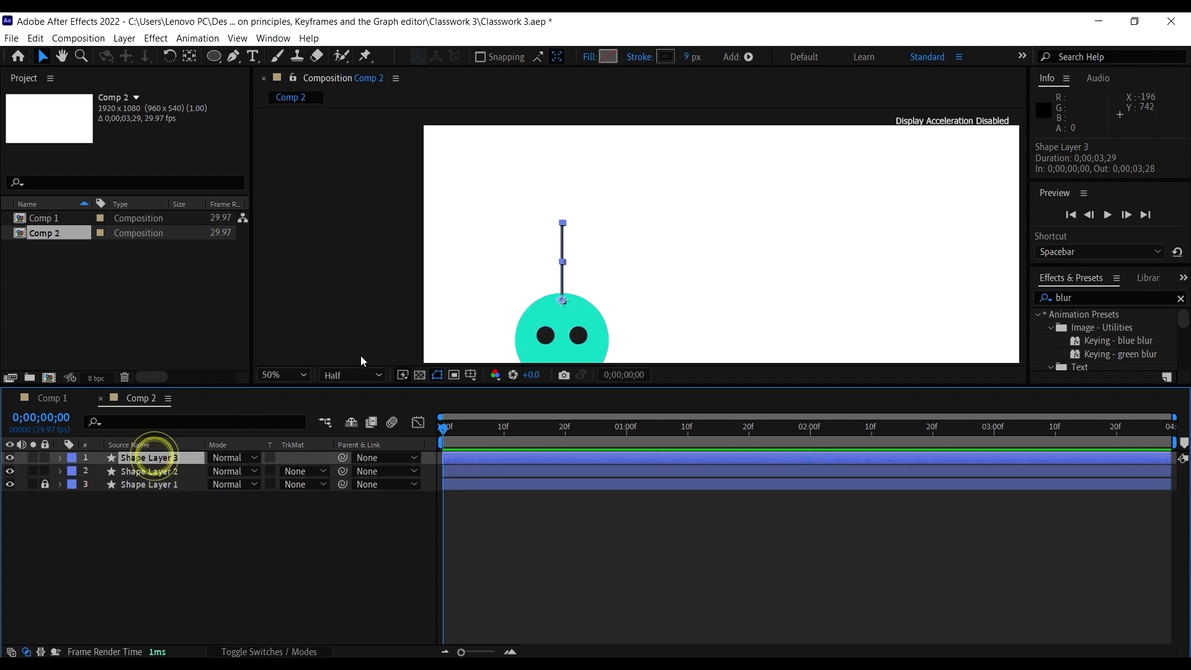
scroll(490, 314, down, 2)
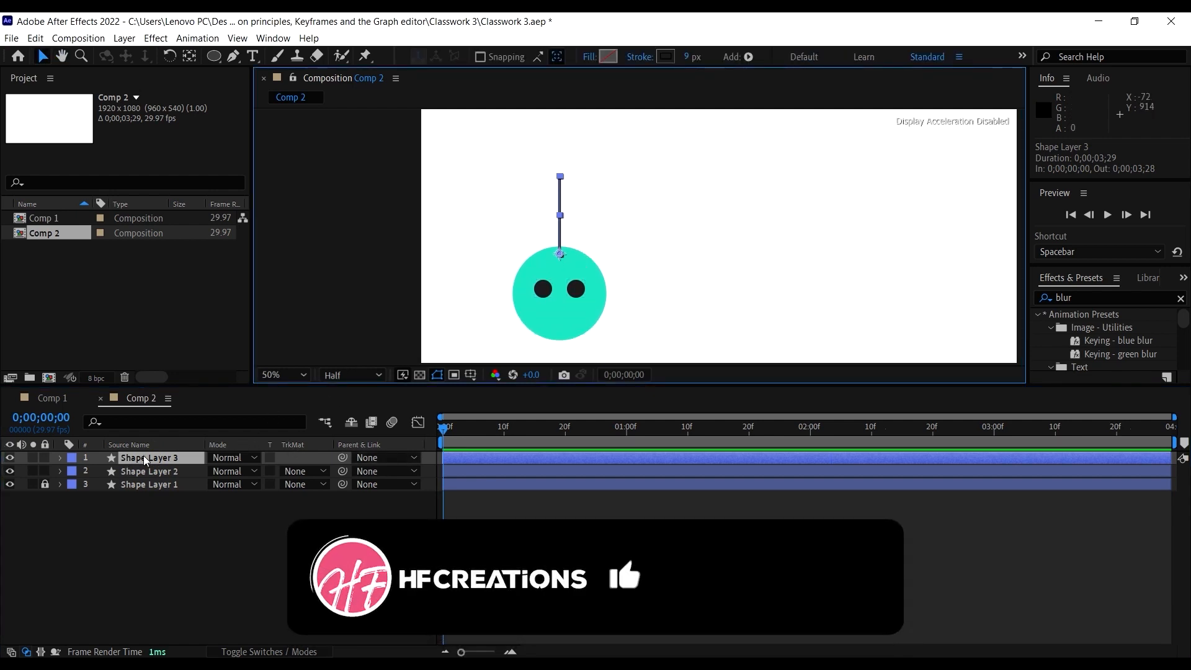
click(146, 458)
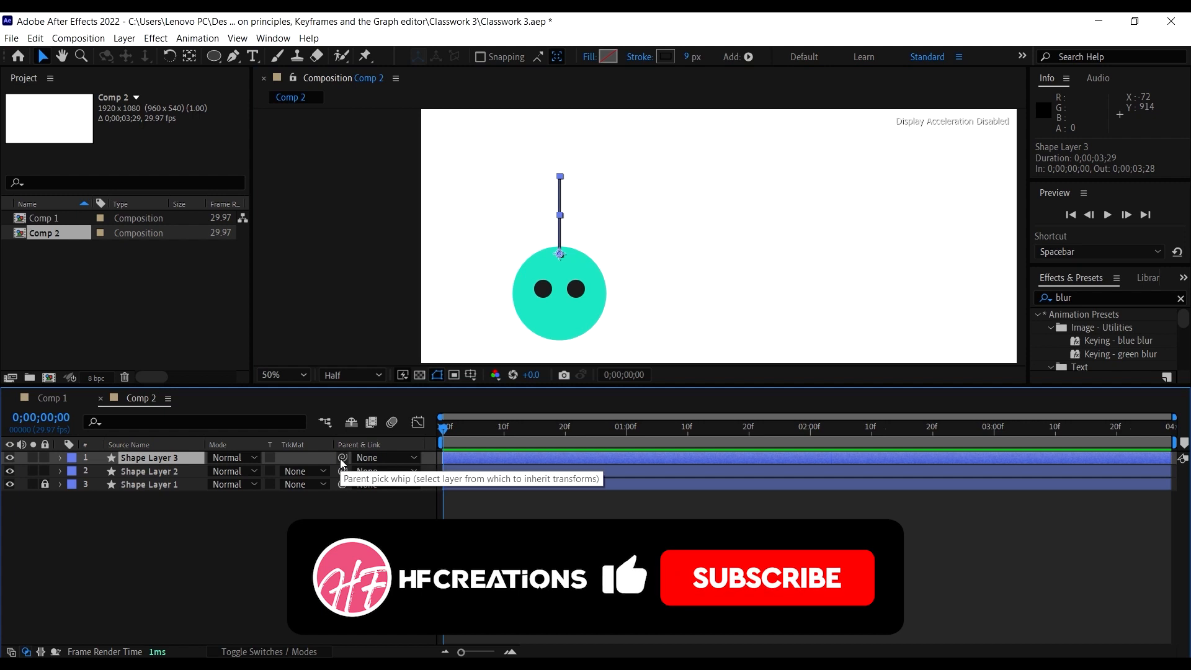
drag(340, 458, 169, 472)
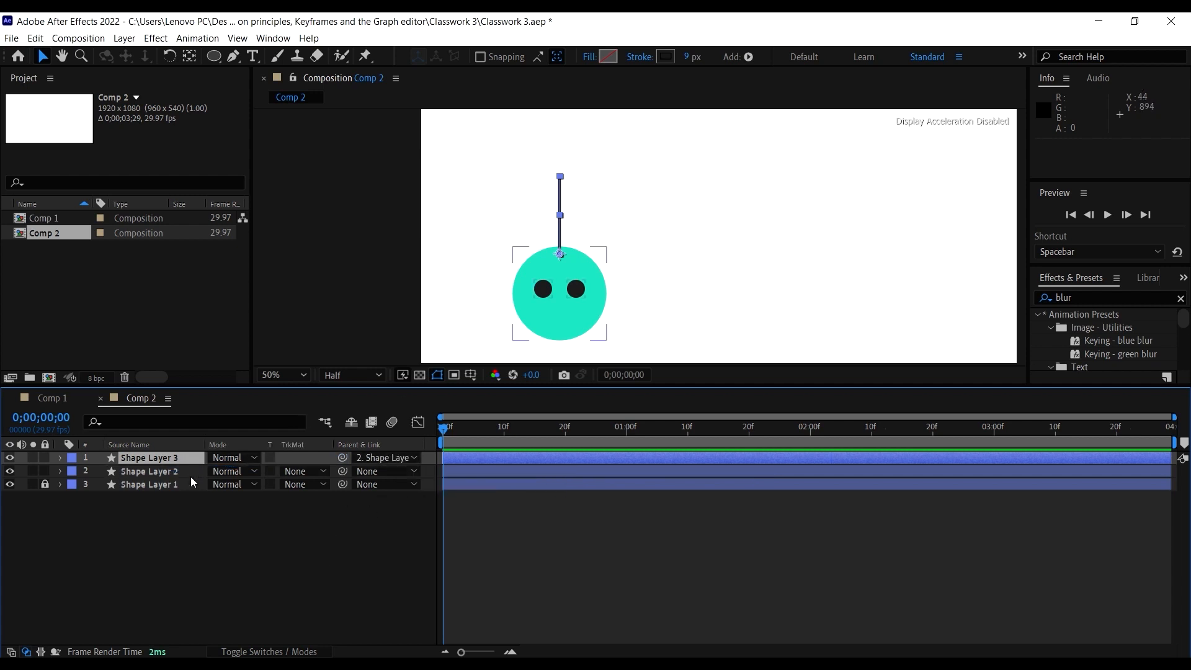
click(160, 472)
click(237, 520)
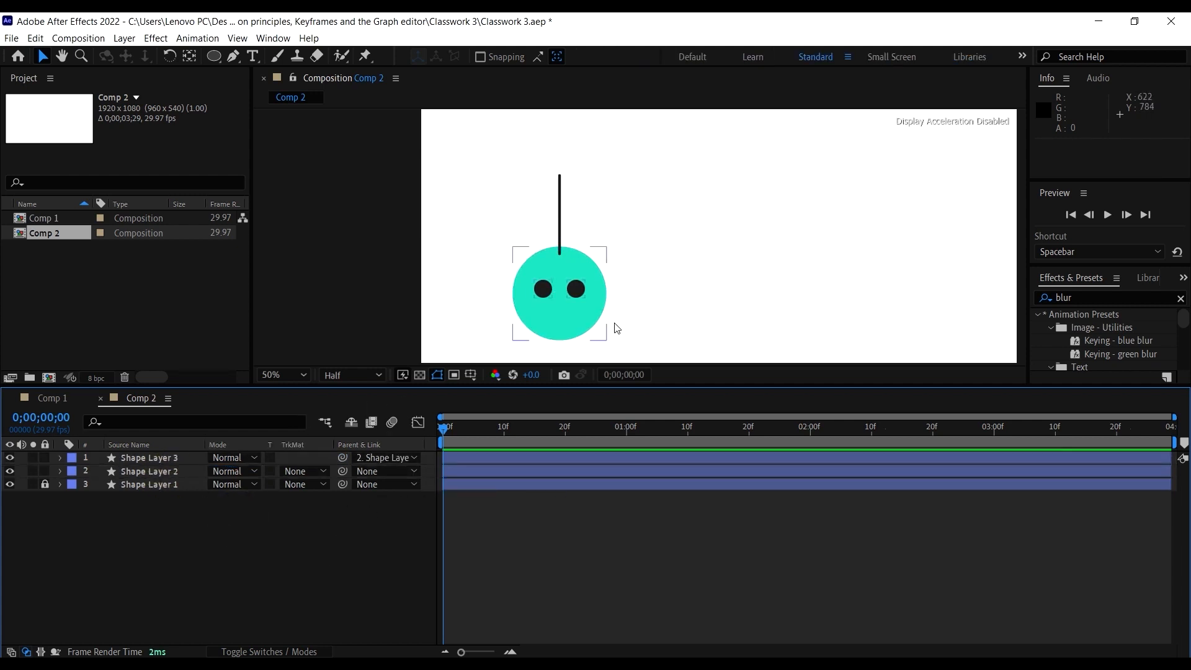
Step: Reposition the ball's Shape Layer 2 to 337, 763 so it rests on the left end of the dashed ground line
scroll(593, 293, down, 2)
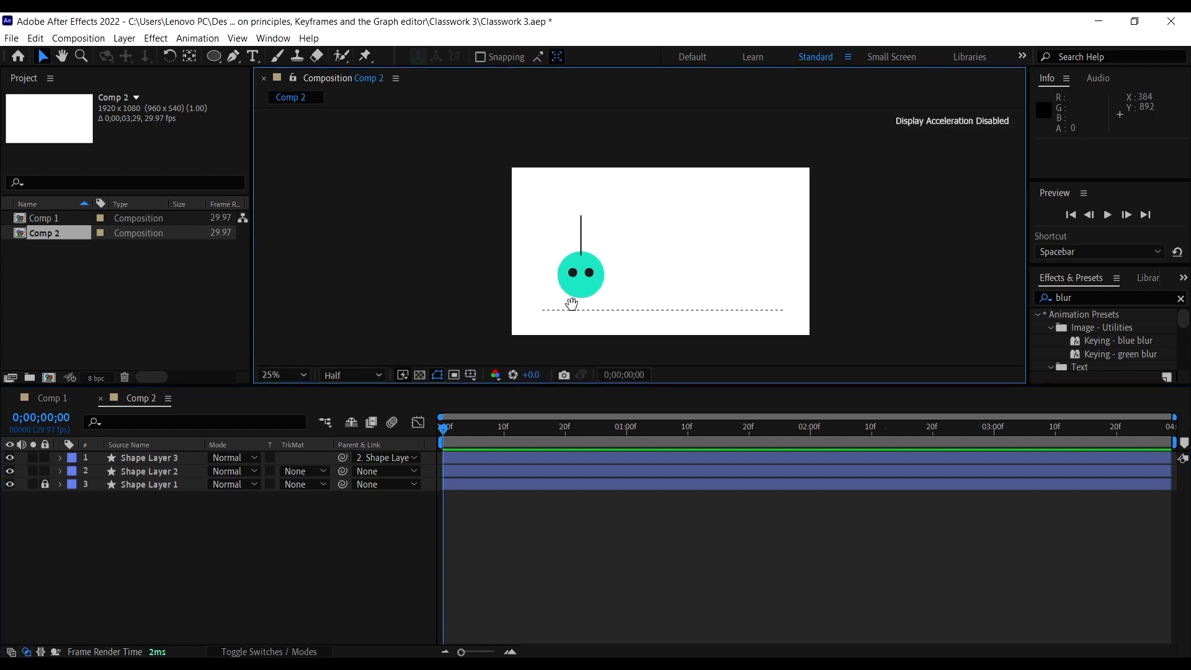
click(597, 273)
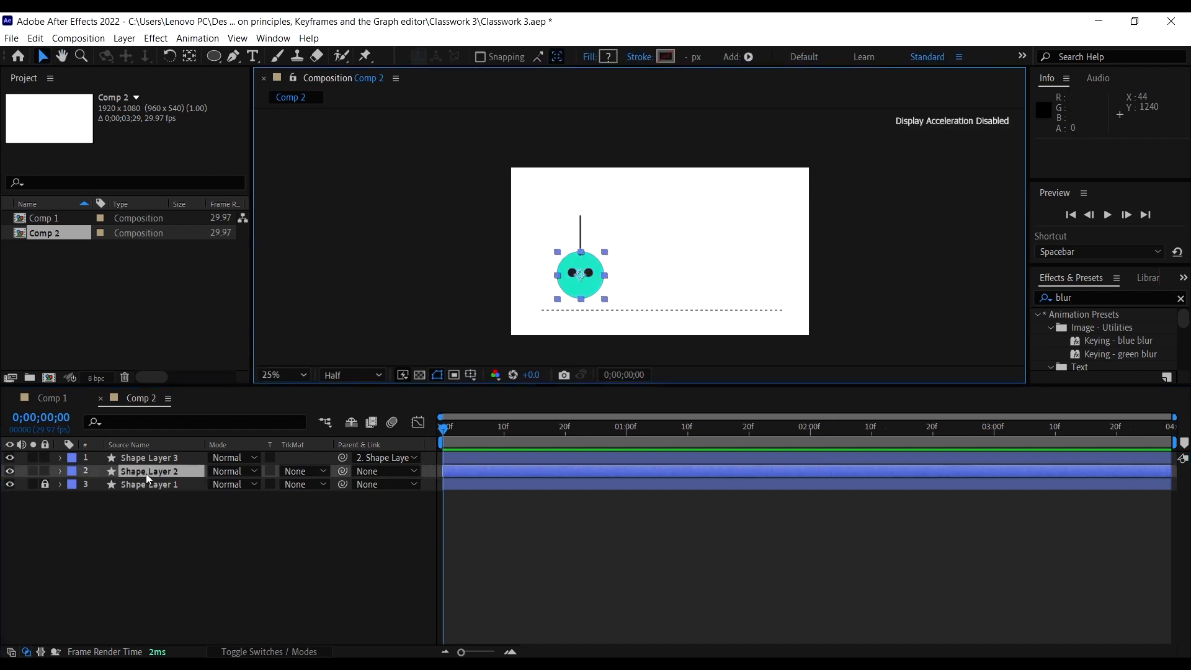
key(p)
drag(212, 485, 133, 500)
key(ctrl+z)
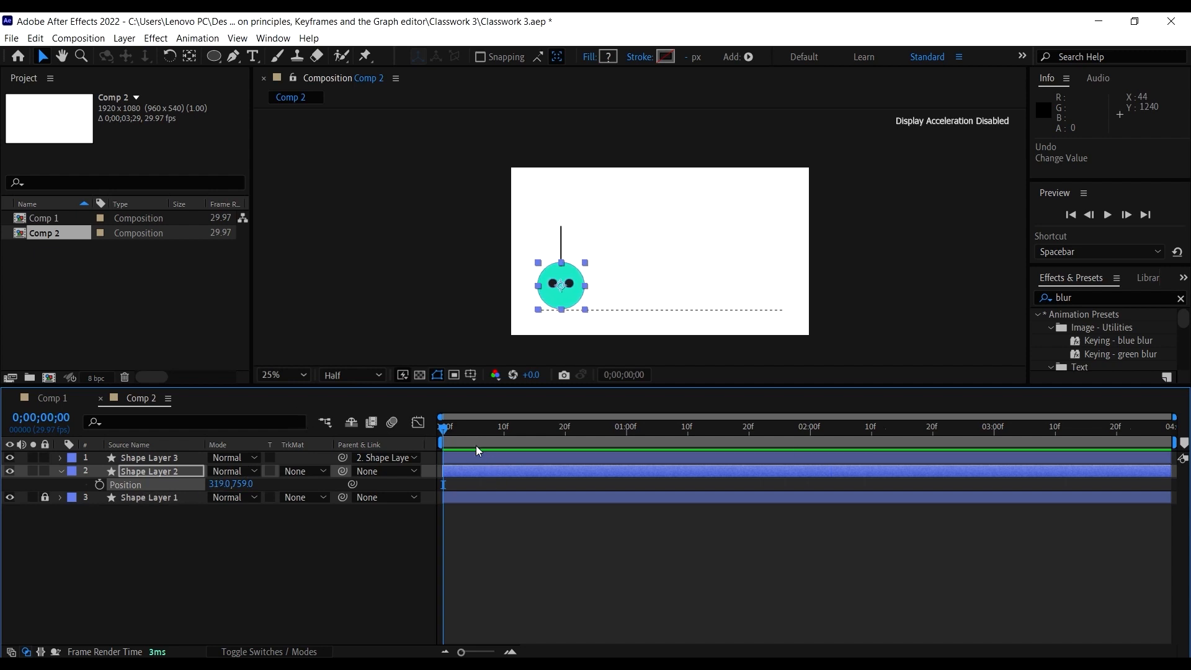
drag(239, 486, 225, 486)
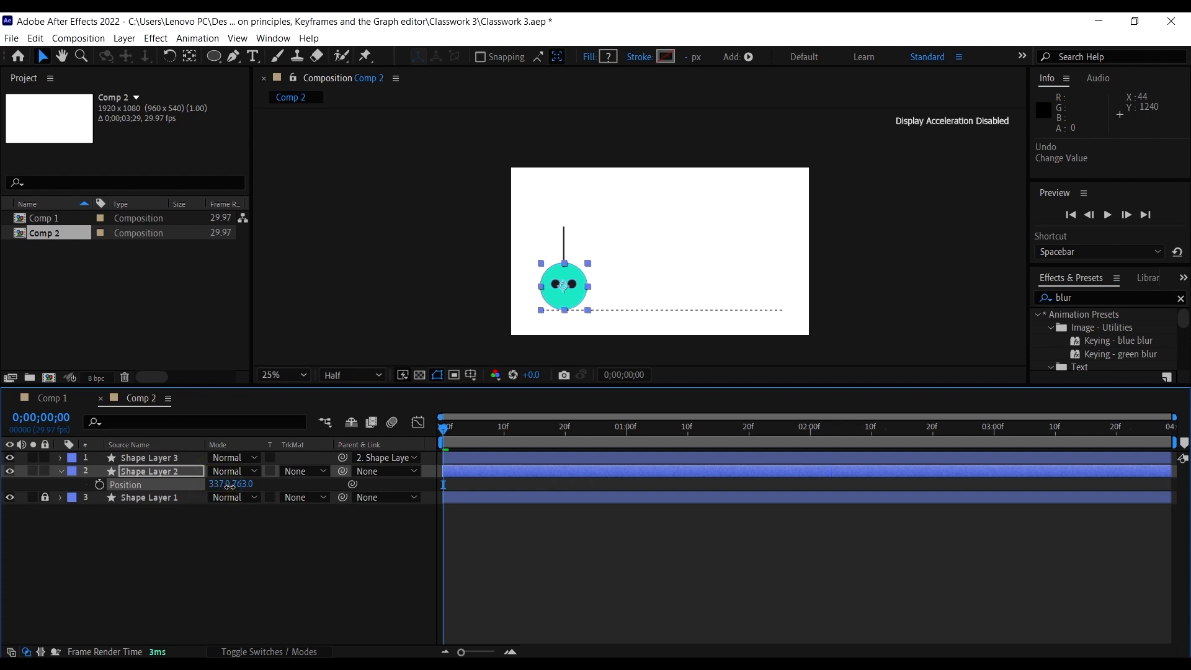
scroll(541, 329, up, 3)
scroll(681, 205, down, 3)
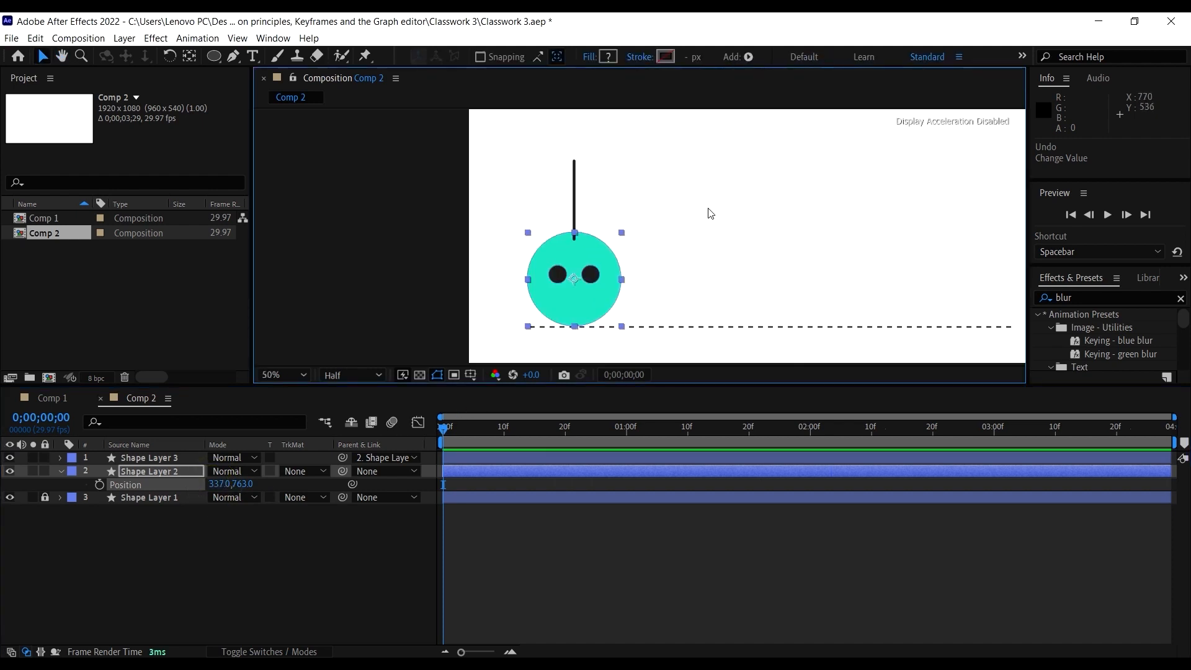
scroll(585, 324, down, 1)
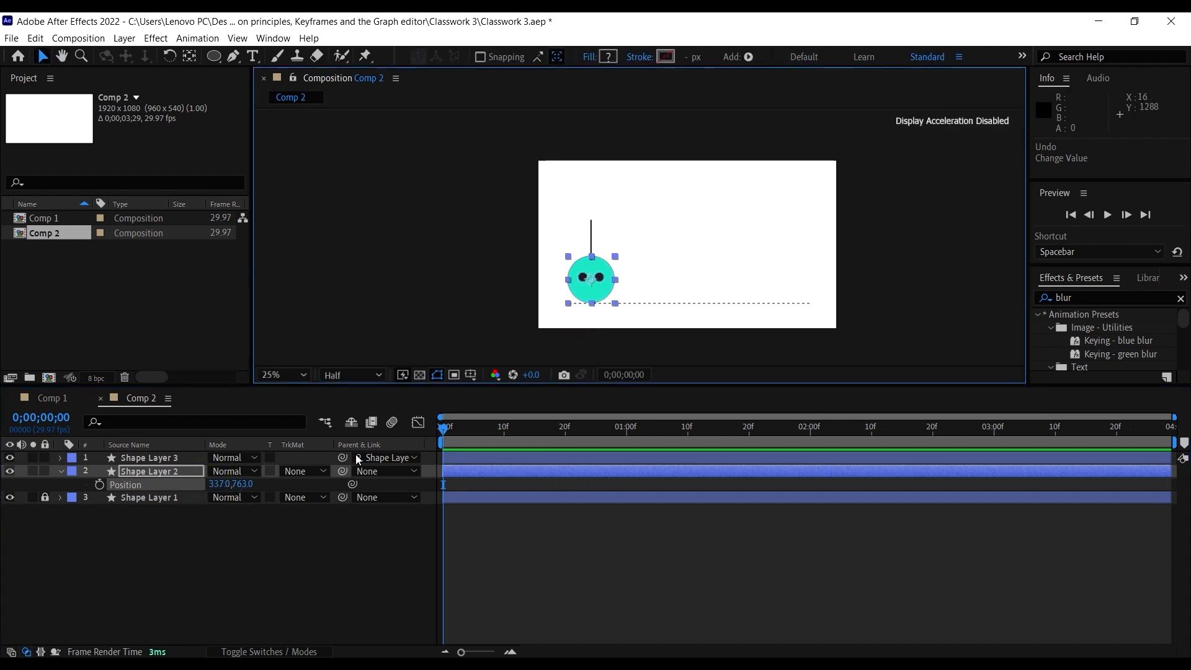
Step: Raise the ball above the composition frame by setting Shape Layer 2's Y position to -170
click(219, 484)
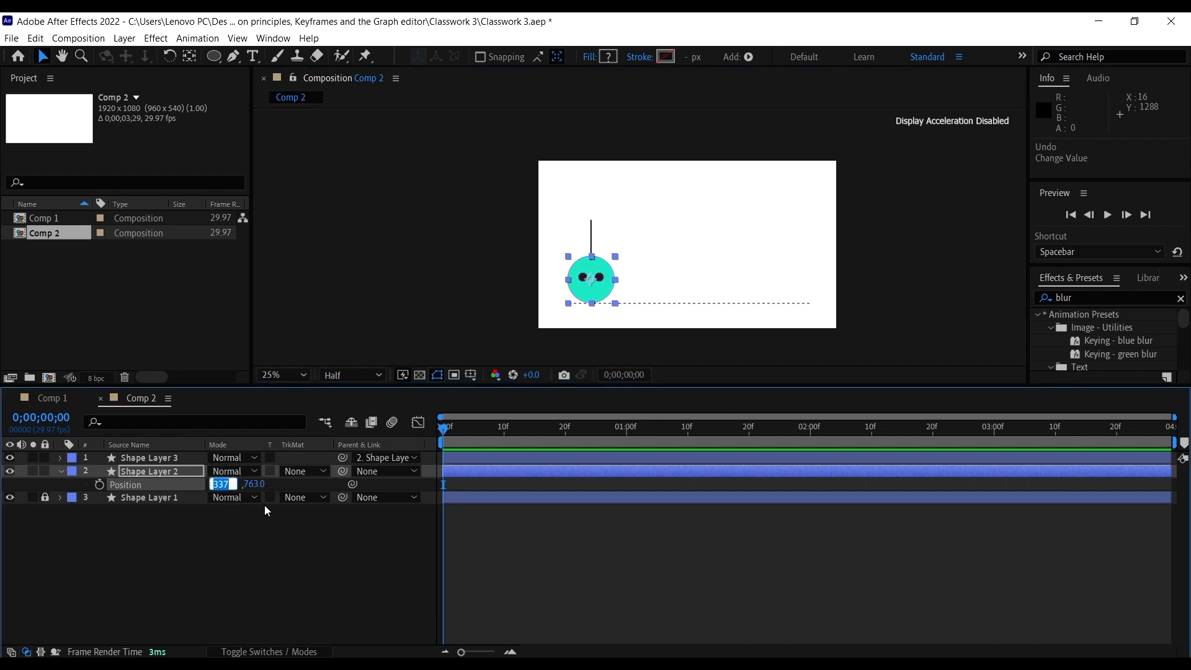
click(258, 544)
drag(243, 484, 20, 479)
click(252, 484)
click(294, 497)
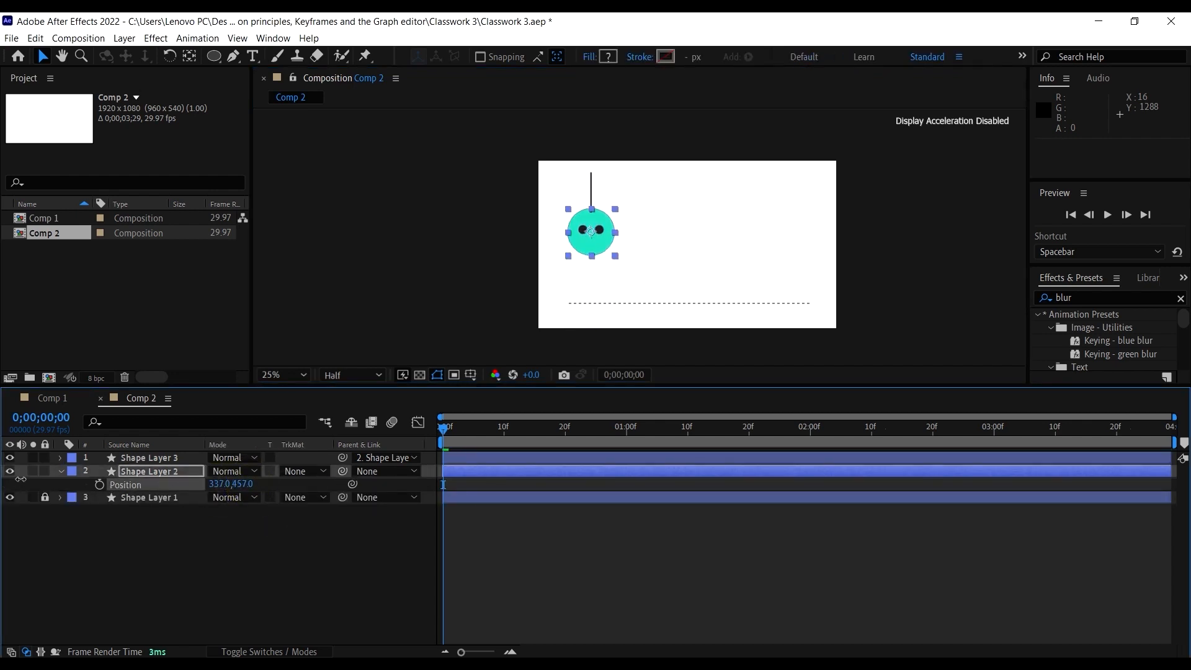
drag(242, 483, 116, 495)
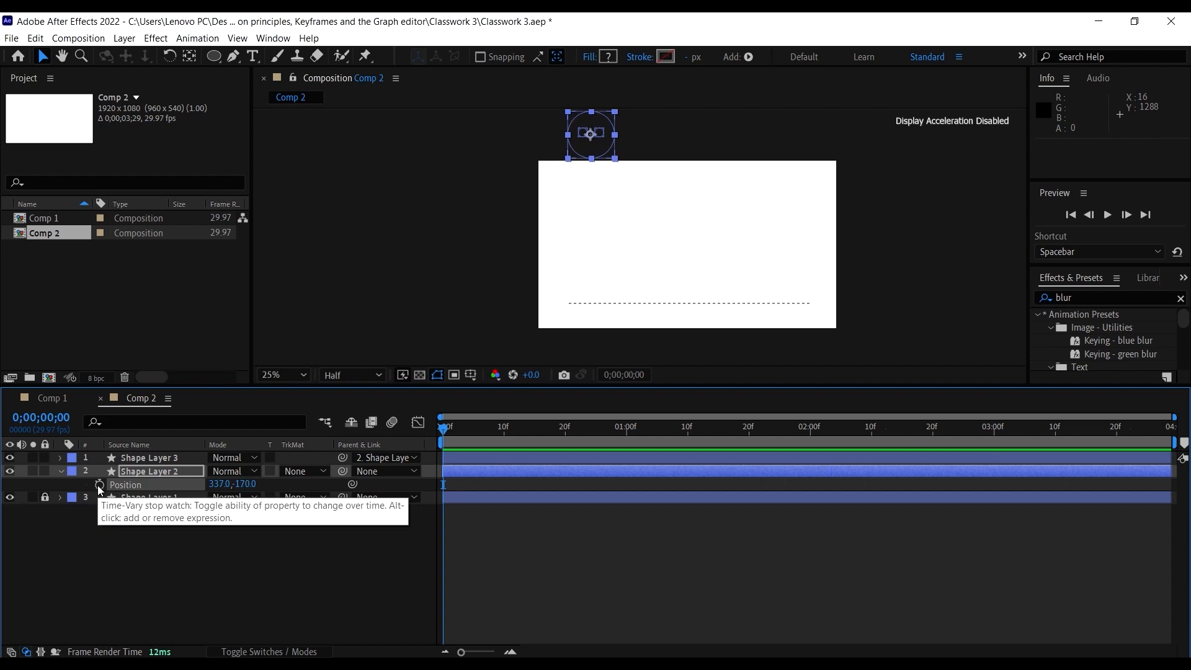
Step: Animate the ball dropping to the ground line by keyframing Shape Layer 2's Position at 0;00;00;00 and setting Y to 760 at 0;00;00;17
click(100, 487)
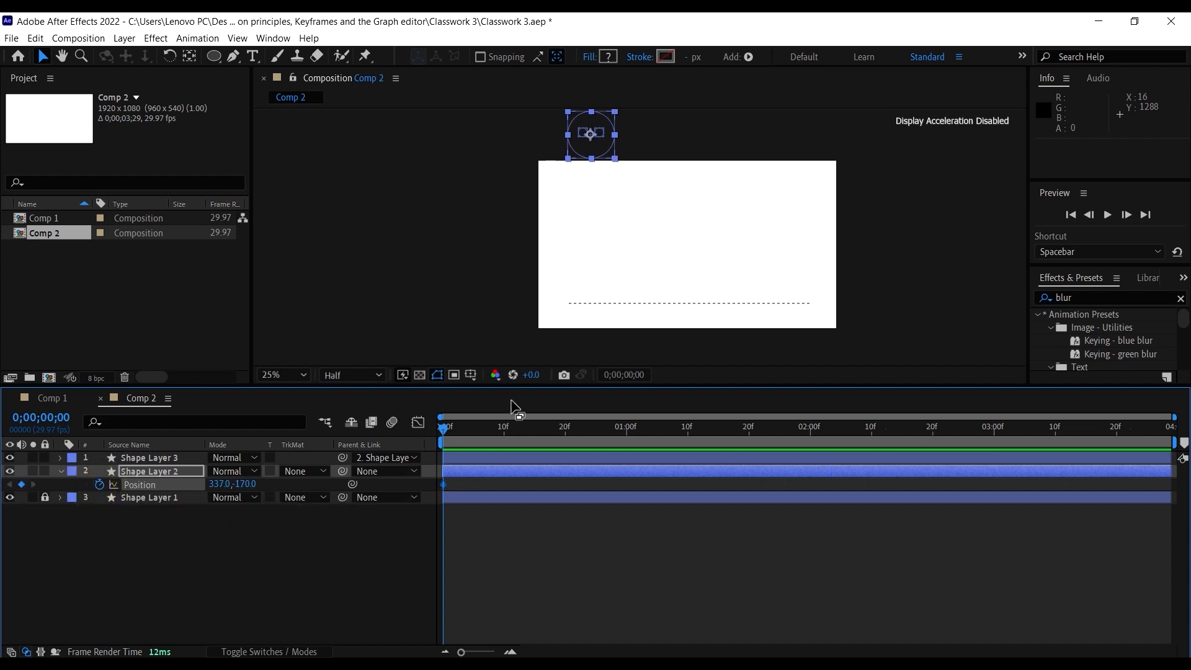
drag(492, 439, 547, 440)
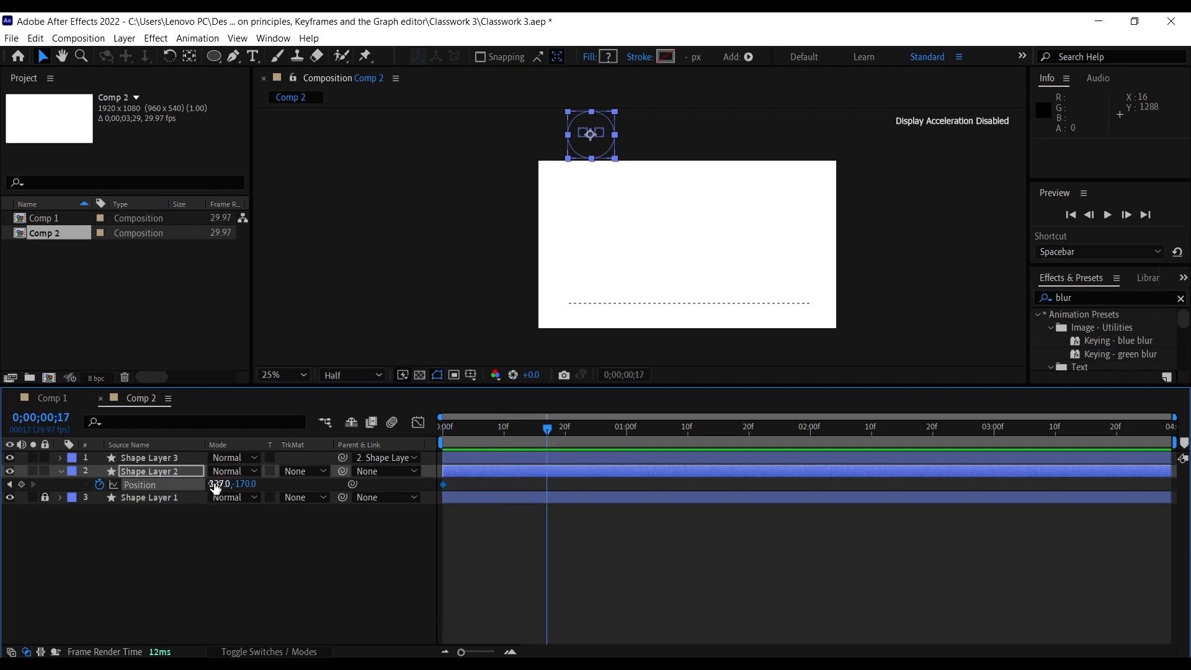
drag(219, 486, 331, 473)
key(ctrl+z)
drag(244, 482, 972, 479)
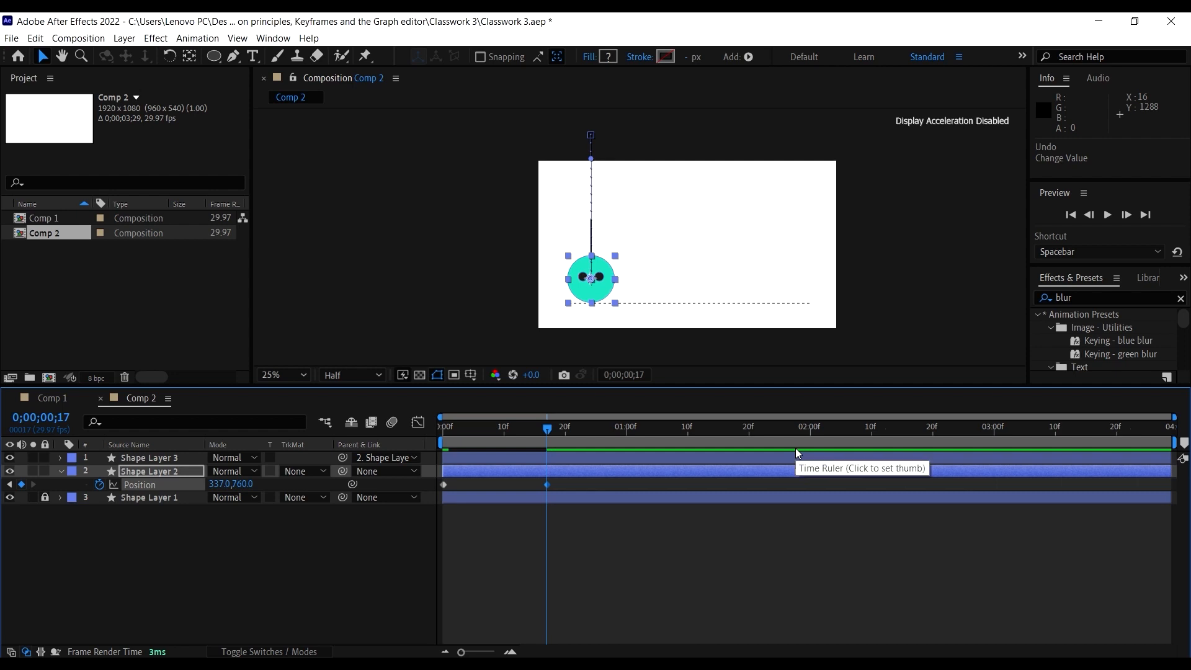
Step: Play the finished ball animation in Comp 1 from the start as a timing reference
click(51, 398)
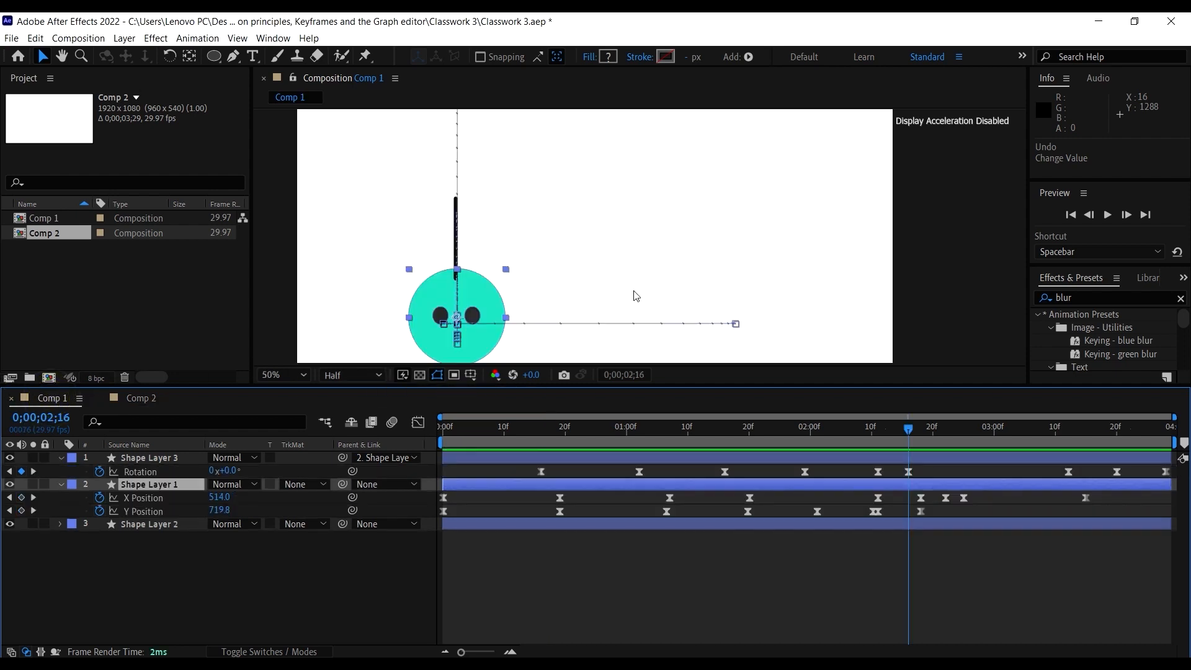
scroll(640, 279, down, 1)
drag(522, 434, 480, 434)
click(441, 441)
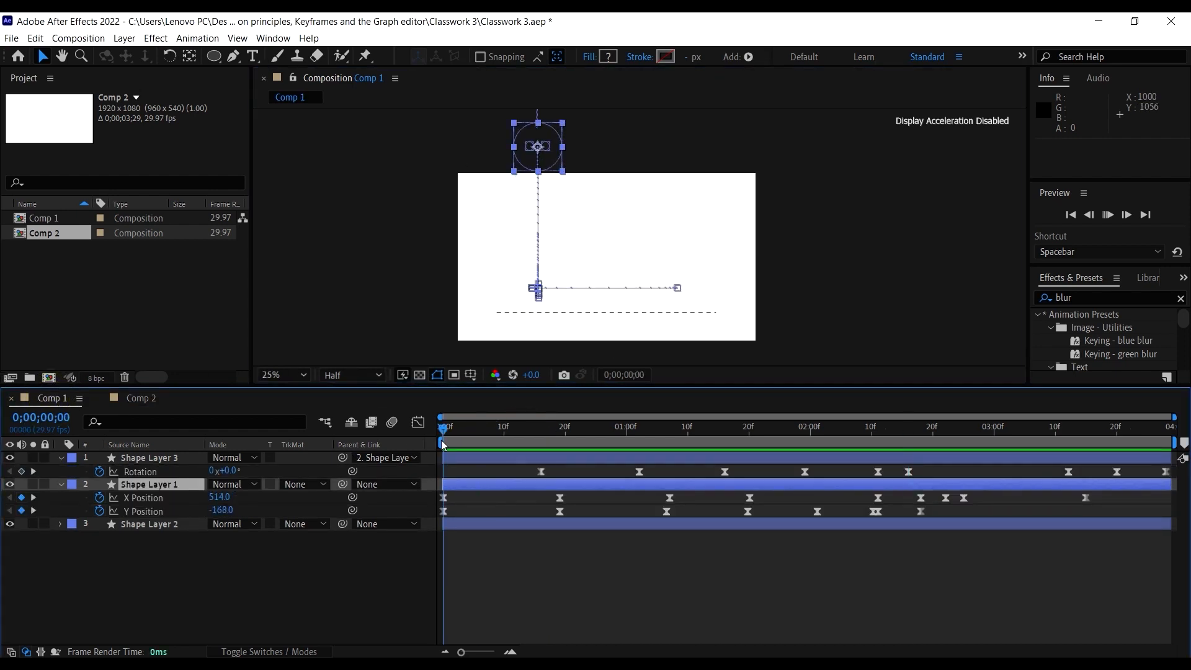
key(space)
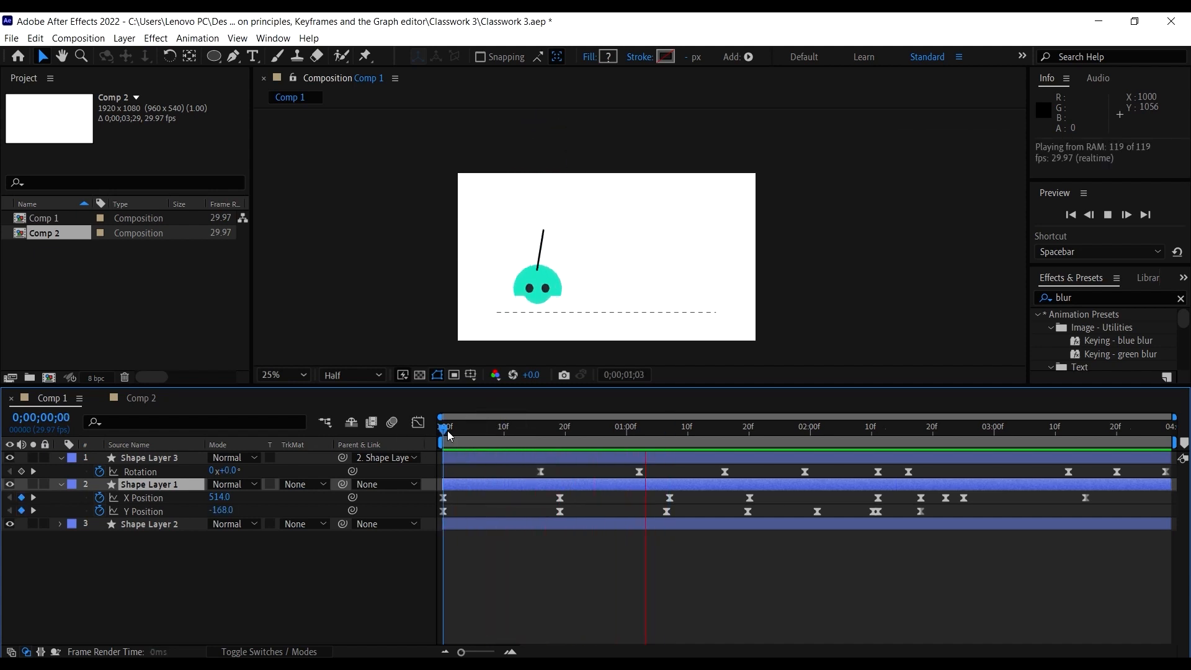
key(space)
drag(482, 435, 322, 435)
Step: Return to Comp 2 and repeatedly preview the ball's drop from the first frame, checking its contact with the dashed ground line
click(143, 399)
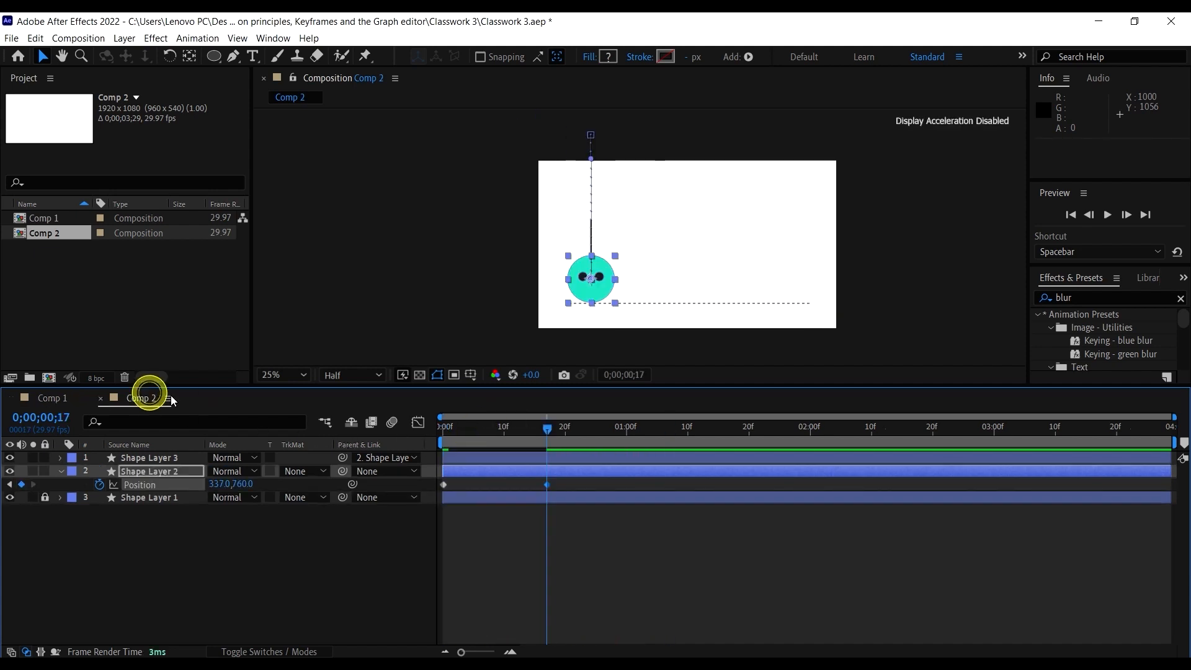
scroll(644, 276, up, 2)
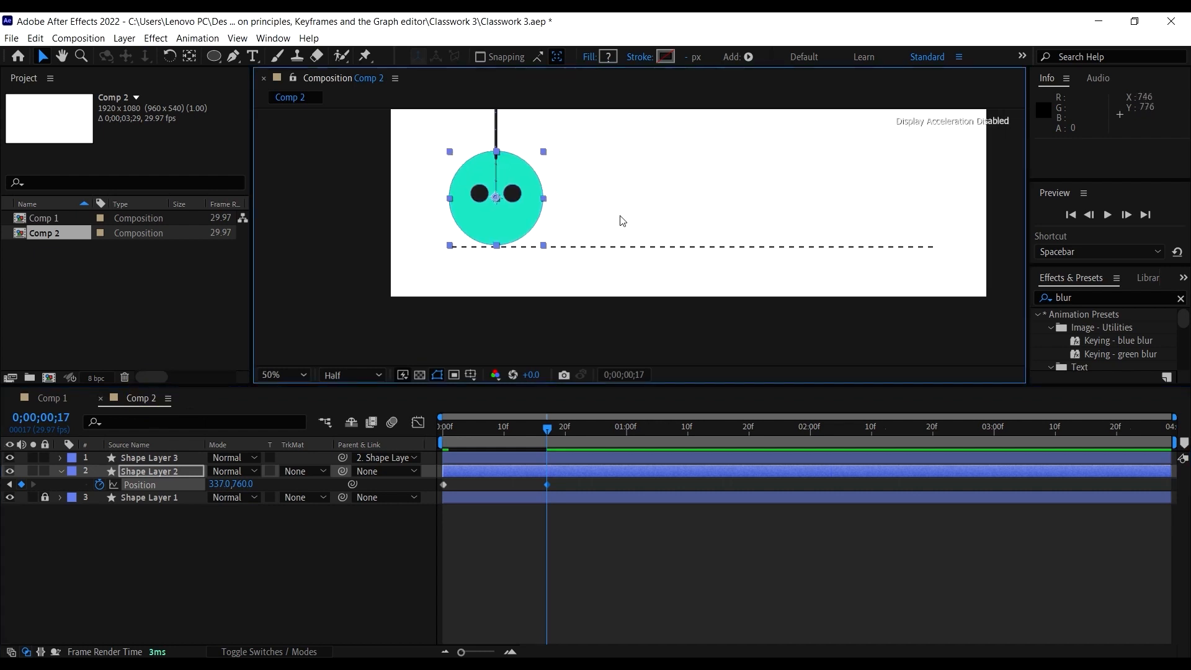
click(182, 473)
scroll(650, 221, down, 2)
drag(650, 221, 614, 273)
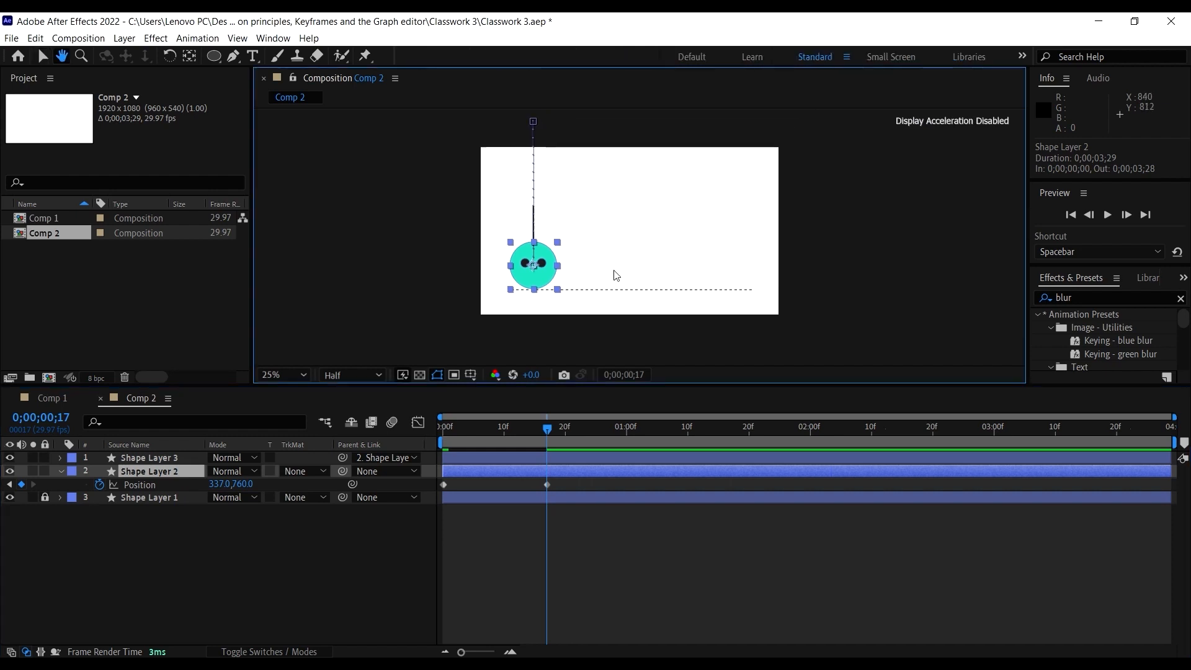
drag(496, 435, 369, 443)
key(space)
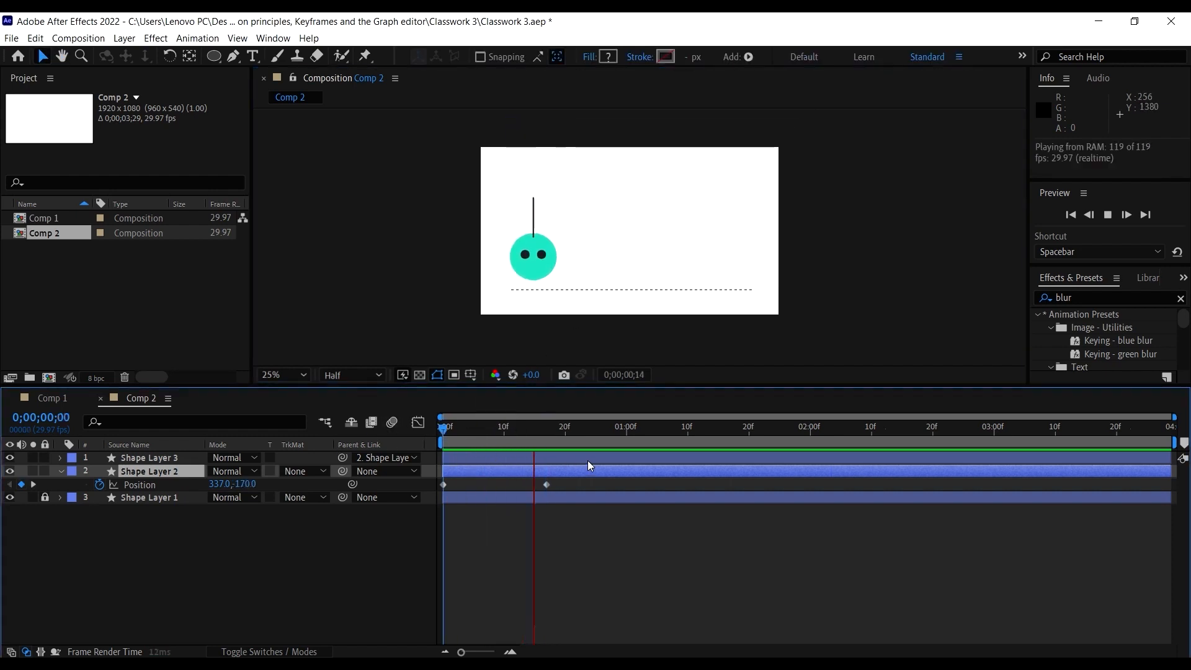
key(space)
key(space)
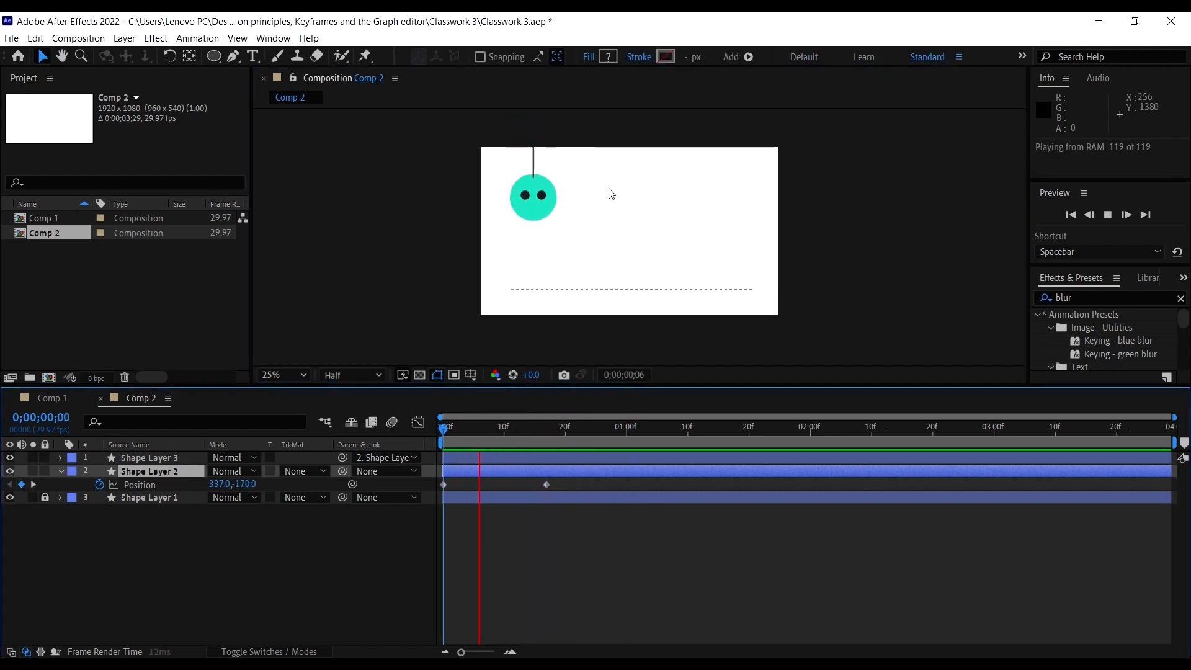
key(space)
drag(515, 430, 364, 448)
key(space)
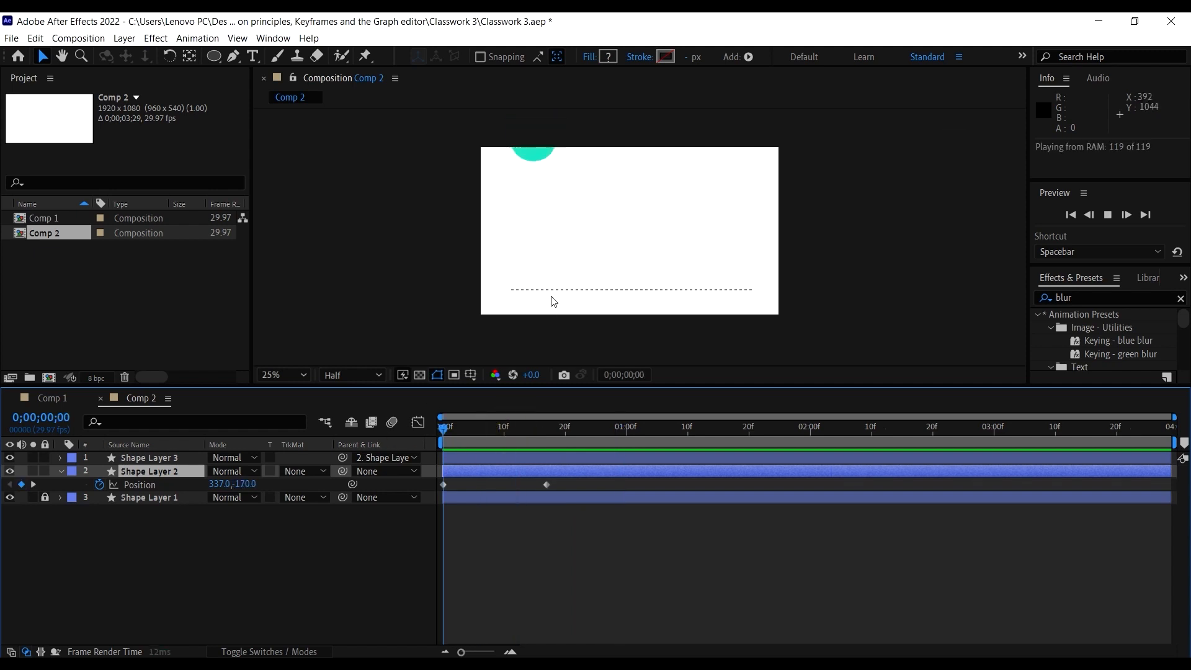
key(space)
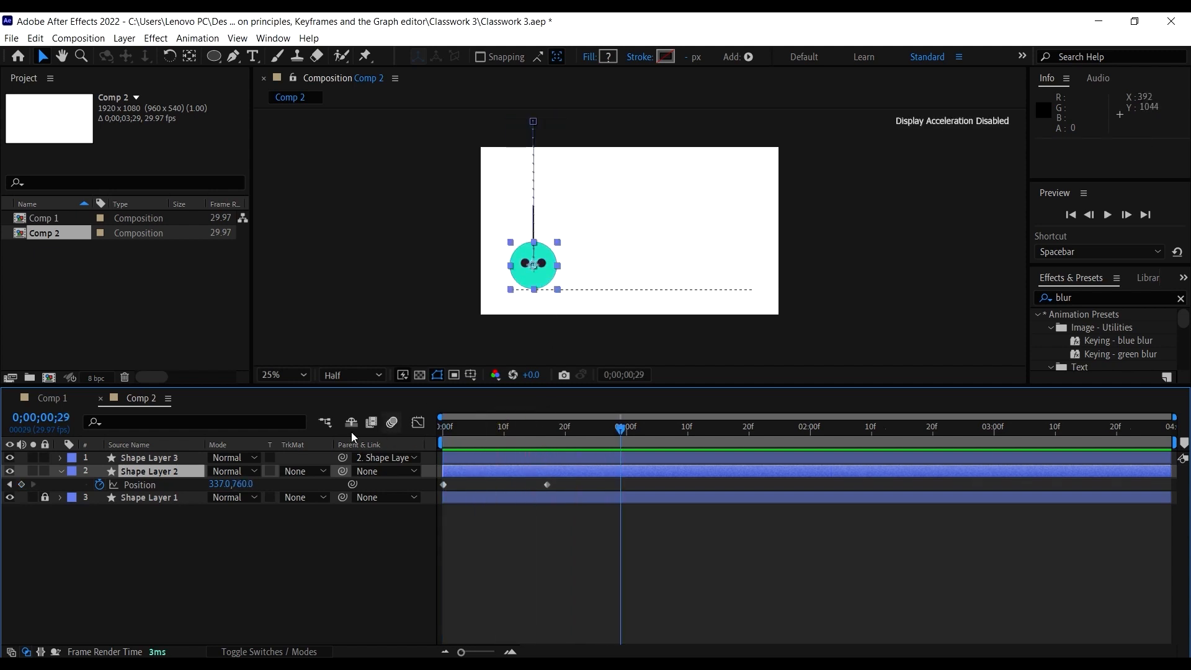
click(53, 399)
click(137, 399)
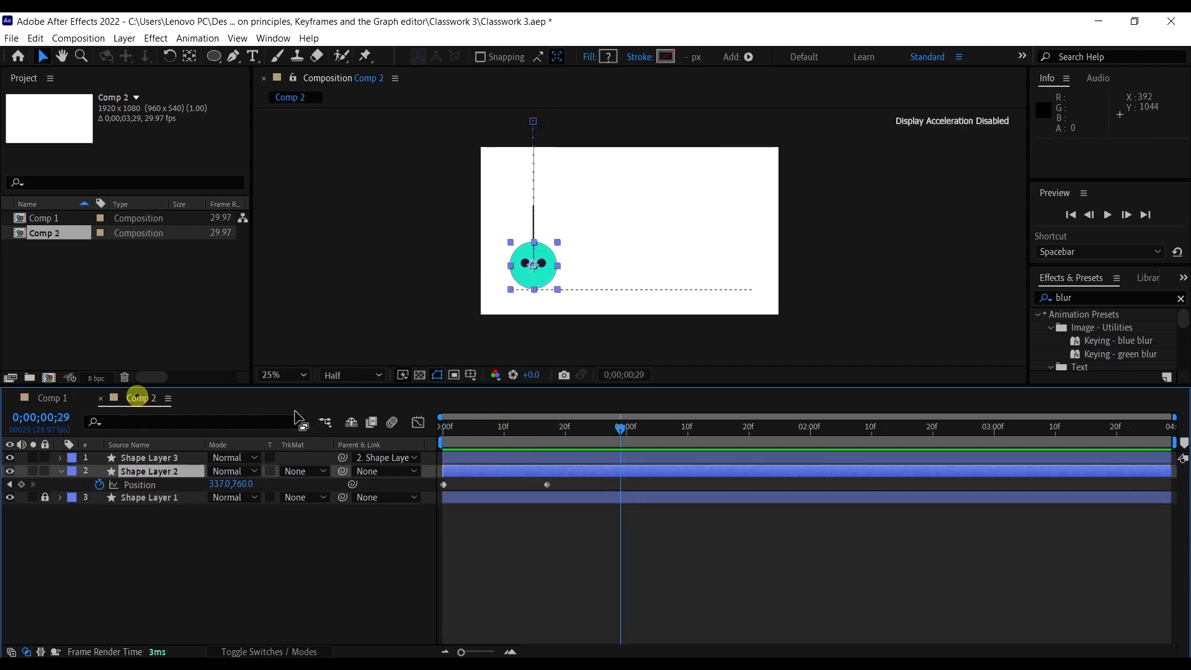
Step: Move the second Position keyframe of Shape Layer 2 to 0;00;00;15 and apply Easy Ease to both Position keyframes
drag(549, 485, 436, 492)
key(space)
key(space)
right_click(537, 484)
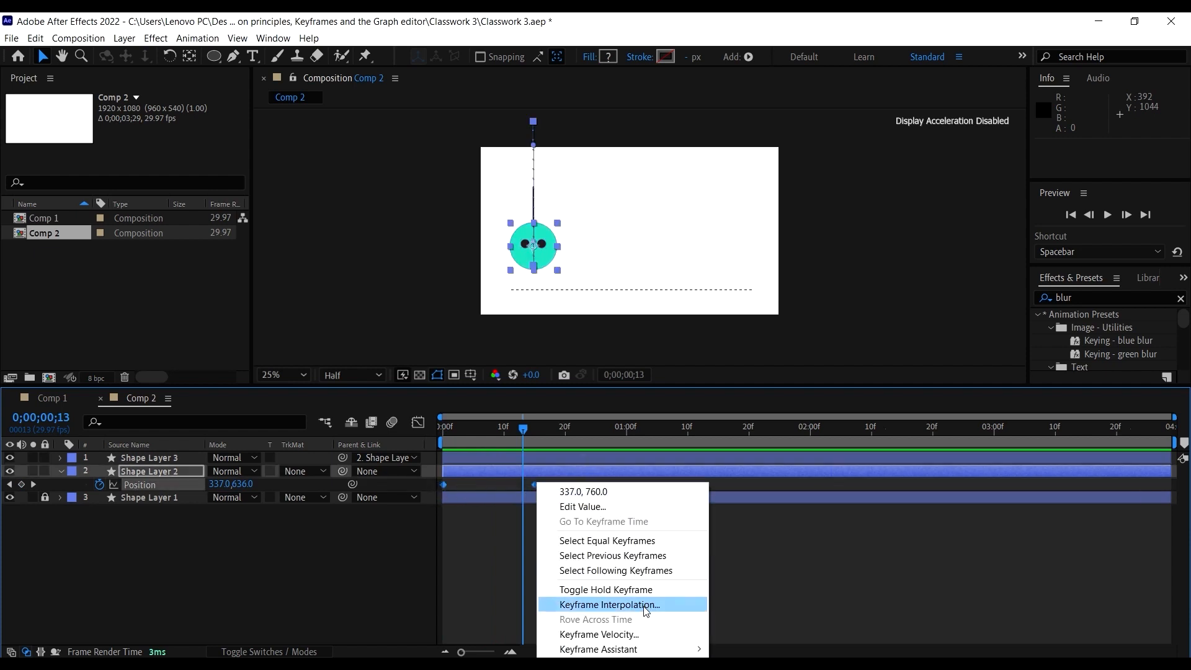
mouse_move(646, 649)
click(816, 561)
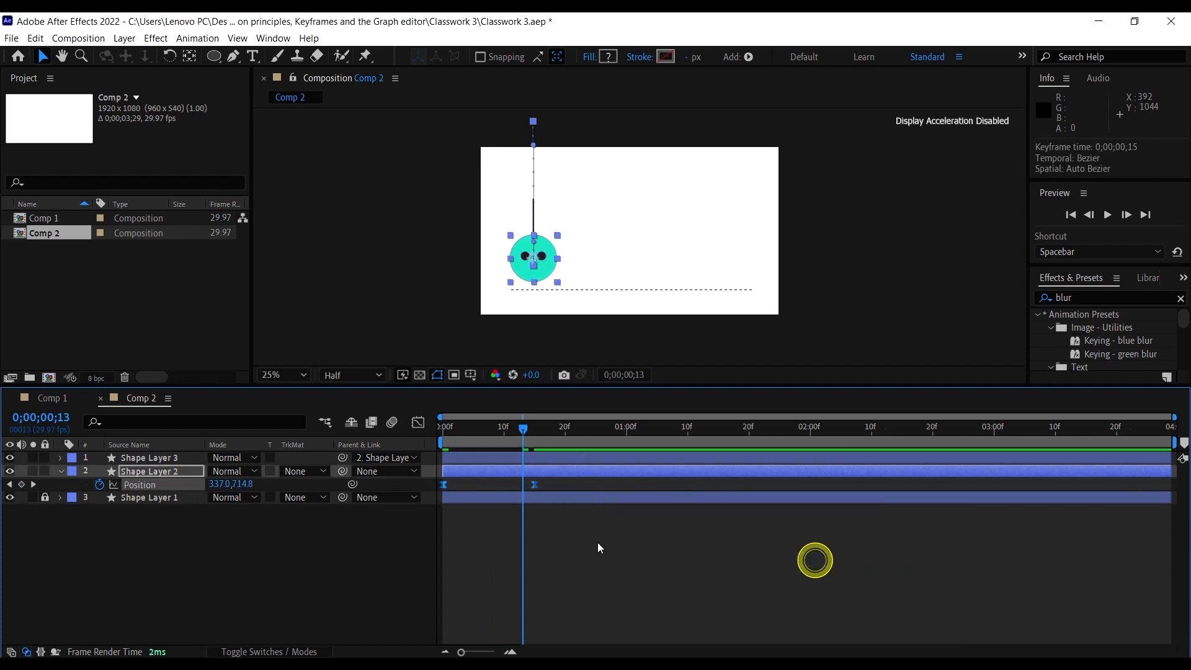
Step: Preview the eased ball drop in Comp 2 and return the playhead to 0;00;00;00
key(space)
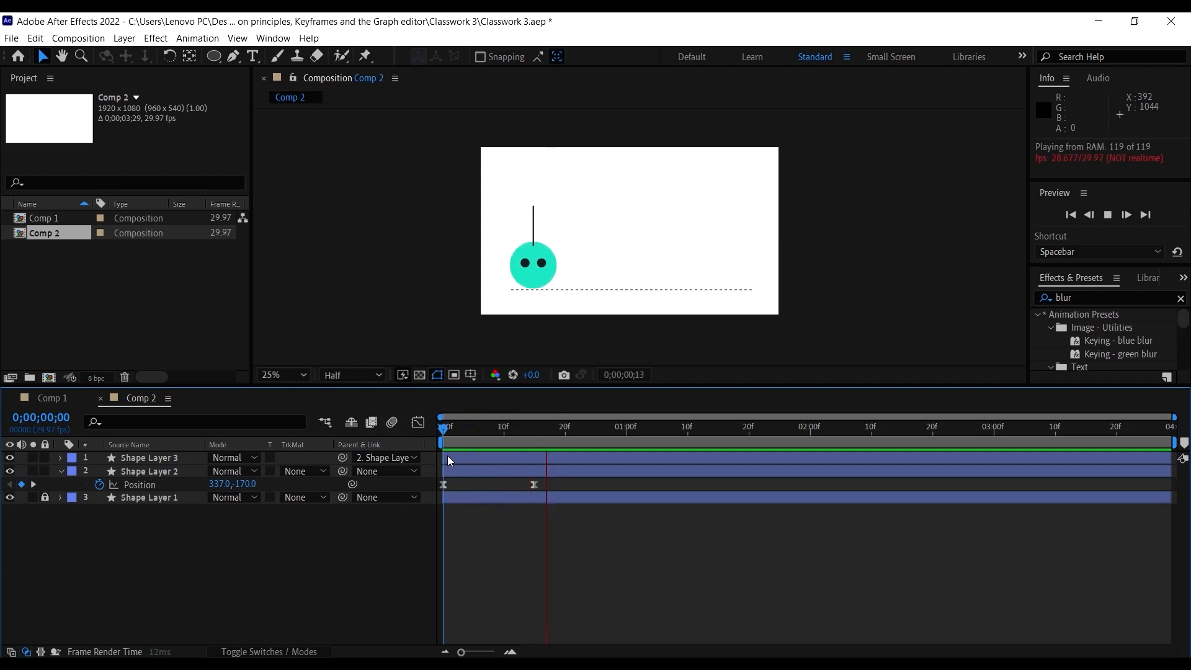
key(space)
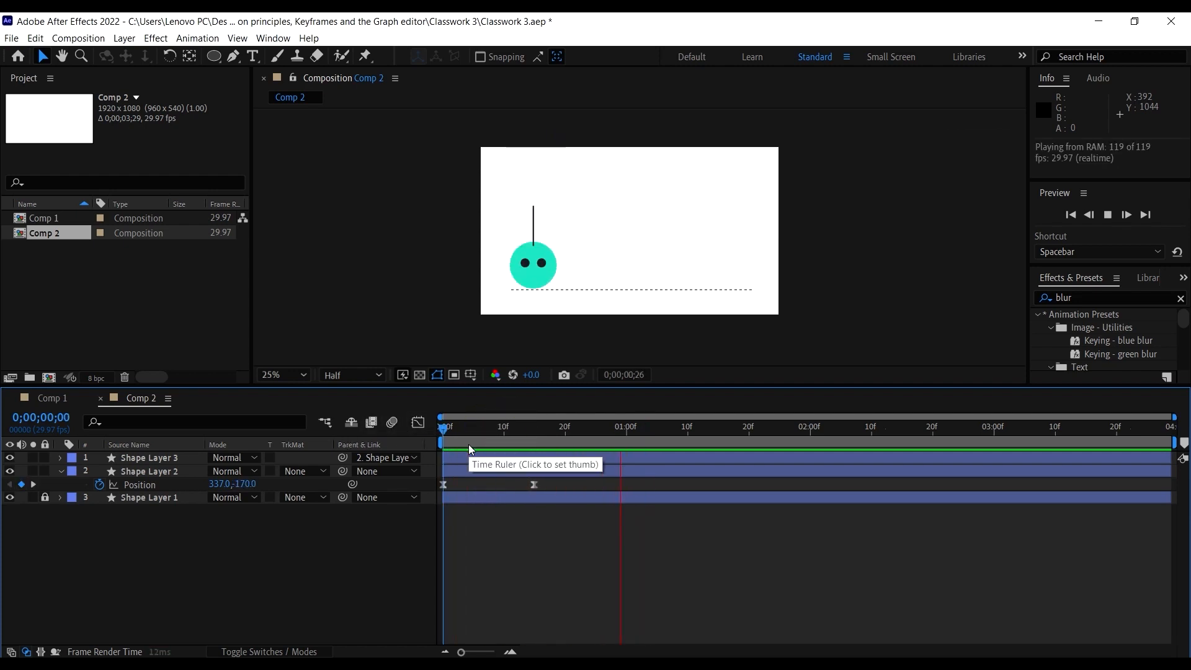
key(space)
drag(526, 433, 403, 438)
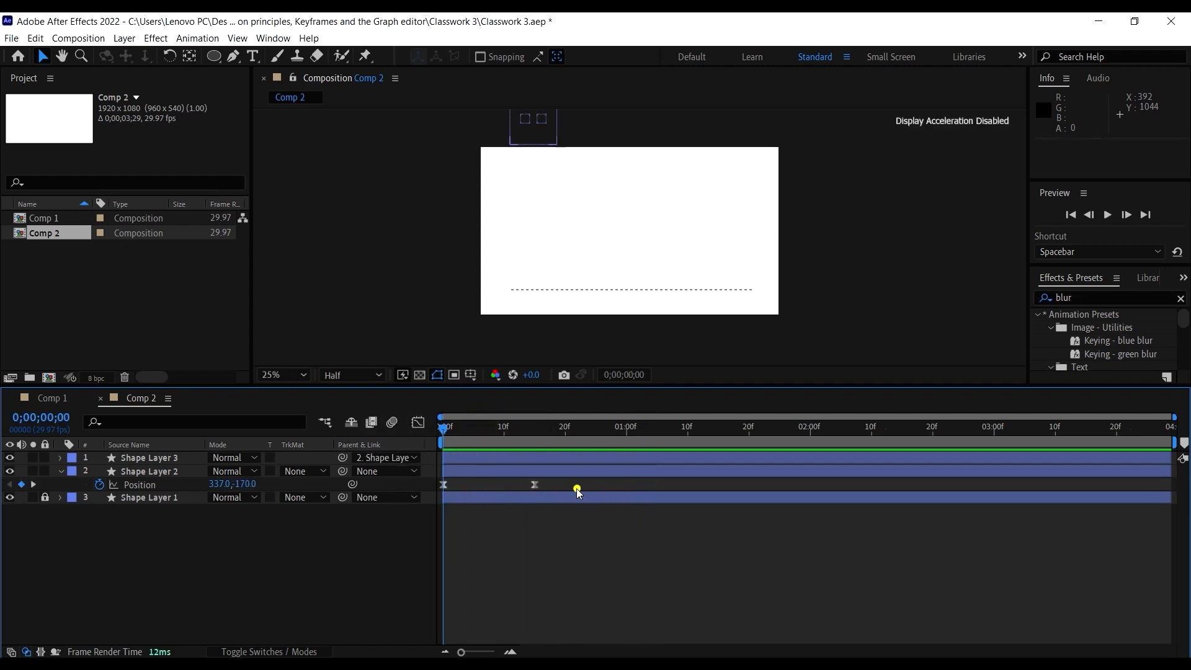
Step: Show Shape Layer 2's two Position keyframes in the Graph Editor, keeping the value graph as the graph type
drag(579, 493, 426, 488)
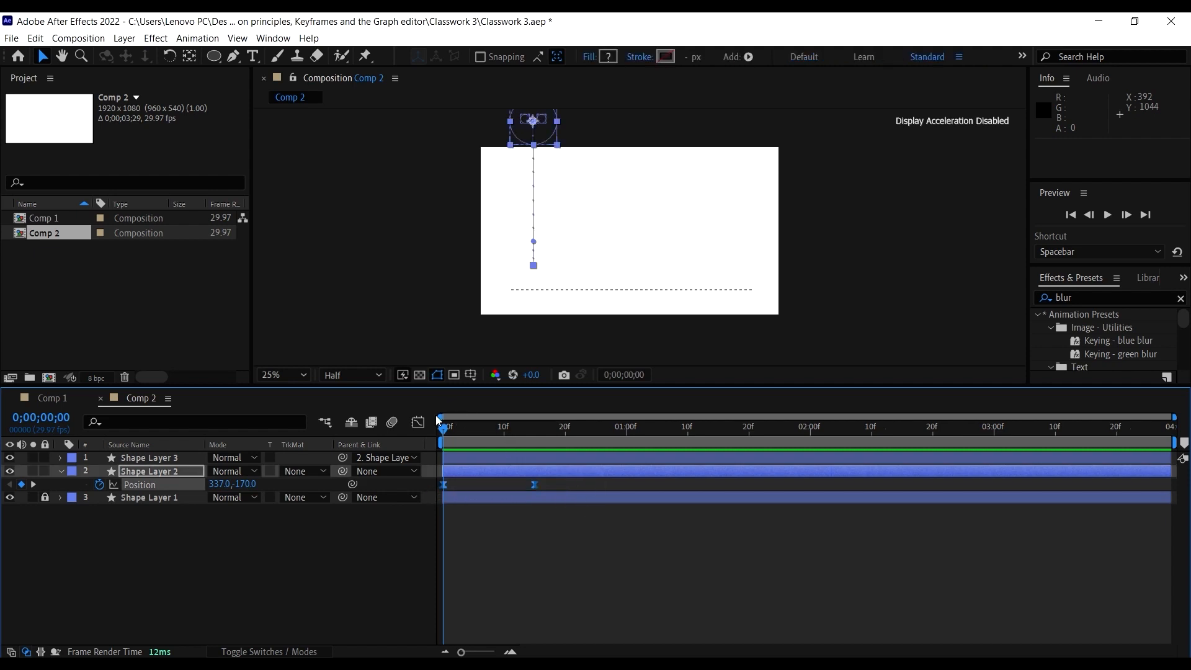
click(419, 423)
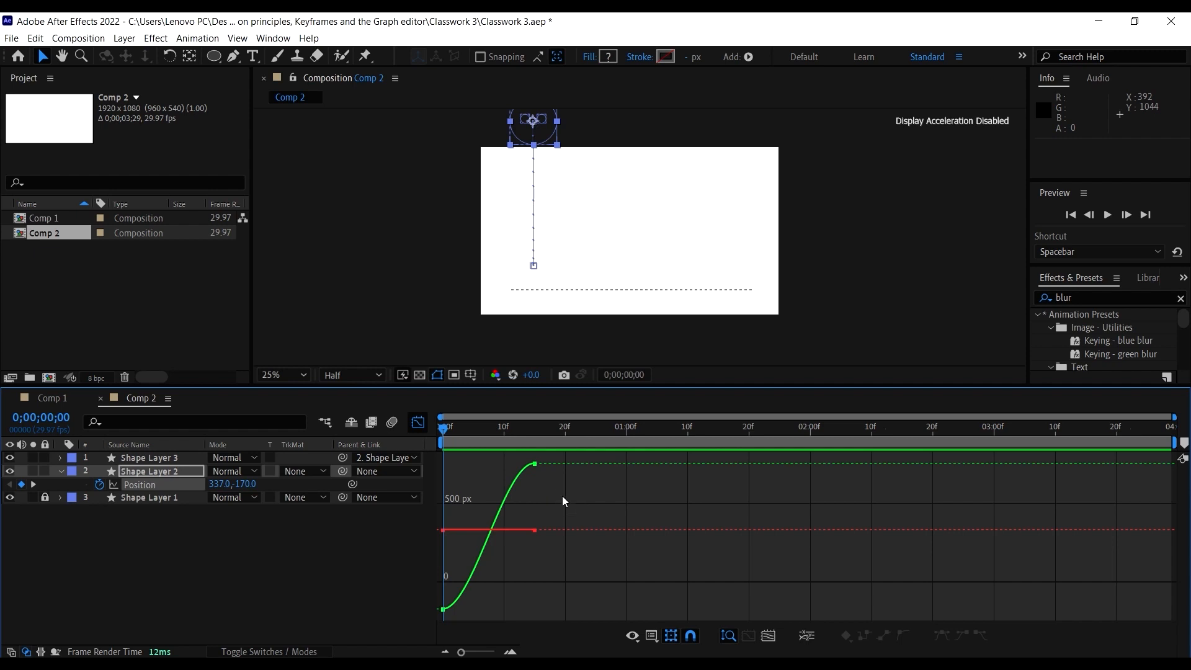
right_click(562, 497)
right_click(556, 500)
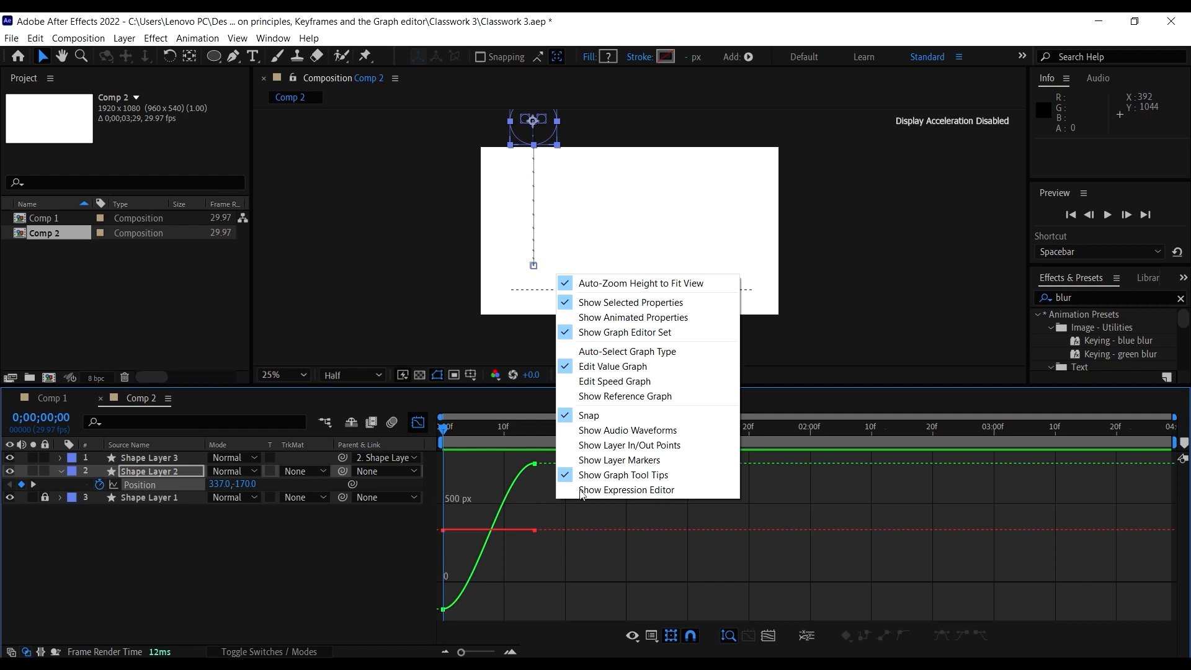
right_click(578, 516)
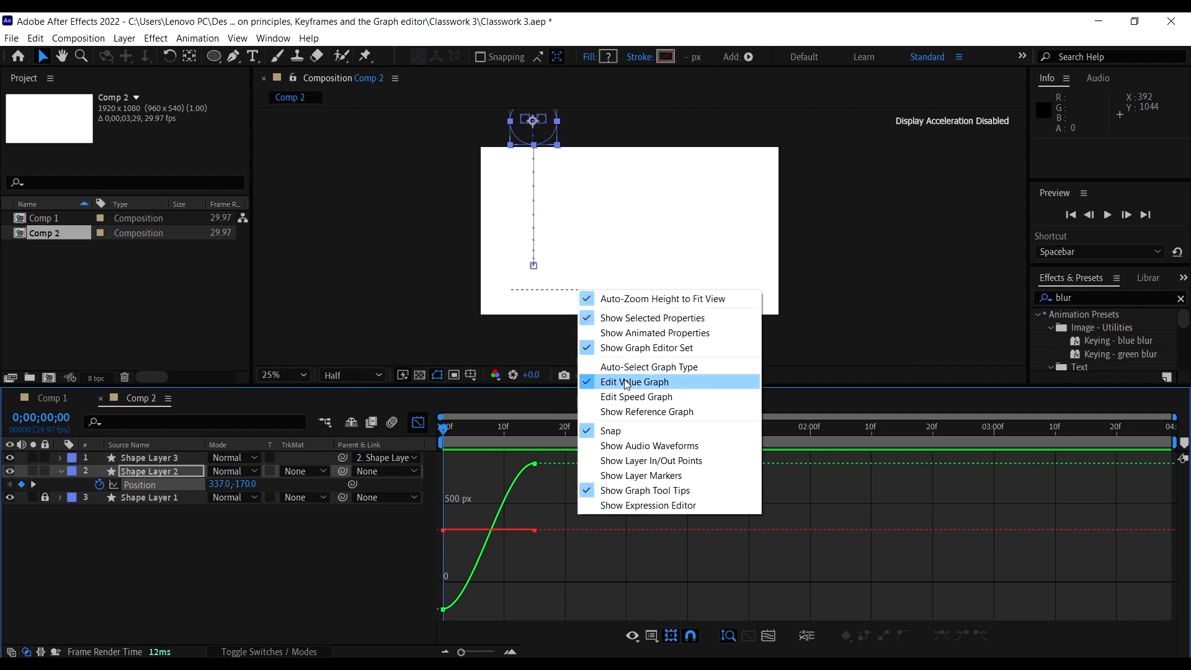
click(772, 17)
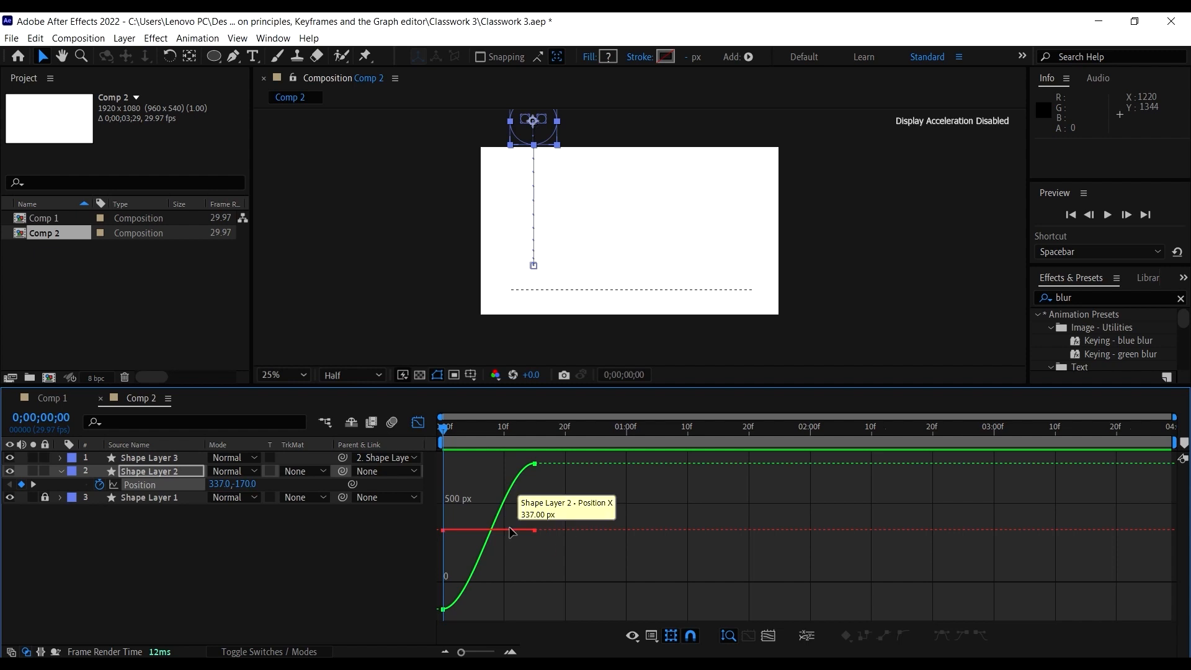
Step: Separate Shape Layer 2's Position into X and Y dimensions and preview the drop
right_click(177, 484)
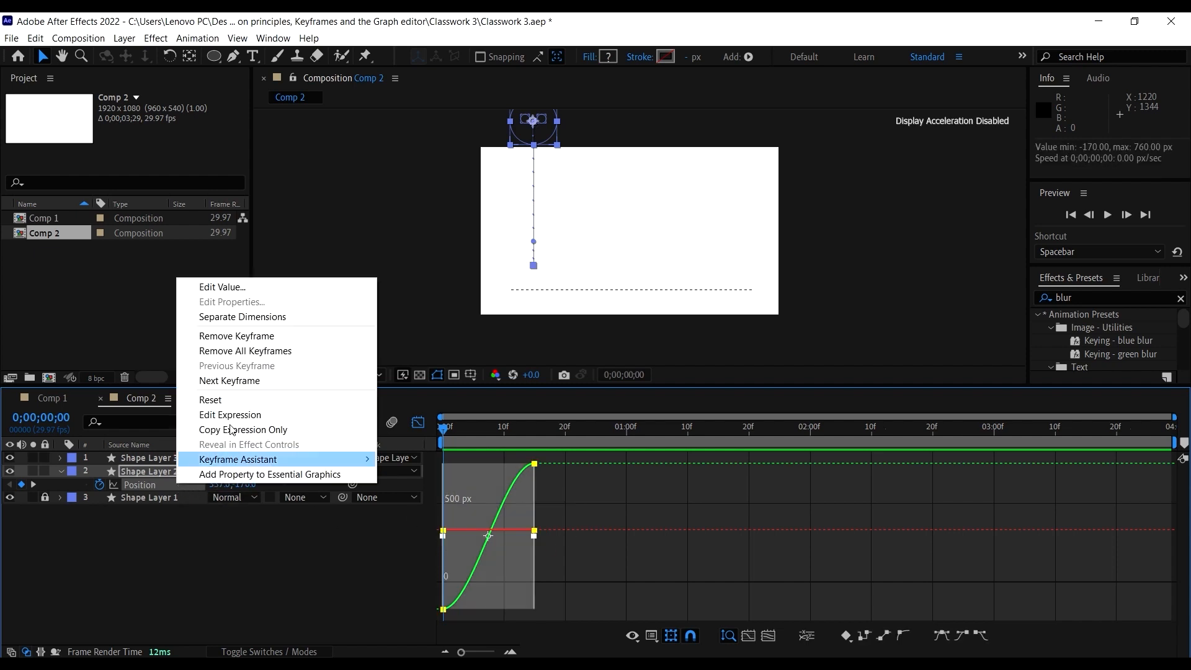
click(272, 317)
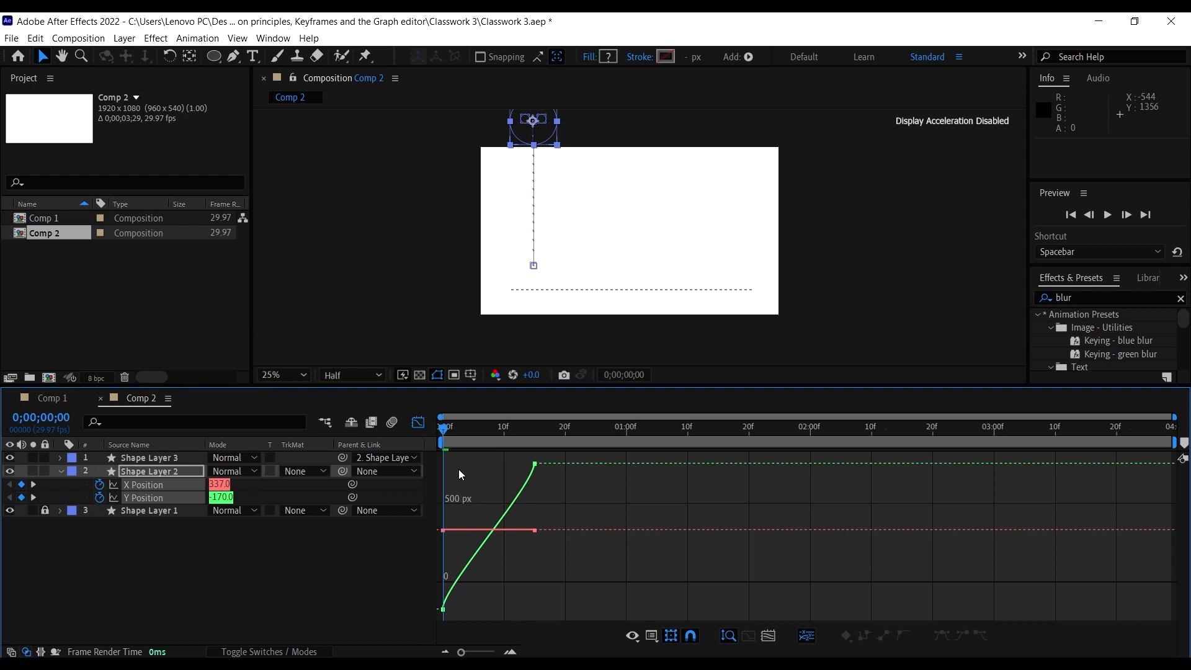
click(469, 431)
key(space)
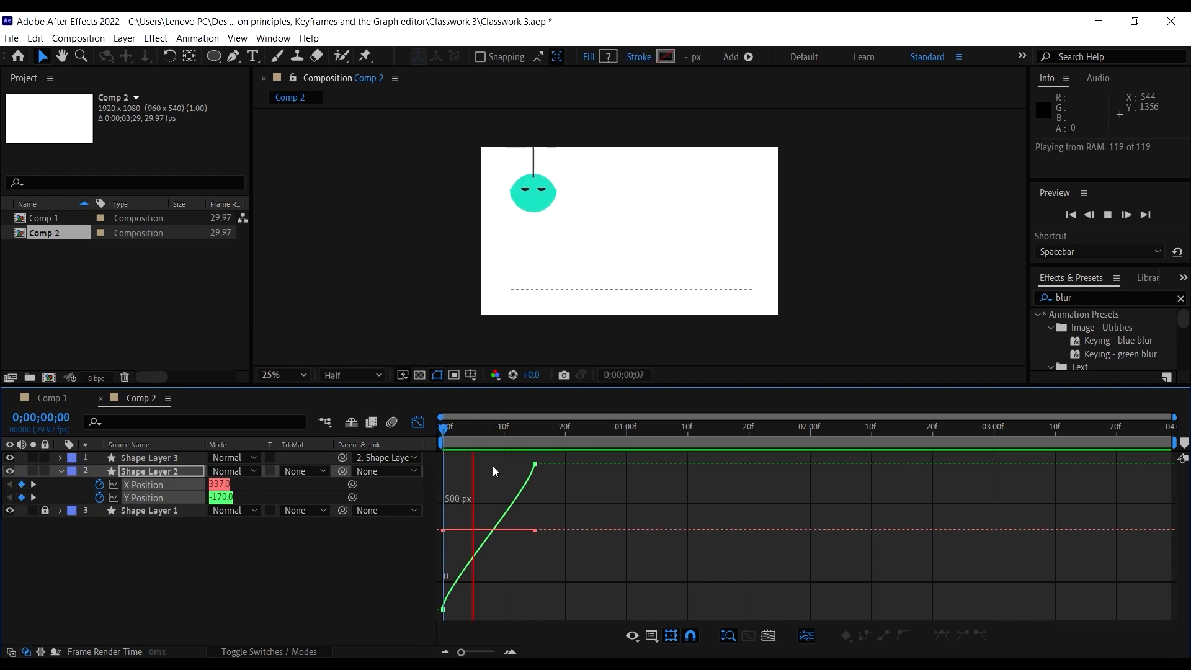
key(space)
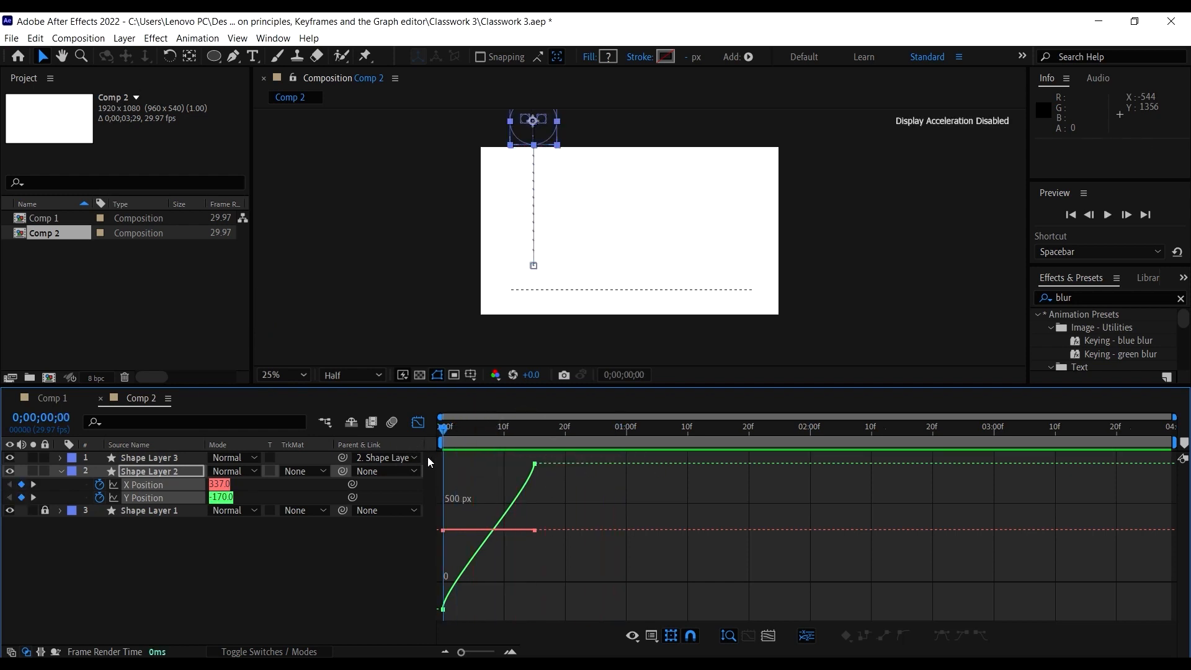
Step: On the Y Position curve alone, add a Pen tool keyframe at 760 px near 0;00;01;09, pulling its handle to form a bounce arc
click(165, 535)
click(153, 486)
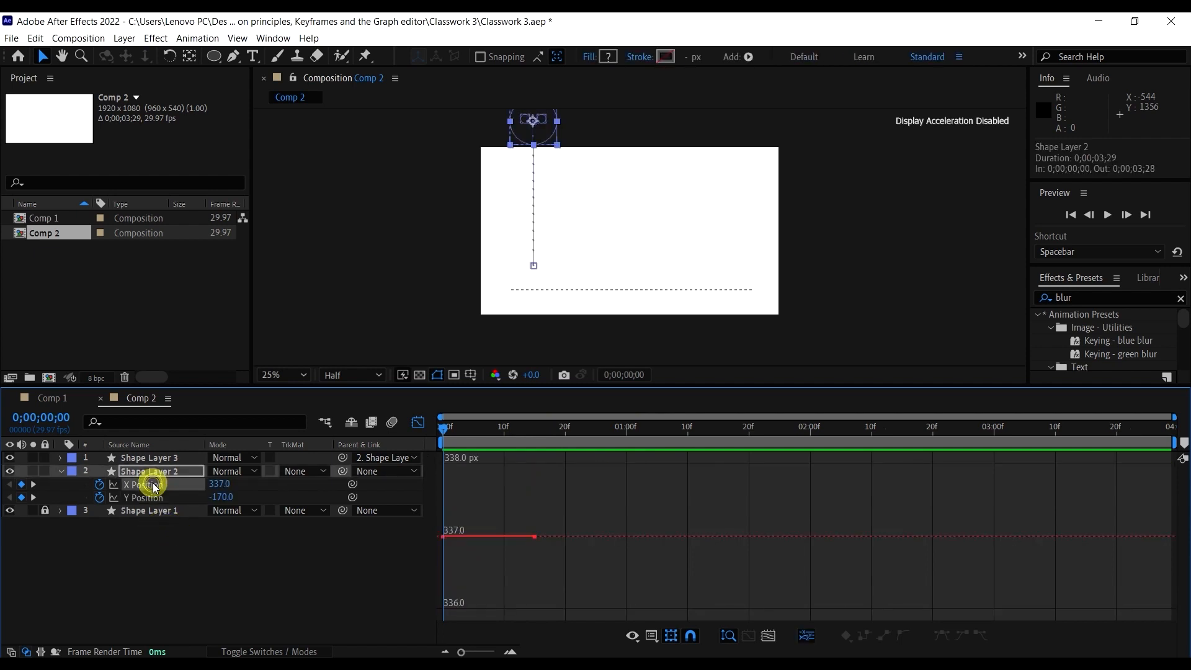
click(131, 497)
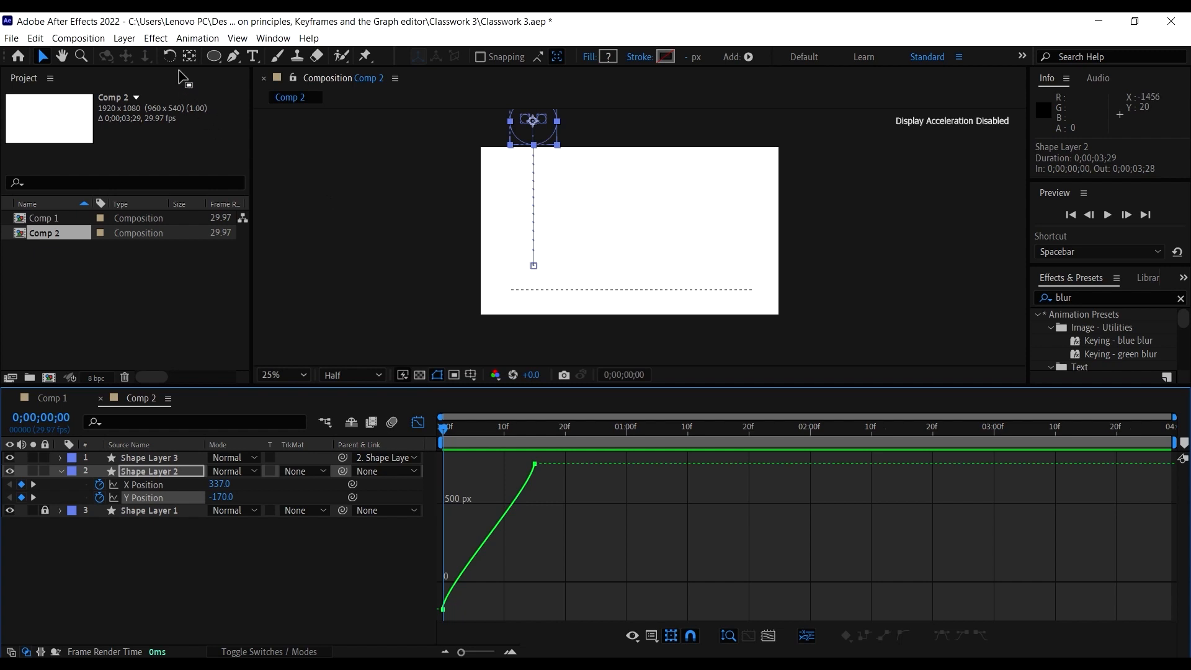
click(234, 60)
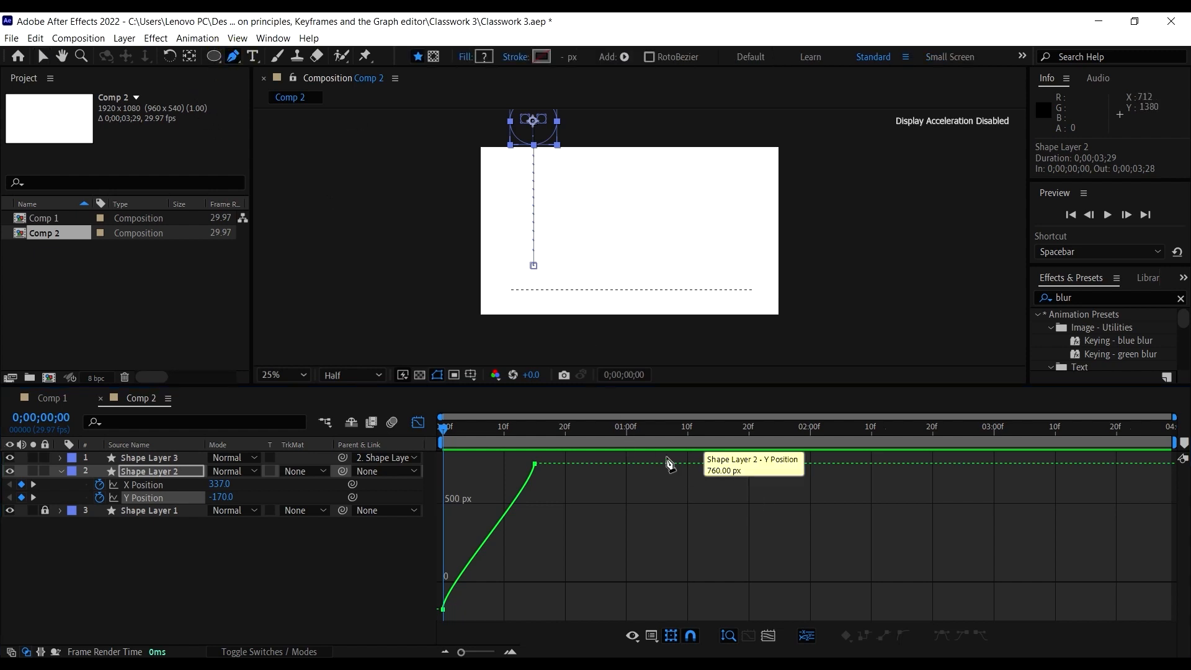
drag(676, 470, 615, 608)
mouse_move(684, 464)
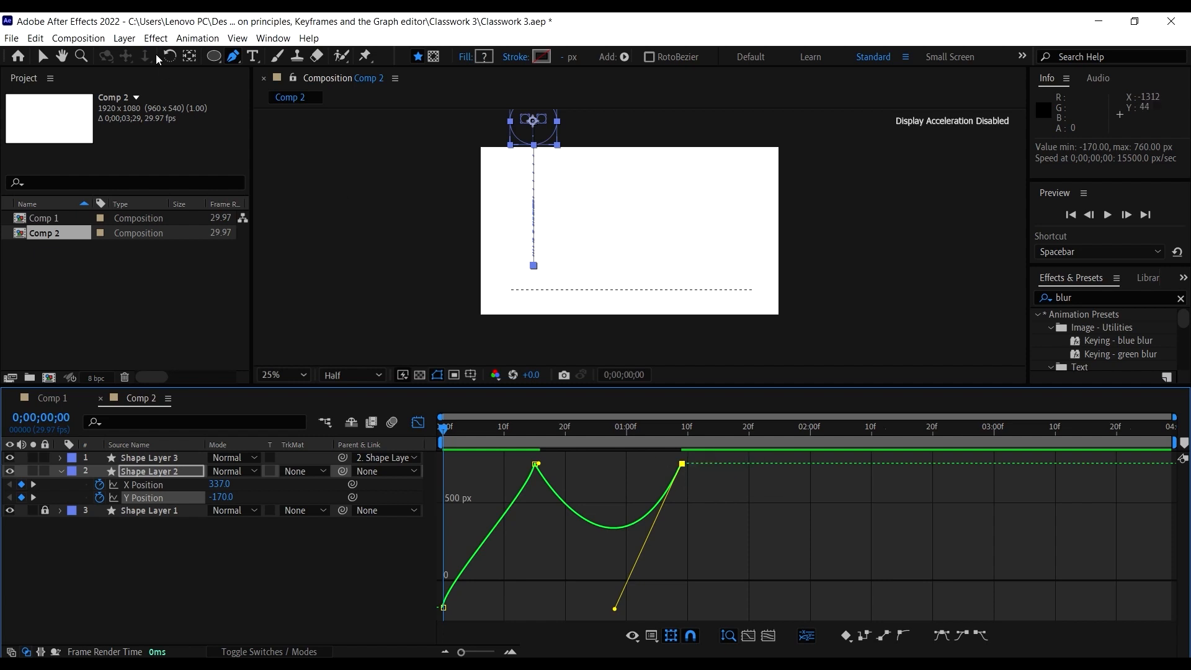
Step: Move the last Y Position keyframe to about 0;00;01;03 and lengthen its incoming handle to make the bounce arc higher
click(43, 56)
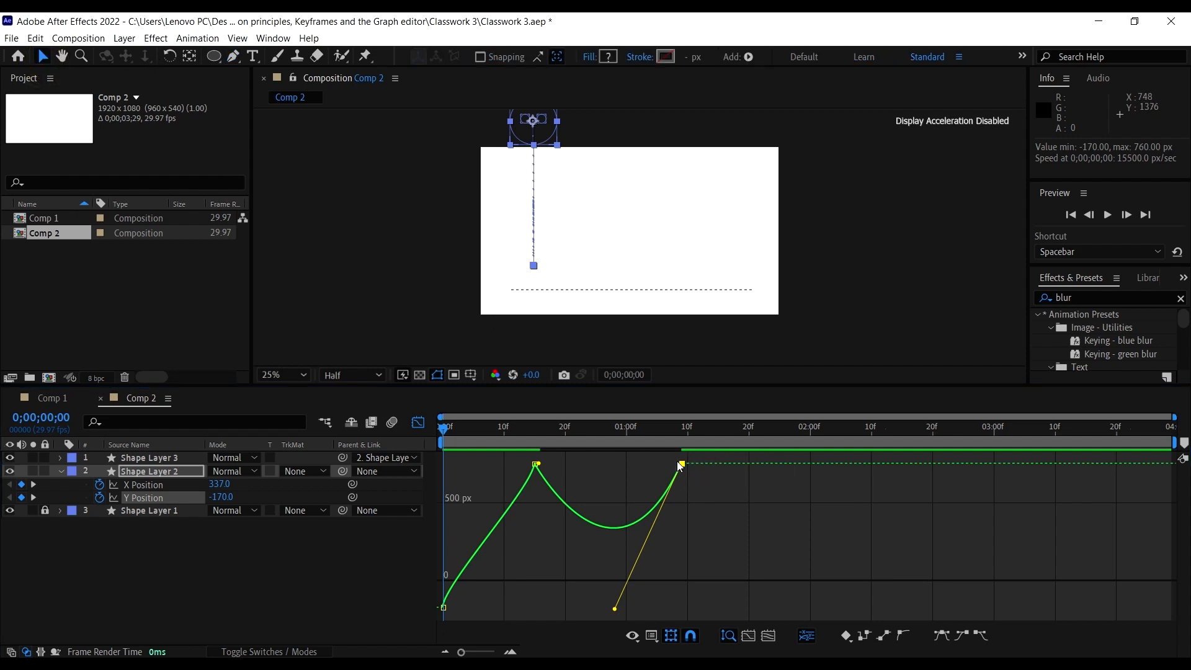
drag(680, 467, 641, 471)
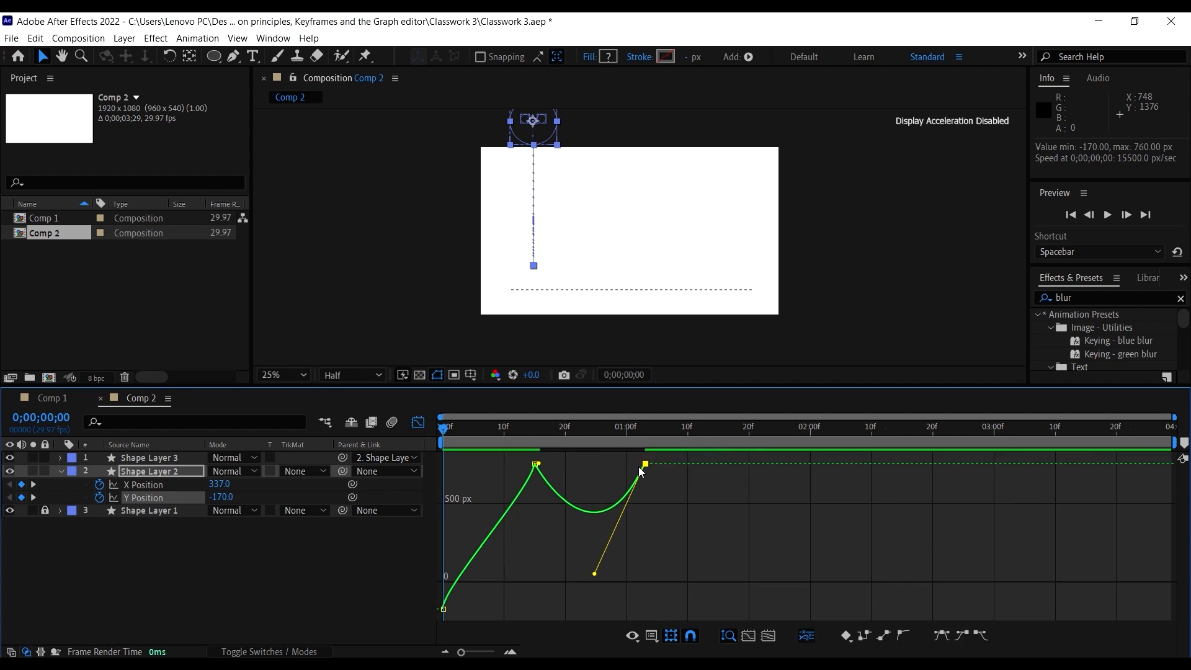
drag(595, 575, 590, 602)
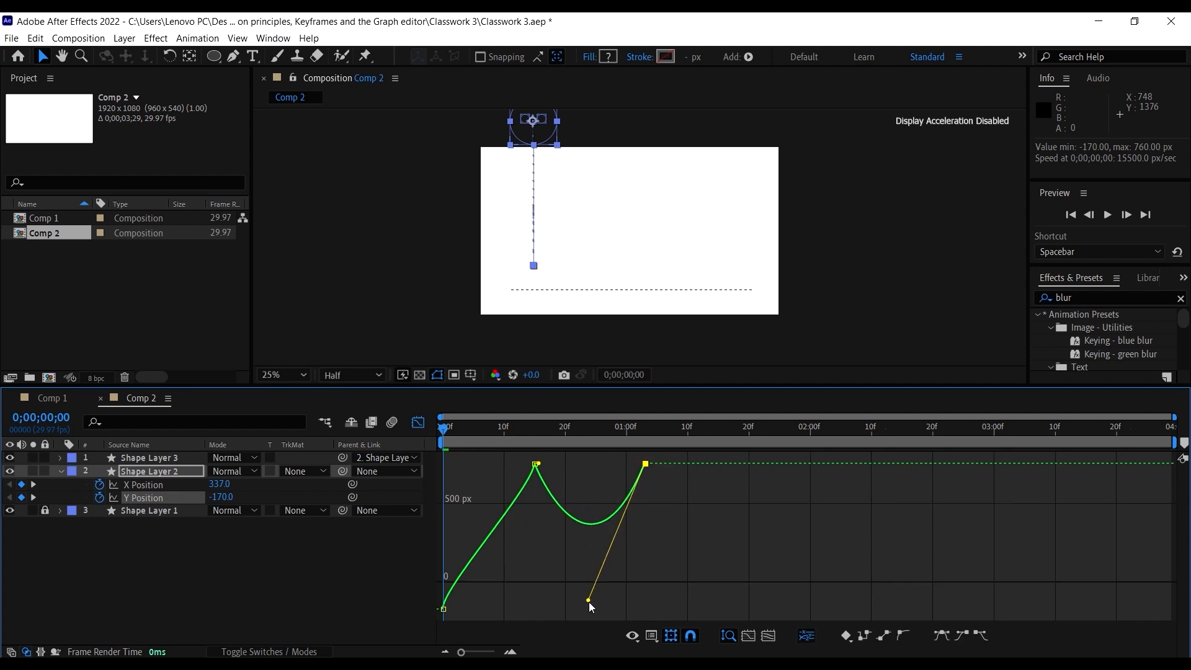
Step: Preview the drop and bounce, and move the last Y Position keyframe to about 0;00;01;04
key(space)
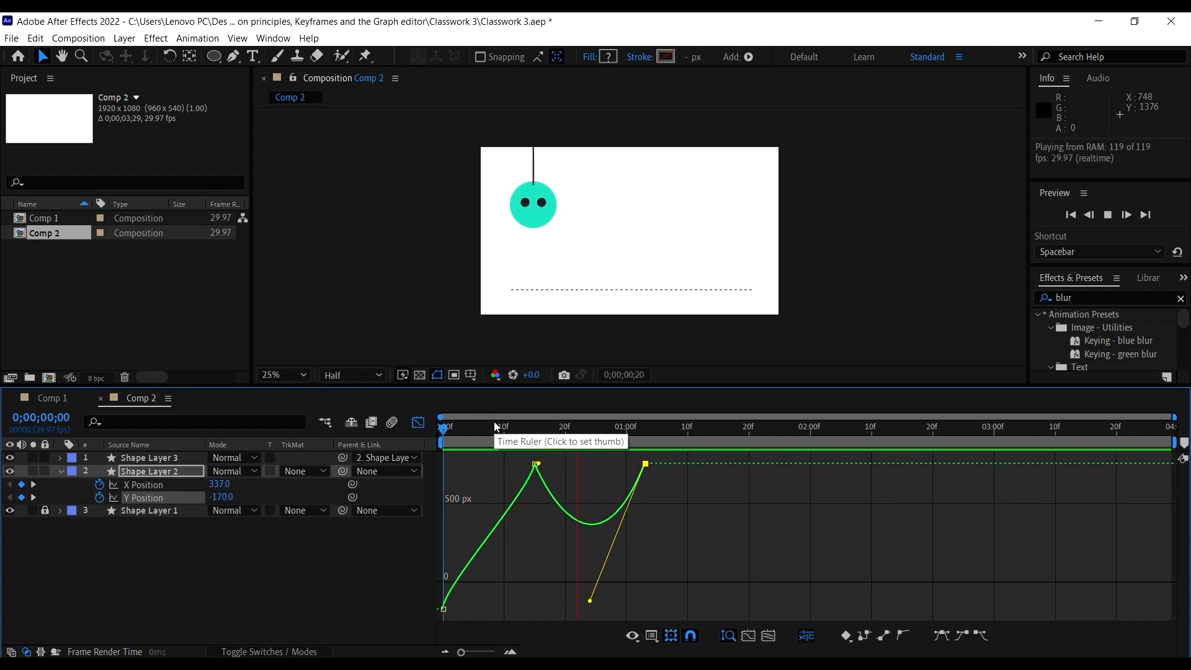
key(space)
drag(511, 426, 383, 458)
key(space)
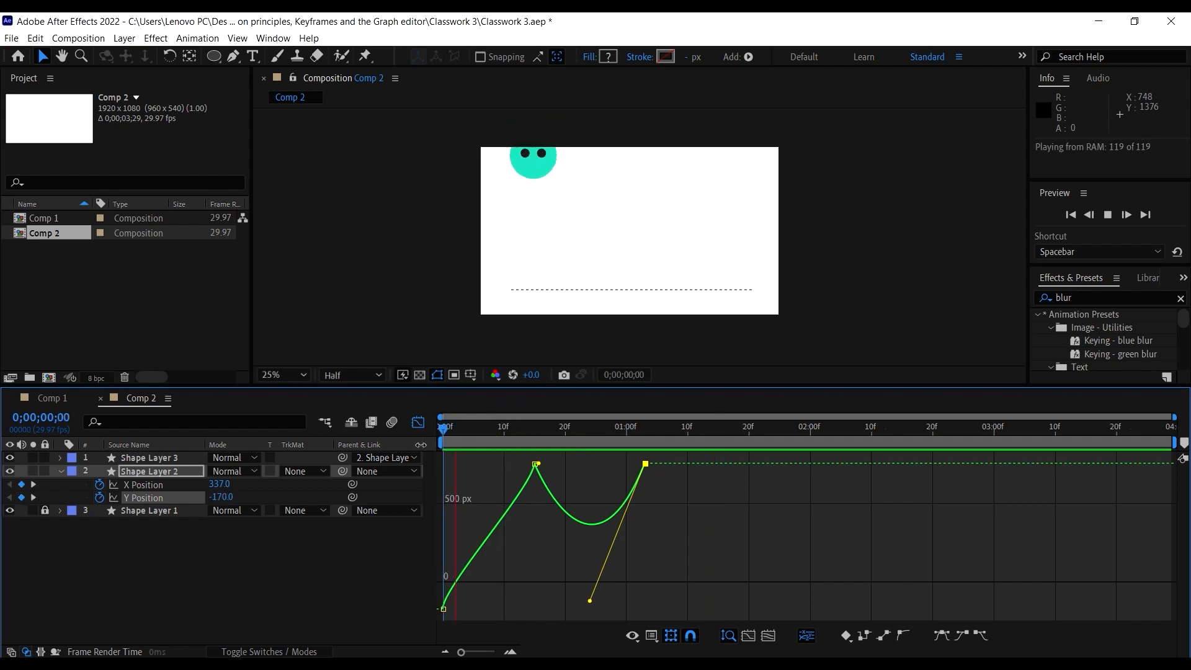
key(space)
drag(646, 464, 651, 468)
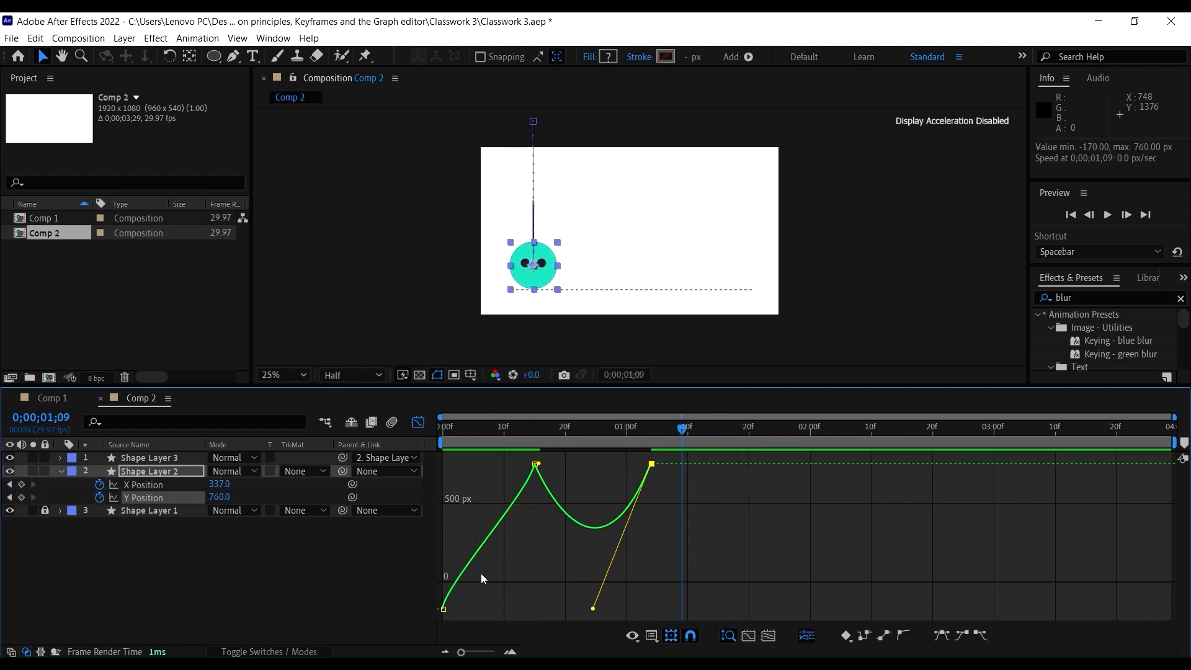
Step: Reshape the initial drop with the first Y Position keyframe's outgoing handle and the first landing keyframe's incoming handle, and preview the motion
click(444, 609)
drag(443, 584, 444, 549)
drag(532, 487, 531, 486)
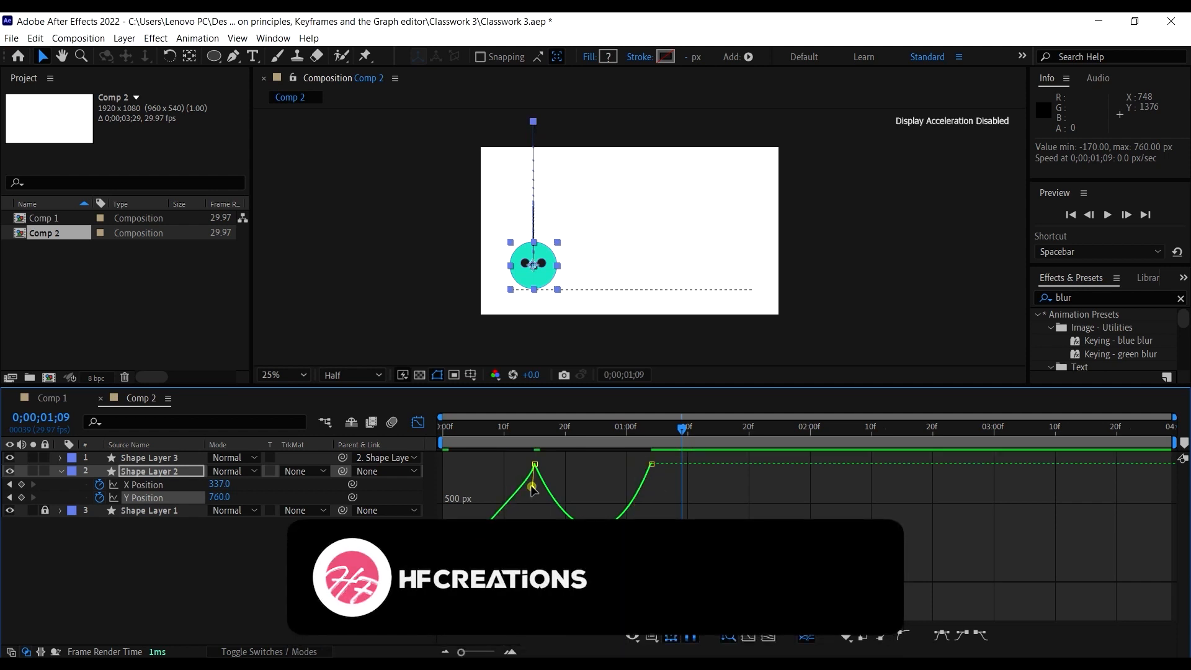
click(459, 428)
key(space)
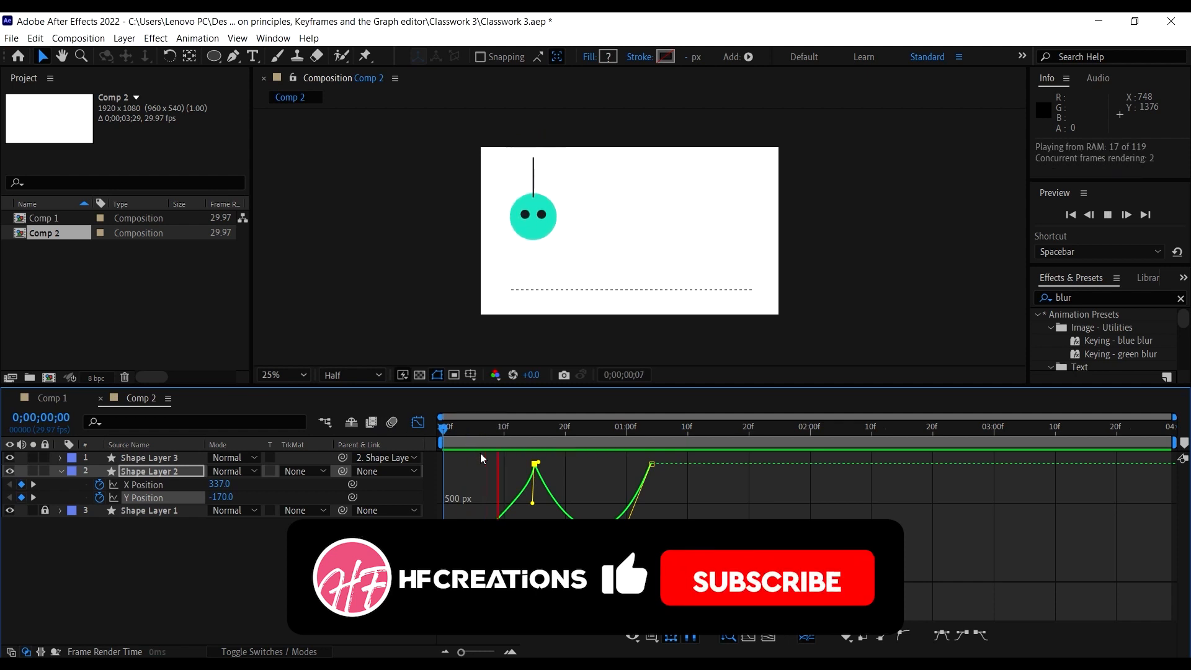
click(473, 426)
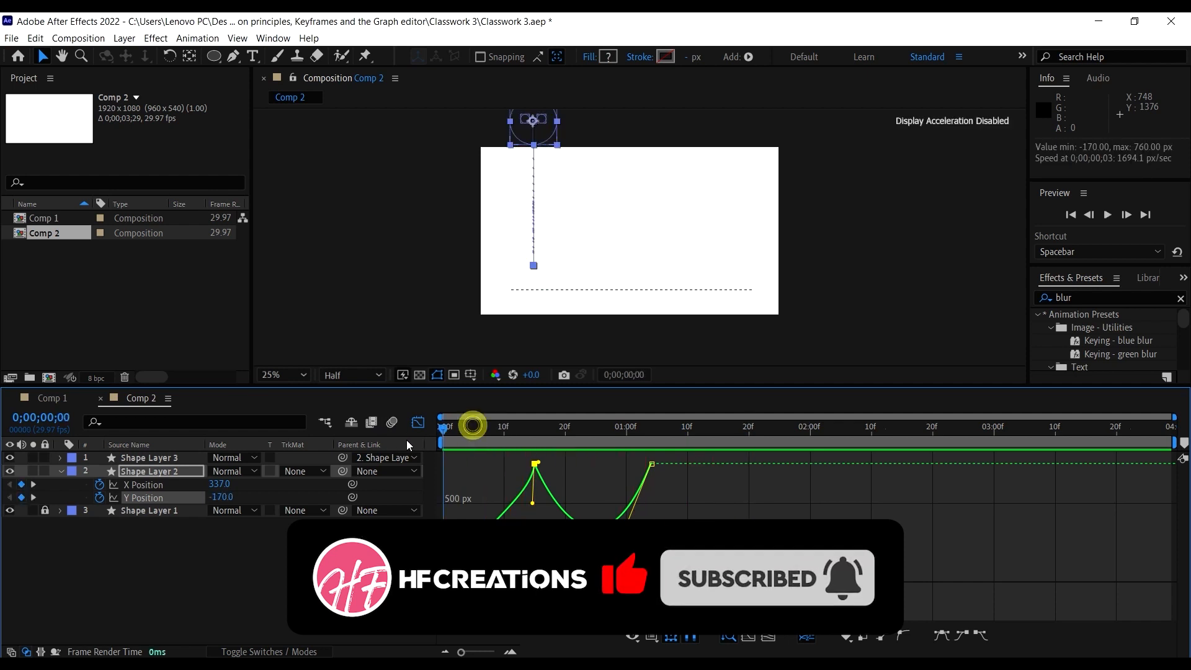
key(space)
key(space)
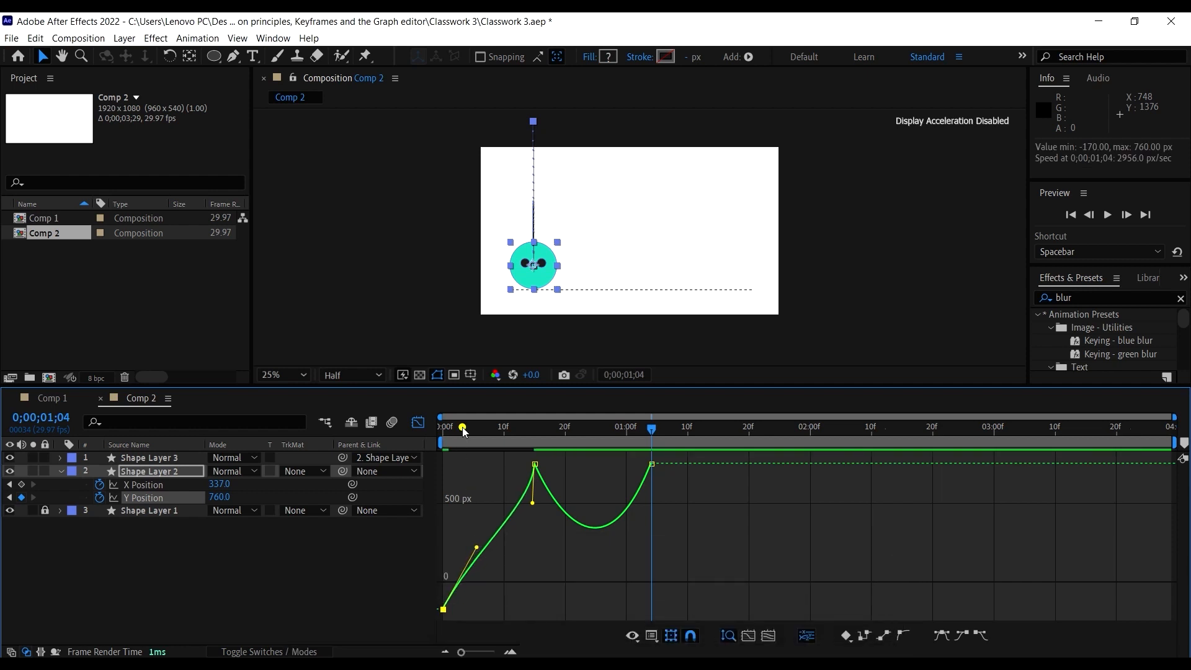
click(443, 428)
key(space)
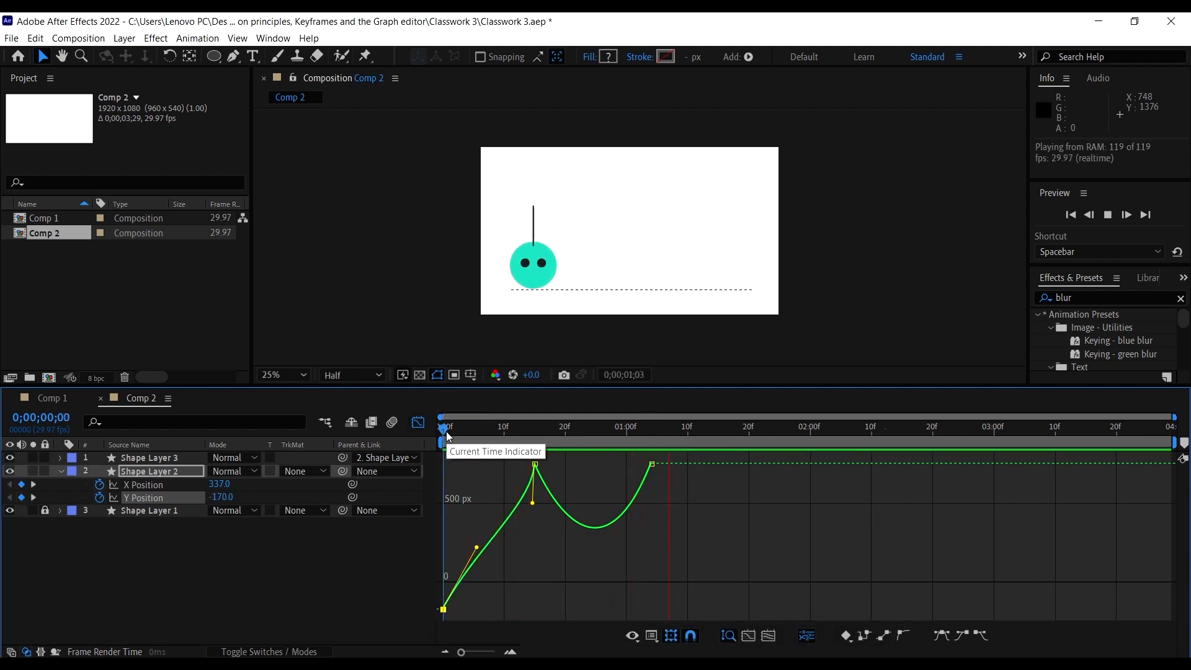
key(space)
Step: Lengthen the incoming handle of the Y Position keyframe at 0;00;01;04 for a higher first bounce, and preview it
click(652, 464)
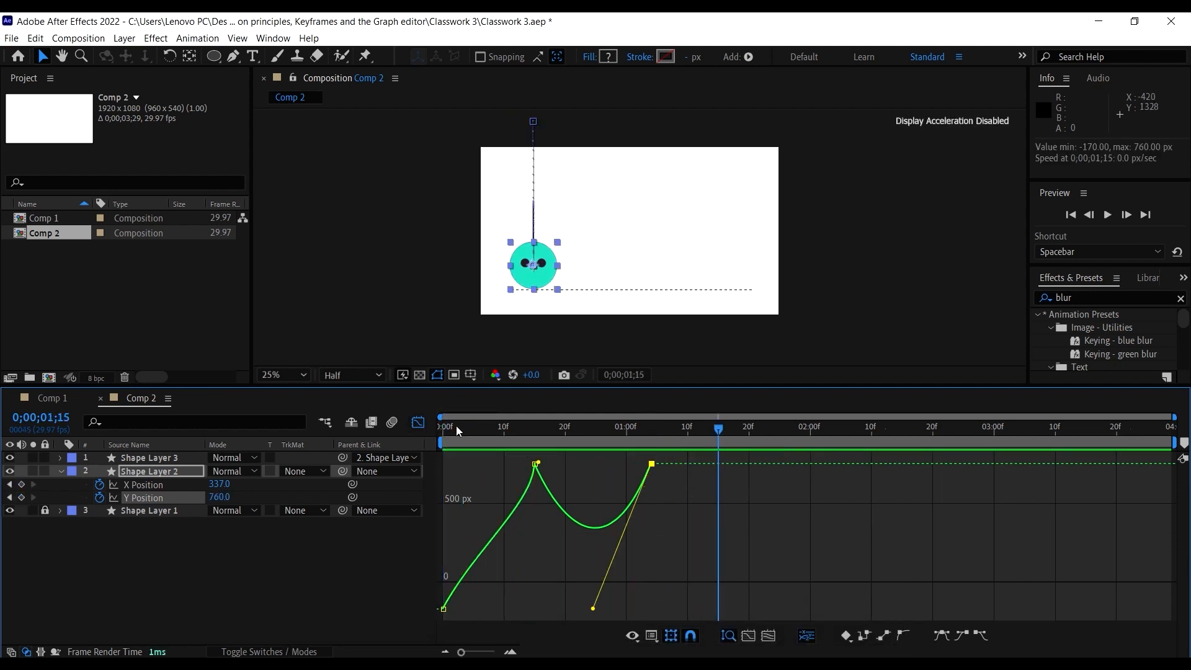
drag(597, 614, 598, 631)
drag(550, 411, 531, 428)
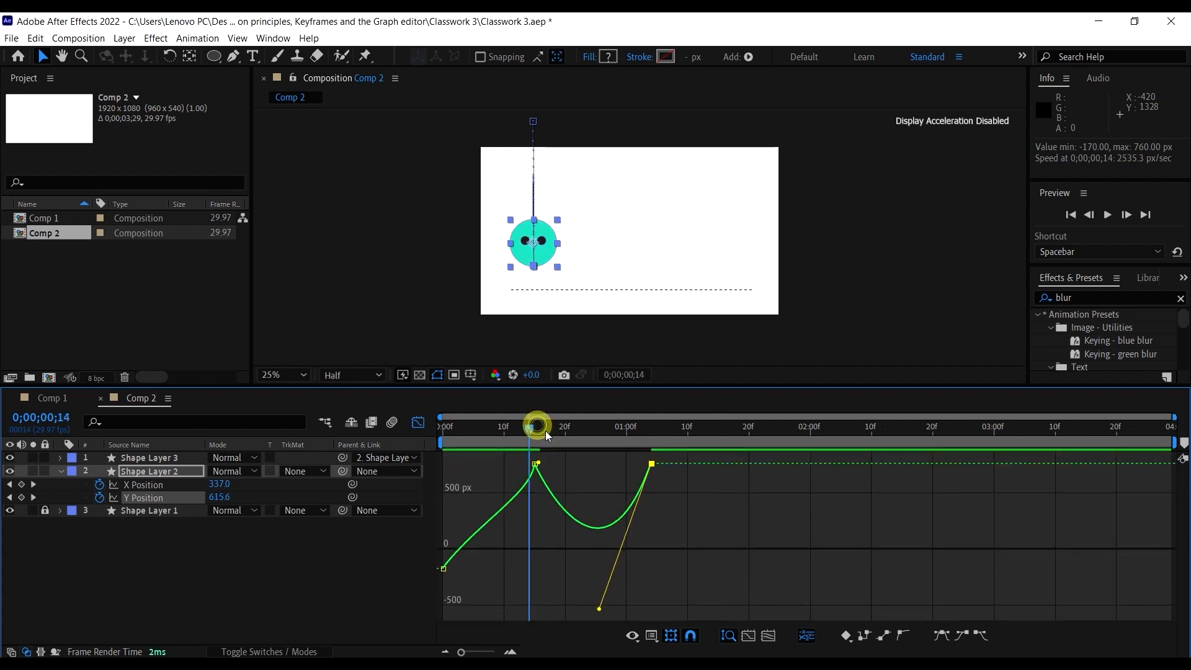
key(space)
key(space)
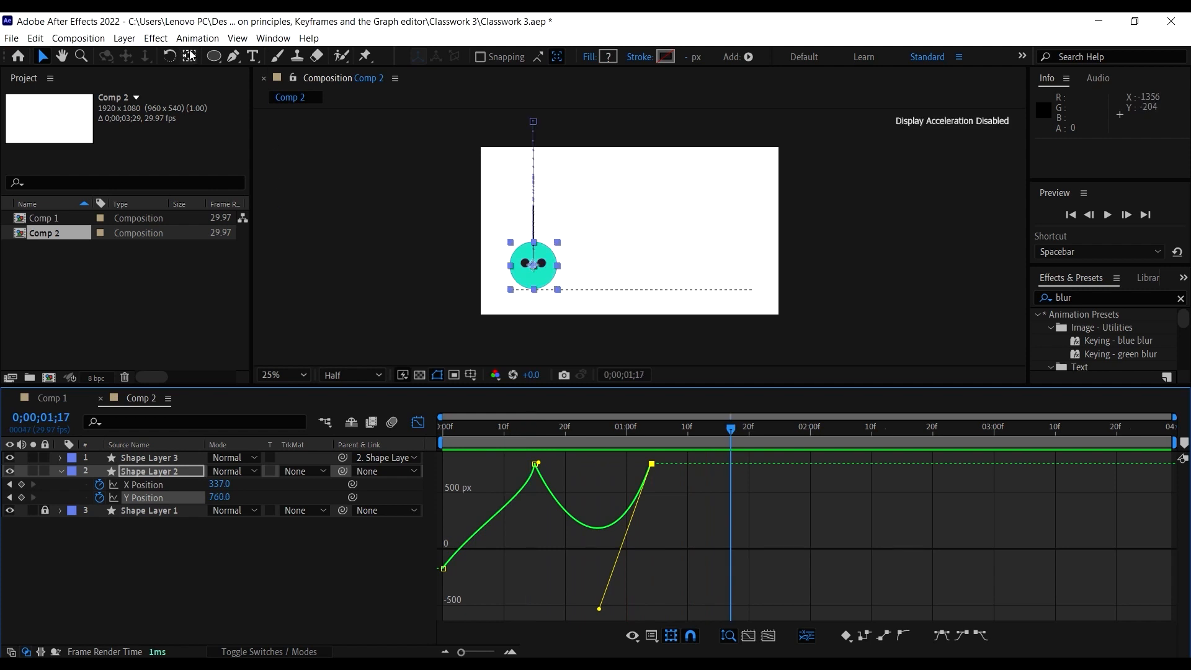
Step: Add Pen tool keyframes at 760 px near 0;00;01;22, 0;00;02;08 and 0;00;02;23, pulling their handles into progressively lower bounces, and preview them
click(234, 56)
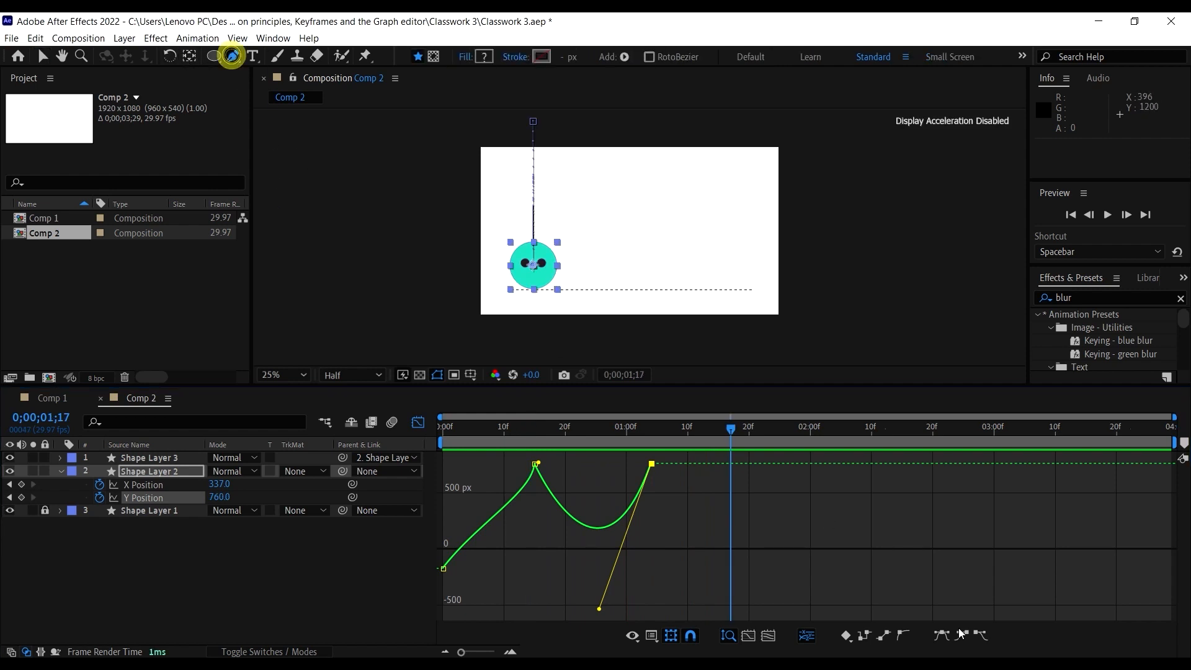
click(762, 463)
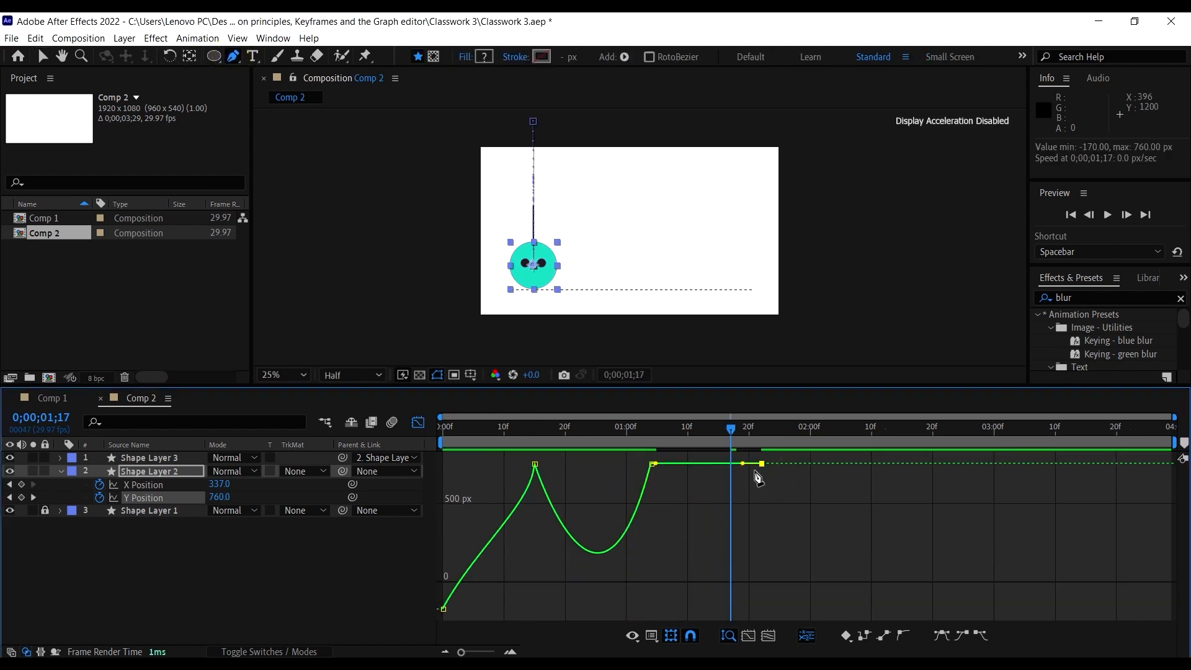
drag(744, 465, 727, 616)
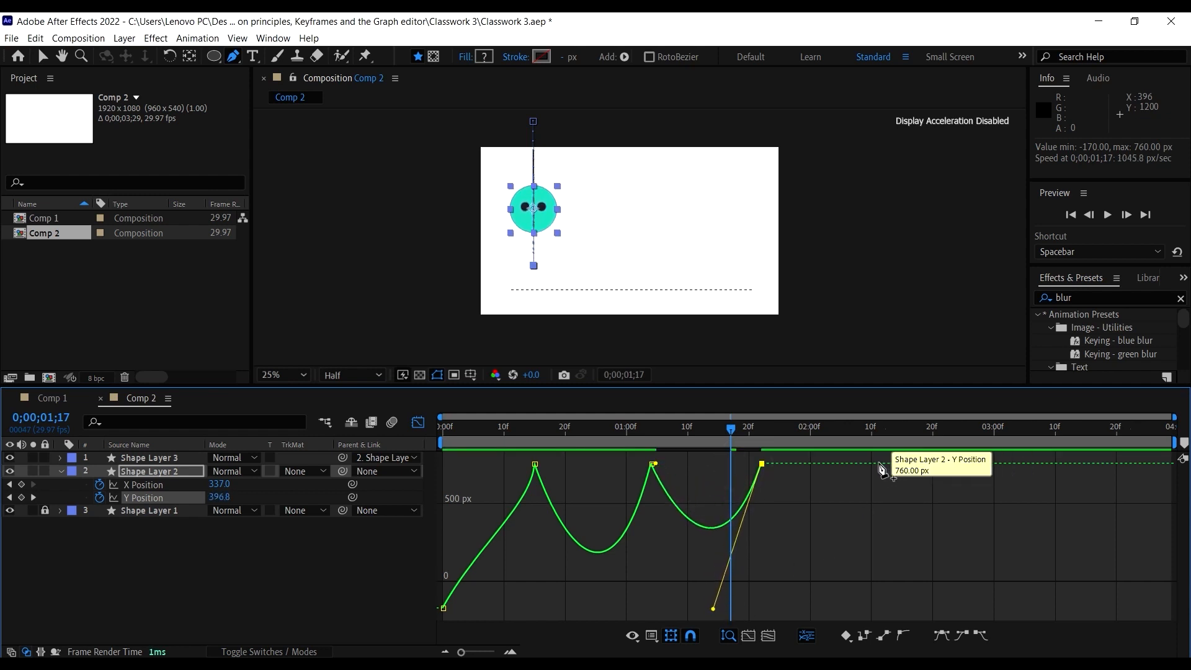
click(857, 464)
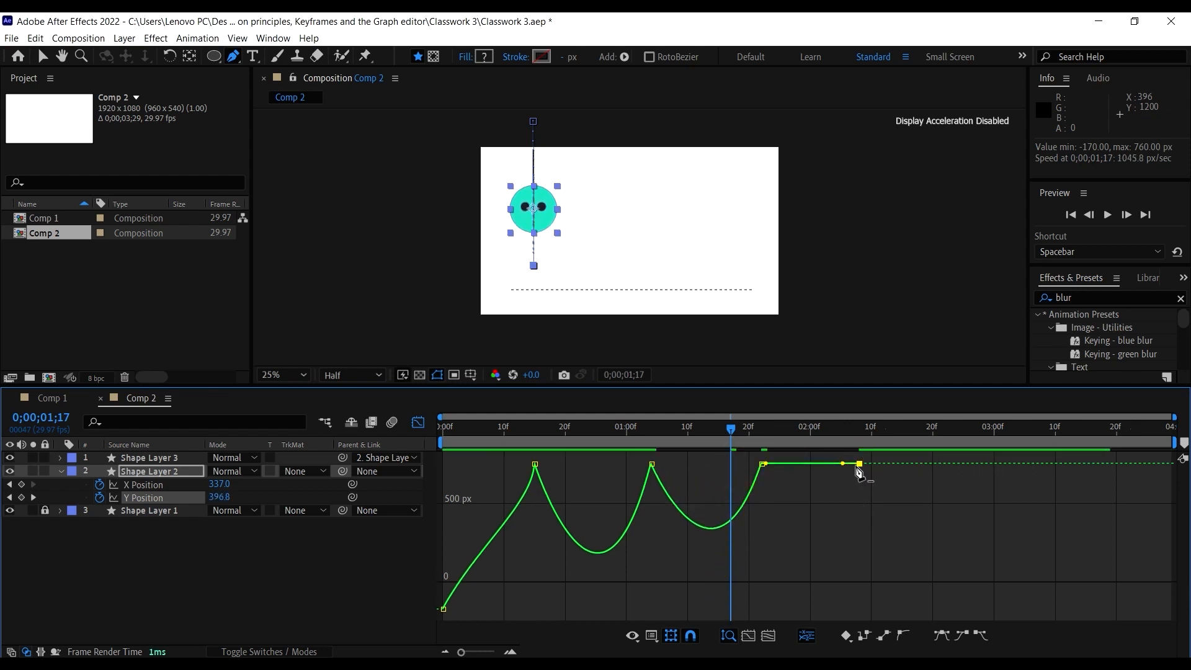
drag(843, 464, 818, 572)
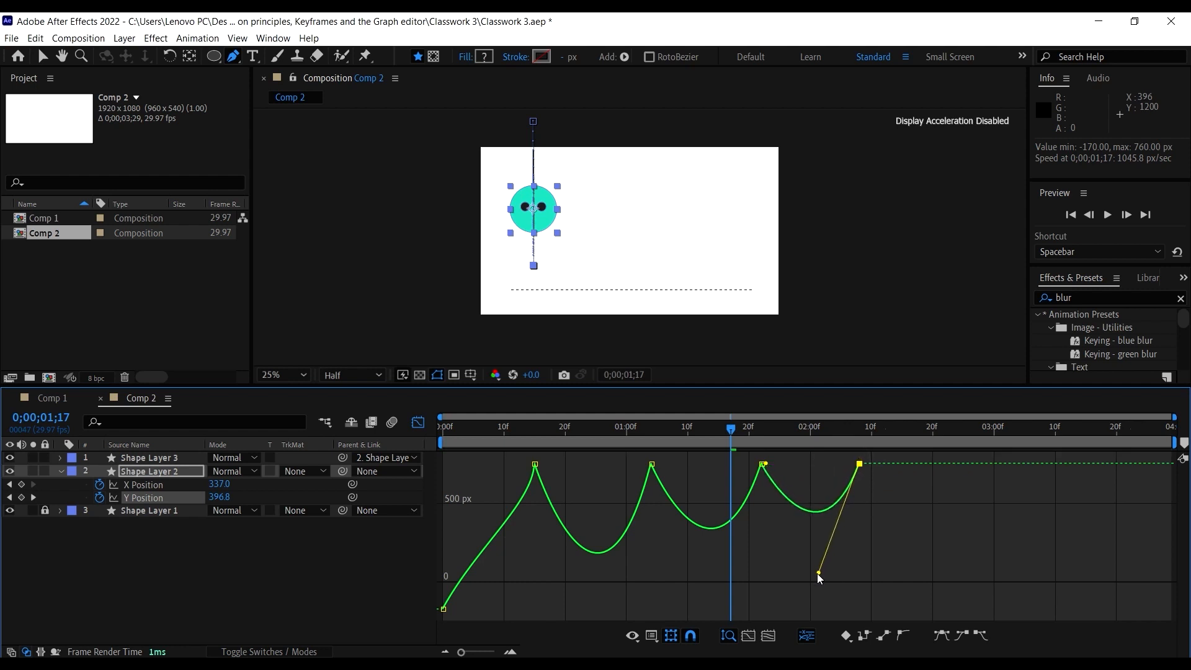
click(951, 465)
drag(936, 465, 911, 550)
drag(744, 426, 441, 441)
key(space)
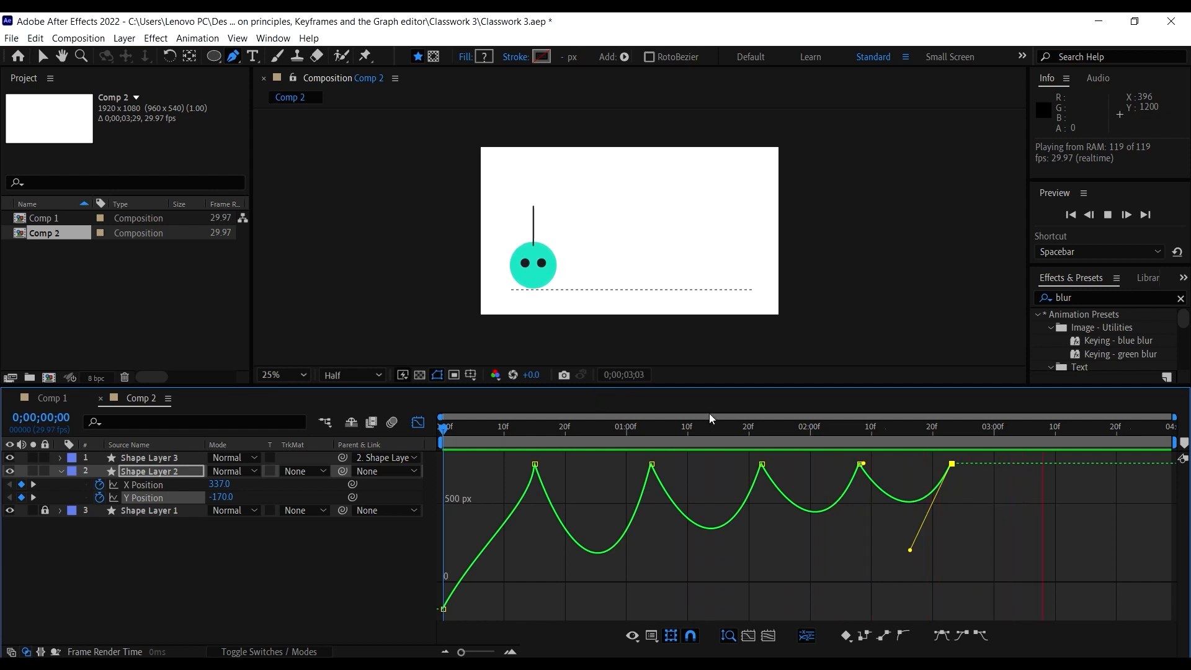
key(space)
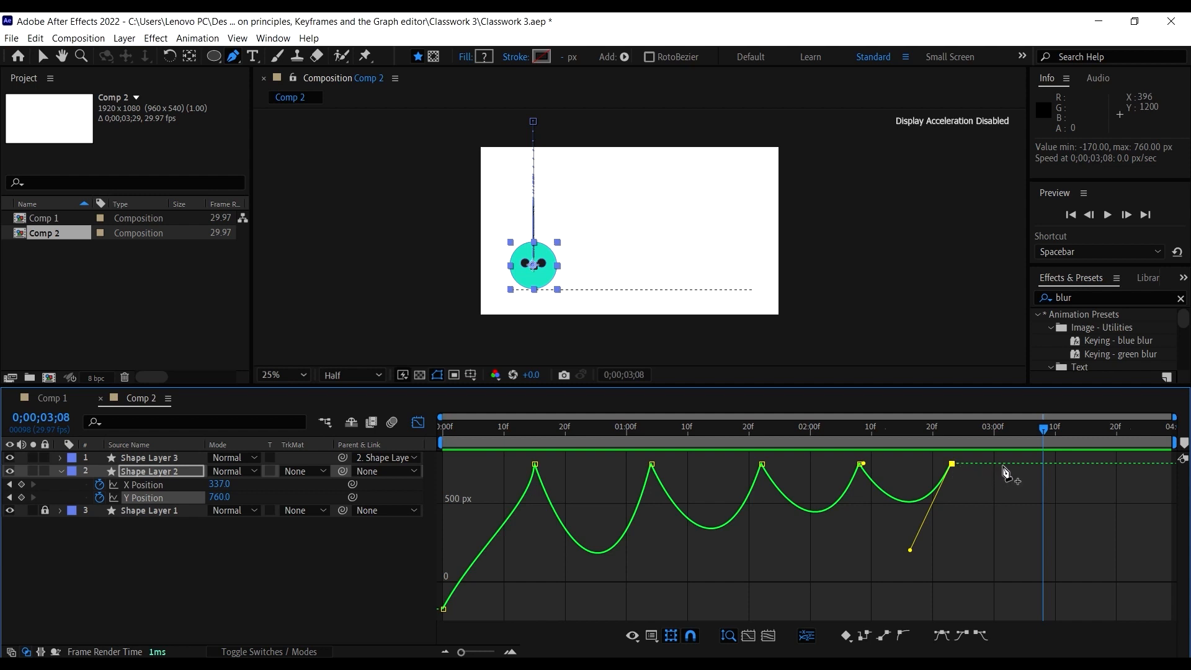
Step: Replay Comp 2's bounces and compare their timing with the ball animation in Comp 1
drag(537, 429, 448, 432)
key(space)
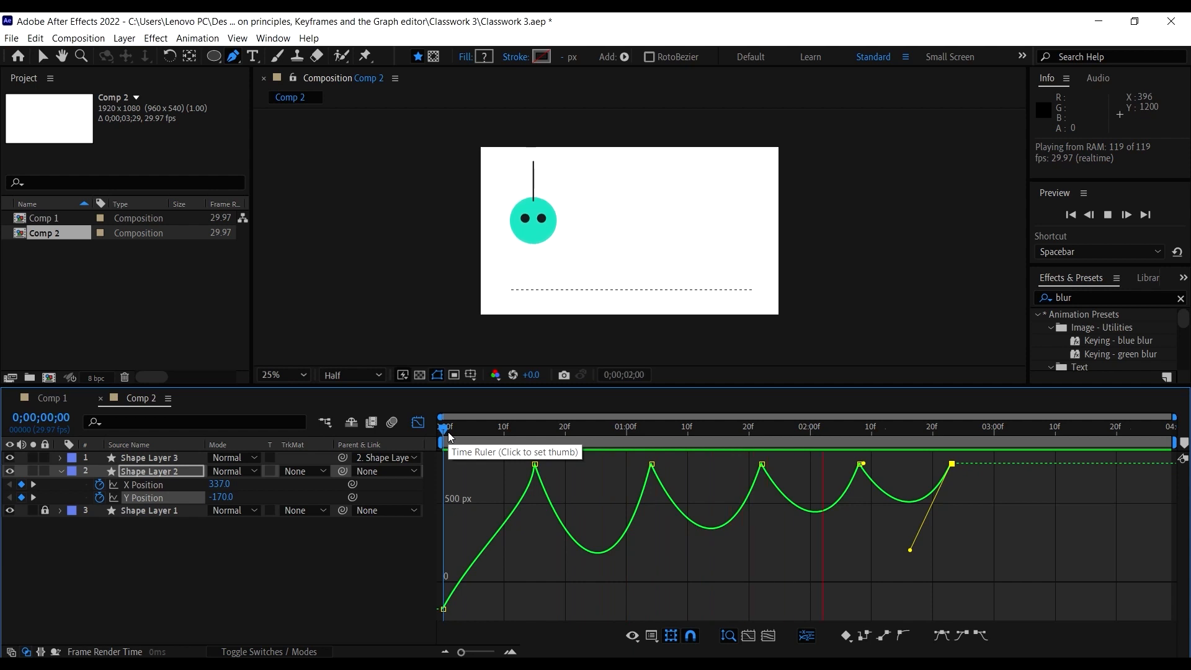
key(space)
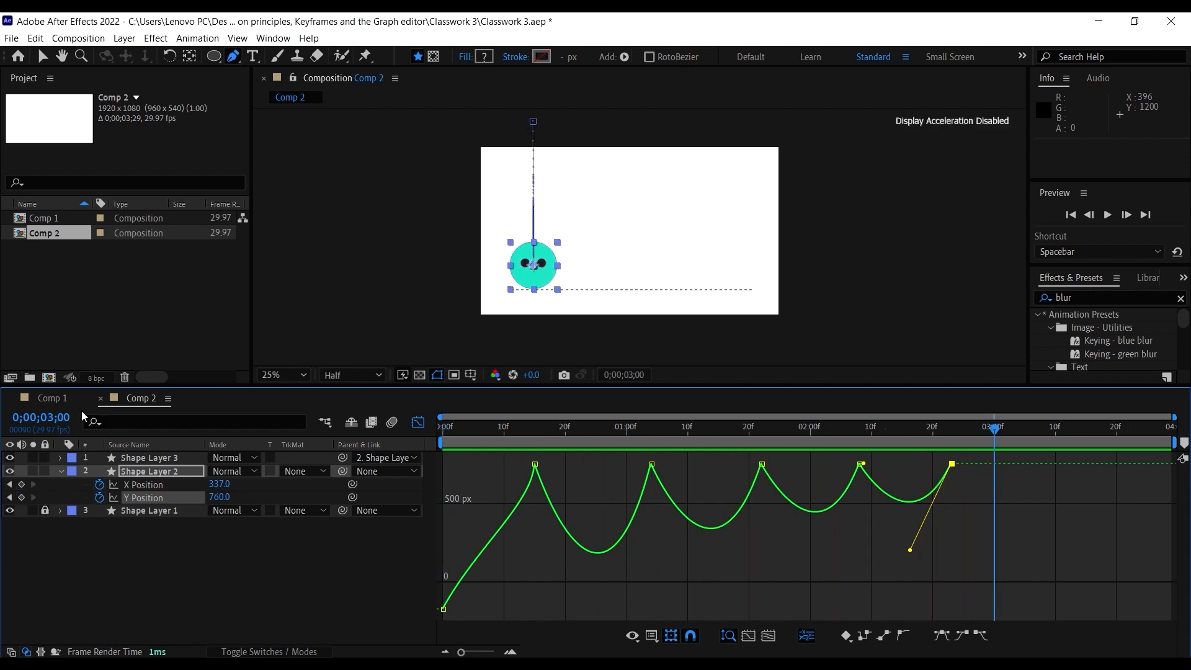
click(52, 399)
click(466, 426)
key(space)
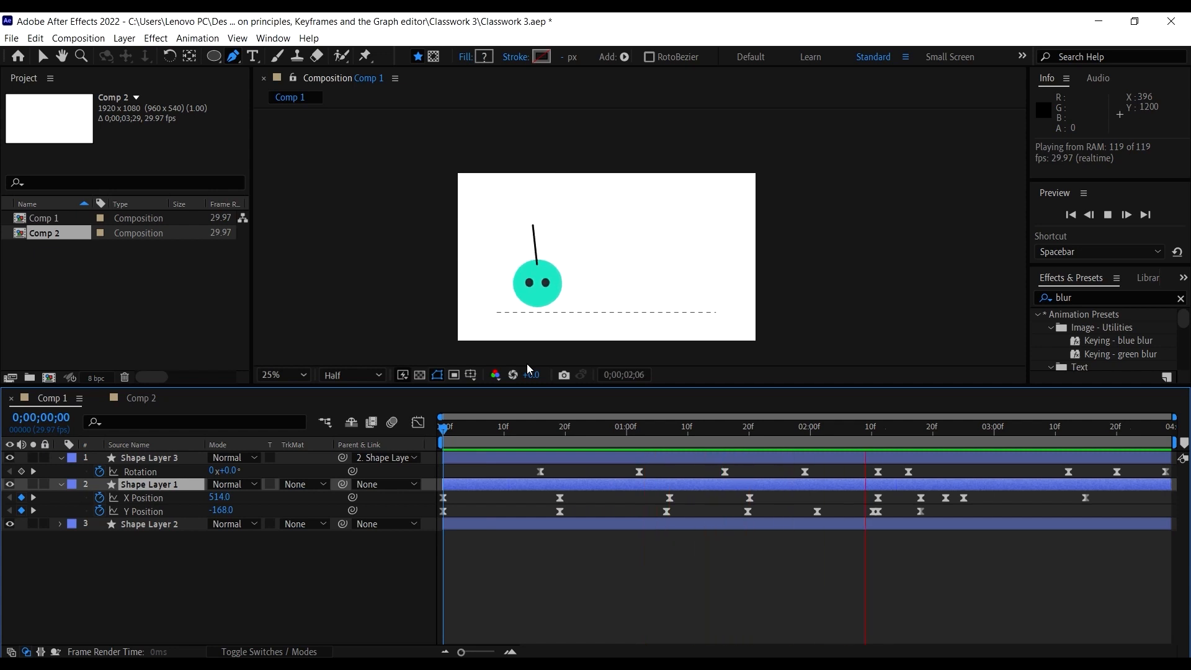
key(space)
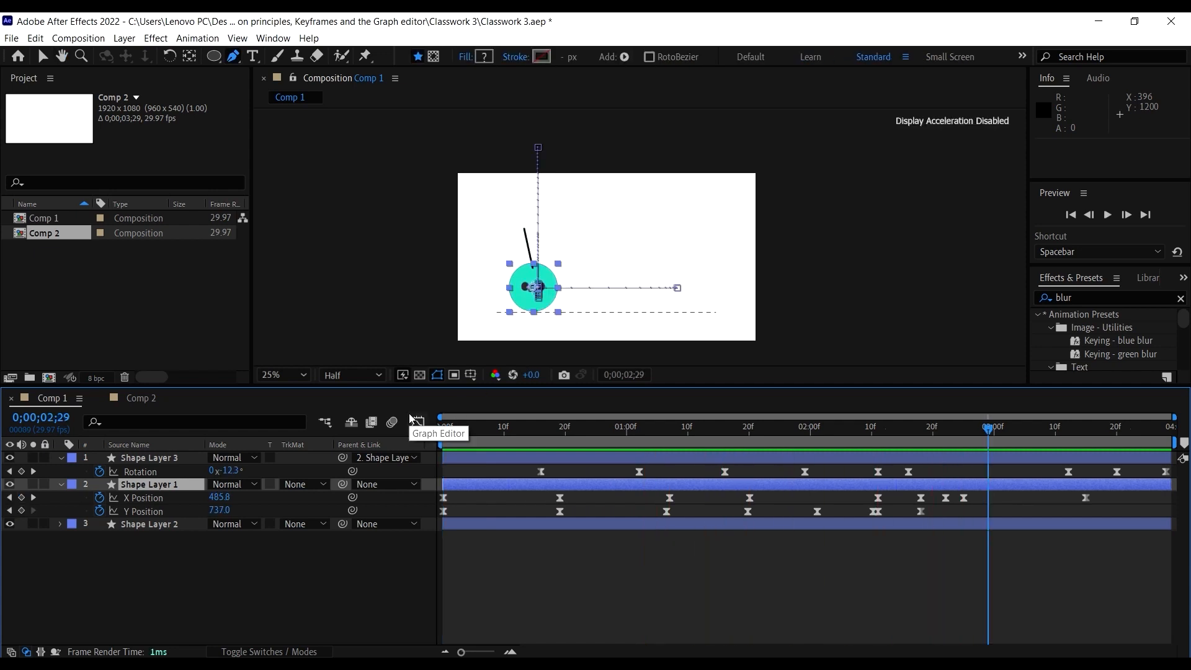
click(144, 397)
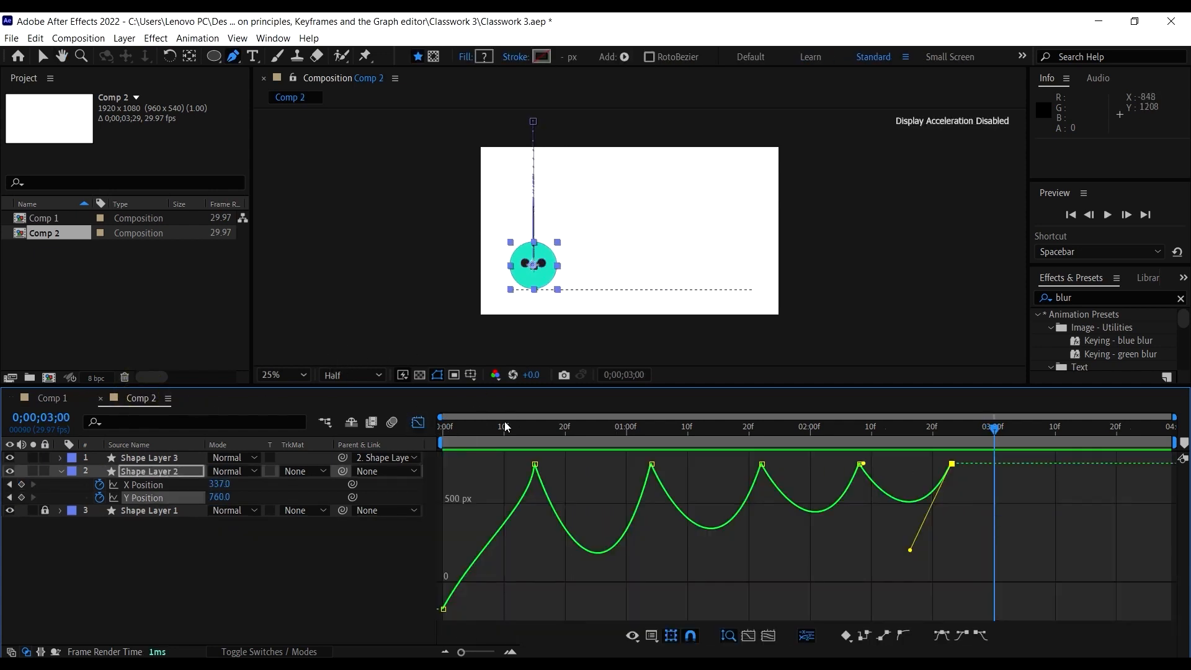
click(42, 399)
drag(793, 438, 481, 443)
key(space)
key(space)
click(142, 399)
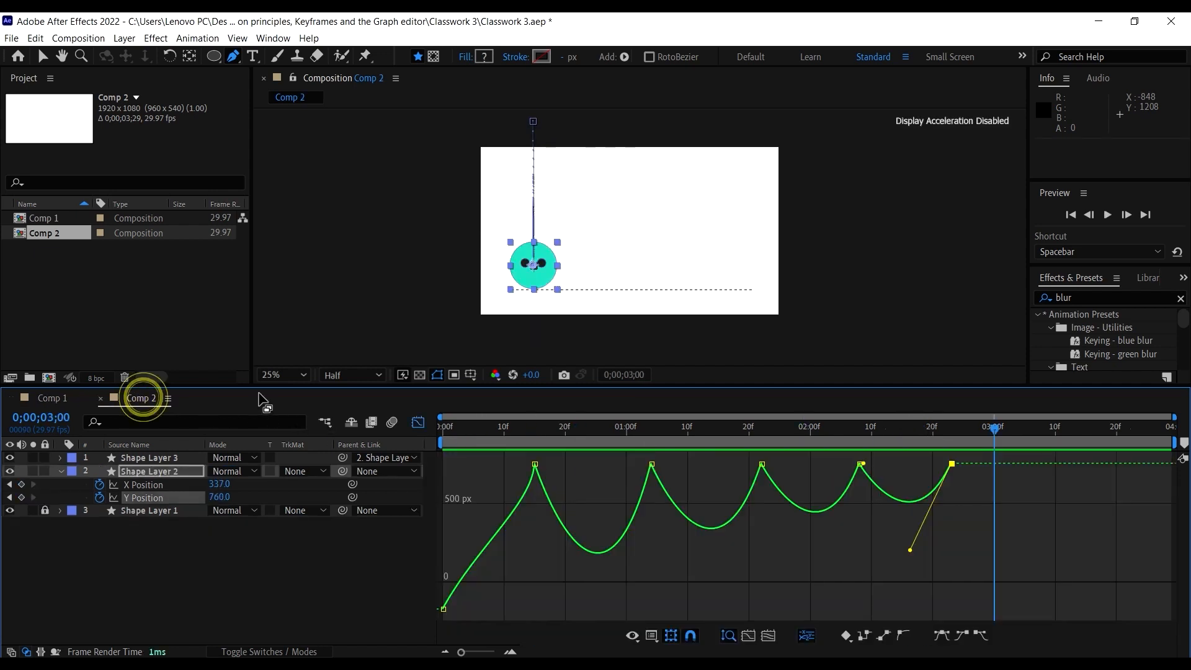
Step: Move the last Y Position keyframe to 0;00;02;15 and lengthen its incoming handle to shape the final bounce
mouse_move(903, 440)
mouse_down()
mouse_move(762, 433)
mouse_move(921, 435)
mouse_move(905, 439)
mouse_up()
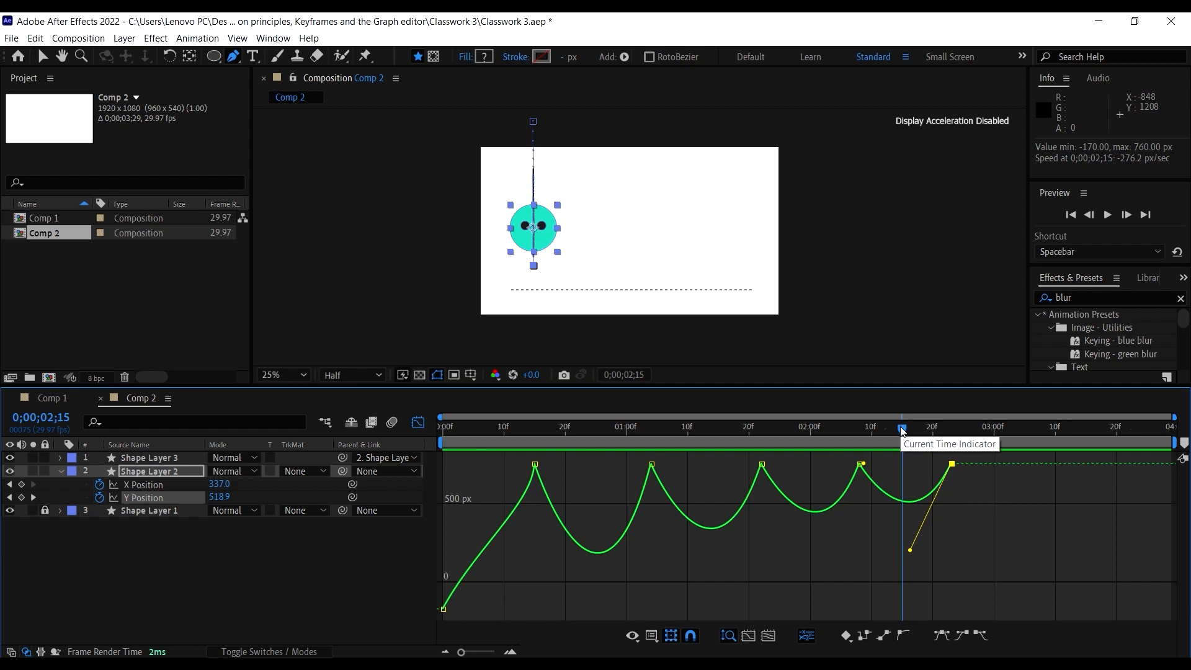
click(42, 56)
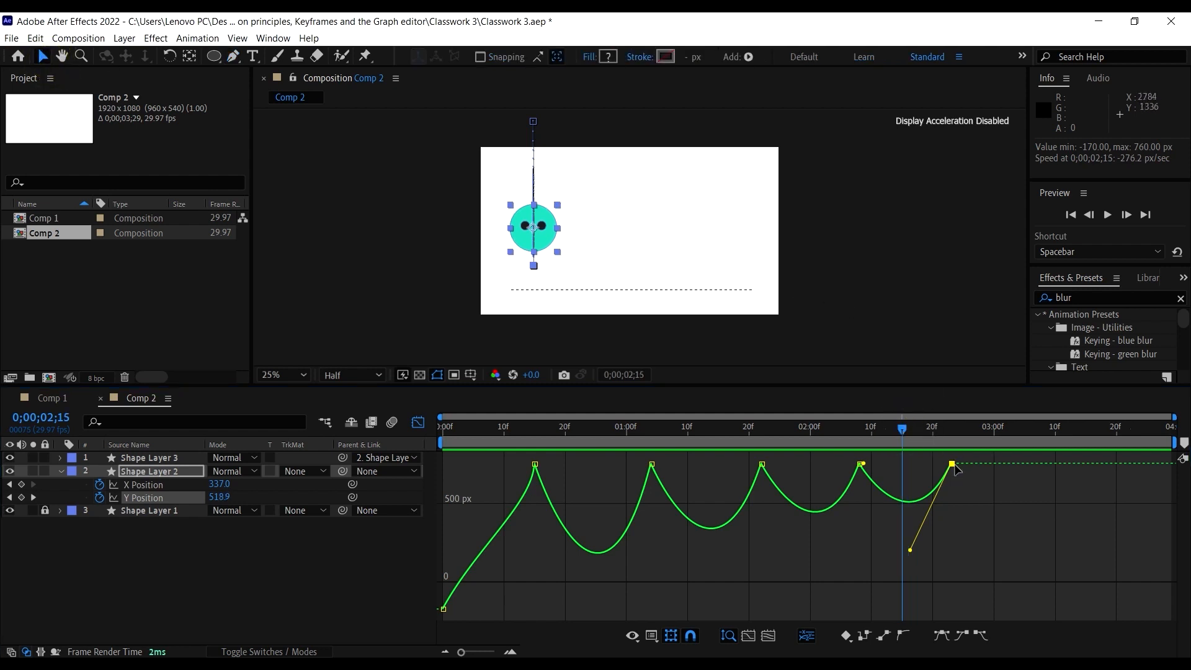
drag(956, 468, 905, 465)
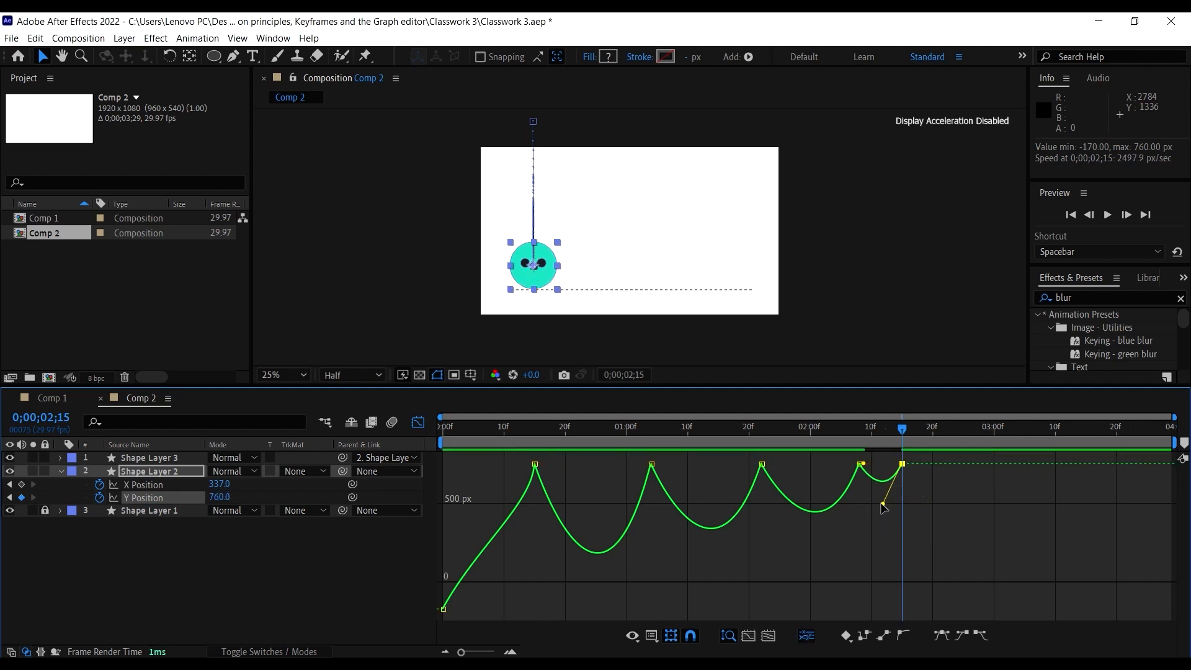
drag(885, 508, 883, 538)
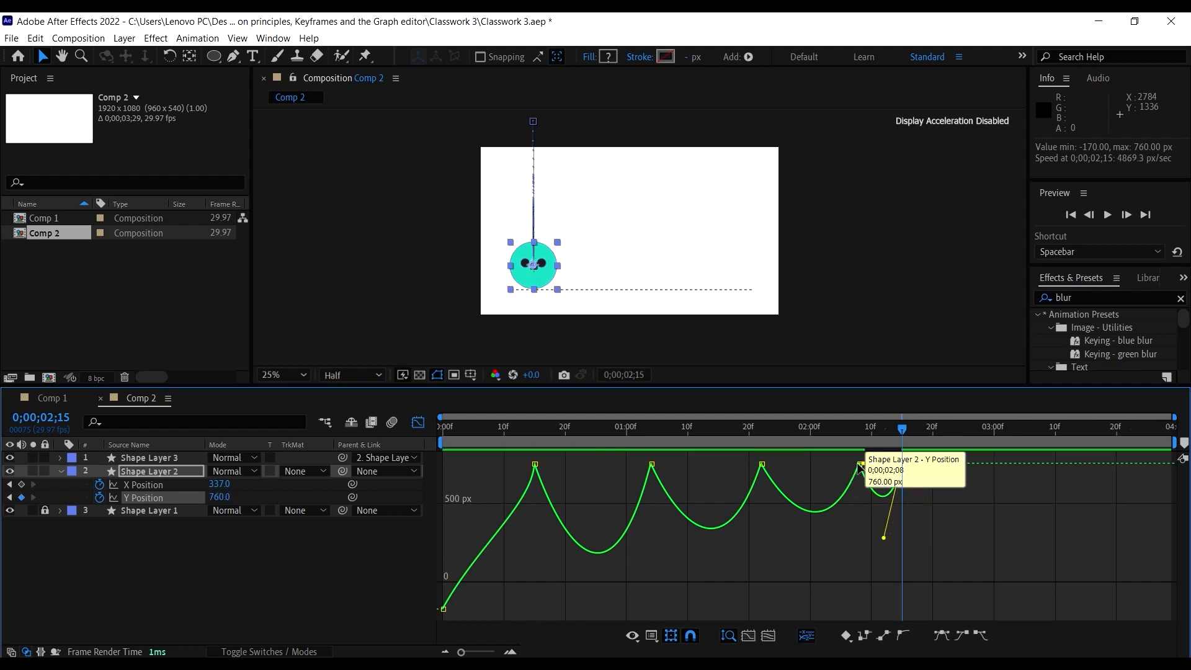
Step: Move the keyframe at 0;00;02;08 to about 0;00;02;06, adjusting handles to raise the bounce before it and lower the final one
drag(860, 465, 848, 464)
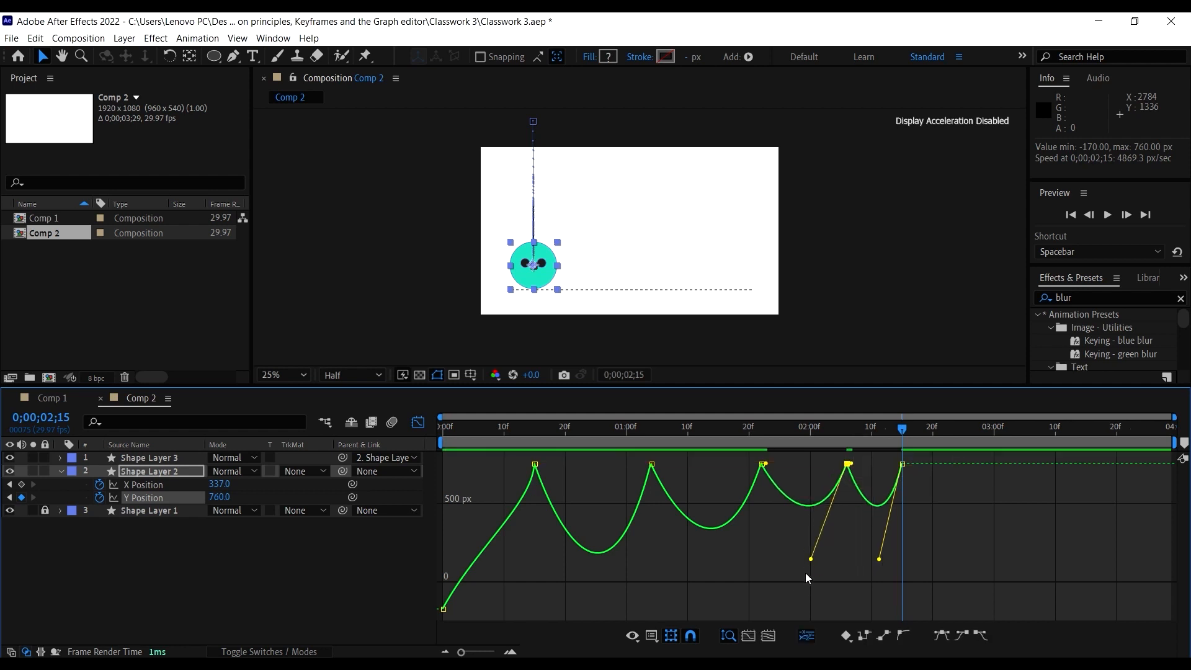
drag(811, 560, 809, 573)
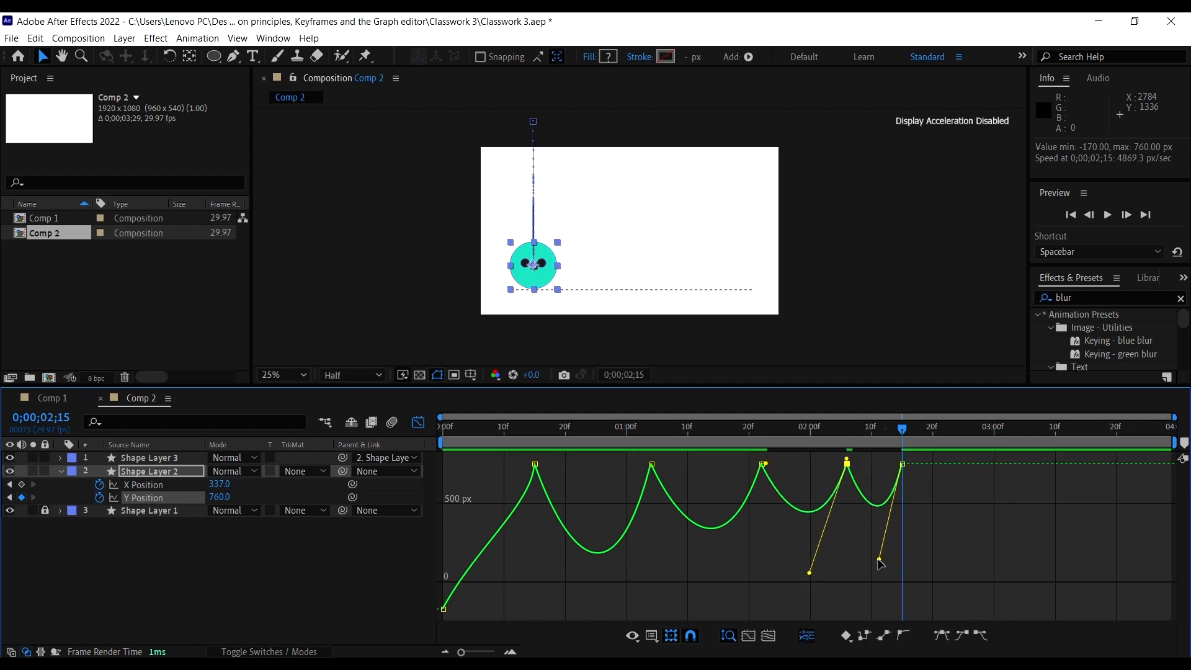
drag(880, 561, 882, 529)
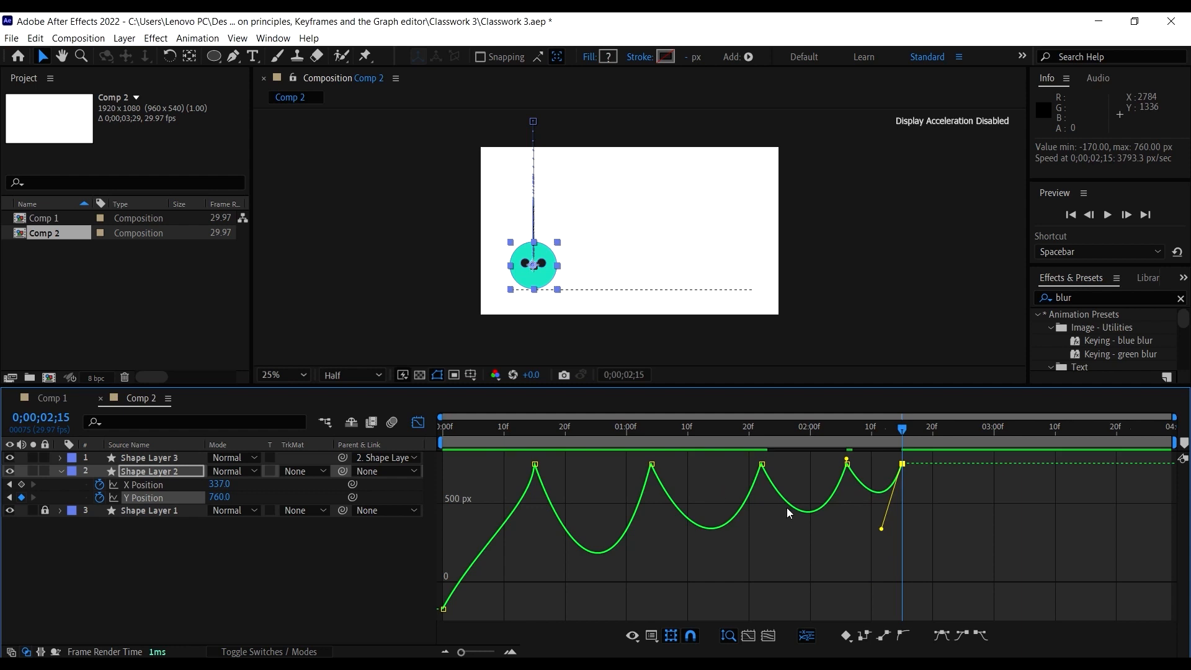
Step: Move the keyframe at 0;00;01;22 to about 0;00;01;20, preview the bounces, and shorten the last keyframe's handle to lower the final bounce
drag(797, 539, 577, 456)
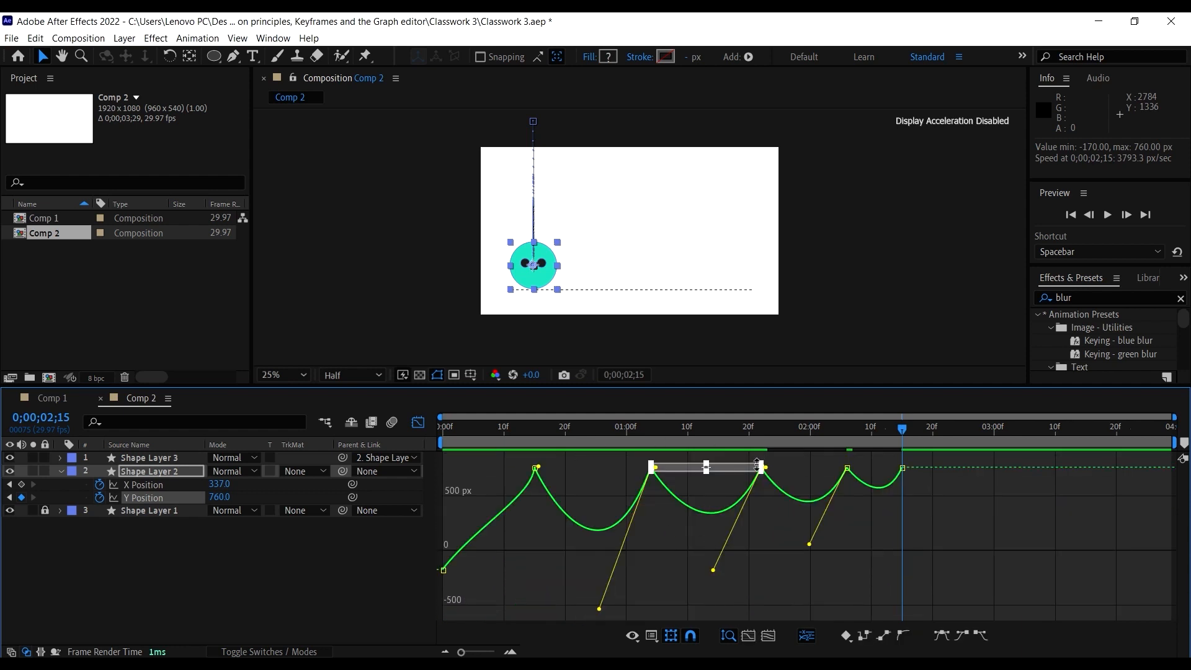
drag(763, 466, 752, 471)
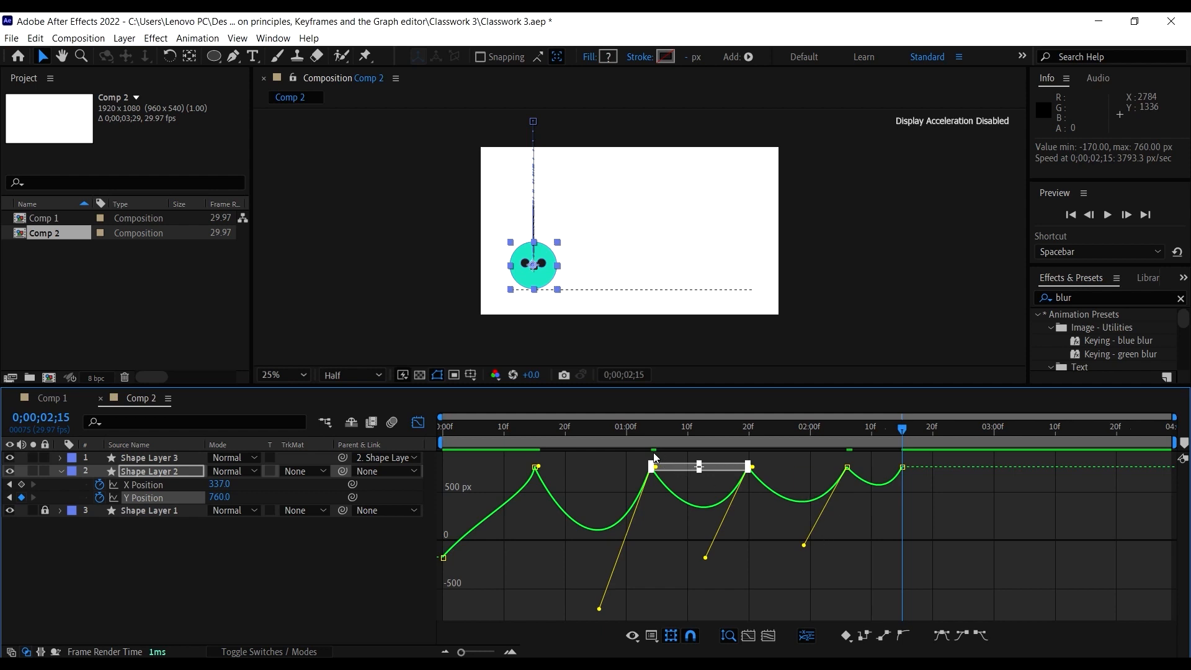
key(space)
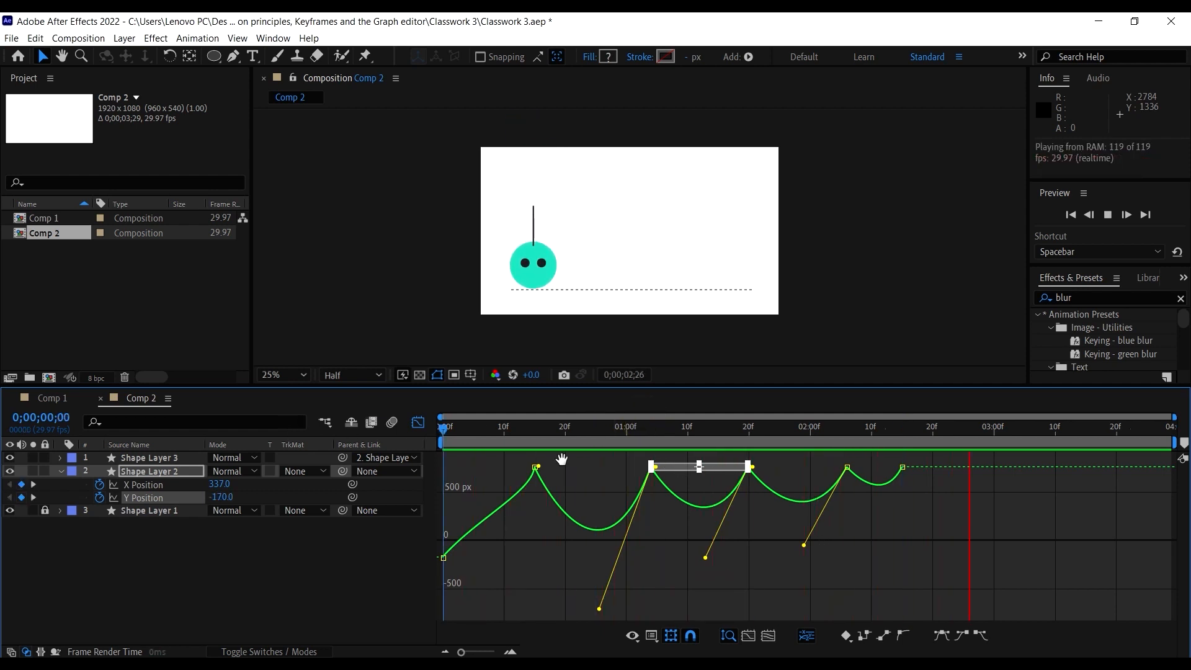
key(space)
drag(872, 456, 870, 493)
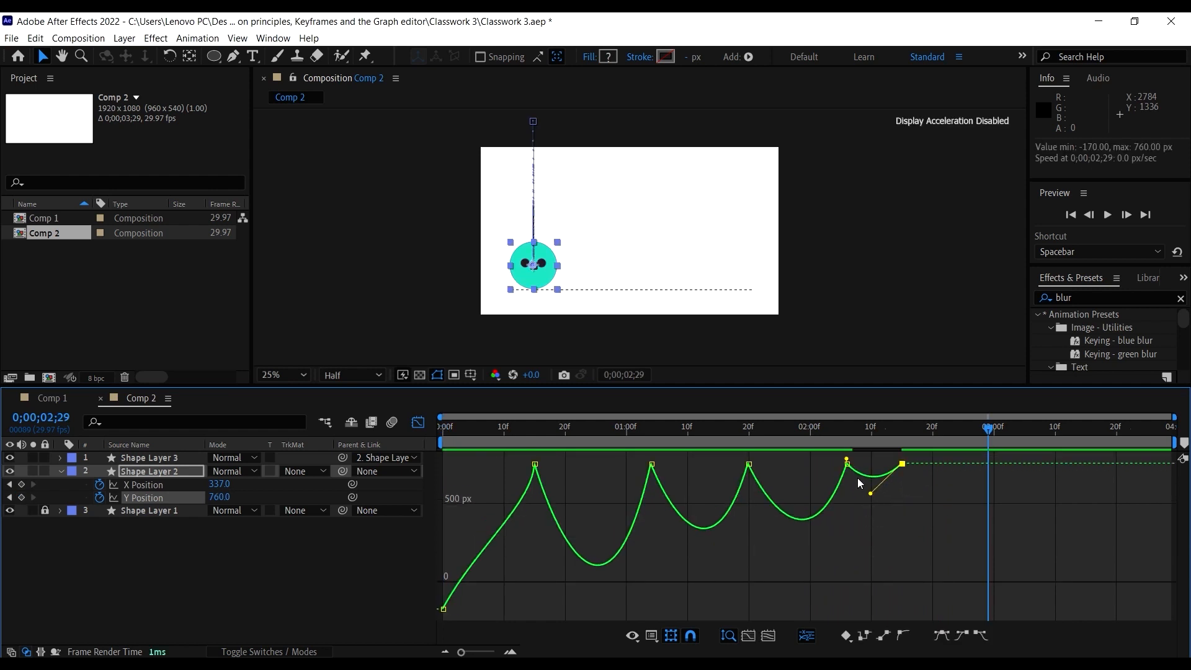
Step: Shorten the incoming handle at 0;00;02;06 to lower the preceding bounce, fine-tune the one at 0;00;01;20, and preview the animation
click(844, 547)
drag(831, 455, 848, 496)
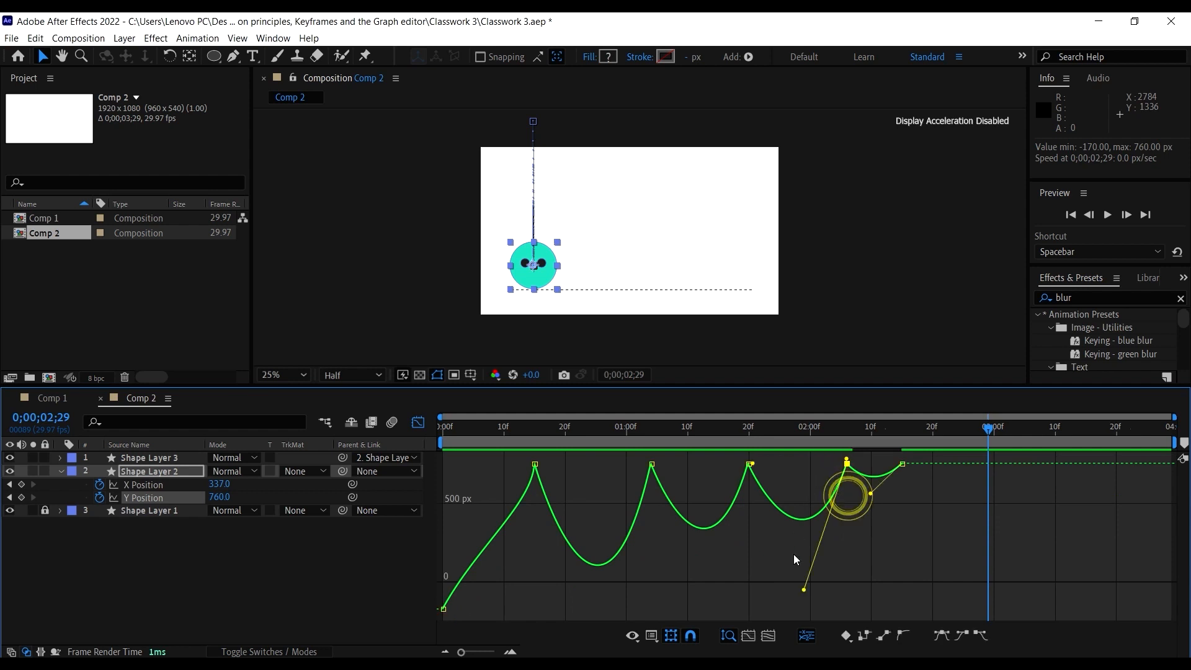
drag(804, 590, 707, 447)
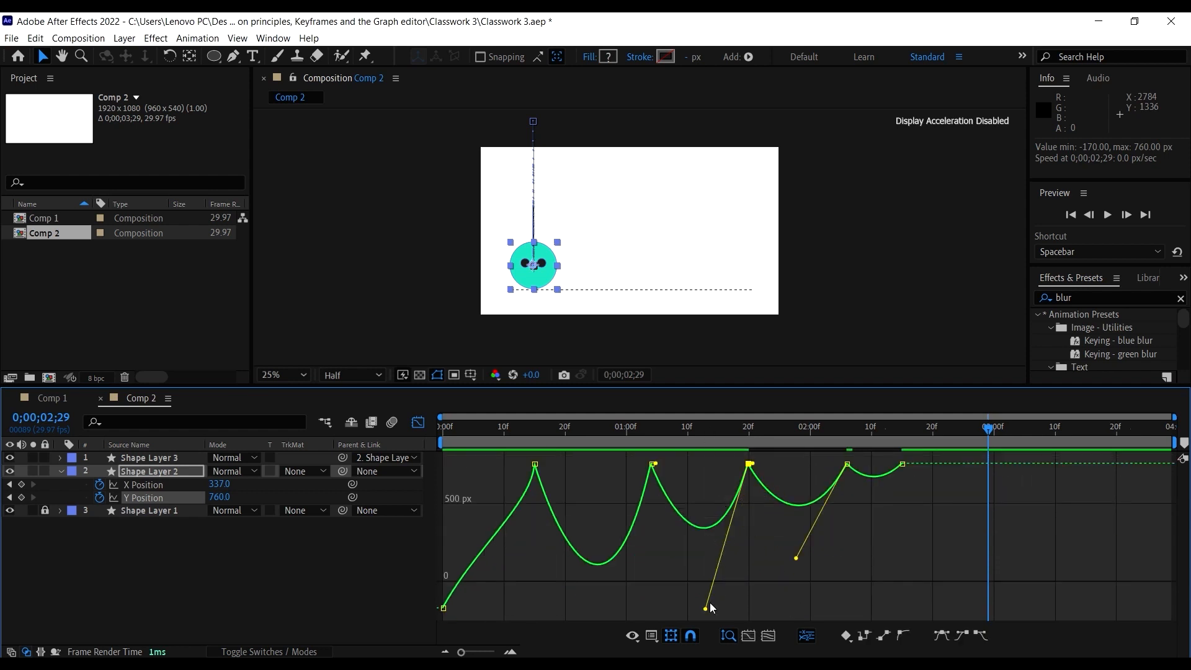
drag(706, 609, 700, 608)
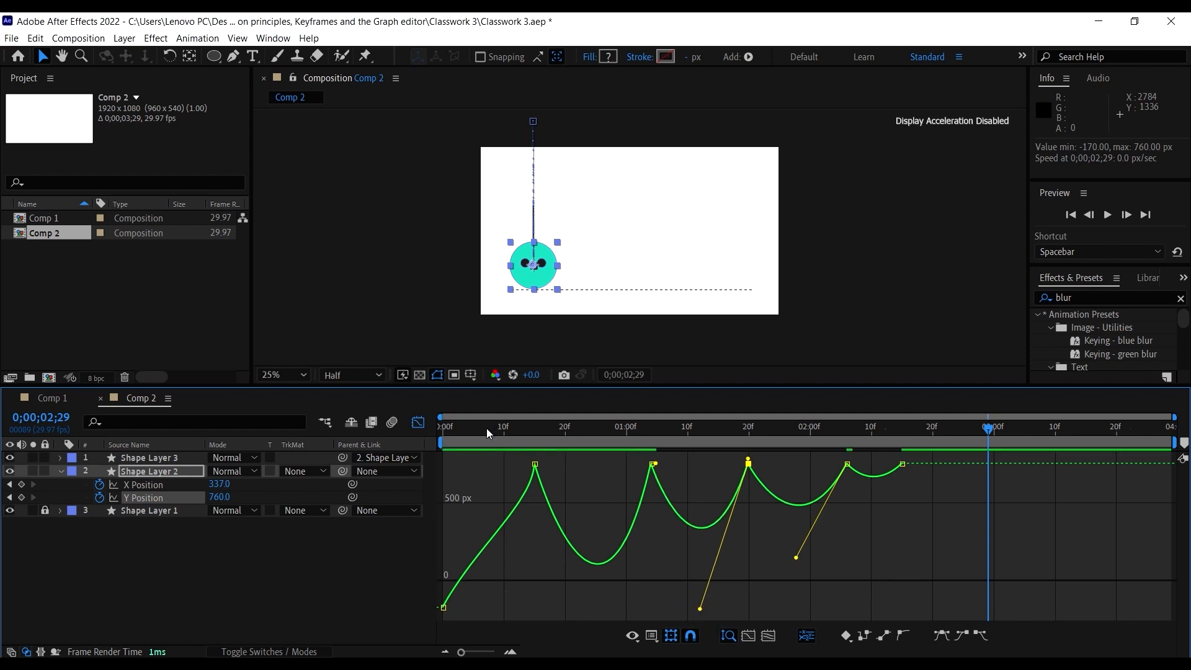
drag(487, 428, 442, 428)
key(space)
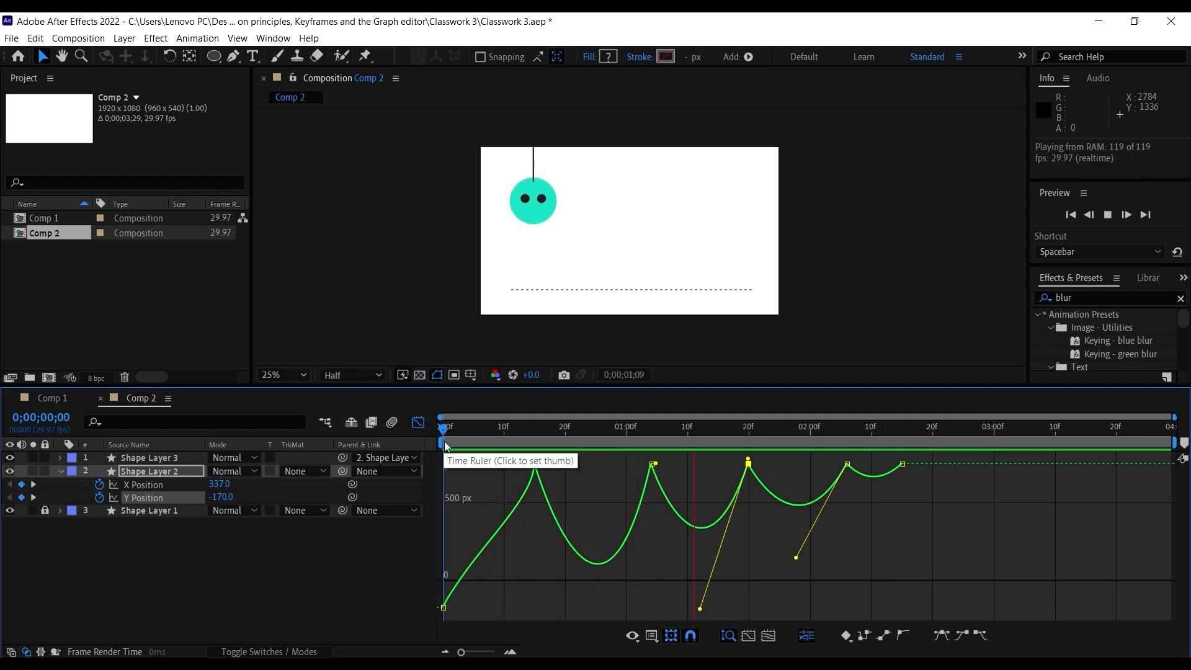
key(space)
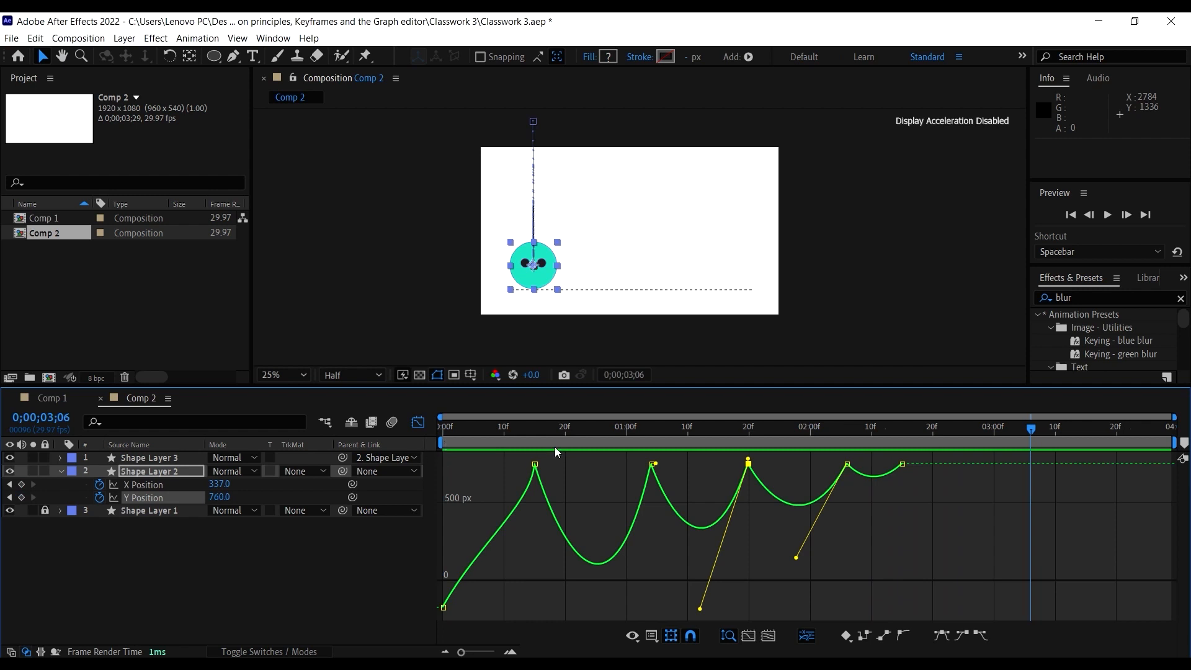
Step: Close the Graph Editor, collapse Shape Layer 2's properties and preview the bounces from the start
click(425, 427)
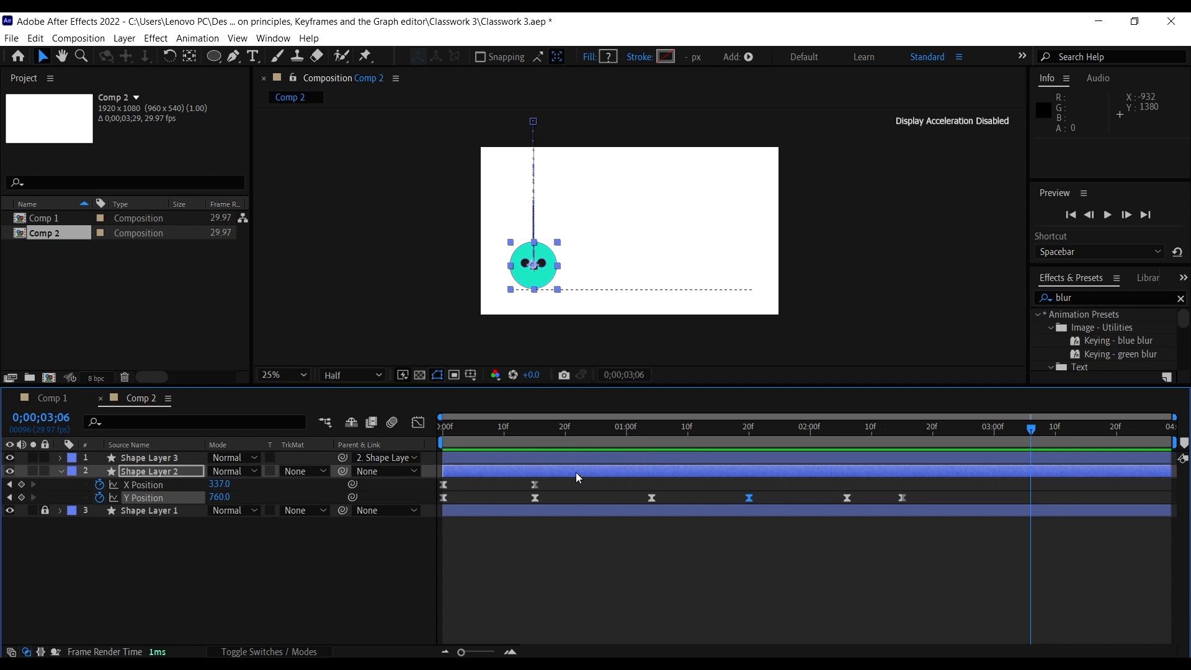
key(Home)
click(418, 422)
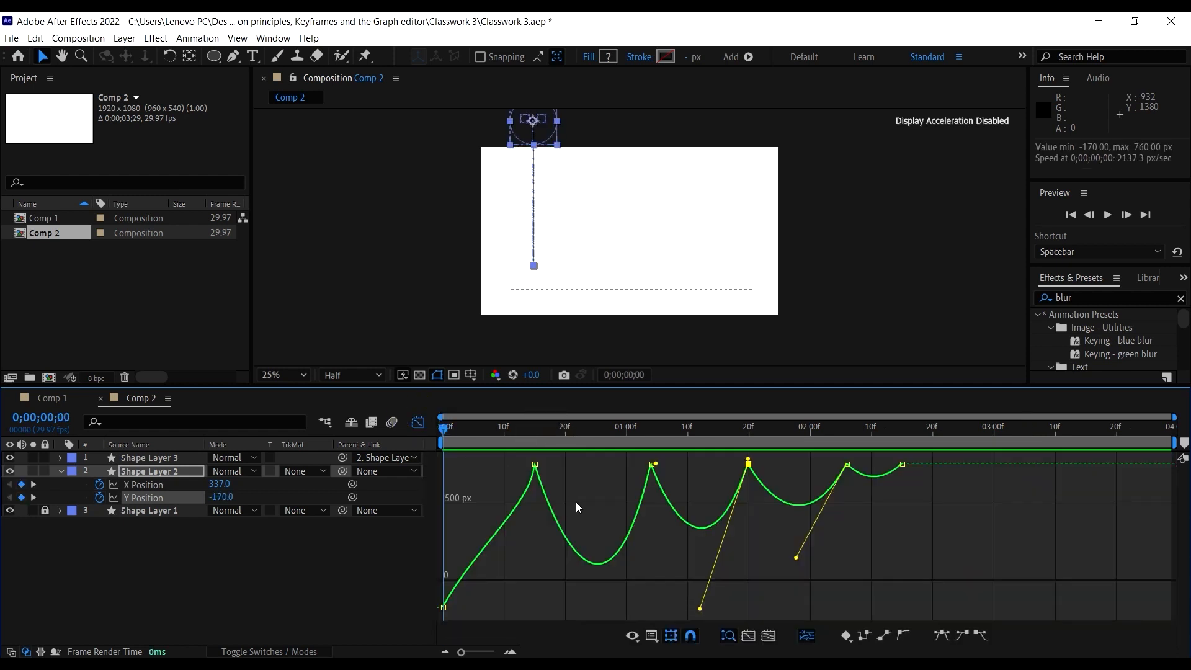
click(418, 423)
drag(534, 433, 402, 445)
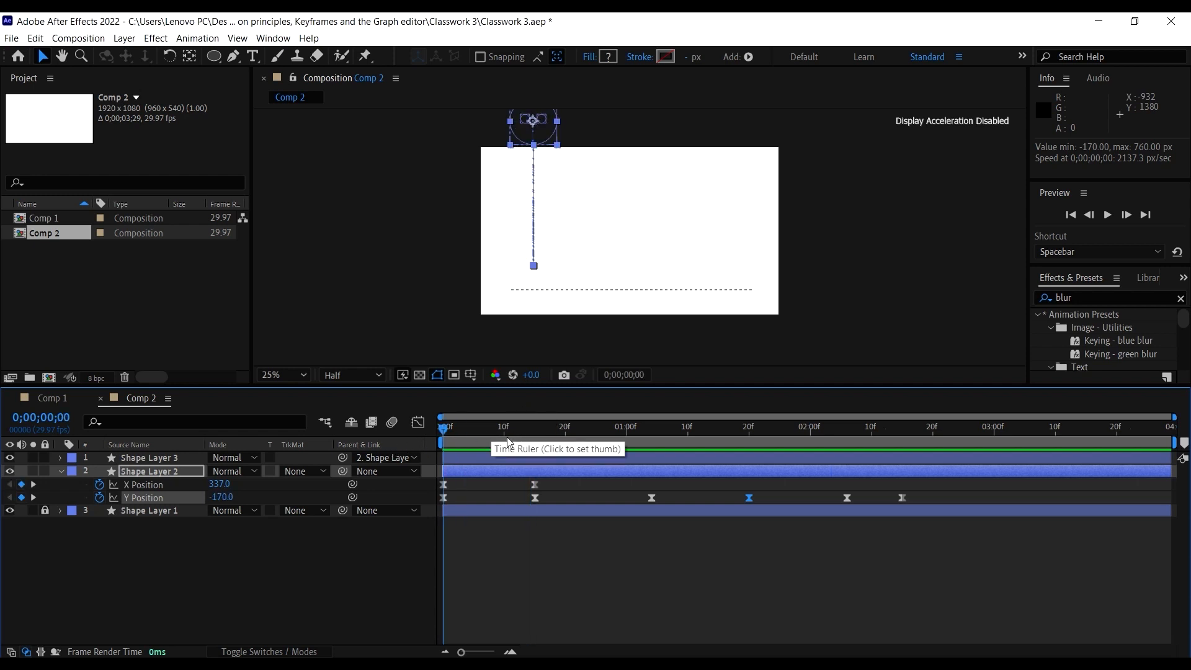
click(60, 471)
key(space)
key(space)
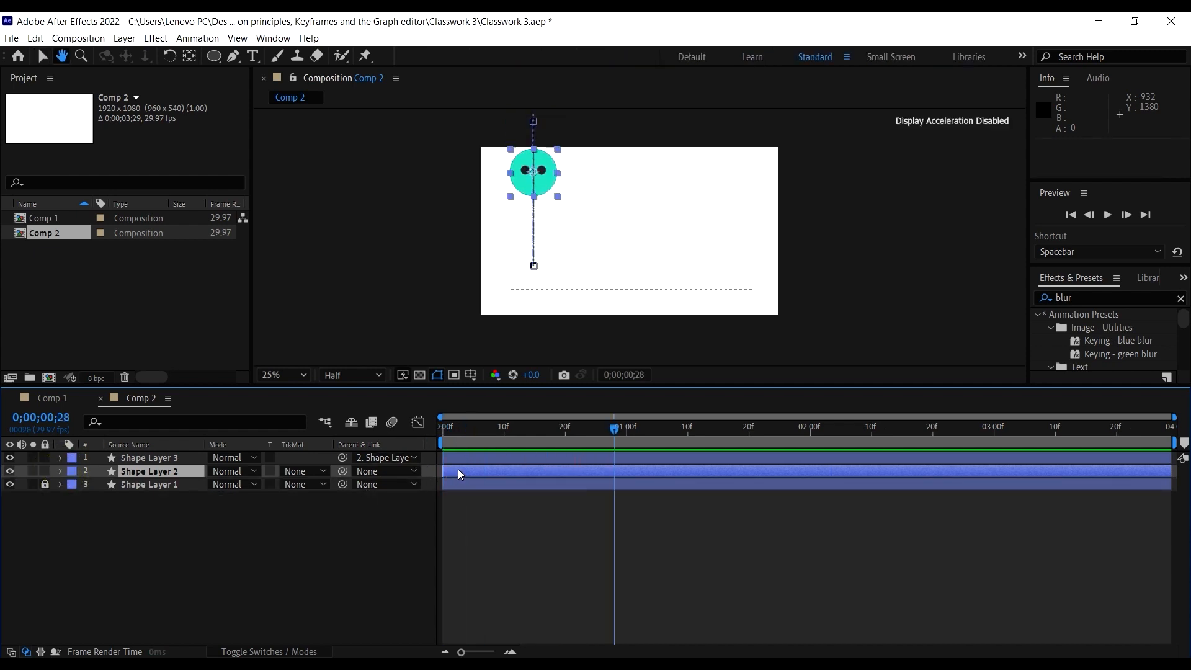
Step: Reveal Shape Layer 2's Scale property and unlink its horizontal and vertical proportions
click(466, 471)
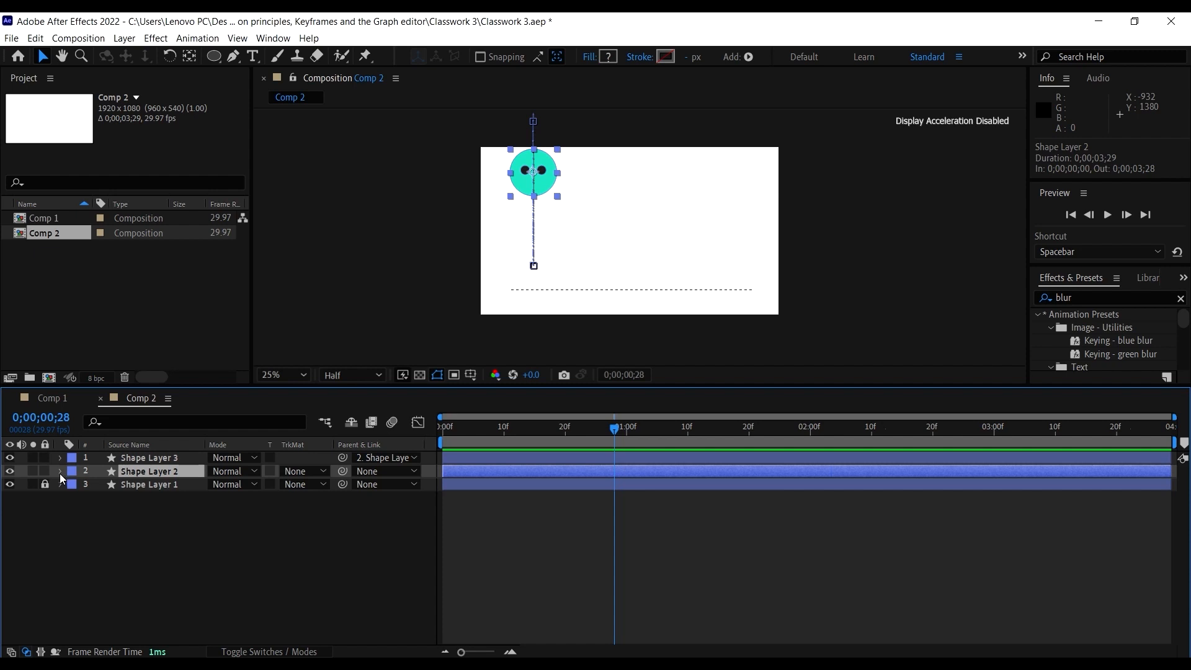
key(s)
drag(543, 435, 397, 453)
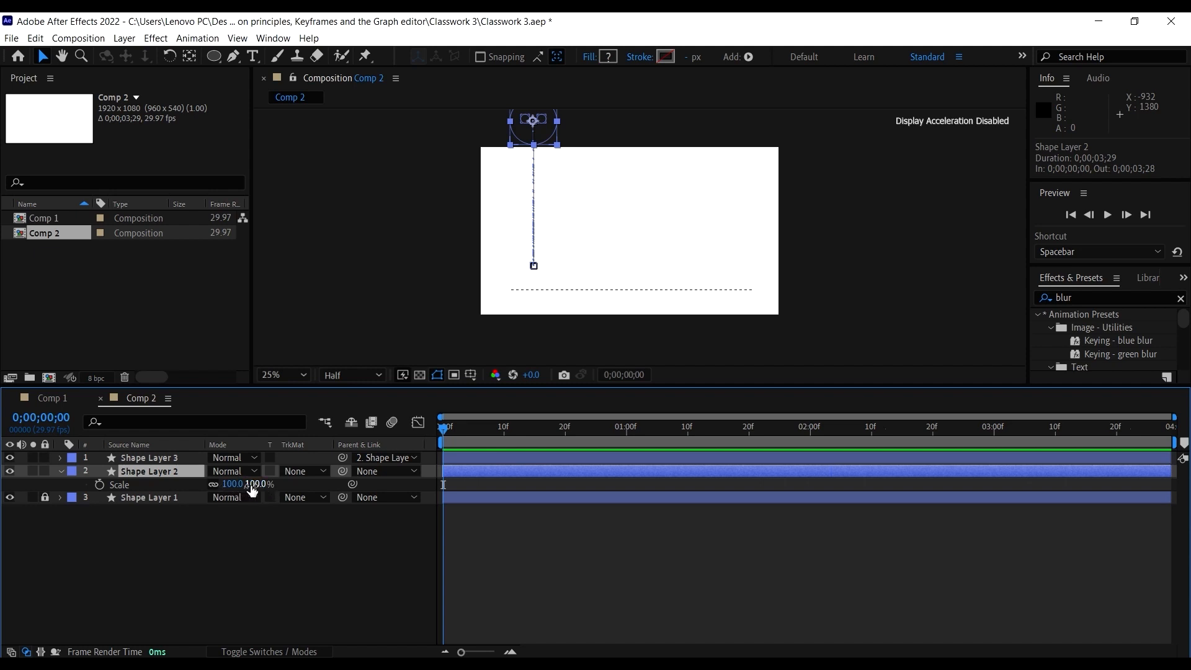
key(space)
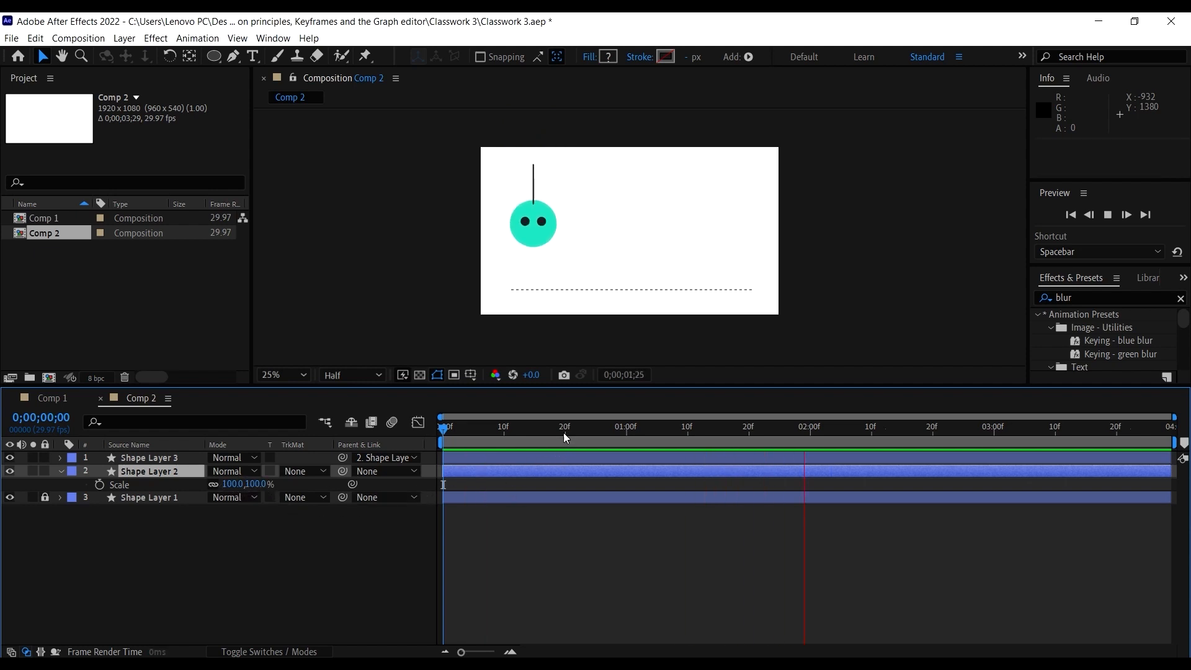
key(space)
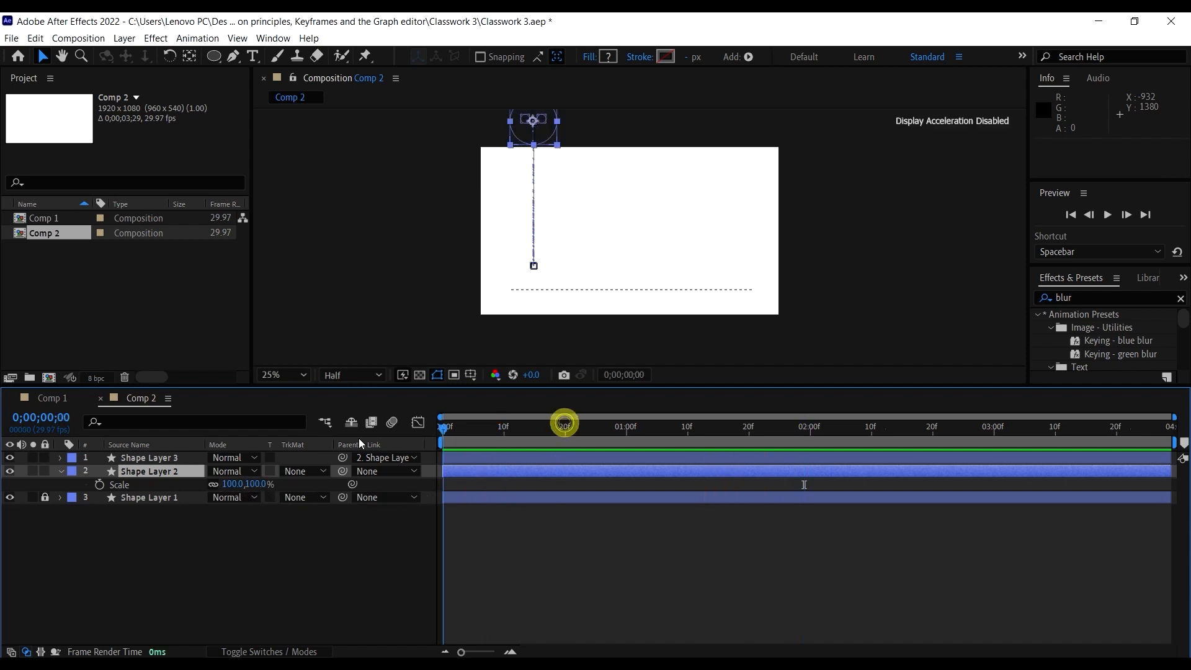
click(213, 485)
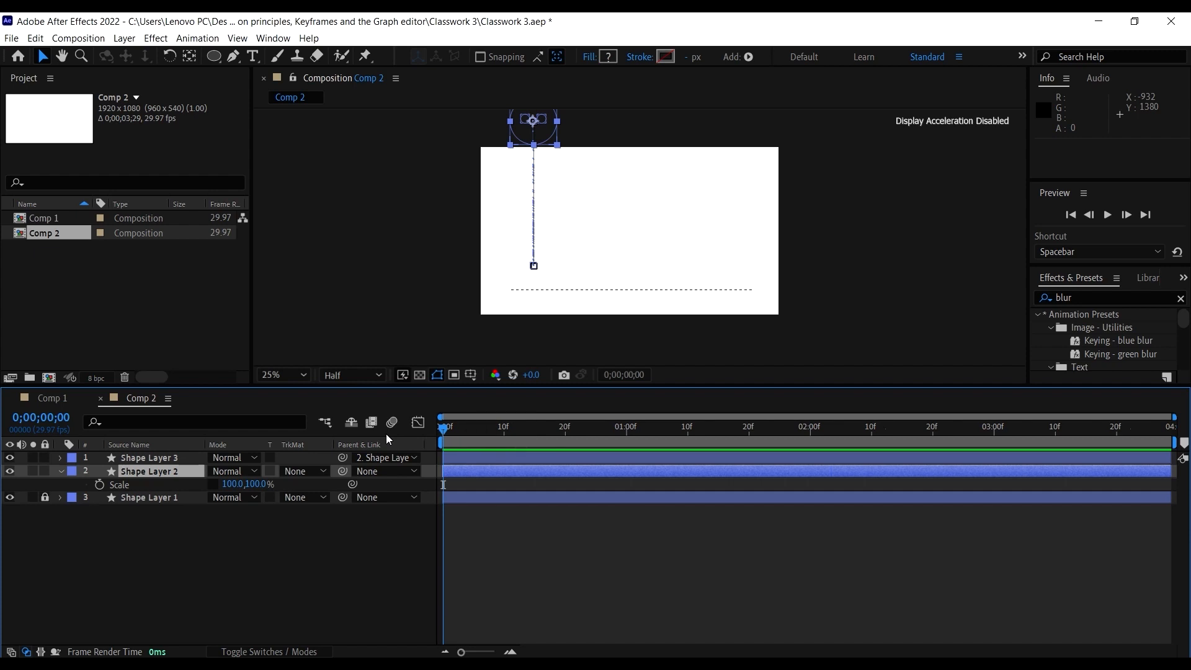
Step: Replay the ball's drop and bounces, and examine the start of the fall
key(space)
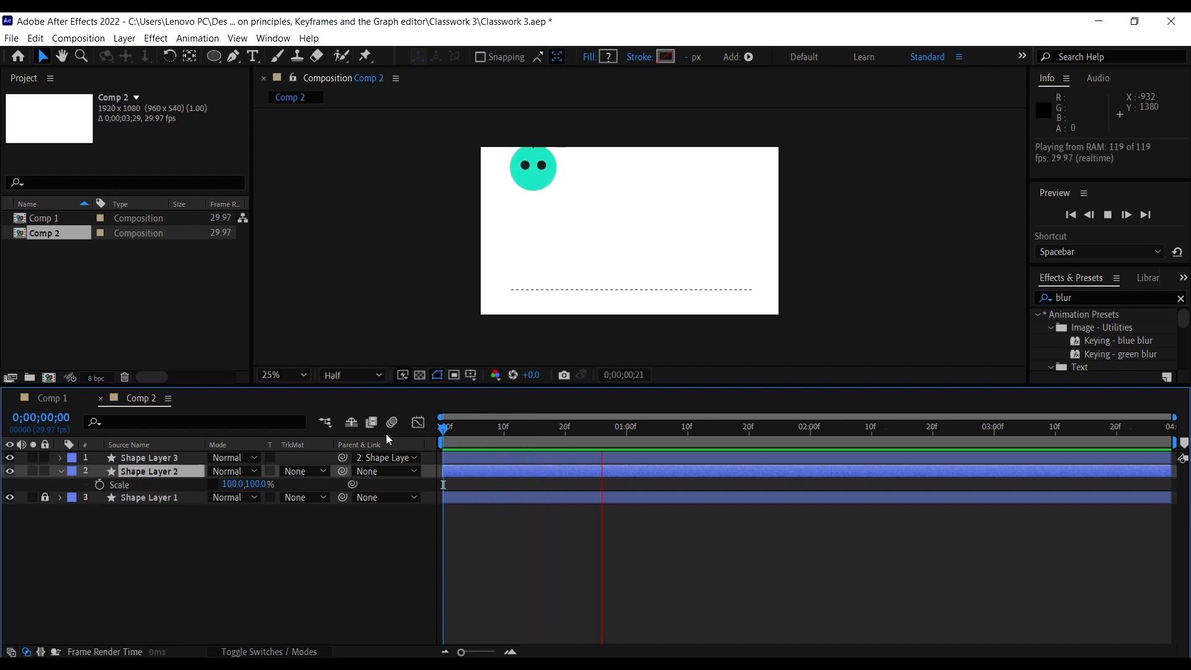
key(space)
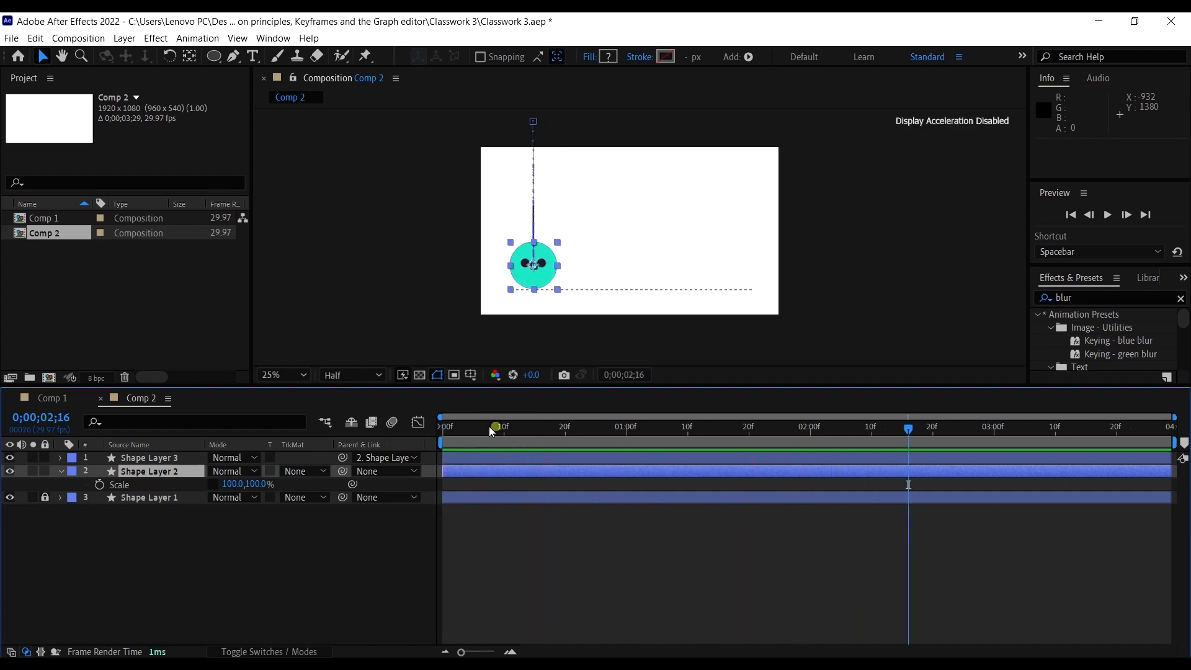
drag(494, 427, 407, 435)
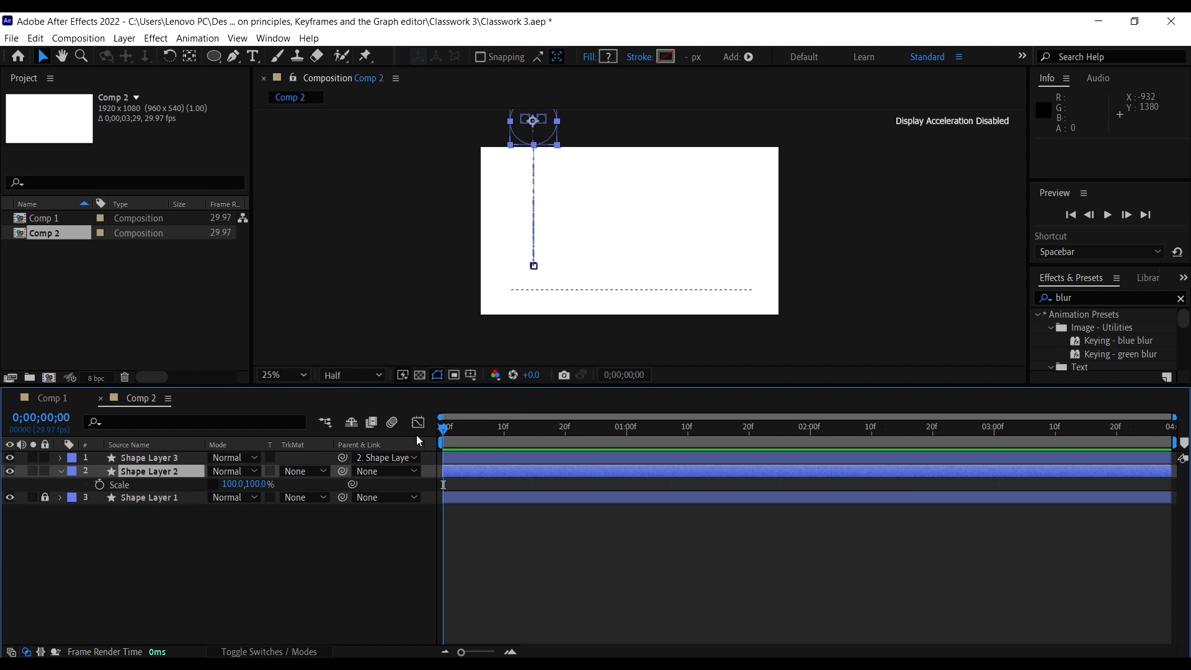
drag(488, 428, 429, 435)
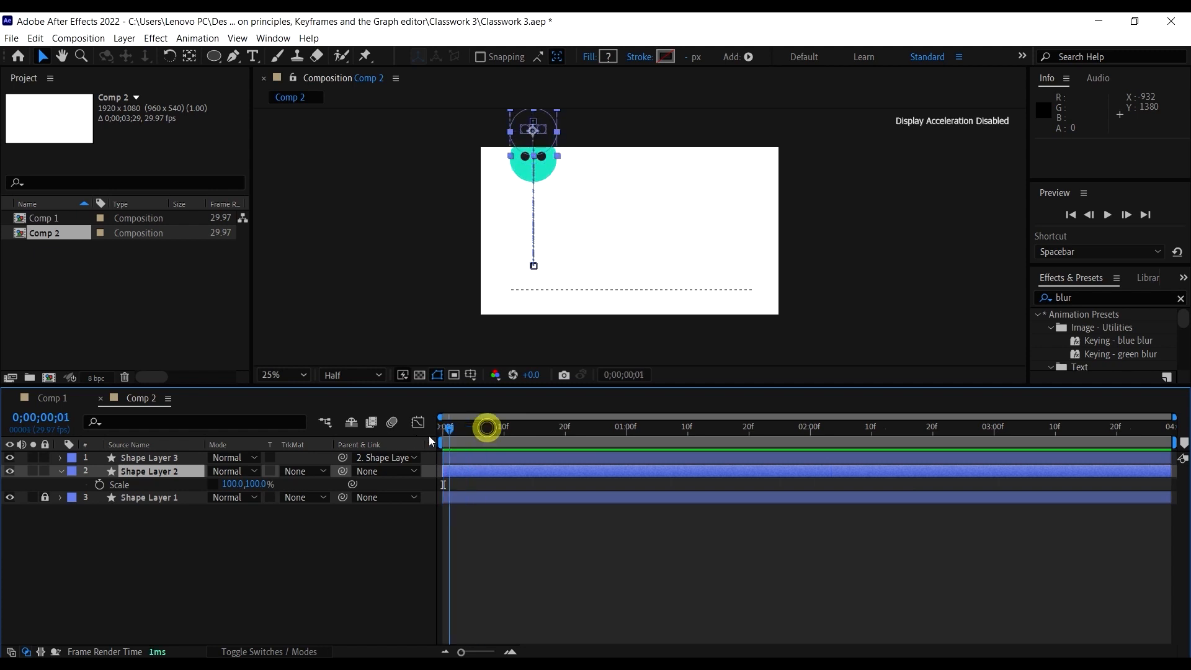
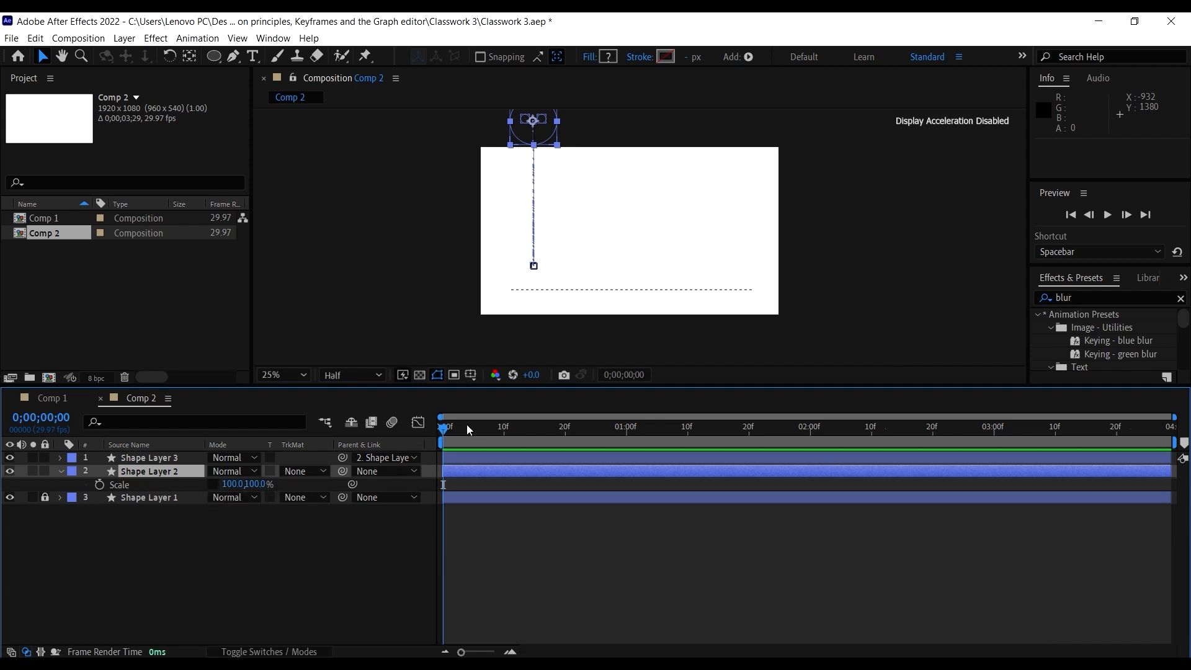
Step: Set a starting Scale keyframe of 100, 100% for Shape Layer 2 at 0;00;00;00
drag(443, 427, 412, 464)
click(239, 484)
click(266, 485)
click(378, 530)
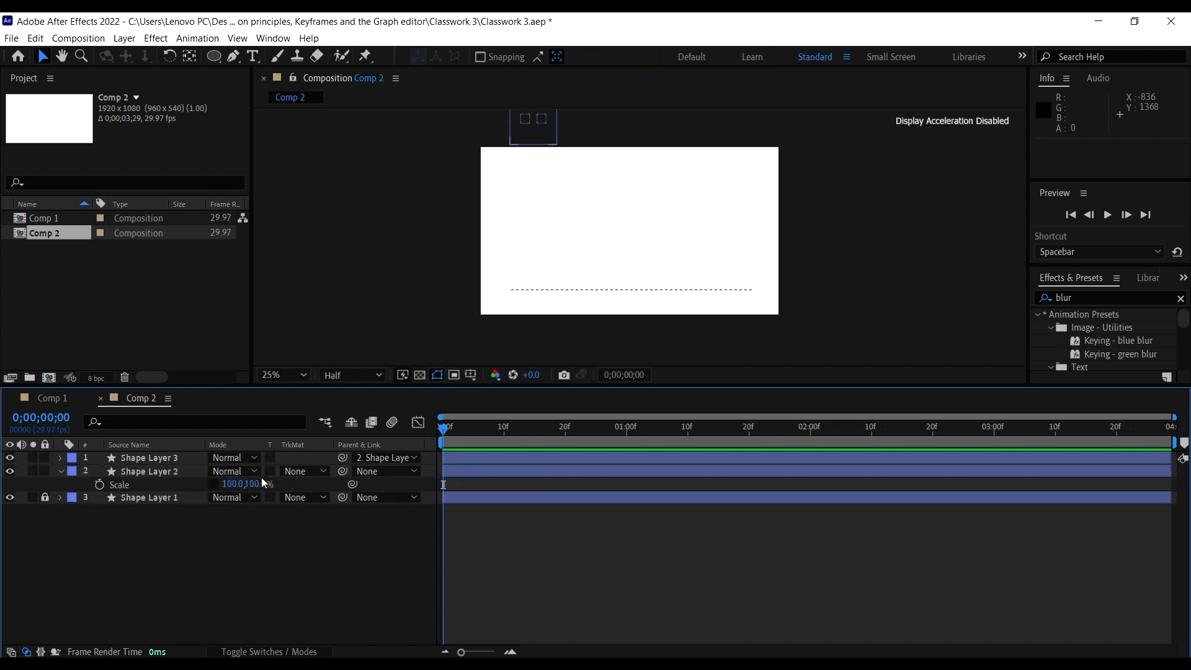
click(463, 434)
drag(450, 442, 443, 441)
click(100, 485)
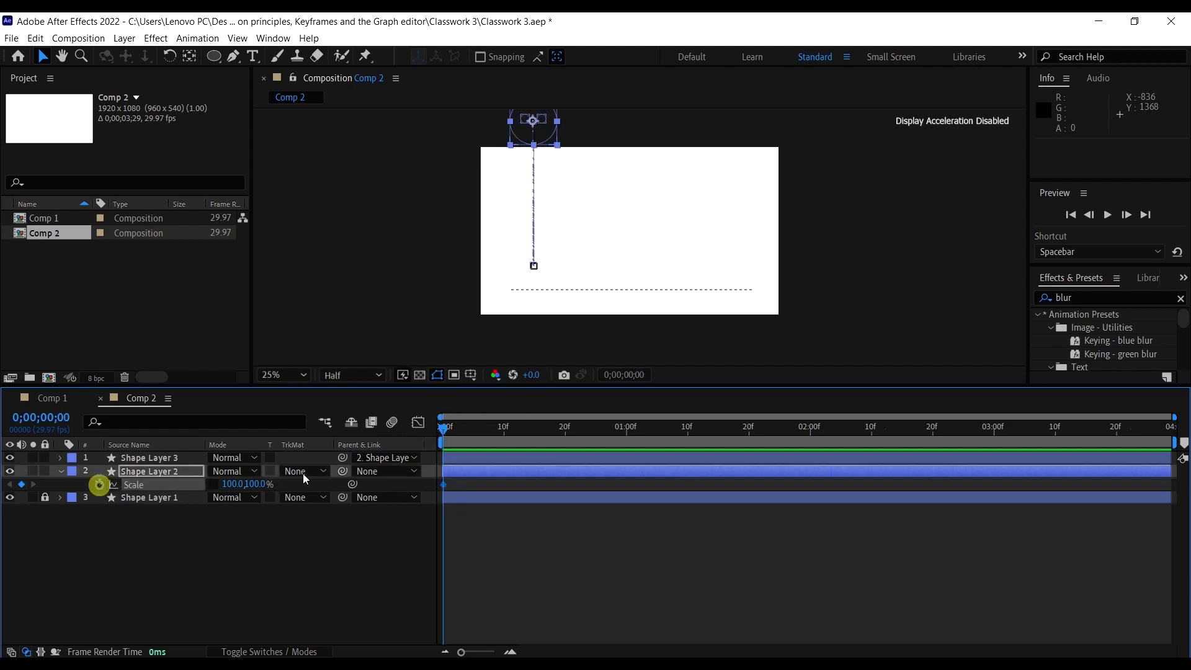
Step: Stretch Shape Layer 2 by keyframing its Scale at 80, 120% at 0;00;00;12, and preview the drop
drag(441, 426, 515, 449)
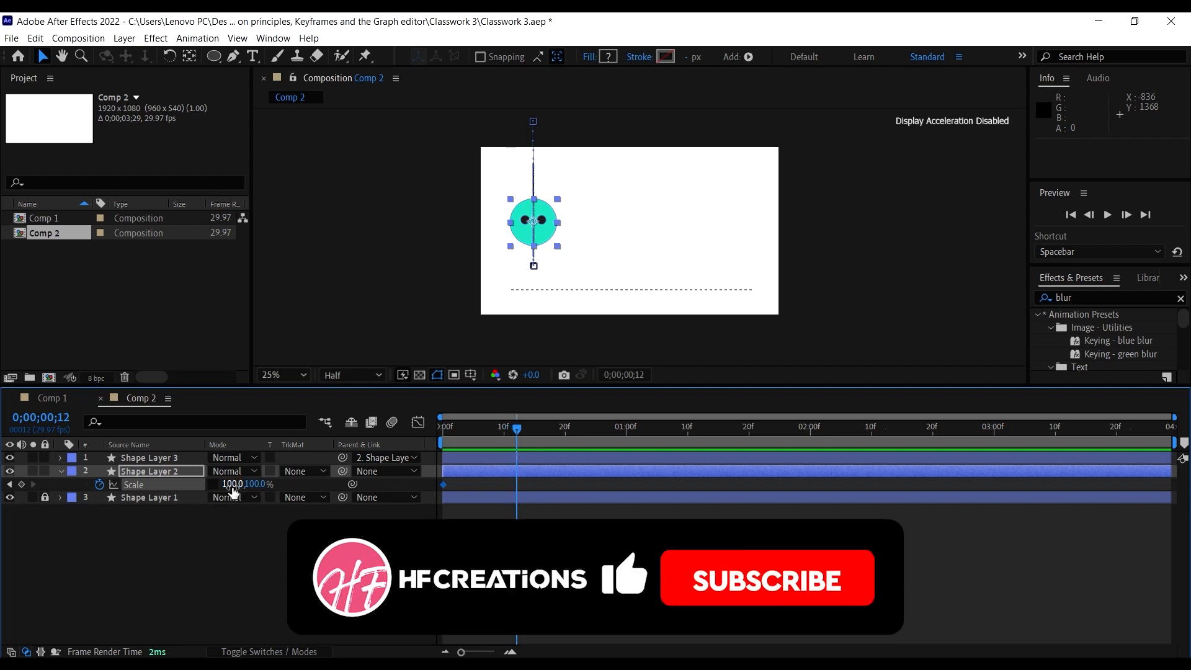
drag(232, 490, 234, 490)
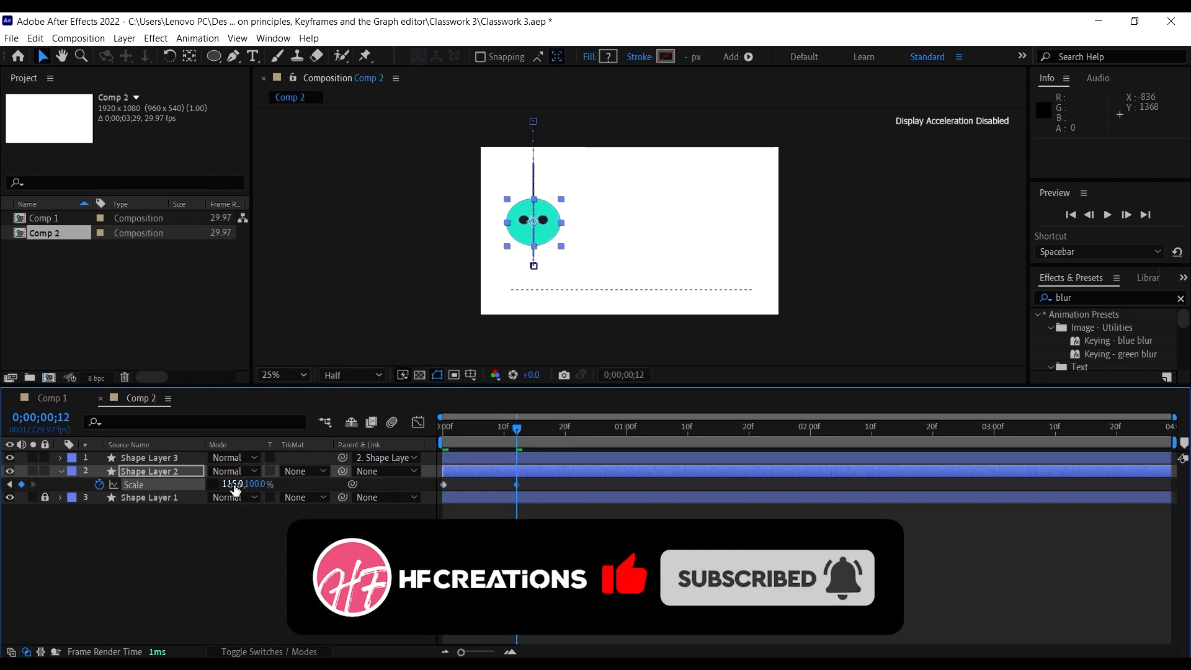
click(234, 490)
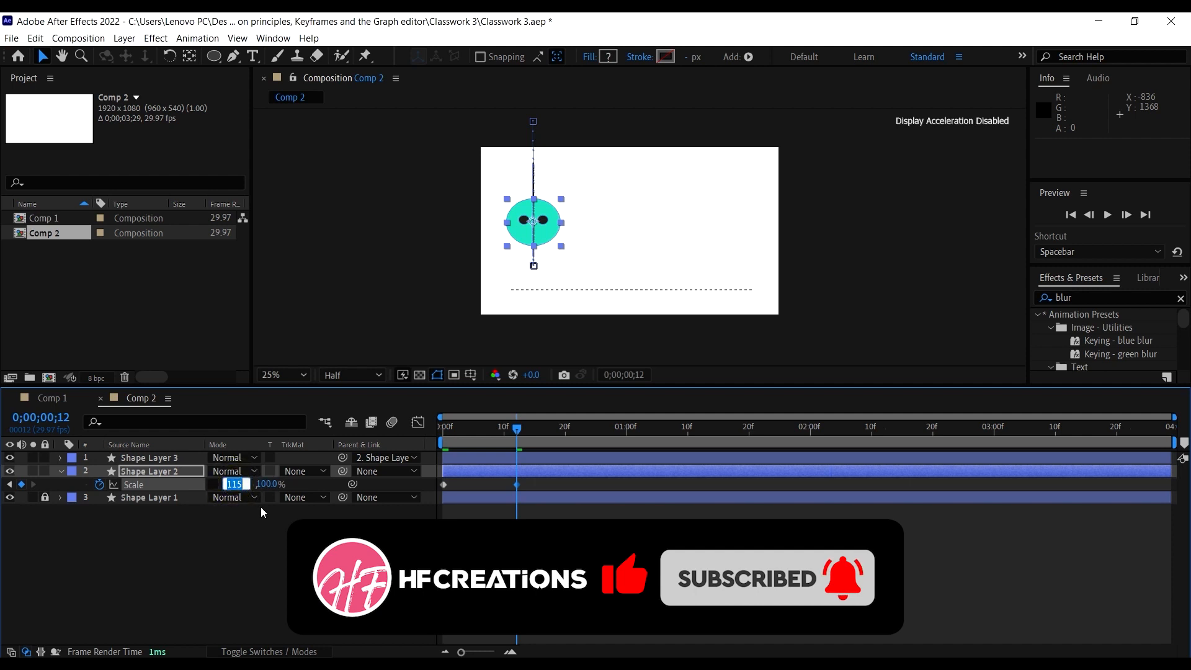
text(80)
key(Return)
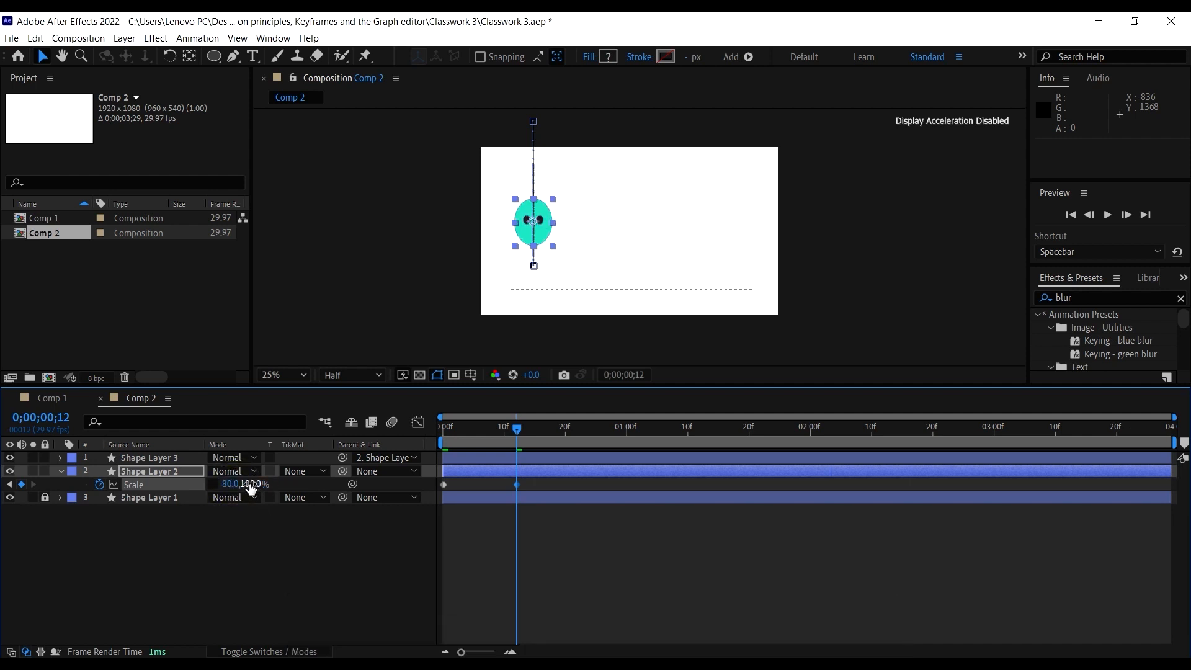
click(251, 485)
text(120)
key(Return)
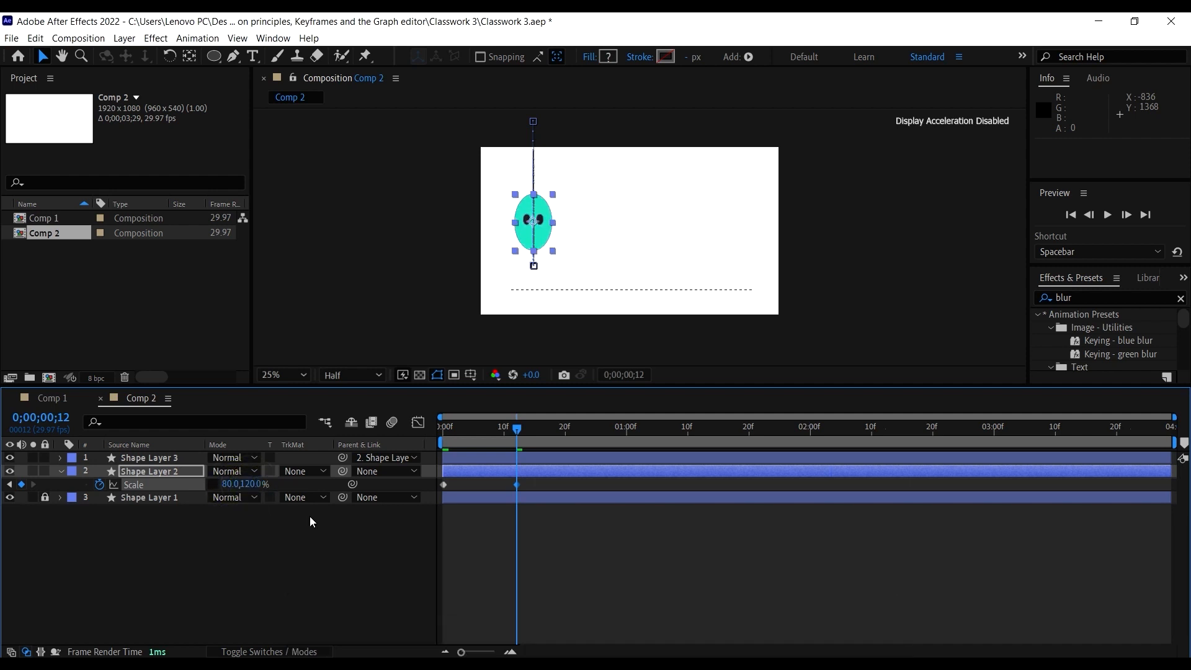
drag(493, 430, 405, 444)
key(space)
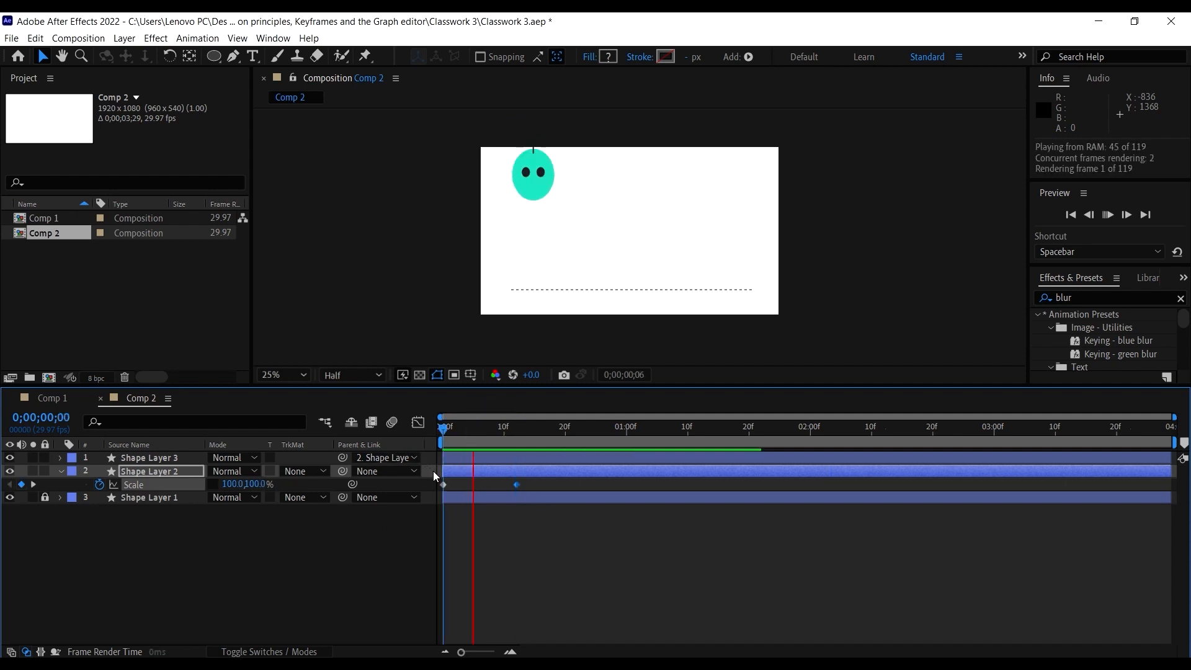
key(space)
Step: Squash Shape Layer 2 by keyframing its Scale at 120, 80% at 0;00;00;16
drag(500, 429, 548, 438)
drag(543, 443, 543, 443)
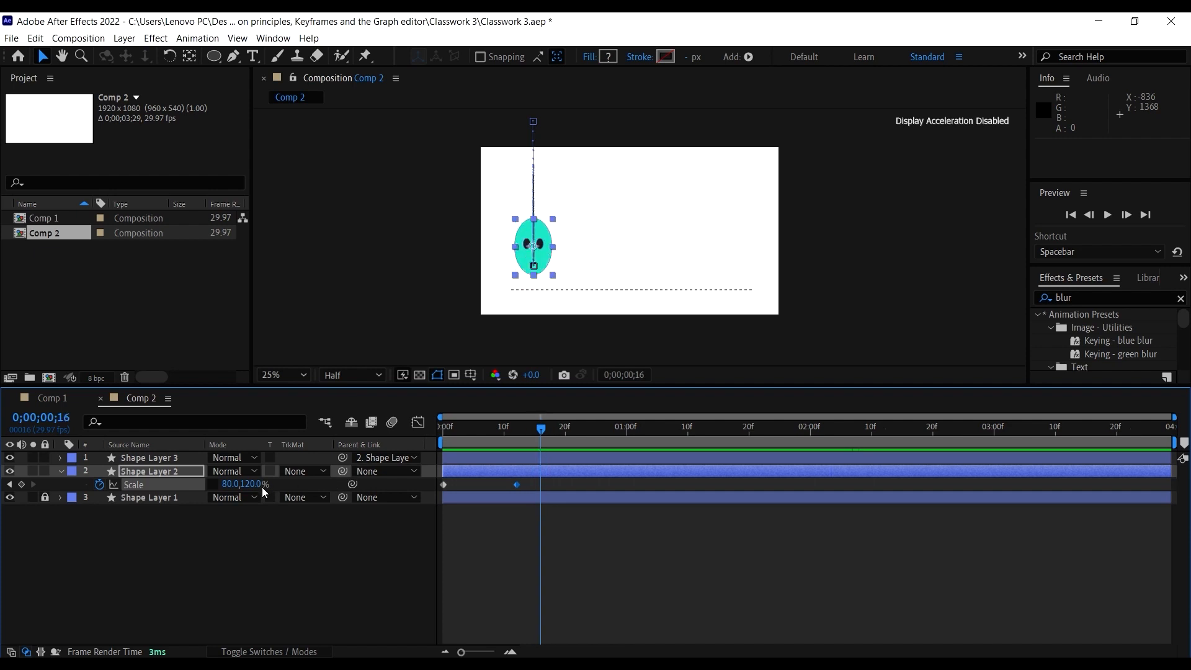
click(228, 484)
text(120)
key(Tab)
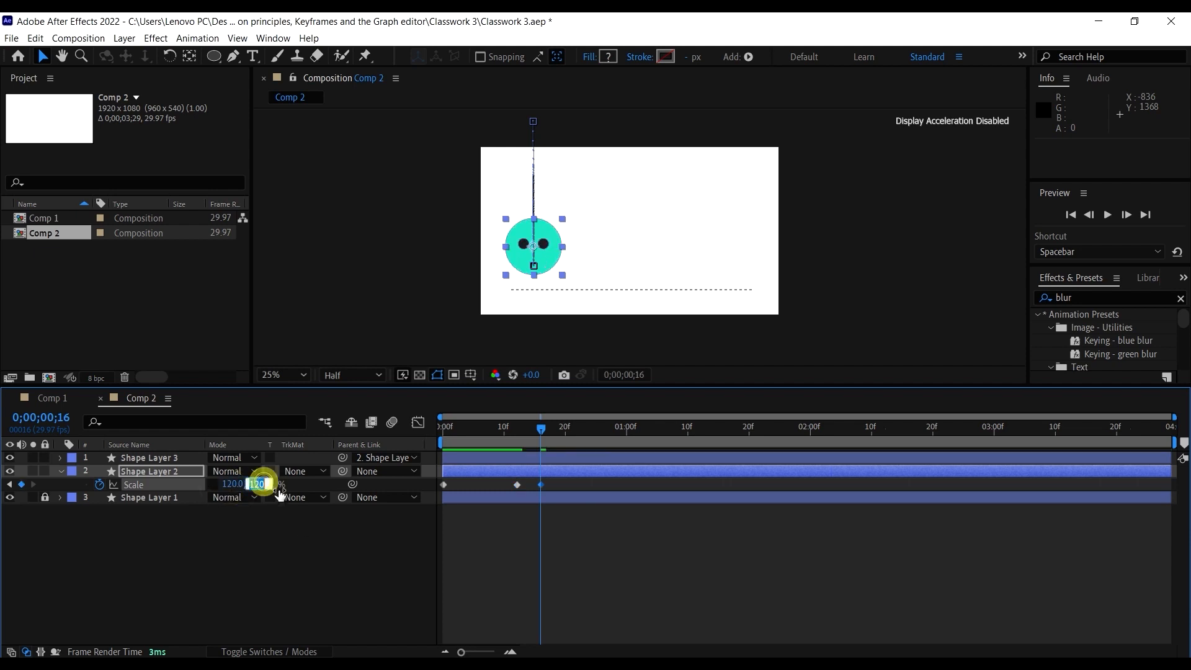
text(80)
key(Return)
Step: Move Shape Layer 2's last Scale keyframe to the ground impact at 0;00;00;15 and preview the squash and stretch from the start
mouse_move(534, 430)
mouse_down()
mouse_move(520, 431)
mouse_move(539, 440)
mouse_up()
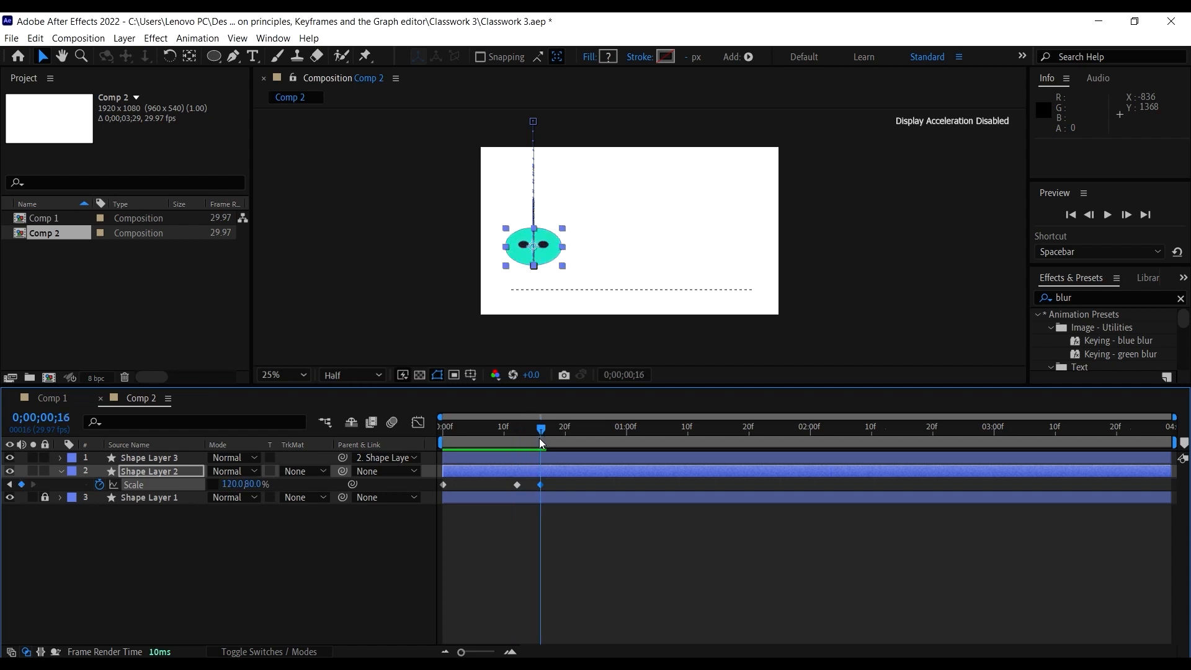
key(Page_Up)
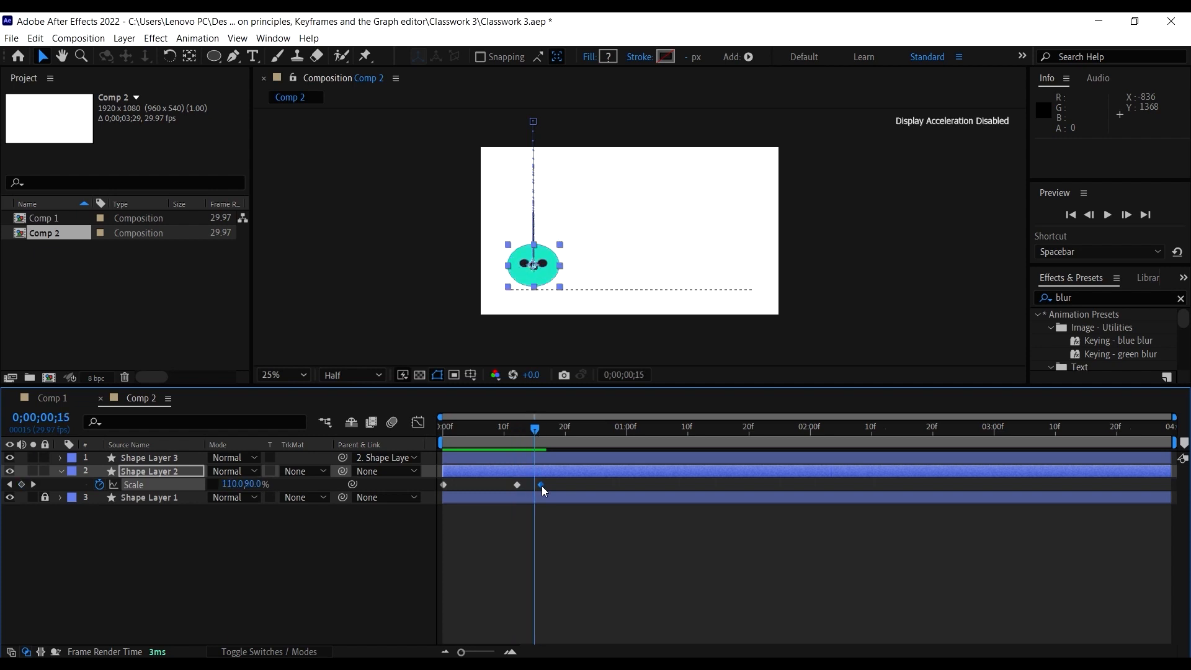
drag(541, 486, 535, 483)
click(521, 437)
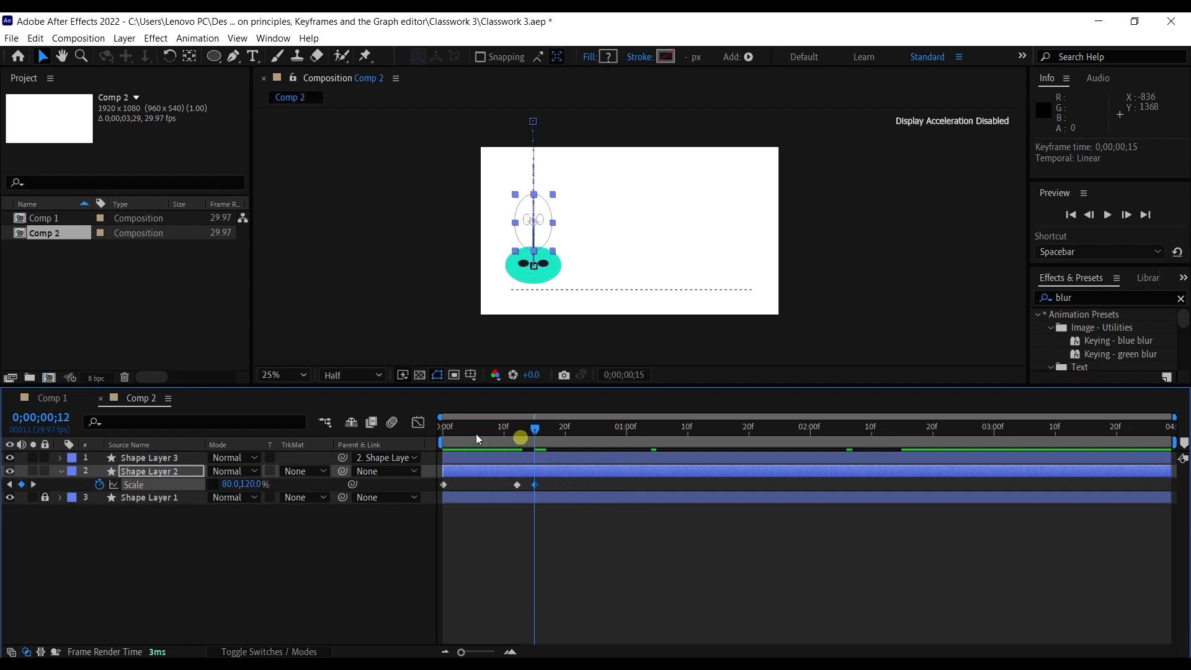
key(space)
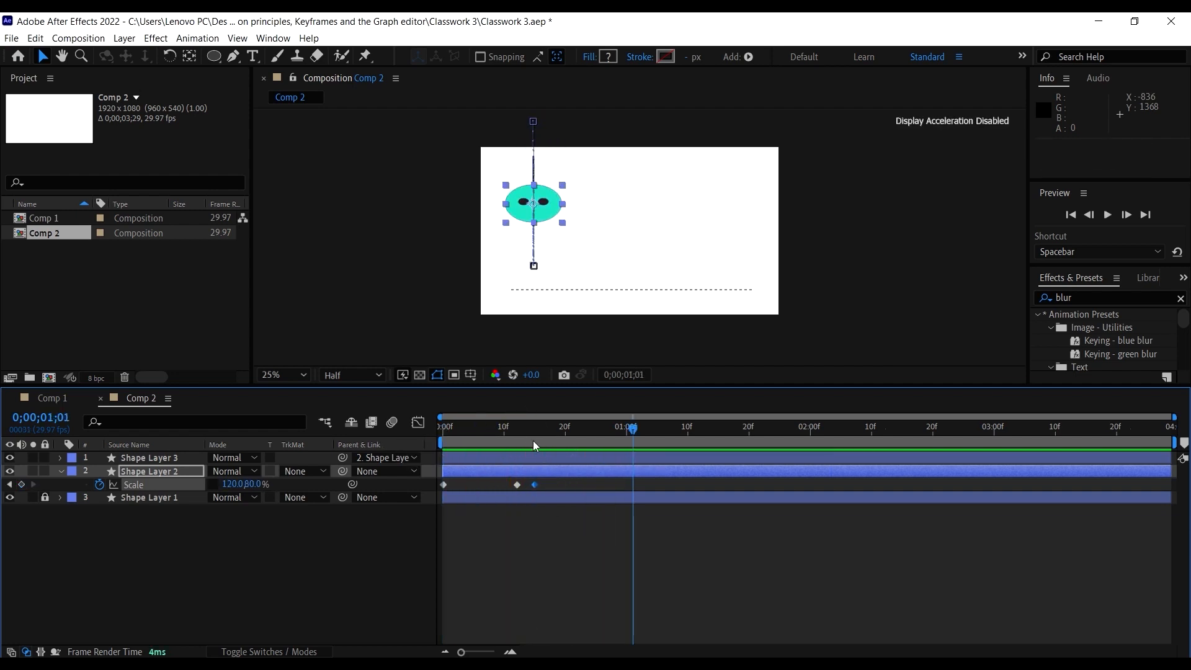
drag(521, 427, 408, 466)
key(space)
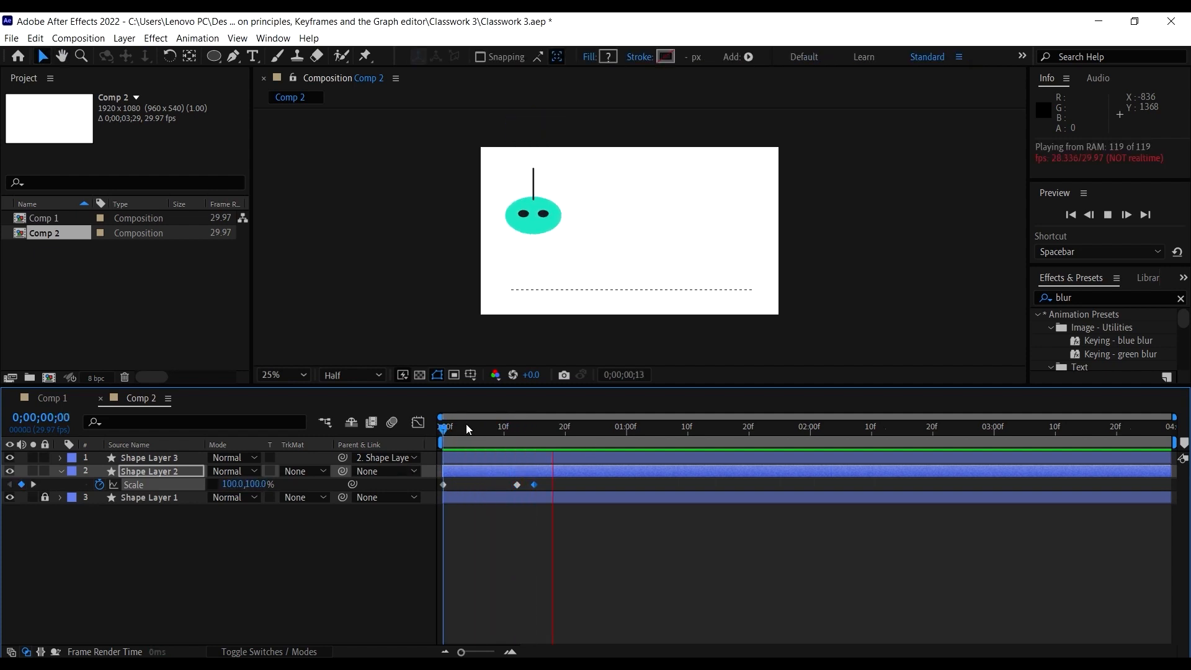
drag(468, 423, 498, 434)
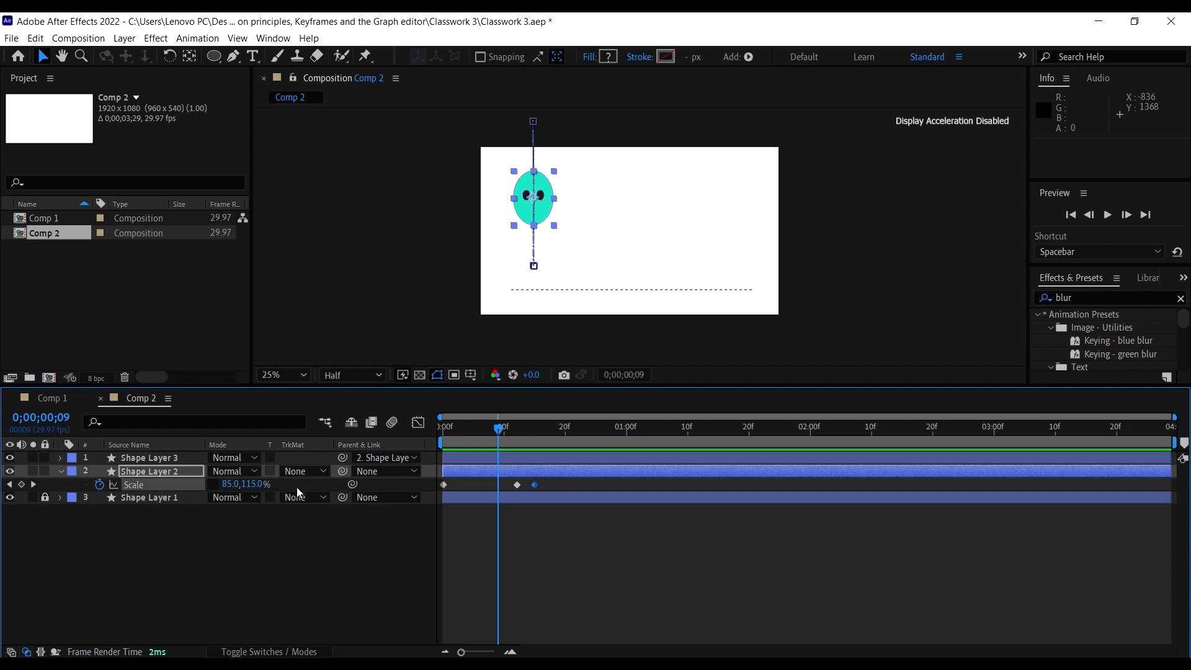
Step: Copy Shape Layer 2's 80, 120% stretch Scale keyframe to 0;00;00;22 and preview the animation from the start
drag(499, 428, 575, 452)
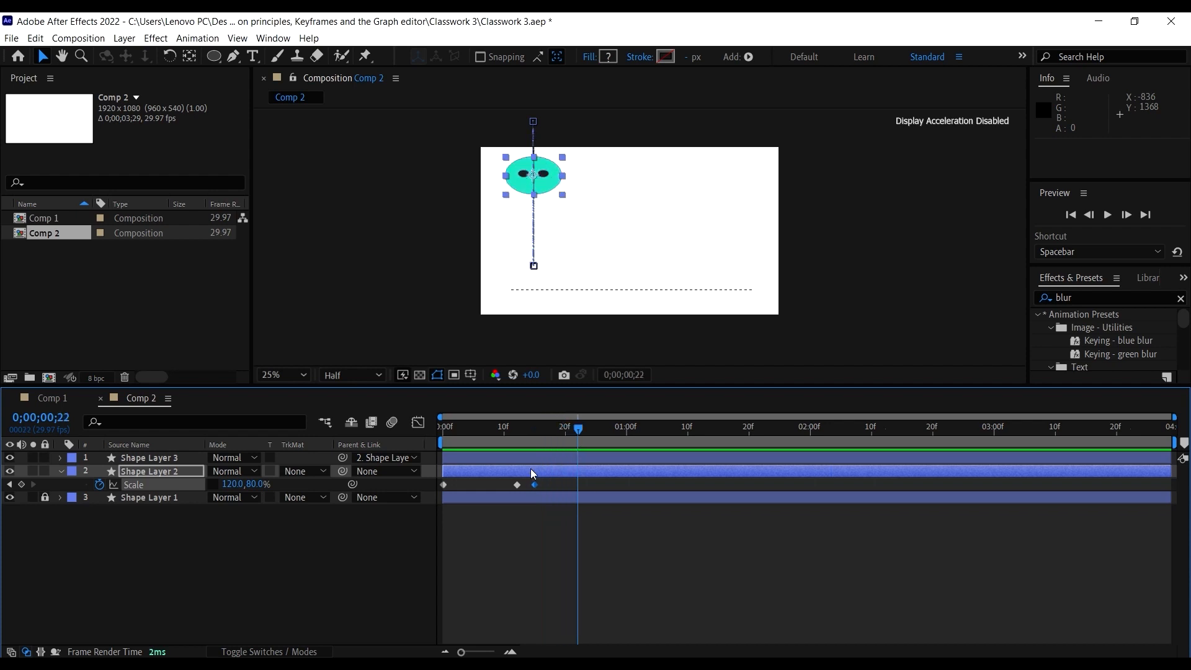
key(ctrl+c)
click(517, 484)
key(ctrl+v)
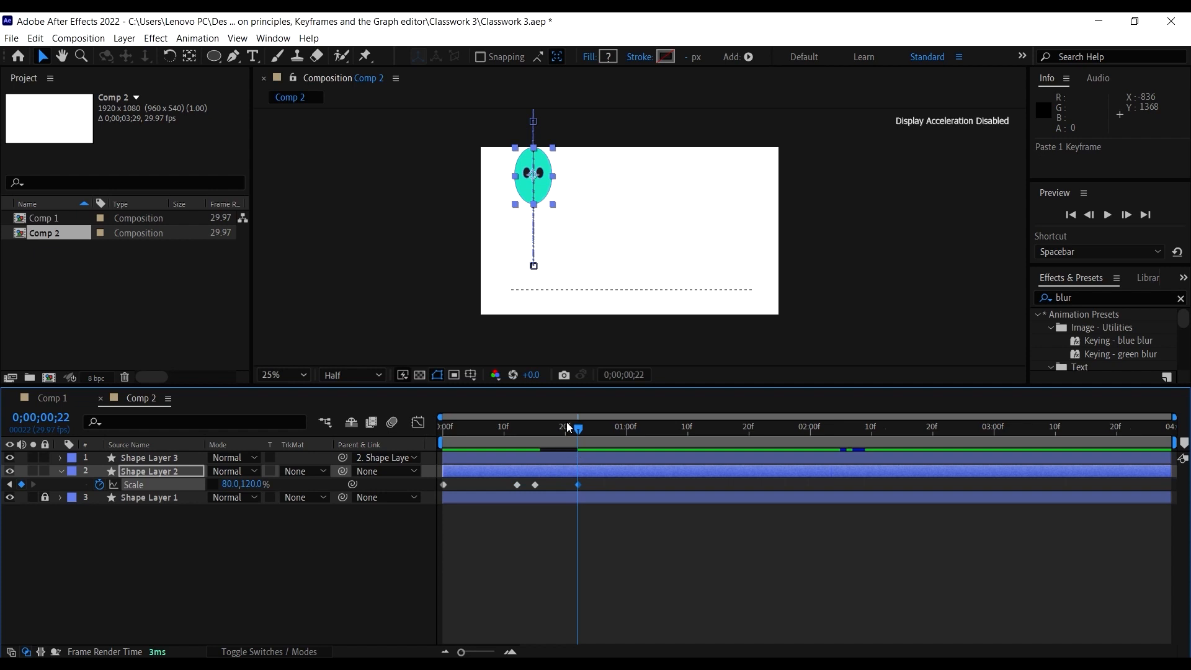
drag(542, 432, 363, 452)
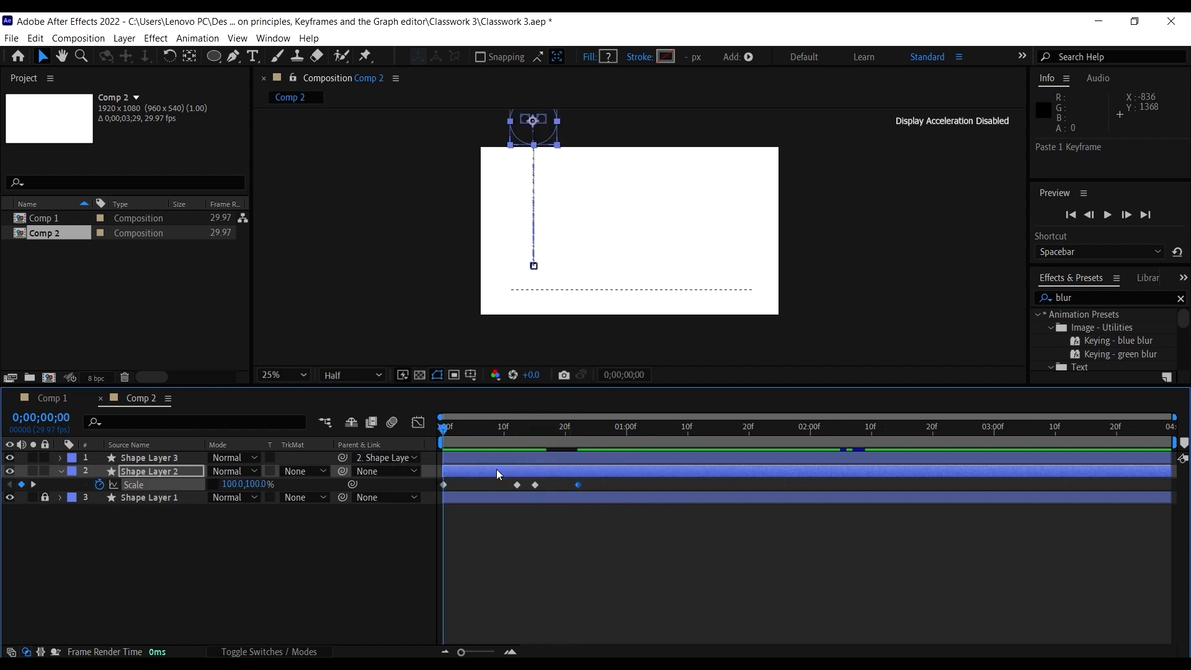
key(space)
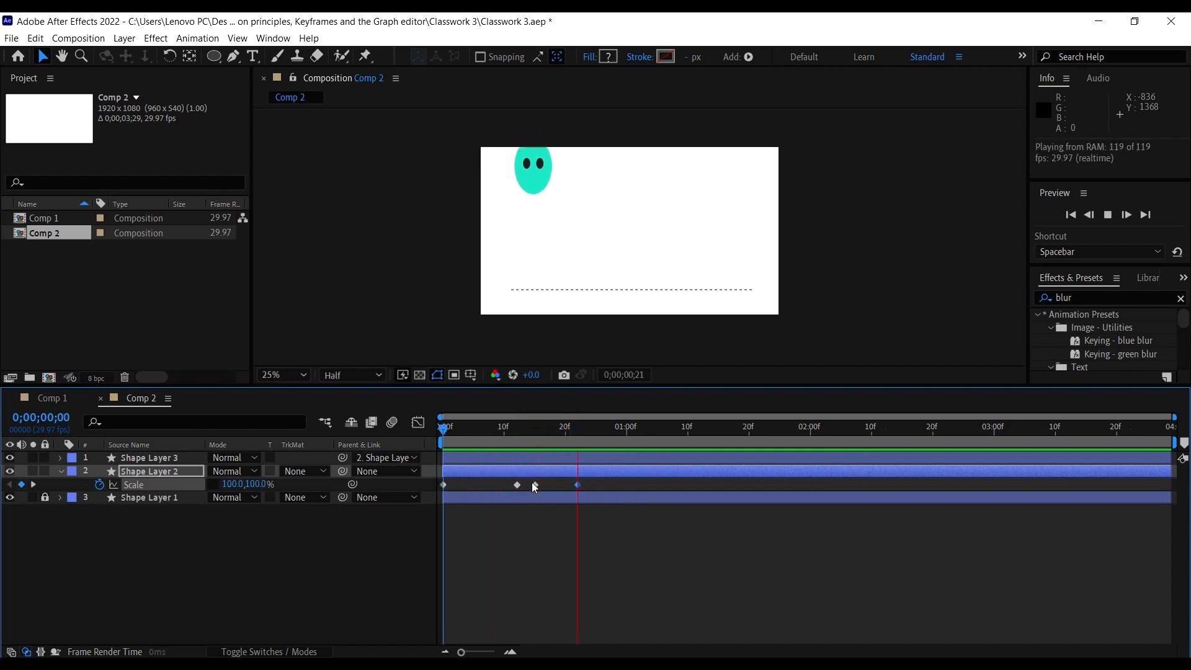
key(space)
Step: Move Shape Layer 2's last stretch Scale keyframe to 0;00;00;25
drag(553, 427, 589, 488)
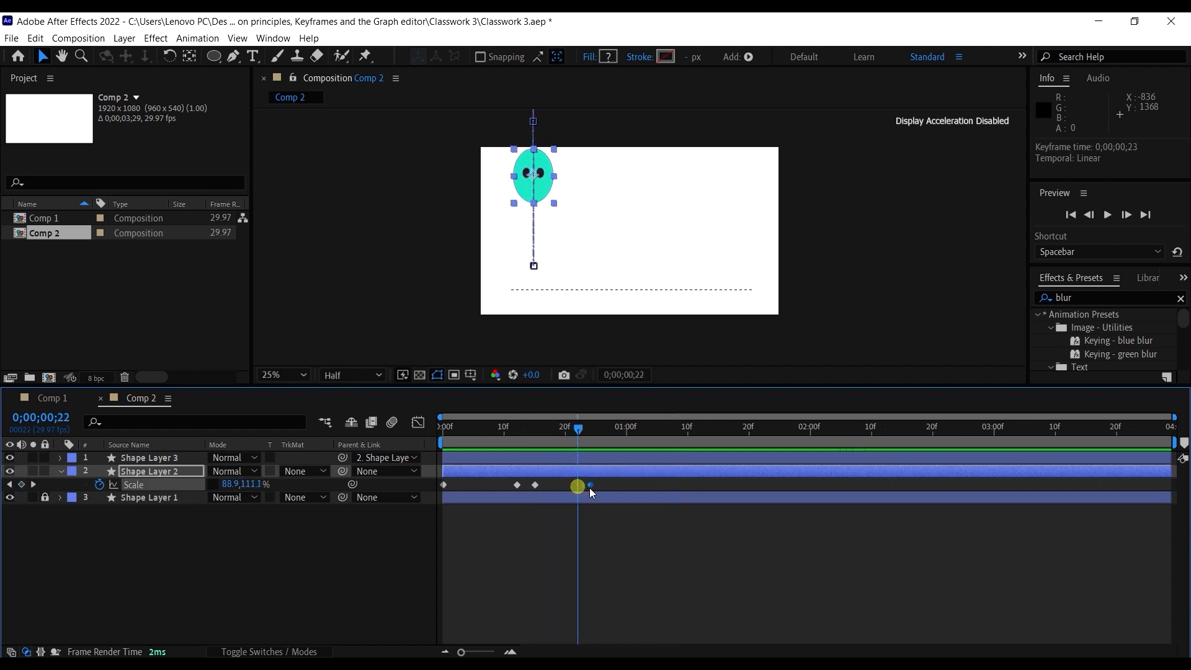
drag(572, 442, 593, 437)
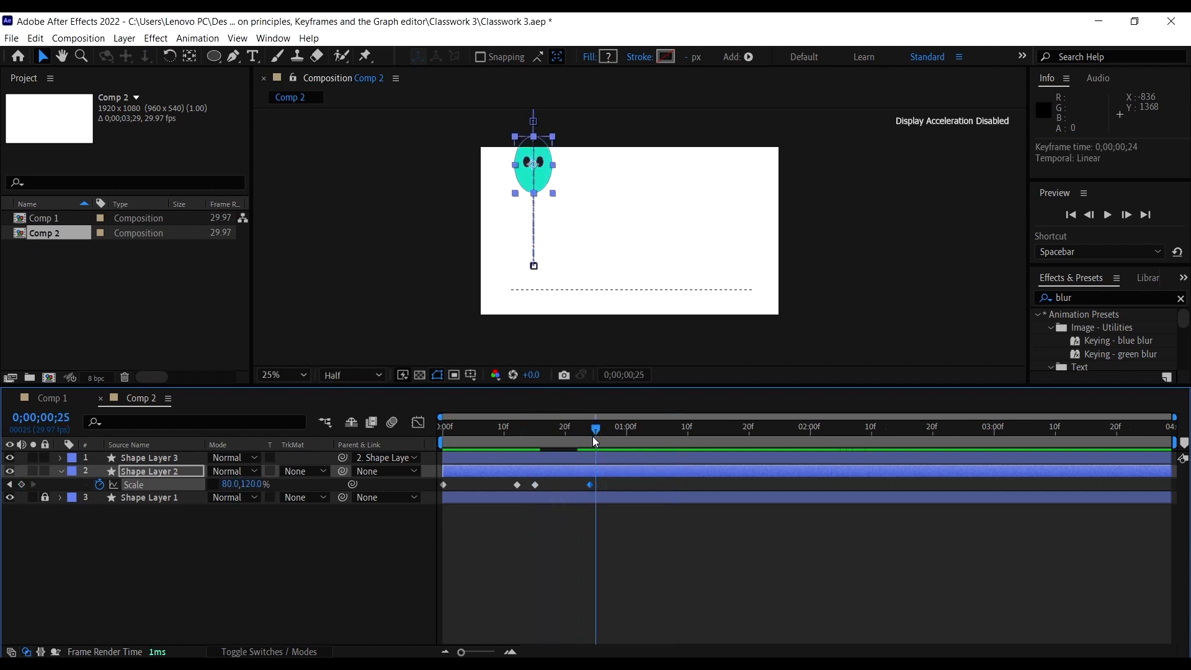
drag(588, 485, 594, 486)
Step: Copy Shape Layer 2's 120, 80% squash Scale keyframe to the second ground impact at 0;00;01;04 and preview from the start
drag(589, 442, 651, 460)
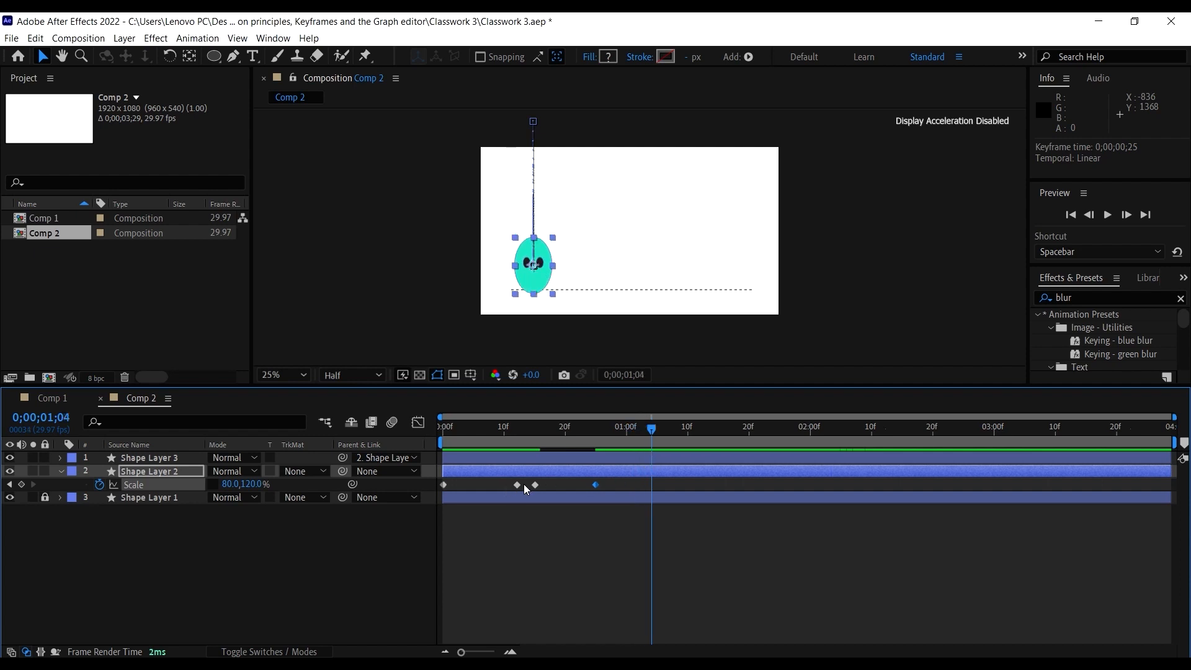
key(ctrl+c)
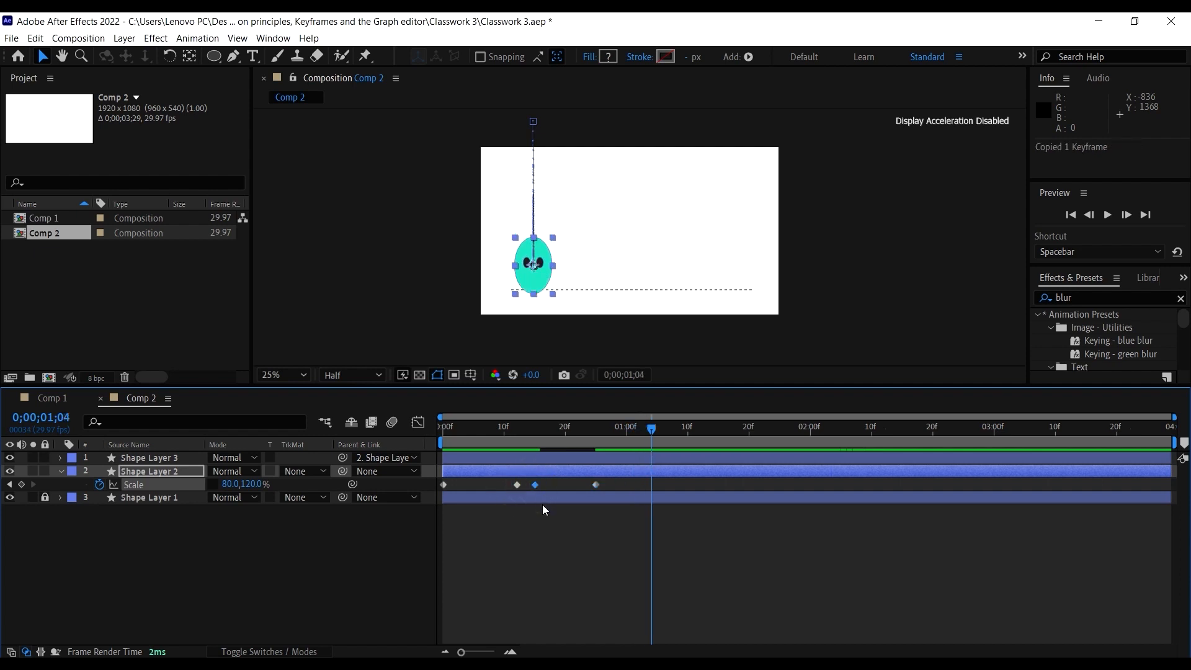
key(ctrl+v)
drag(568, 440, 422, 464)
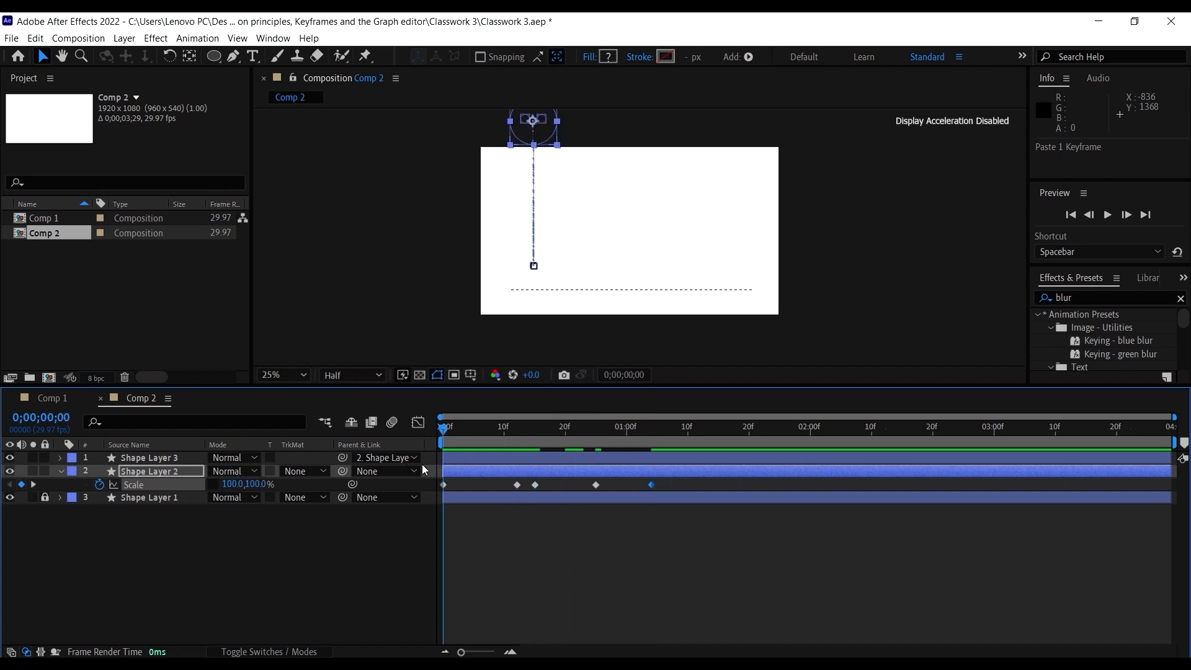
key(space)
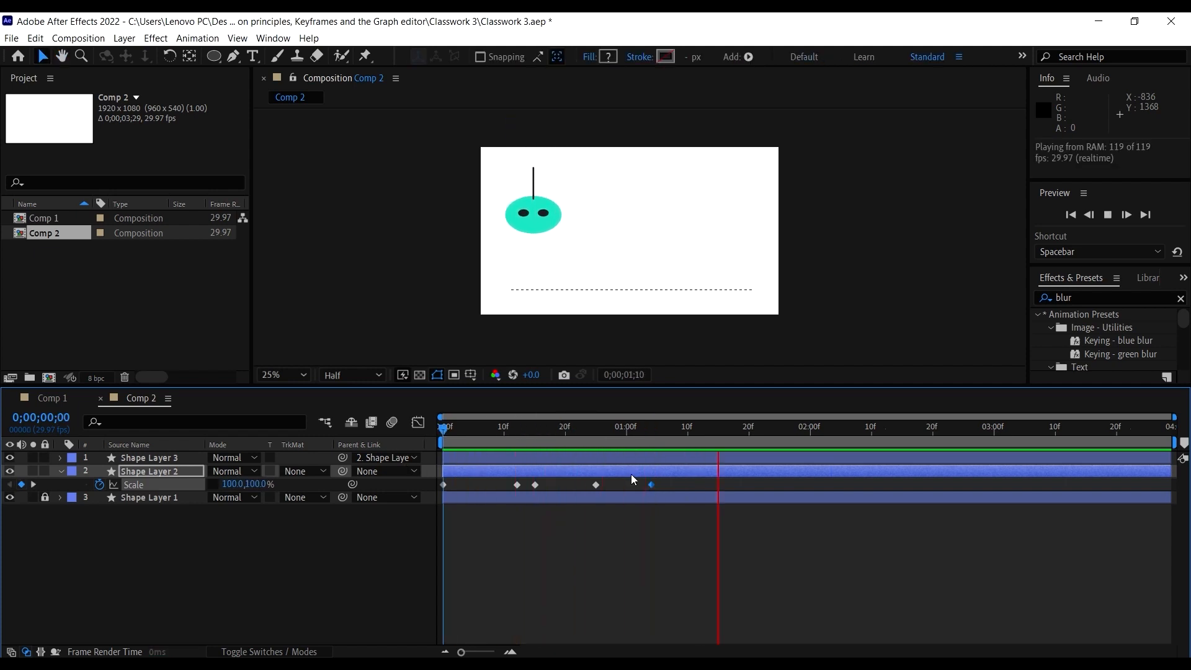
key(space)
Step: Move the stretch Scale keyframe before the second impact to 0;00;01;01 and preview the bounce from the start
drag(558, 438, 629, 491)
drag(635, 436, 649, 442)
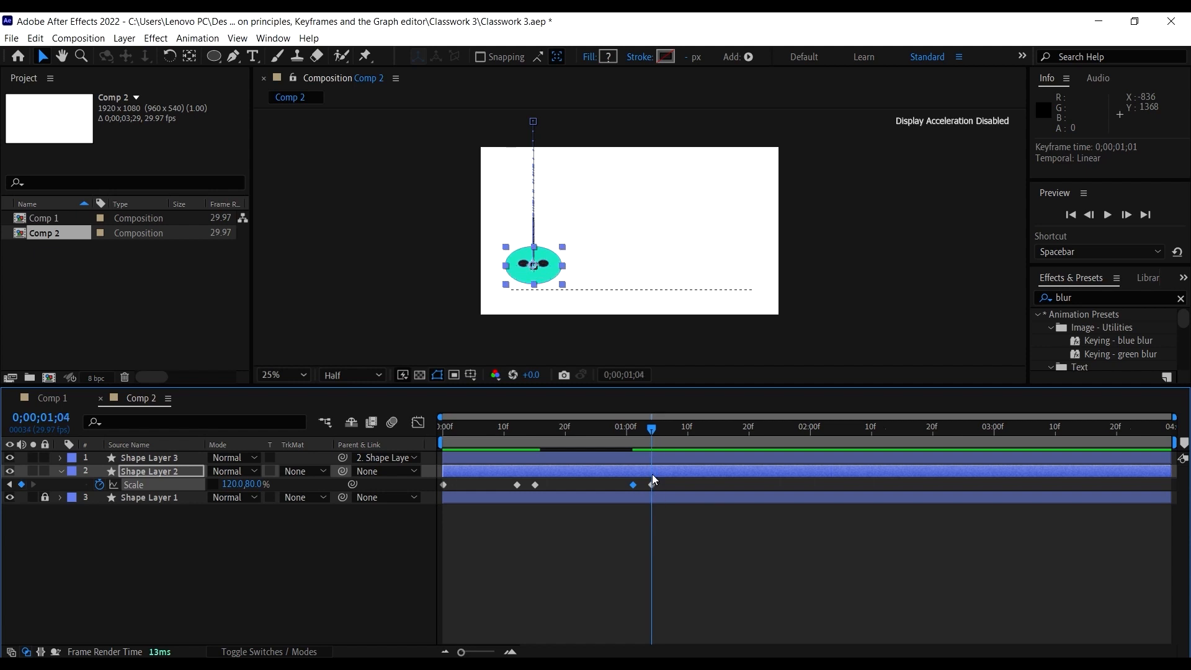
key(space)
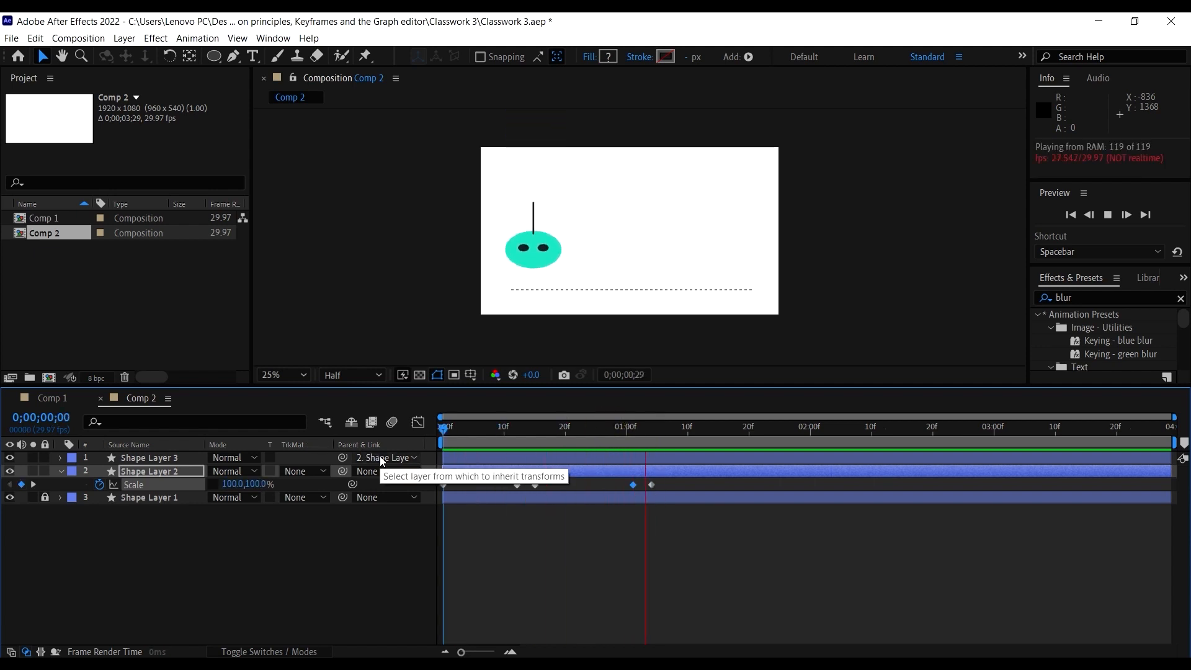
key(space)
Step: Copy the 80, 120% stretch Scale keyframe to 0;00;01;12 and the 120, 80% squash keyframe to the third impact at 0;00;01;20
drag(615, 438, 701, 430)
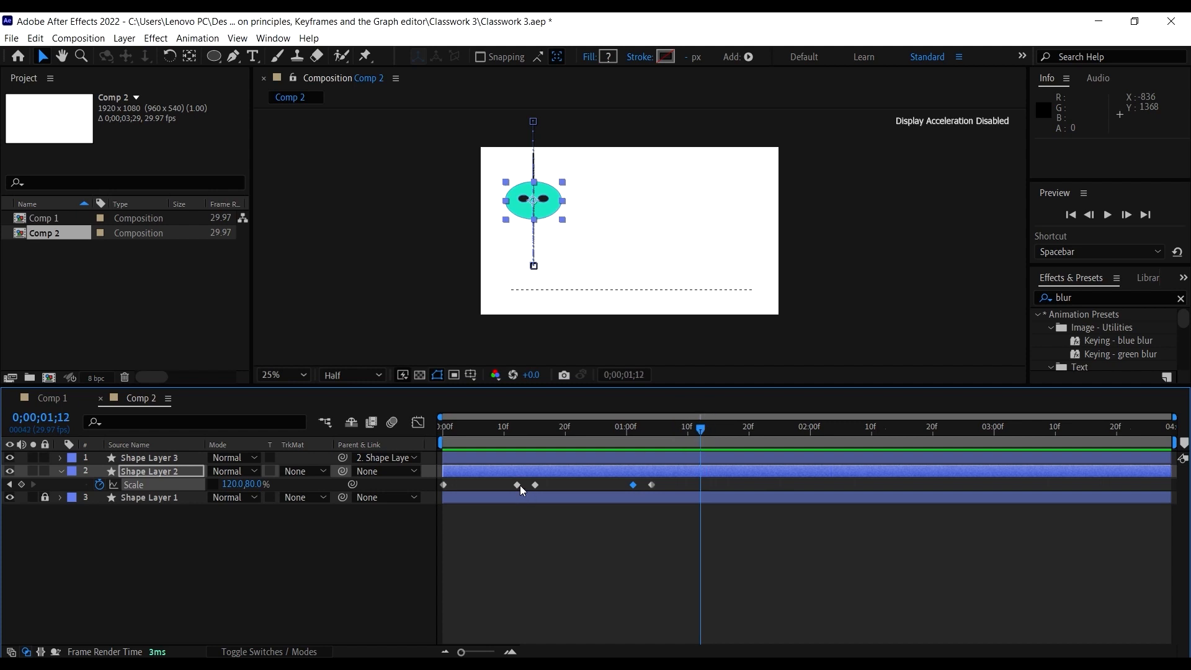
click(518, 485)
key(ctrl+v)
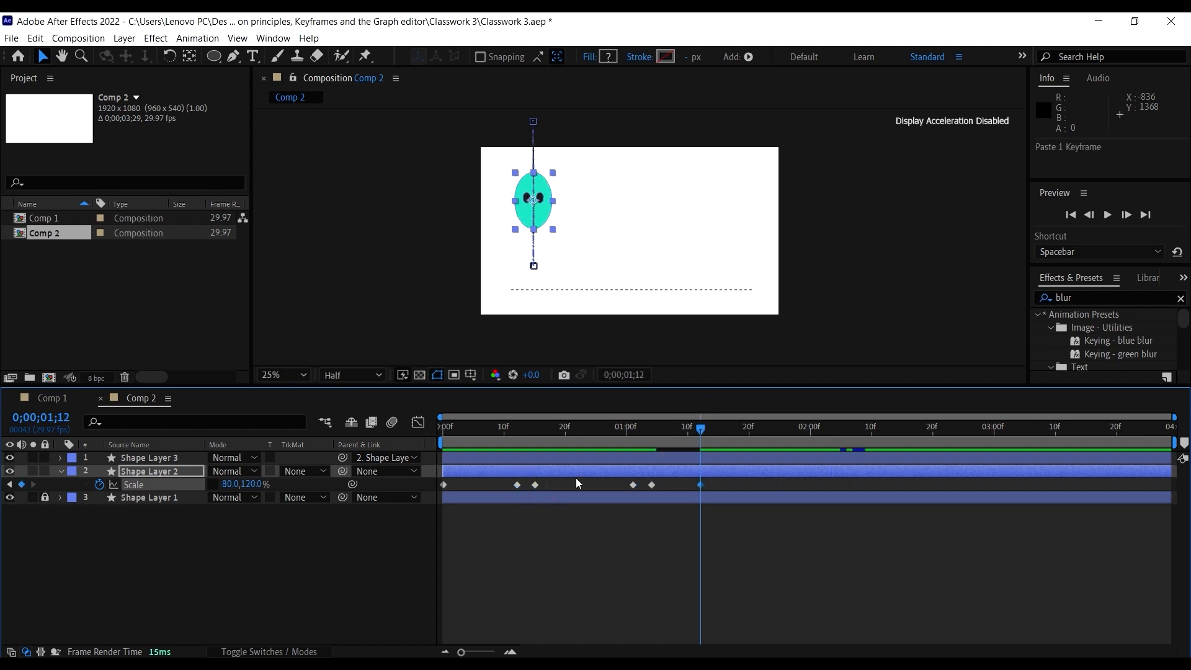
drag(703, 434, 750, 448)
click(652, 485)
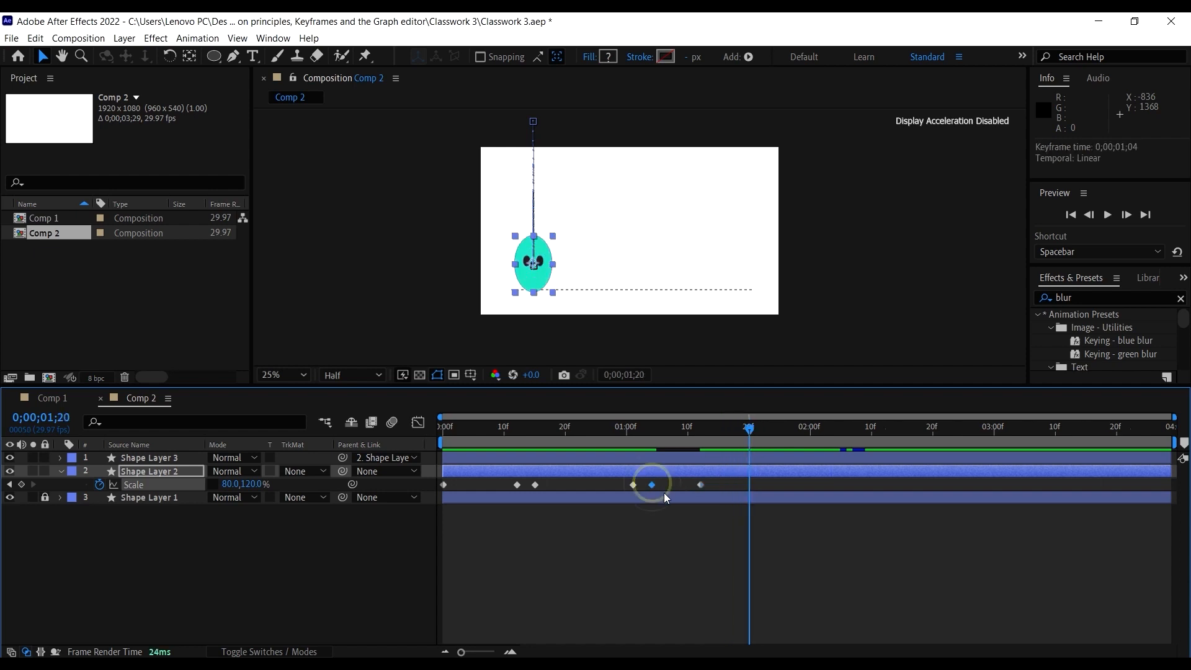
key(ctrl+c)
key(ctrl+v)
Step: Move the stretch Scale keyframe before the third impact to 0;00;01;17 and preview the animation from the start
drag(702, 485, 731, 486)
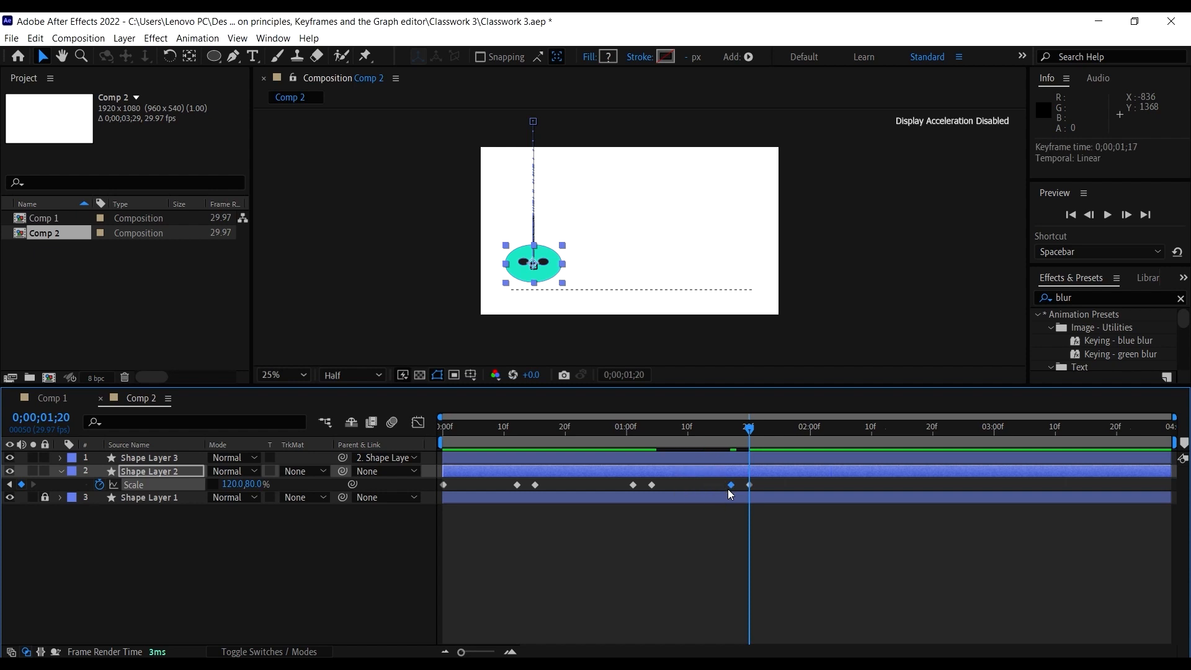
key(space)
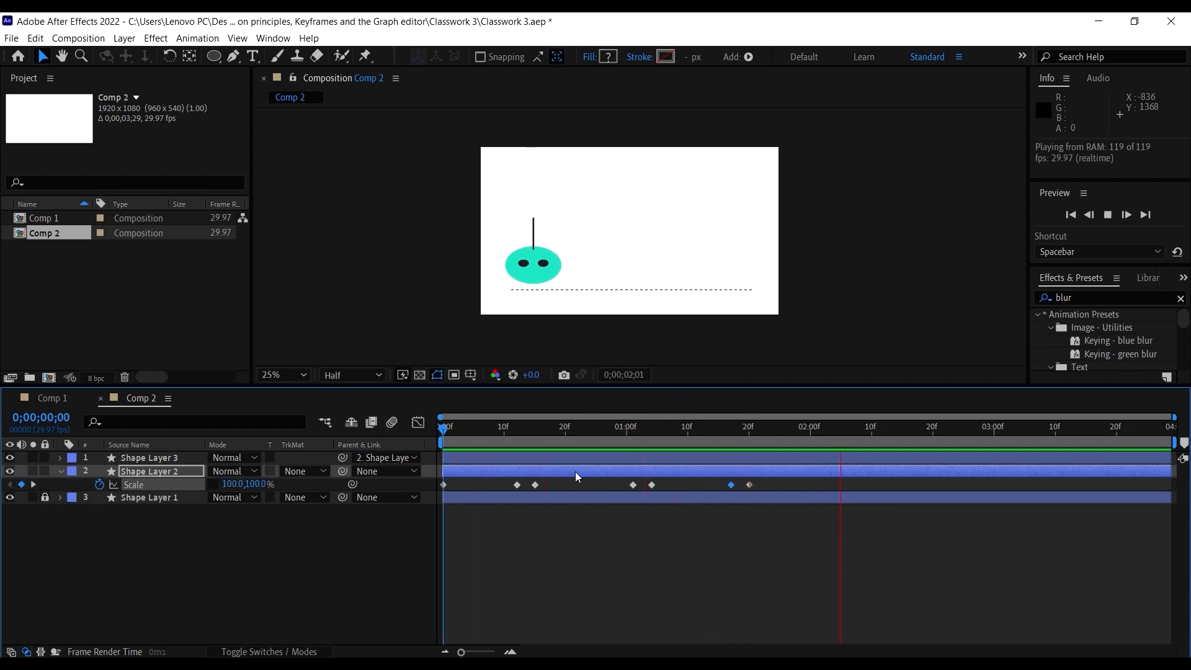
key(space)
Step: Copy the 80, 120% stretch Scale keyframe to 0;00;01;29 and the 120, 80% squash keyframe to the fourth impact at 0;00;02;06
drag(710, 430, 803, 459)
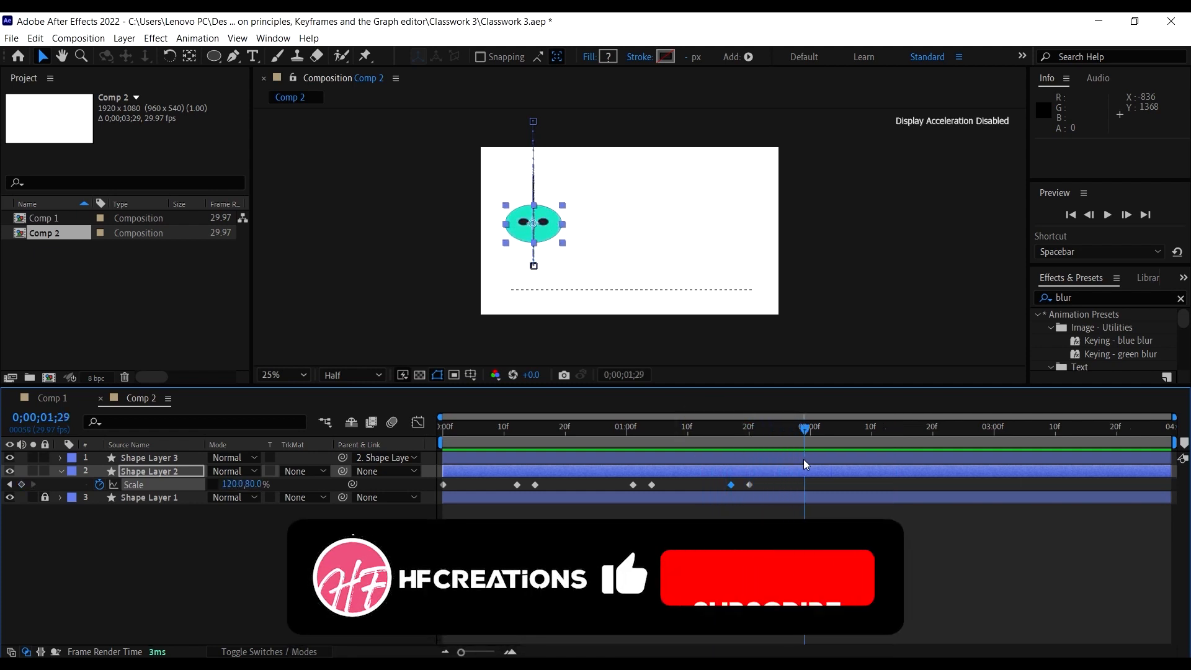
click(635, 484)
key(ctrl+c)
key(ctrl+v)
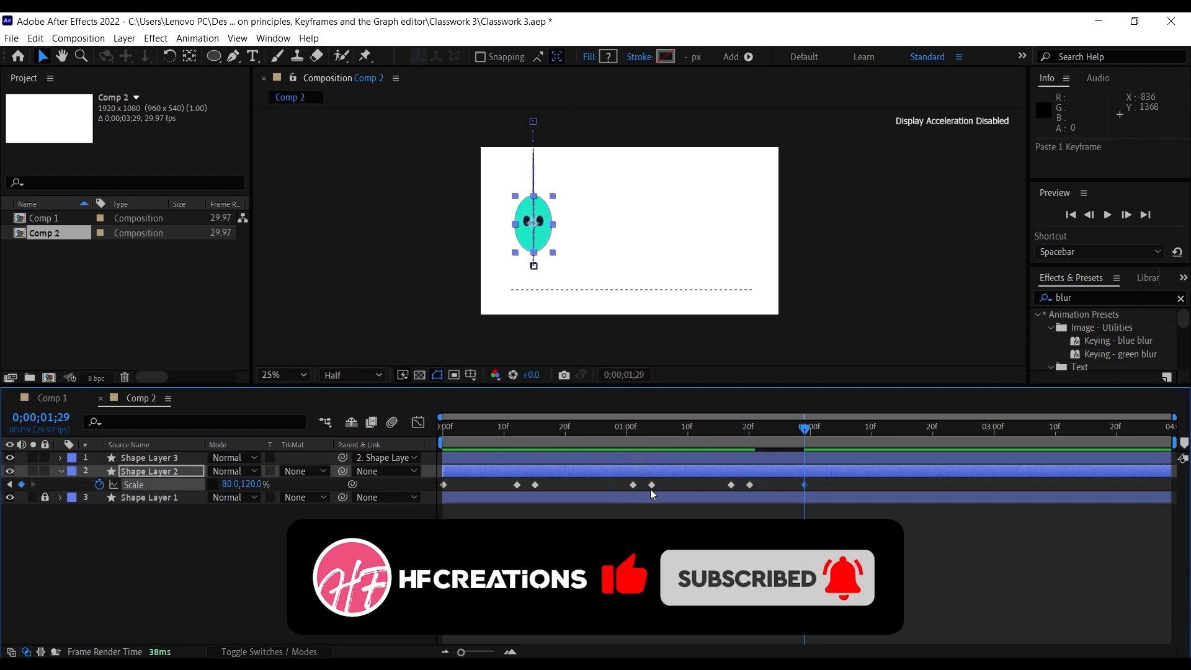
click(814, 431)
drag(815, 435, 849, 448)
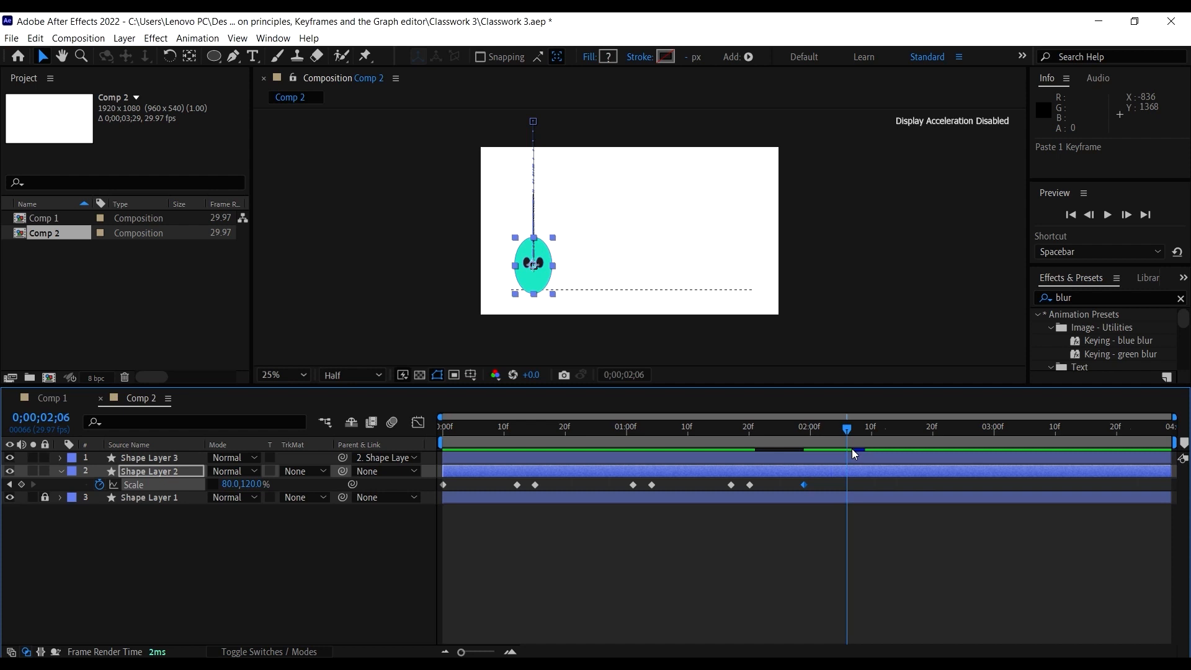
click(750, 485)
key(ctrl+c)
key(ctrl+v)
Step: Move the last stretch Scale keyframe to about four frames before the fourth impact and preview the animation from the start
drag(805, 486, 824, 487)
drag(760, 435, 352, 429)
key(space)
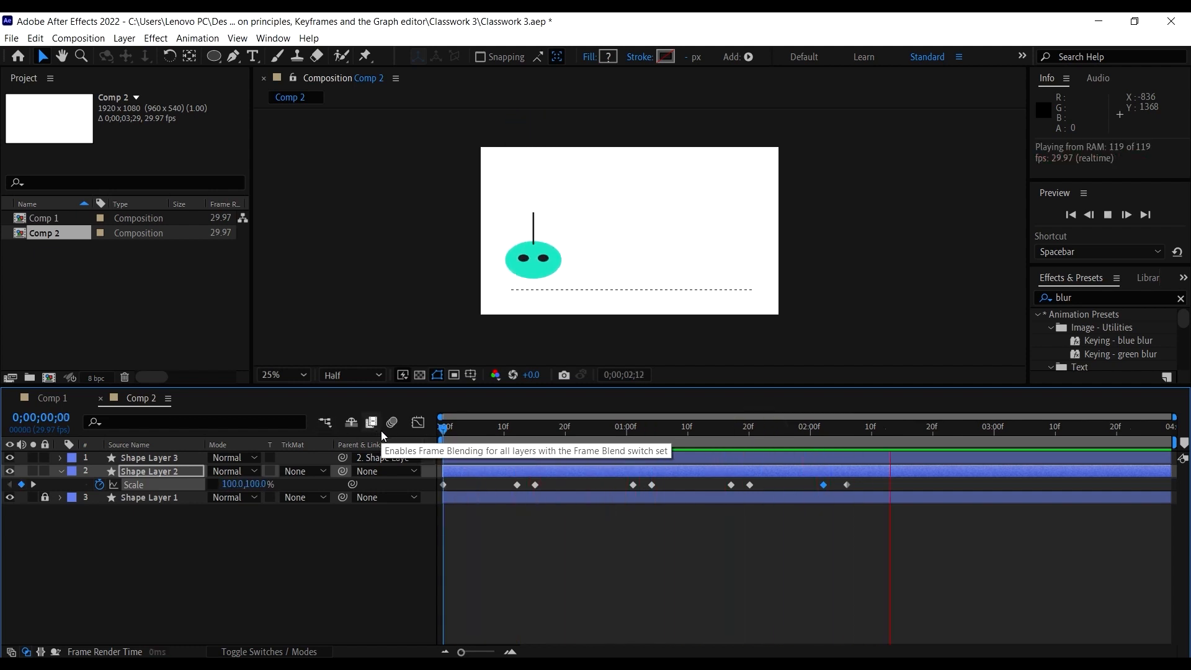
key(space)
Step: Return Shape Layer 2 to its original shape by copying the starting 100, 100% Scale keyframe to 0;00;02;14
drag(819, 433, 891, 472)
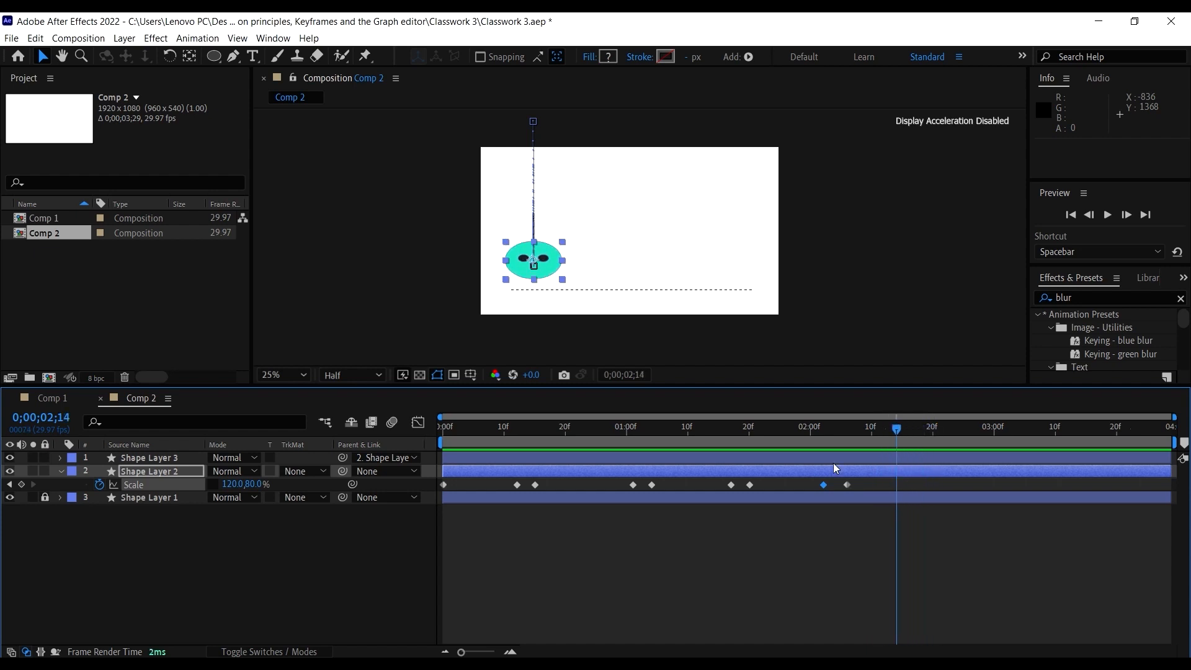
click(444, 484)
key(ctrl+c)
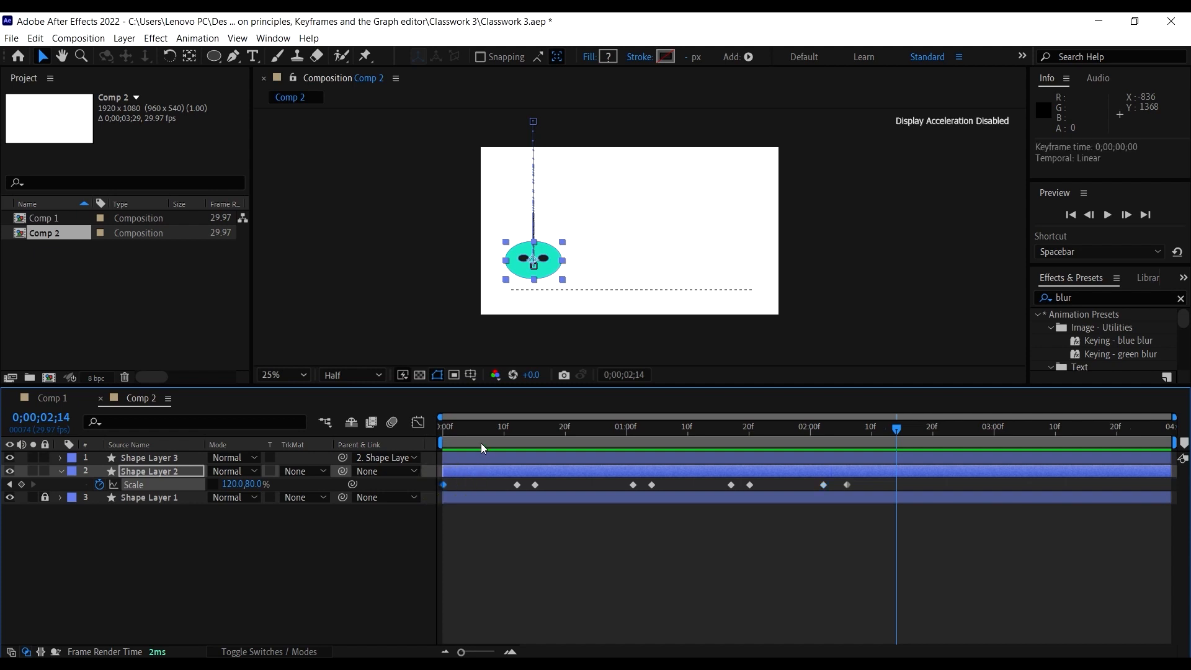
key(ctrl+v)
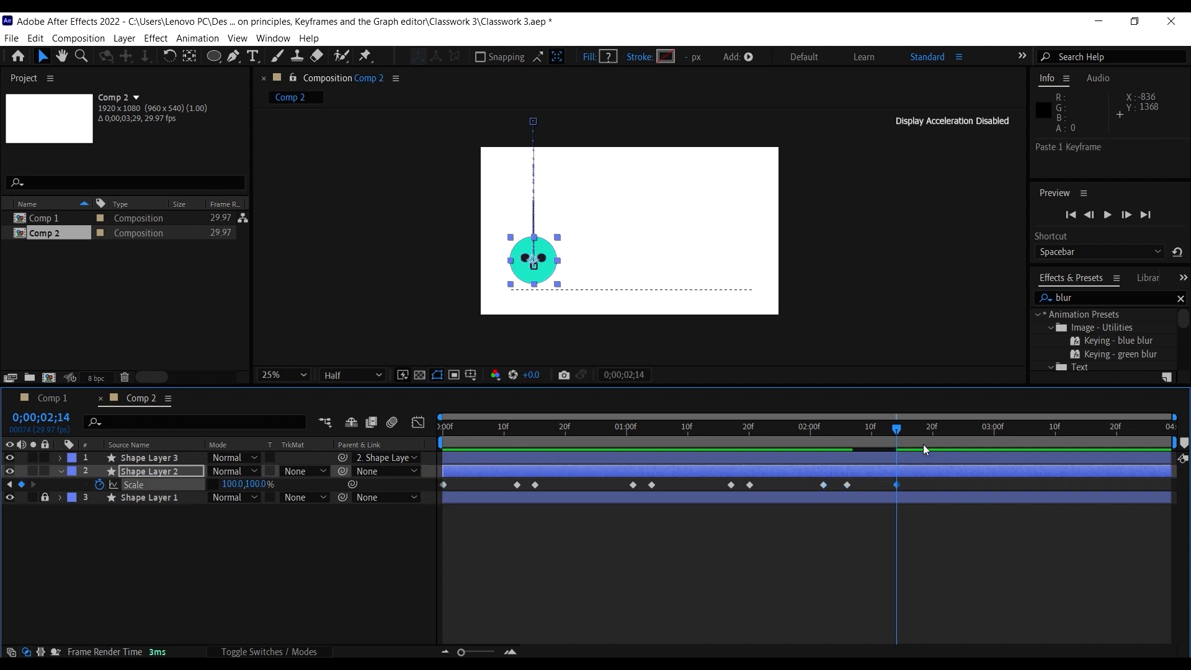
Step: Move Shape Layer 2's last Scale keyframe to 0;00;02;16 and play back the bounce from the start
drag(899, 434, 907, 438)
drag(897, 485, 909, 490)
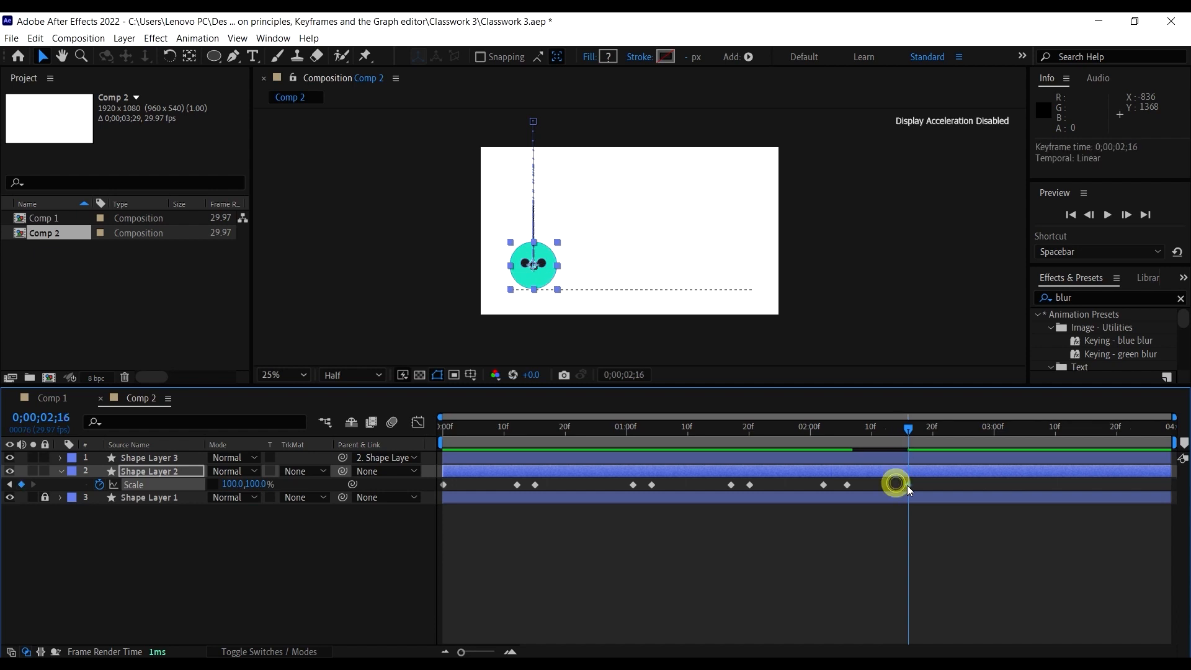
key(Home)
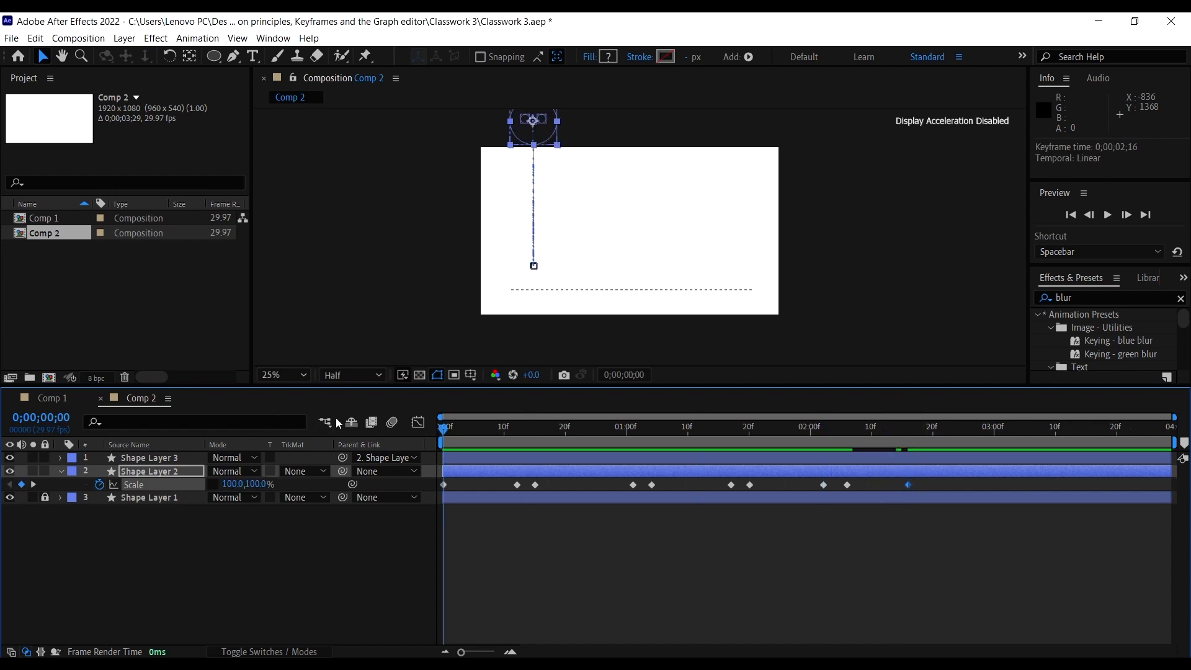
key(space)
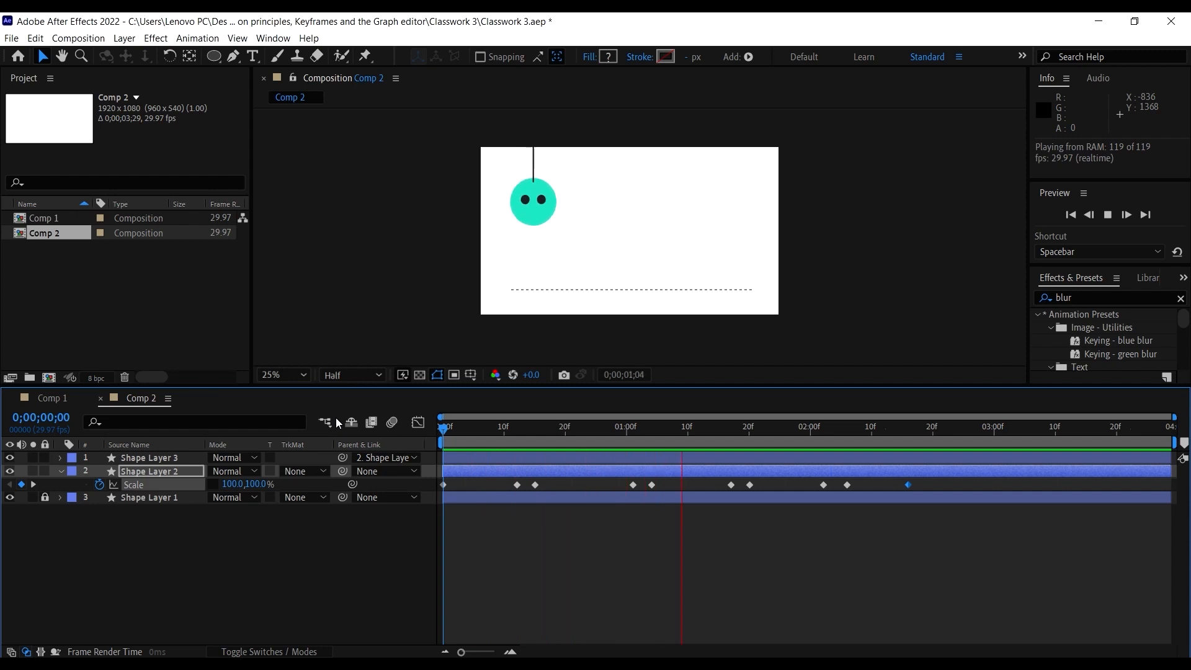
key(space)
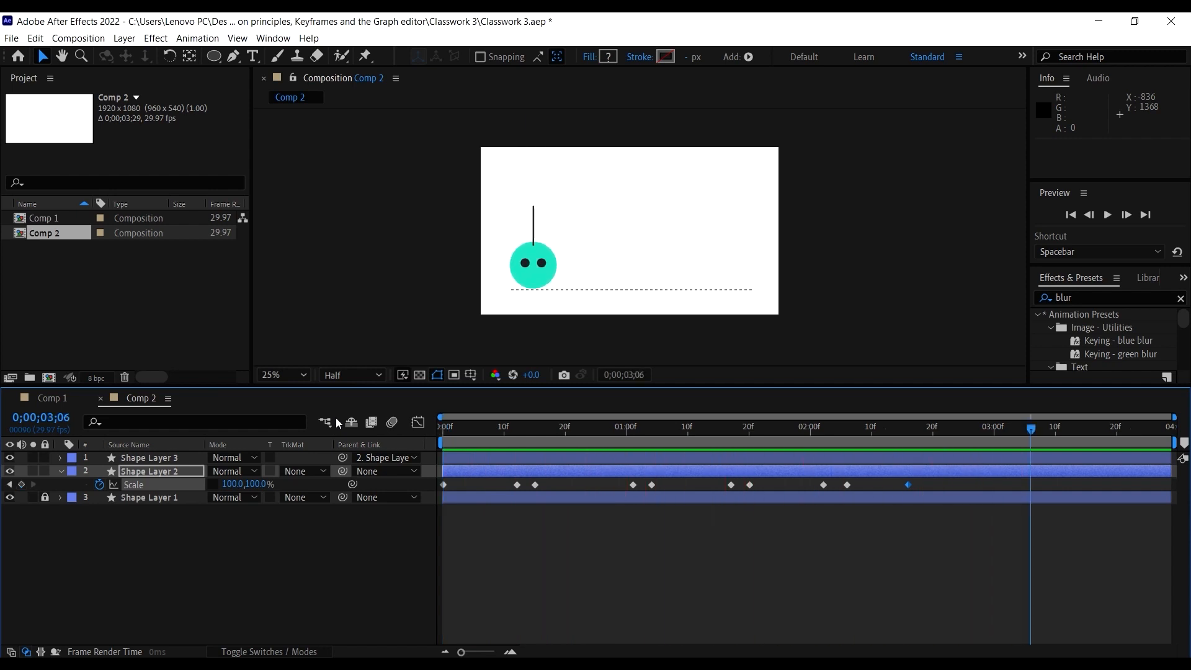
drag(476, 427, 442, 426)
key(space)
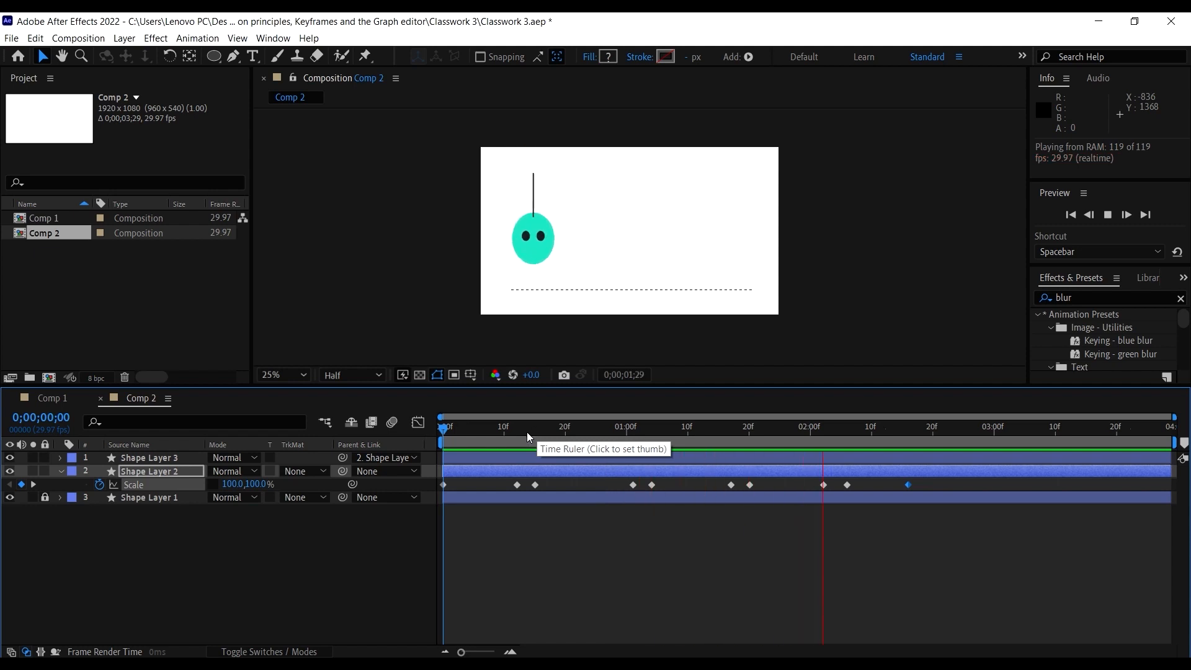
Step: Shift the Scale keyframe just before 0;00;02;06 forward by about one frame and play back the bounce from the start
drag(509, 433, 744, 490)
drag(752, 497, 753, 498)
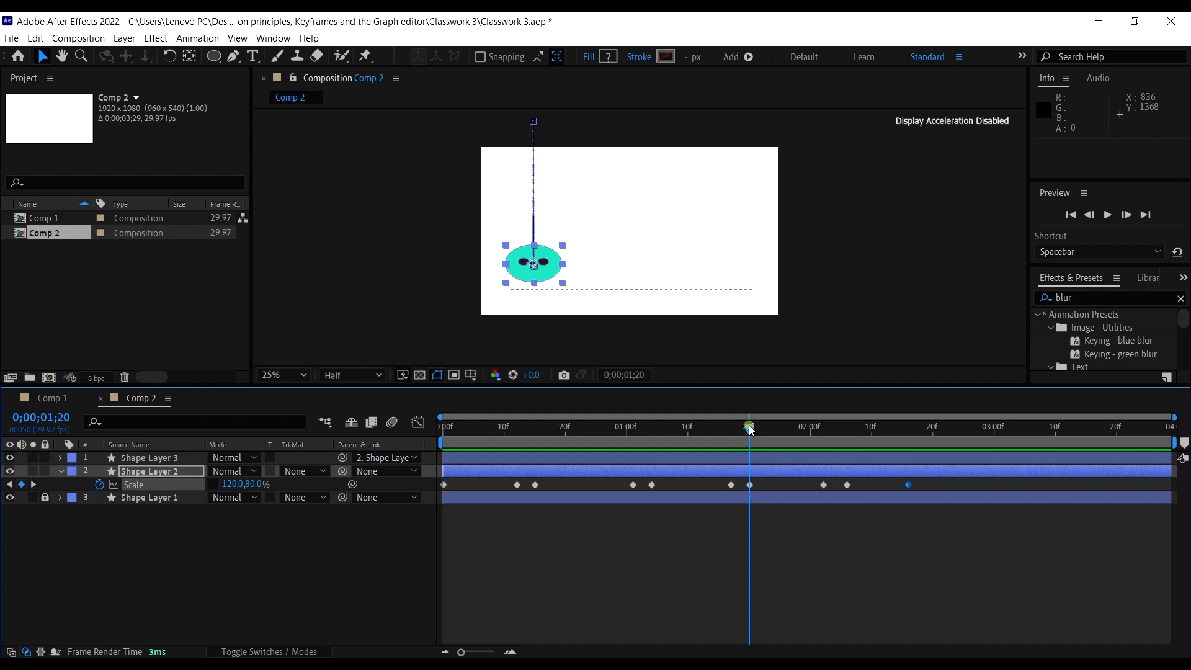
drag(751, 430, 829, 485)
click(811, 484)
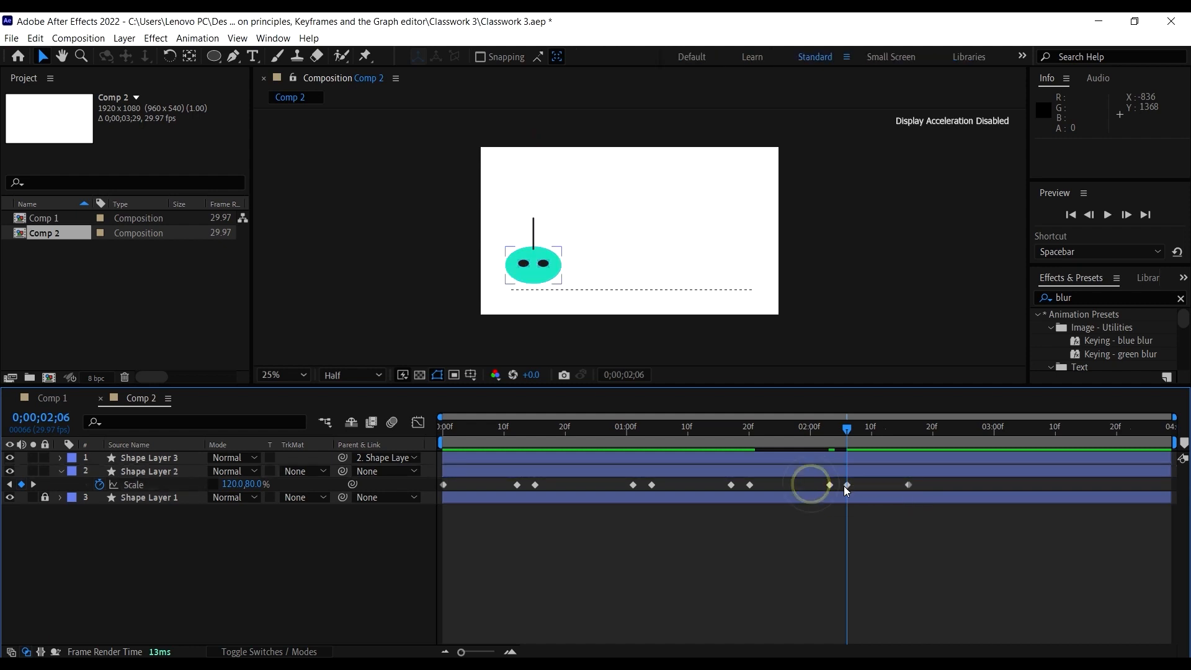
drag(784, 435, 760, 490)
key(Home)
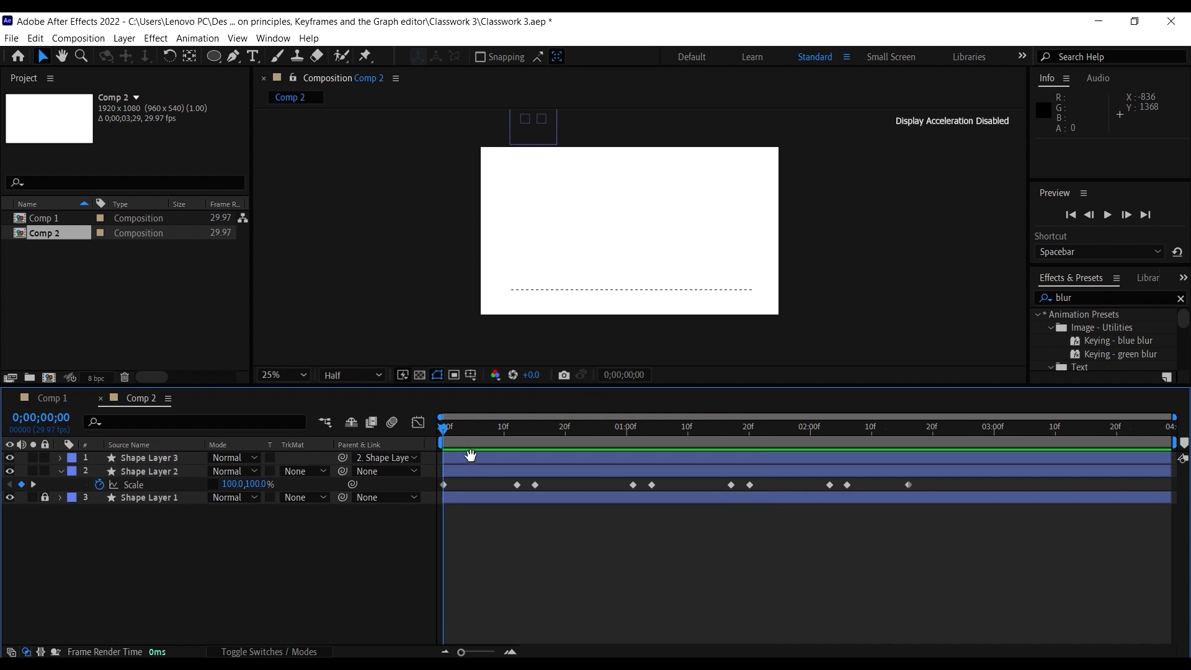
key(space)
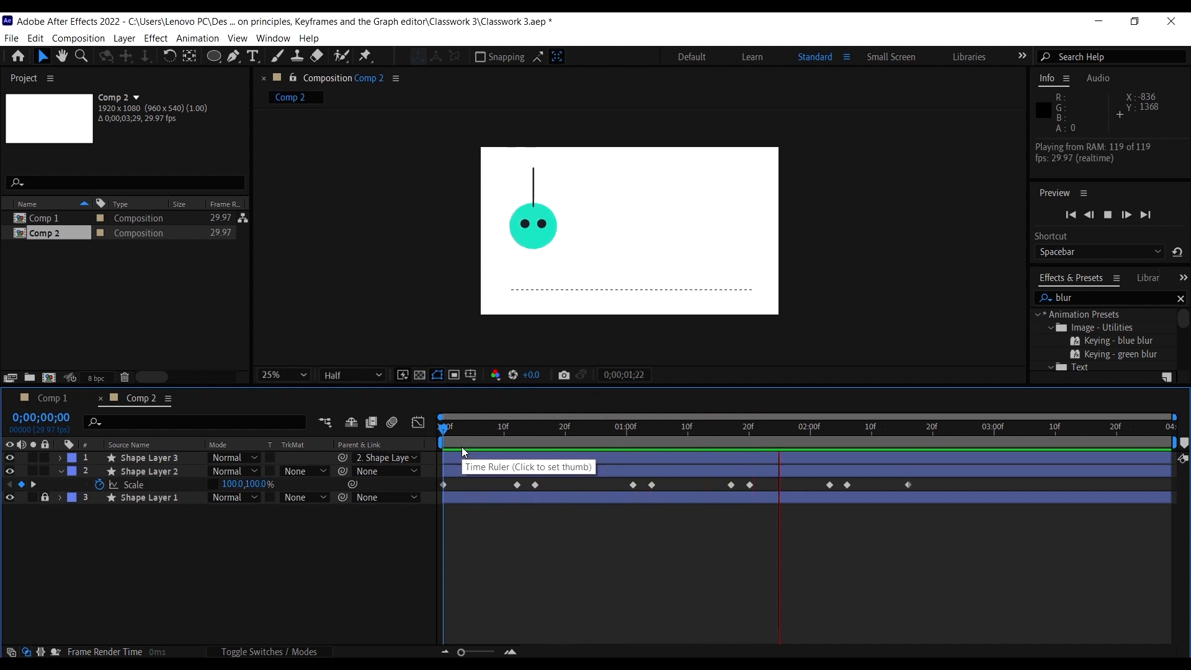
key(space)
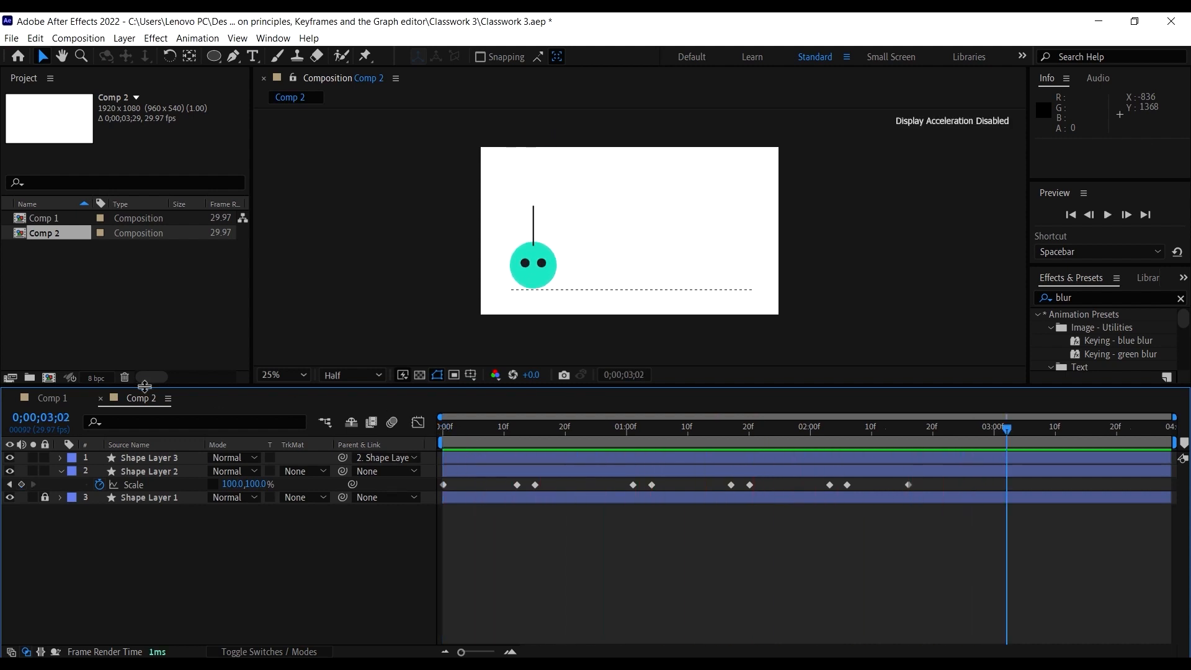
Step: Switch to Comp 1 and play back its ball animation from the start
click(52, 401)
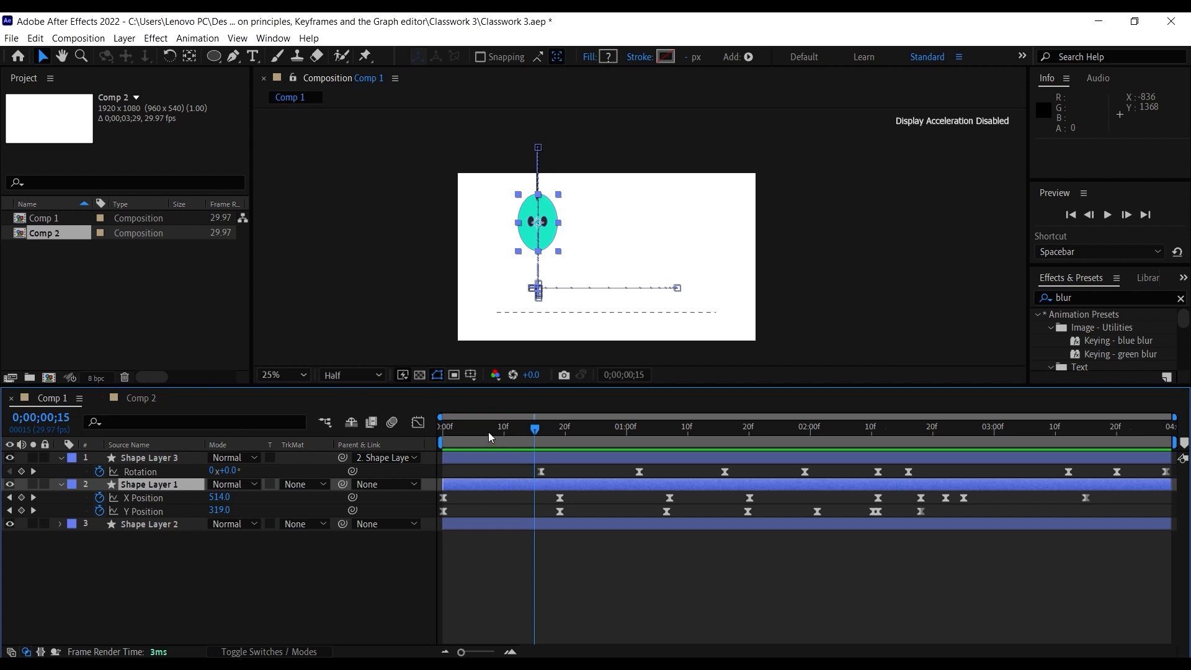
drag(489, 432, 371, 436)
key(space)
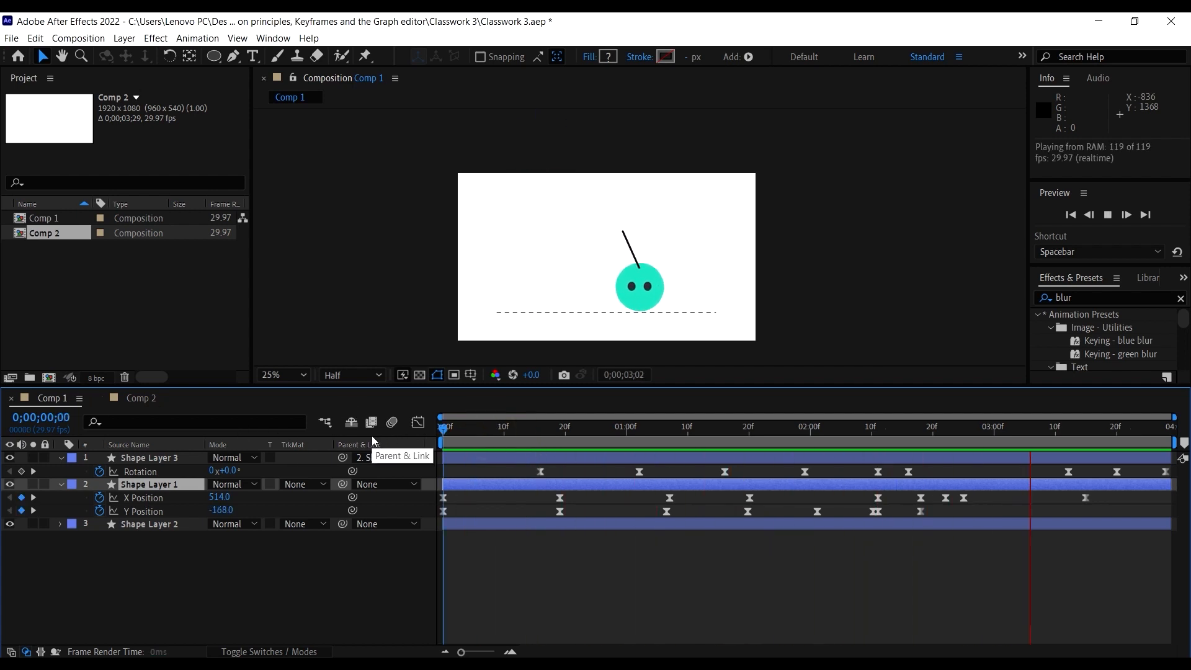
key(space)
drag(515, 434, 374, 438)
key(space)
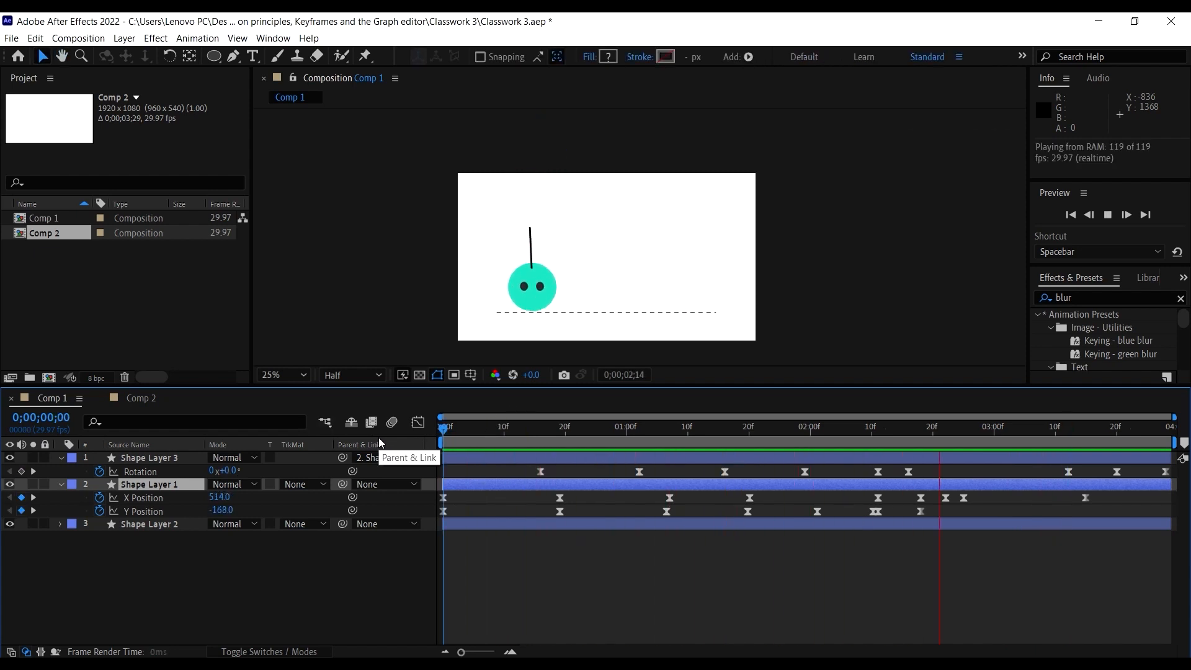
key(space)
Step: Return to Comp 2 and replay its squash-and-stretch bounce for comparison with Comp 1
click(142, 398)
drag(481, 429, 358, 434)
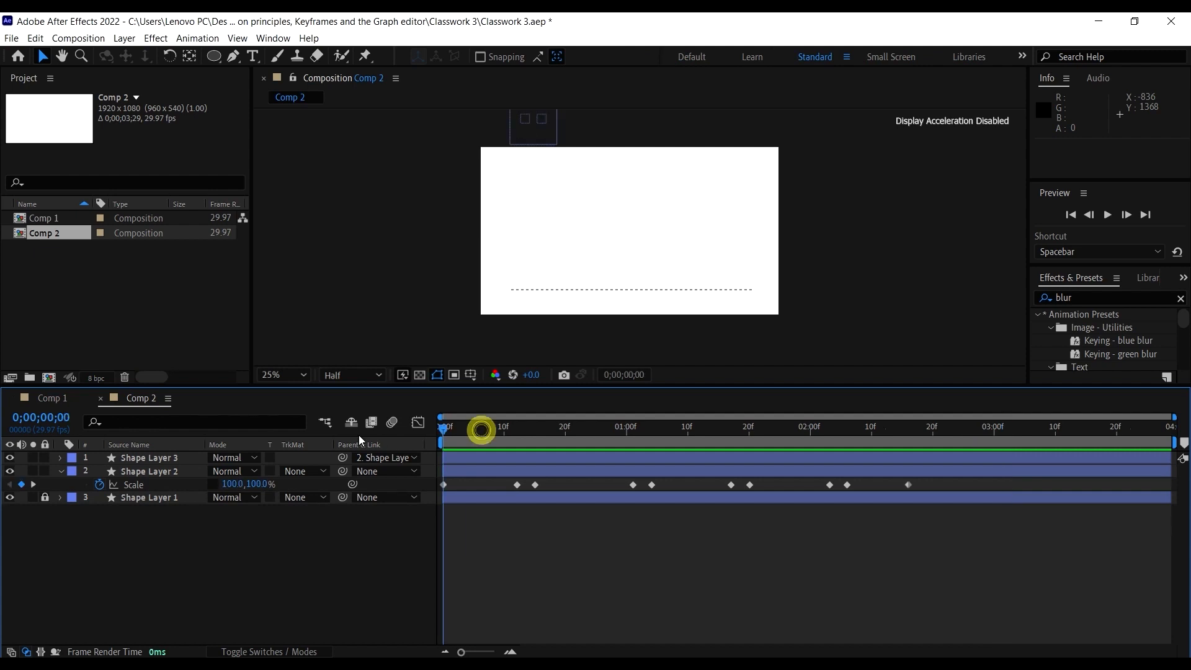
key(space)
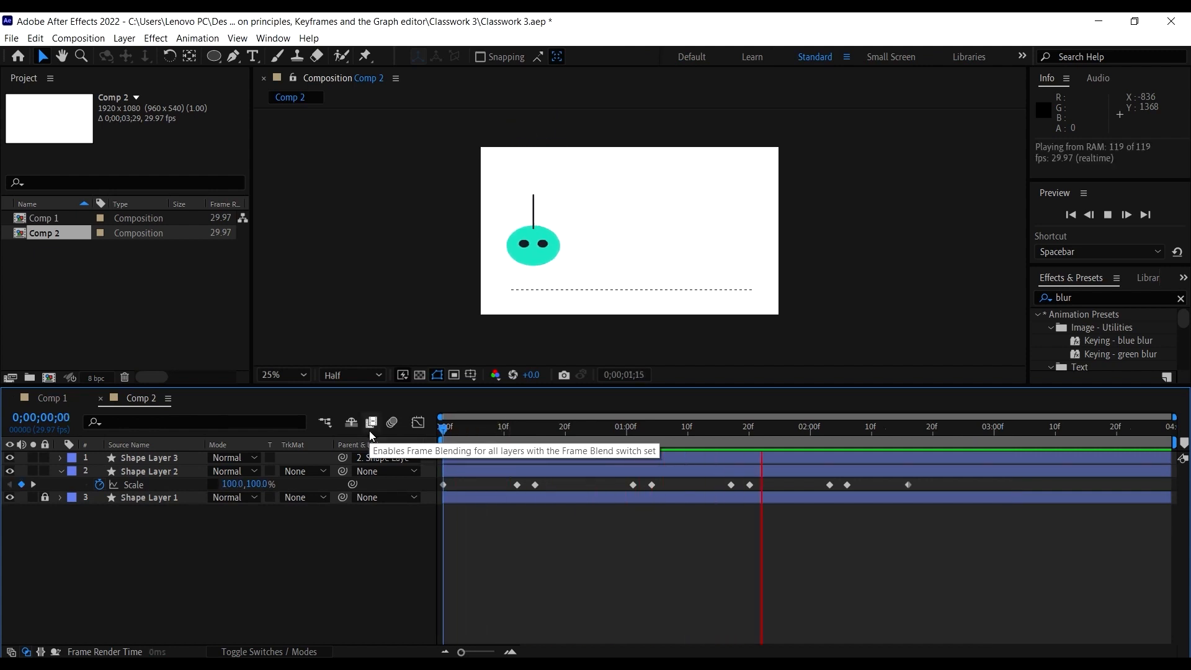
key(space)
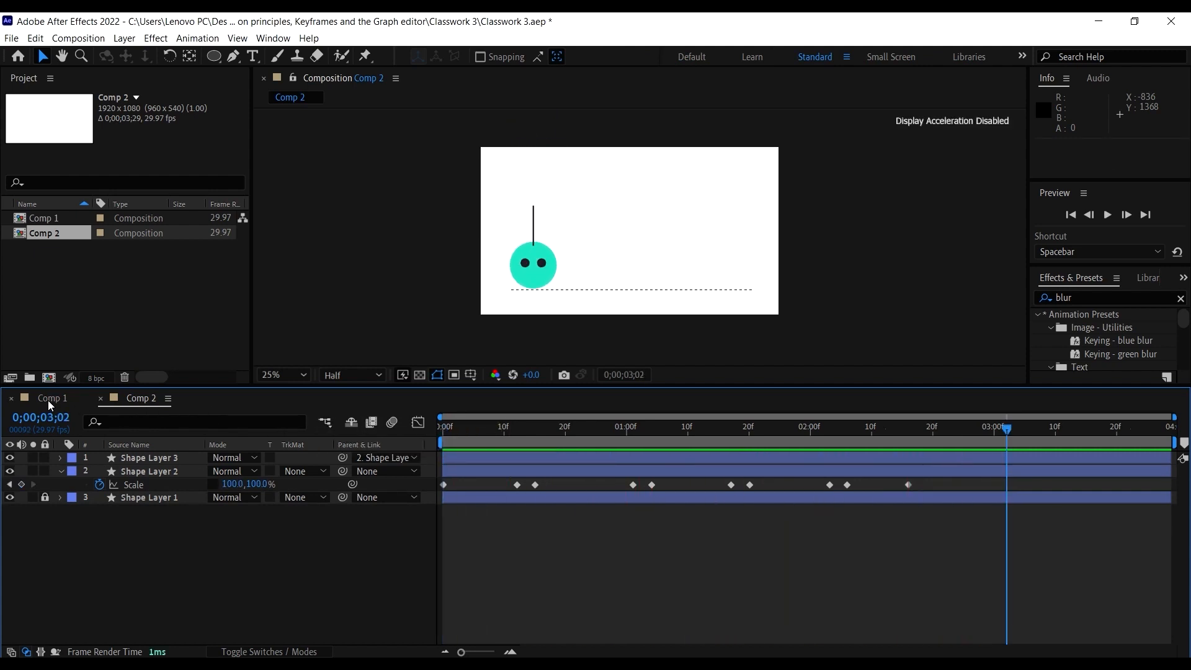
click(48, 398)
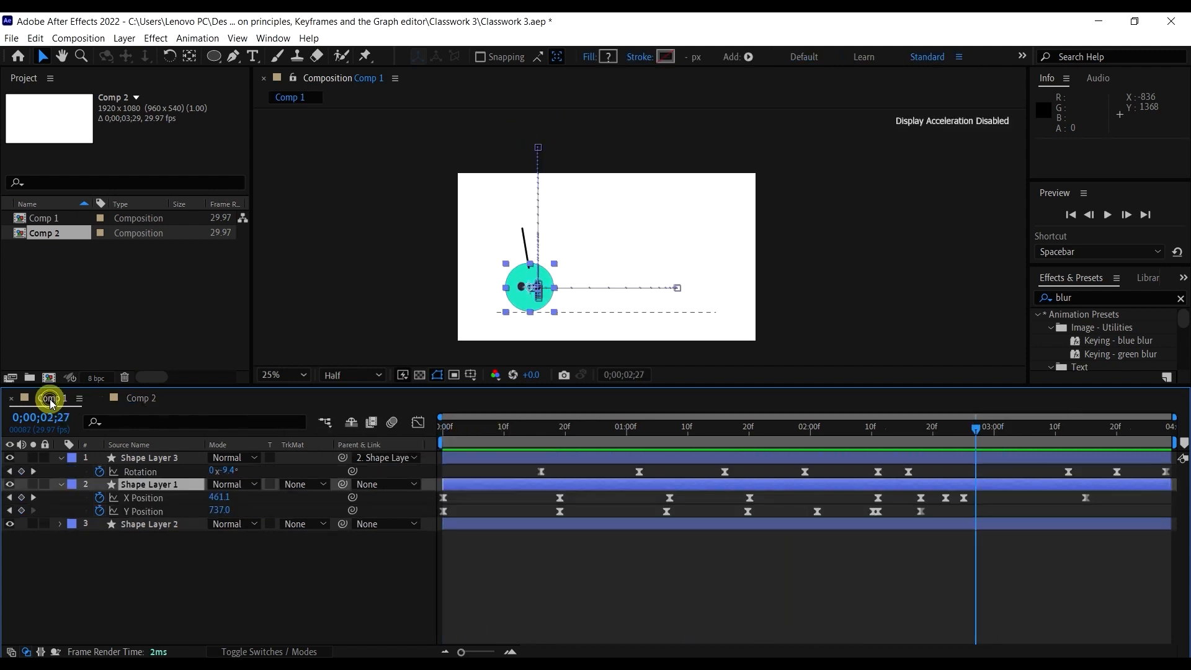
click(134, 397)
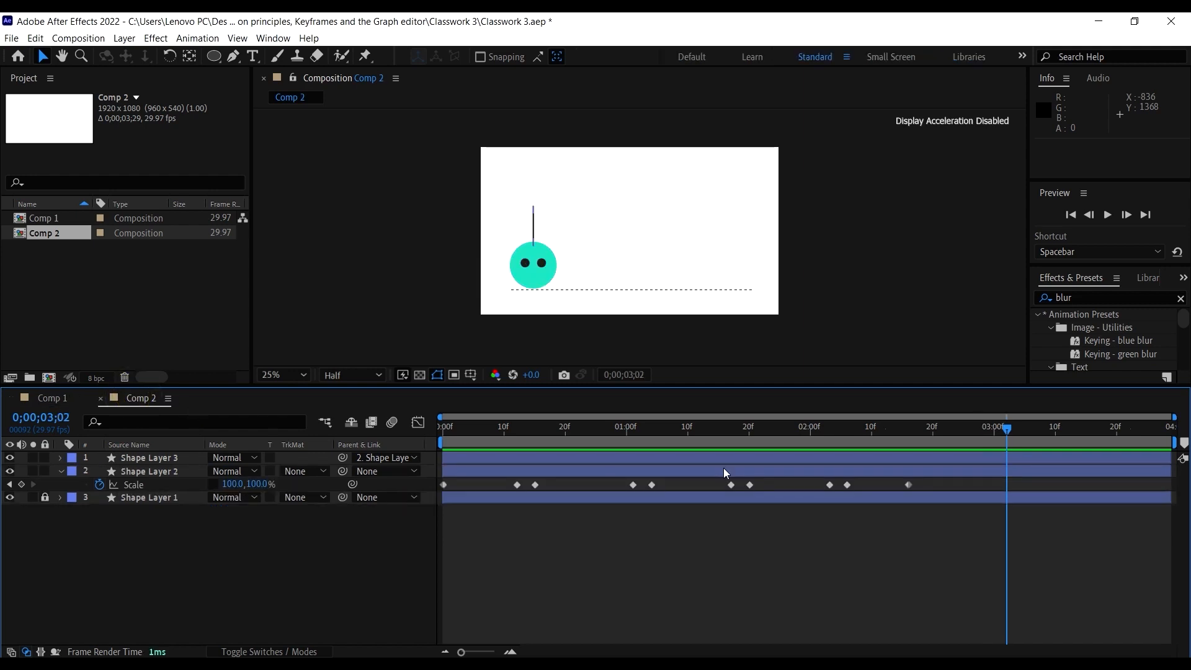
Step: Apply Easy Ease to all of Shape Layer 2's Scale keyframes and preview the animation from the start
mouse_move(940, 484)
mouse_down()
mouse_move(490, 502)
mouse_move(439, 486)
mouse_up()
right_click(441, 485)
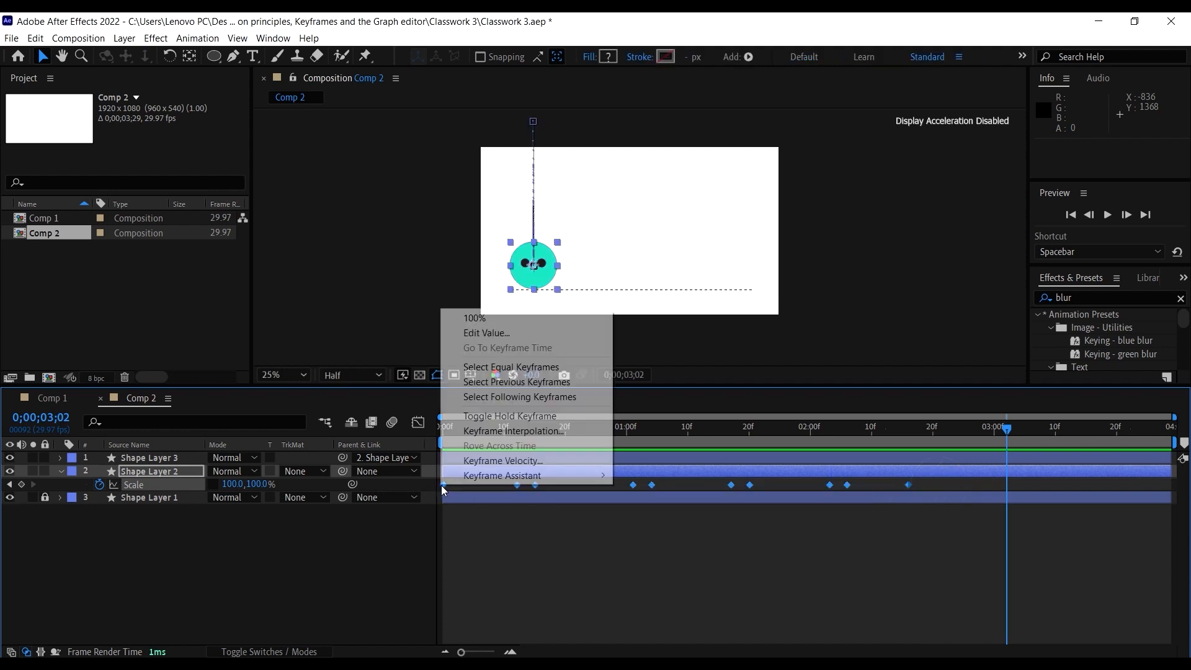
click(532, 475)
click(652, 520)
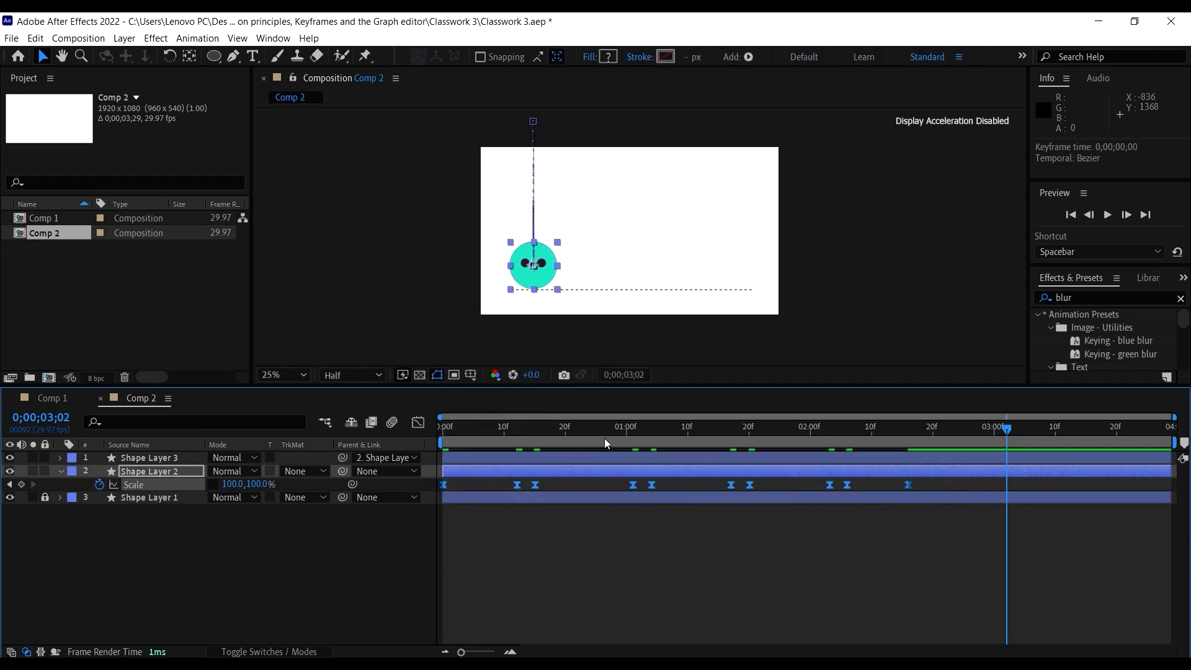
click(604, 430)
key(space)
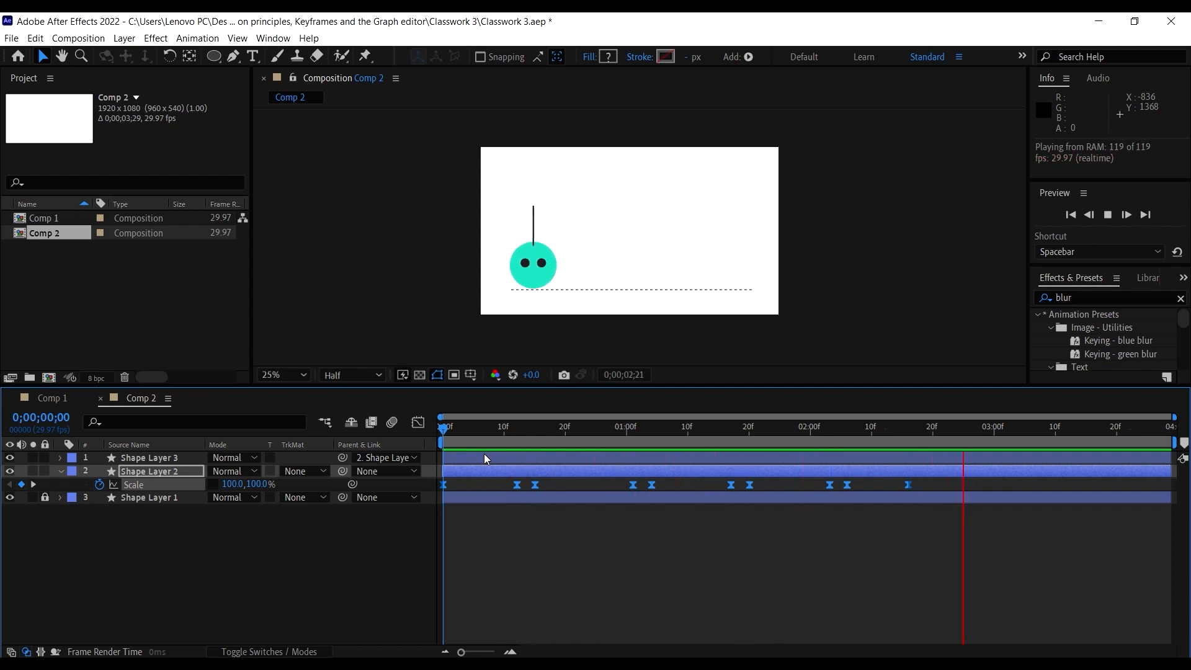
key(space)
Step: Try a height of 107% and then a width of 110% for Shape Layer 2's Scale at 0;00;02;19, undoing each change
drag(868, 429, 931, 480)
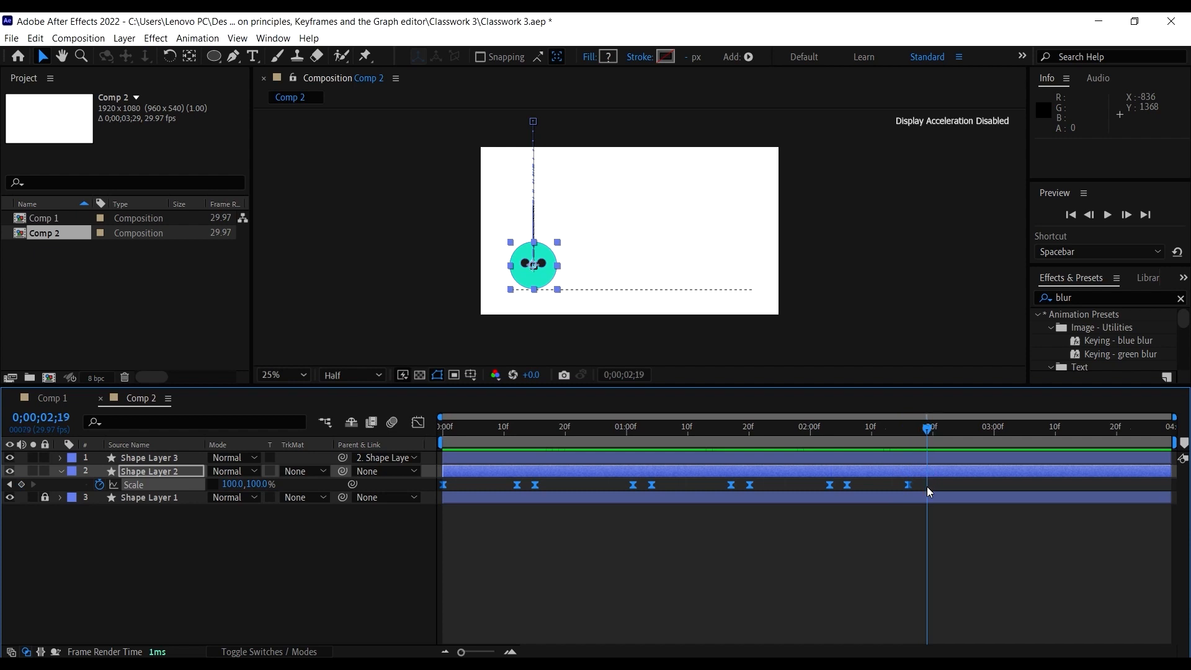
click(791, 550)
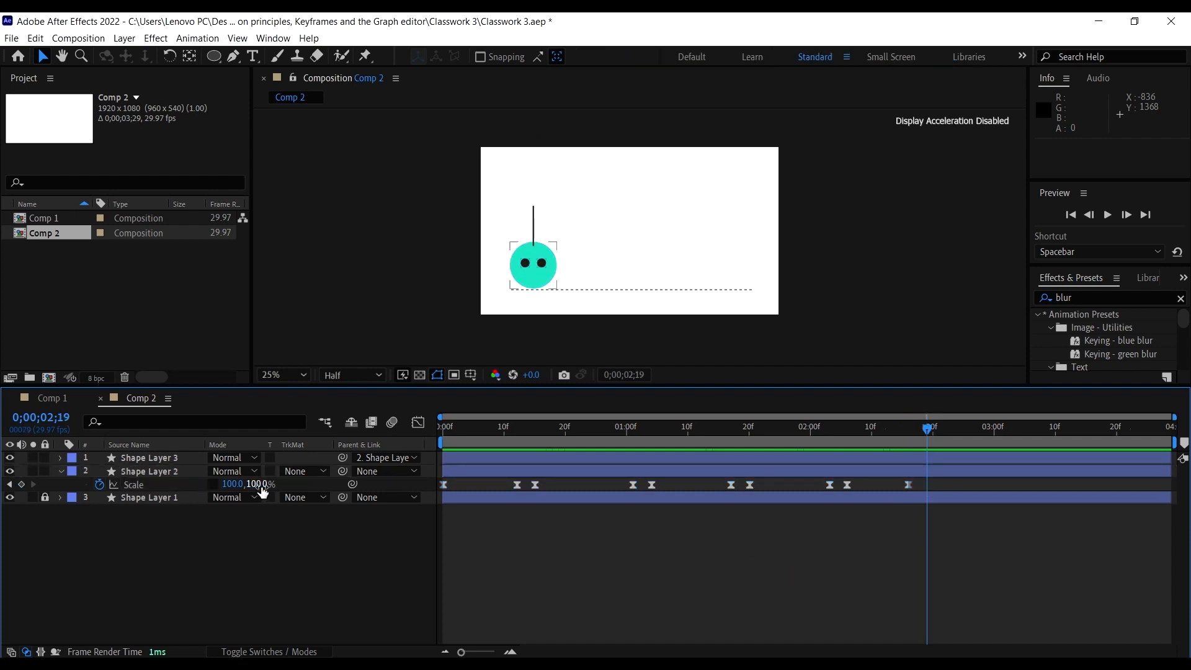
drag(260, 485, 271, 485)
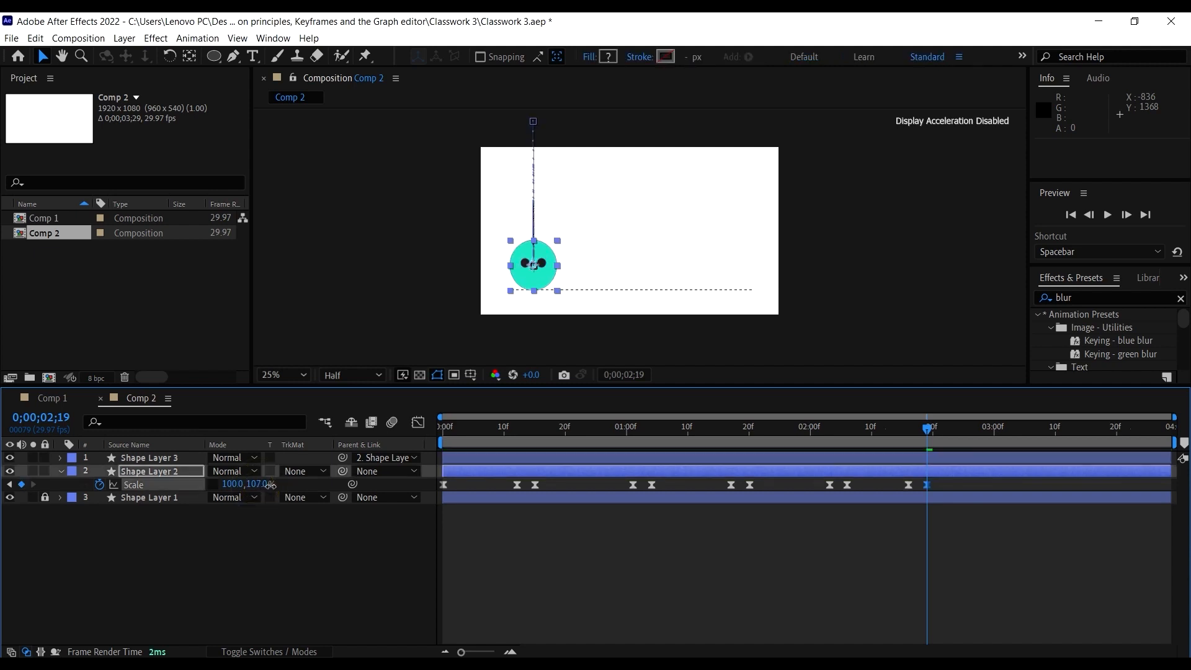
key(ctrl+z)
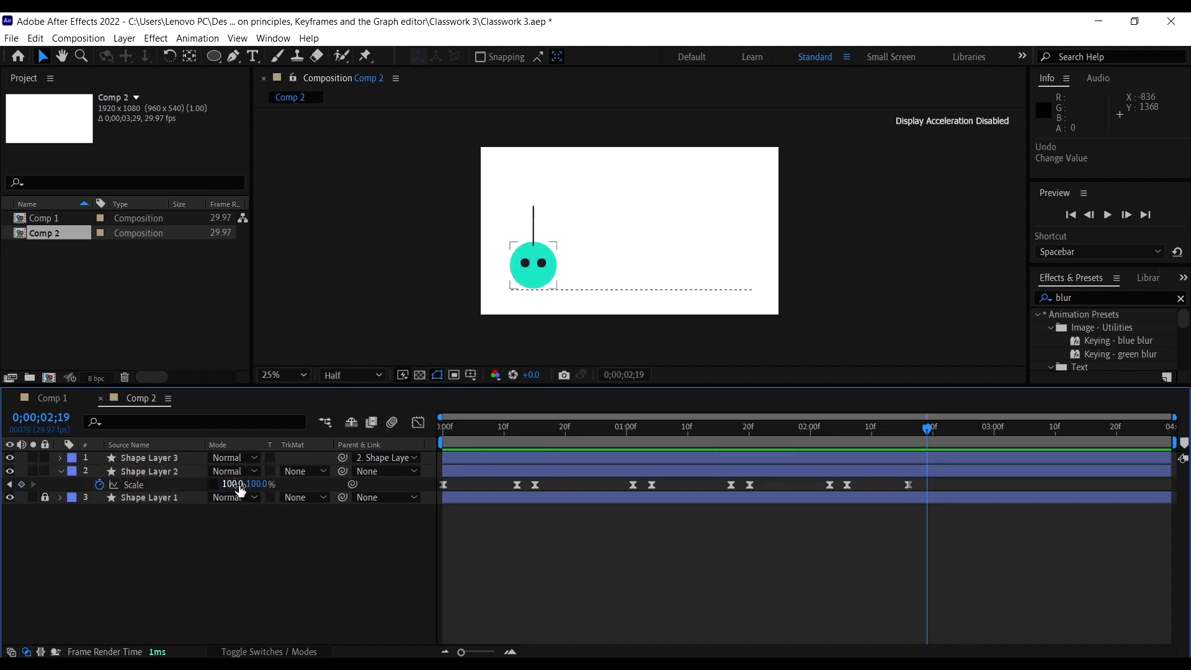
drag(238, 484, 244, 484)
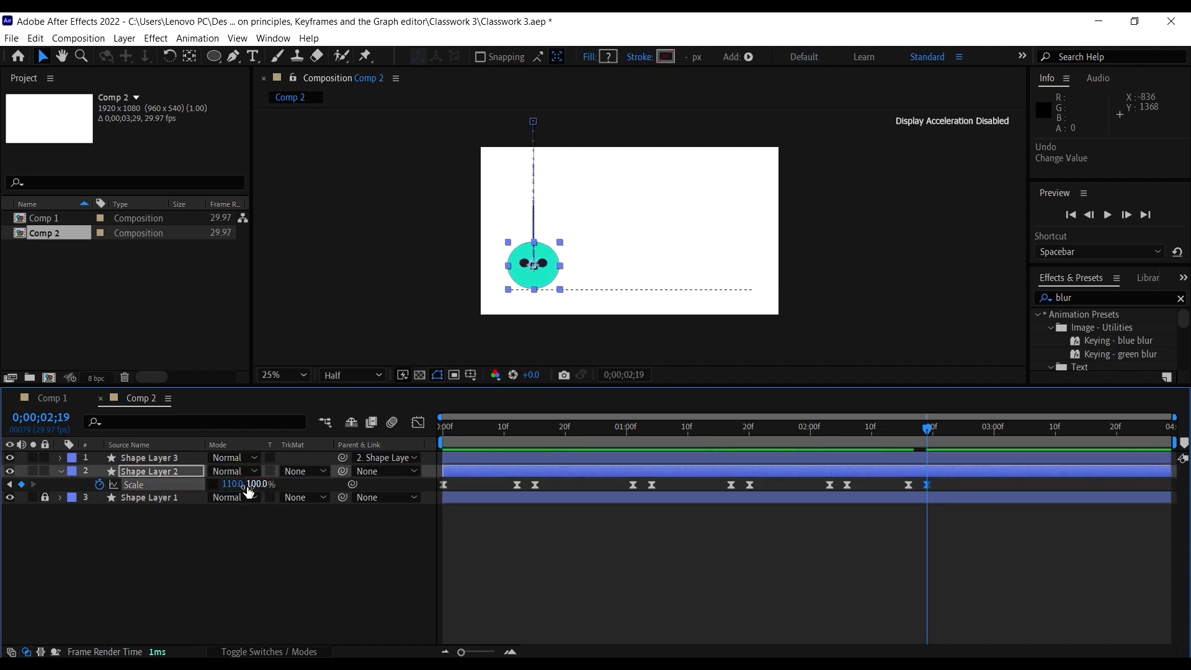
key(ctrl+z)
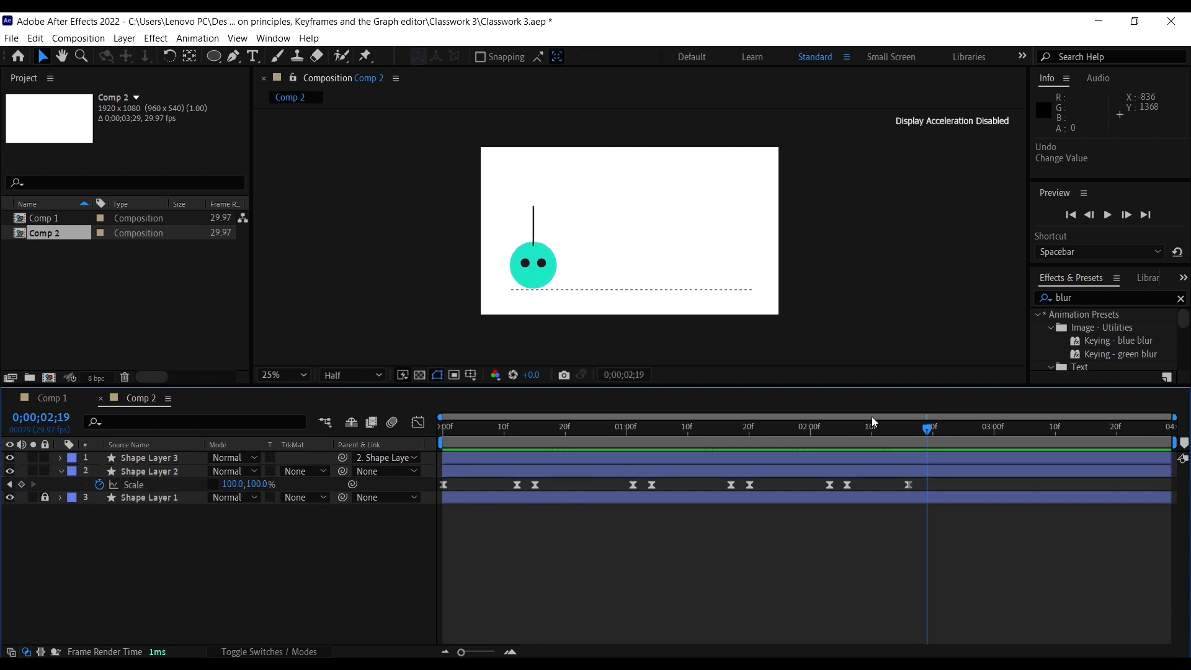
Step: At 0;00;02;16, reveal Shape Layer 2's position properties and show the Y Position curve in the Graph Editor
drag(872, 422, 913, 459)
key(space)
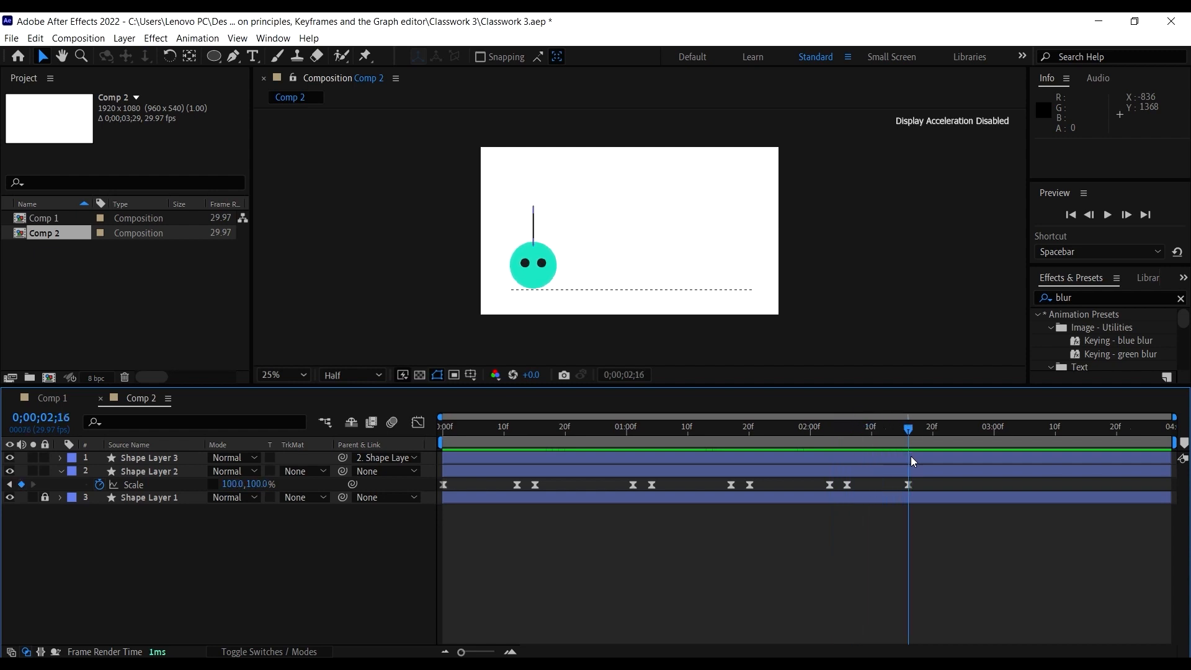
click(177, 471)
key(p)
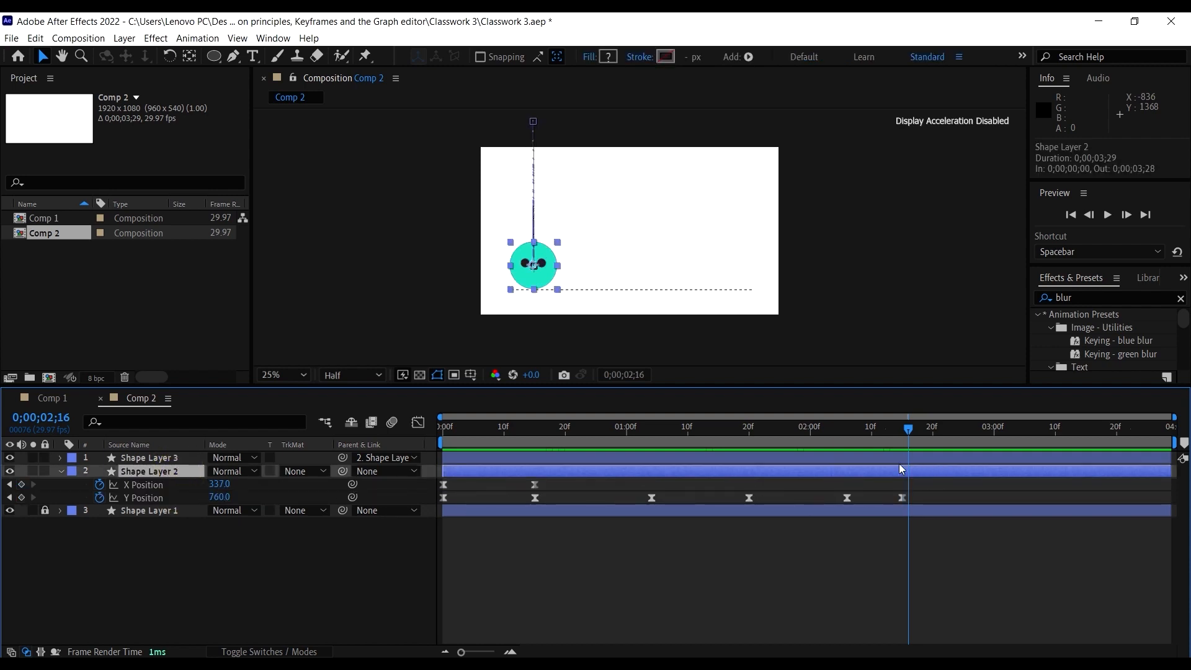
drag(949, 494, 438, 507)
click(420, 424)
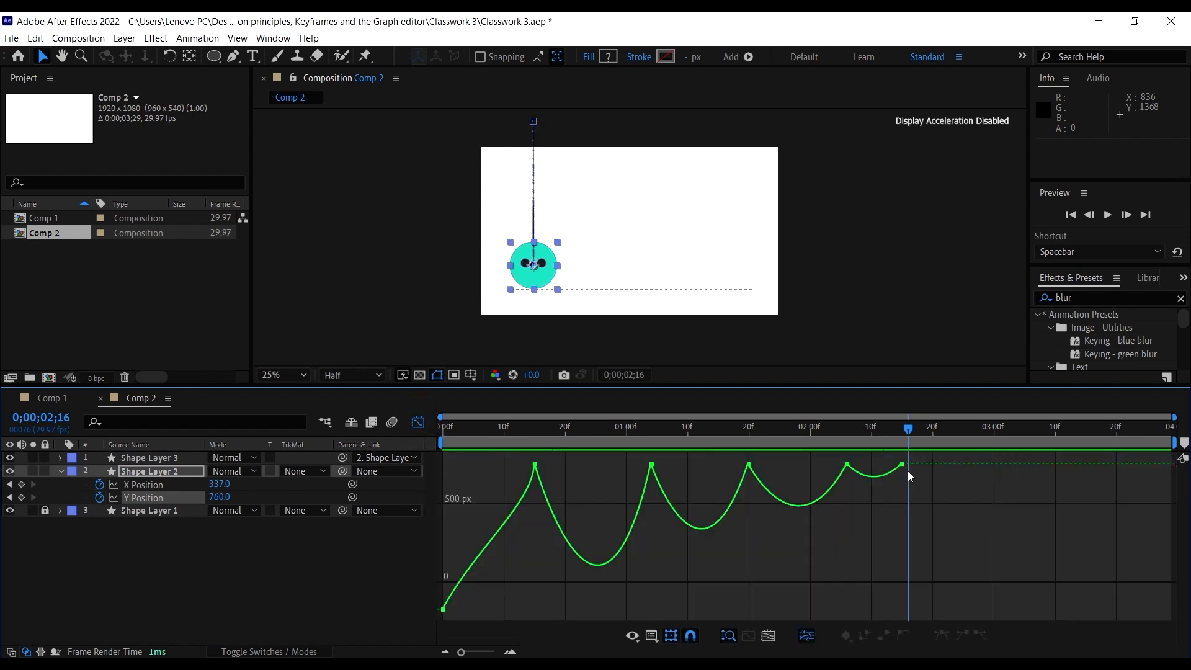
Step: Move the last Y Position keyframe on the graph back to 0;00;02;14, keeping its value of 760
drag(947, 493, 646, 456)
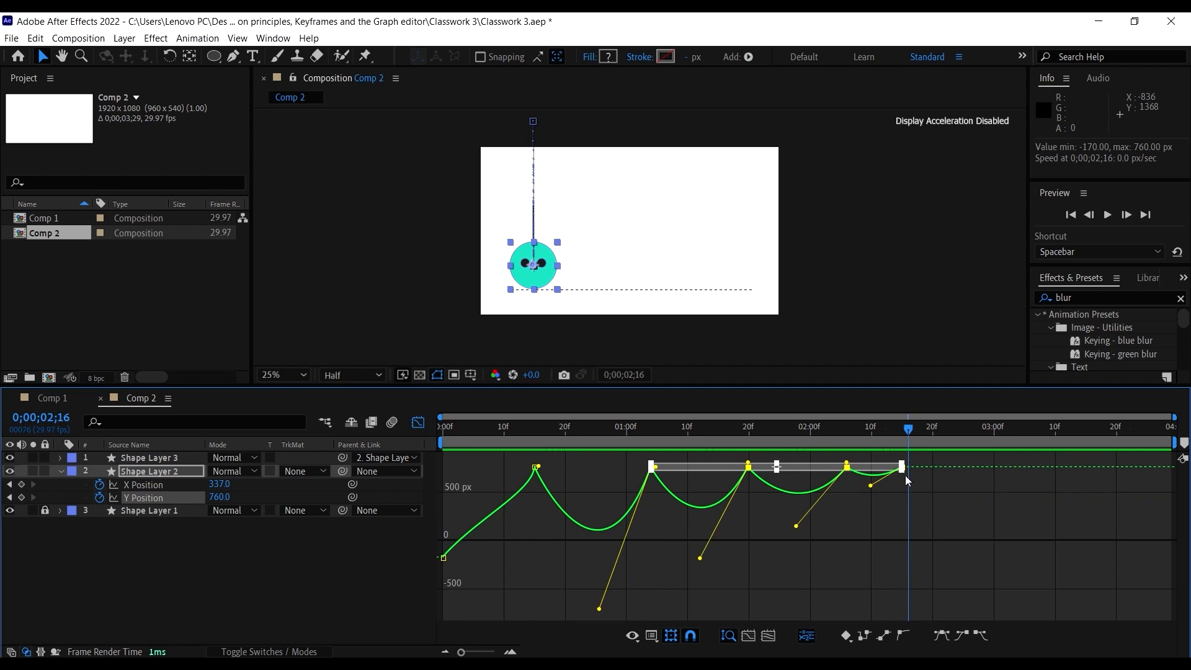
click(955, 486)
drag(903, 464, 898, 464)
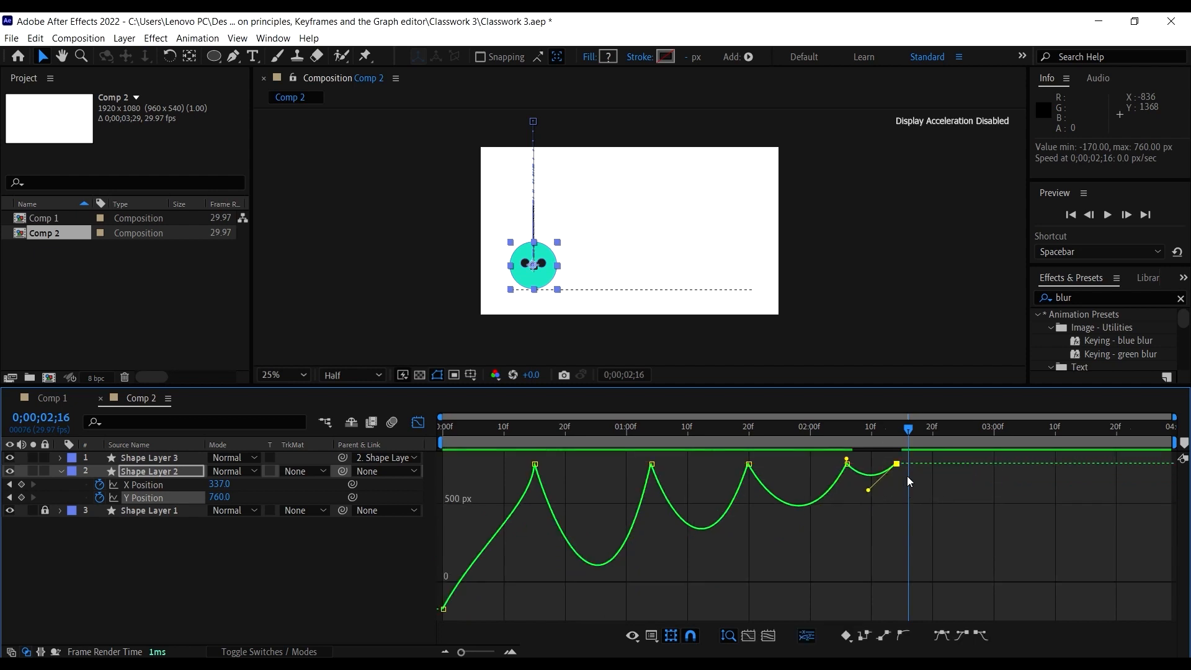
Step: Add a final Y Position keyframe at about 0;00;02;21 and bend the curve before it into a very small last bounce
ctrl+click(926, 469)
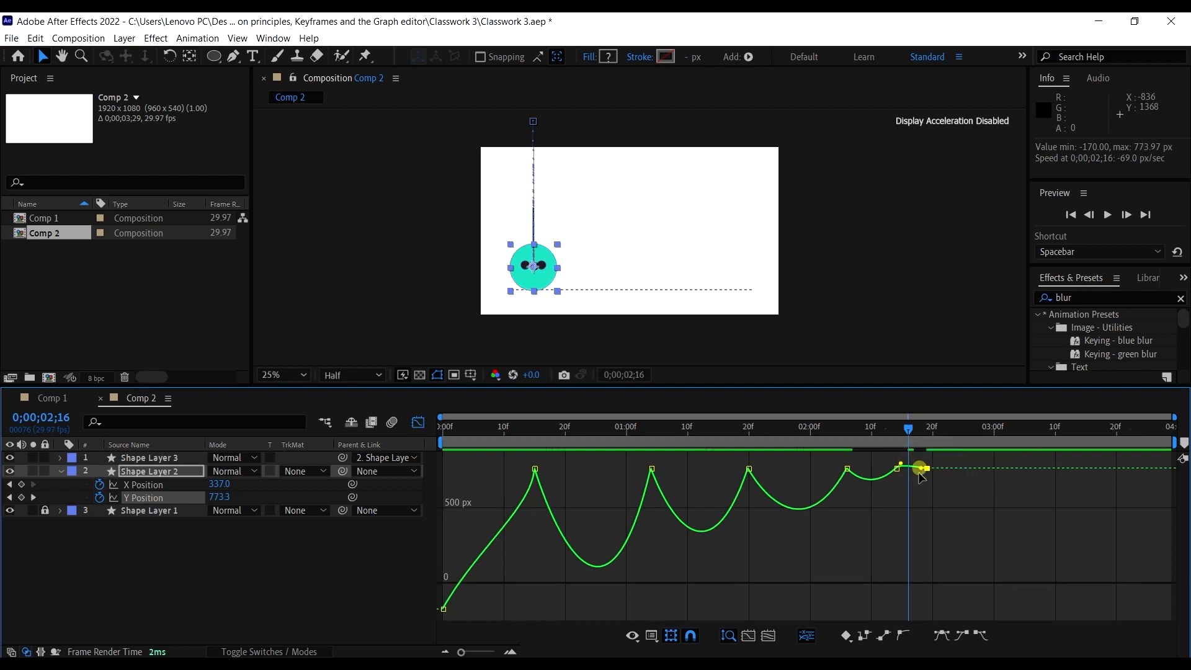
mouse_move(920, 472)
mouse_down()
mouse_move(912, 489)
mouse_move(898, 470)
mouse_move(940, 466)
mouse_move(918, 474)
mouse_up()
click(898, 470)
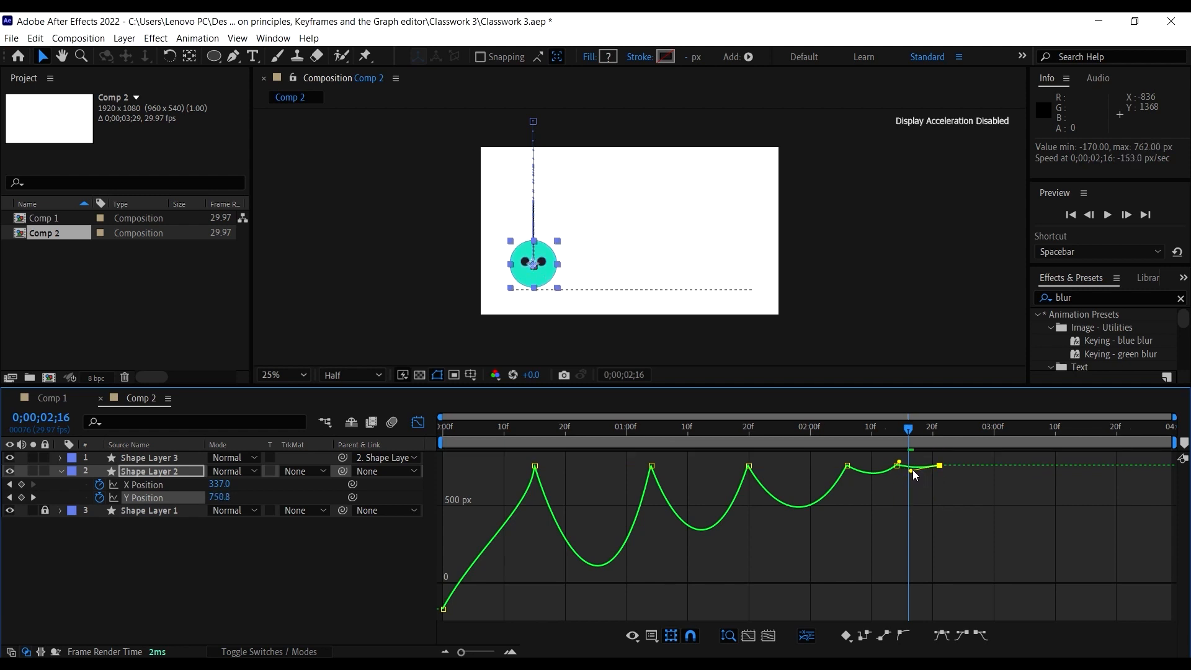
drag(914, 475, 914, 474)
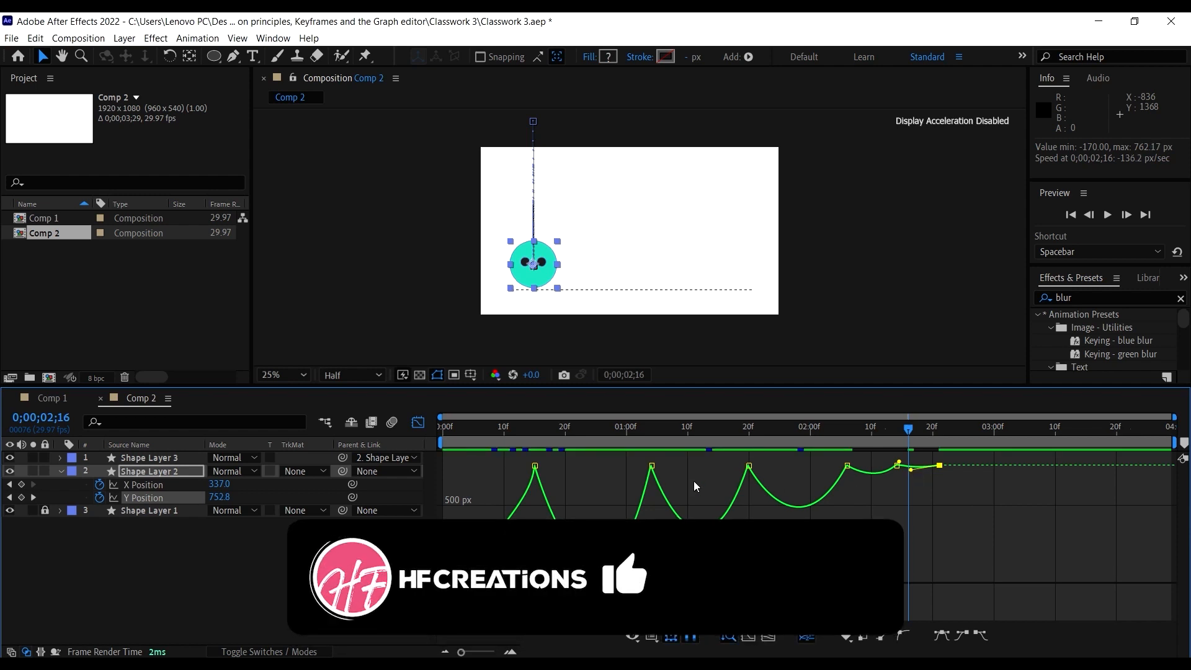
Step: Preview the bounce from the start and return the timeline from the Graph Editor to the keyframe view
drag(605, 431, 402, 438)
key(space)
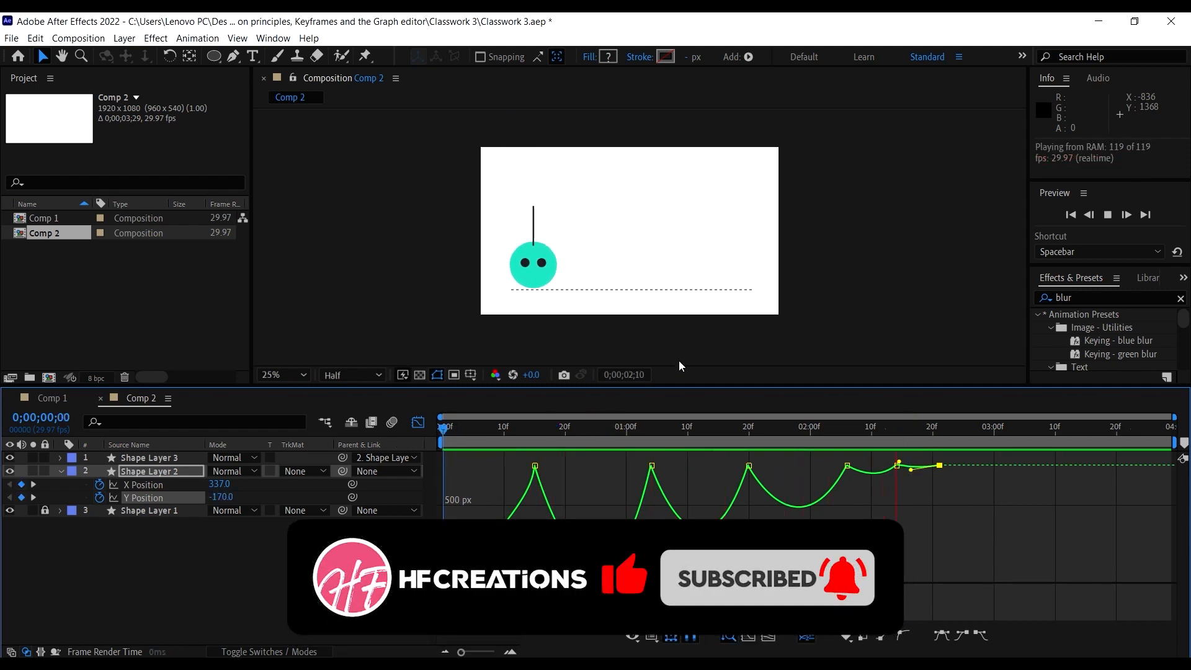
key(space)
click(417, 423)
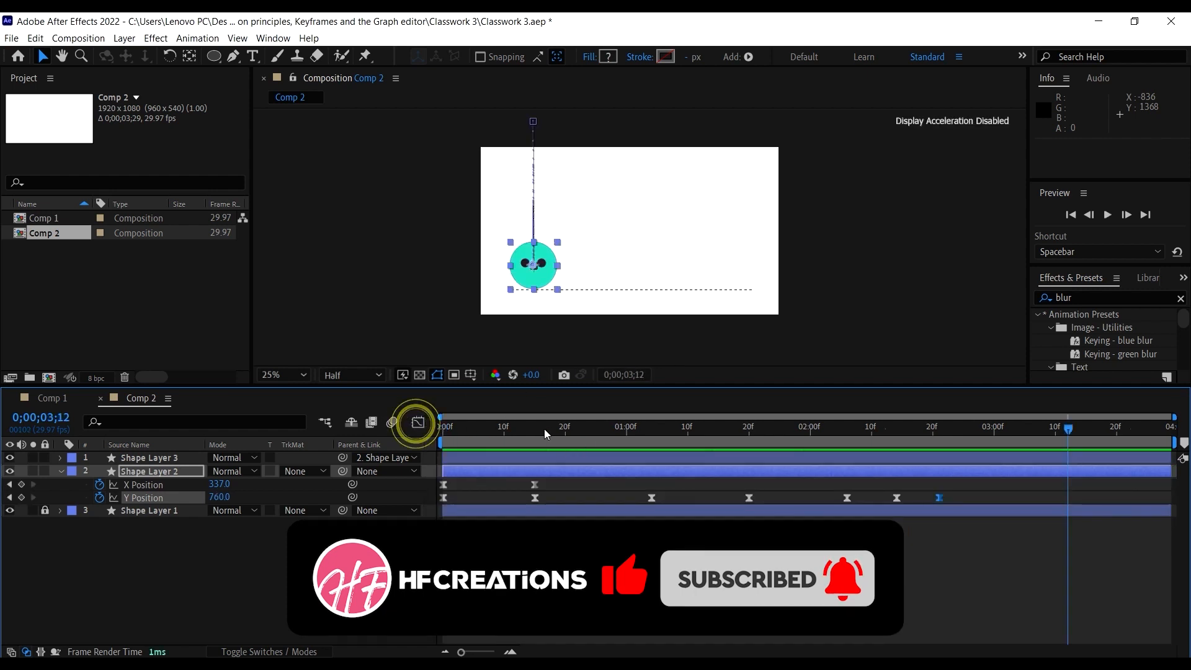
drag(545, 430, 441, 434)
key(space)
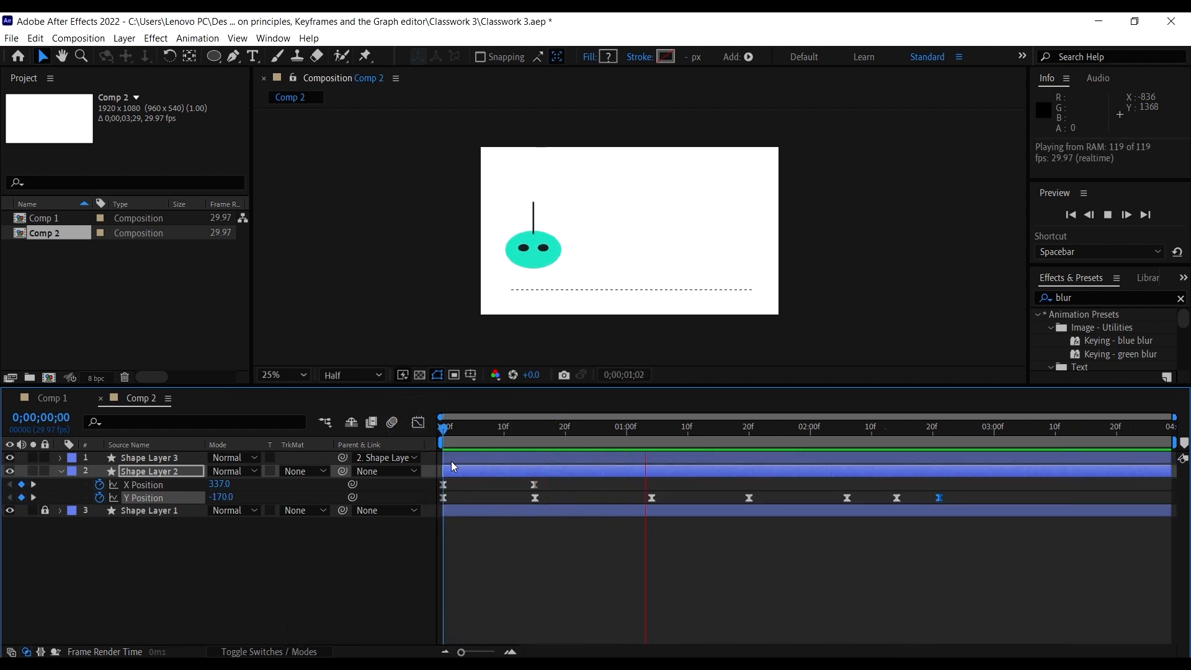
key(space)
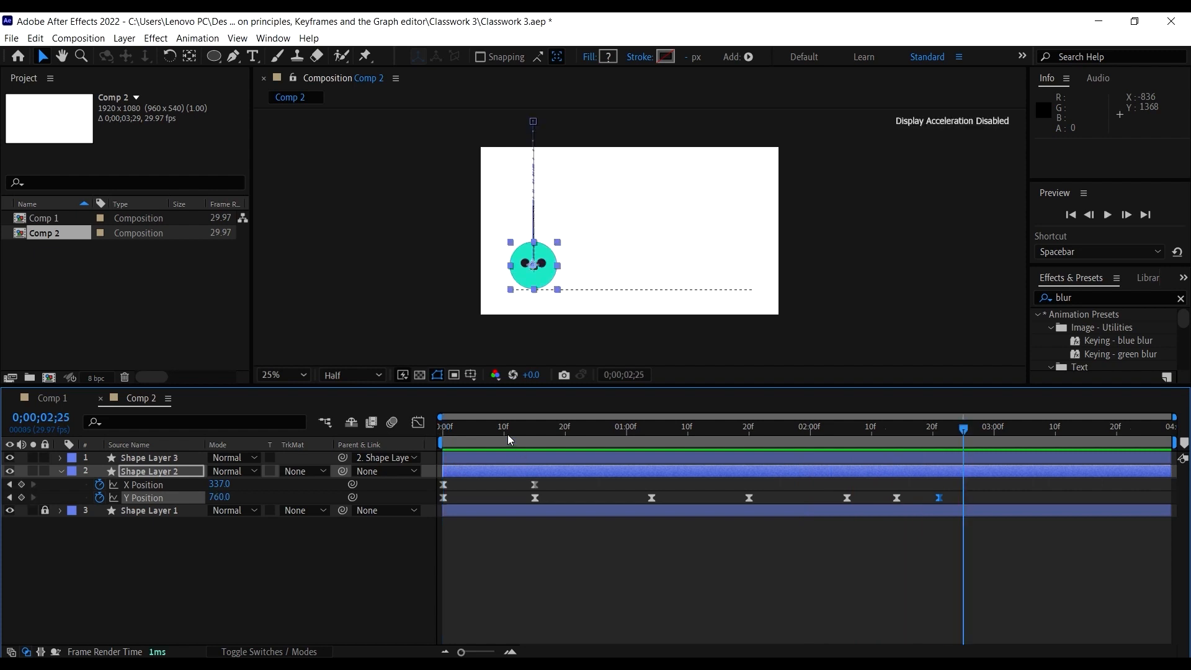
Step: At the first impact, 0;00;00;15, lower the squashed ball onto the dashed ground line at a Y Position of 798
drag(489, 427, 535, 482)
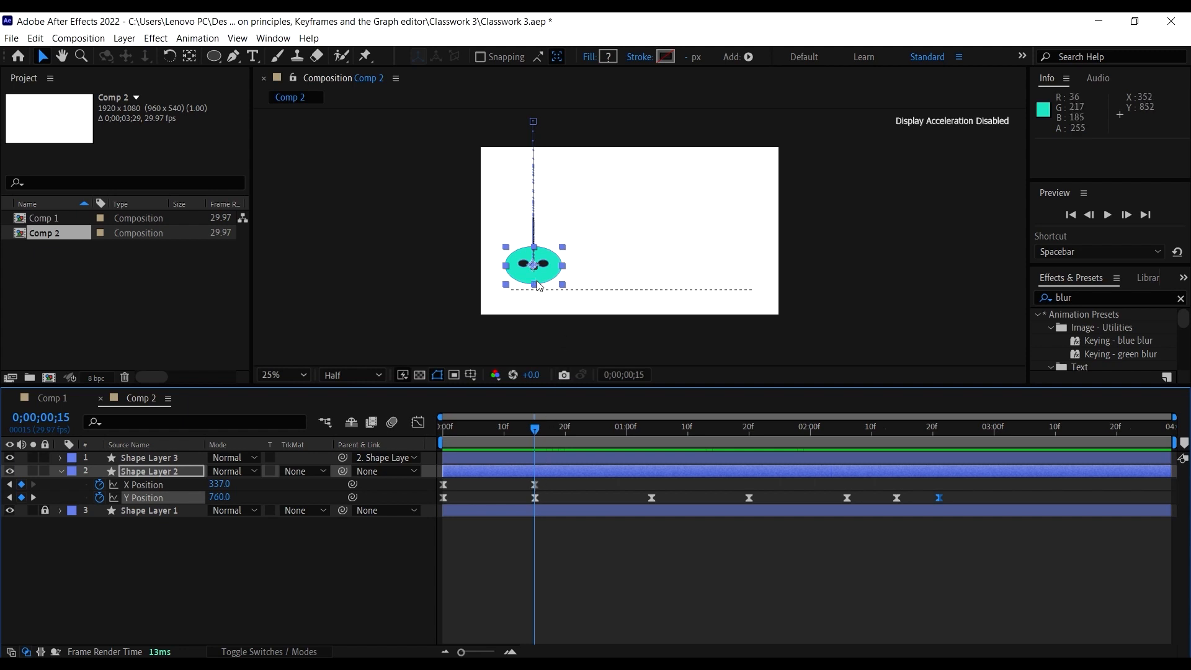
key(period)
key(h)
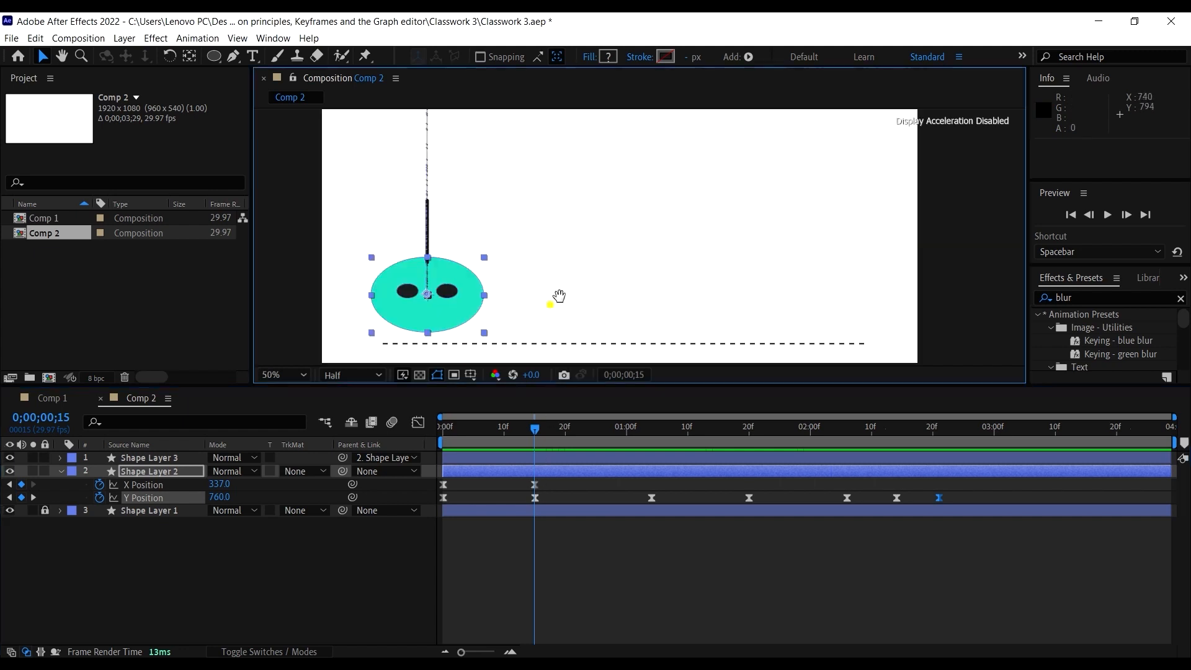
drag(550, 307, 616, 216)
key(v)
drag(537, 439, 535, 441)
drag(508, 227, 508, 238)
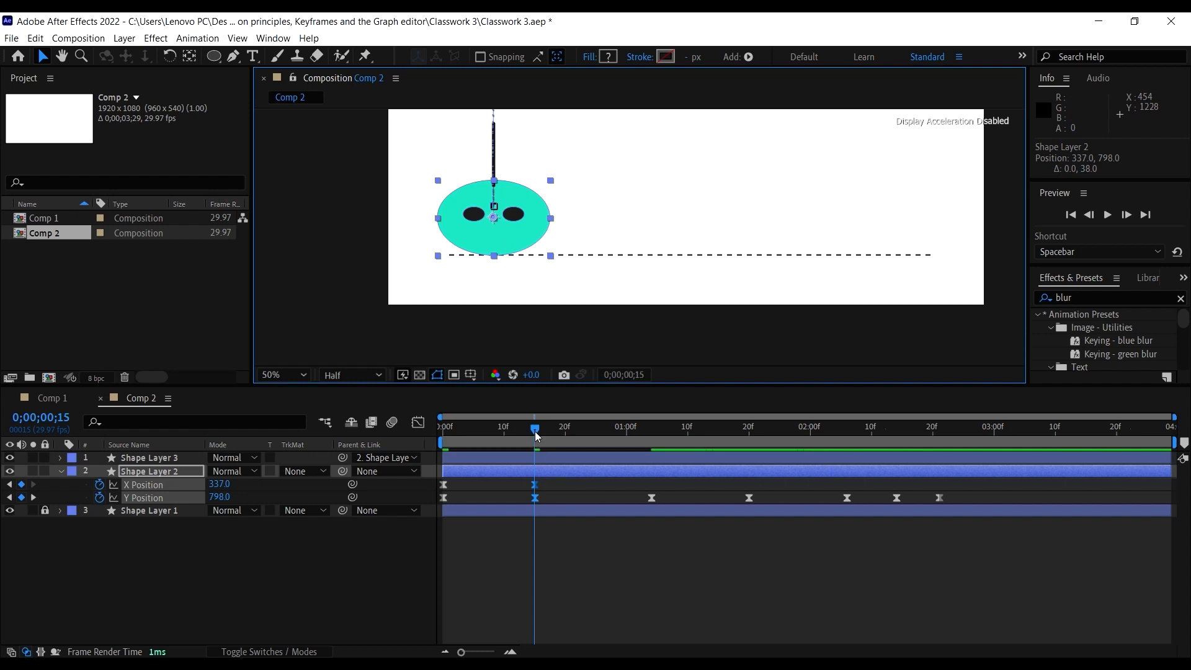
Step: Lower the squashed ball onto the ground line at 0;00;01;04 (Y 796), 0;00;01;20 (Y about 798) and 0;00;02;06 (Y 796)
drag(537, 436, 654, 467)
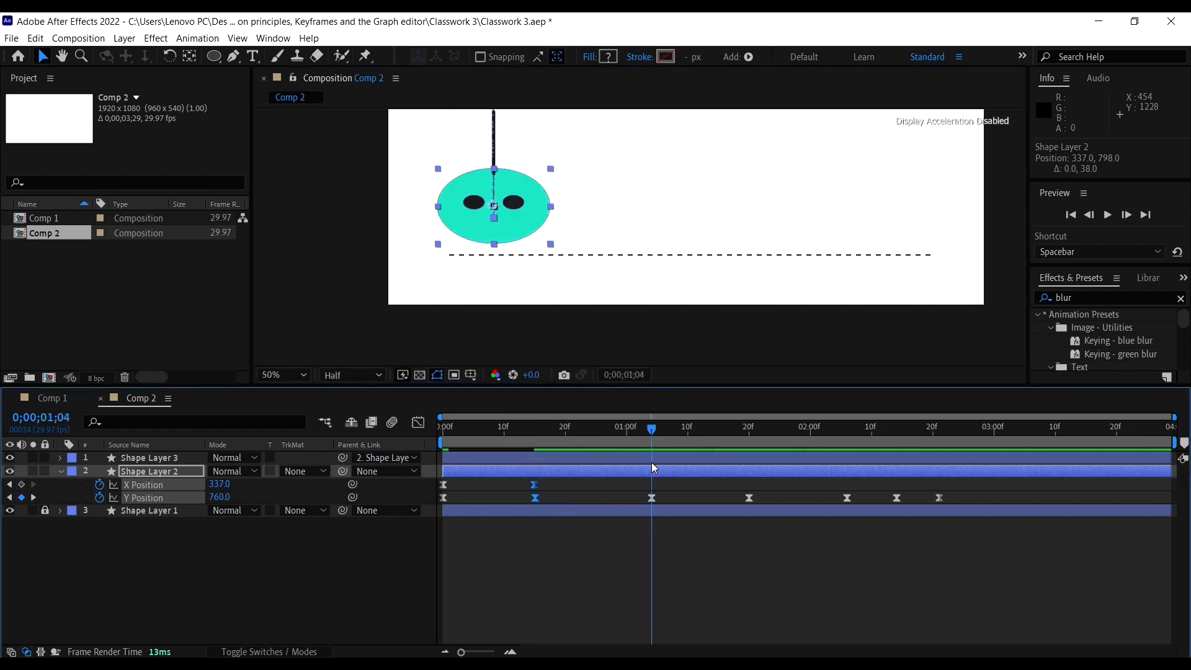
drag(510, 235, 511, 246)
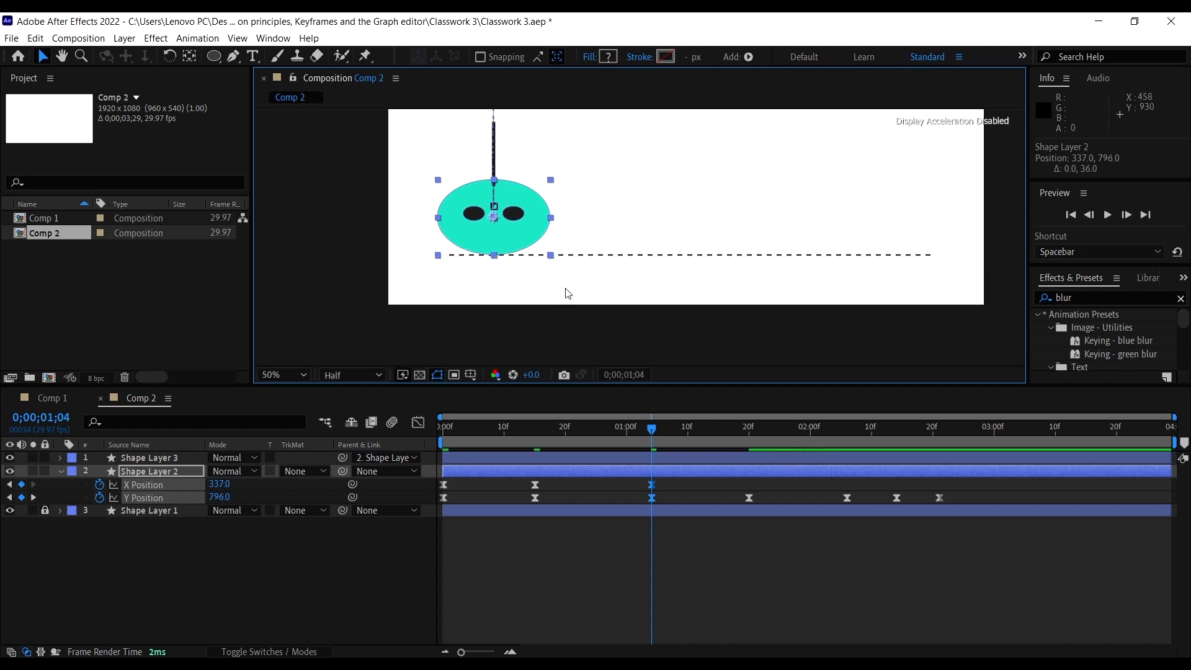
drag(657, 429, 752, 435)
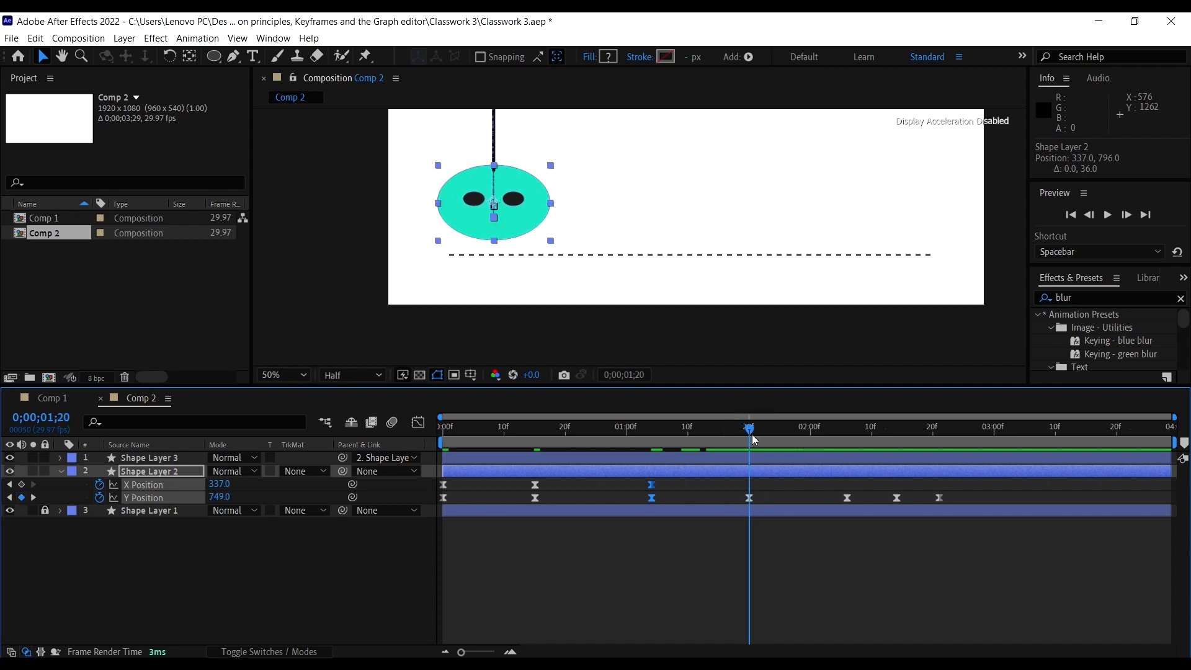
drag(518, 227, 520, 244)
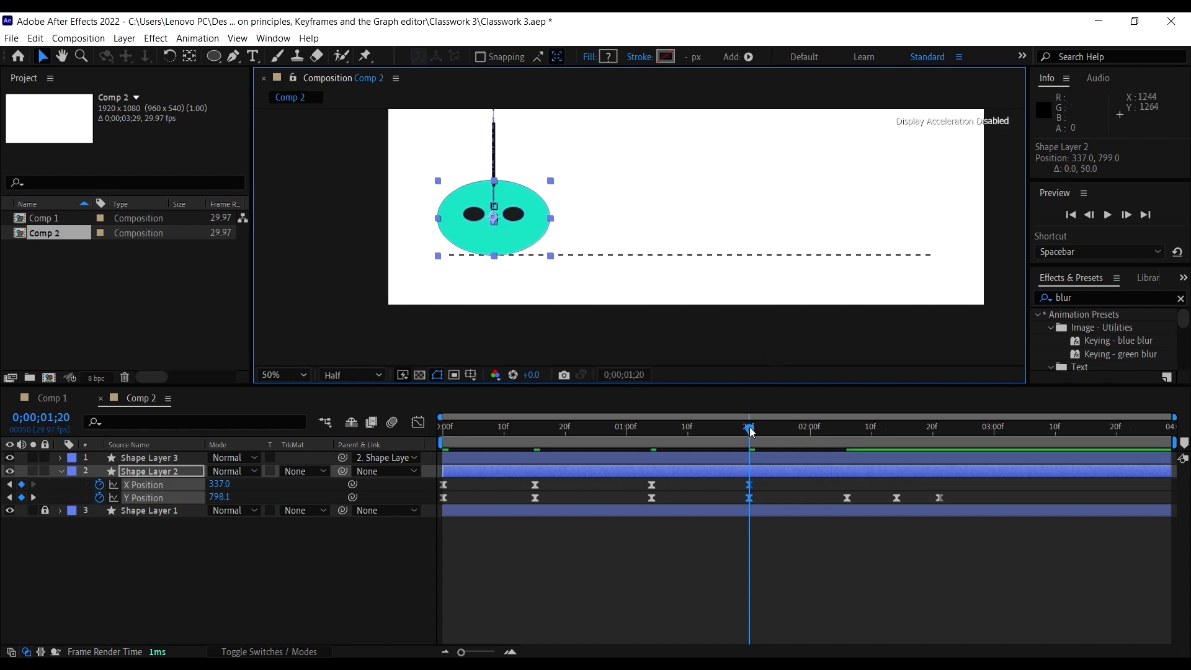
drag(751, 433, 849, 458)
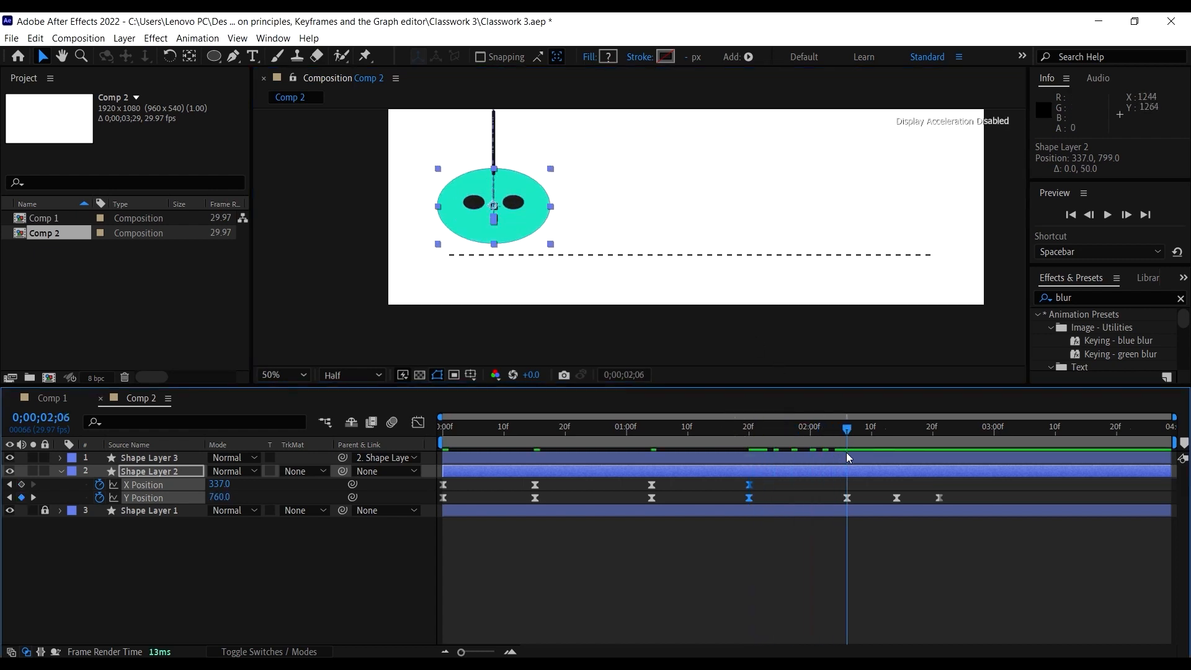
drag(514, 227, 514, 237)
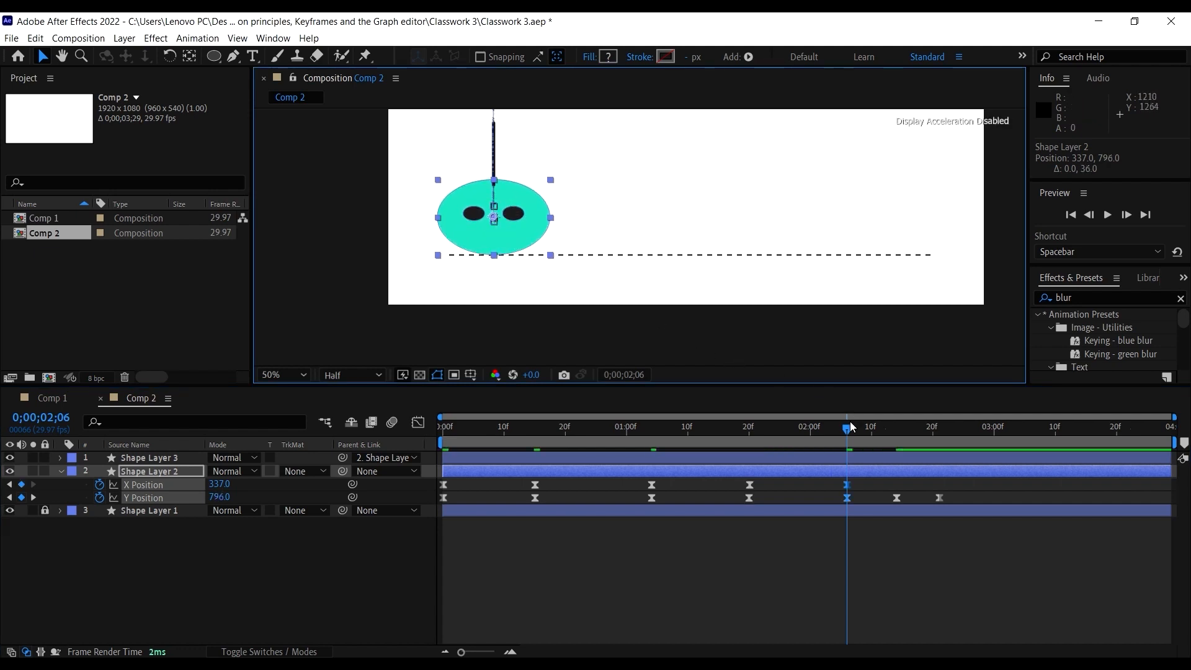
Step: Lower the ball onto the ground line at its last two contacts, to Y 770 at 0;00;02;14 and Y 764 at 0;00;02;21
drag(850, 434, 900, 449)
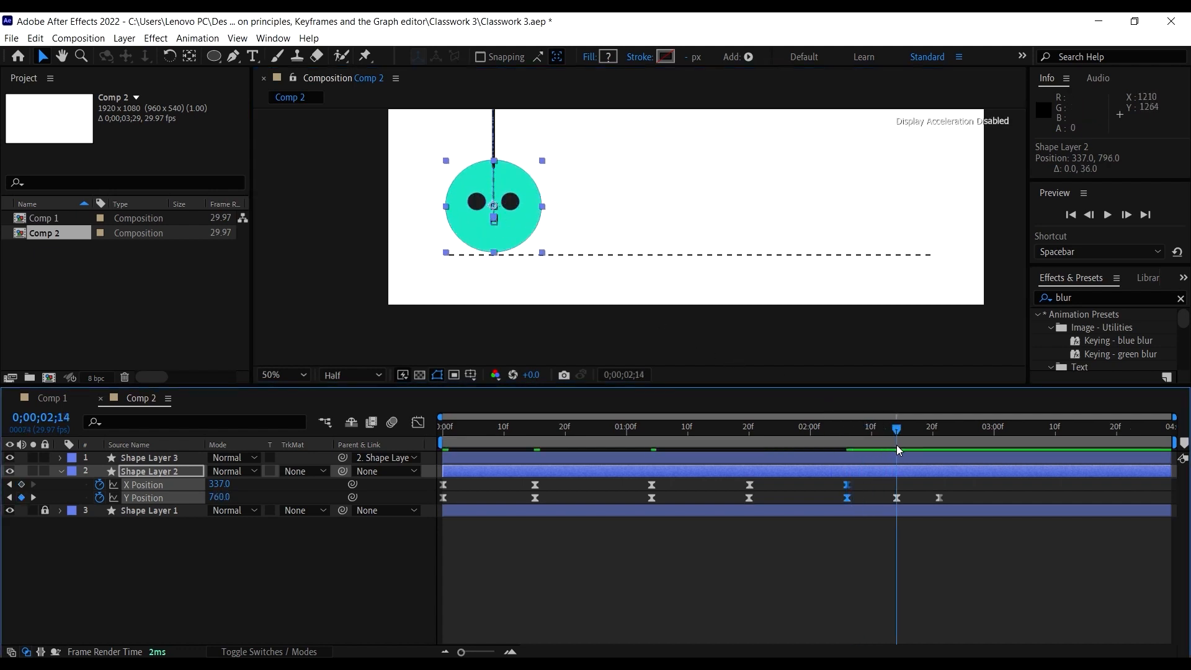
click(530, 214)
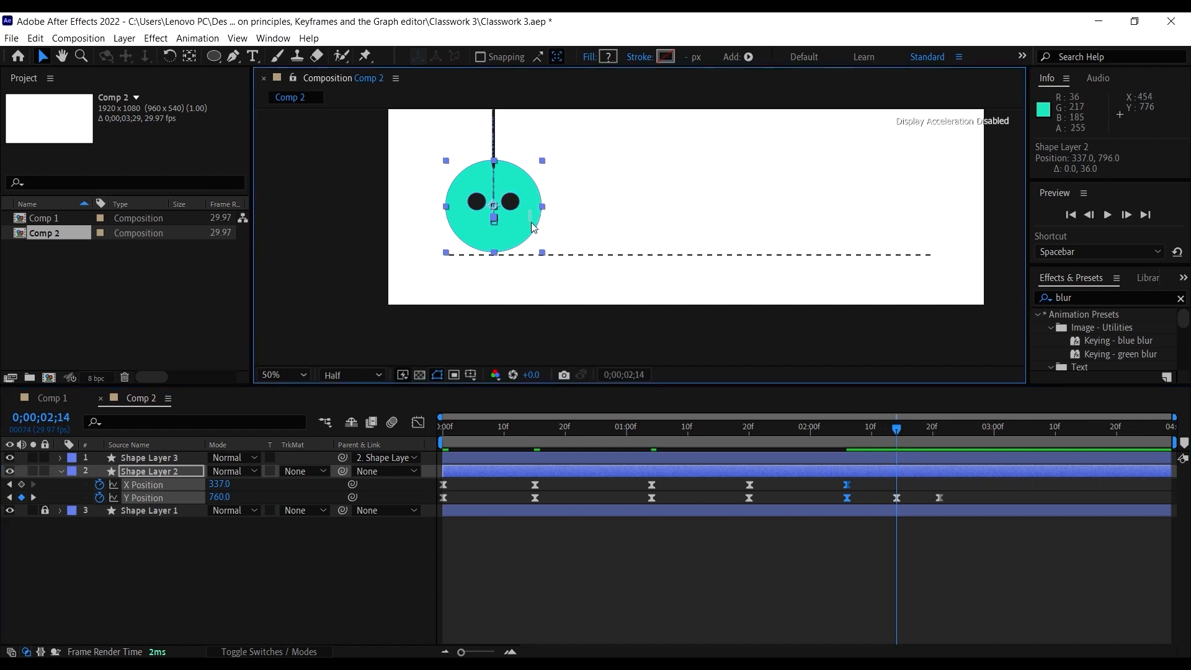
drag(522, 224, 523, 233)
drag(900, 438, 943, 445)
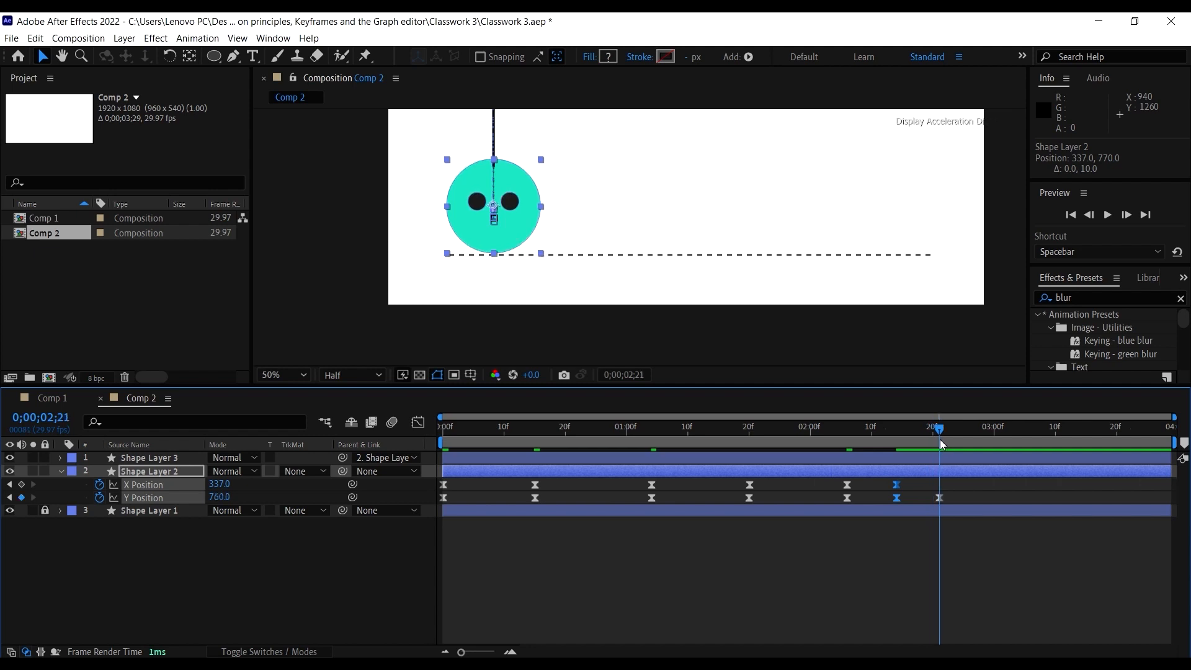
drag(515, 232, 514, 238)
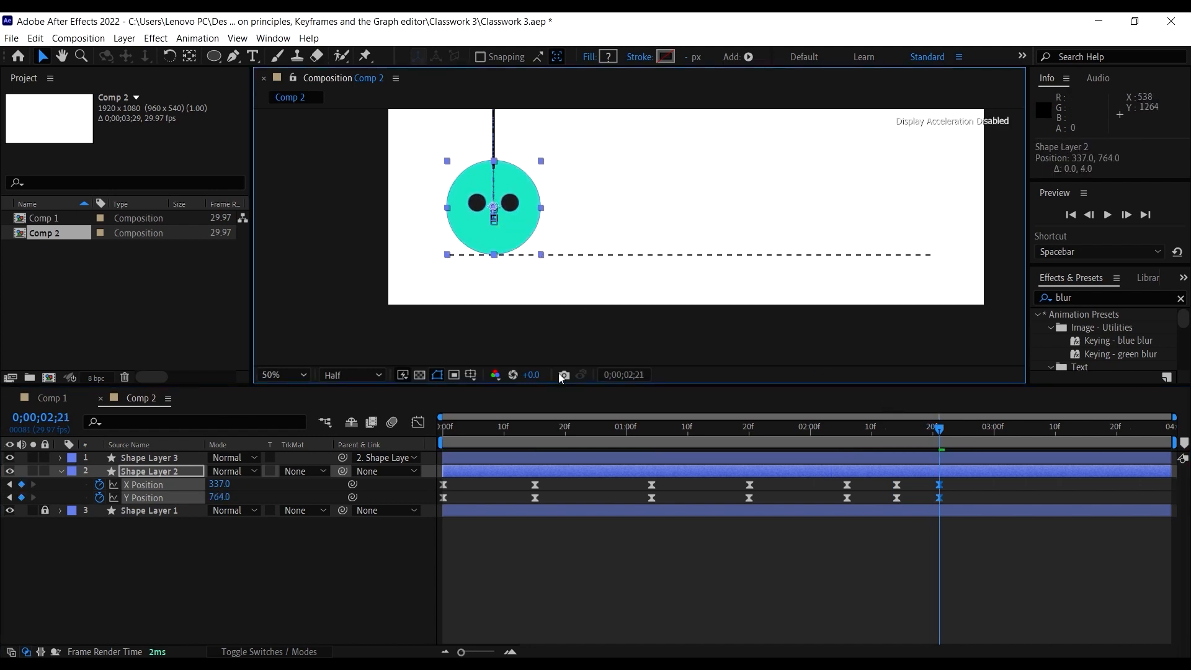
Step: Preview the whole bounce from the first frame several times to check the ball's contact with the ground line
drag(544, 430, 398, 441)
scroll(501, 309, down, 2)
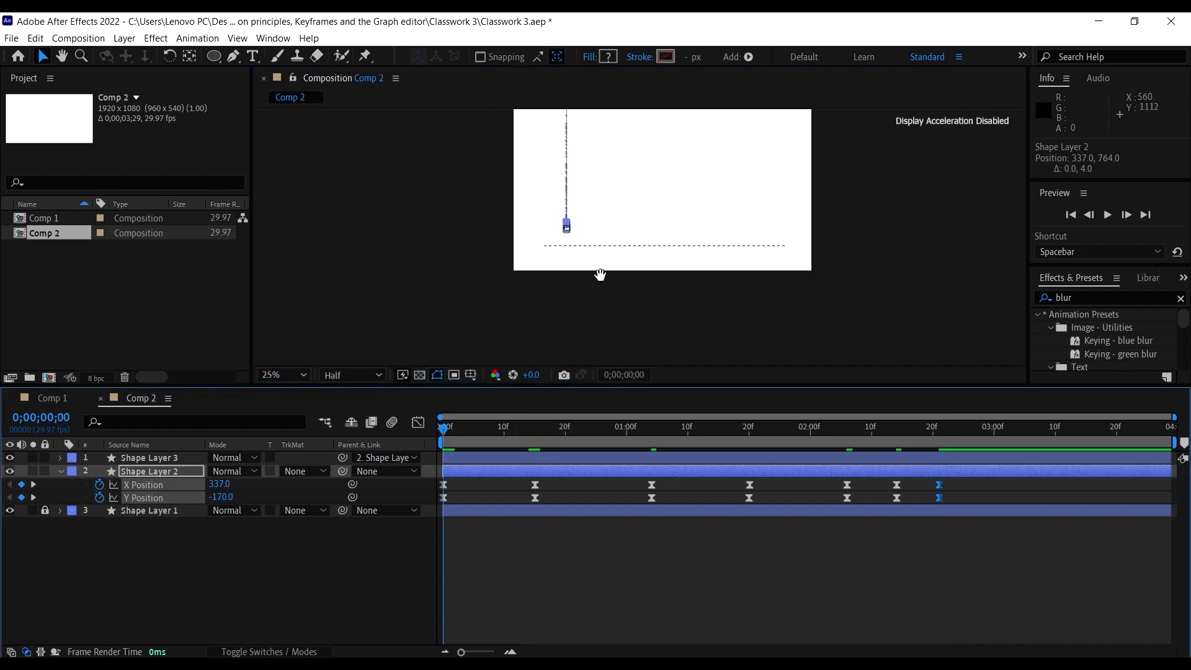
key(space)
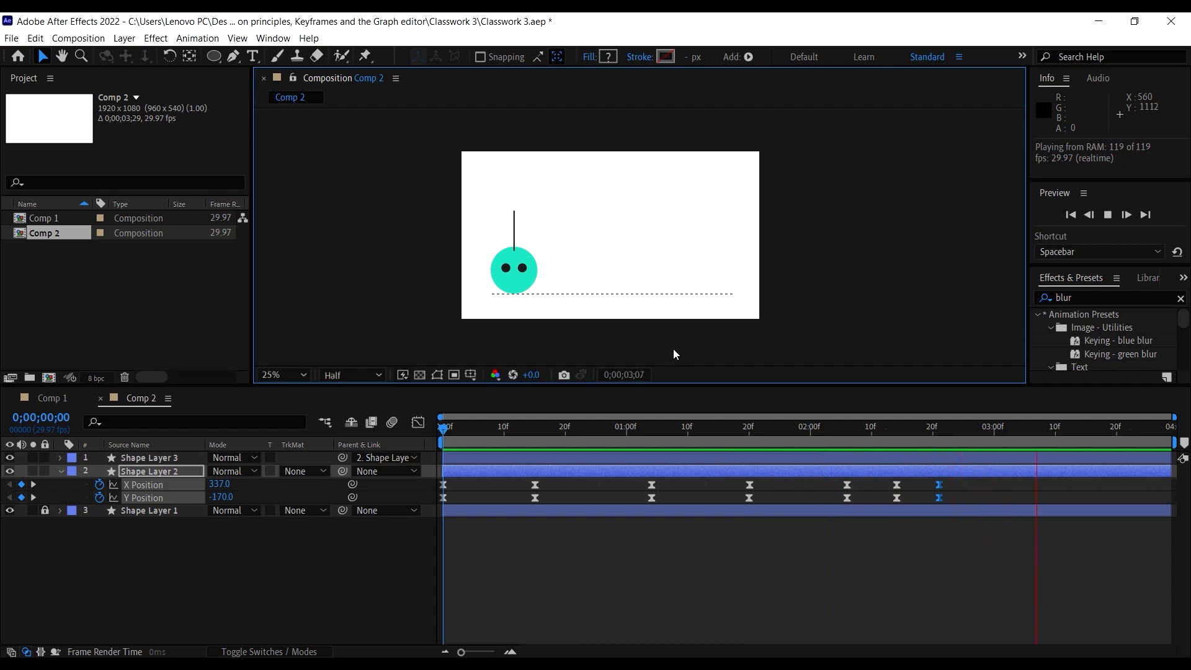
click(519, 426)
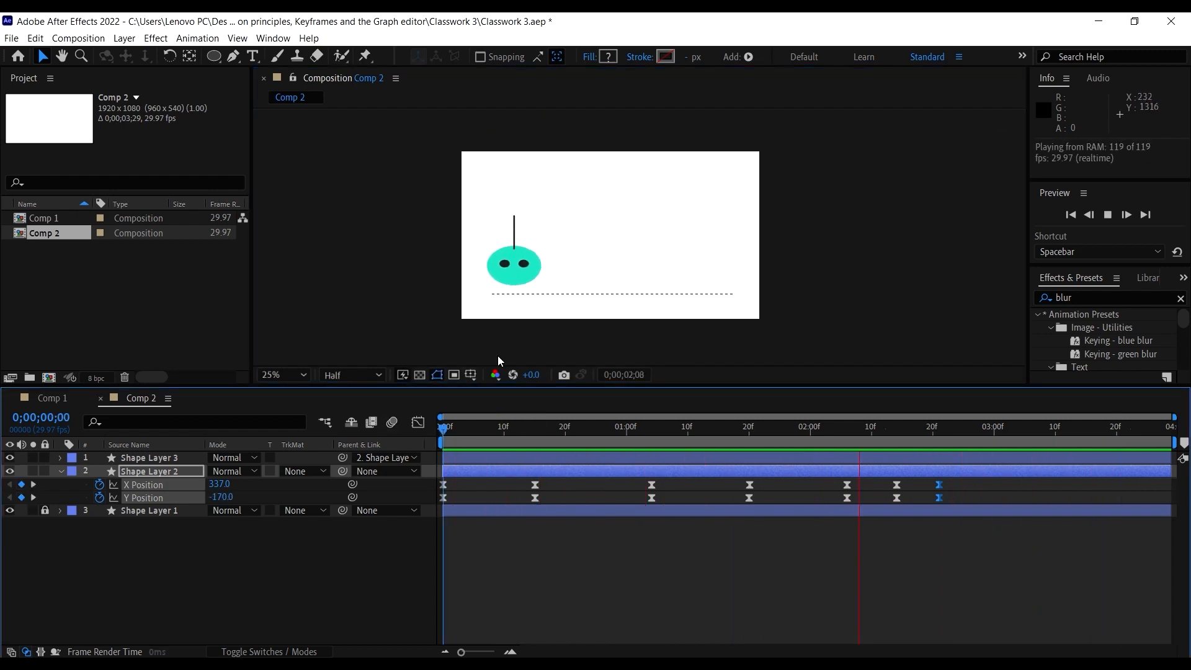
key(space)
drag(519, 433, 393, 443)
key(space)
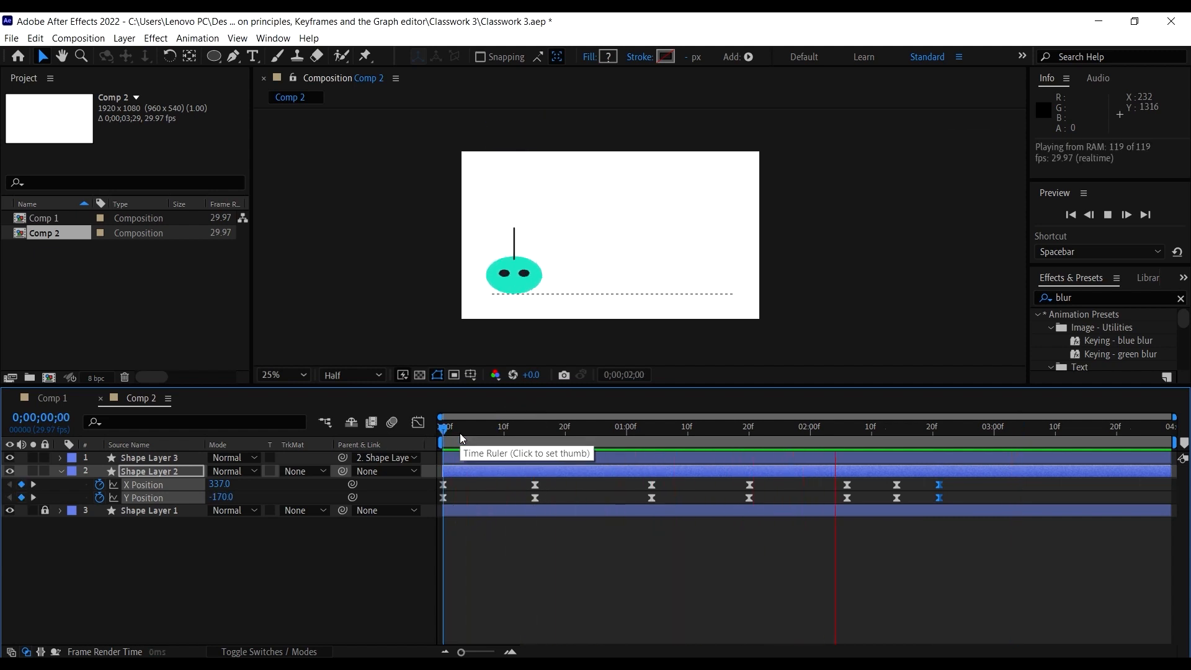
key(space)
drag(543, 429, 399, 452)
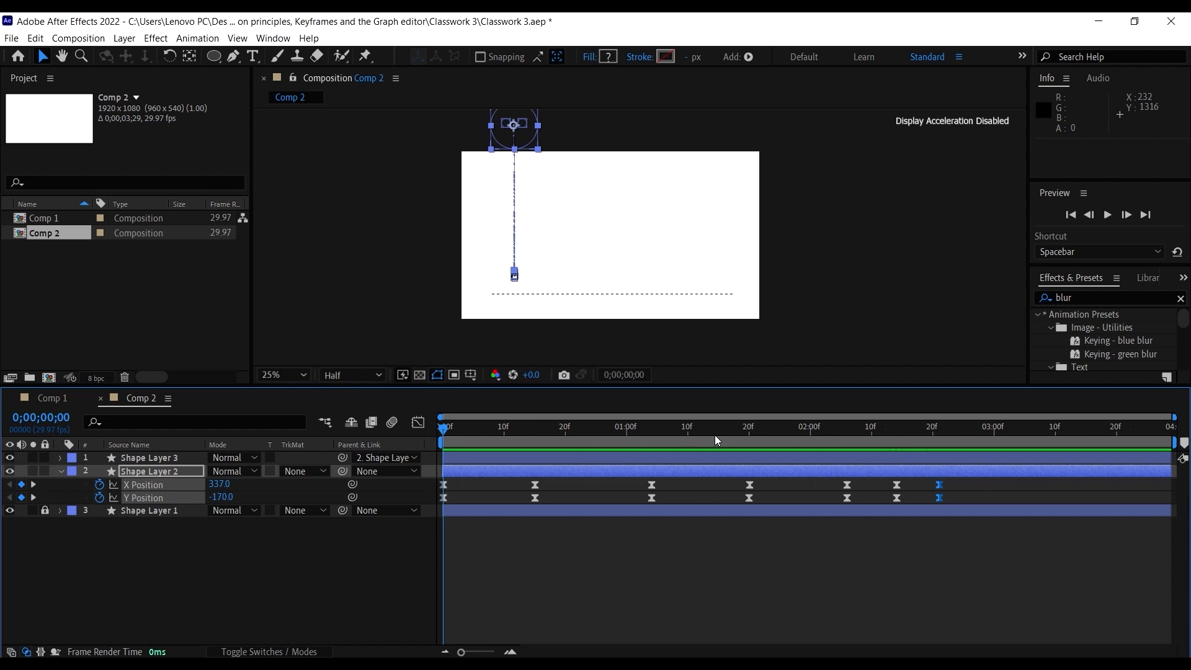
Step: Go to the impact at 0;00;02;06 and reveal only Shape Layer 2's Scale keyframes
drag(717, 441, 849, 469)
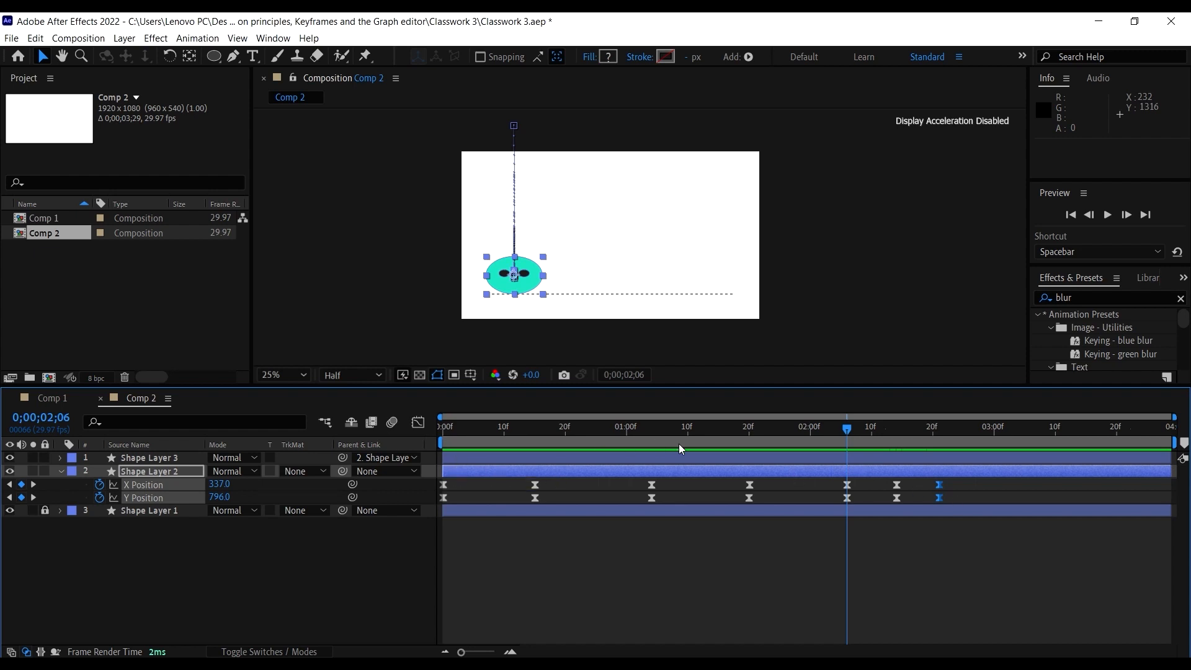
click(726, 473)
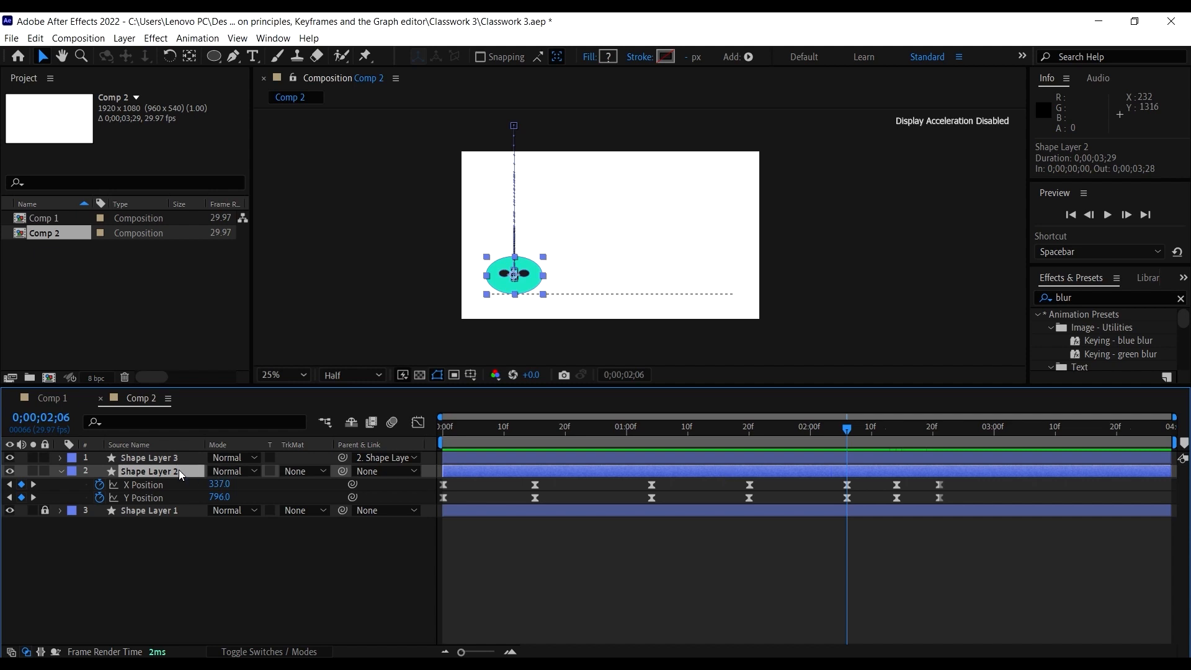
key(s)
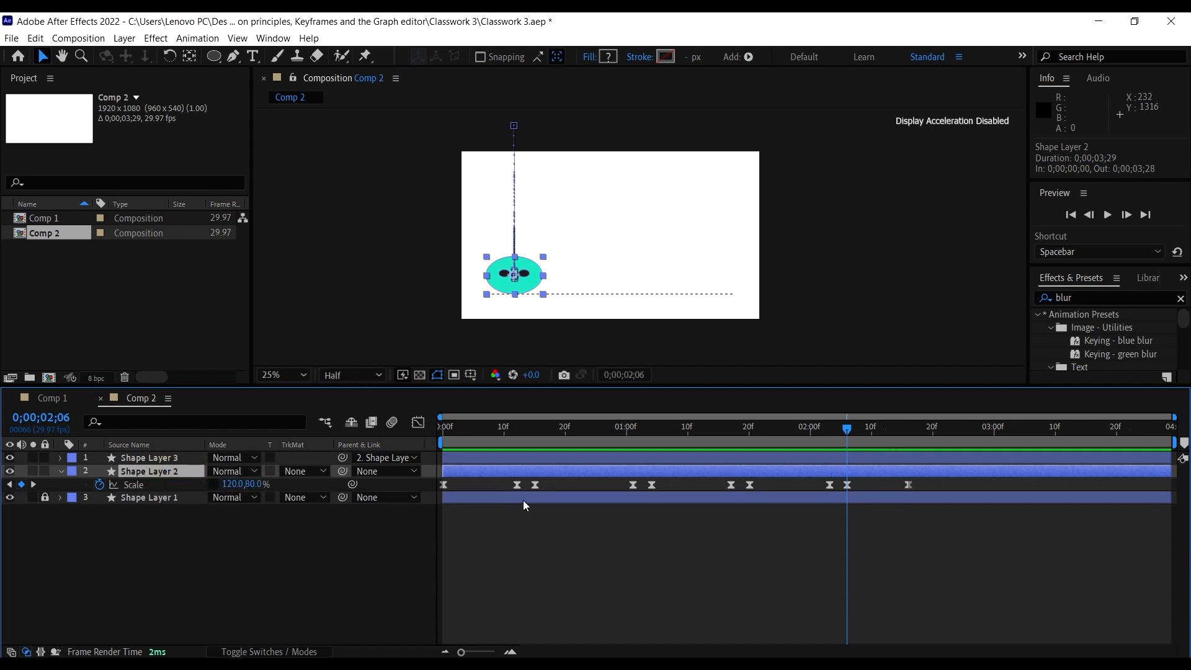
Step: Soften the stretch at the 0;00;01;17 keyframe by setting Shape Layer 2's Scale to 90% width and 110% height
drag(831, 433, 388, 434)
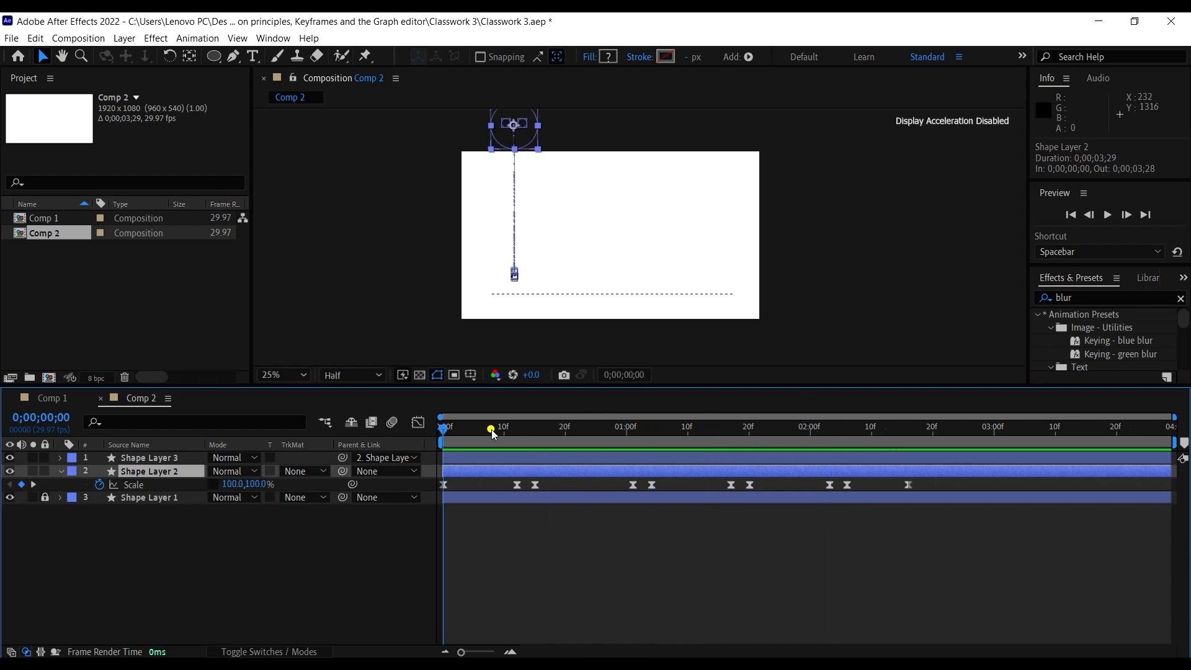
drag(494, 434, 732, 451)
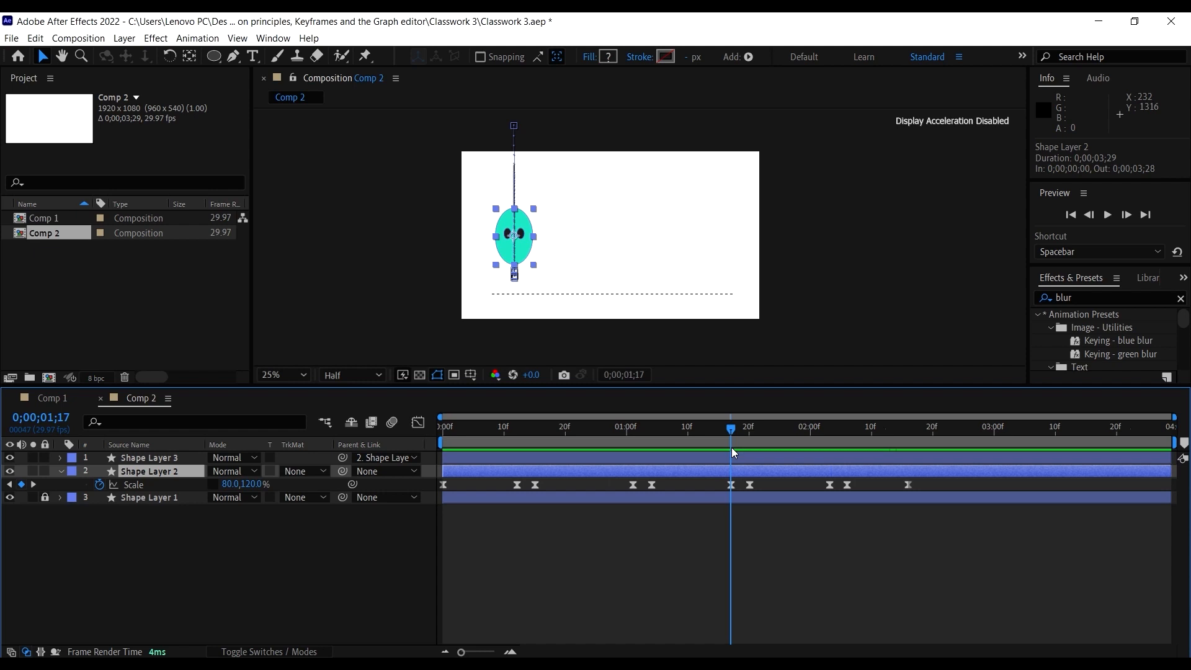
click(227, 483)
text(90)
click(270, 485)
text(11)
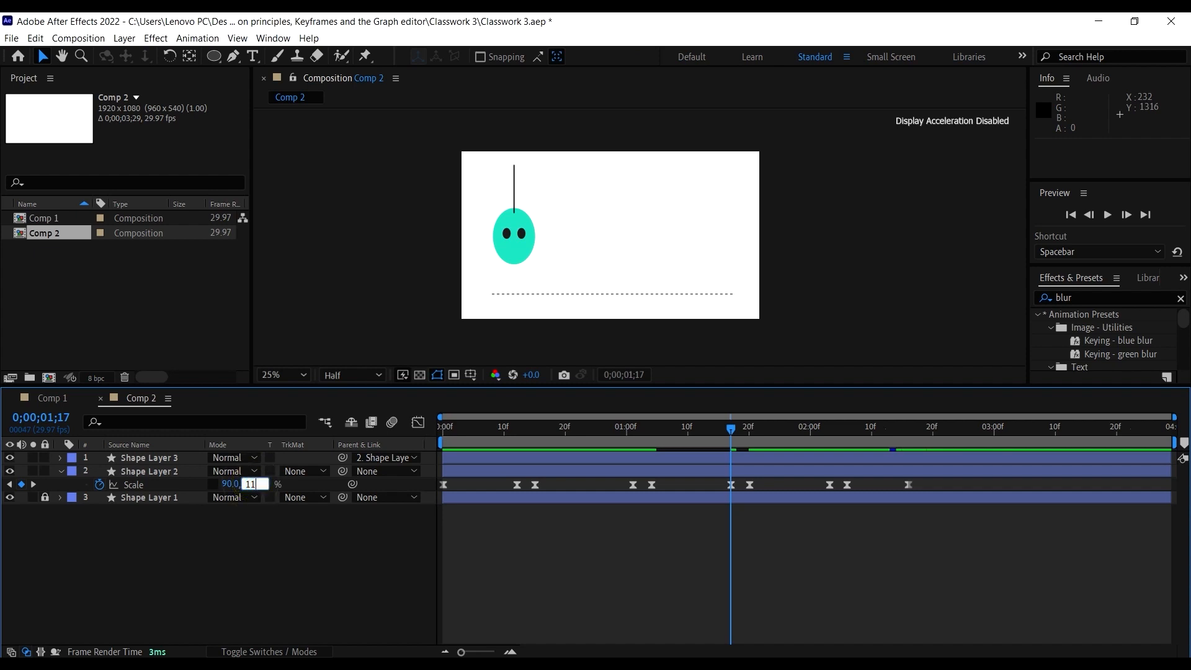
text(0)
key(Return)
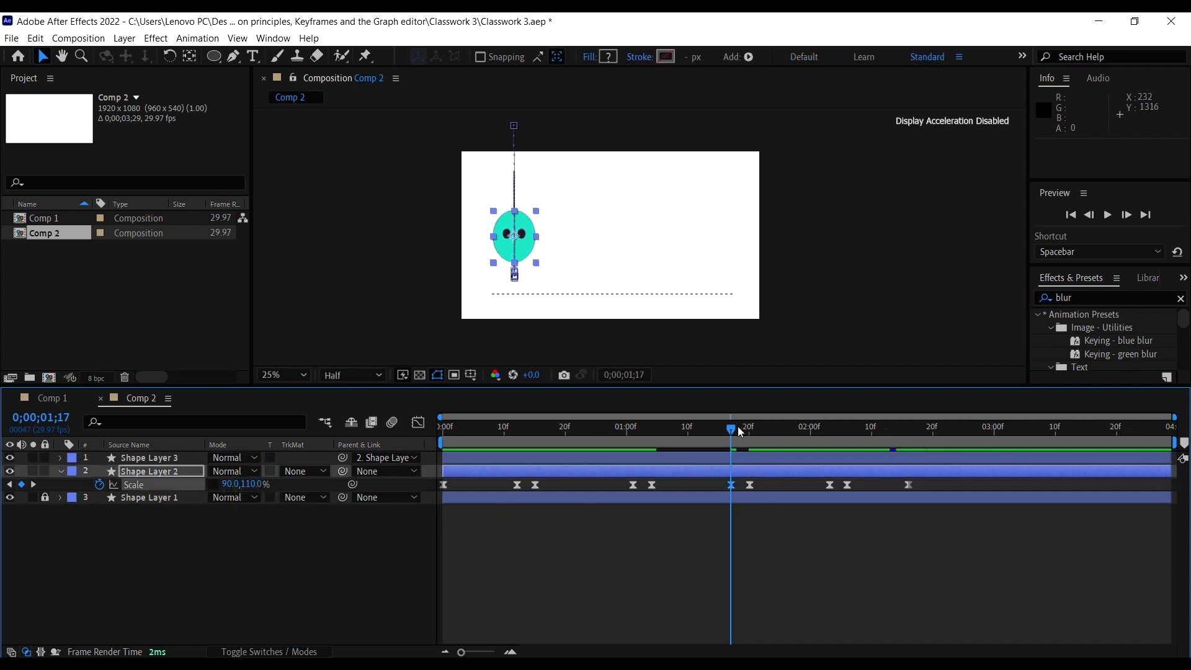
Step: Soften the squash at the 0;00;01;20 keyframe by setting Shape Layer 2's Scale to 110% width and 90% height
drag(741, 432, 752, 440)
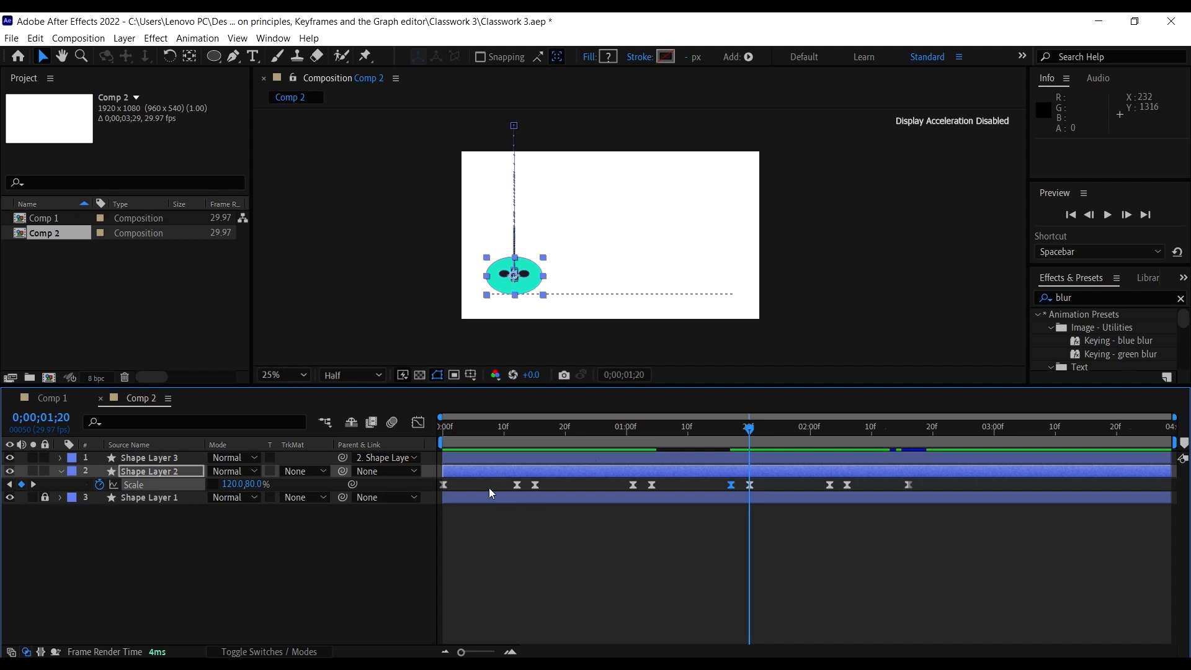
click(234, 484)
text(110)
key(Tab)
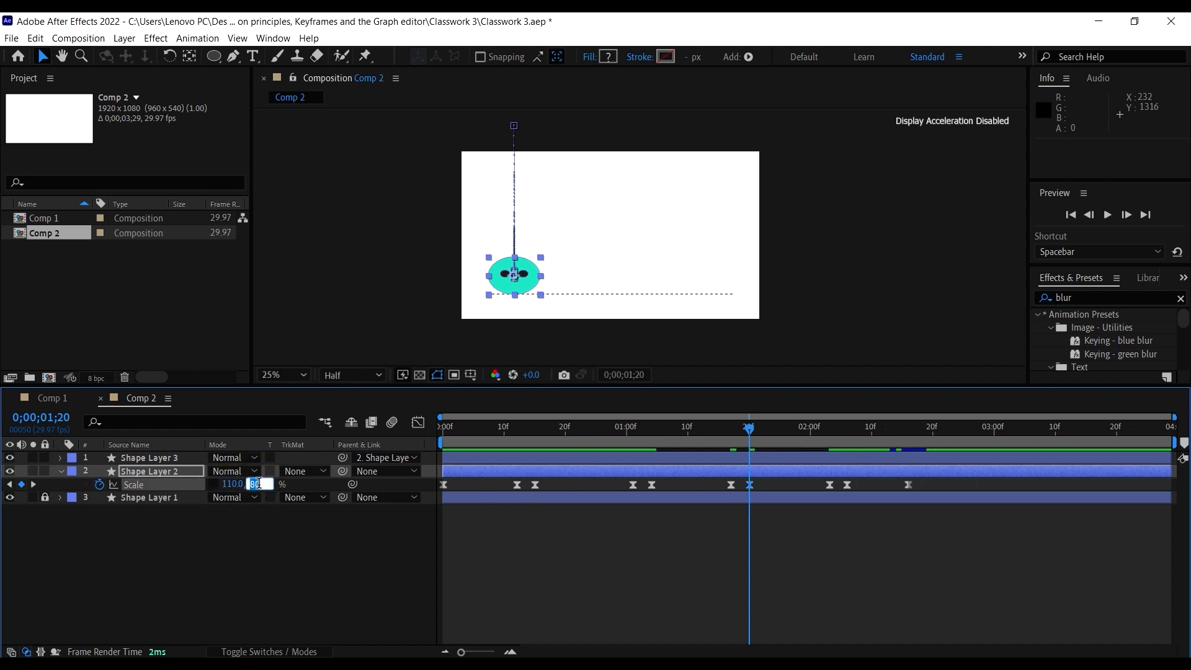
text(90)
key(Return)
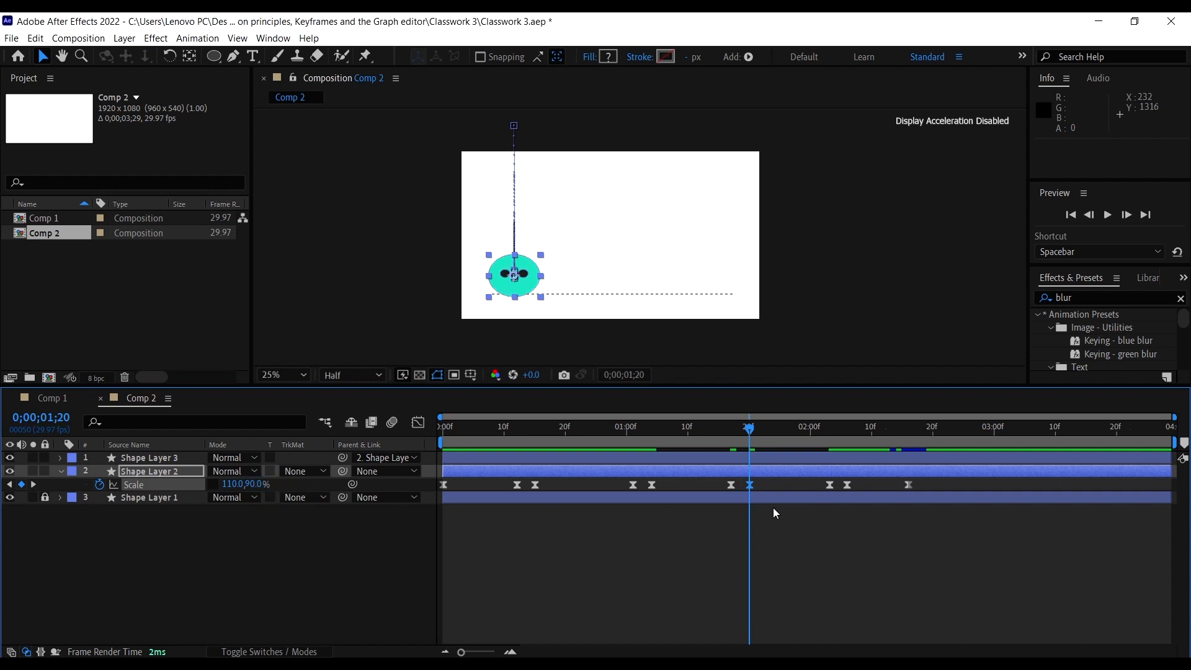
Step: At the 0;00;02;03 keyframe, set Shape Layer 2's Scale to 90% width and 100% height
drag(750, 427, 831, 441)
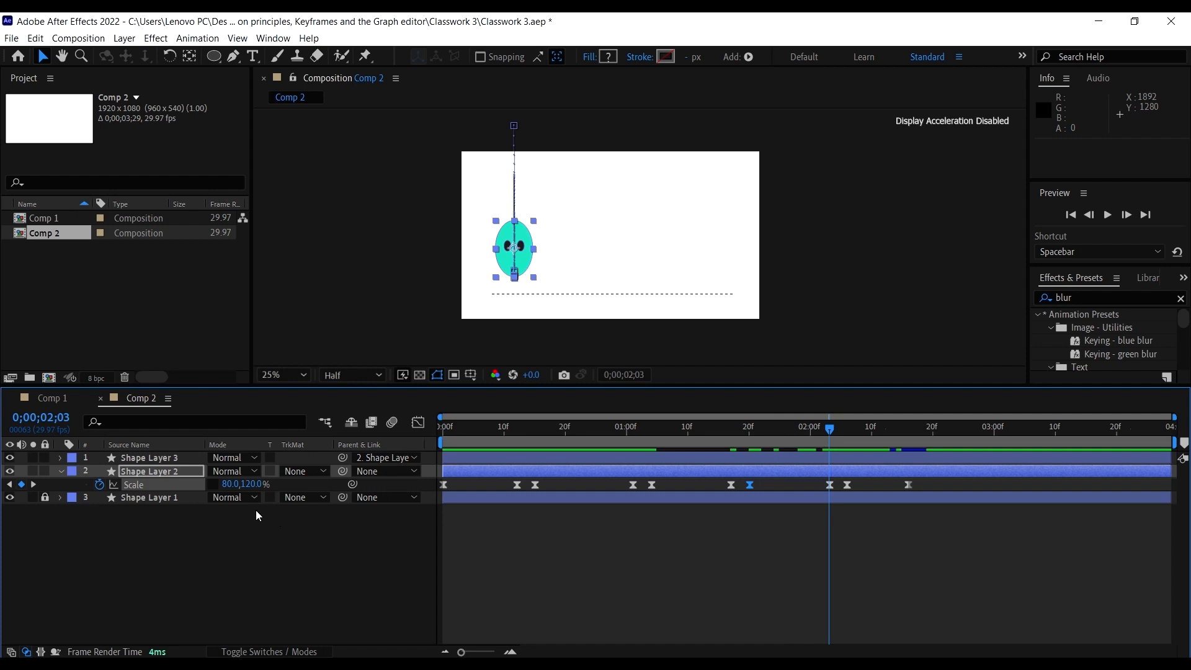
click(229, 485)
text(90)
click(263, 485)
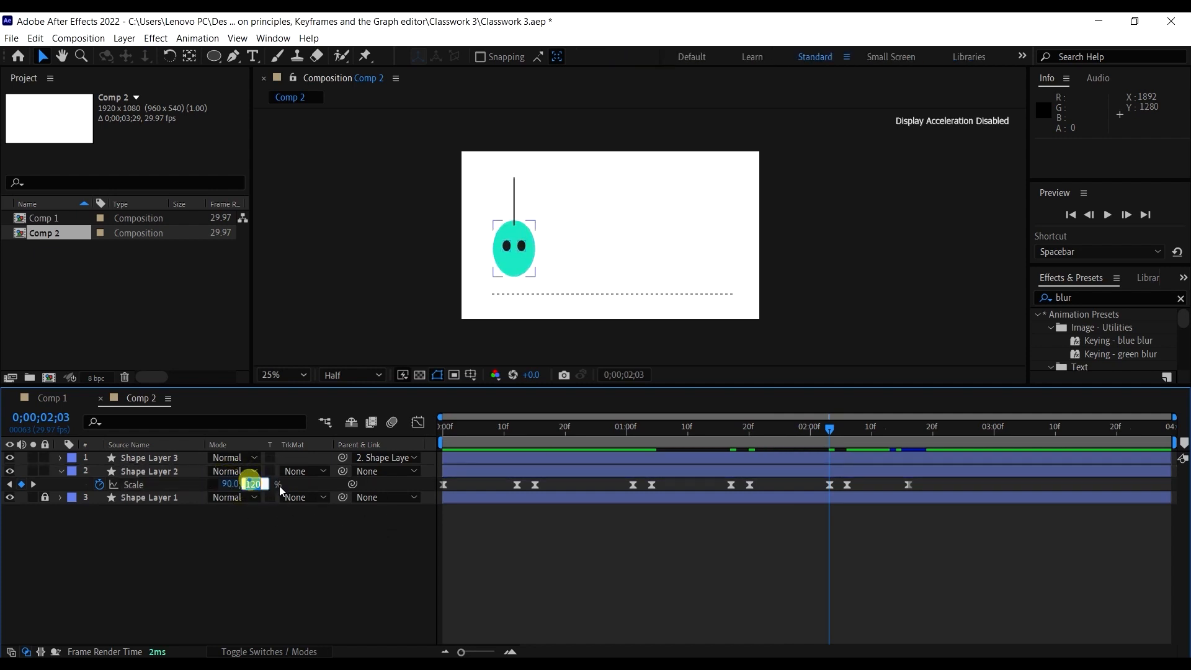
text(1)
key(Return)
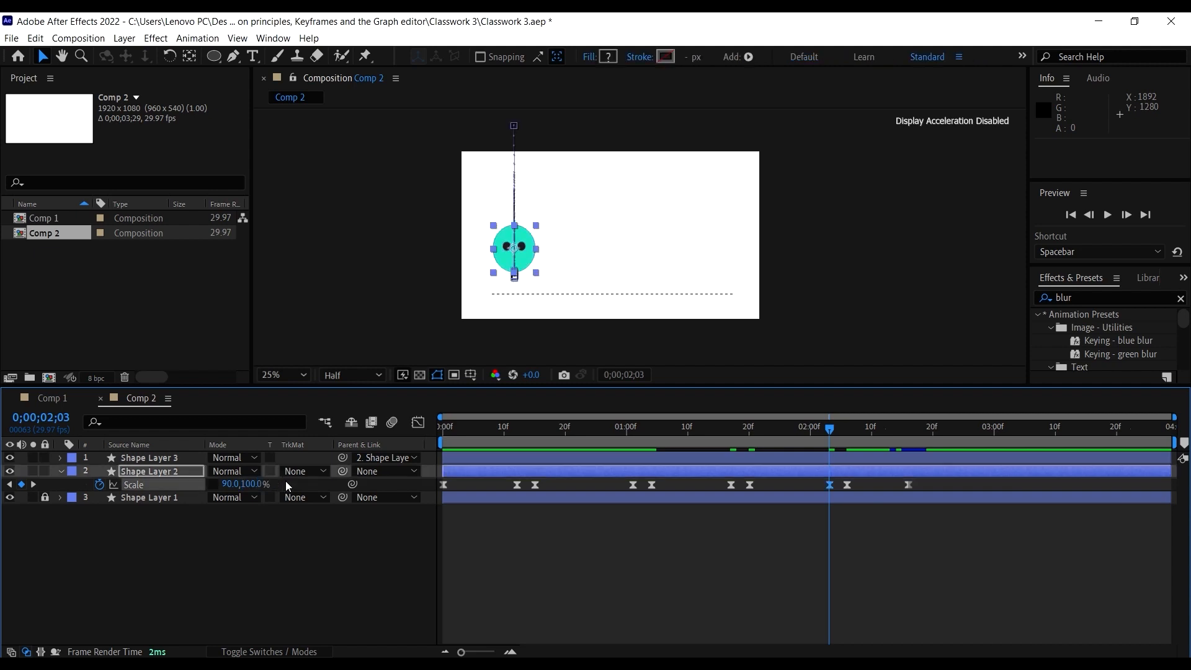
Step: At the 0;00;02;06 keyframe, set Shape Layer 2's Scale to 110% width and 90% height
text(11)
drag(827, 430, 846, 436)
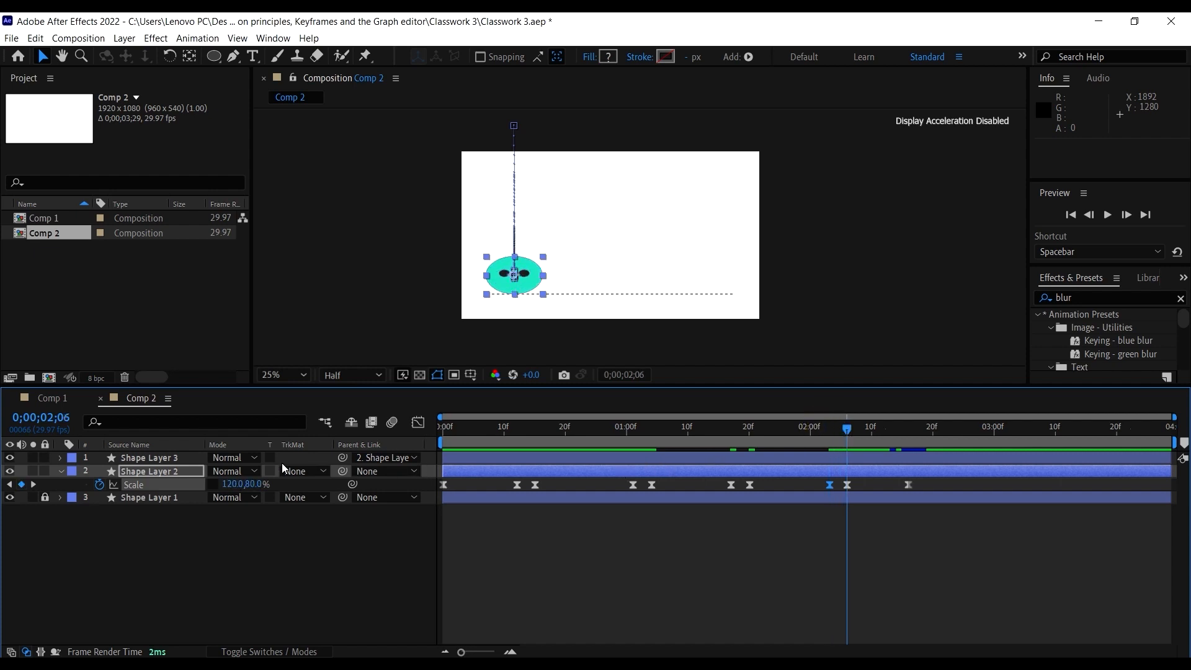
click(229, 485)
text(110)
click(267, 485)
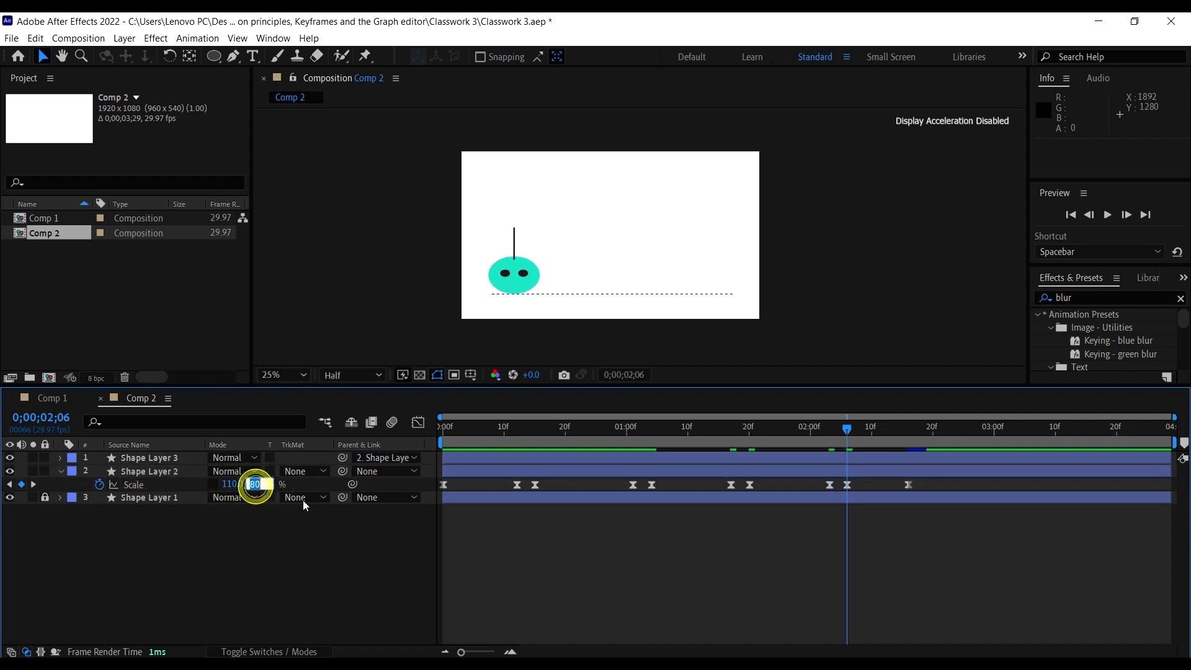
text(90)
key(Return)
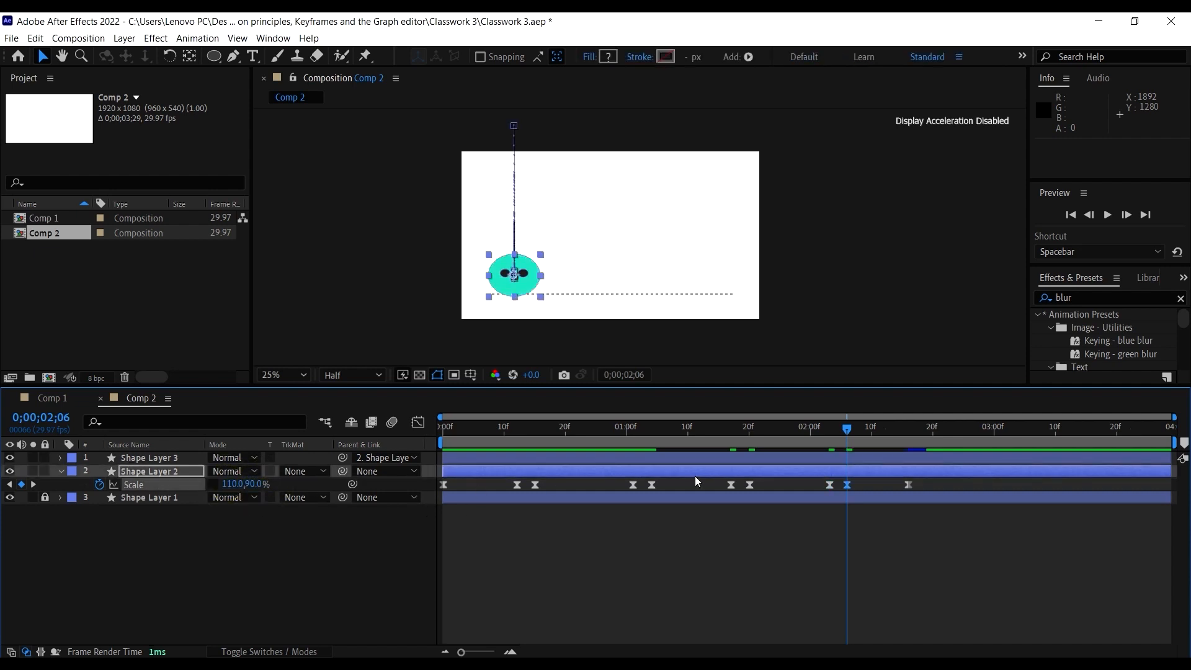
Step: Preview Comp 2 from the first frame to check the softened squash and stretch
drag(857, 430, 430, 470)
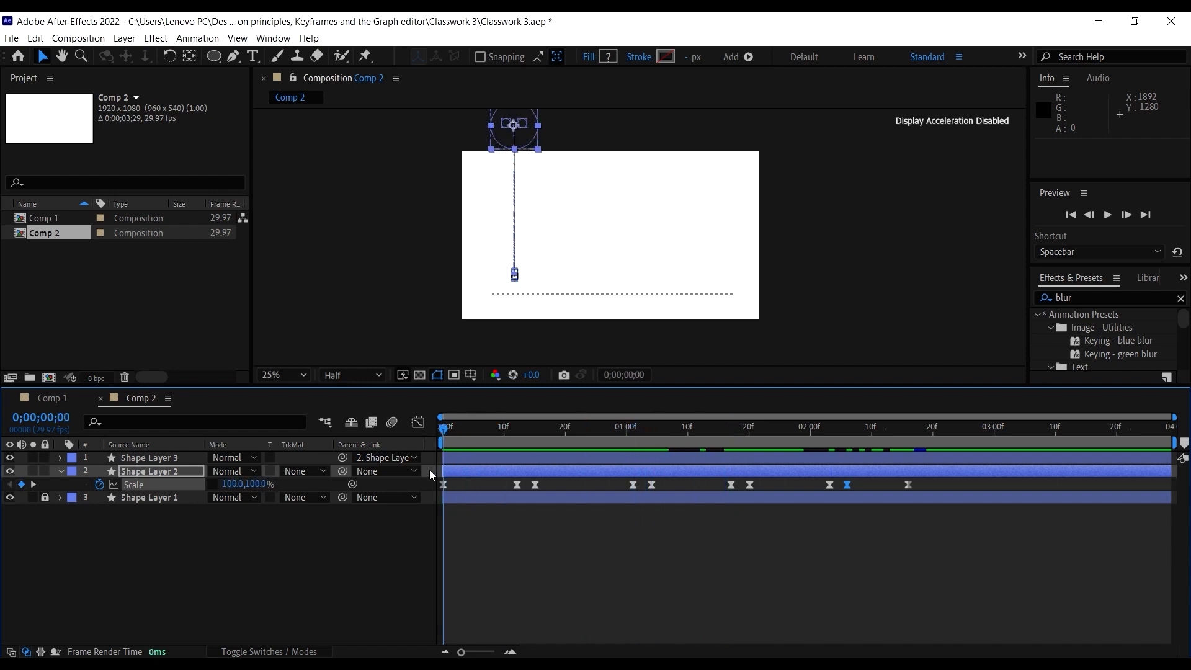
key(space)
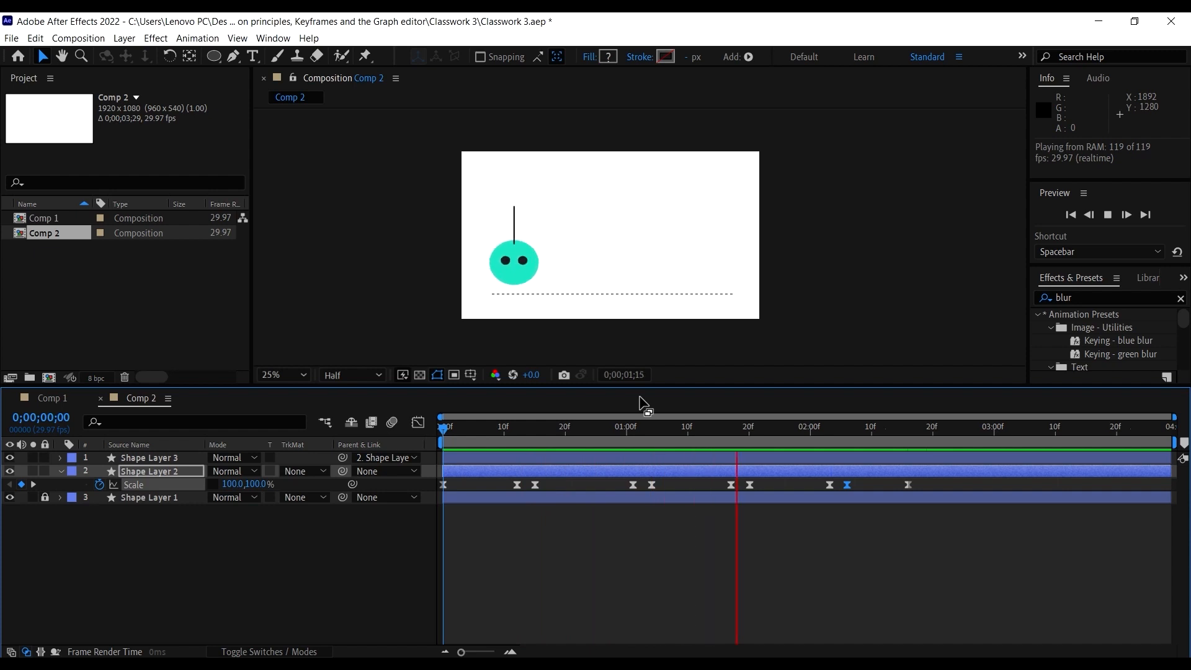
key(space)
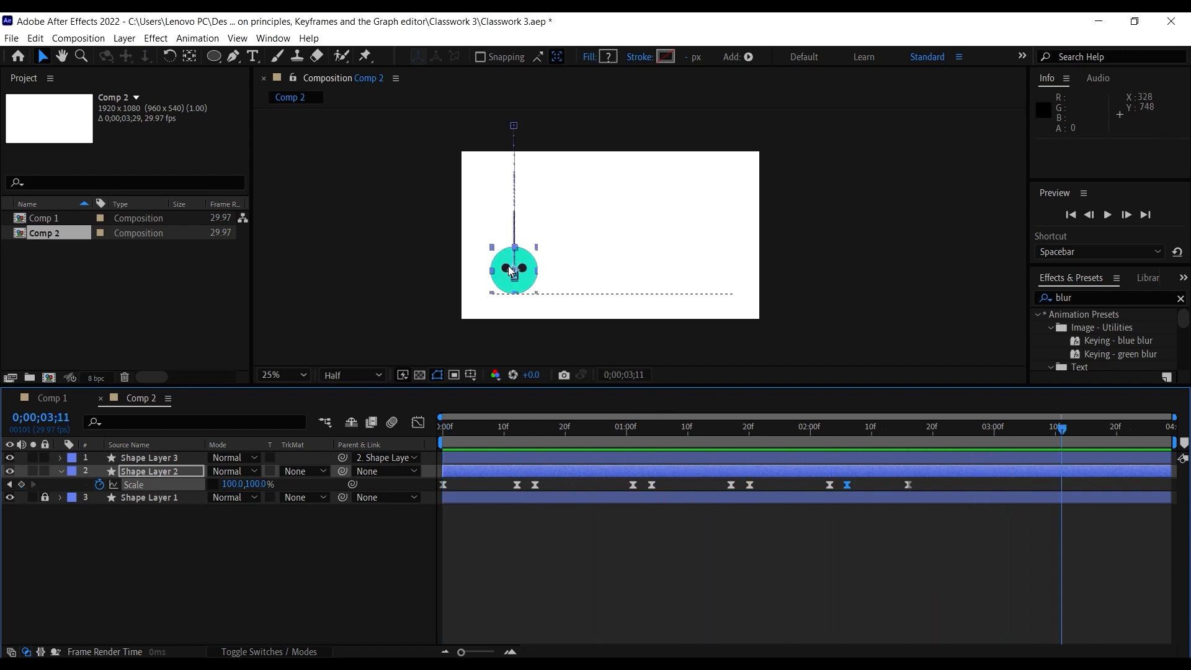
Step: At the 0;00;01;20 and 0;00;02;06 impacts, raise Shape Layer 2 so the squashed ball rests on the dashed ground line
scroll(510, 269, up, 2)
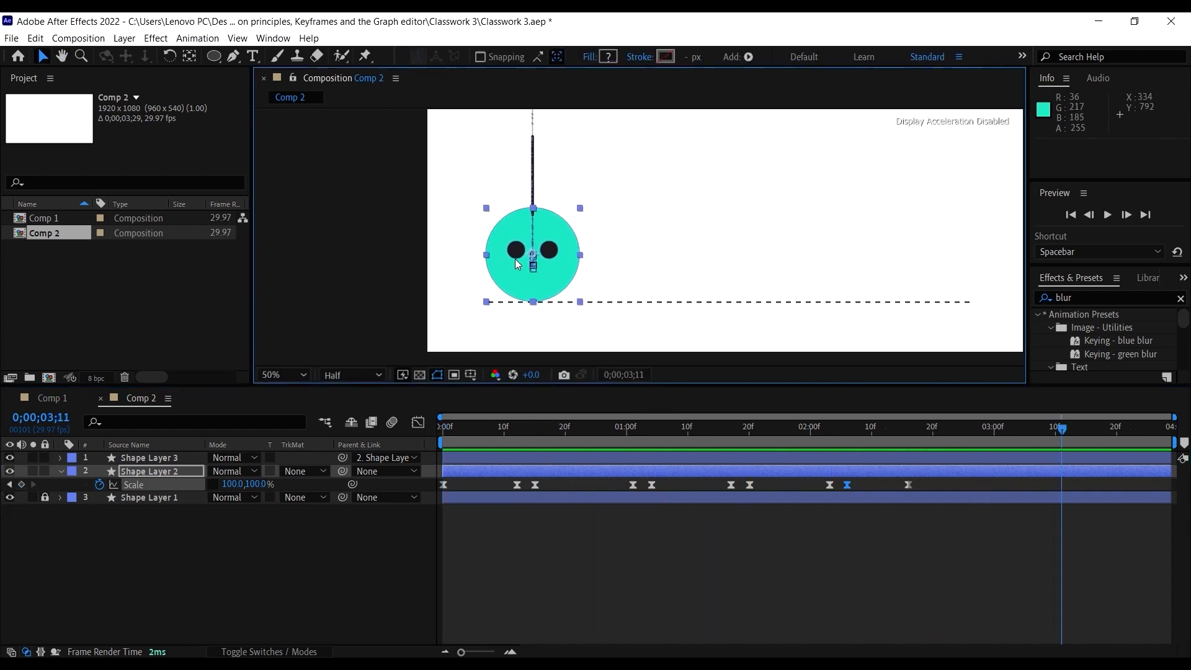
scroll(515, 259, up, 2)
drag(522, 422, 750, 481)
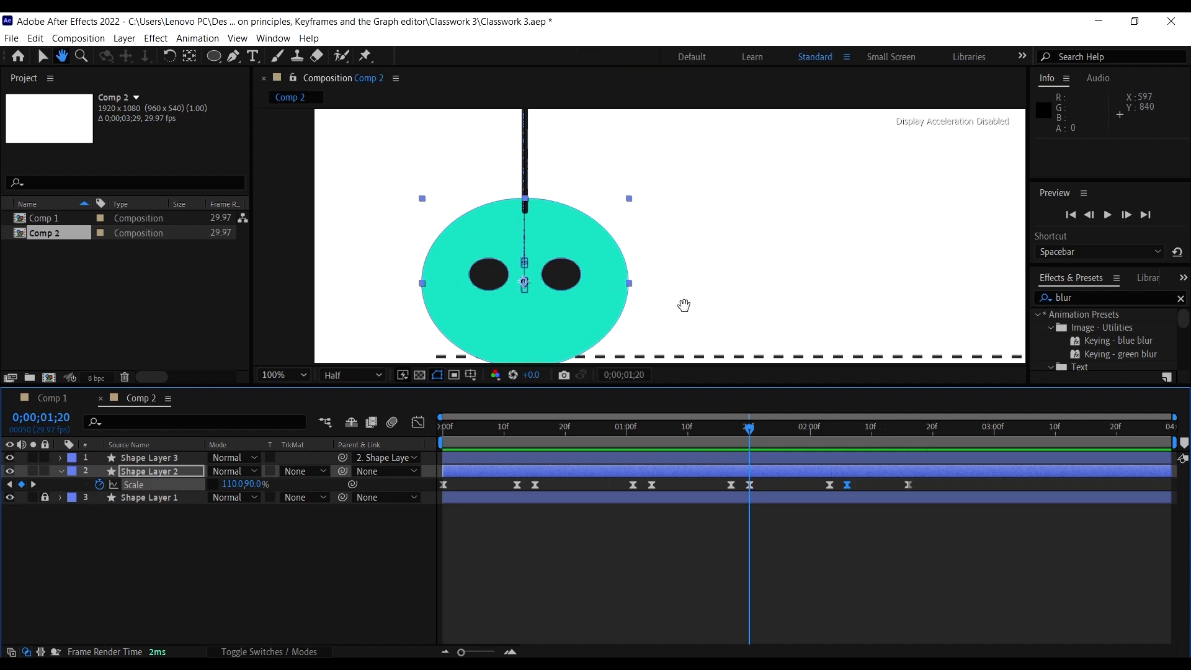
drag(681, 308, 676, 266)
drag(578, 268, 579, 251)
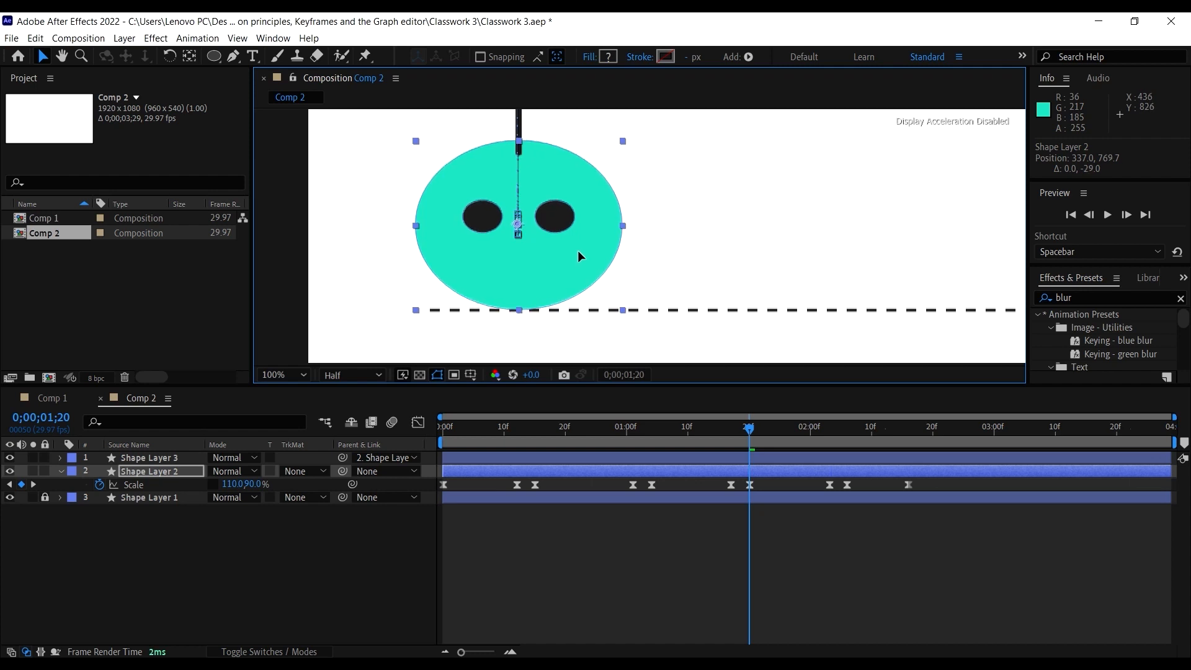
drag(806, 439, 847, 433)
drag(594, 279, 588, 263)
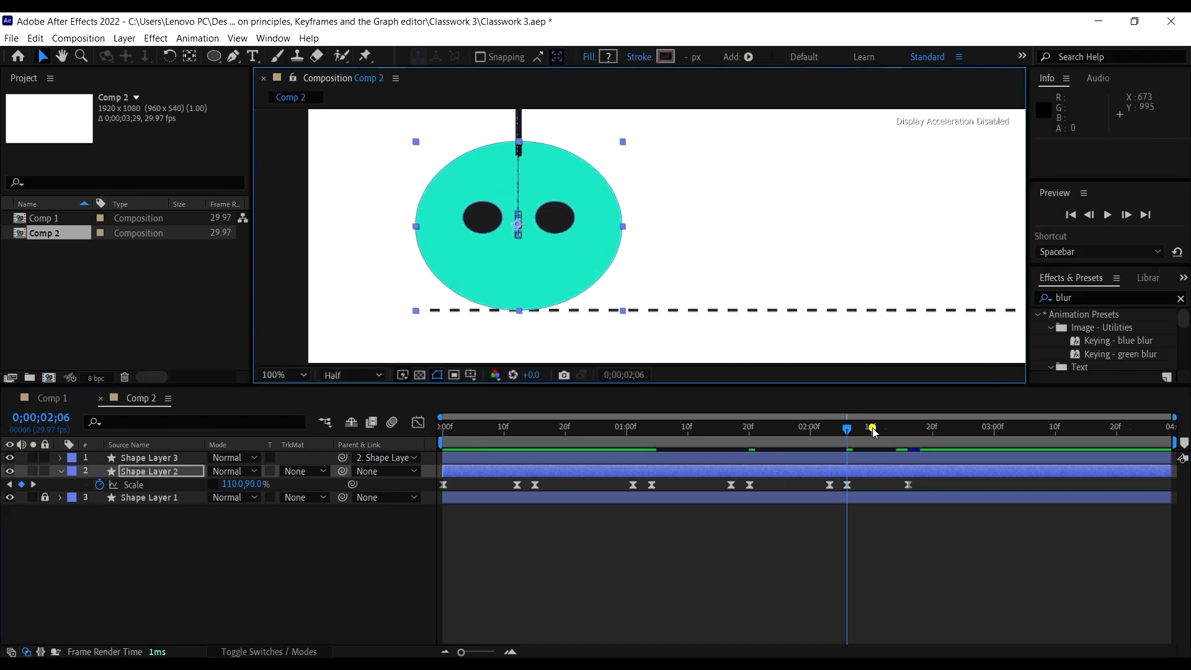
Step: At 0;00;02;16, lower Shape Layer 2 by about 2 px onto the ground line and save the project
drag(884, 434, 909, 441)
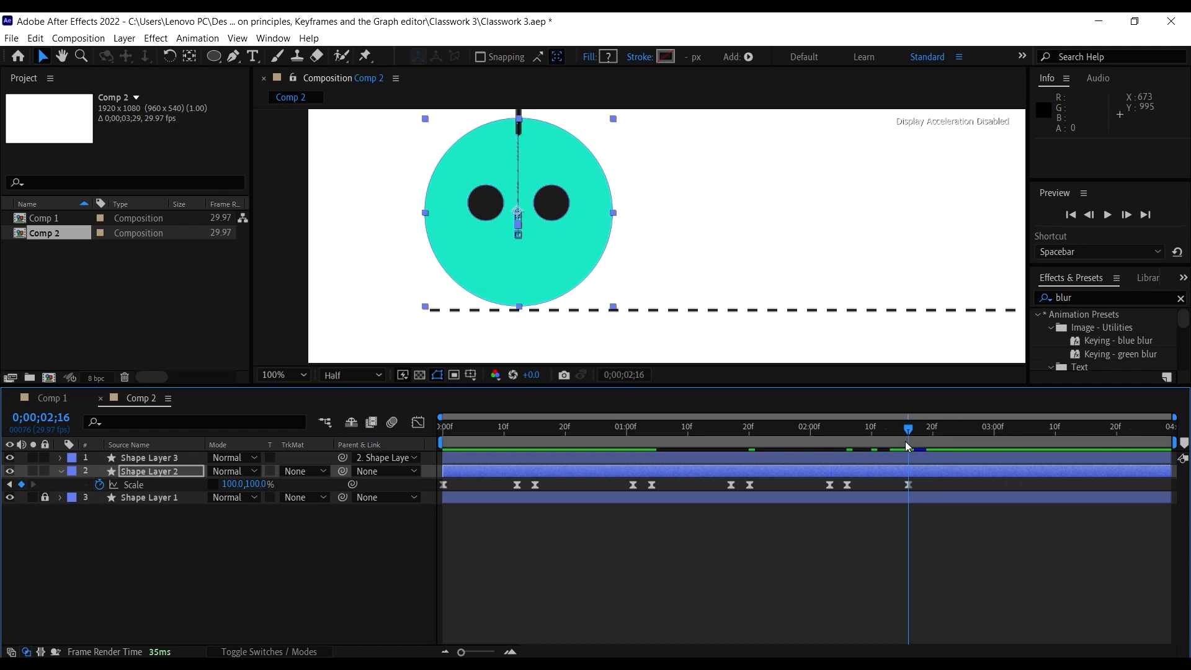
key(ctrl+s)
drag(543, 243, 542, 244)
scroll(669, 265, down, 4)
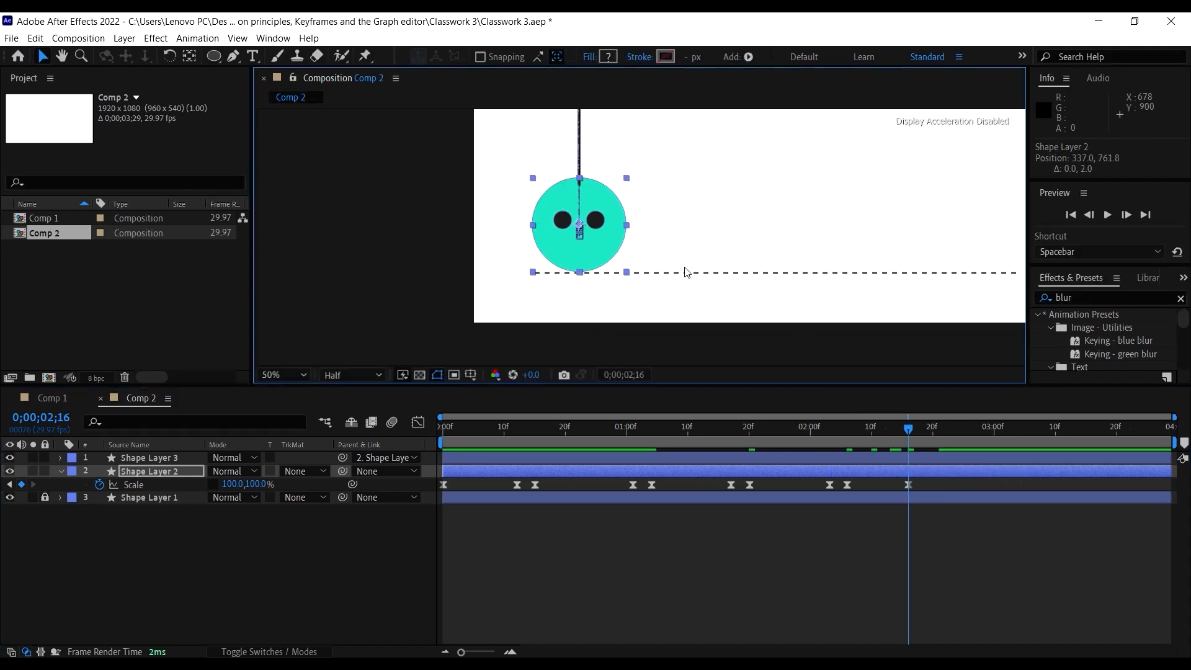
key(ctrl+s)
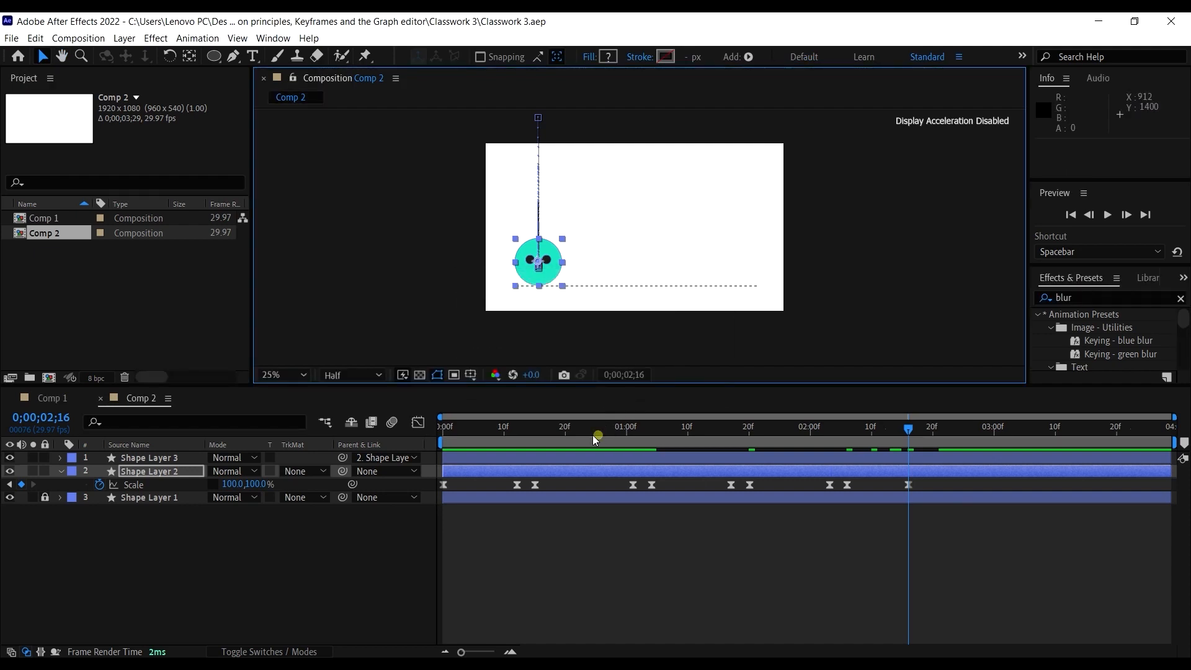
Step: Play Comp 2 from the beginning to review the corrected bounces and ground contacts
click(598, 435)
key(space)
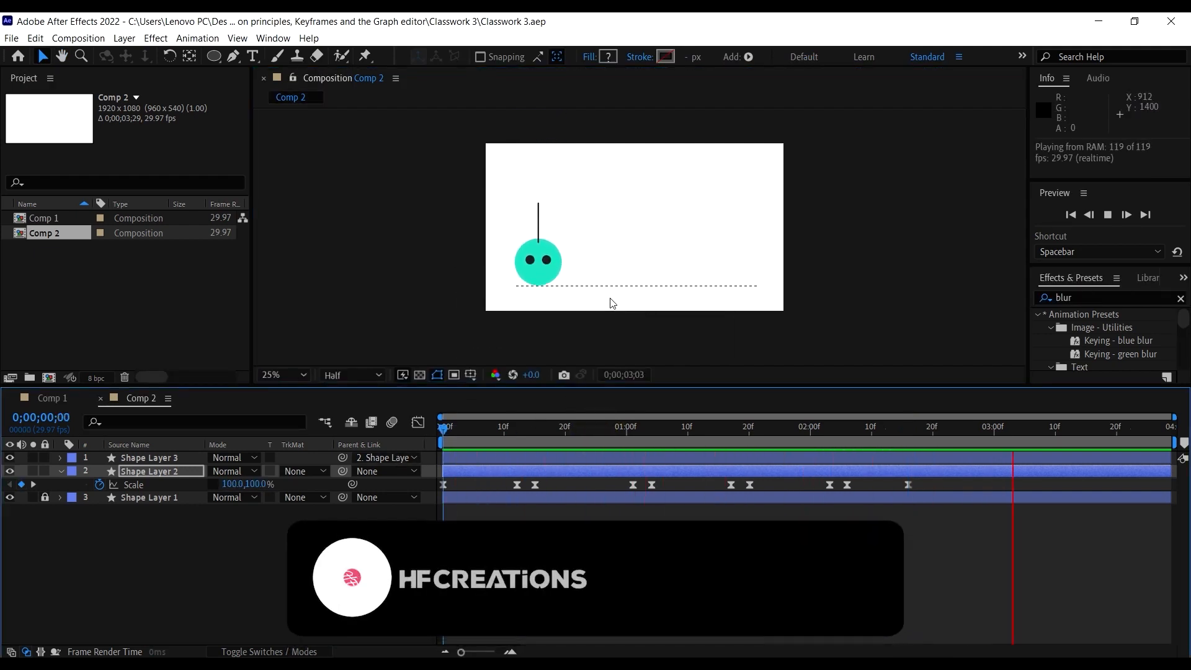
key(space)
key(Home)
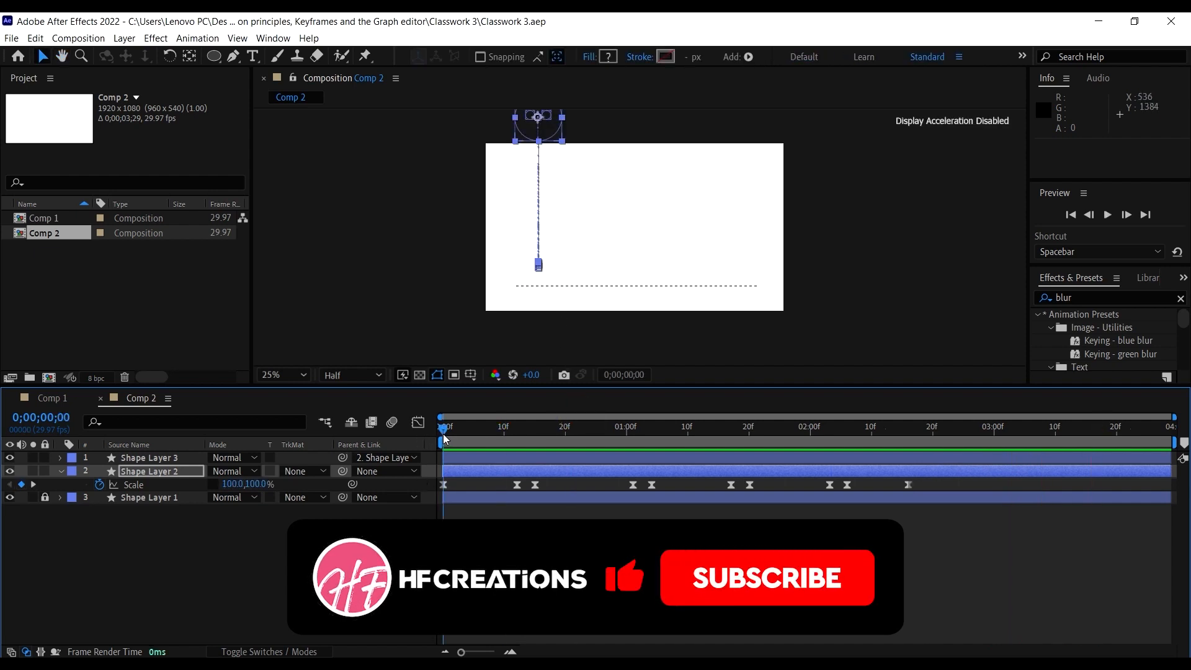
key(space)
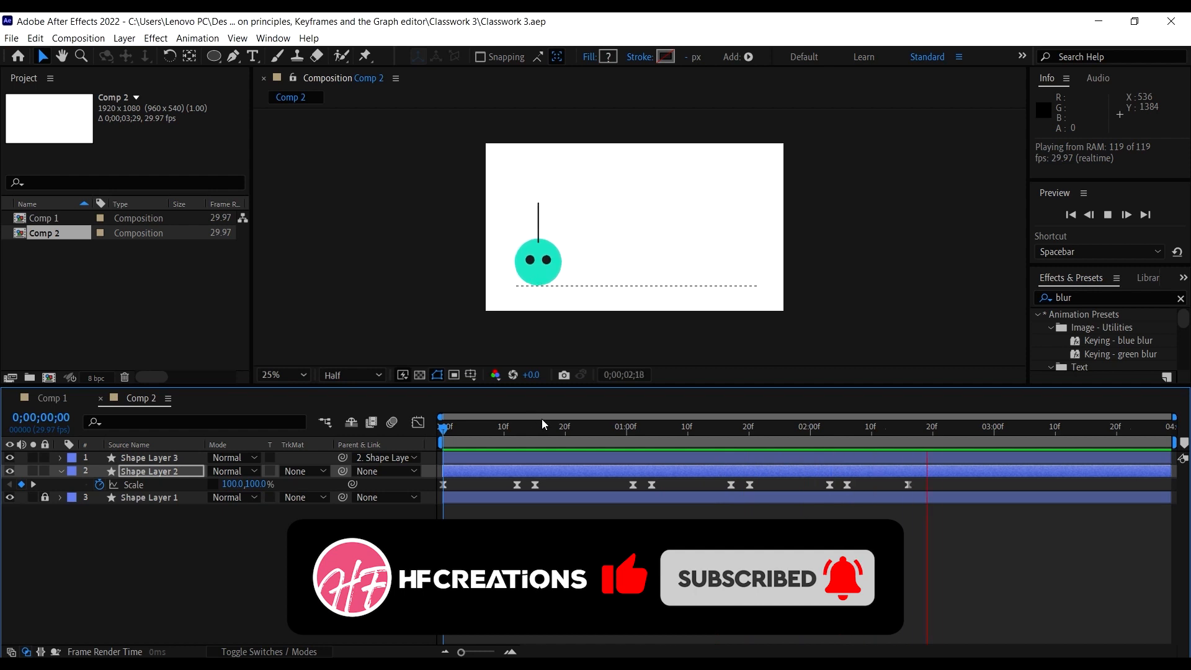
key(space)
Step: Play back Comp 1 from the beginning to study how the antenna swings as the ball bounces and moves
click(52, 398)
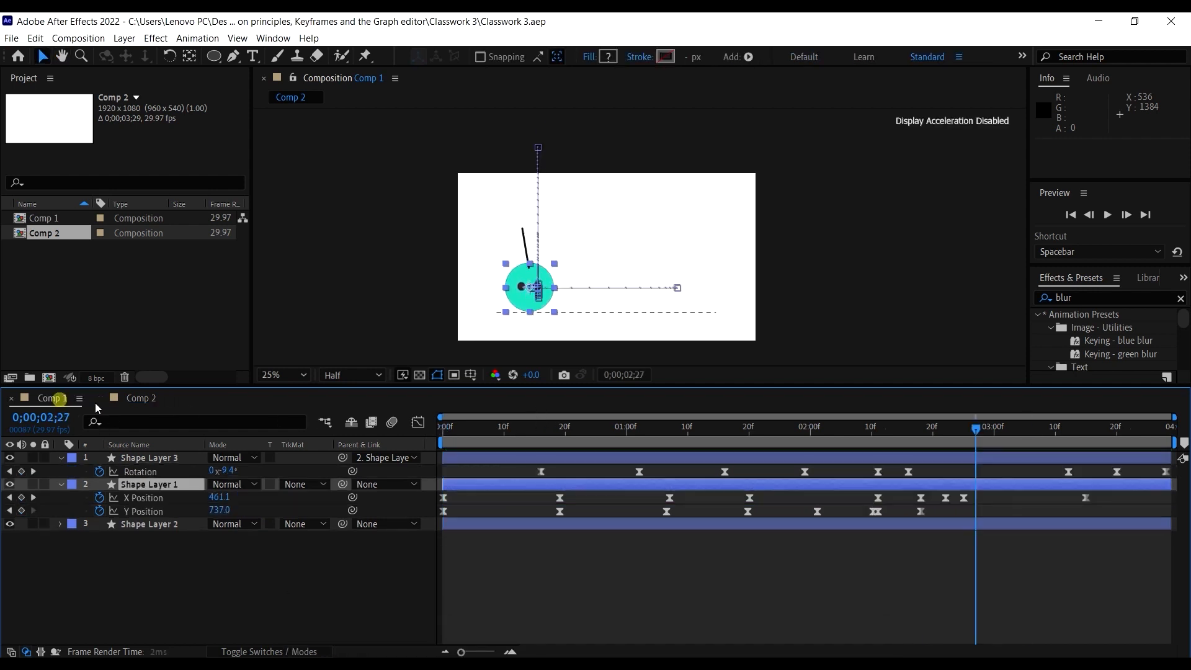
key(Home)
key(space)
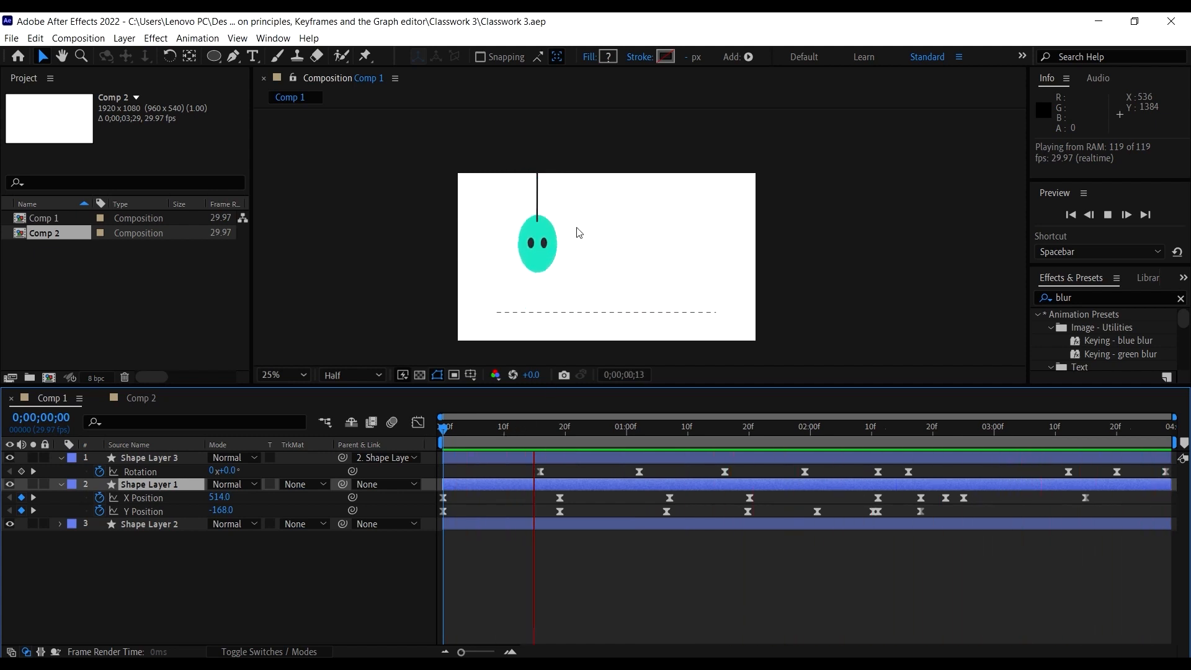
click(520, 427)
key(space)
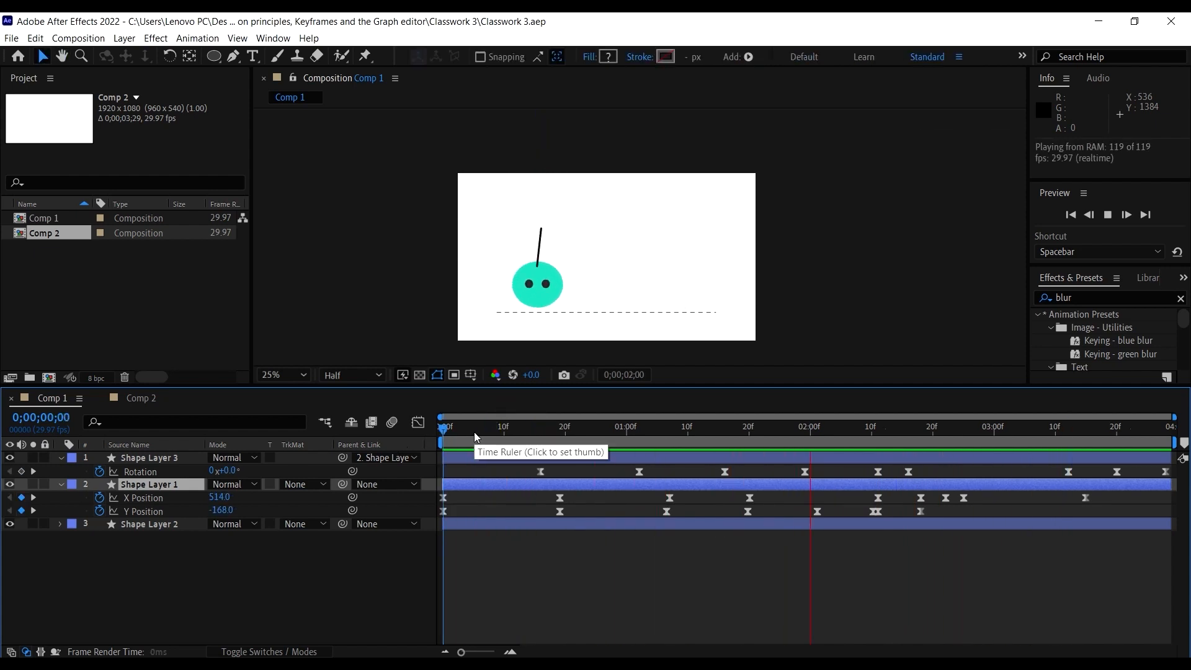
click(518, 429)
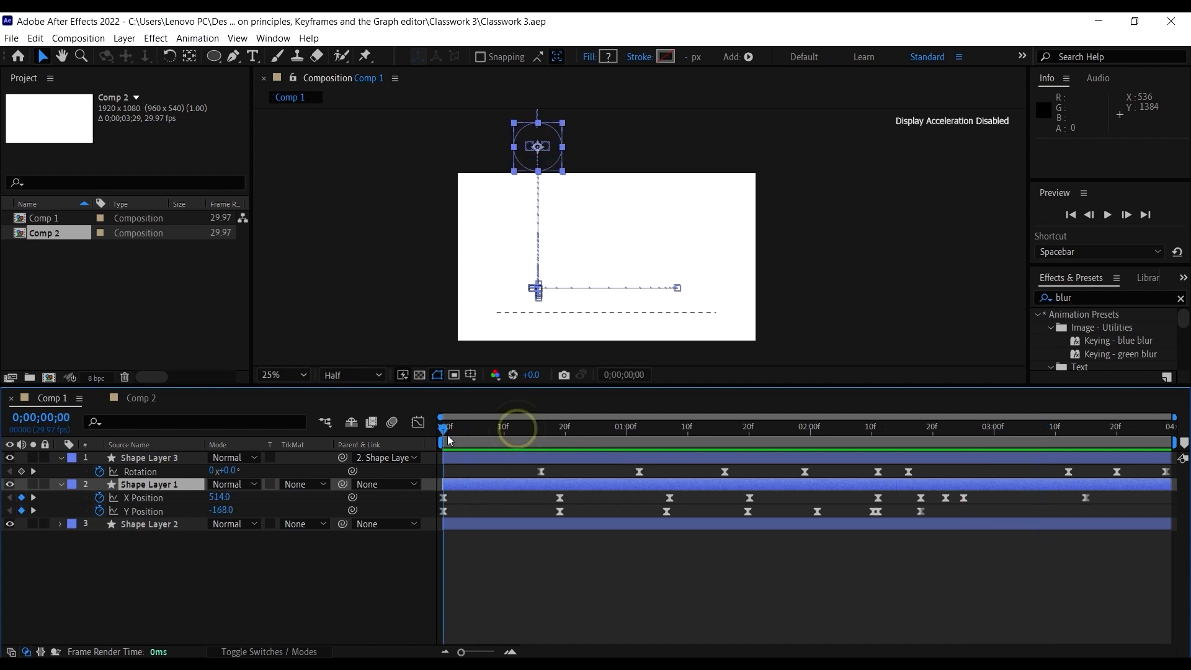
key(space)
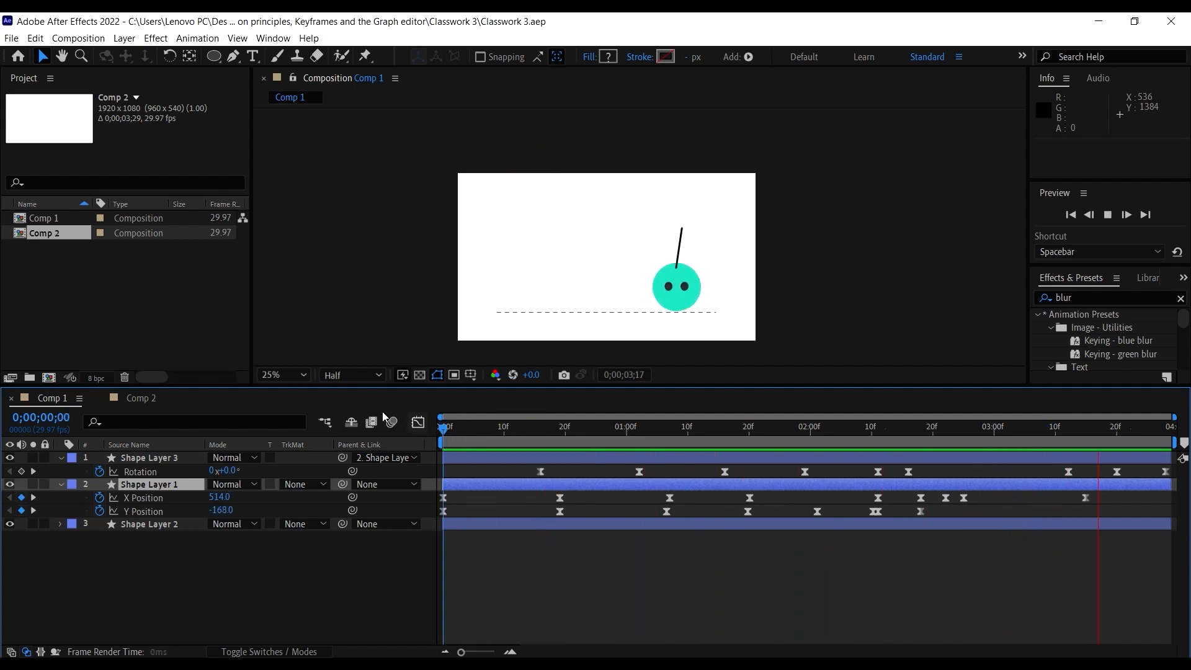
key(space)
Step: In Comp 2, start Rotation keyframing for the antenna on Shape Layer 3 at 0;00;00;00
click(132, 397)
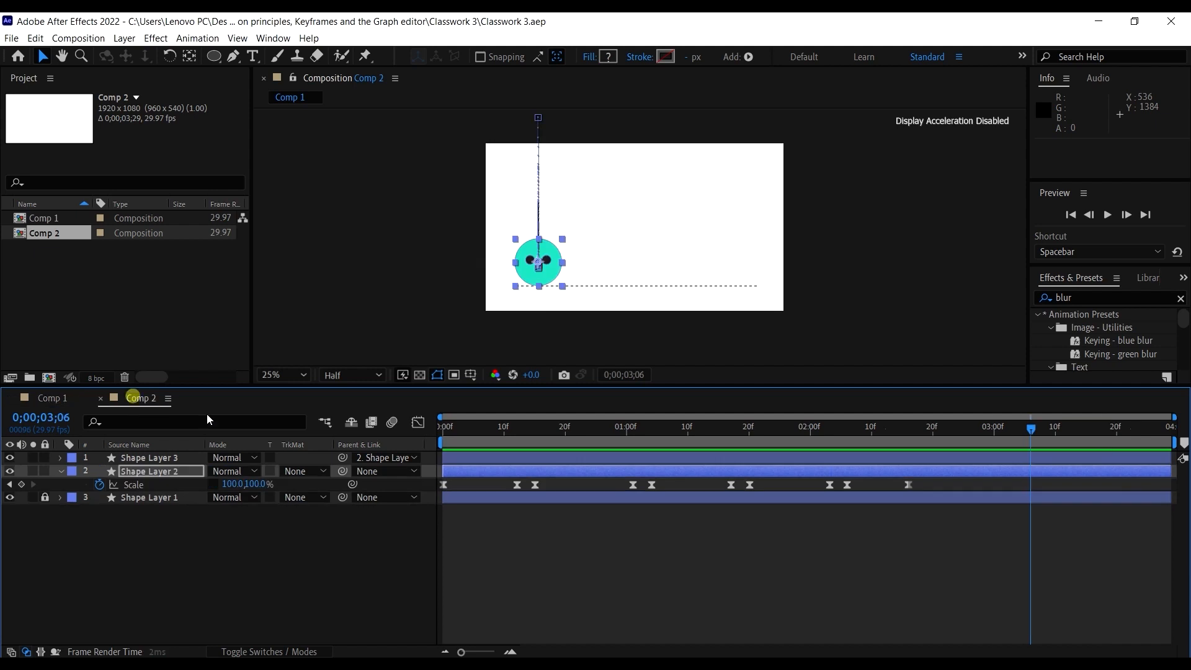
click(507, 501)
click(515, 473)
click(524, 458)
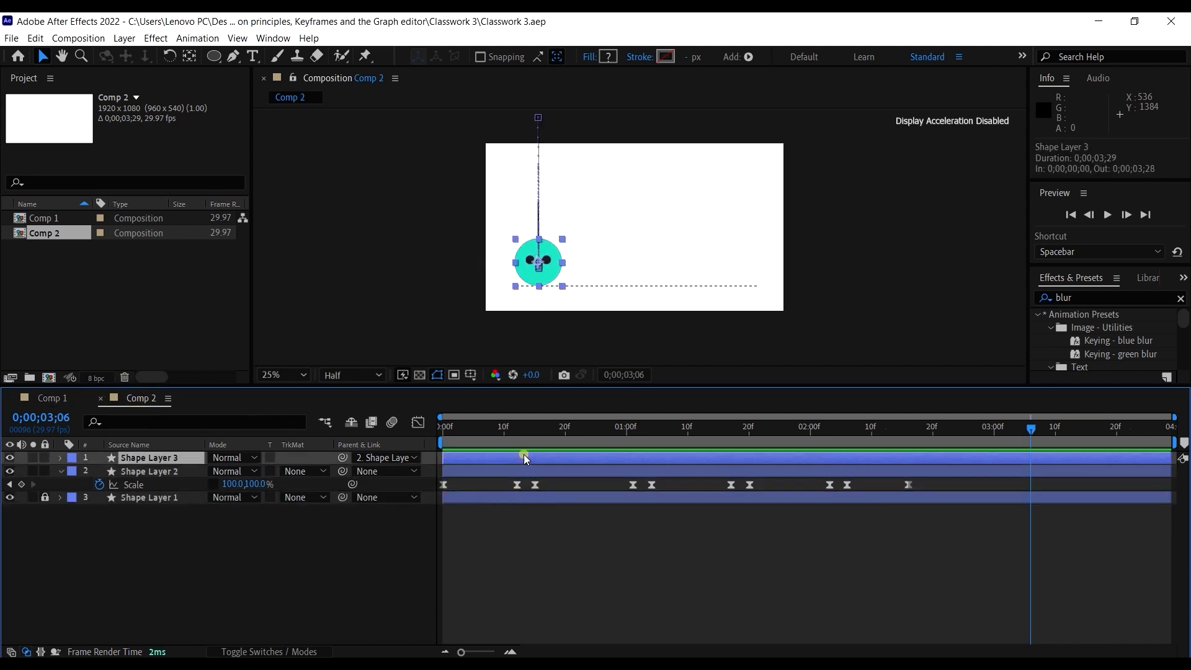
drag(508, 431, 363, 437)
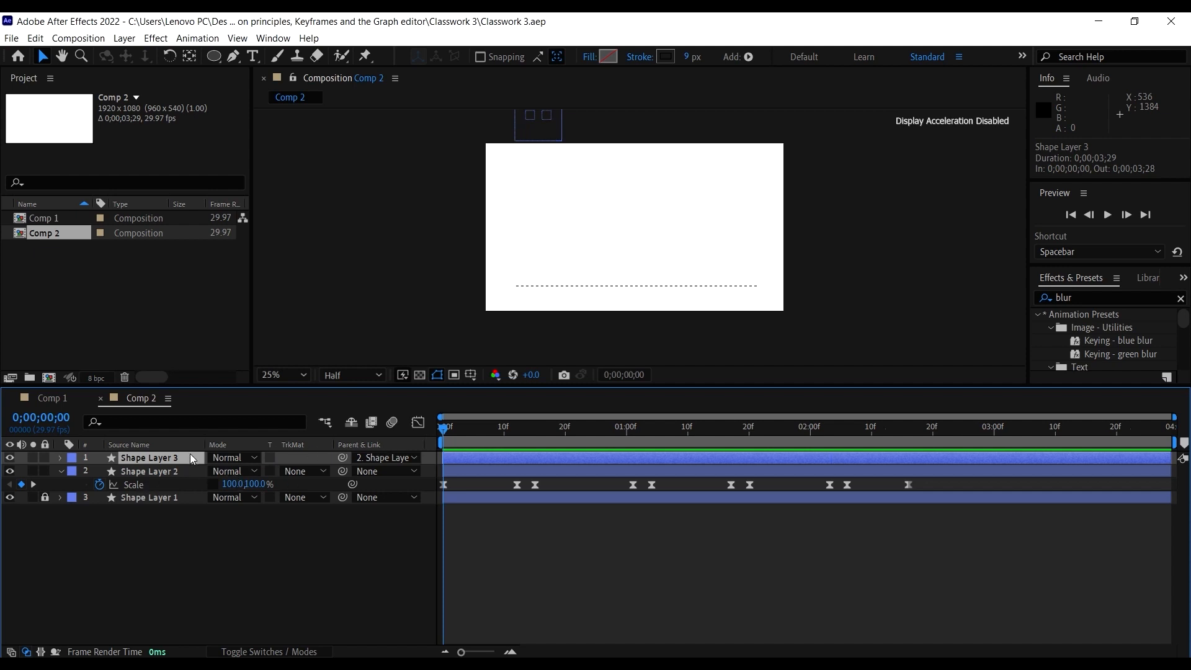
key(r)
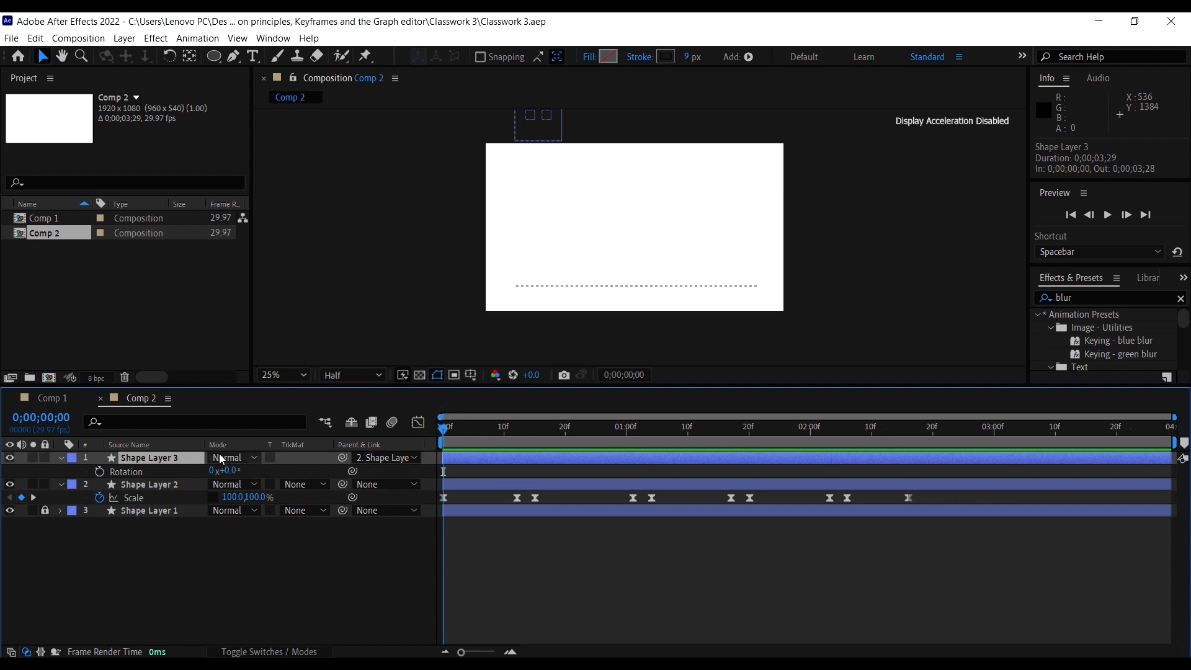
click(100, 471)
Step: Compare the antenna's motion around Comp 2's first stretch with Shape Layer 3's first Rotation keyframe in Comp 1 at 0;00;00;16
key(space)
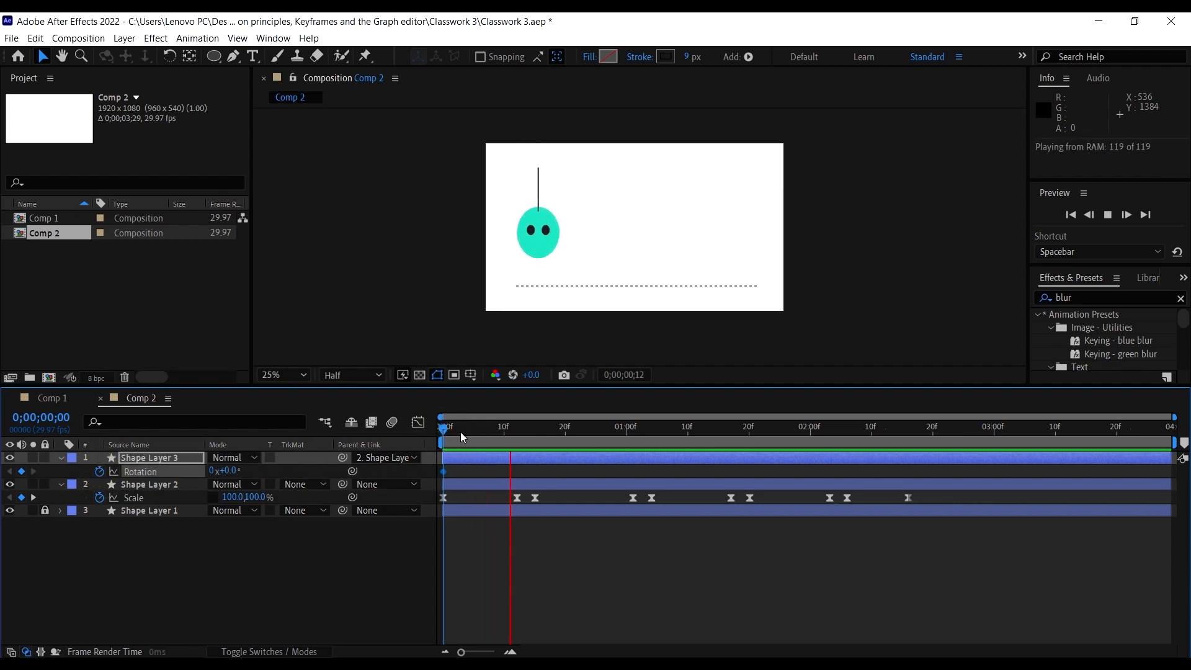
drag(451, 430, 517, 451)
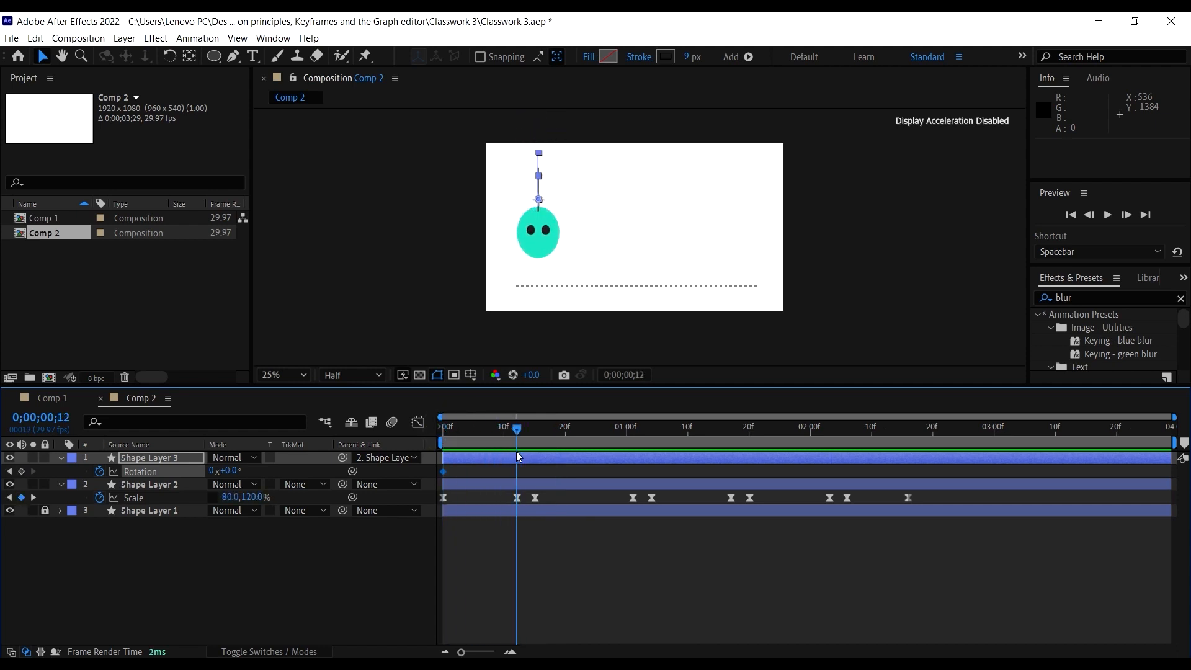
click(48, 398)
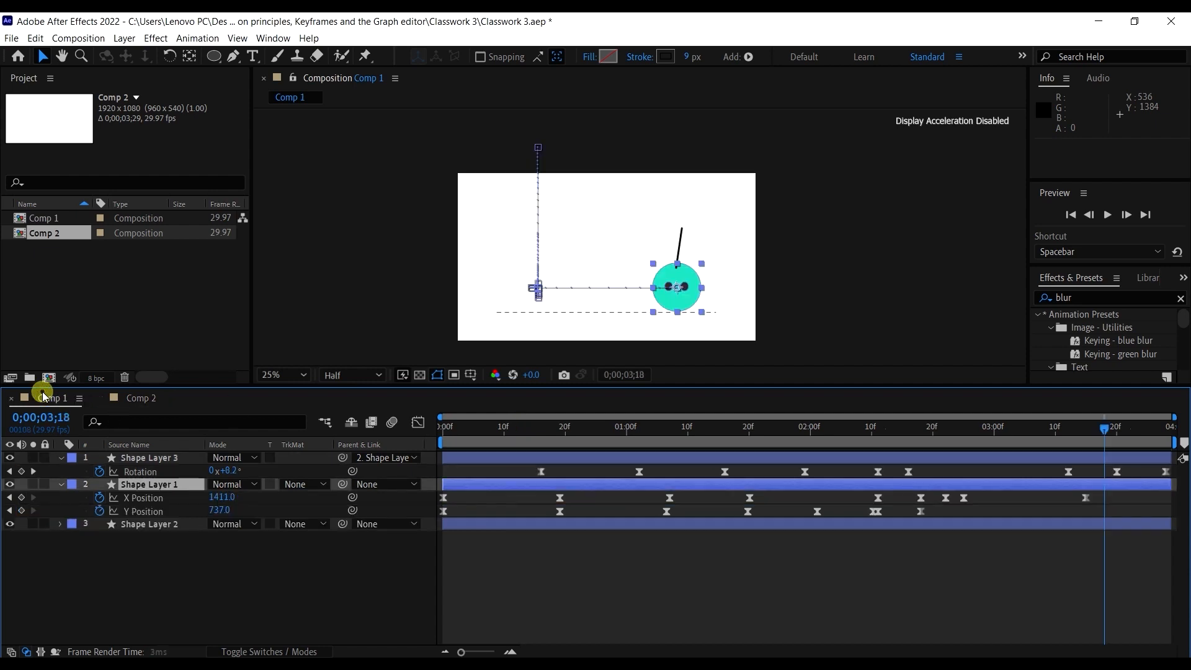
click(166, 458)
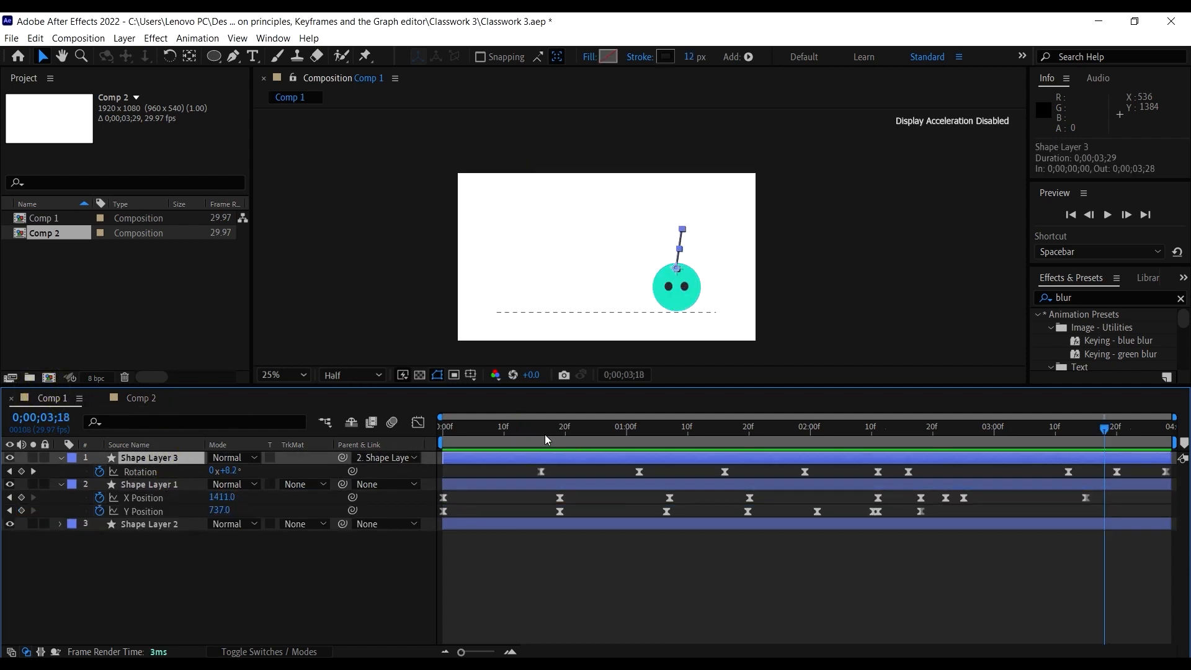
mouse_move(539, 436)
mouse_down()
mouse_move(487, 443)
mouse_move(538, 448)
mouse_up()
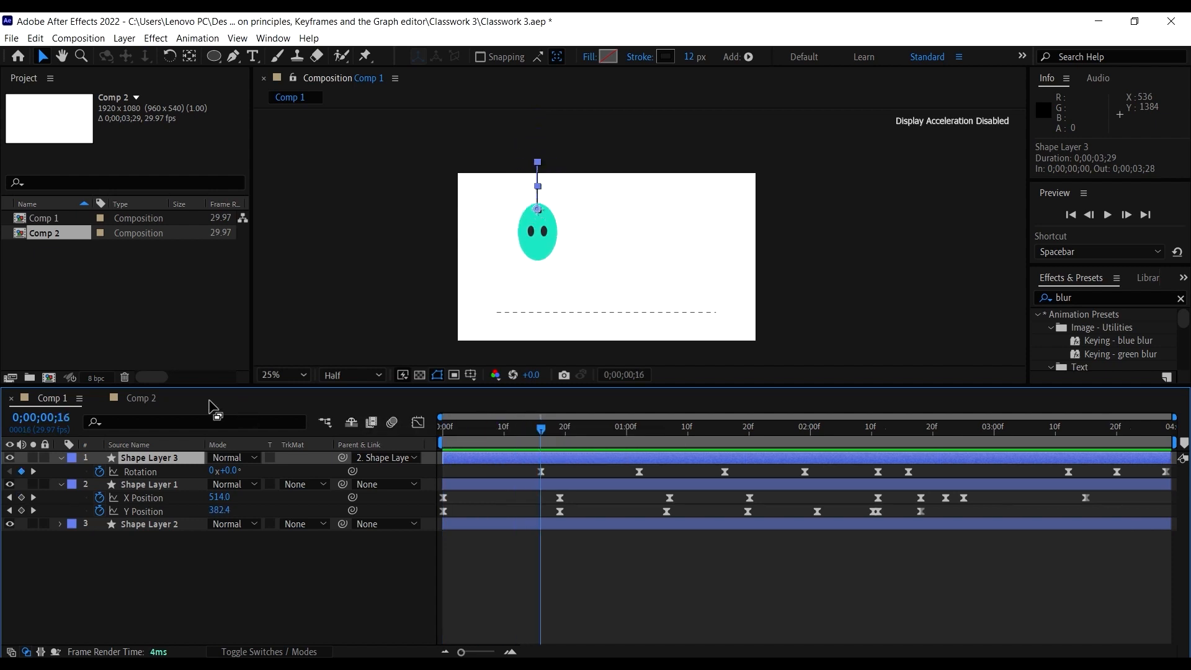
Step: In Comp 2 at 0;00;00;16, tilt the antenna on Shape Layer 3 clockwise by about 8.7° with the Rotation tool
click(141, 398)
drag(520, 429, 545, 433)
scroll(557, 468, up, 3)
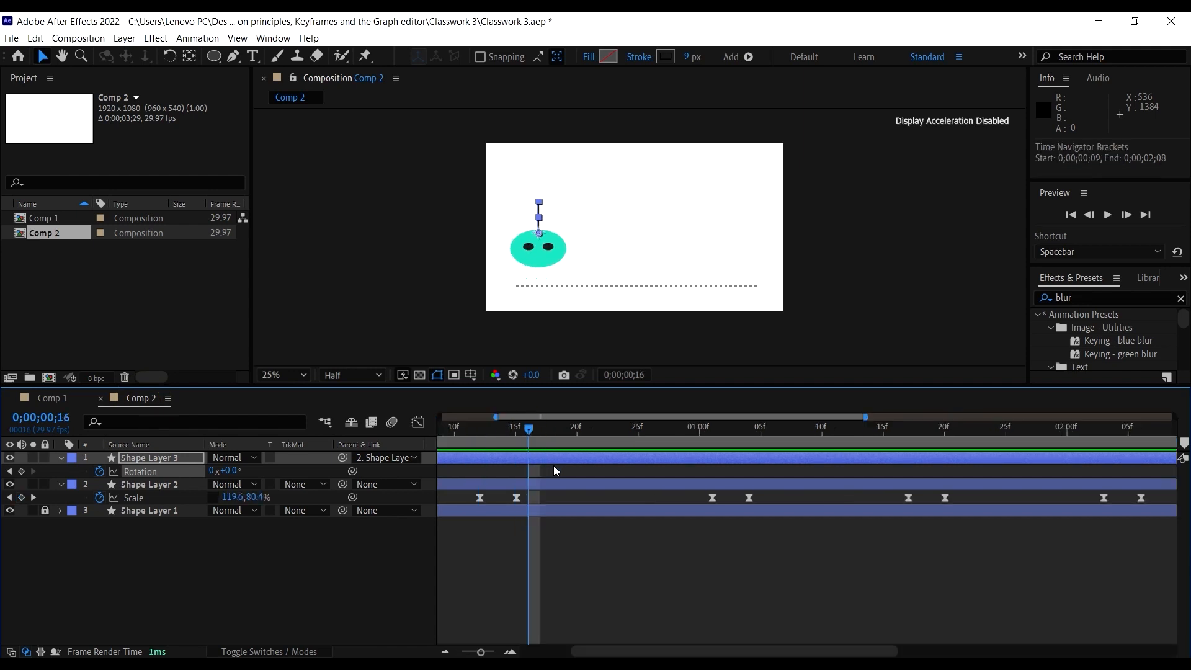
drag(567, 420, 471, 412)
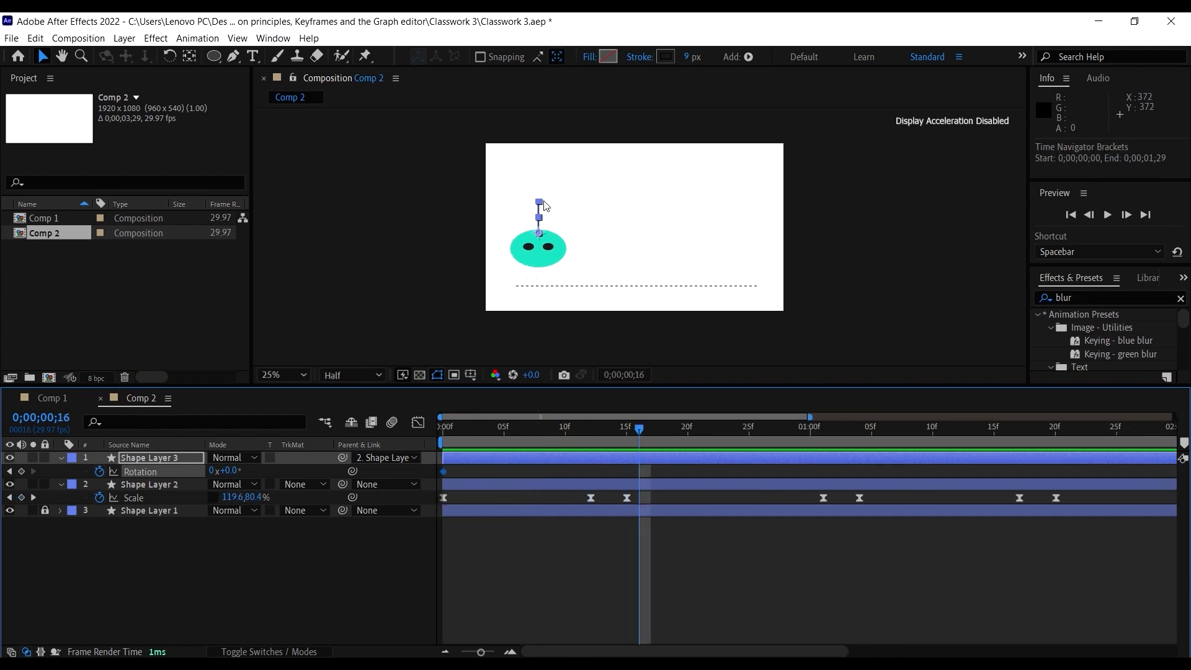
click(170, 56)
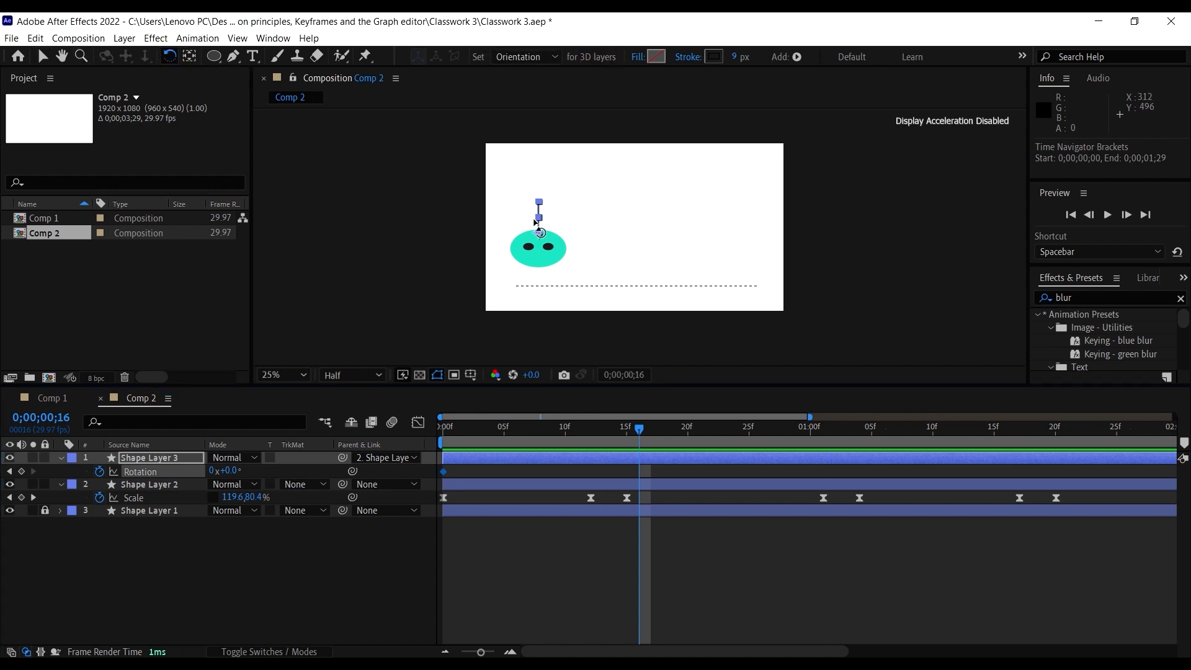
scroll(535, 219, up, 2)
drag(535, 215, 571, 219)
click(488, 165)
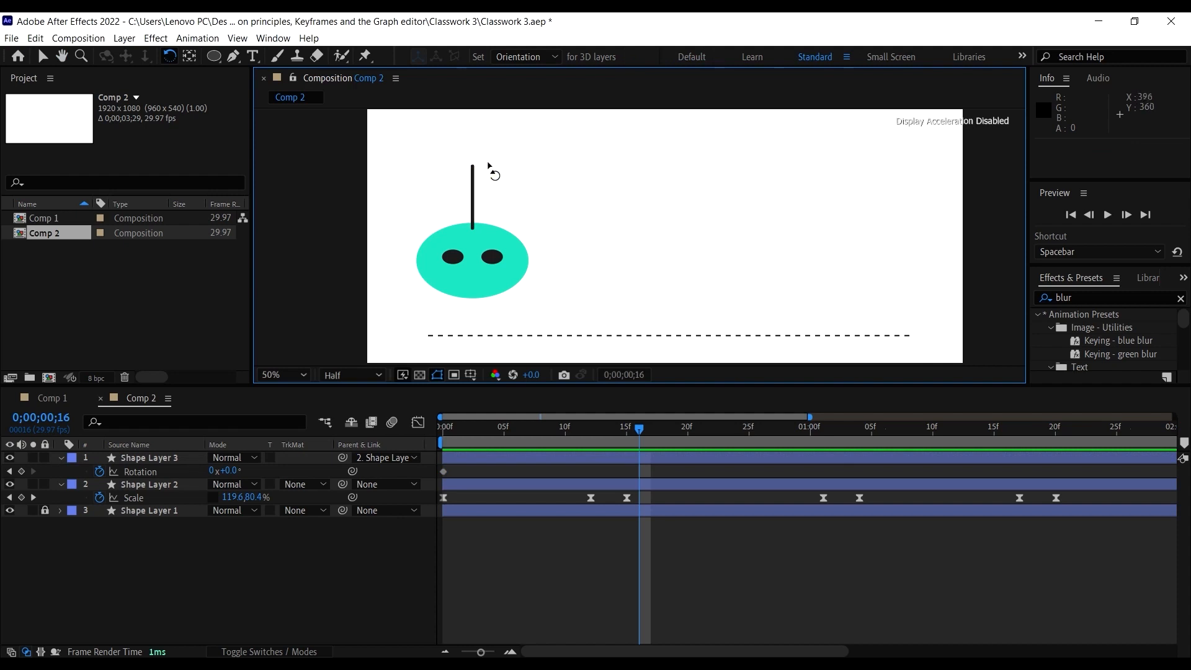
click(474, 176)
drag(474, 176, 489, 174)
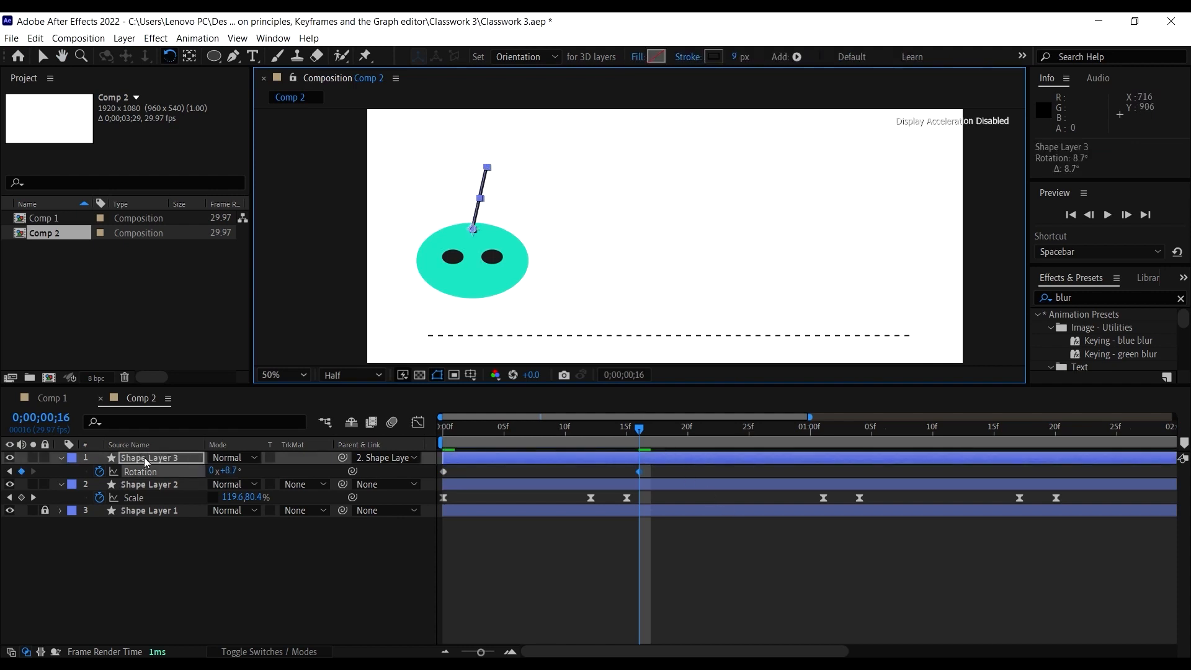
Step: Check the antenna's second Rotation keyframe in Comp 1 at 0;00;01;02 as a reference, and return to Comp 2
click(60, 399)
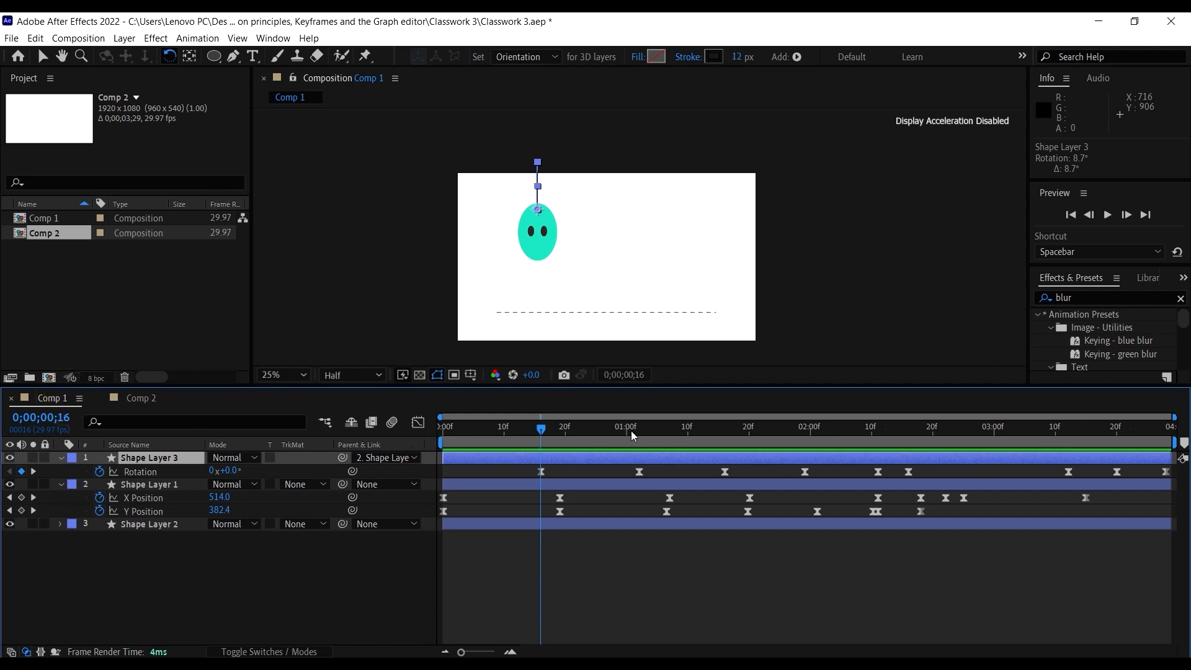
drag(633, 434, 640, 437)
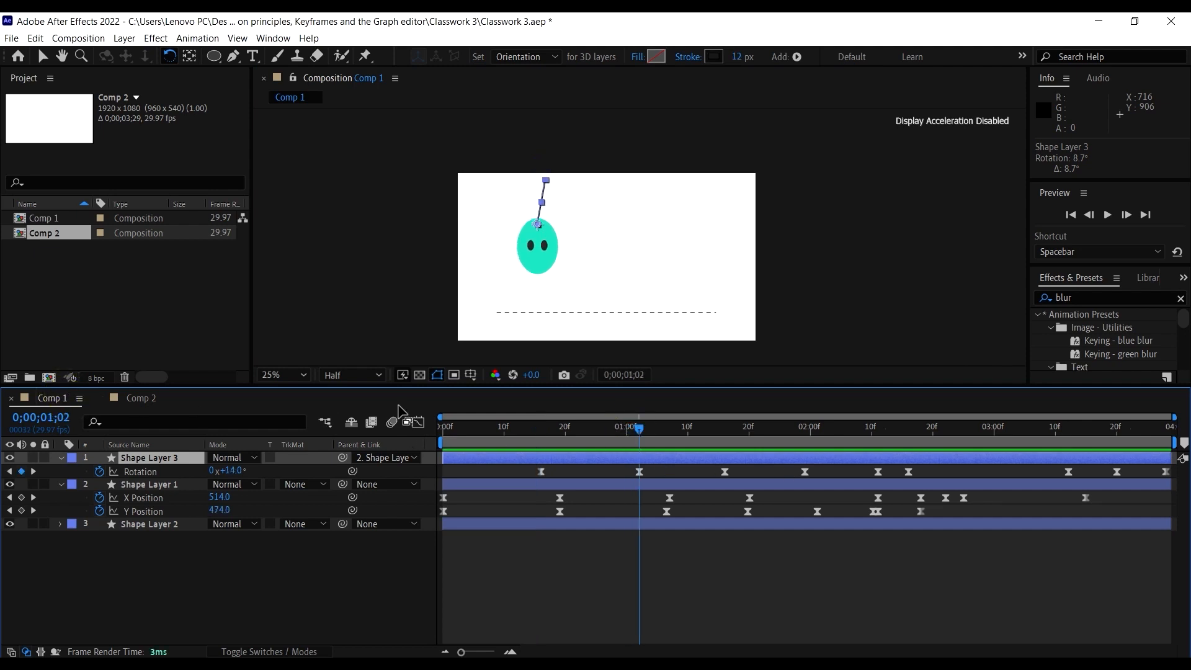
click(149, 404)
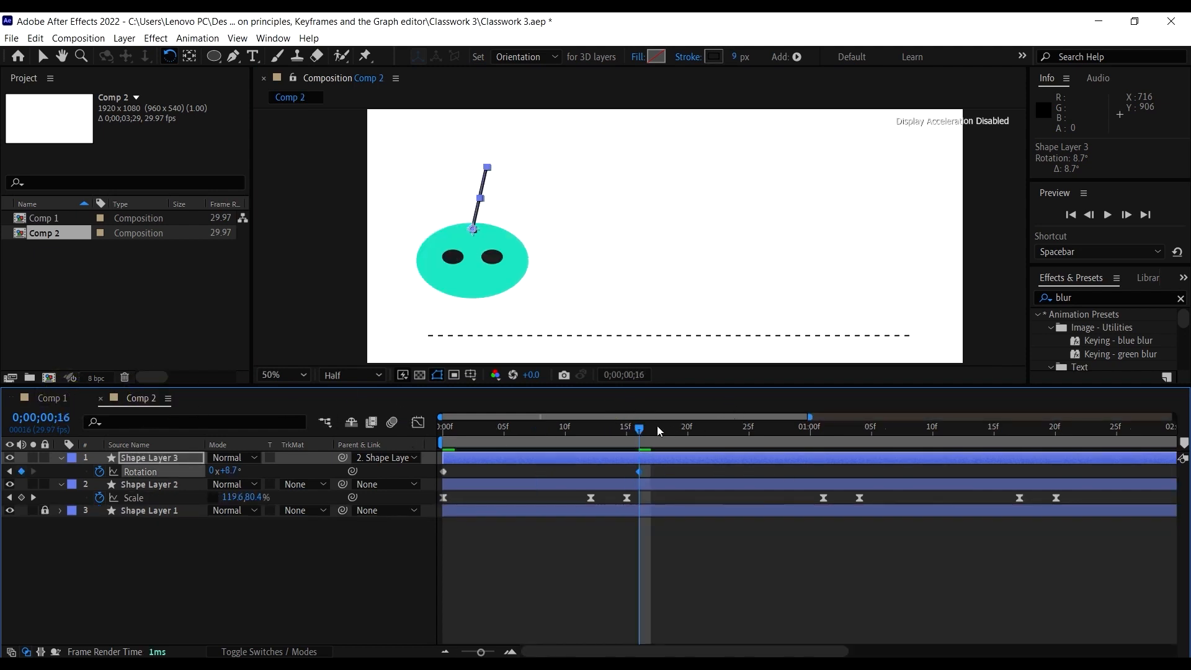
Step: At 0;00;00;29 in Comp 2, tilt the antenna on Shape Layer 3 counterclockwise to about -8.6° with the Rotation tool
key(super)
key(super)
scroll(712, 490, down, 2)
drag(565, 431, 661, 453)
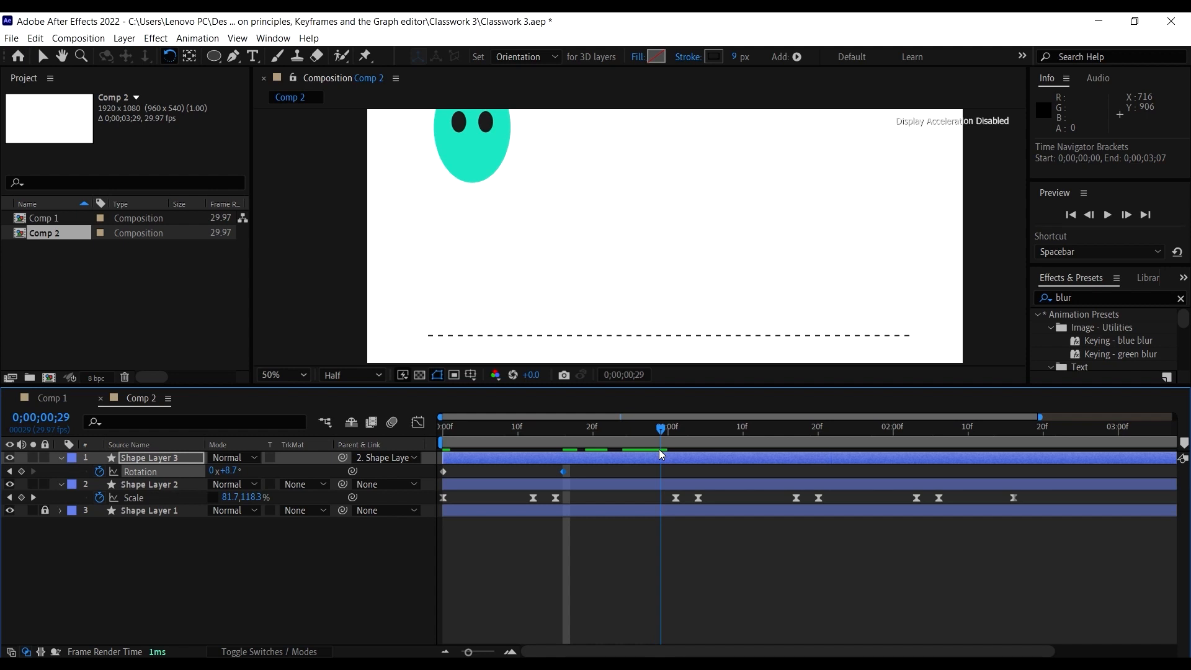
scroll(657, 248, down, 2)
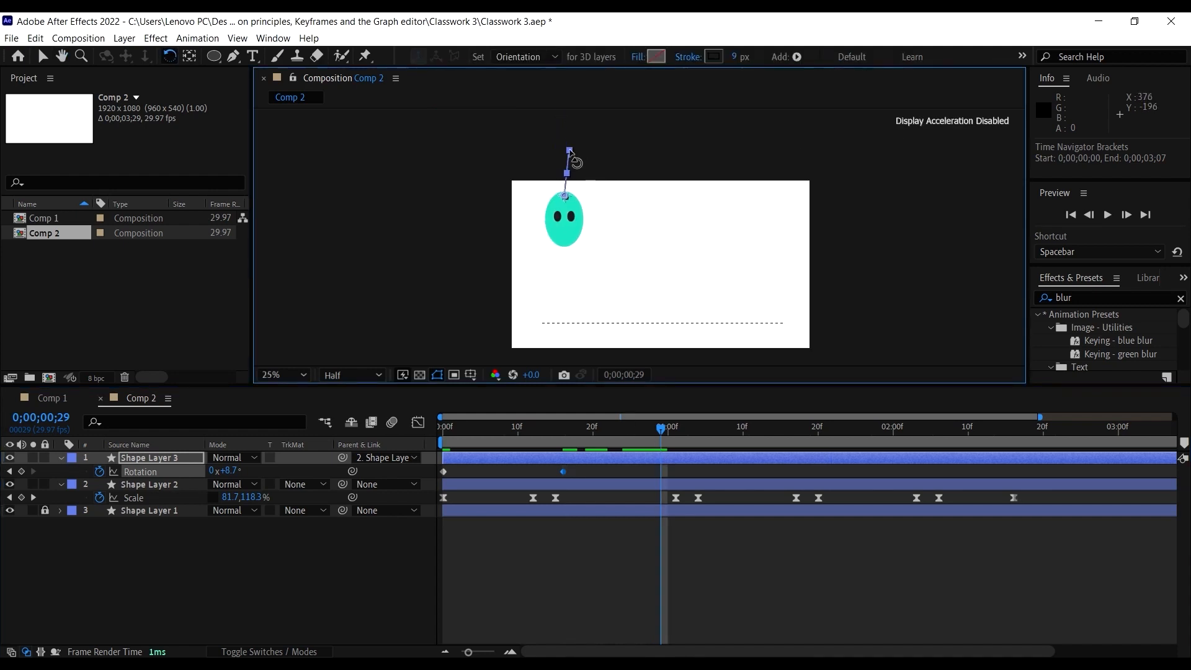
drag(570, 151, 556, 150)
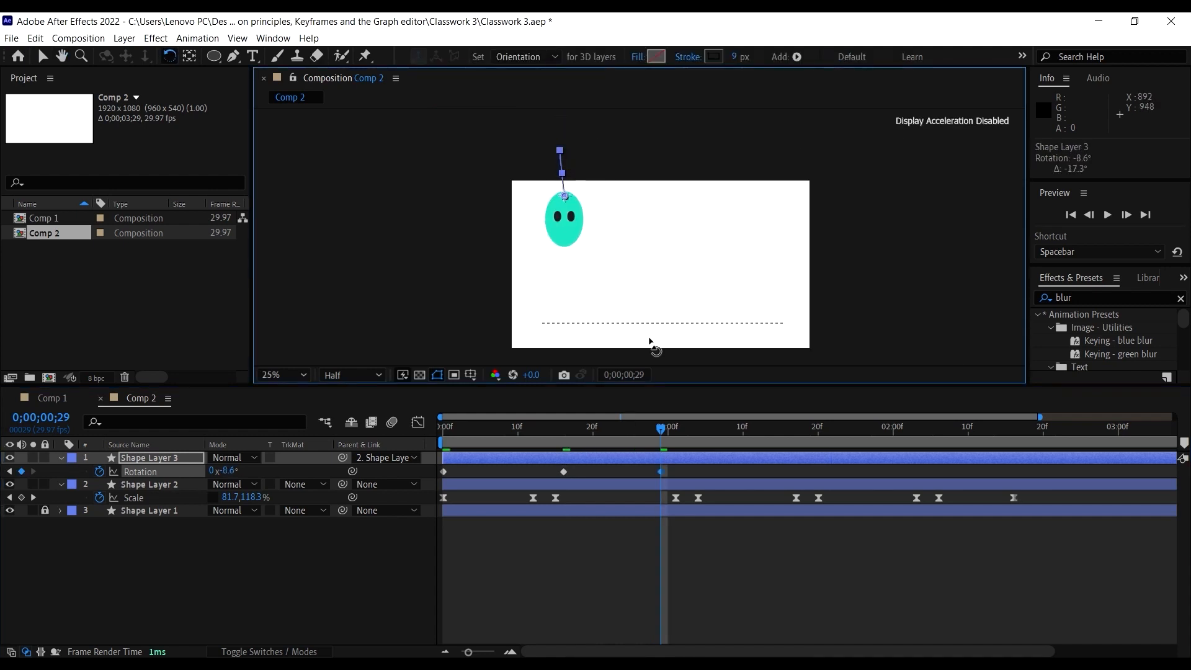
Step: Keyframe smaller antenna swings by rotating it to about 2.9° at 0;00;01;11 and about -2.4° at 0;00;01;23
drag(726, 433, 753, 433)
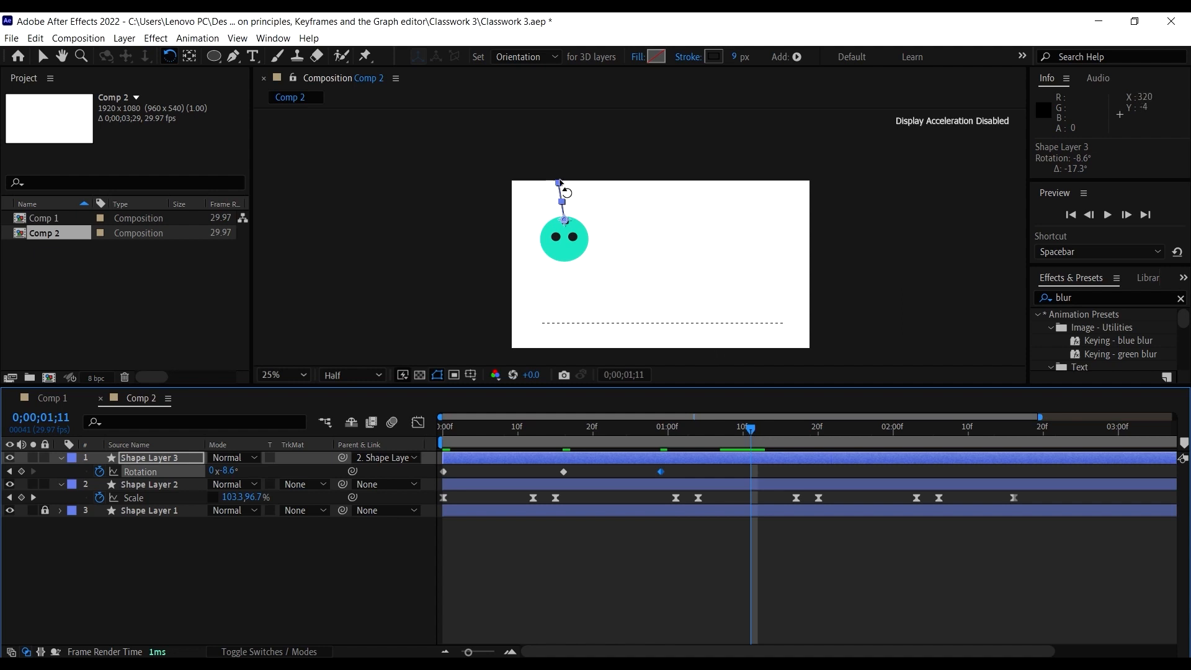
drag(559, 183, 566, 184)
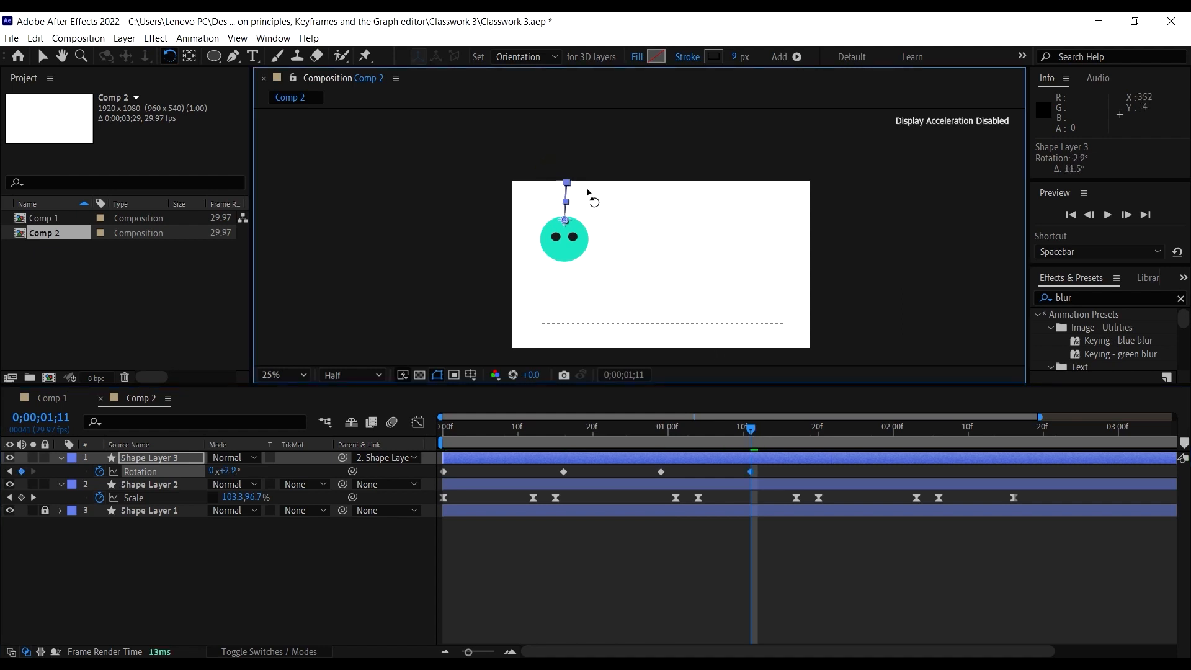
drag(752, 434, 840, 437)
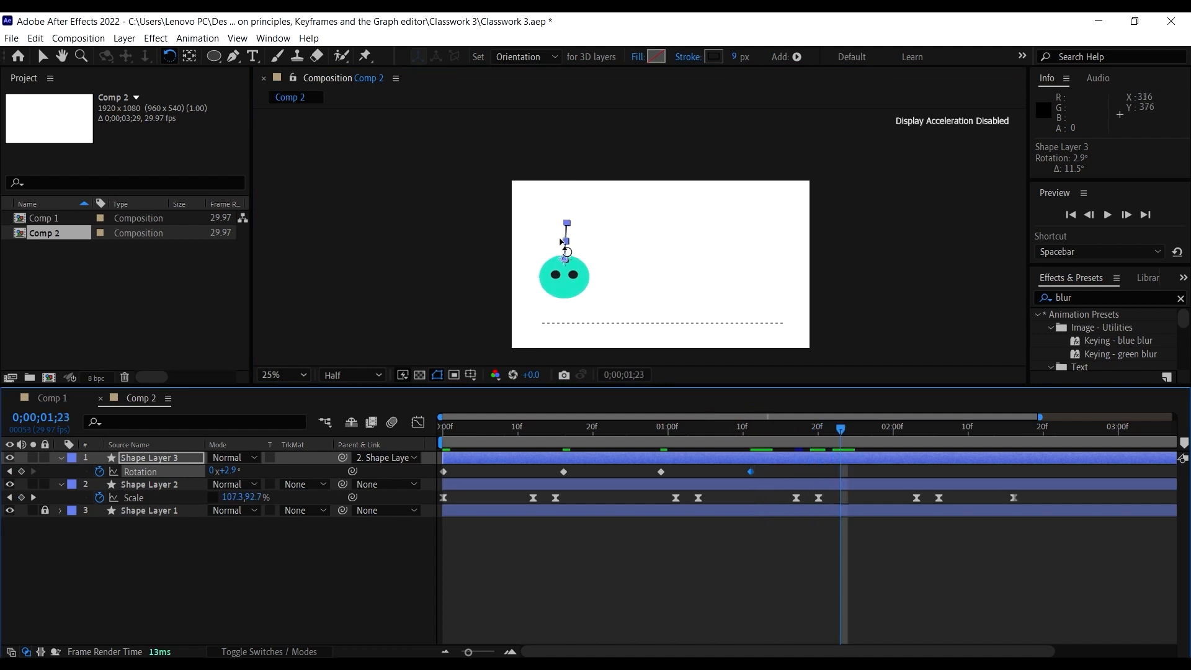
scroll(597, 217, up, 2)
drag(540, 240, 532, 230)
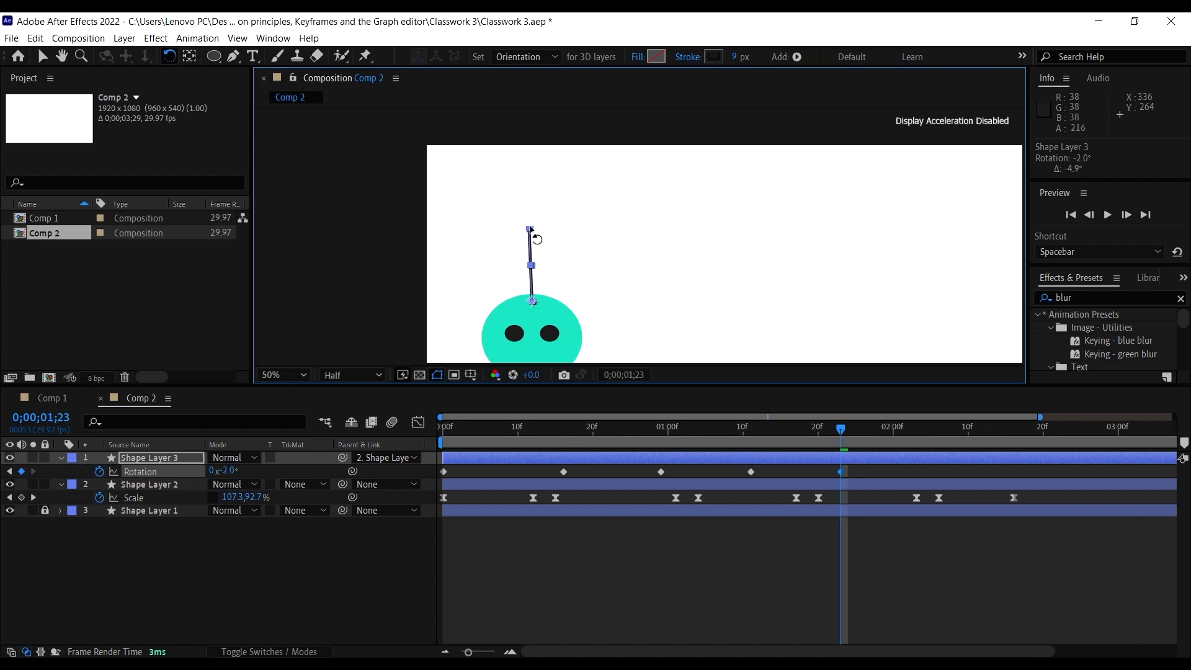
Step: Keyframe the antenna's settling swings by rotating it to about 1.5° at 0;00;02;06 and about -1.6° at 0;00;02;15
drag(854, 437, 941, 455)
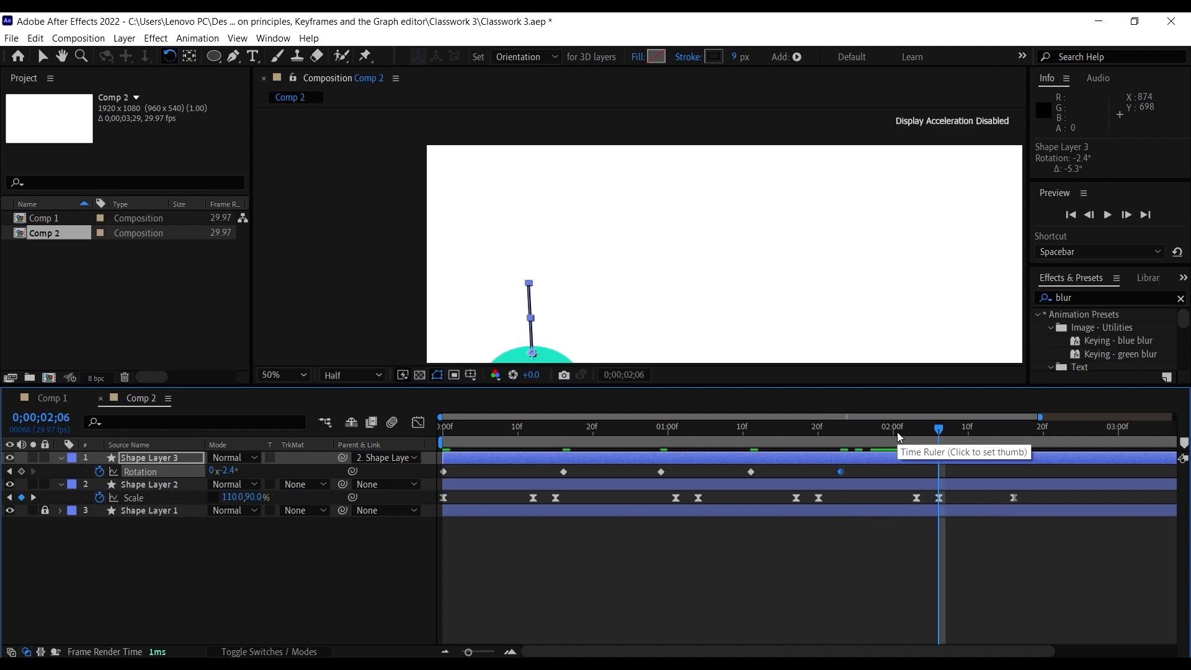
drag(529, 283, 536, 283)
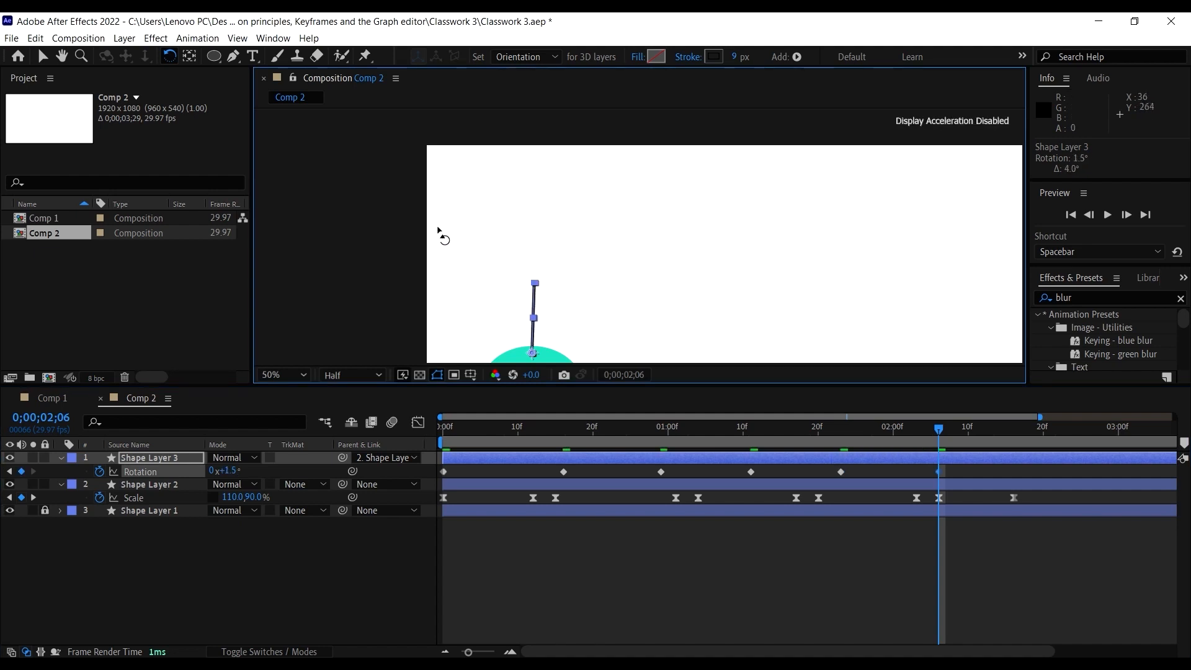
drag(938, 430, 1005, 453)
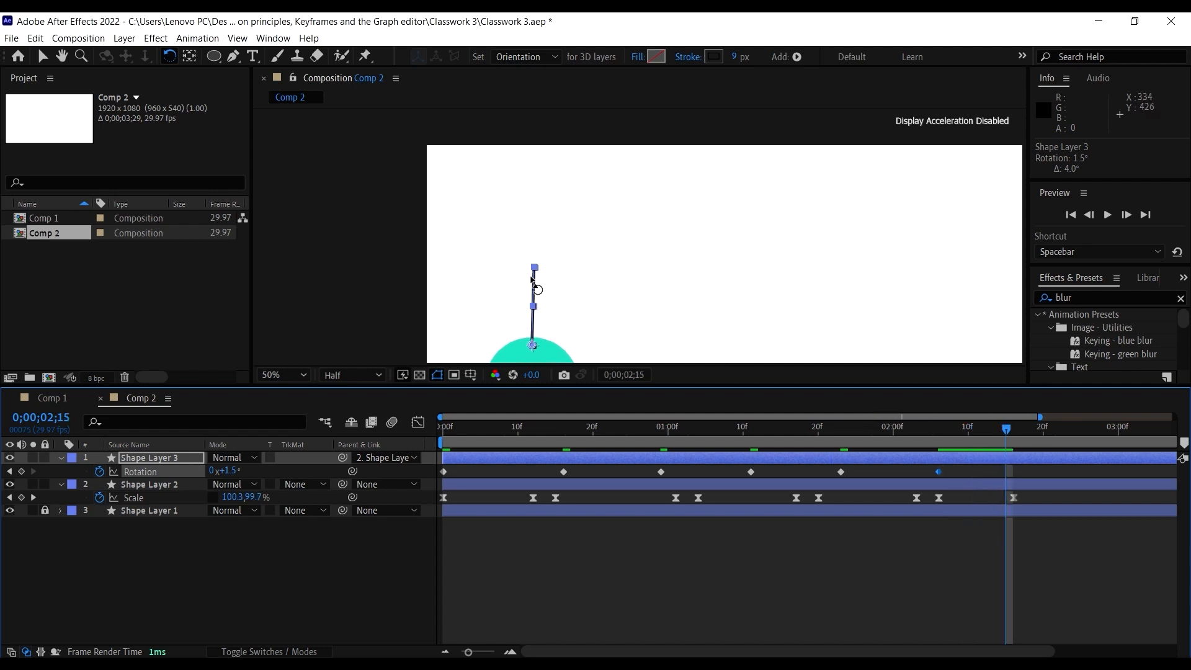
drag(536, 267, 532, 267)
scroll(723, 333, down, 1)
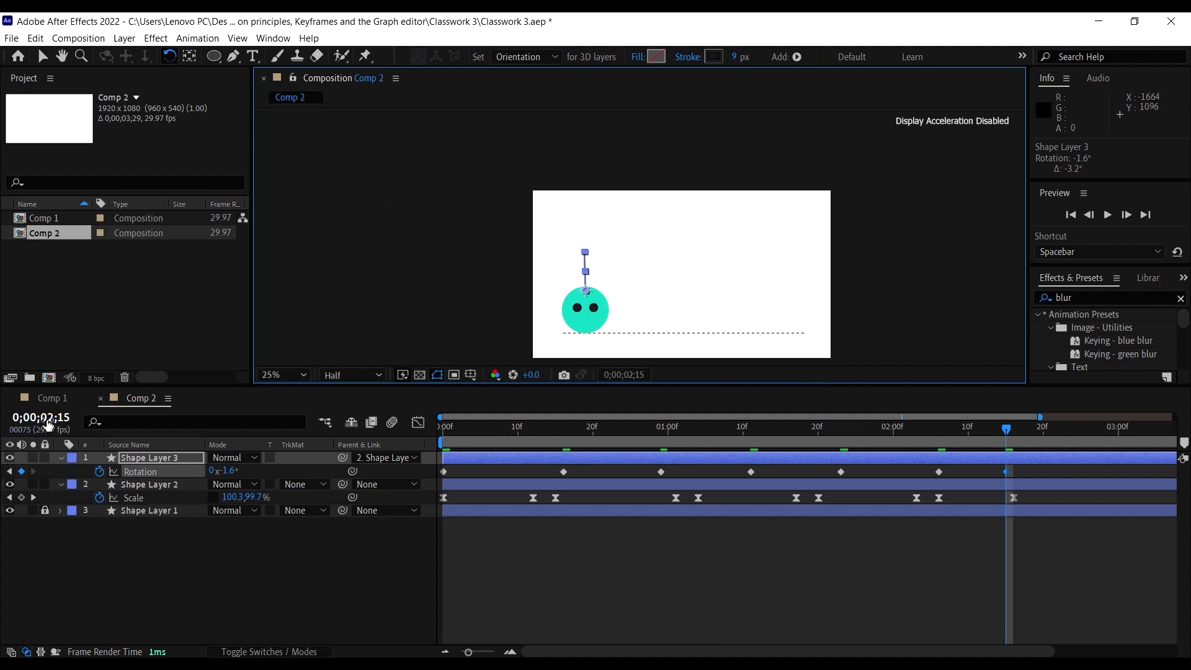
Step: Glance at Comp 1 for reference, and play back Comp 2 from the beginning to review the antenna's swing
click(56, 399)
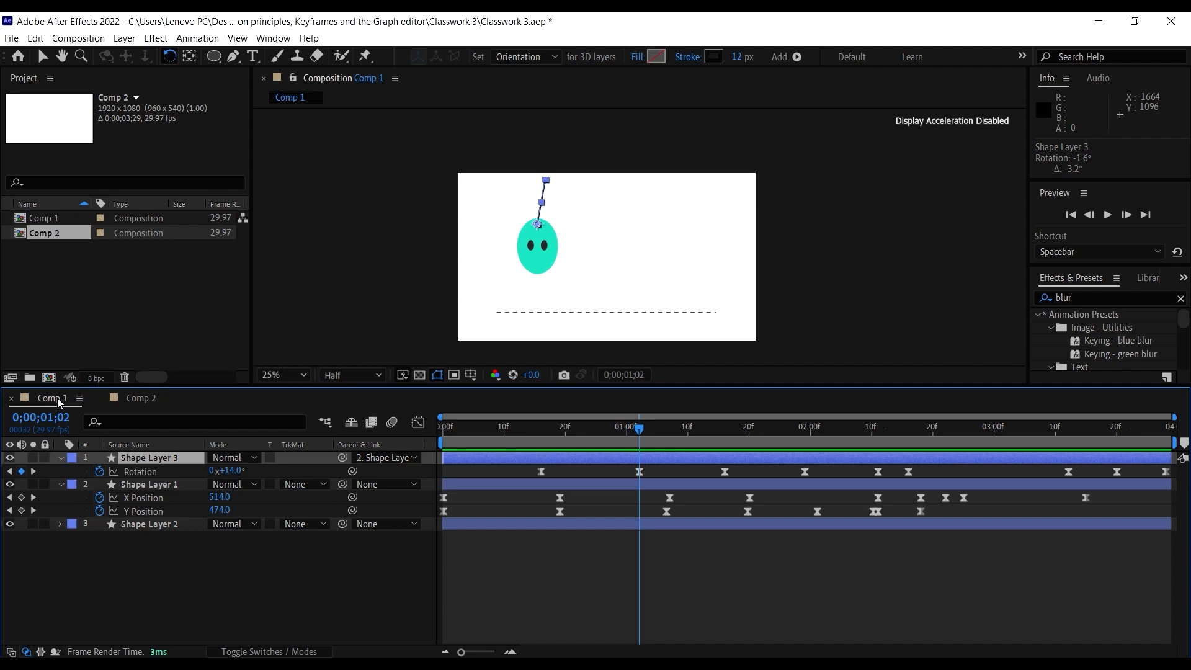
click(139, 398)
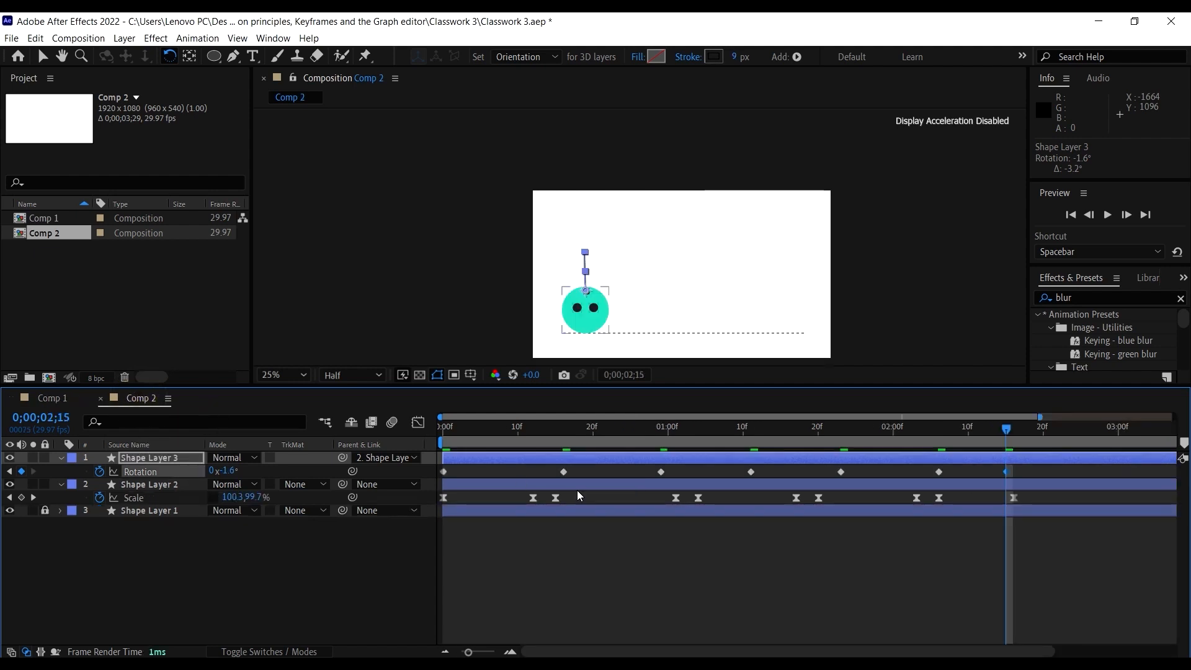
key(Home)
key(space)
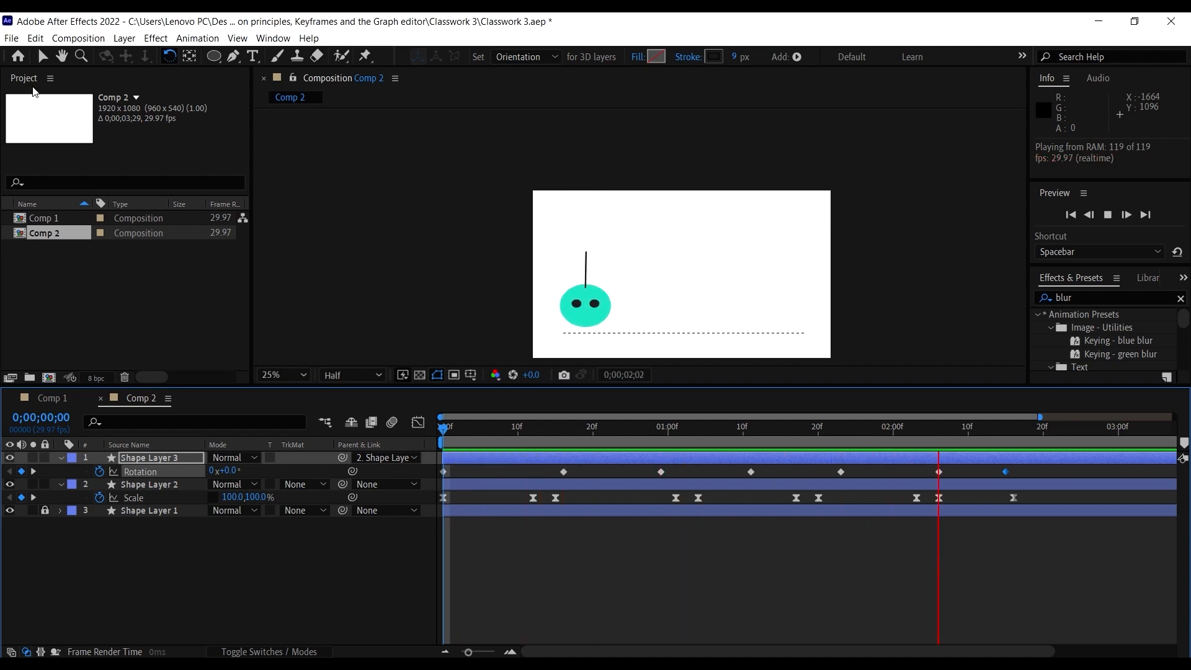
key(space)
Step: Apply Easy Ease to all Rotation keyframes of the antenna on Shape Layer 3
click(39, 59)
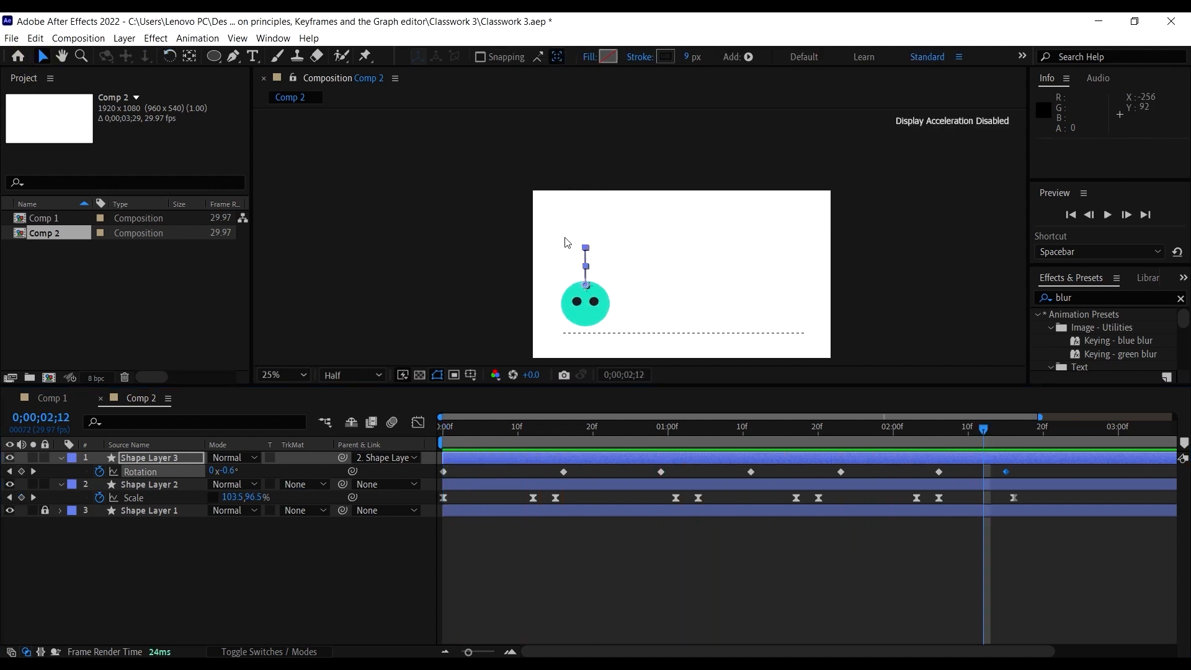
drag(1030, 471, 443, 472)
right_click(443, 471)
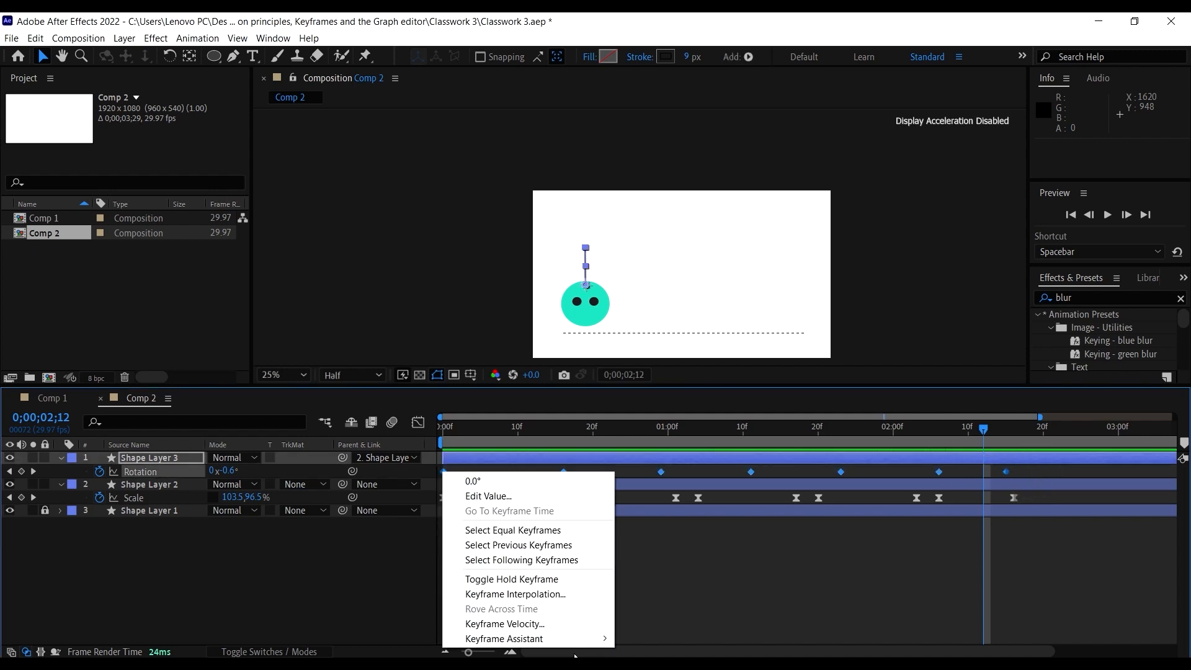
mouse_move(505, 638)
click(681, 549)
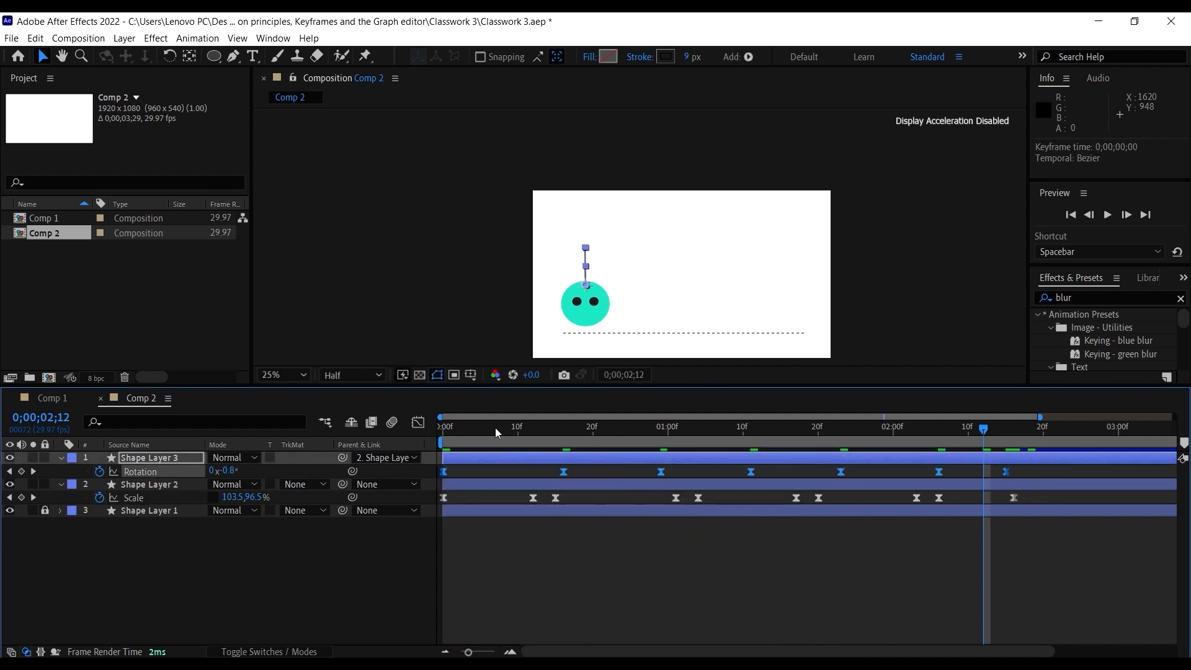
Step: Play back Comp 2 from the beginning to check the eased antenna rotation
drag(490, 427, 444, 428)
key(space)
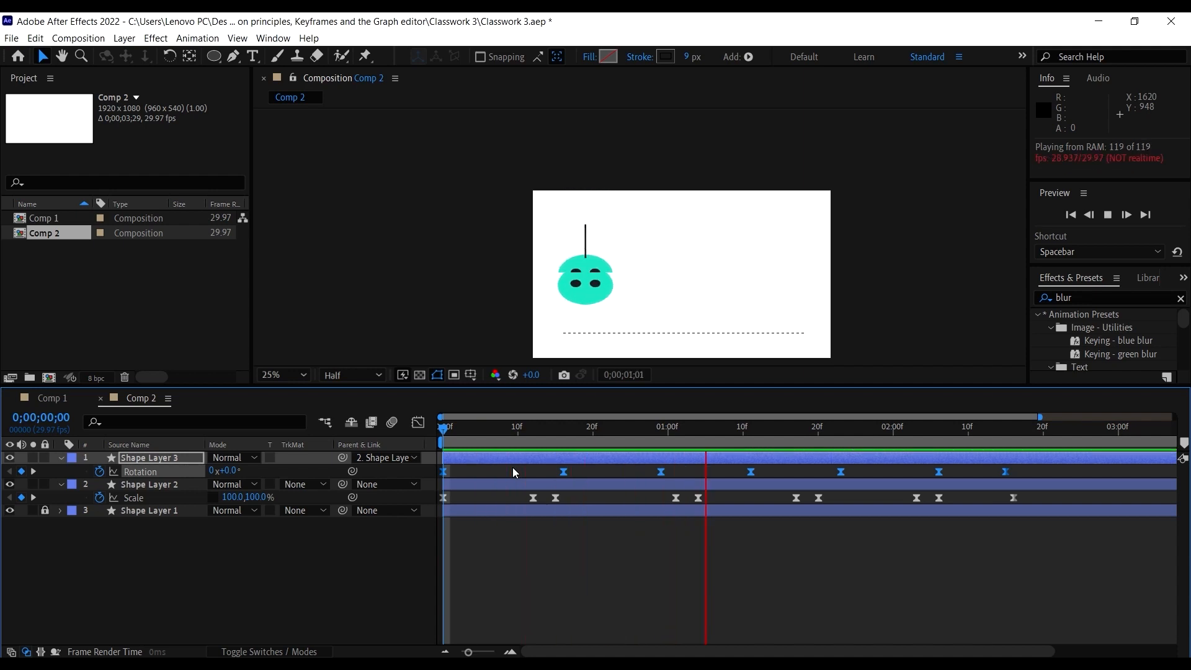
click(532, 472)
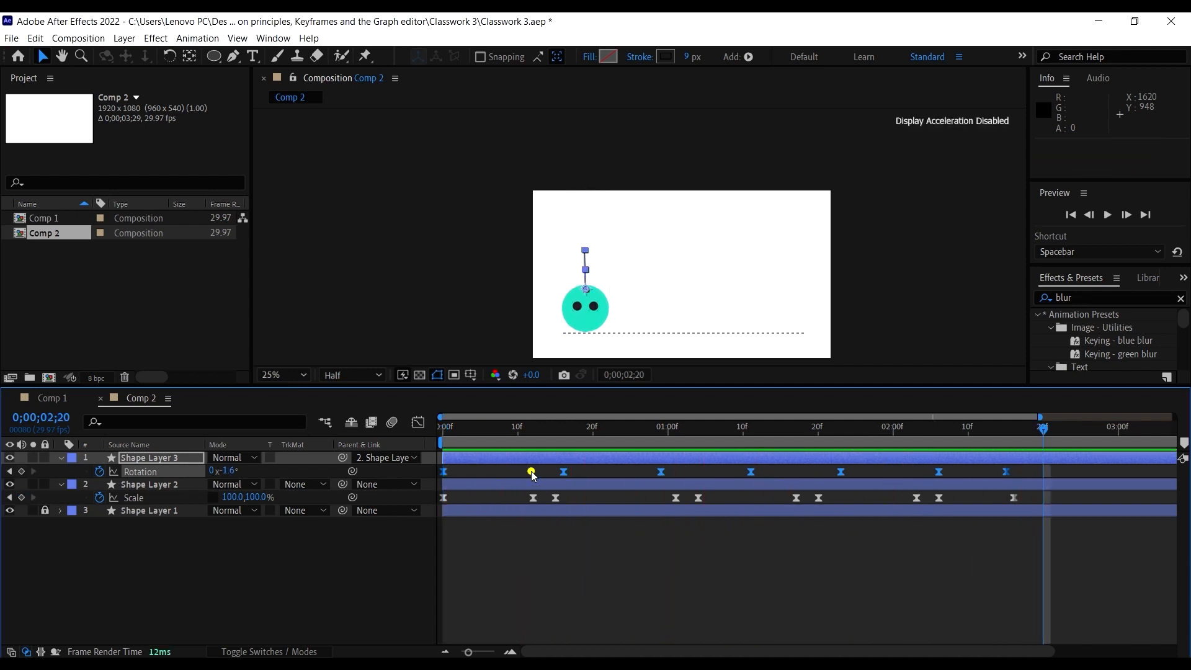
Step: Exaggerate the antenna's tilt at 0;00;00;29 by rotating it counterclockwise to about -22.8° with the Rotation tool
drag(485, 423, 670, 476)
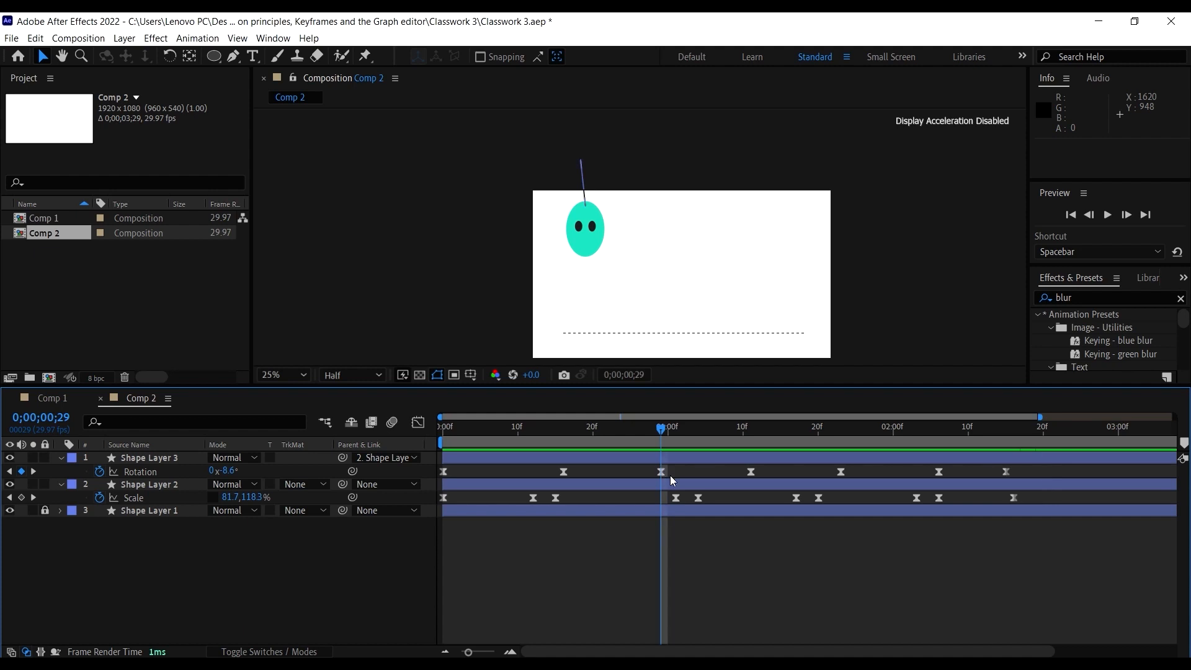
click(582, 160)
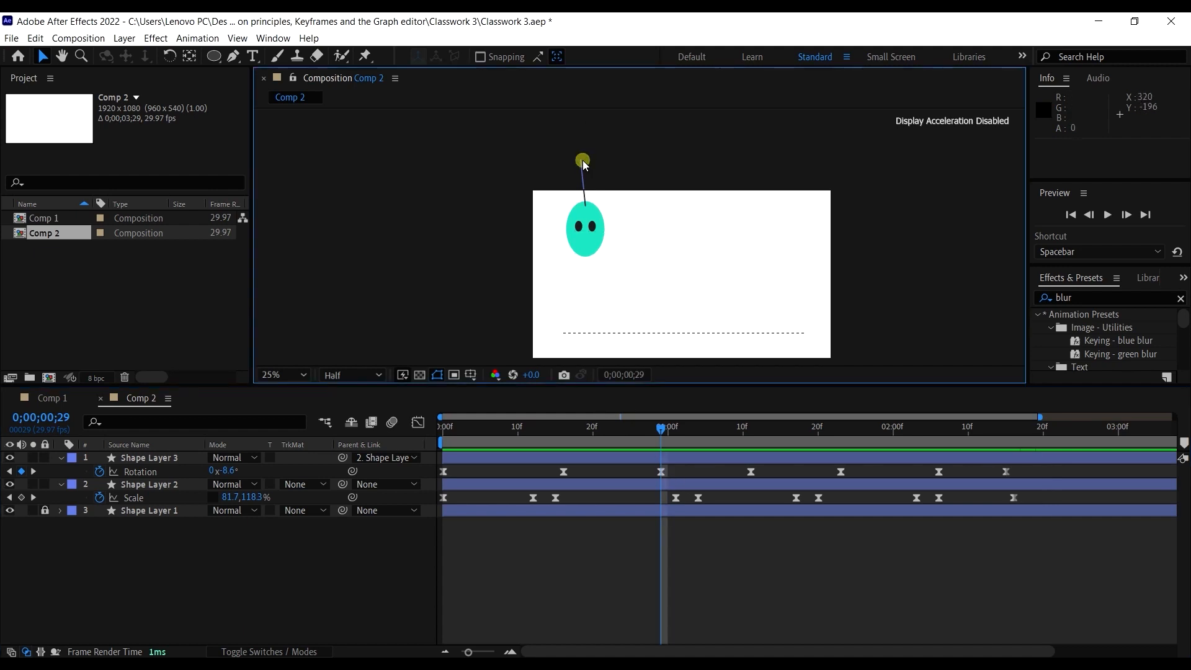
click(585, 195)
click(175, 59)
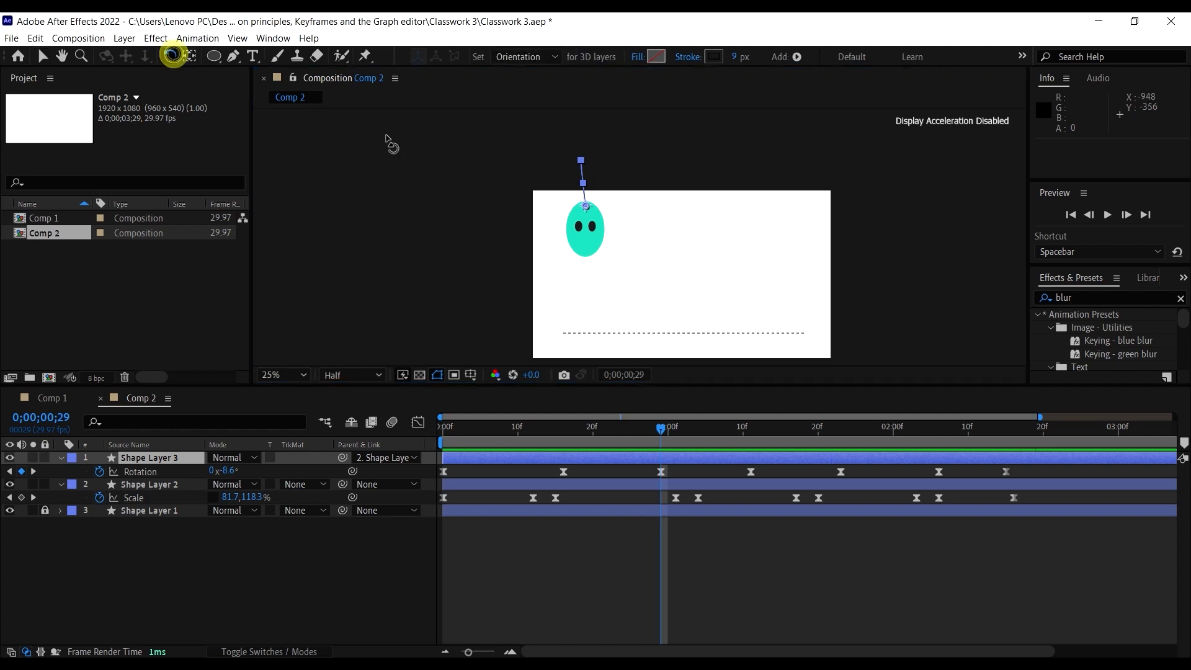
drag(578, 159, 569, 161)
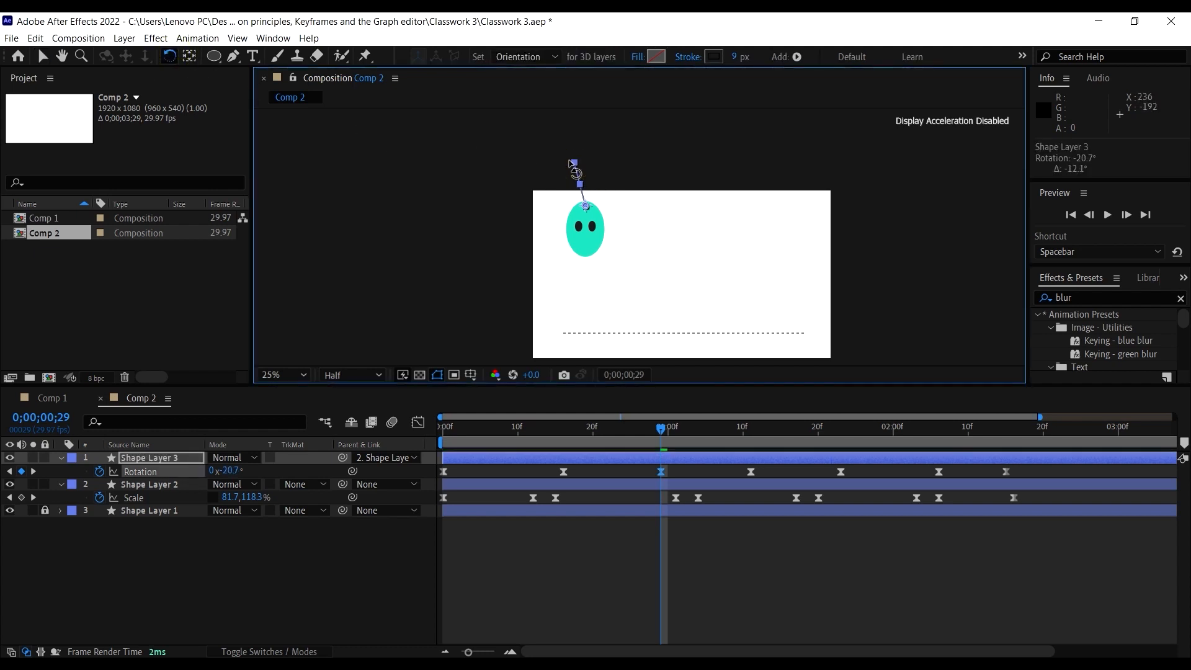
Step: Preview Comp 2 to judge the stronger antenna swing against the ball's bounce
key(space)
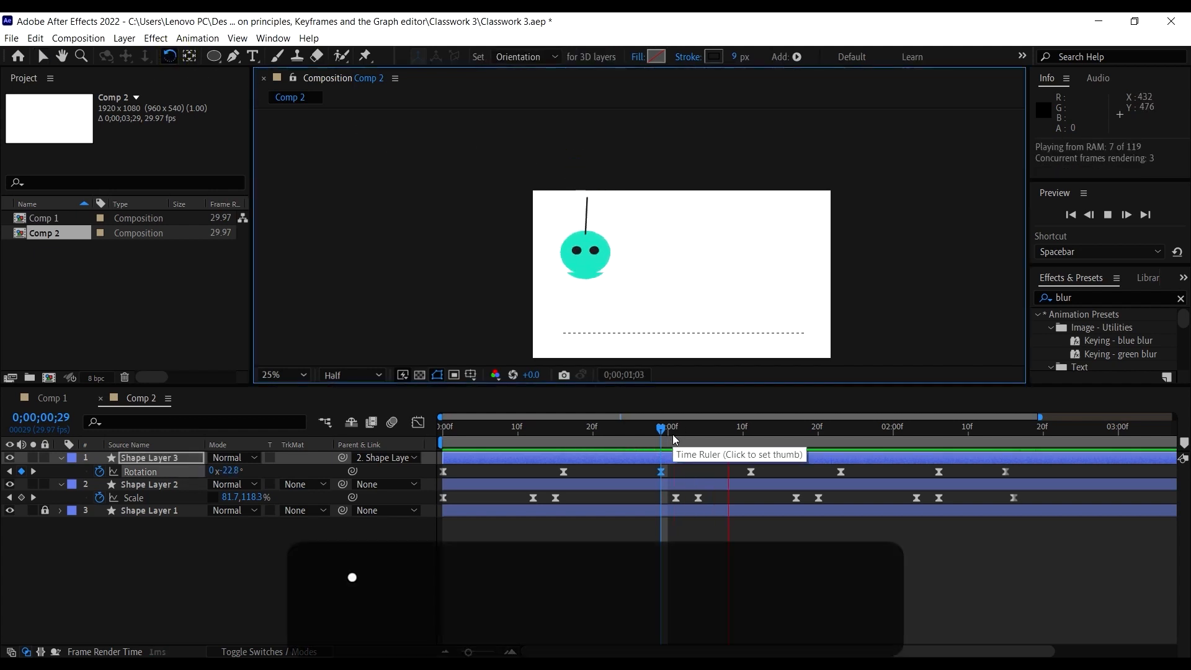
click(685, 427)
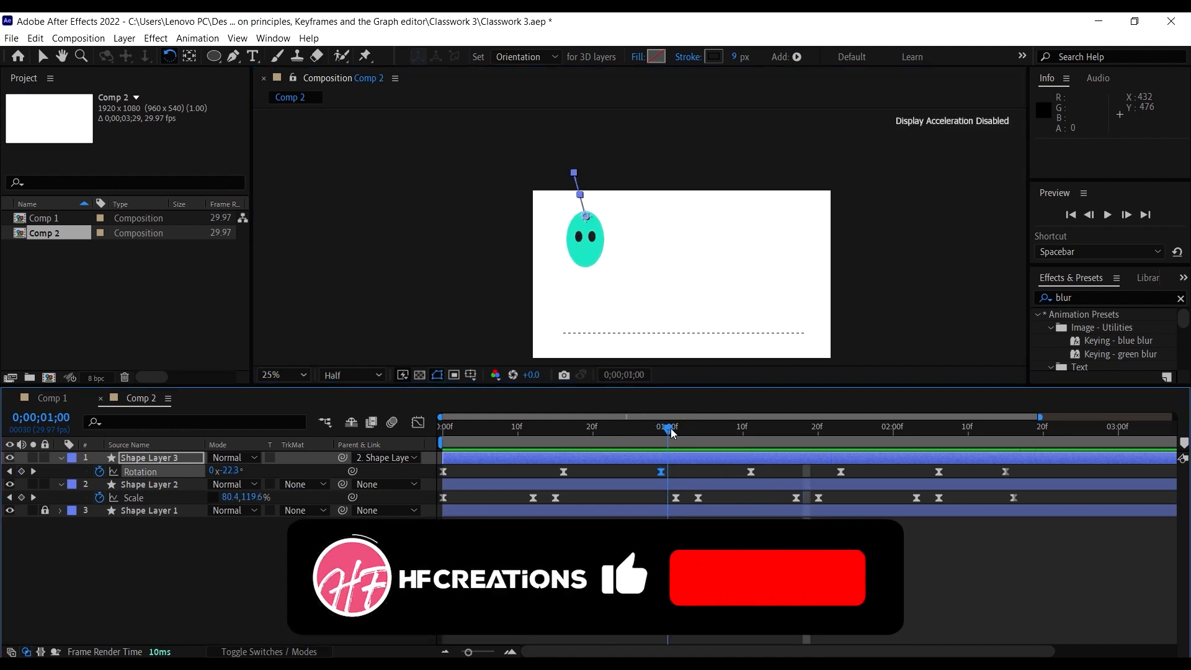
drag(685, 432, 471, 417)
key(space)
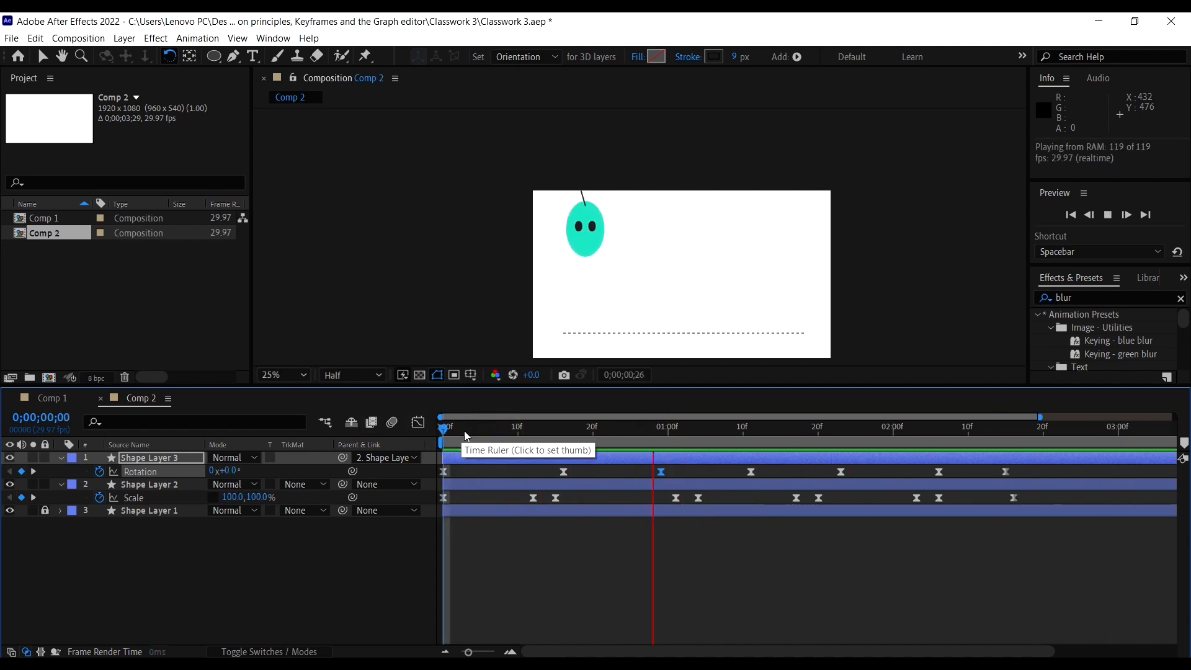
key(space)
Step: Delay the antenna's second, third and fourth Rotation keyframes to about 0;00;00;20, 0;00;01;07 and 0;00;01;17
click(624, 473)
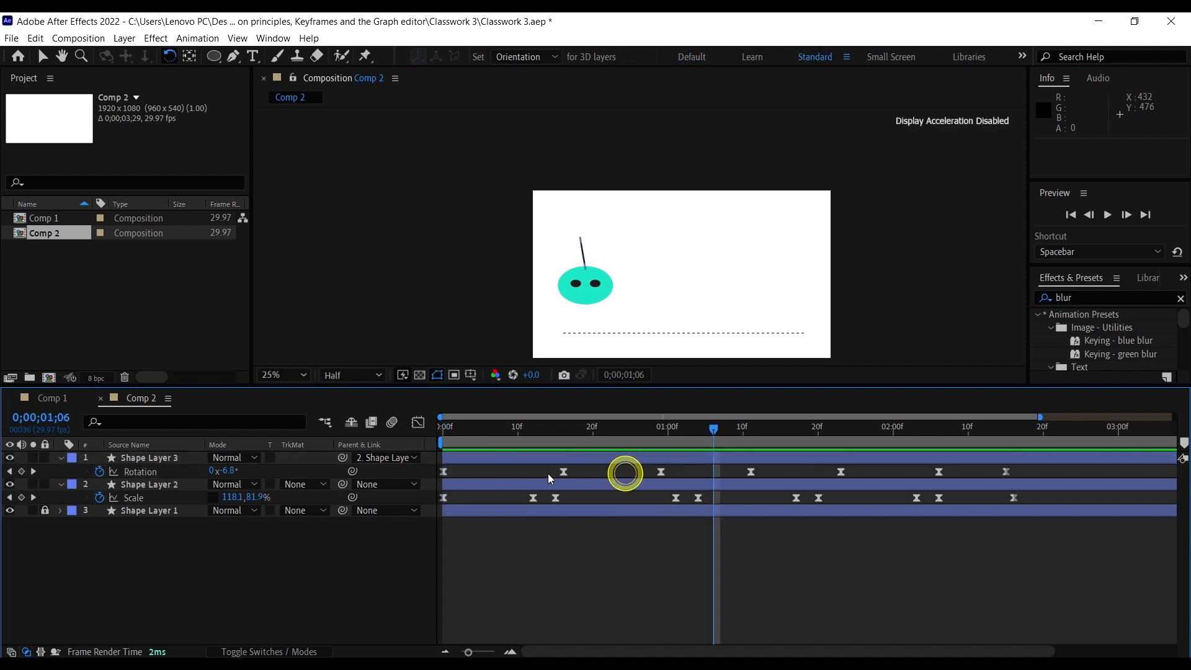
drag(563, 472, 796, 477)
click(756, 471)
Step: Play back Comp 2 from the start to check the timing of the delayed antenna swings
drag(609, 434, 449, 428)
key(space)
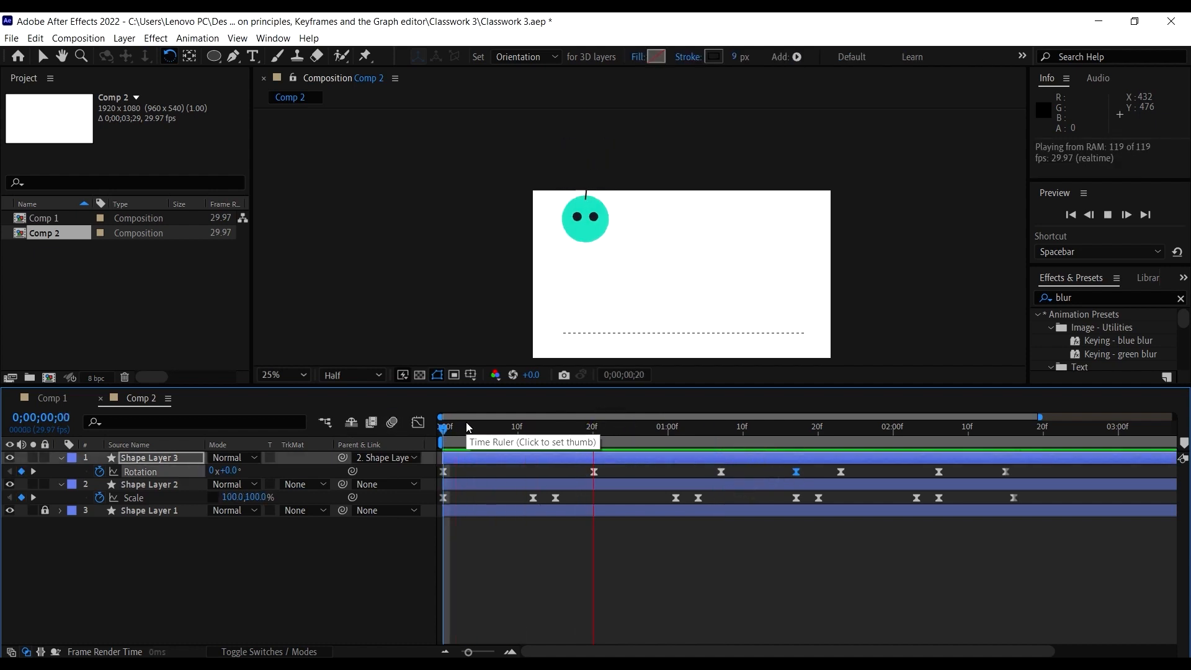
key(space)
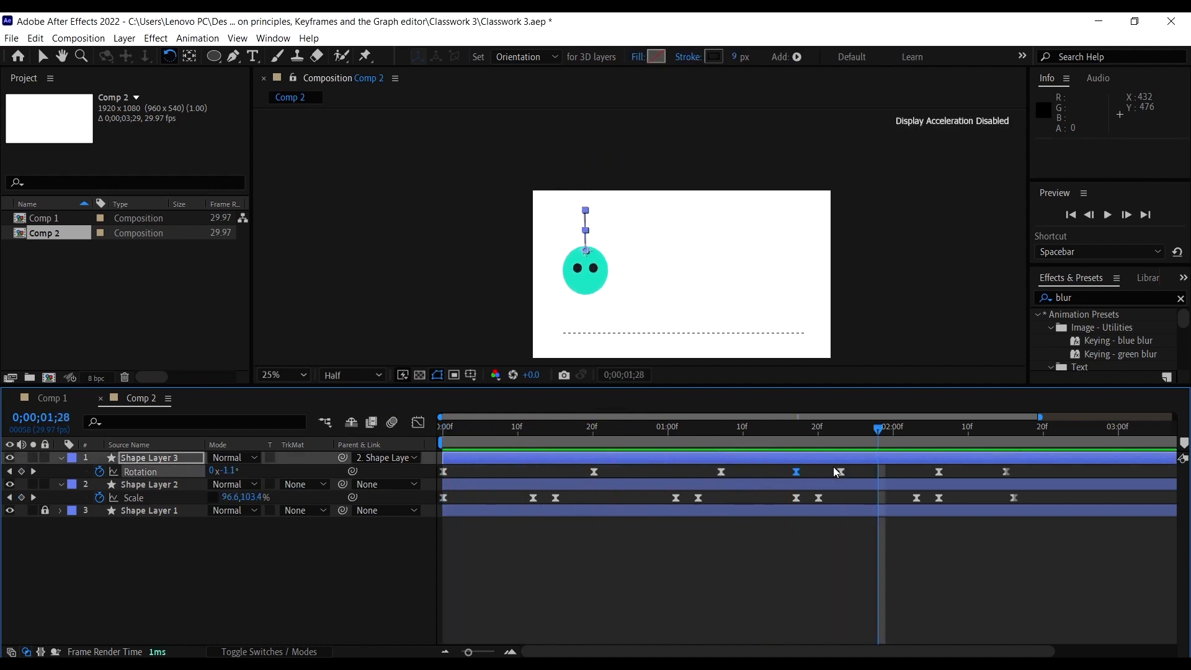
Step: Delay the antenna's last three Rotation keyframes to about 0;00;02;00, 0;00;02;11 and 0;00;02;21, and preview the result
drag(840, 471, 1049, 478)
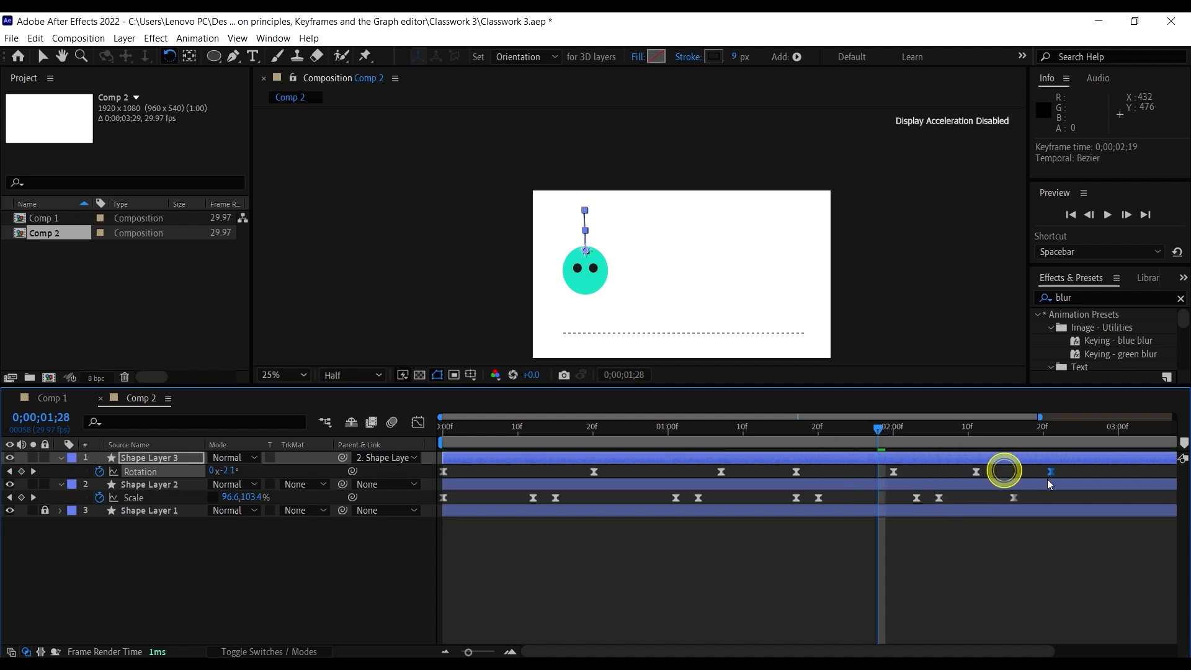
drag(813, 428, 419, 425)
key(space)
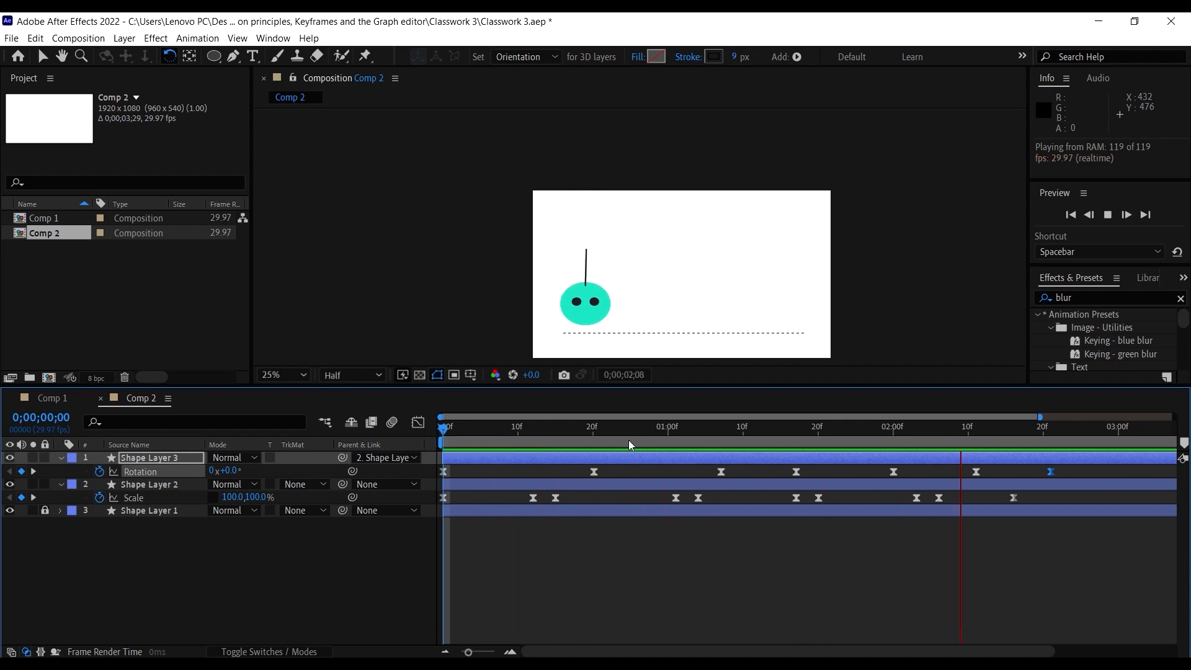
Step: Move the antenna's third Rotation keyframe earlier to 0;00;01;02
drag(630, 439, 681, 478)
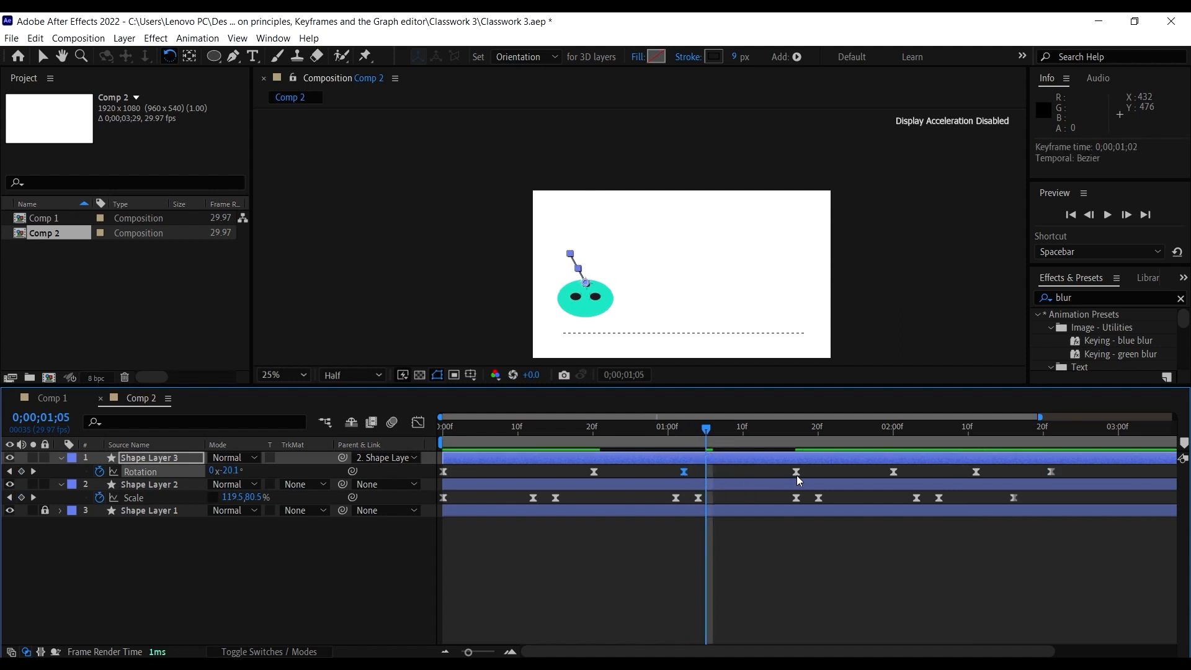
Step: Move the antenna's fourth Rotation keyframe earlier to about 0;00;01;14 and preview Comp 2 from the start with its whole duration in view
drag(797, 471, 774, 471)
drag(659, 425, 446, 428)
key(space)
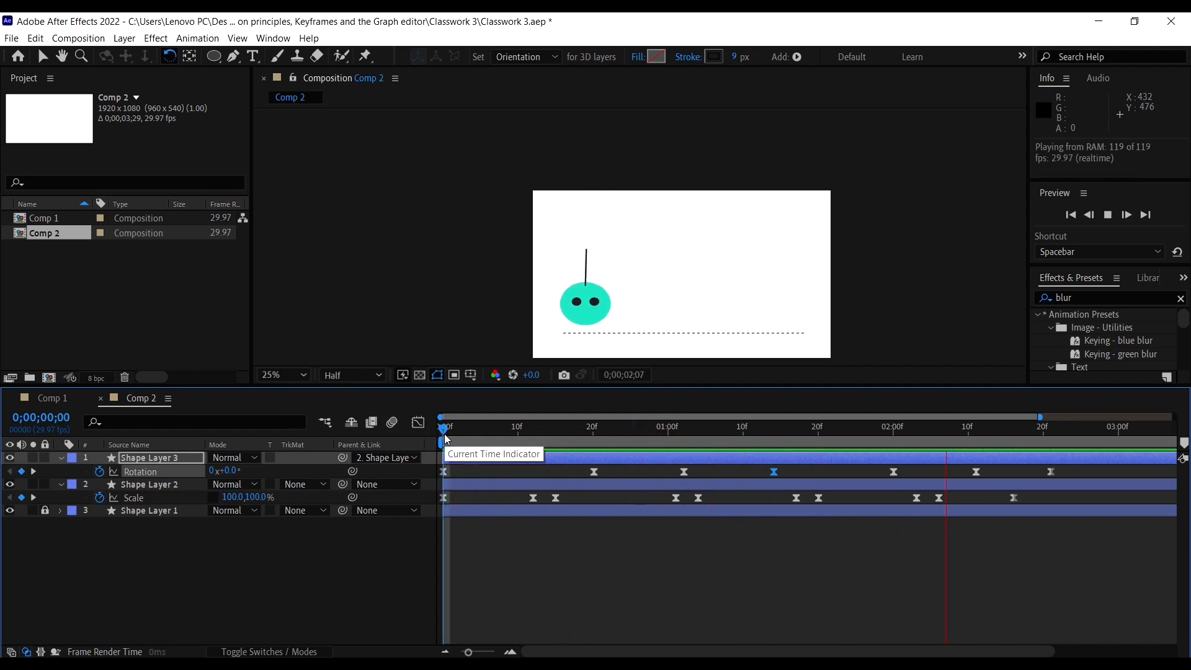
key(space)
click(532, 420)
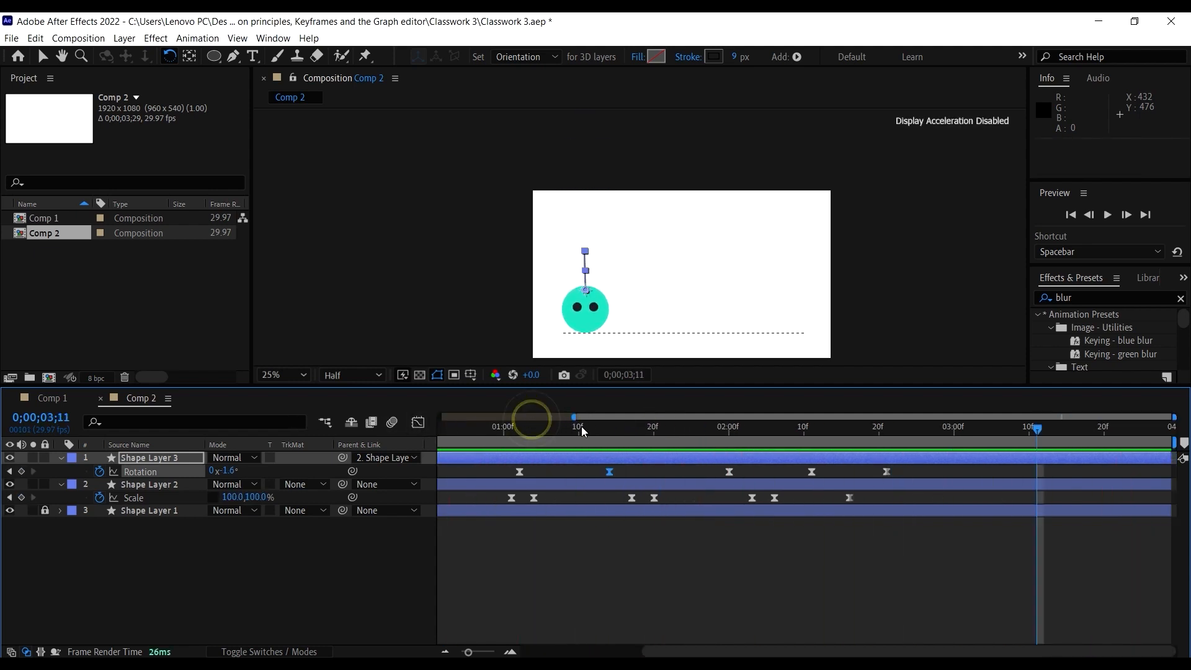
drag(574, 418, 424, 426)
drag(505, 434, 399, 430)
key(space)
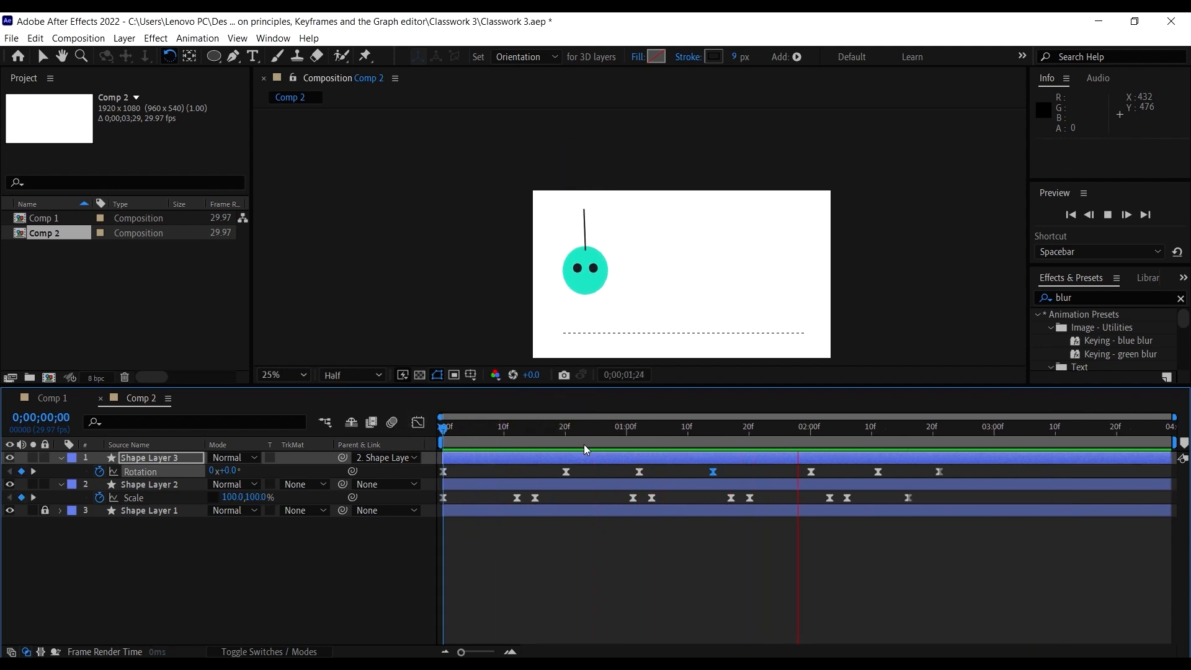
Step: Reduce the antenna's rotation at the 0;00;00;20 keyframe to 6.2° and play back the animation
drag(572, 434, 568, 464)
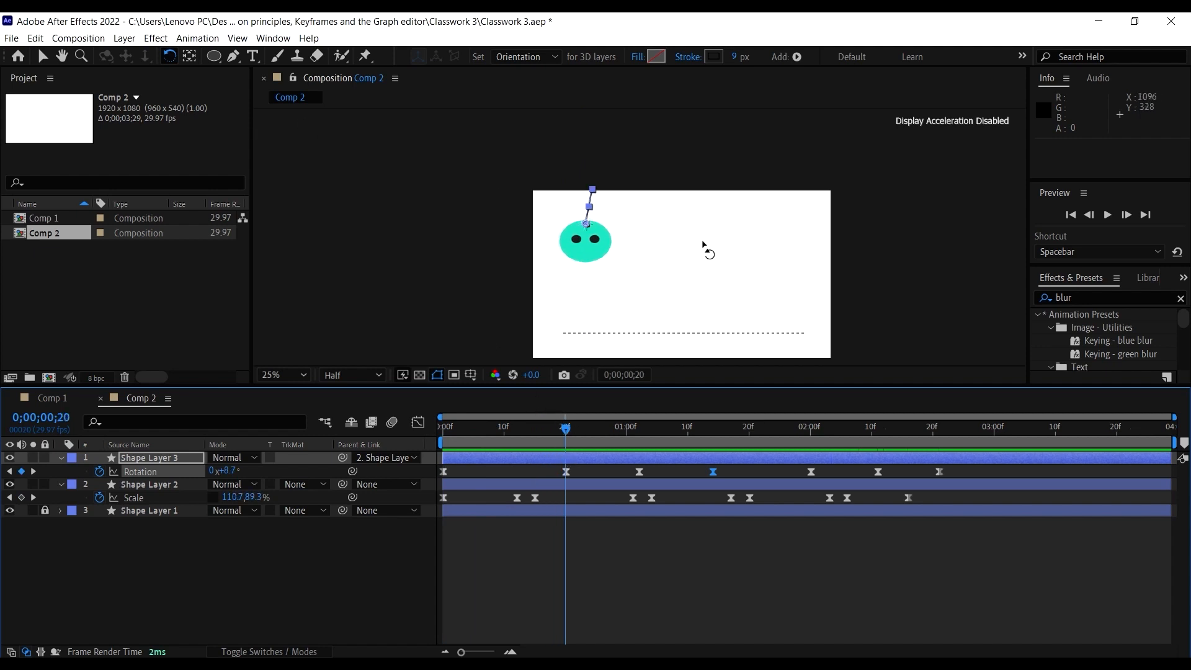
drag(603, 190, 591, 188)
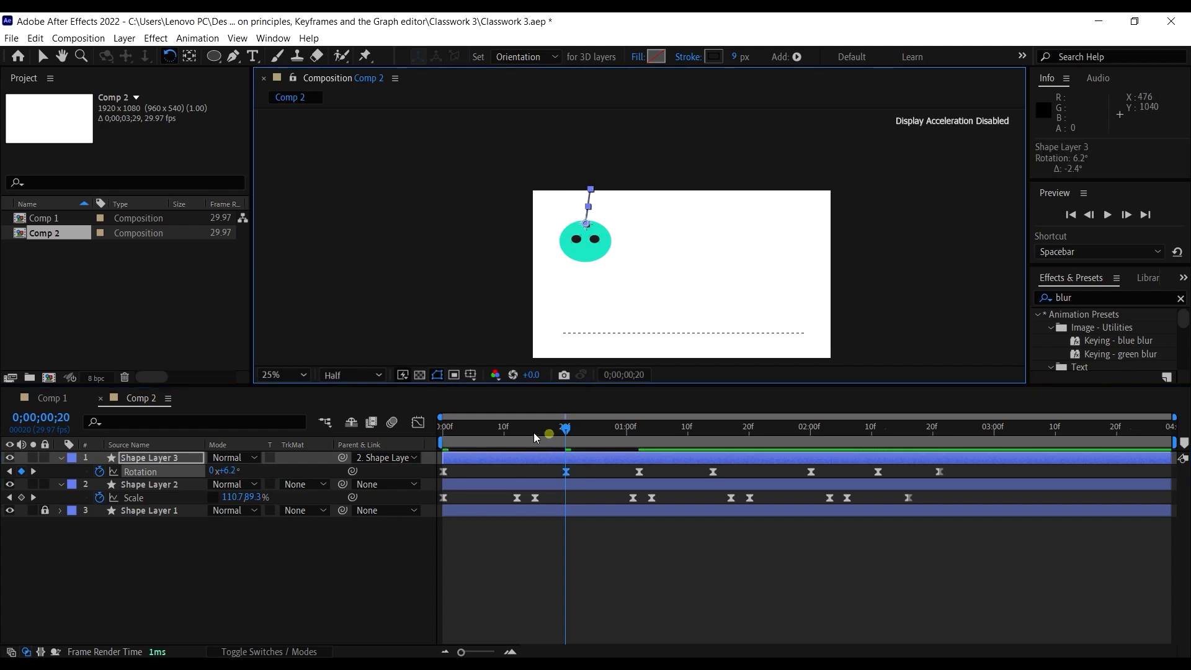
drag(550, 433, 376, 423)
key(space)
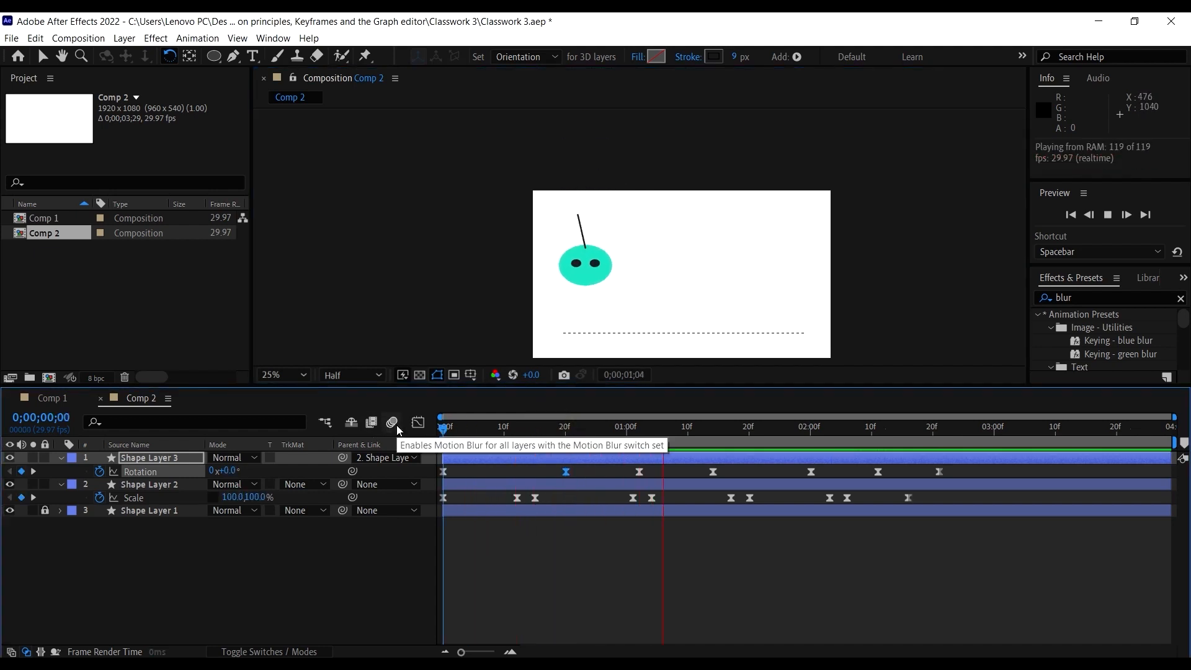
Step: Reduce the antenna's swing at the 0;00;01;02 keyframe to -9.2° and play back Comp 2 from the start
click(598, 426)
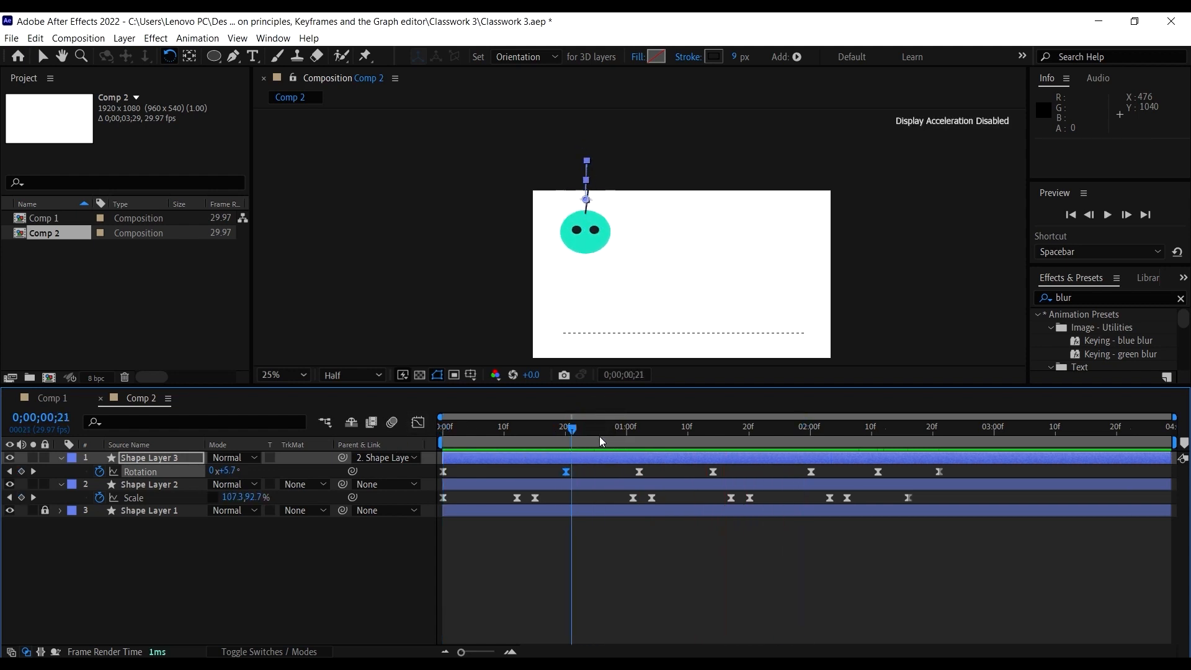
drag(600, 438, 639, 446)
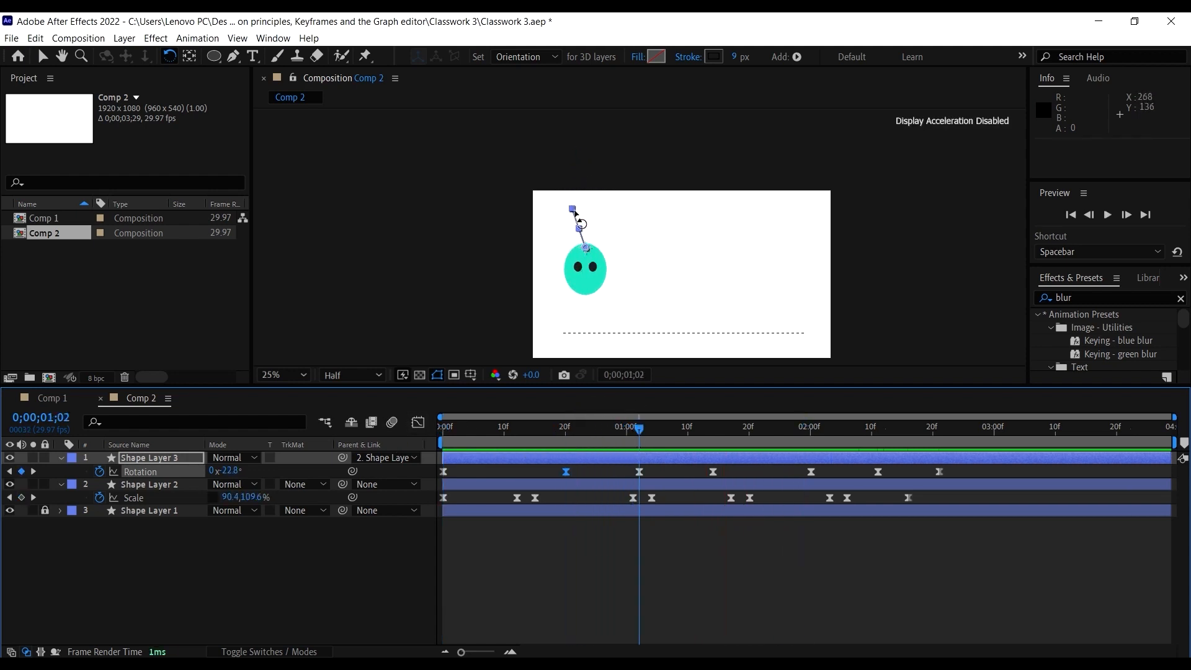
drag(571, 211, 579, 206)
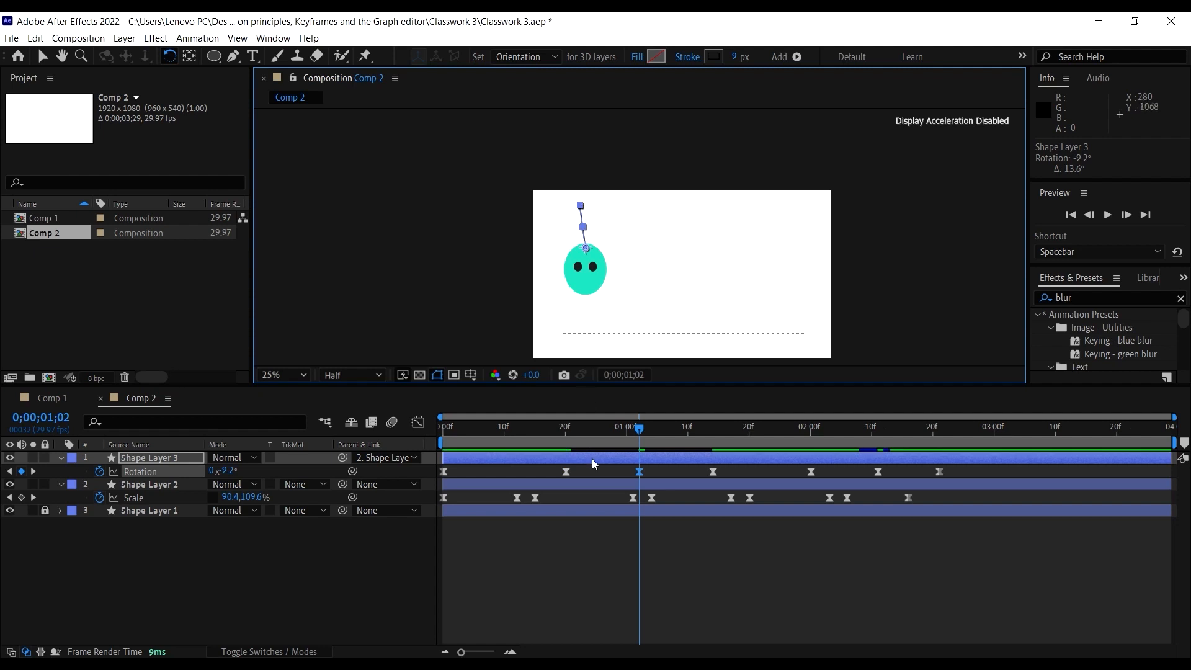
click(577, 433)
key(space)
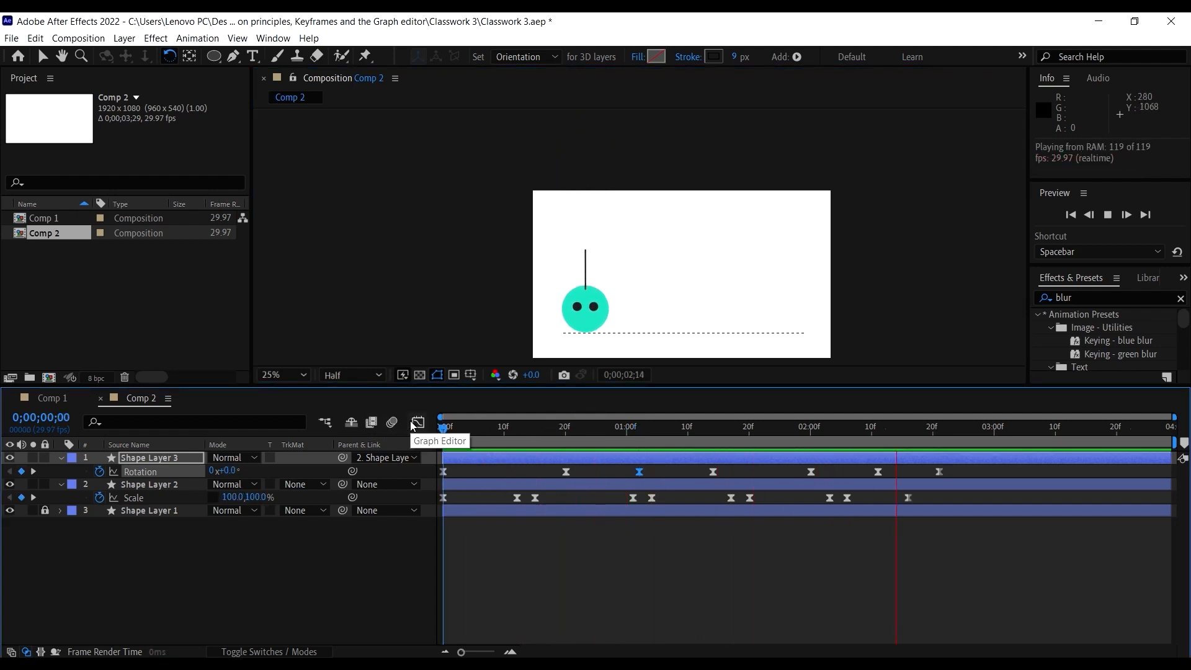
drag(502, 430, 413, 435)
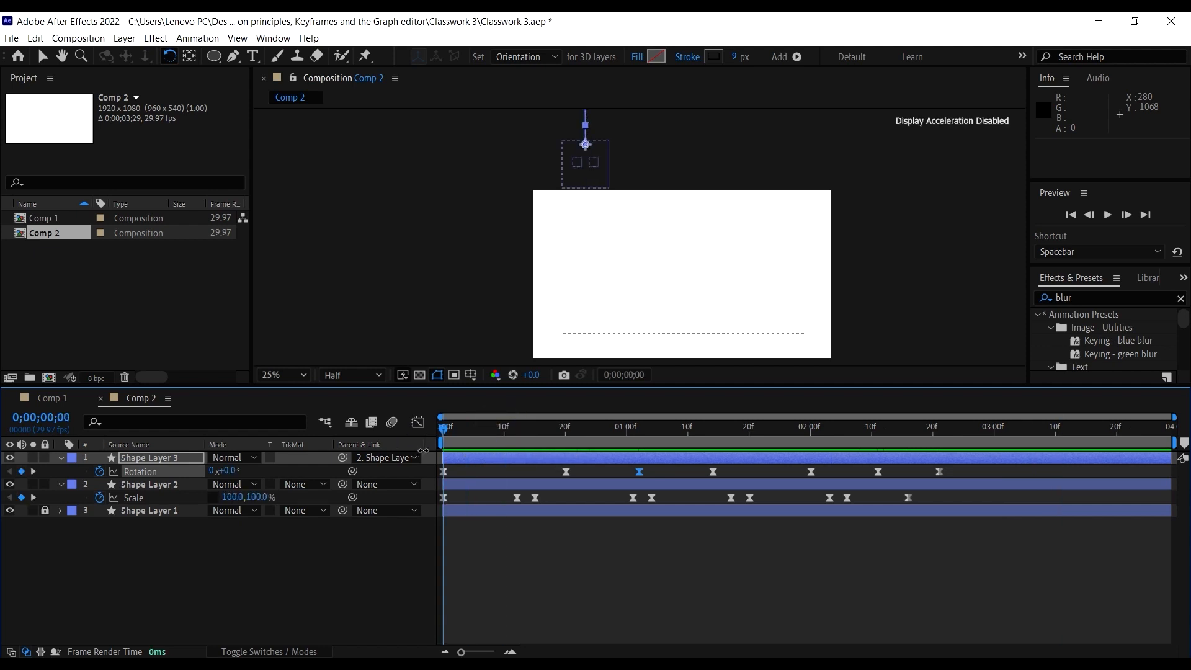
key(space)
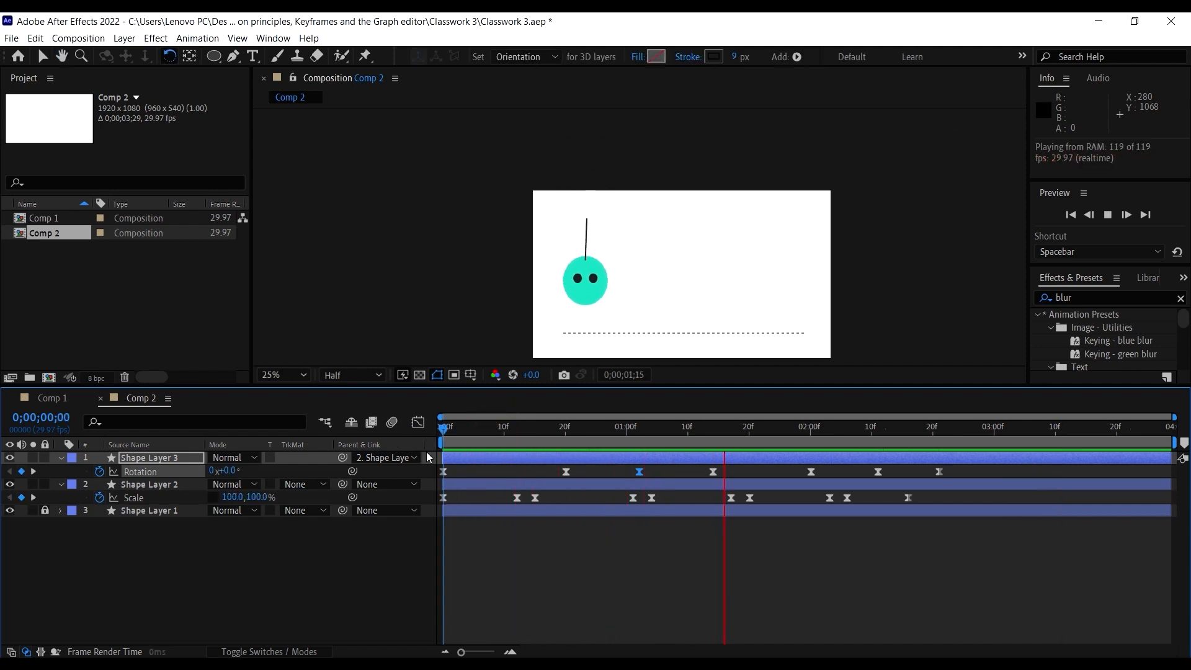
key(space)
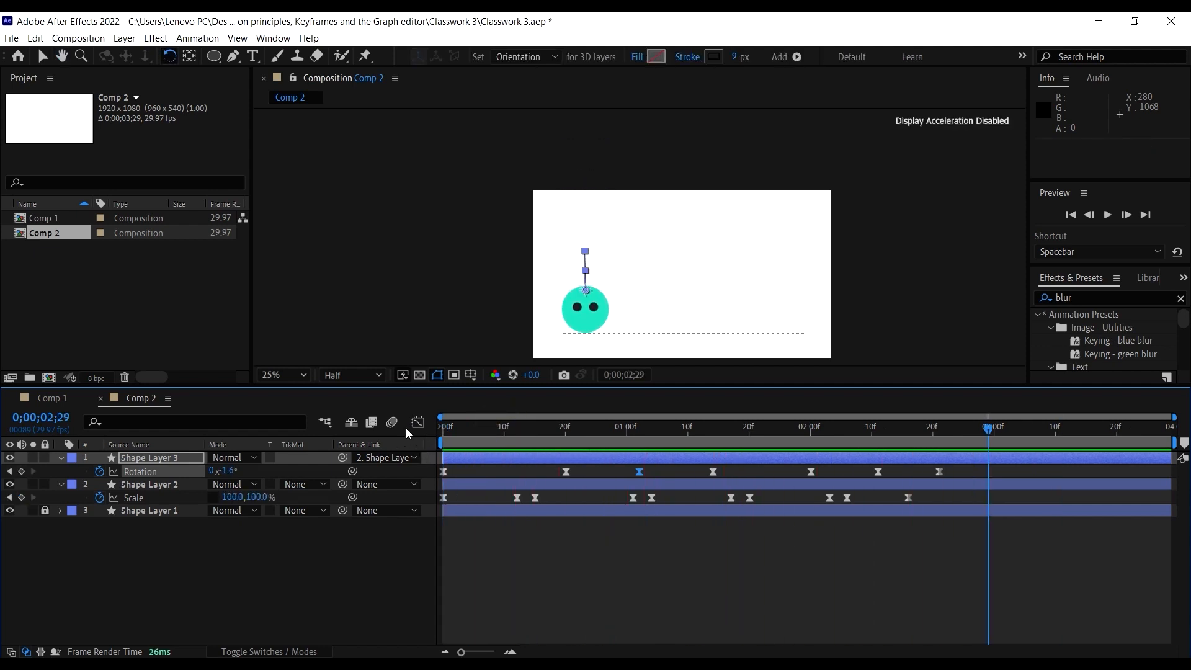
Step: Switch to the Selection tool and replay Comp 2 from the start to check the softened antenna swings
click(44, 57)
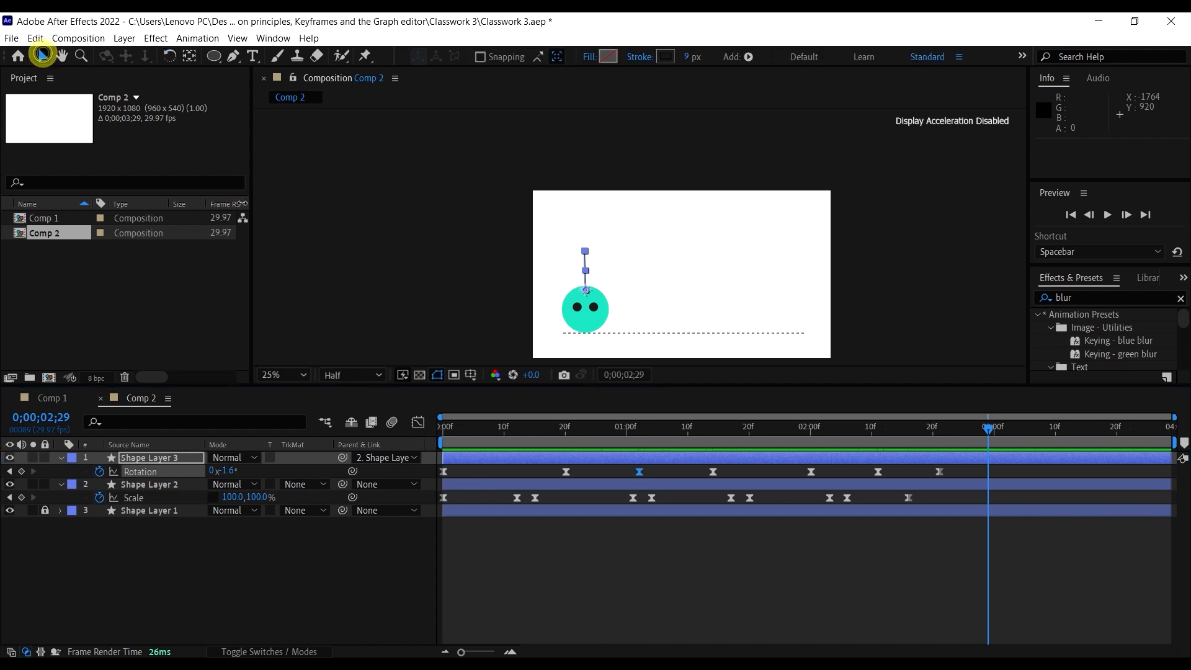
drag(461, 426, 409, 429)
key(space)
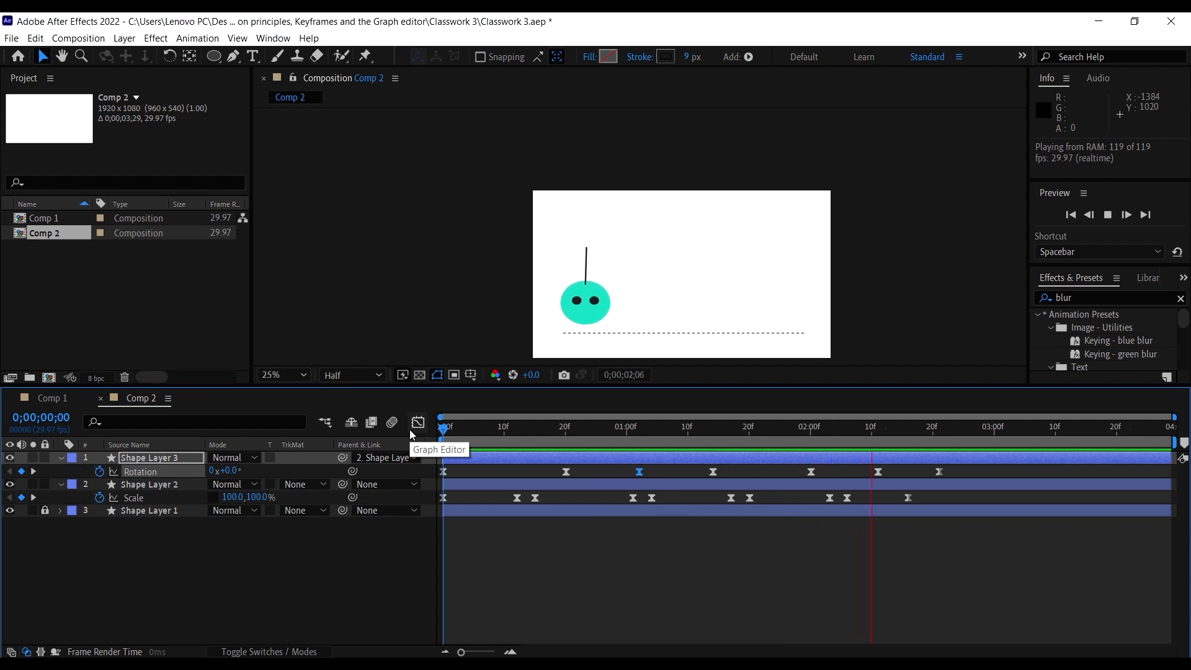
click(497, 434)
key(space)
key(space)
key(Home)
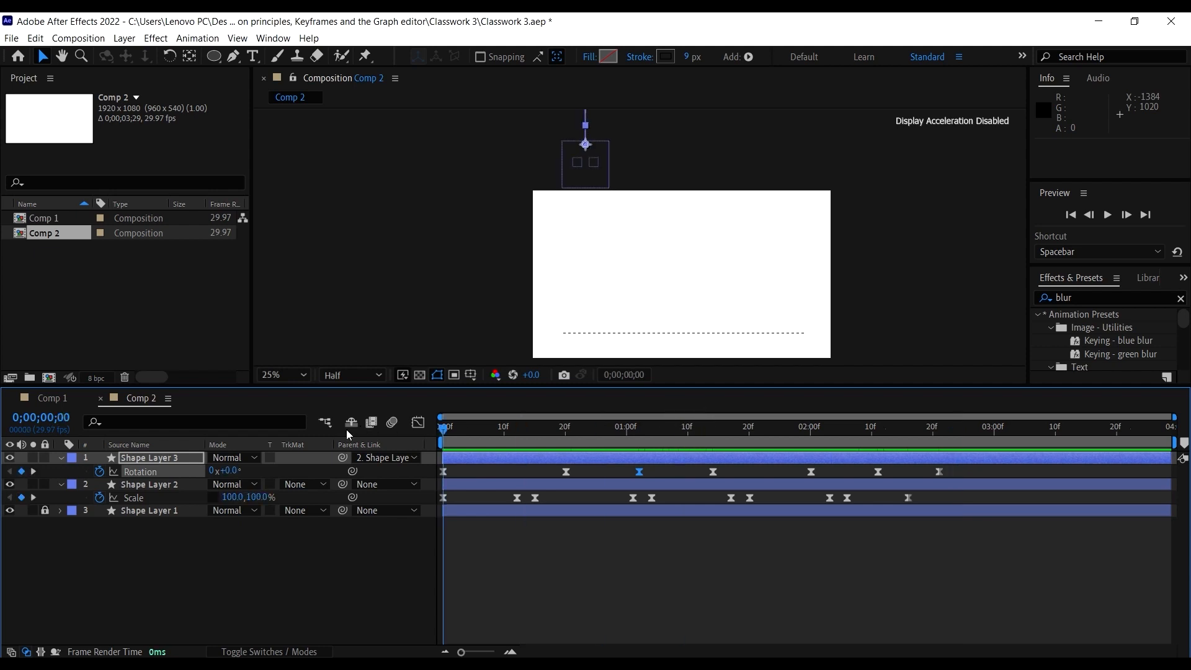
key(space)
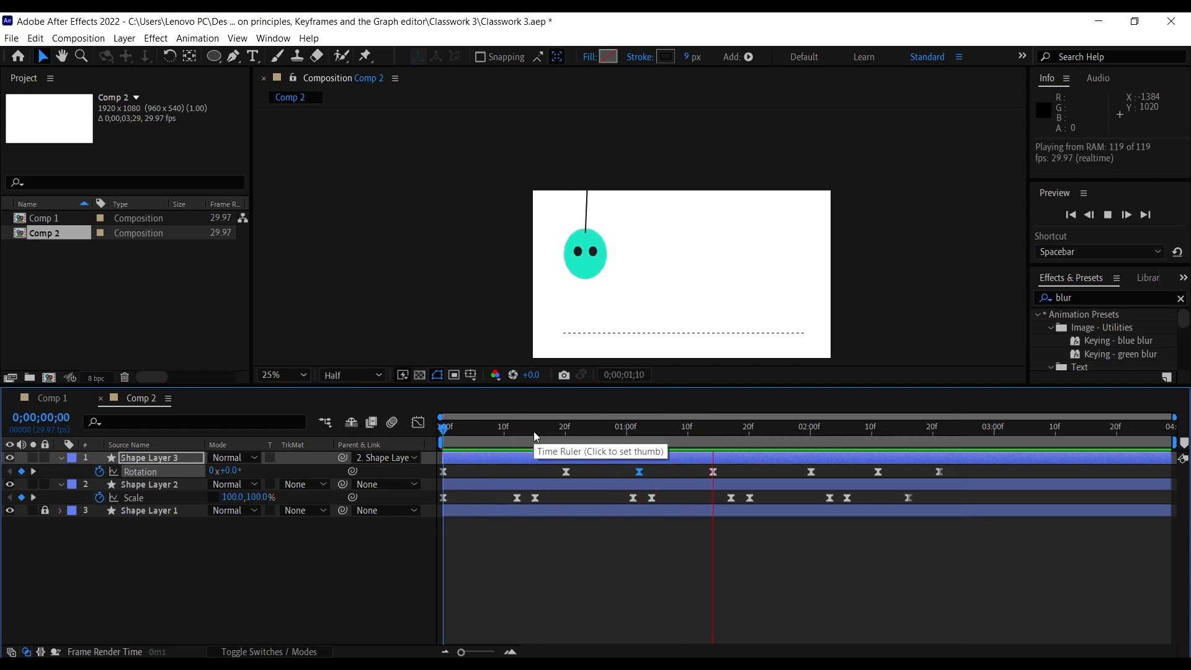
Step: Stop the playback, select the ball's layer and reveal its X and Y Position keyframes
click(536, 486)
click(536, 485)
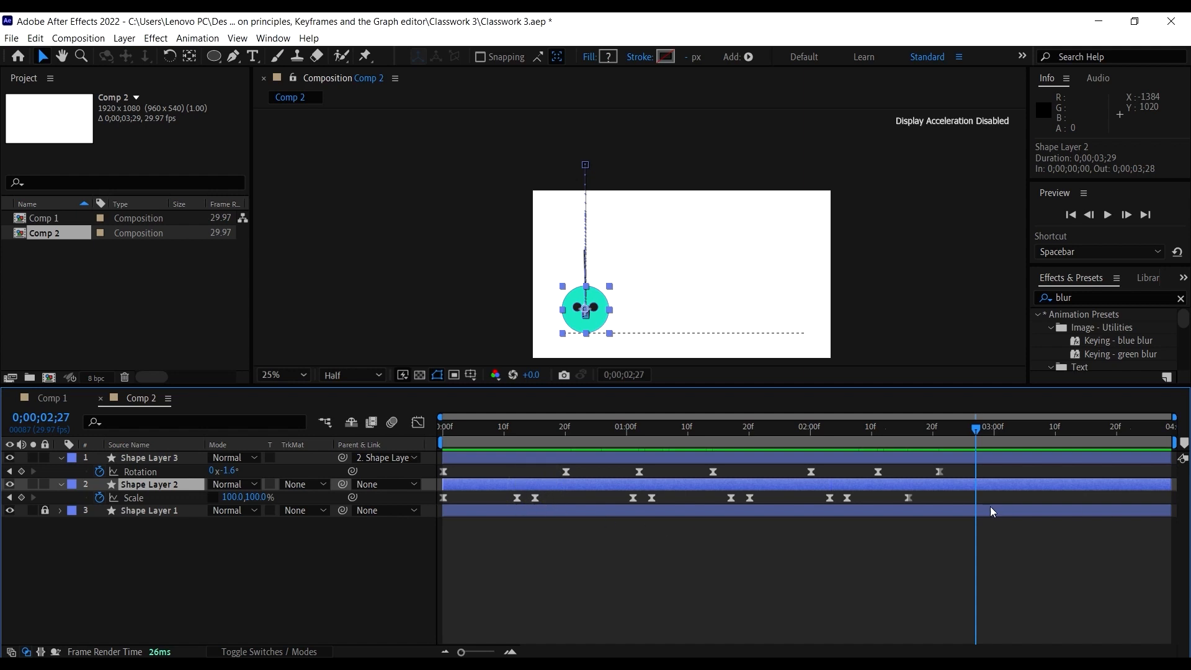
click(925, 486)
key(p)
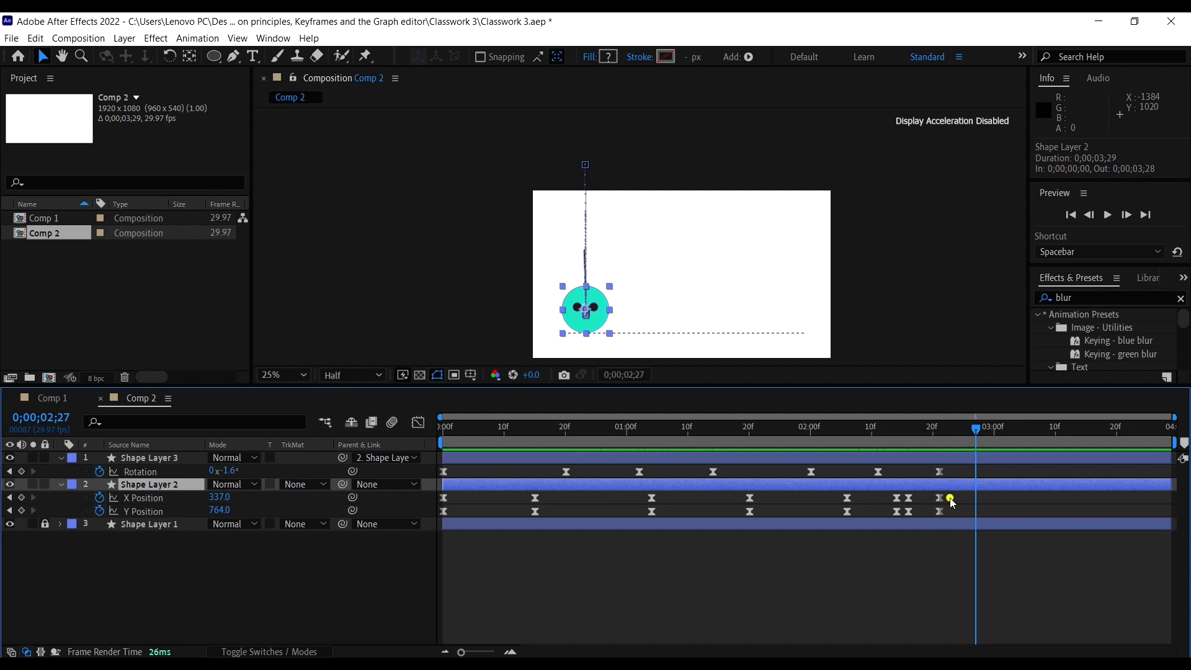
Step: Try to reshape the ball's Y Position curve at the 0;00;01;04 ground contact in the Graph Editor
drag(951, 498, 415, 515)
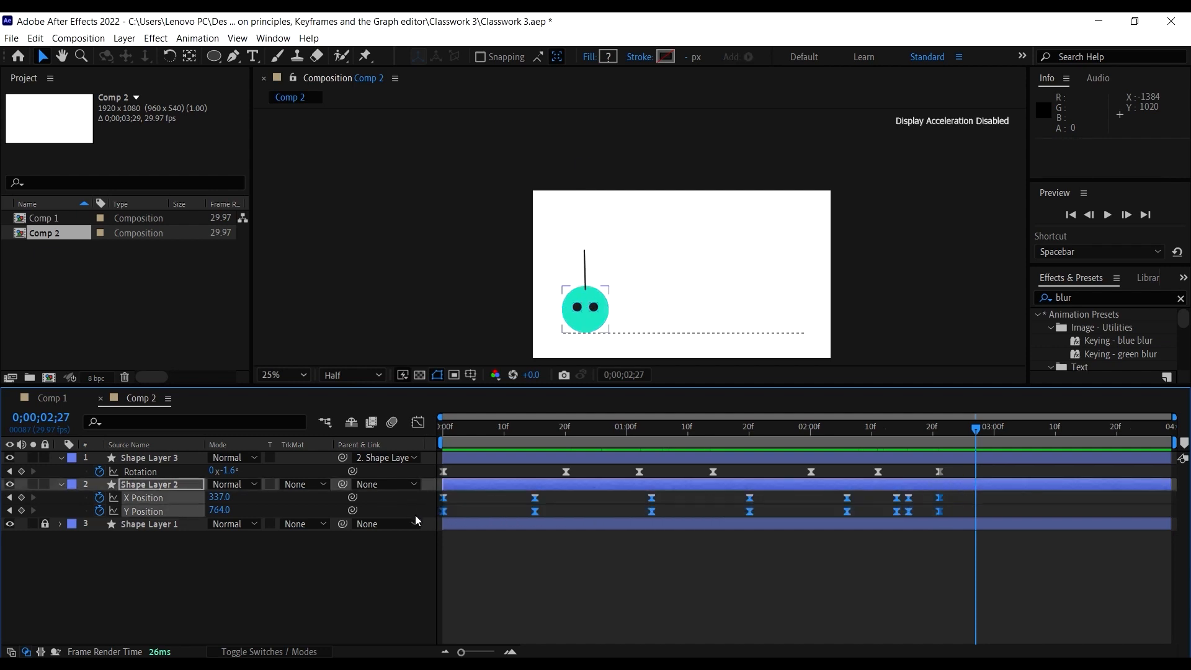
click(419, 424)
mouse_move(650, 479)
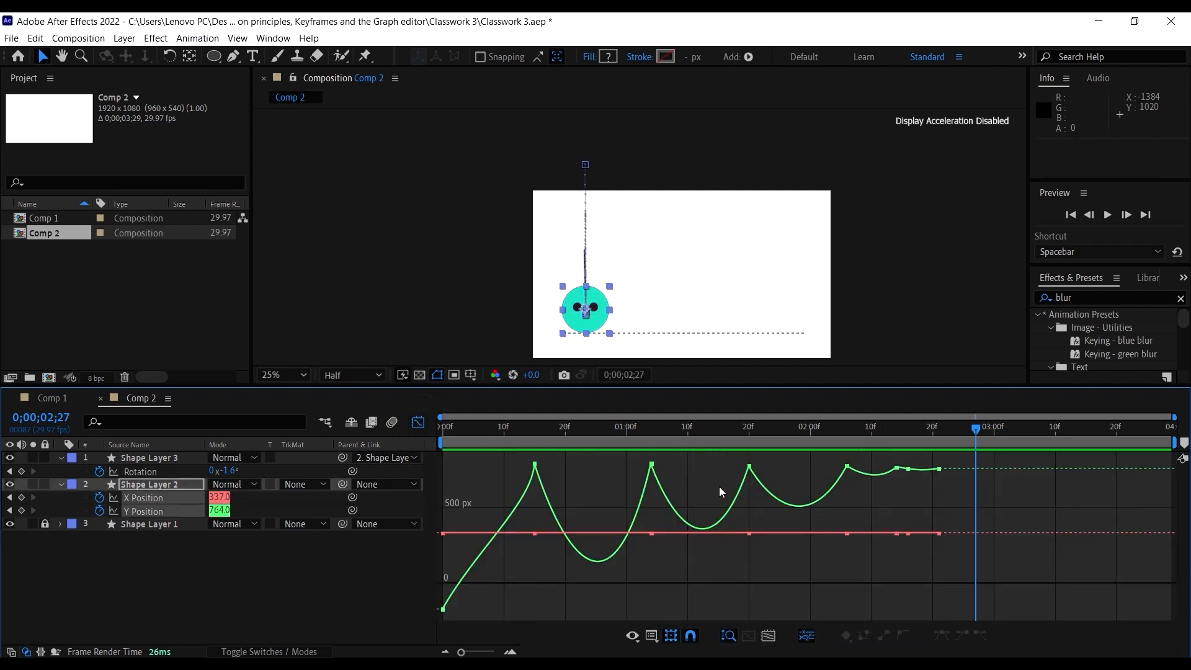
click(658, 465)
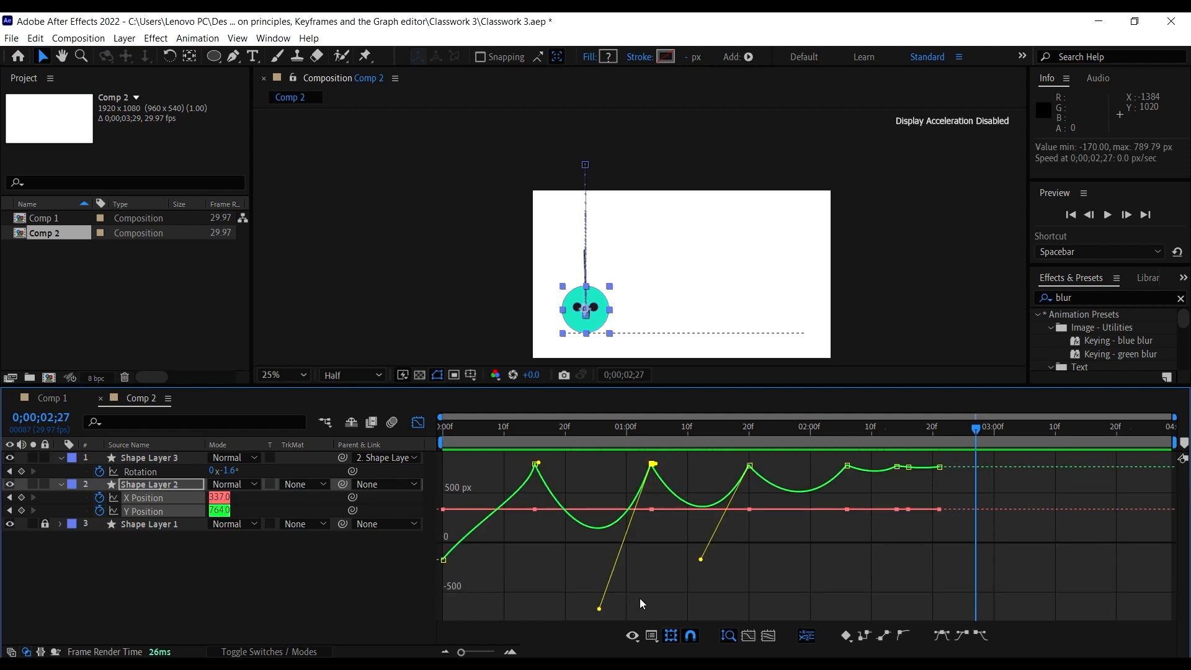
drag(599, 609, 595, 575)
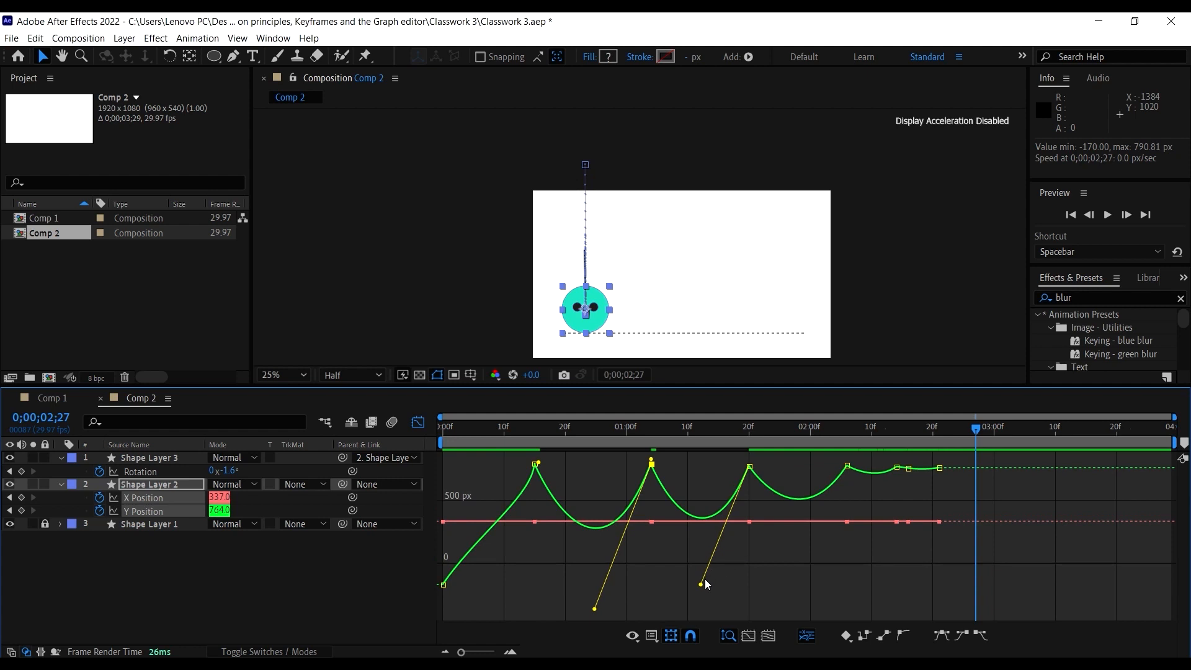
drag(707, 584, 706, 579)
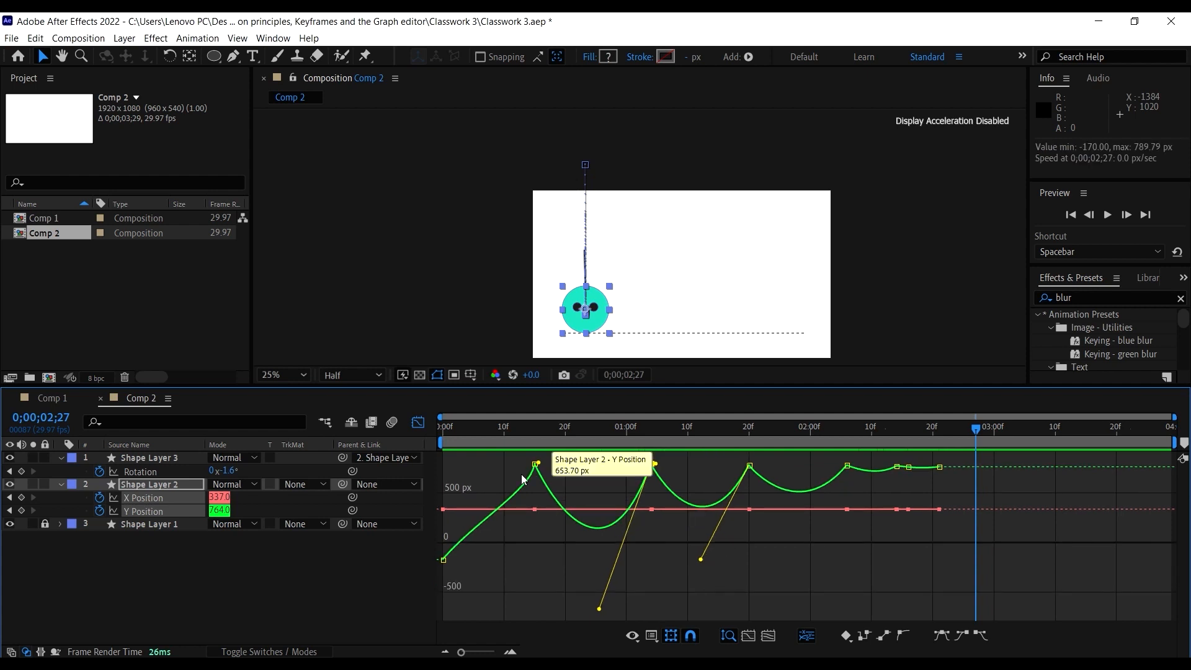
click(419, 422)
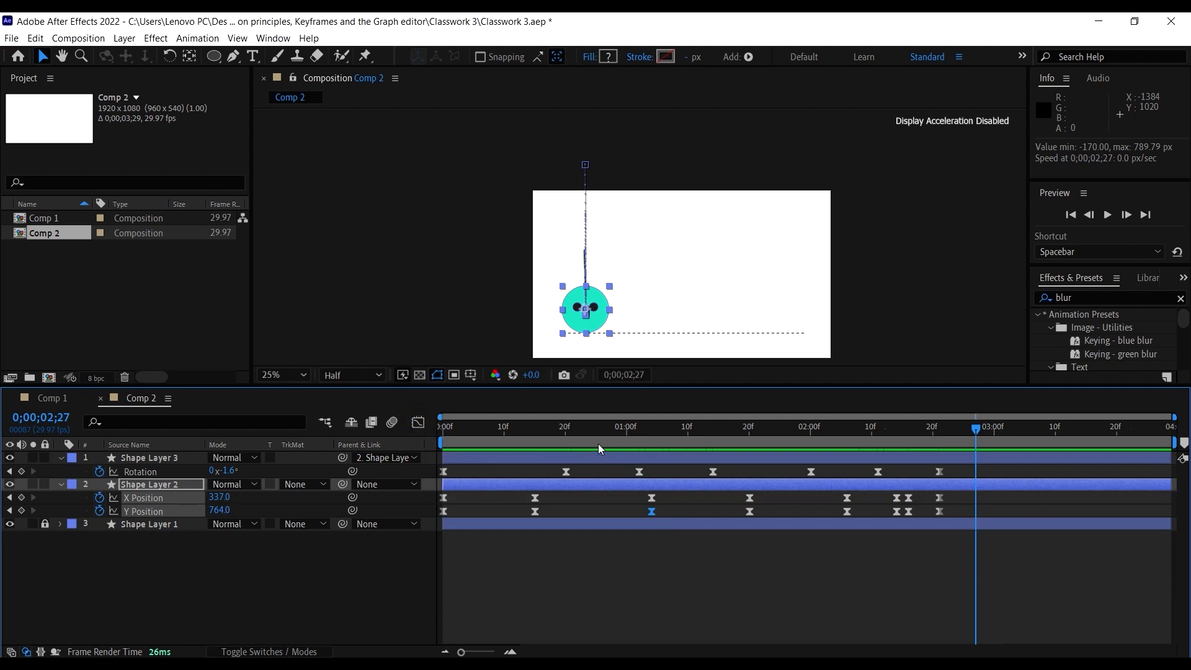
Step: Play back Comp 2 from the start several times to check the ball's bounce together with the antenna's follow-through
drag(589, 428, 440, 428)
key(space)
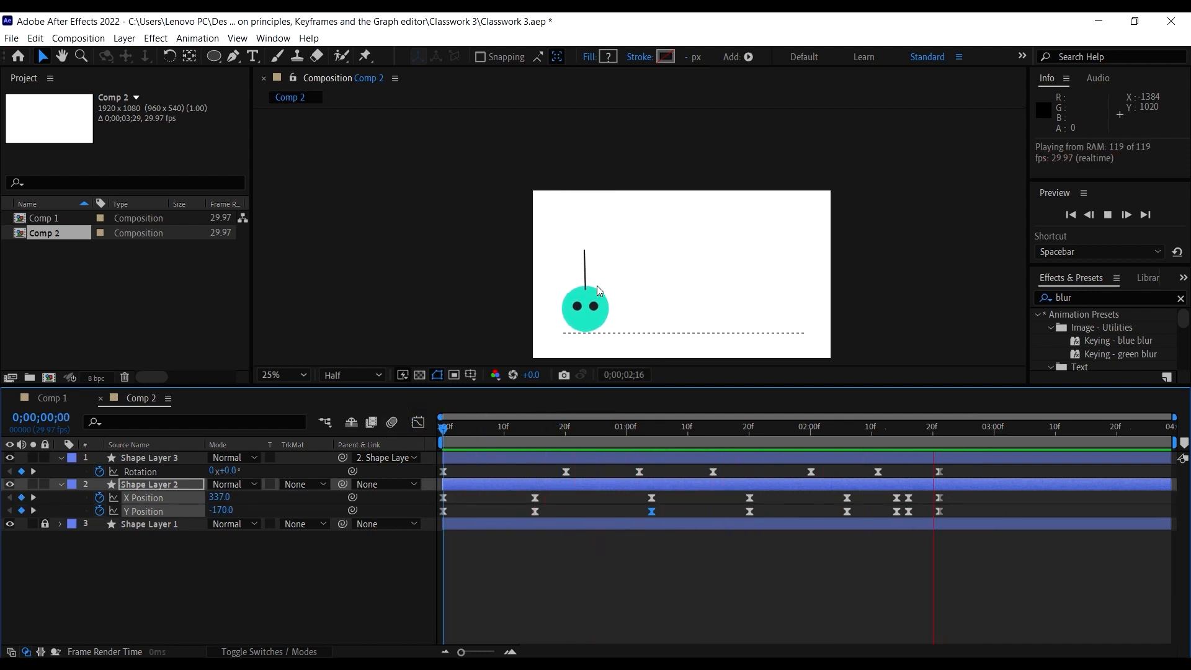
click(589, 430)
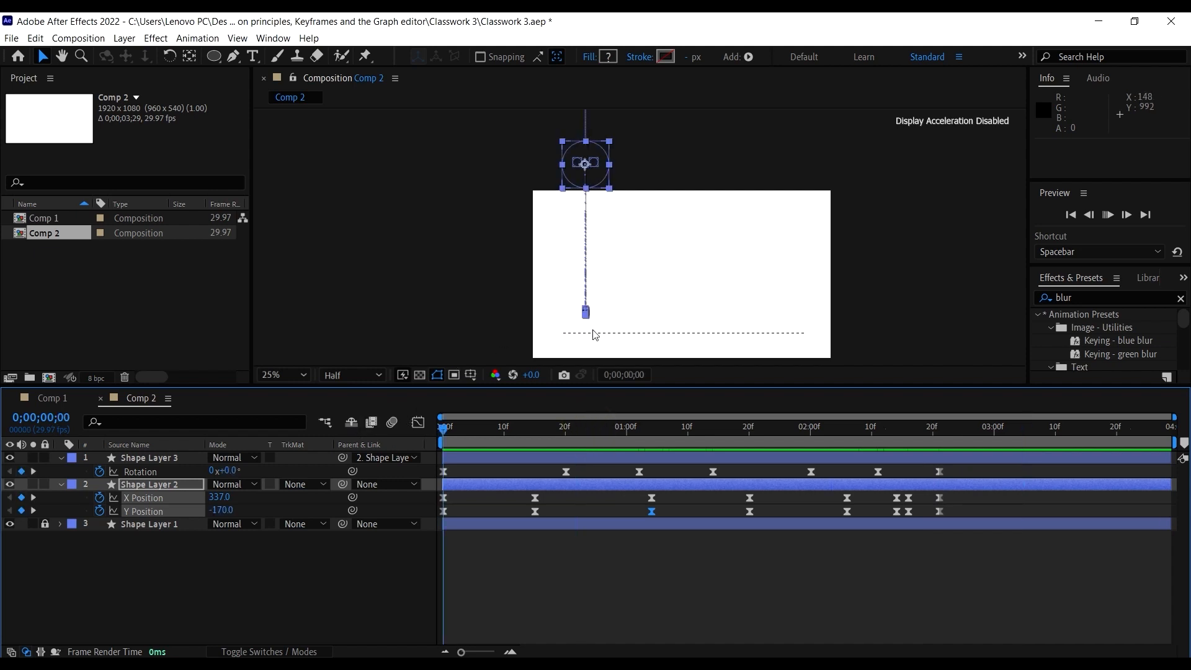
key(space)
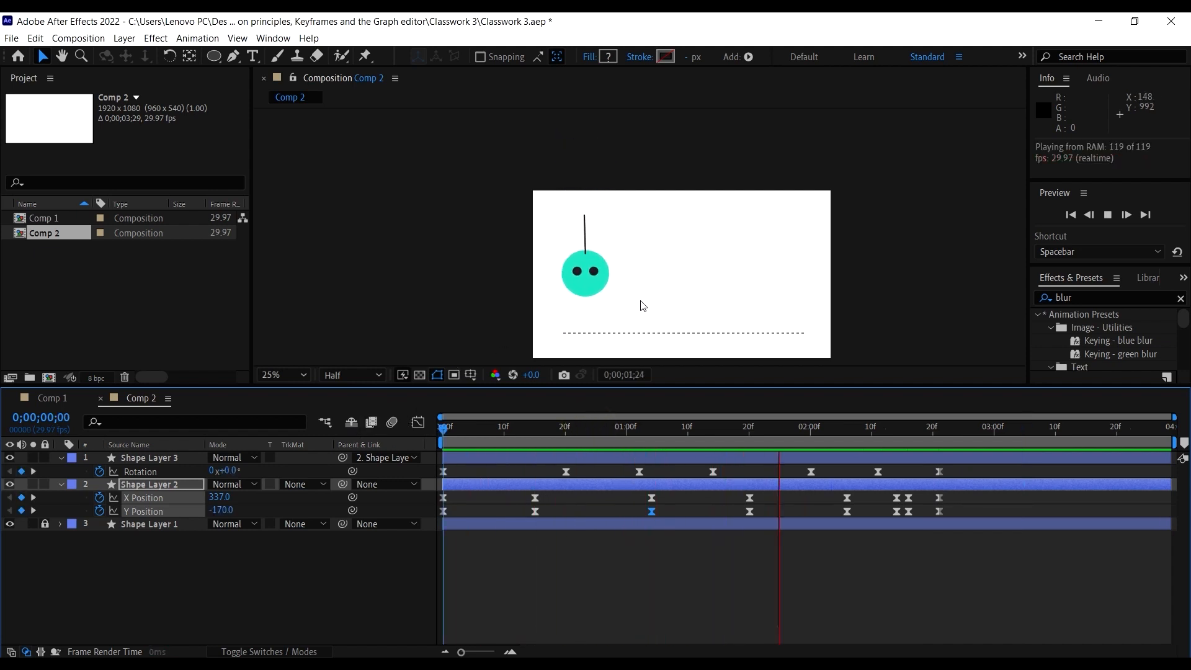
key(space)
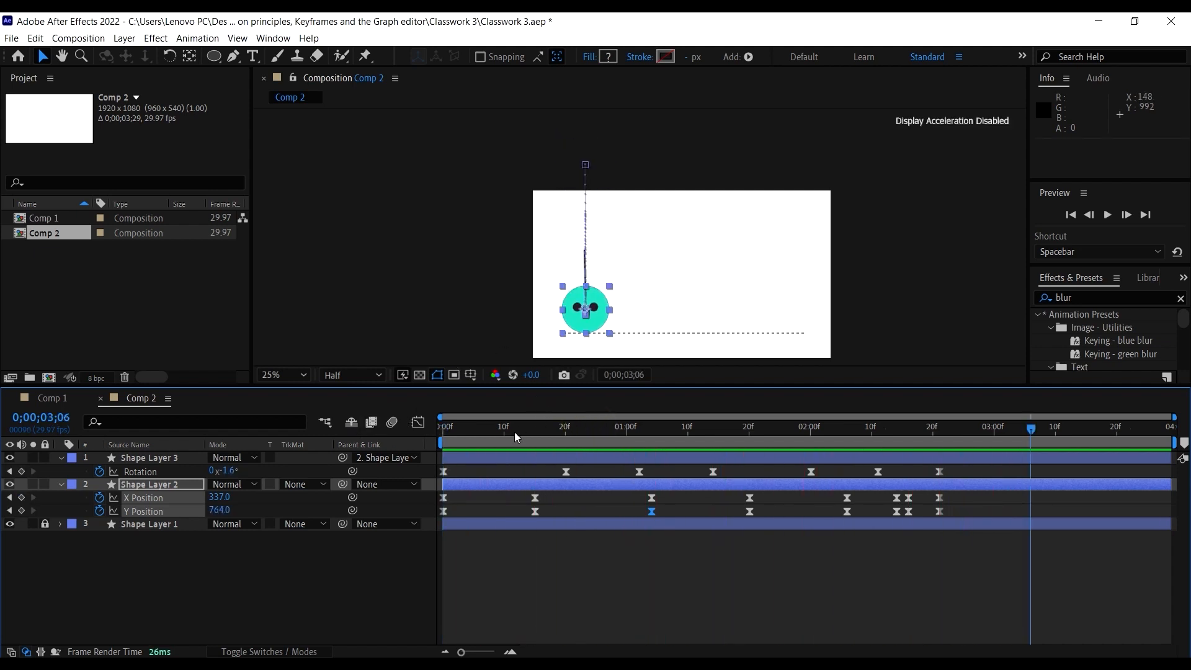
drag(508, 434, 440, 436)
key(space)
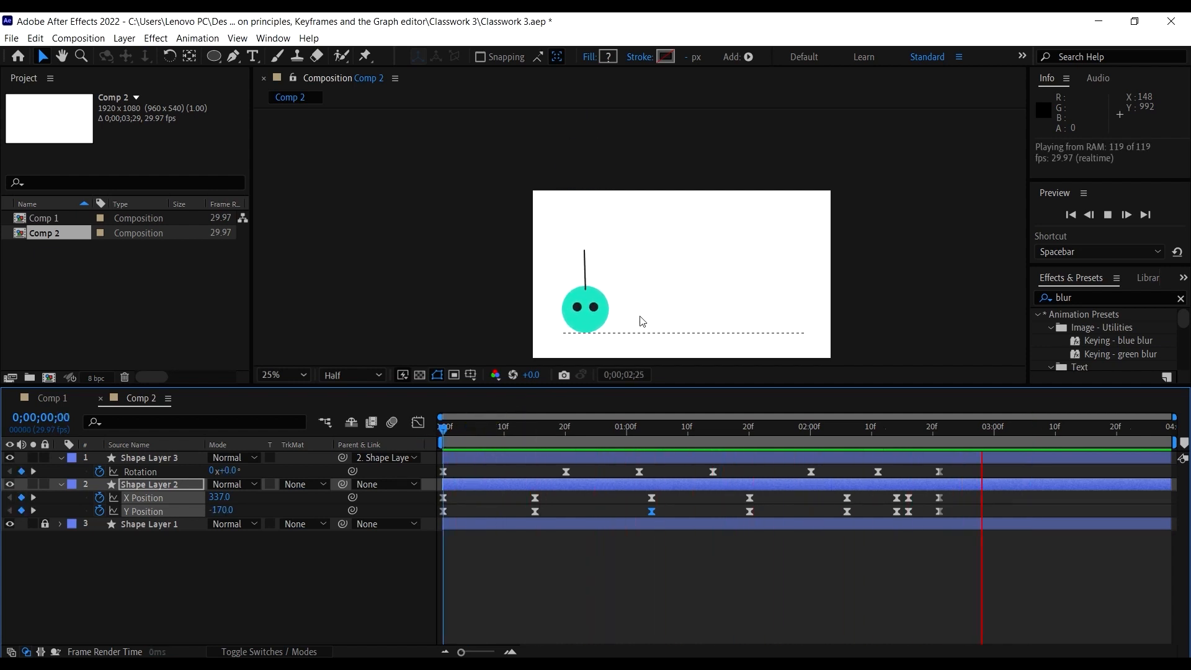
key(space)
drag(548, 424, 427, 424)
key(space)
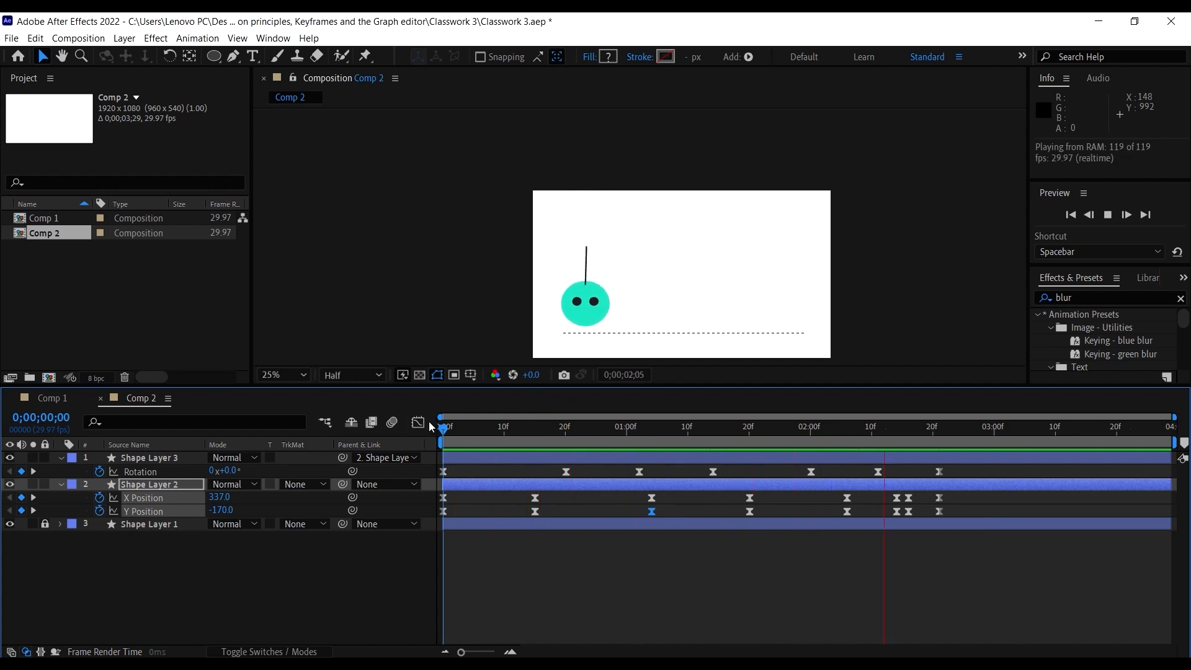
key(space)
Step: Keyframe the ball's current X Position at 0;00;02;25 and pull it back to 261 at 0;00;03;00
drag(982, 447, 976, 448)
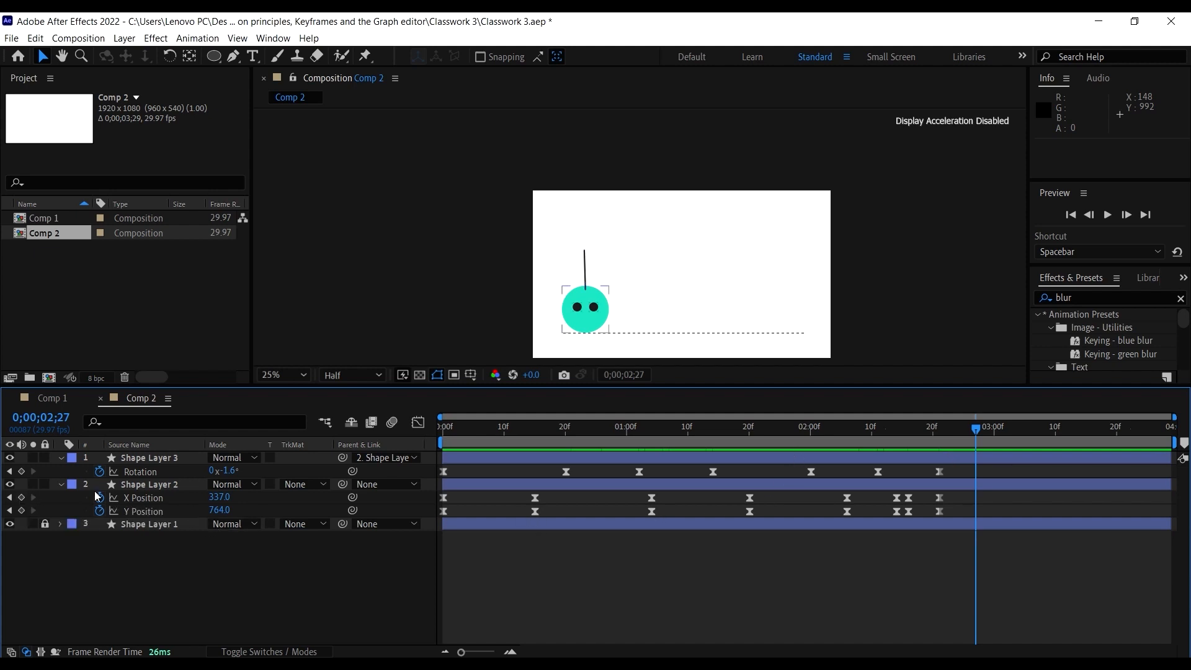
click(21, 497)
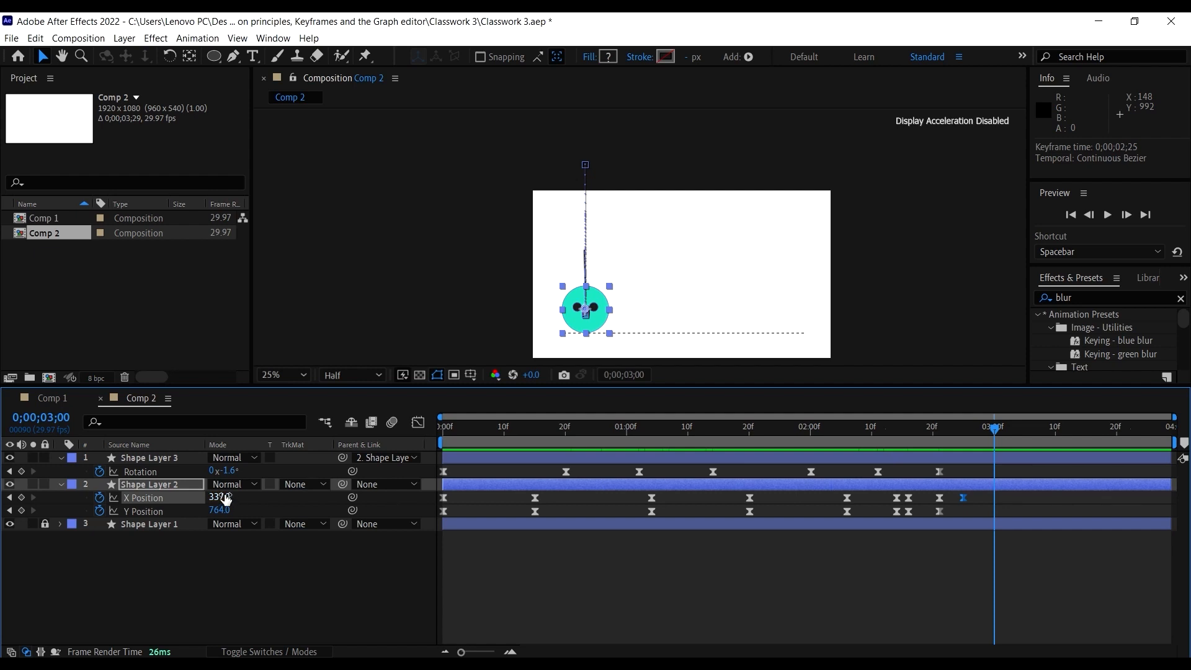
drag(221, 496, 196, 496)
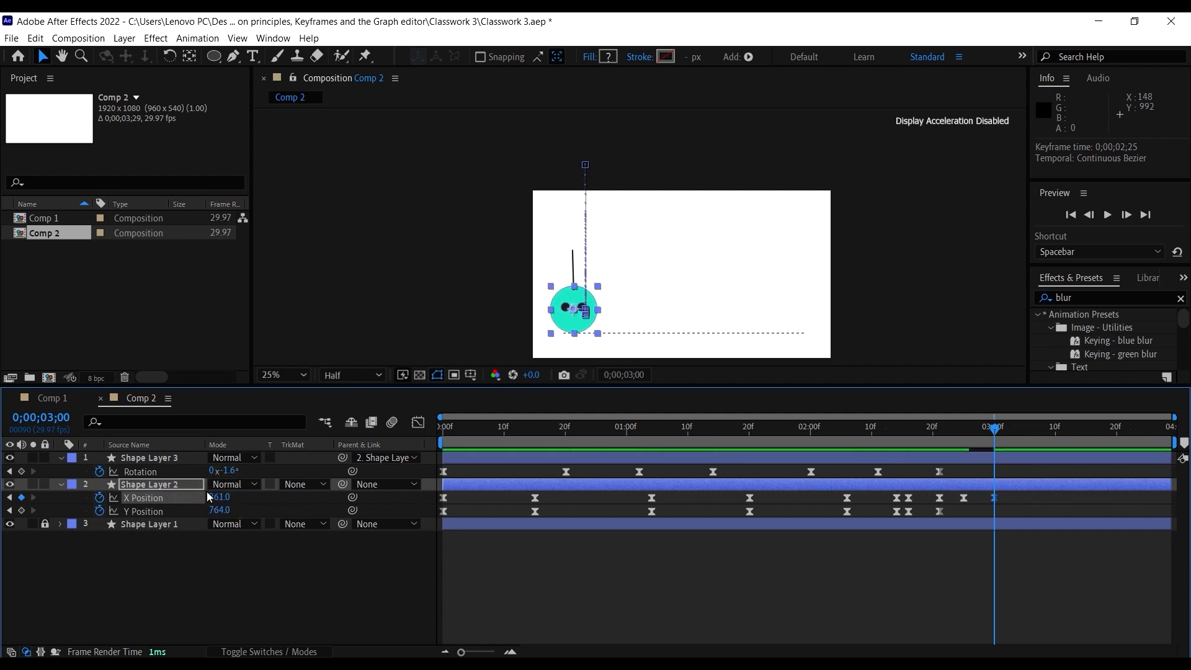
Step: Hold the pulled-back pose by copying the 0;00;03;00 X Position keyframe to 0;00;03;03, and preview the movement
drag(997, 432, 1006, 433)
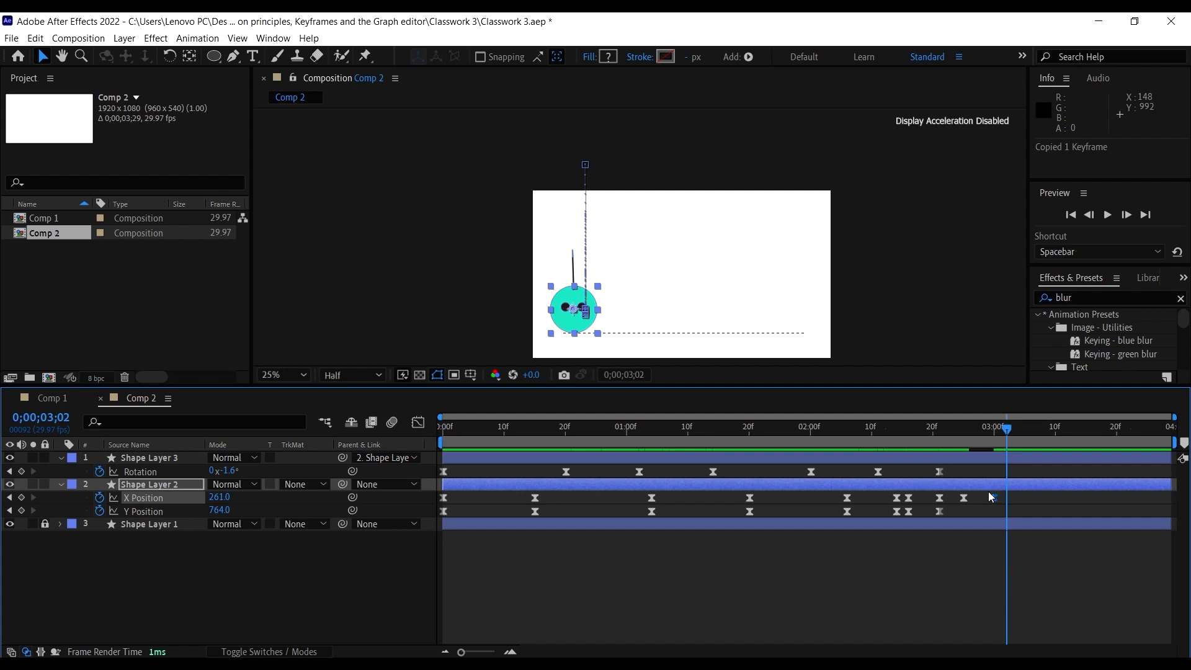
drag(993, 439, 941, 442)
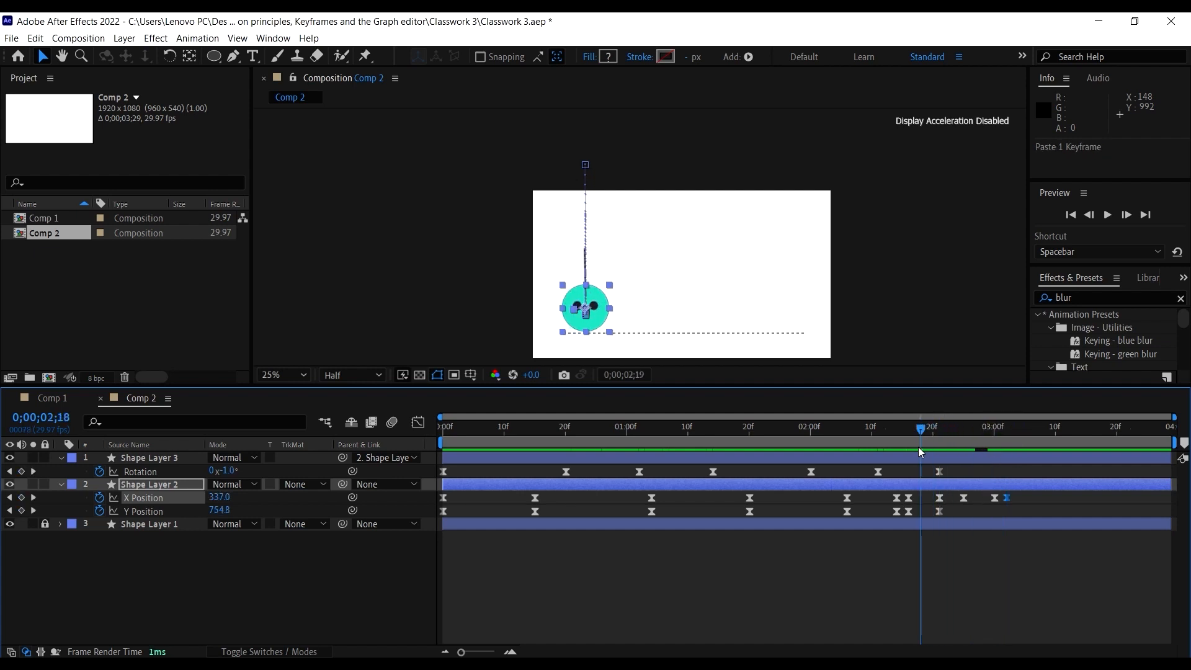
key(space)
click(1013, 434)
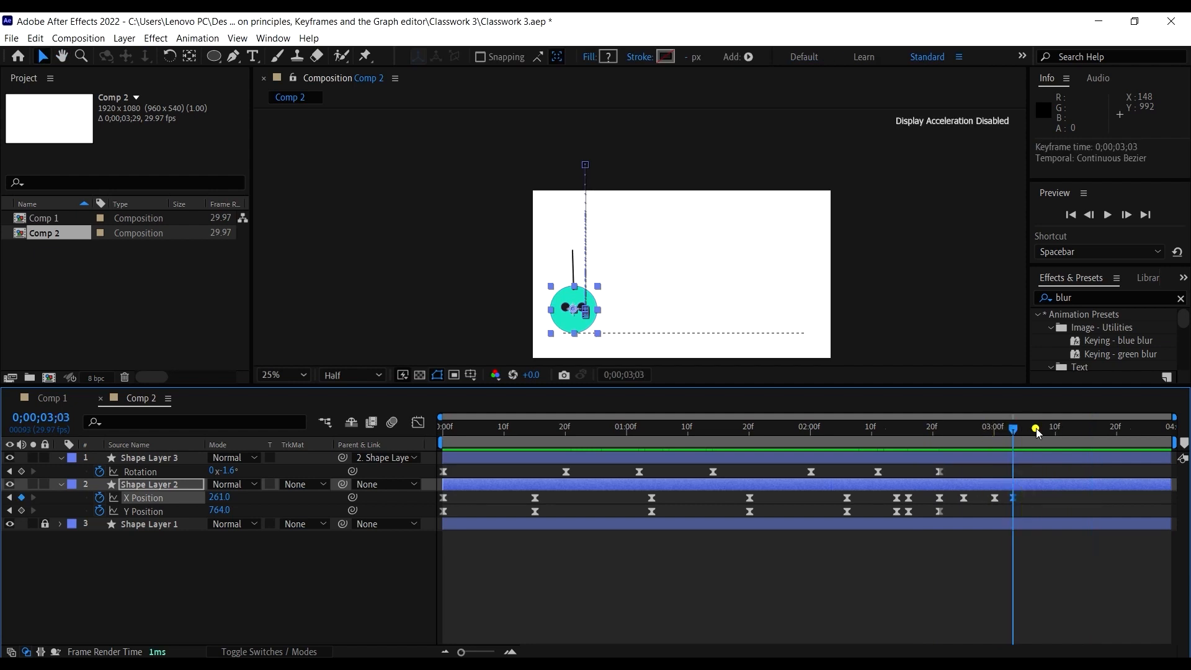
key(space)
Step: Send the ball across the ground by keyframing its X Position at 1629 at 0;00;03;28, and play back Comp 2 from the start
click(1036, 428)
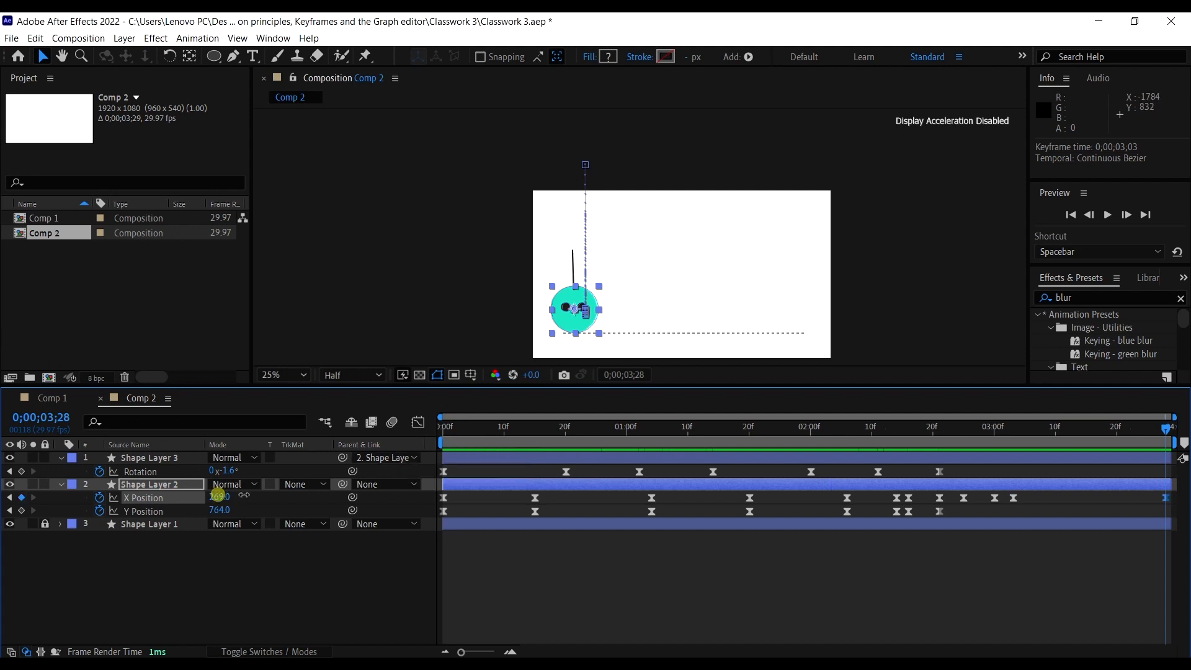
drag(217, 495, 345, 511)
drag(566, 425, 369, 460)
key(space)
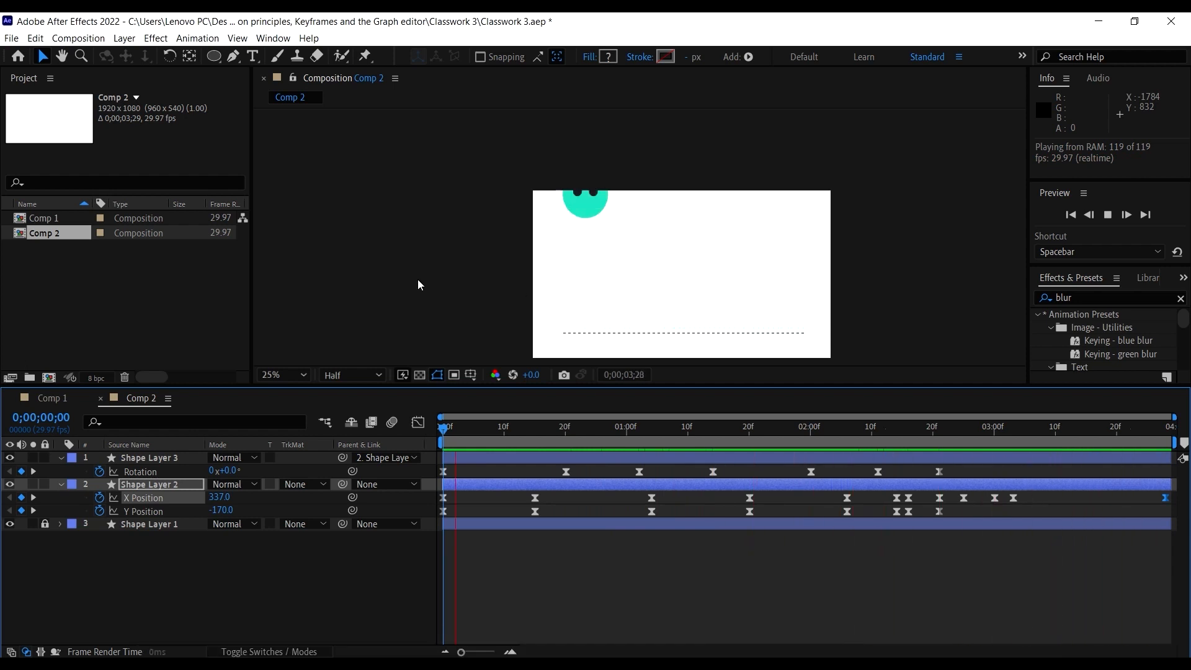
key(space)
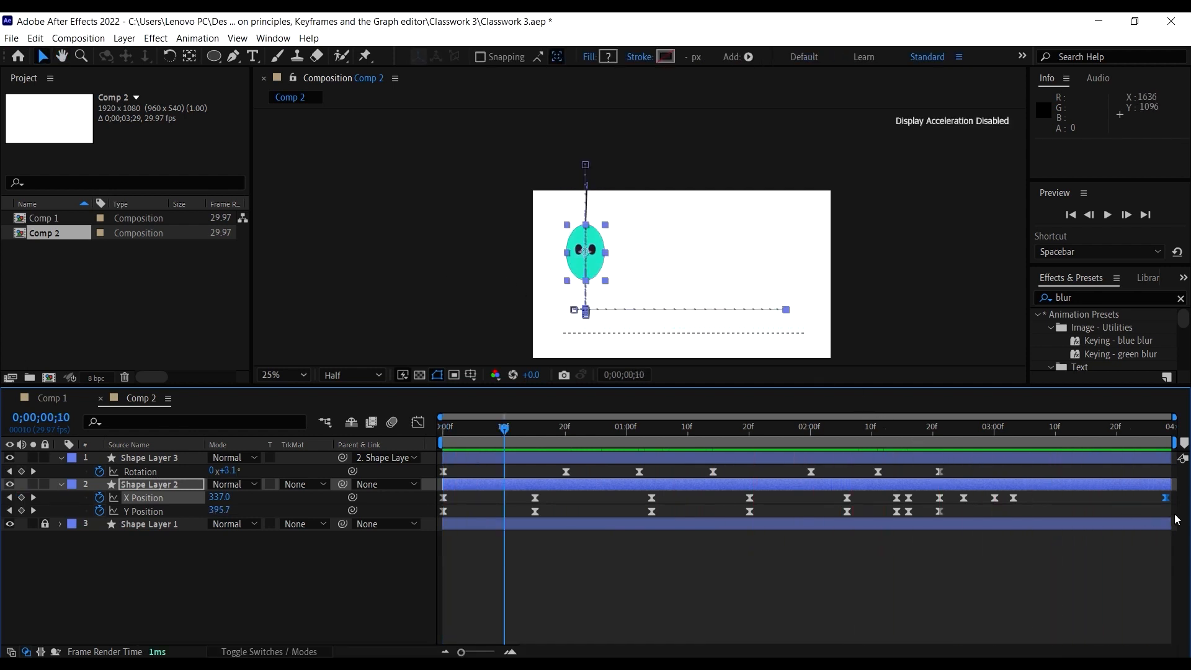
Step: Show the ball's new X Position keyframes in the Graph Editor, lengthen the last keyframe's incoming ease, and preview the slowdown
drag(1166, 509, 979, 503)
click(420, 424)
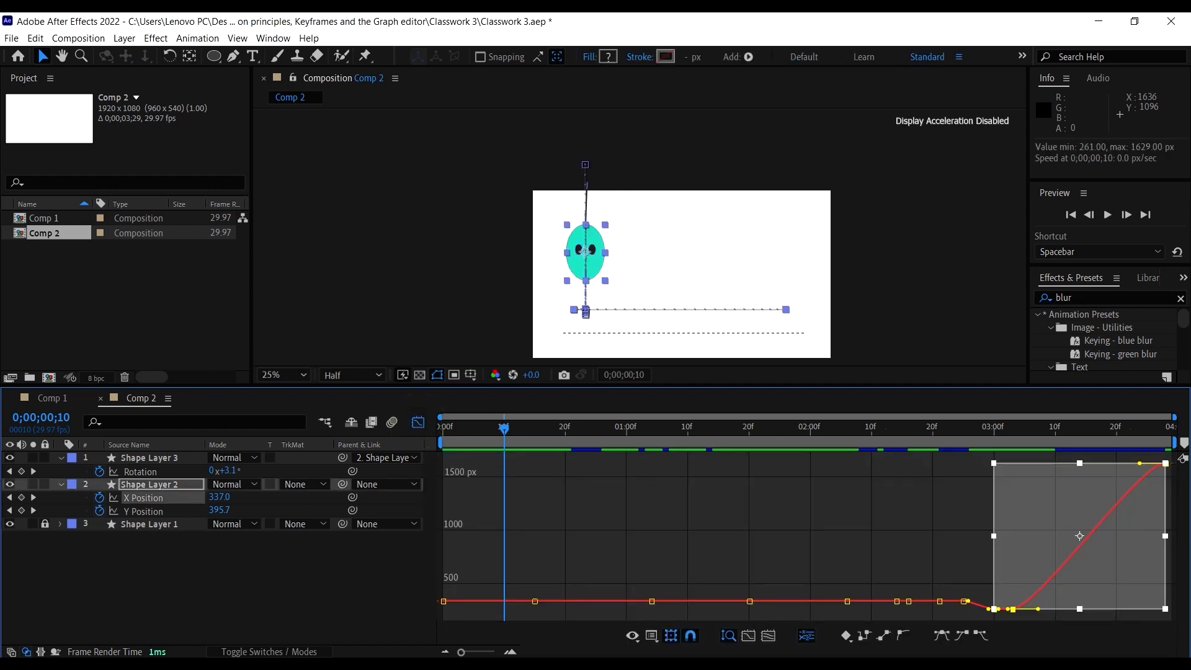
click(917, 493)
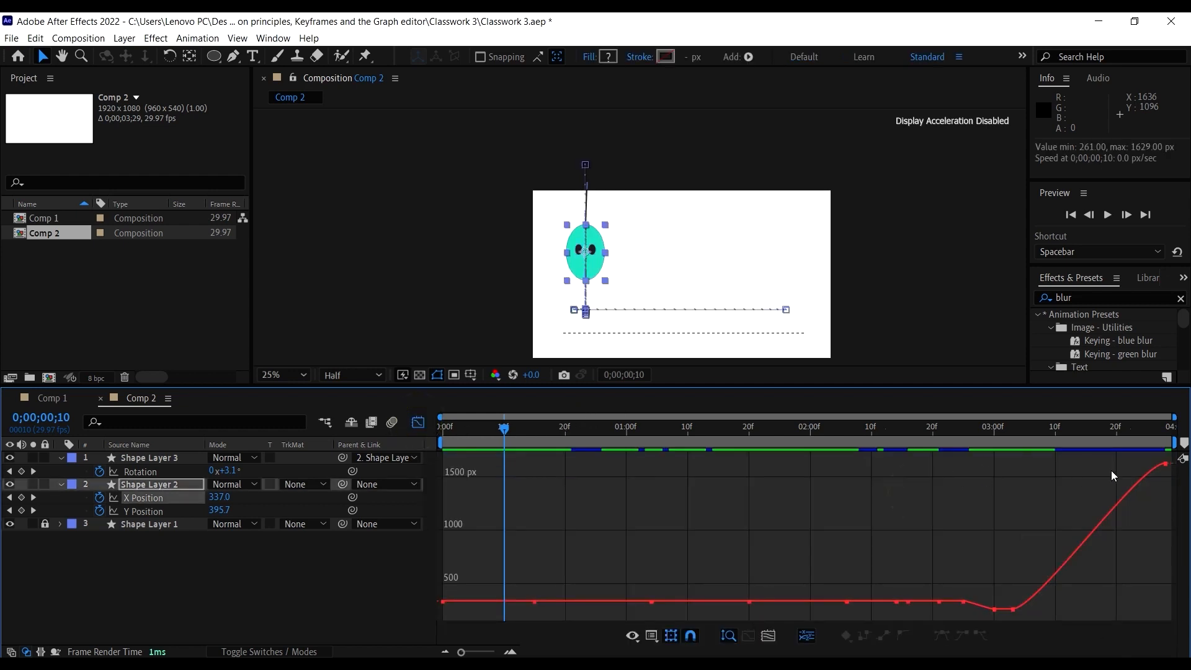
click(1166, 464)
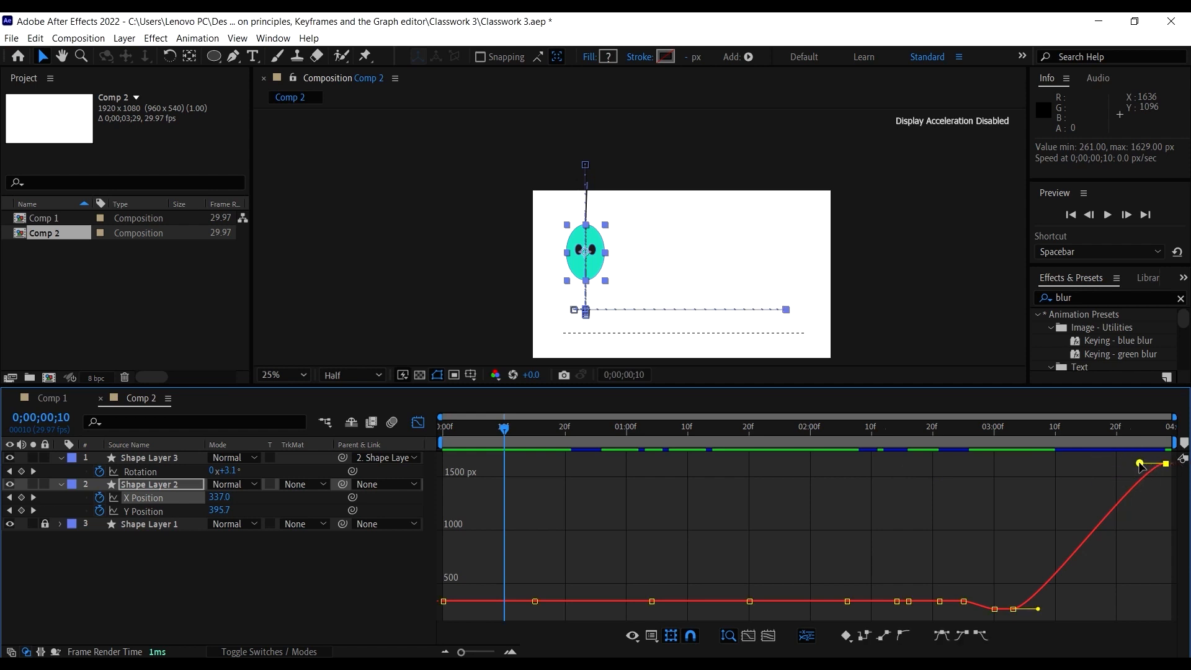
drag(1141, 463, 1080, 465)
key(space)
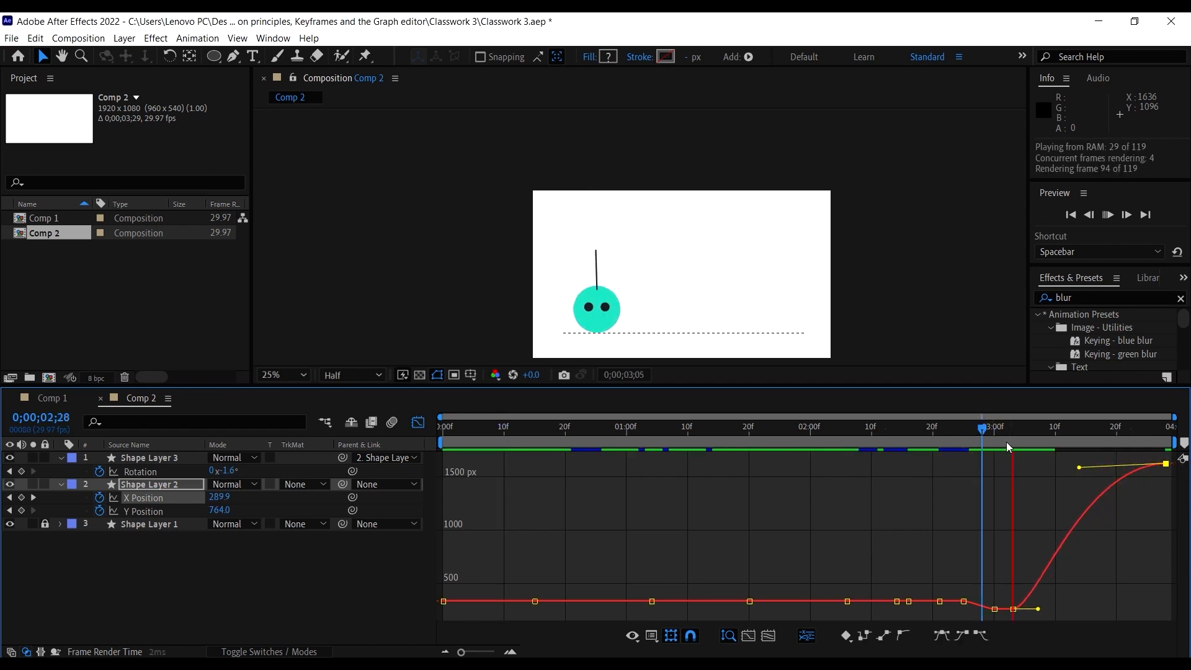
key(space)
drag(987, 433, 897, 434)
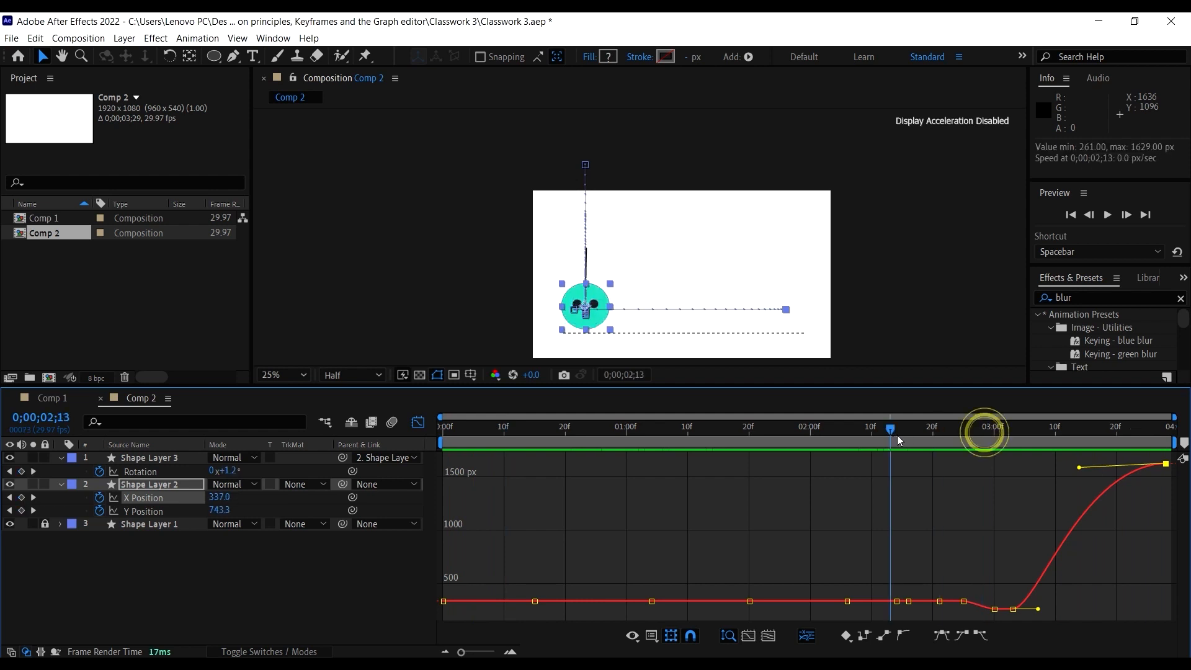
key(space)
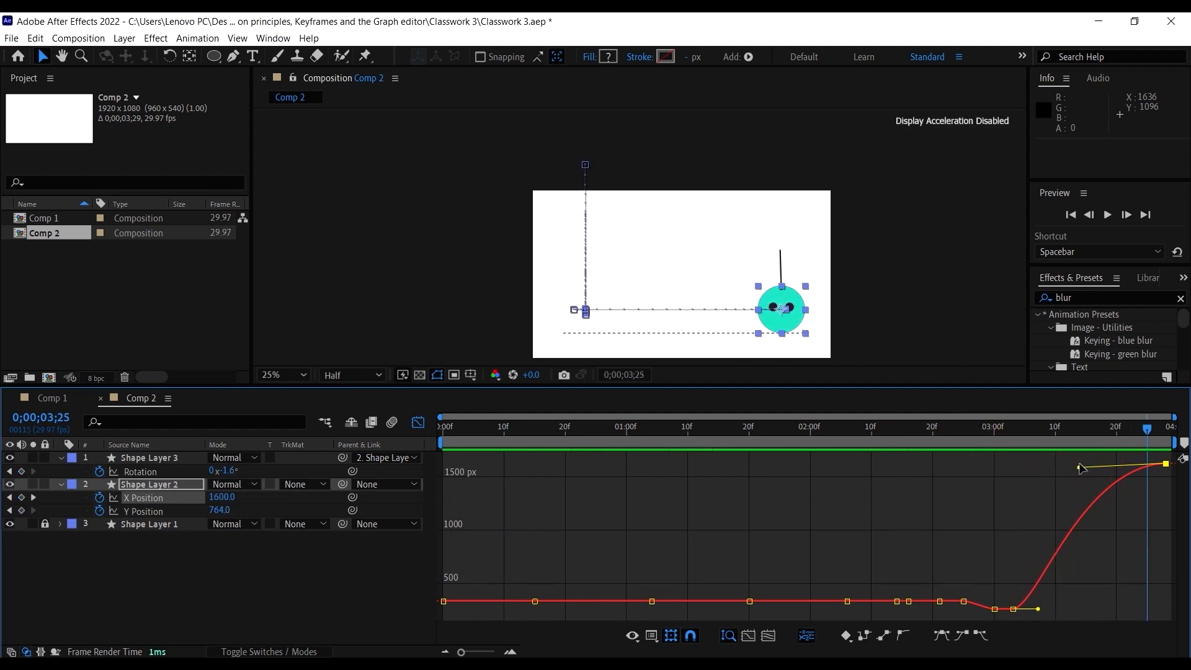
Step: Try a steeper X Position launch curve out of the 0;00;03;03 keyframe and preview it
click(1080, 468)
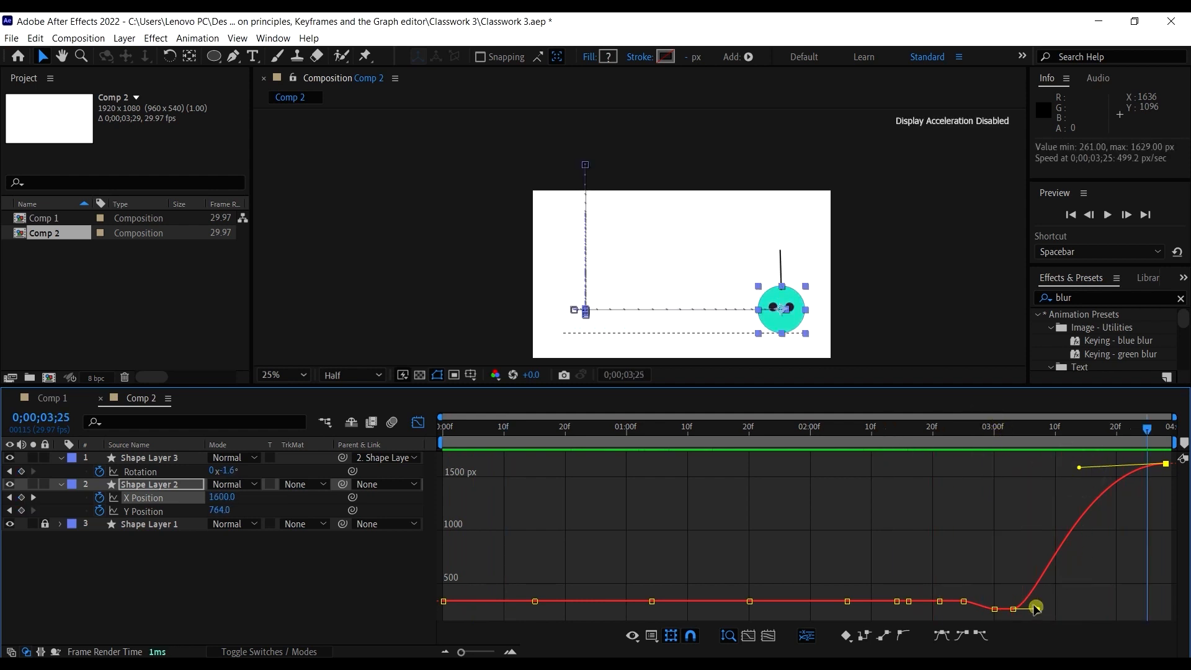
drag(1035, 608, 1023, 561)
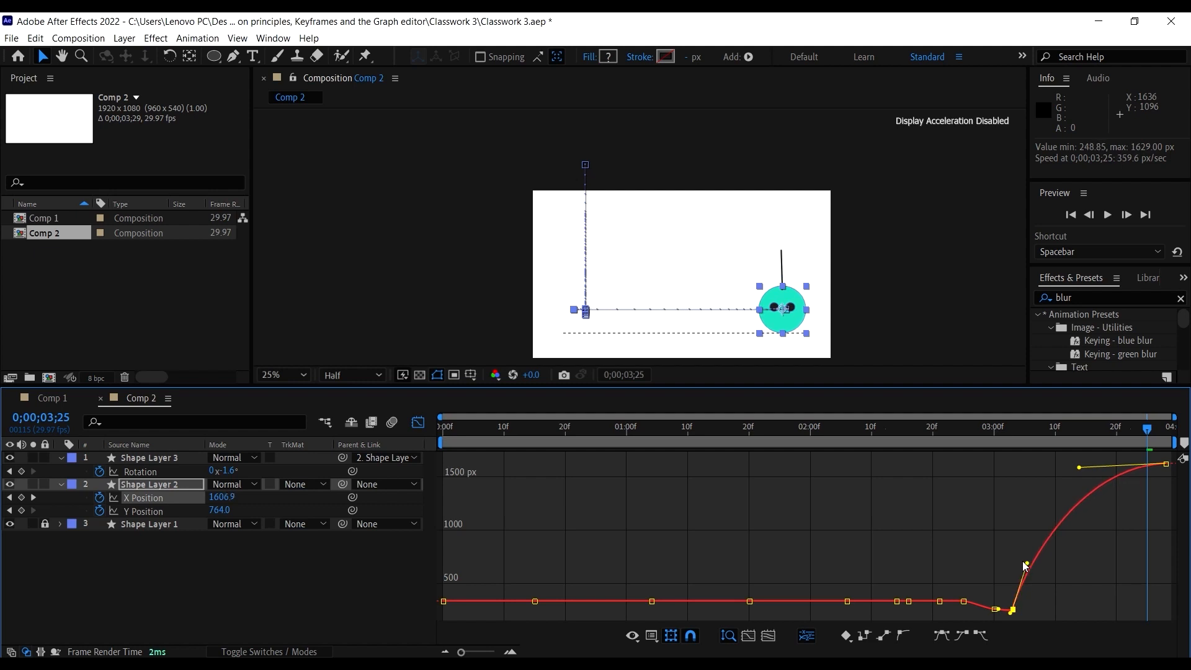
key(space)
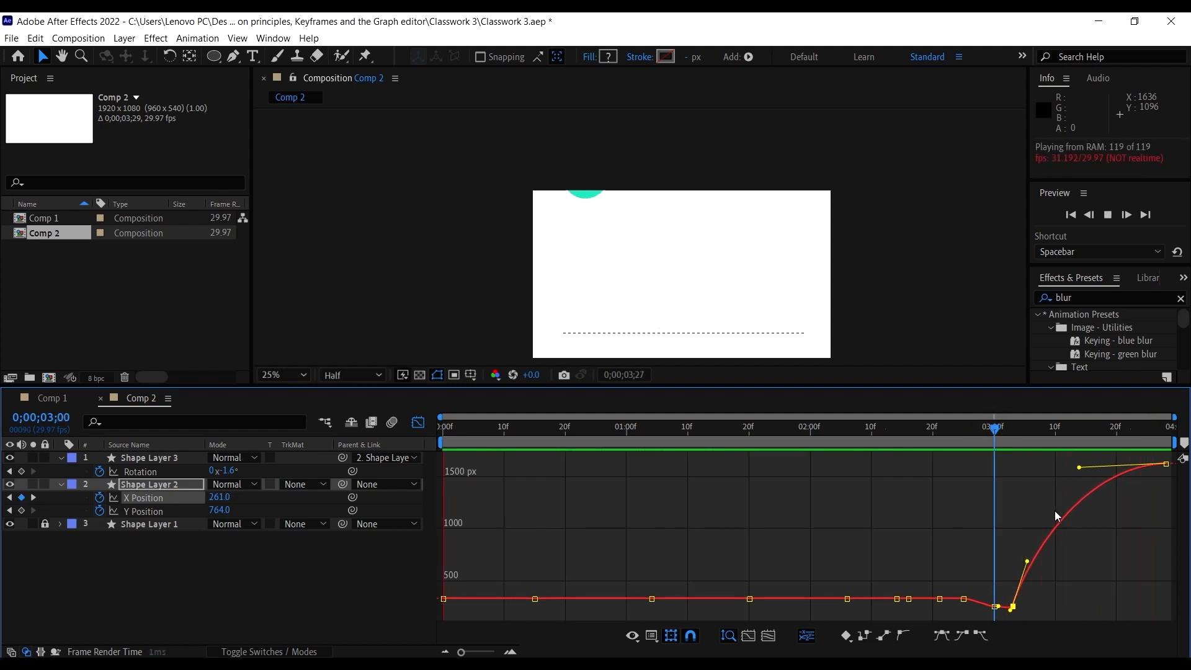
key(space)
Step: Try a steep arrival at the last X Position keyframe with a near-vertical launch, preview it, and undo the launch change
drag(1084, 474, 1148, 552)
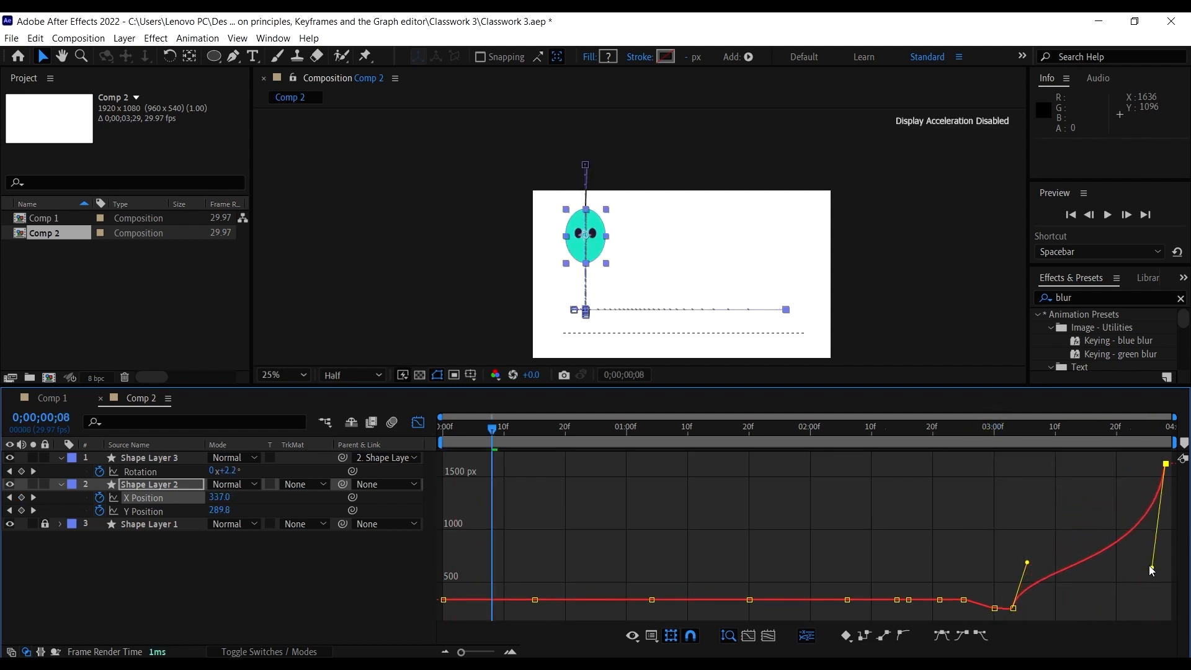
drag(1027, 562, 1014, 529)
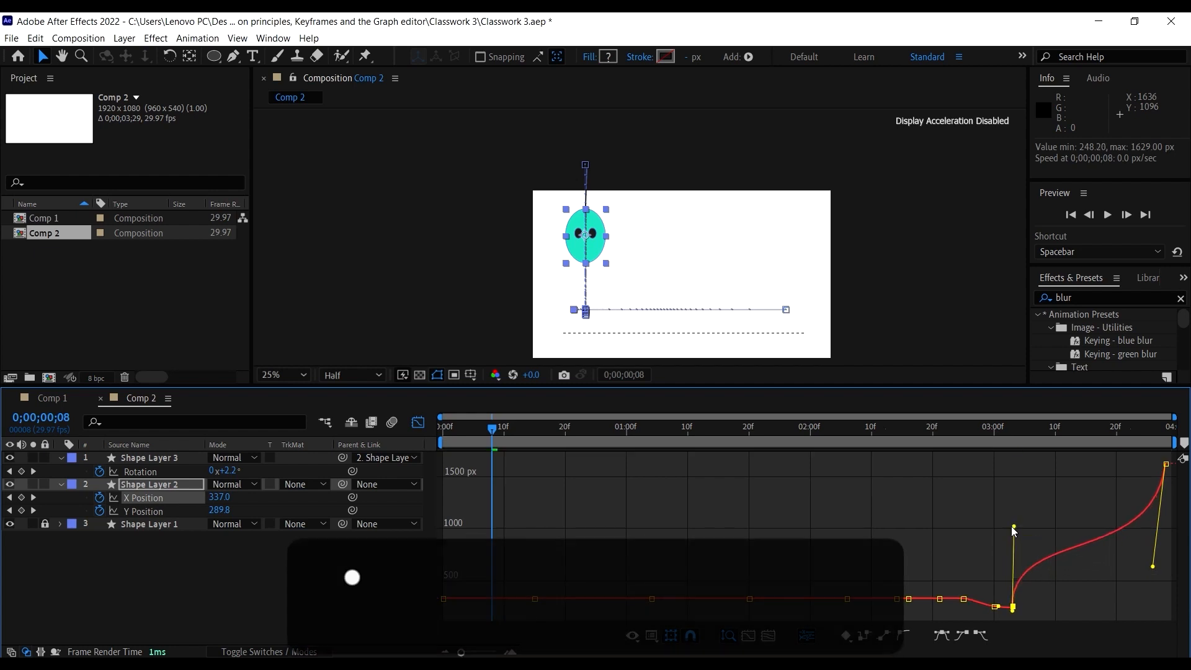
click(916, 431)
key(space)
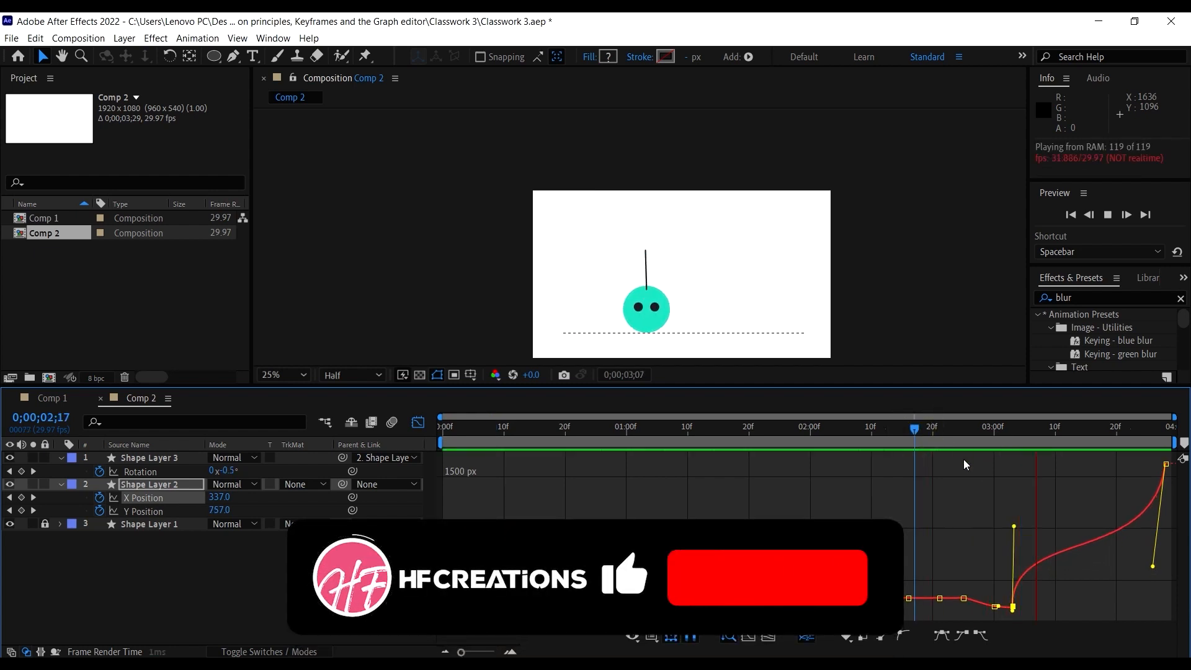
key(space)
key(ctrl+z)
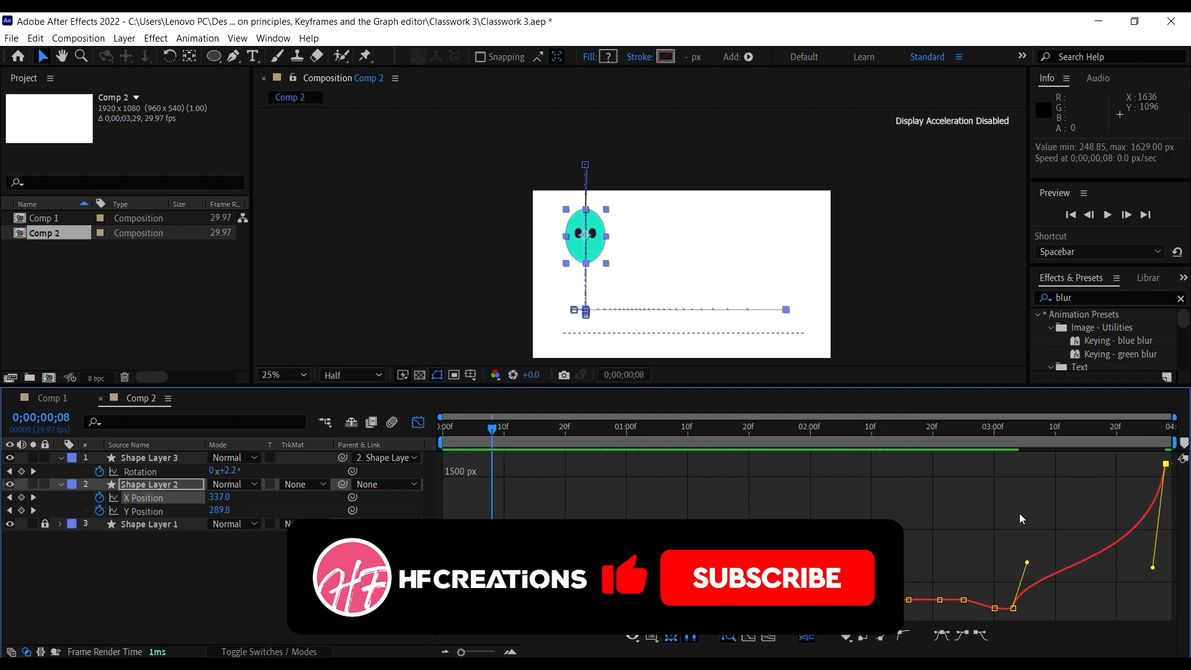
Step: Make the X Position launch out of 0;00;03;03 almost vertical with a long outgoing handle, and preview the dash
drag(1027, 562, 1019, 486)
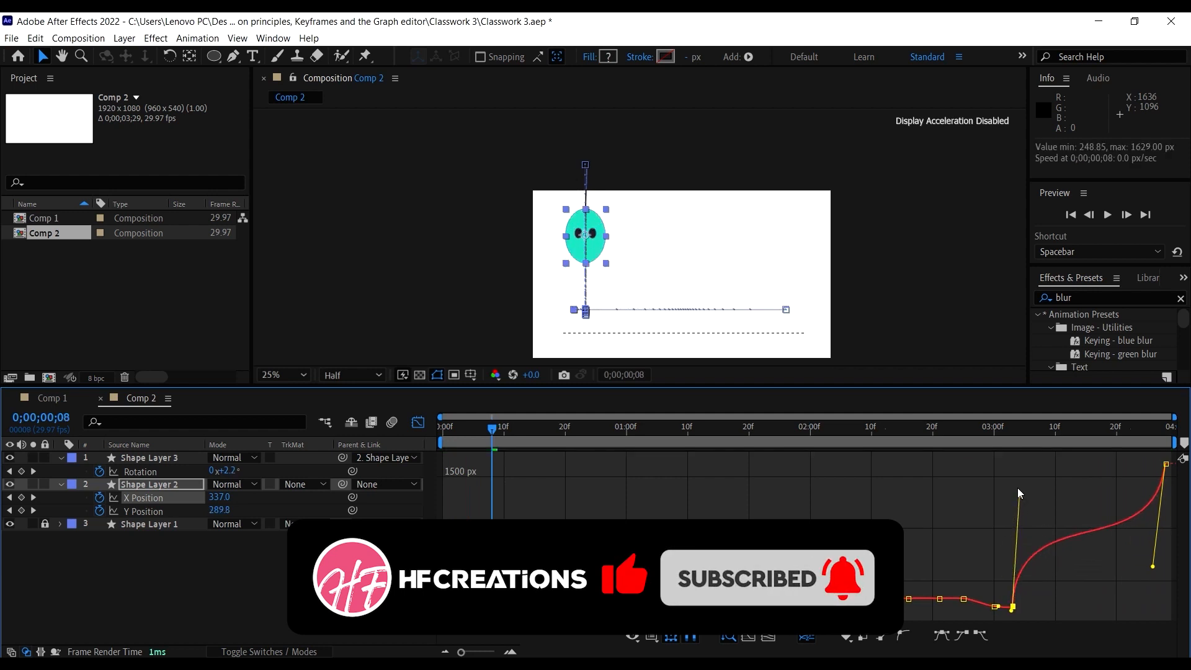
click(996, 427)
key(space)
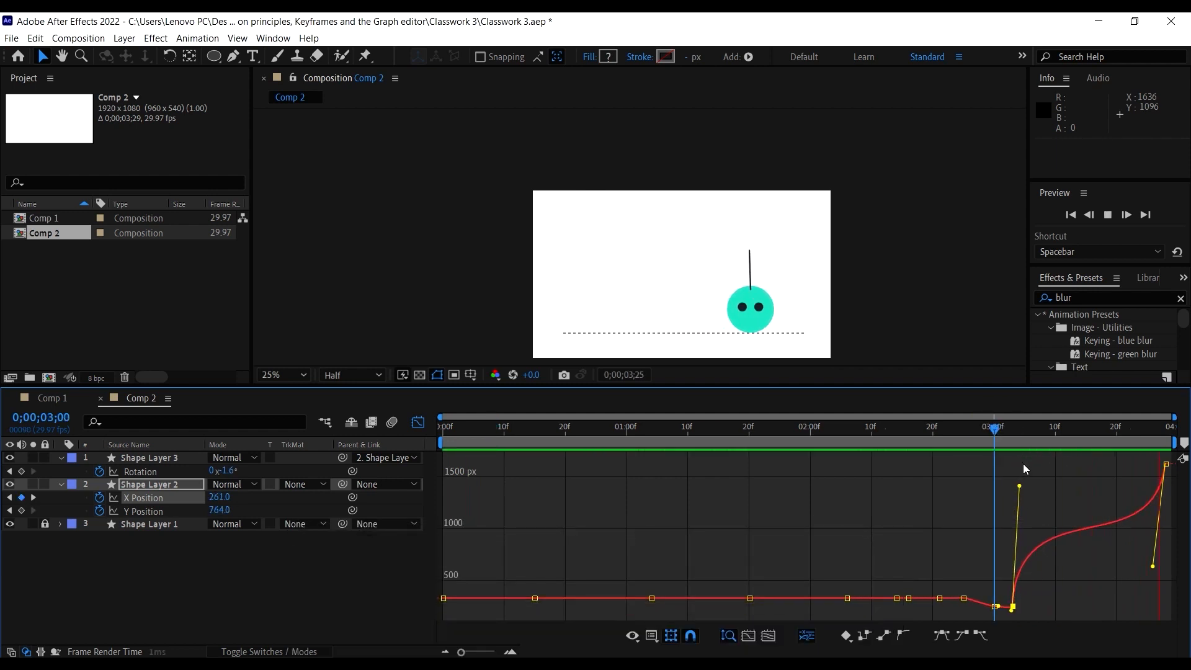
key(space)
Step: Ease the ball into its final X Position by flattening the last keyframe's incoming curve, replaying Comp 2 to refine it
drag(1153, 567, 1102, 490)
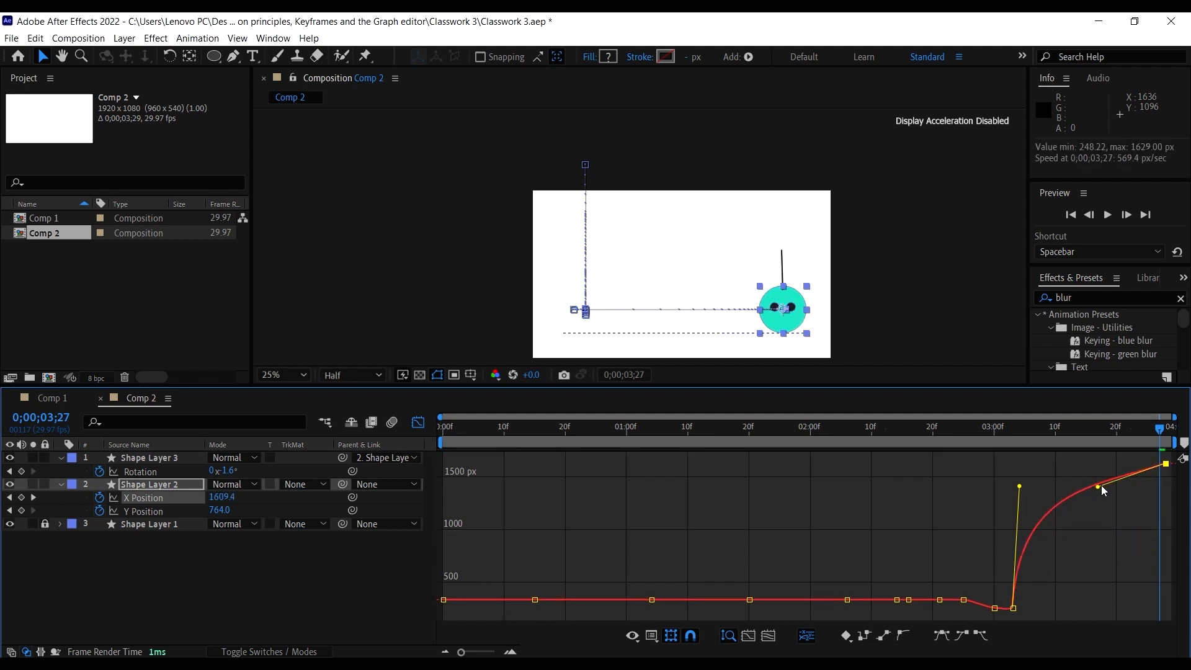
click(997, 431)
key(space)
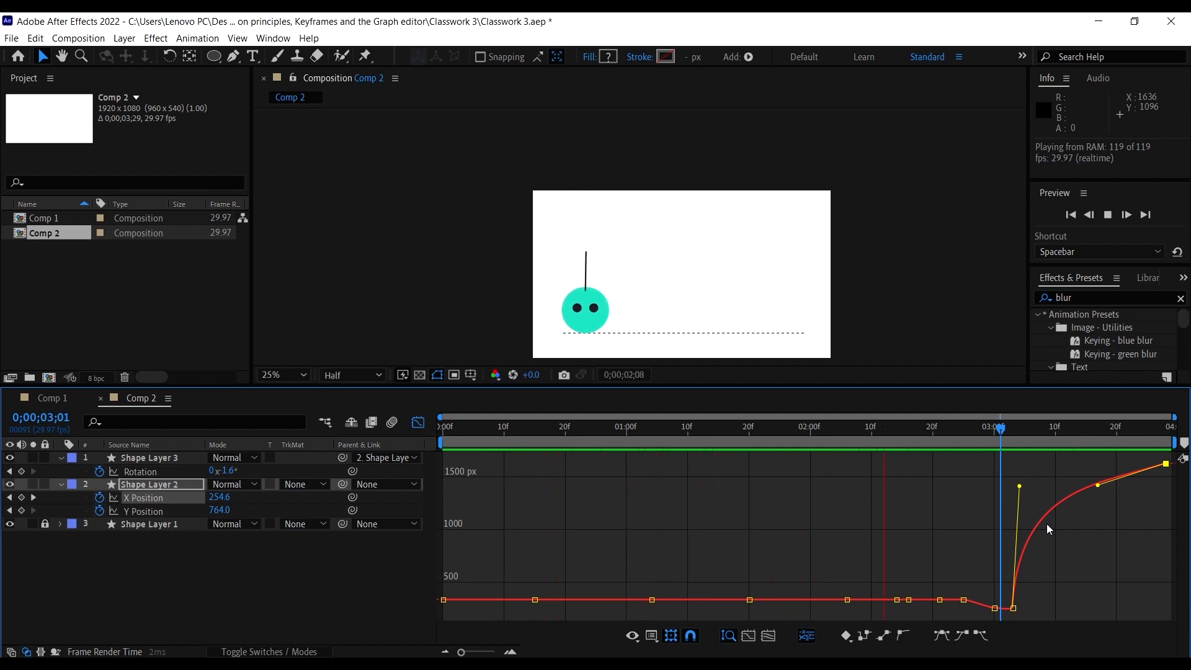
key(space)
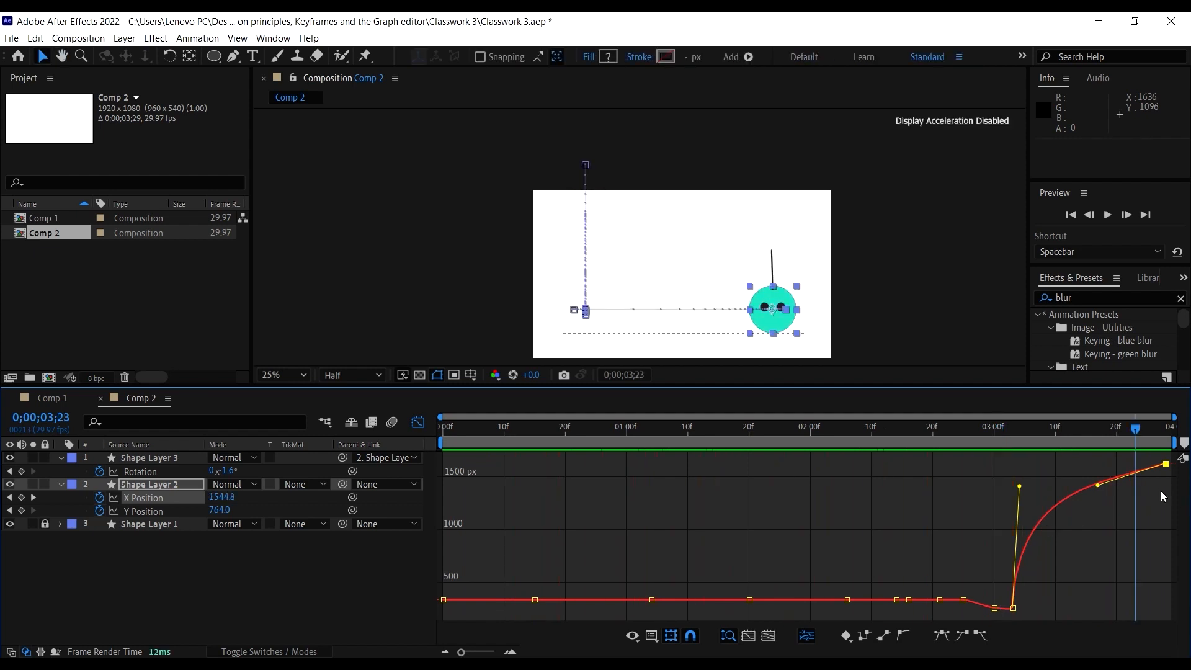
drag(1100, 487, 1126, 479)
key(space)
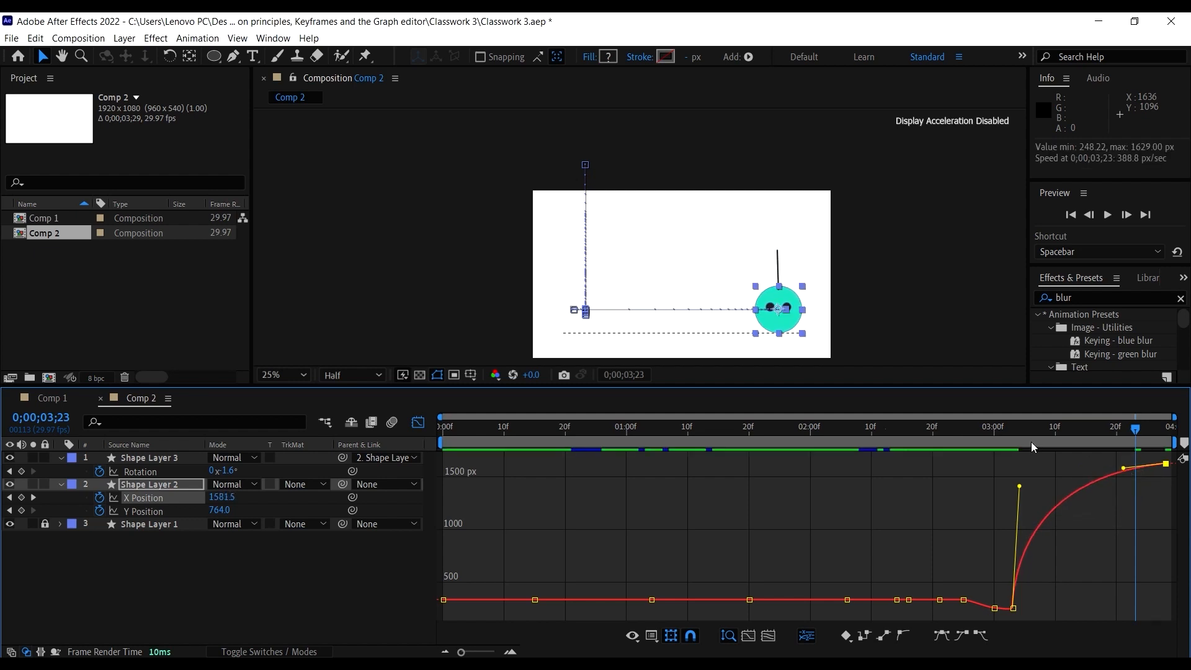
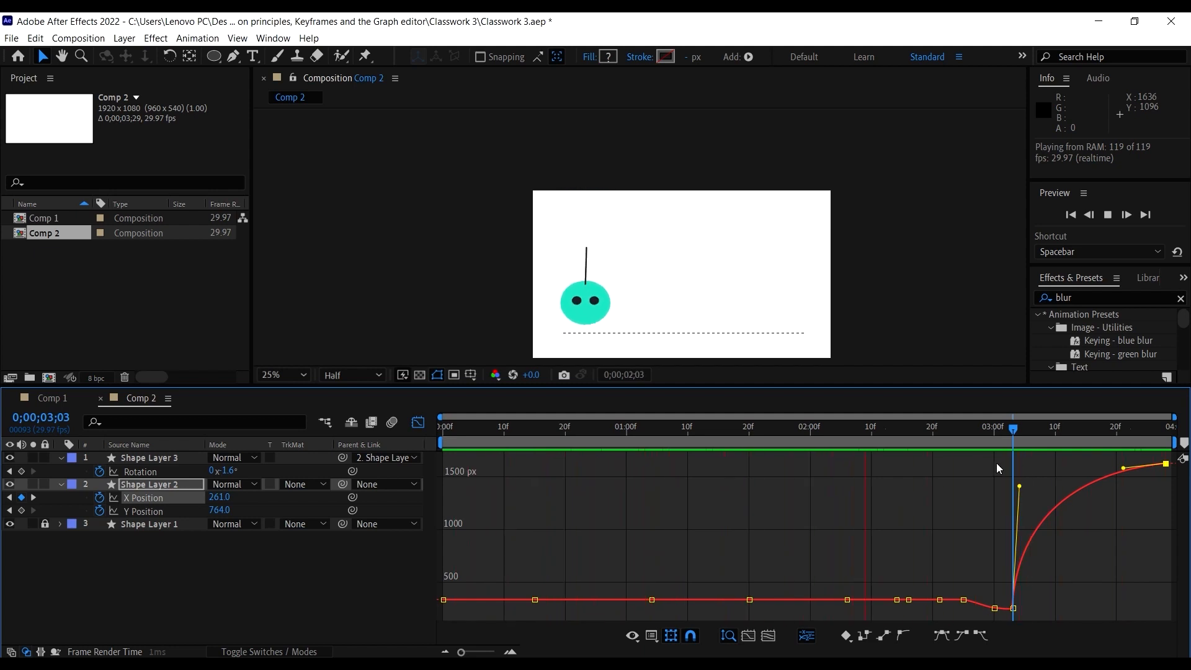
key(space)
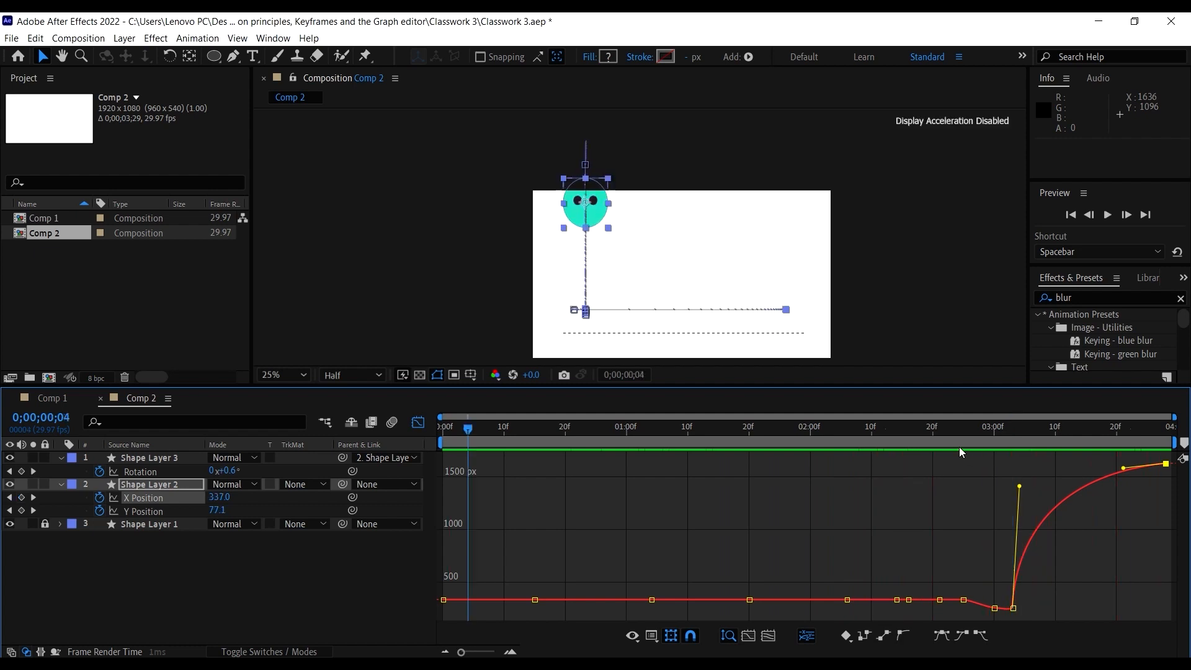
drag(951, 431, 471, 471)
key(space)
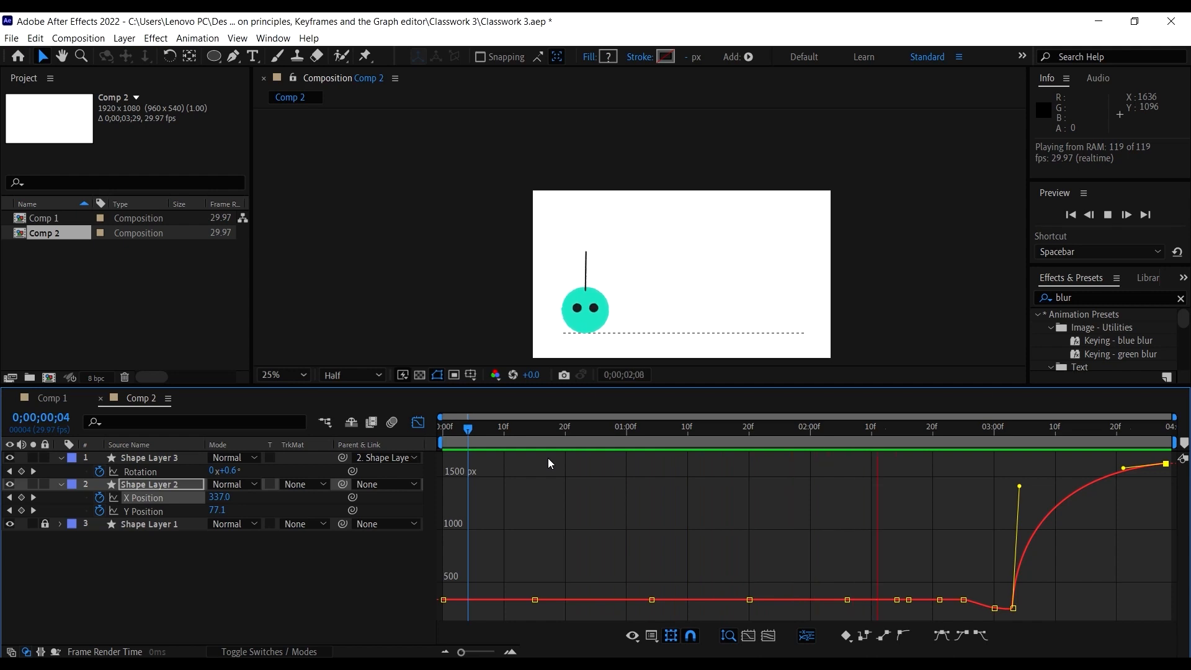
key(space)
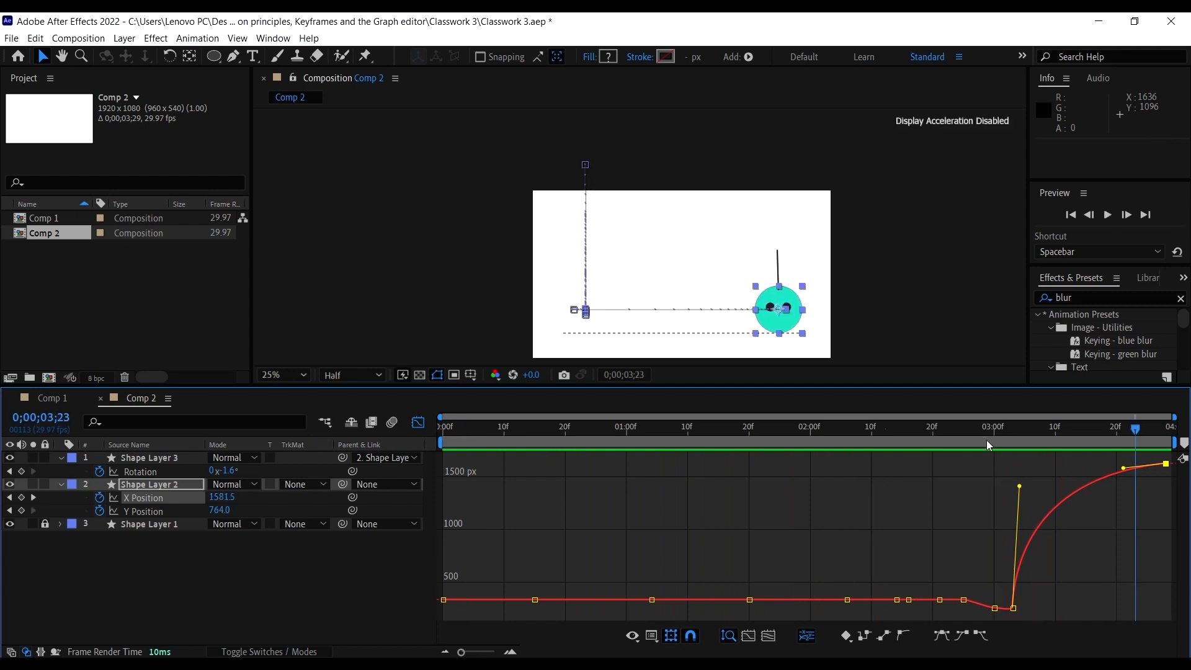
Step: Extend the pull-back hold by moving the ball's launch X Position keyframe to about 0;00;03;05, and preview the result
drag(1013, 610, 1023, 607)
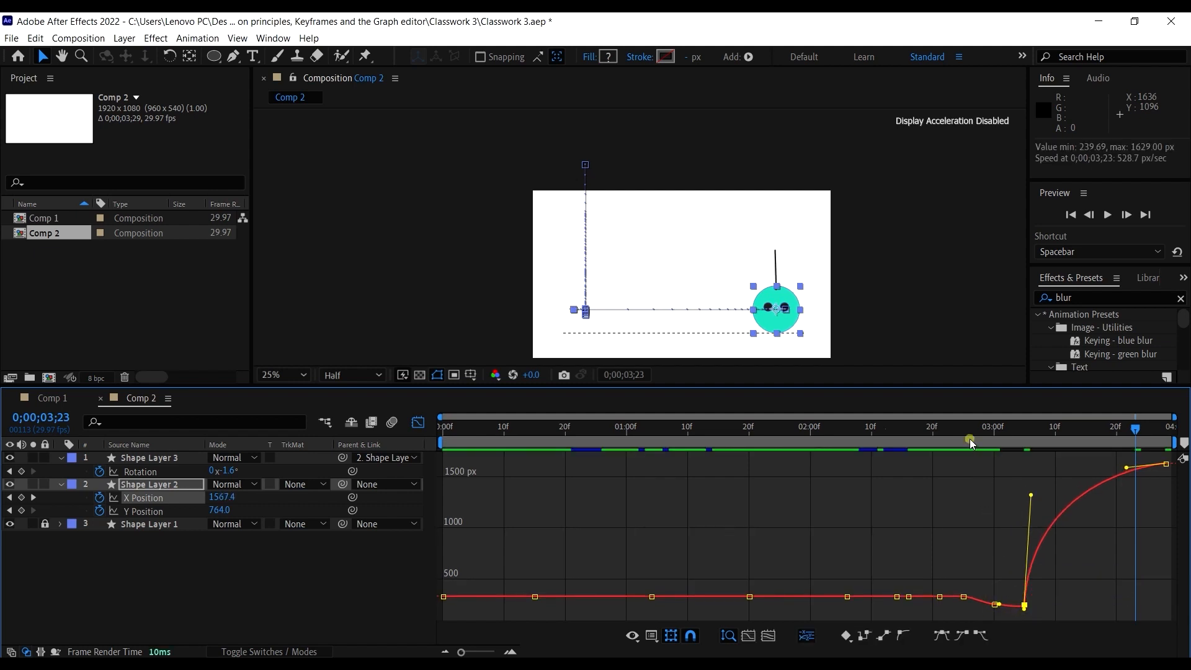
click(970, 440)
key(space)
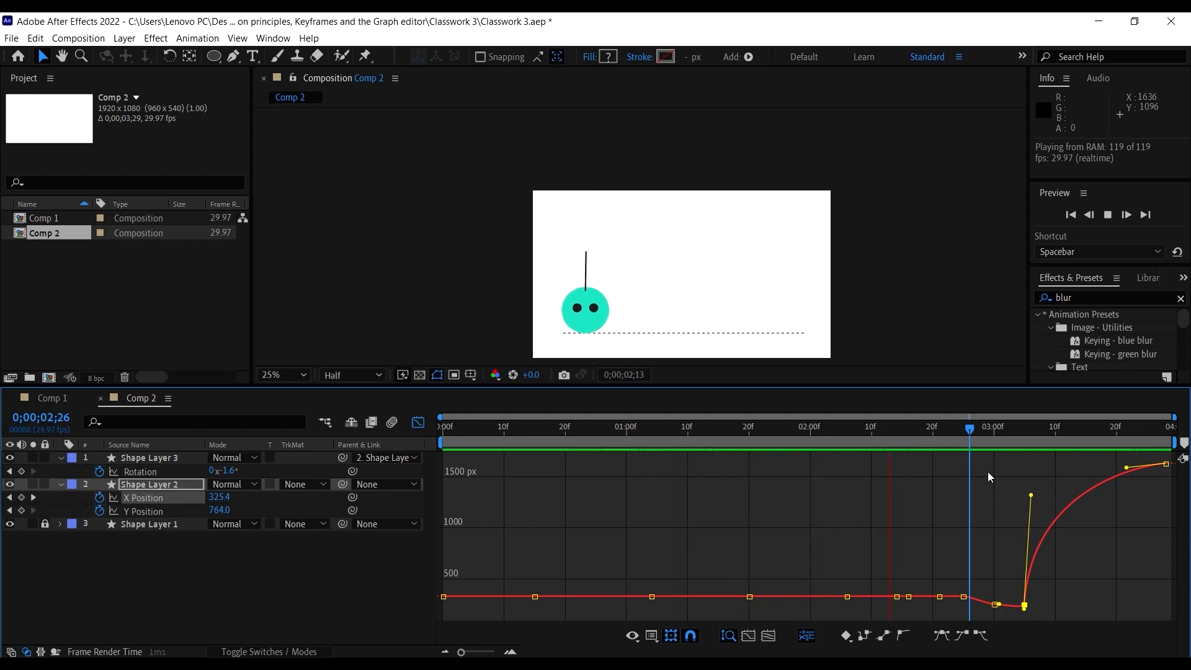
key(space)
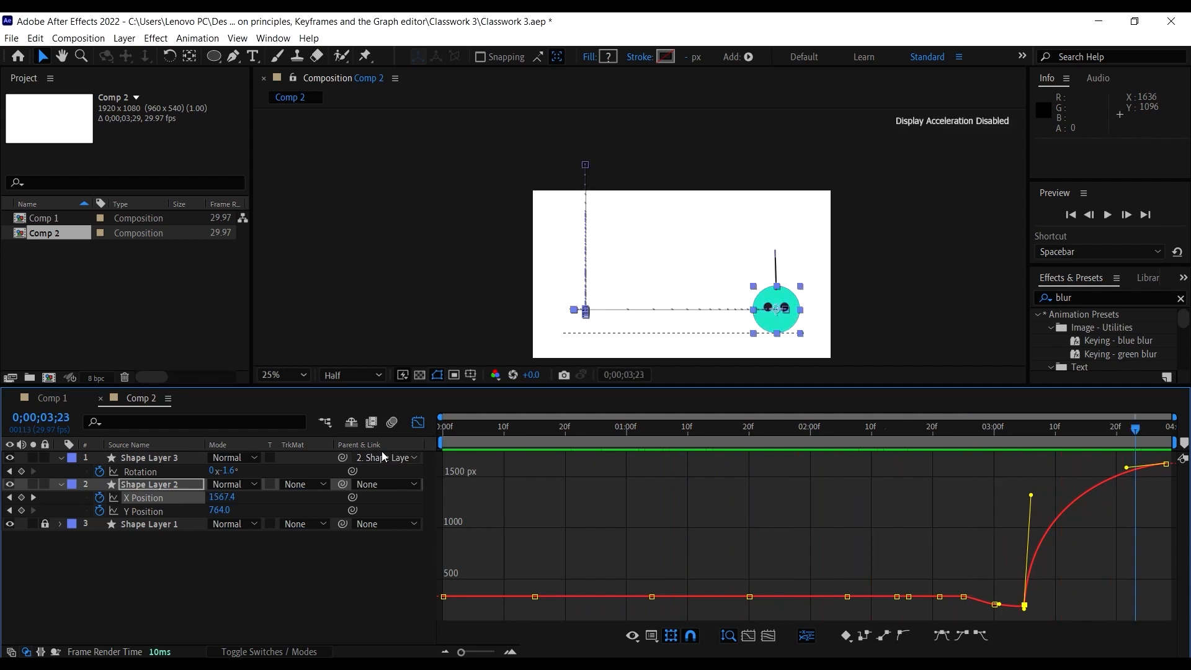
Step: Play back Comp 1 and Comp 2 in turn to compare the timing of the pull-back and dash
click(39, 399)
key(space)
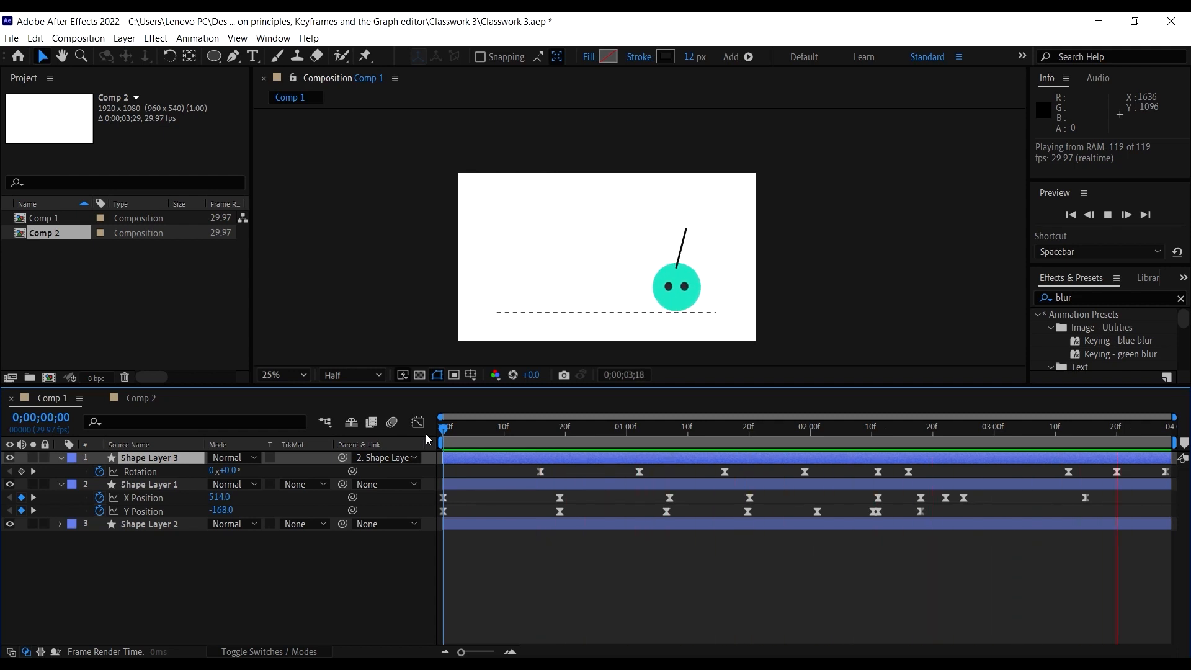
key(space)
key(space)
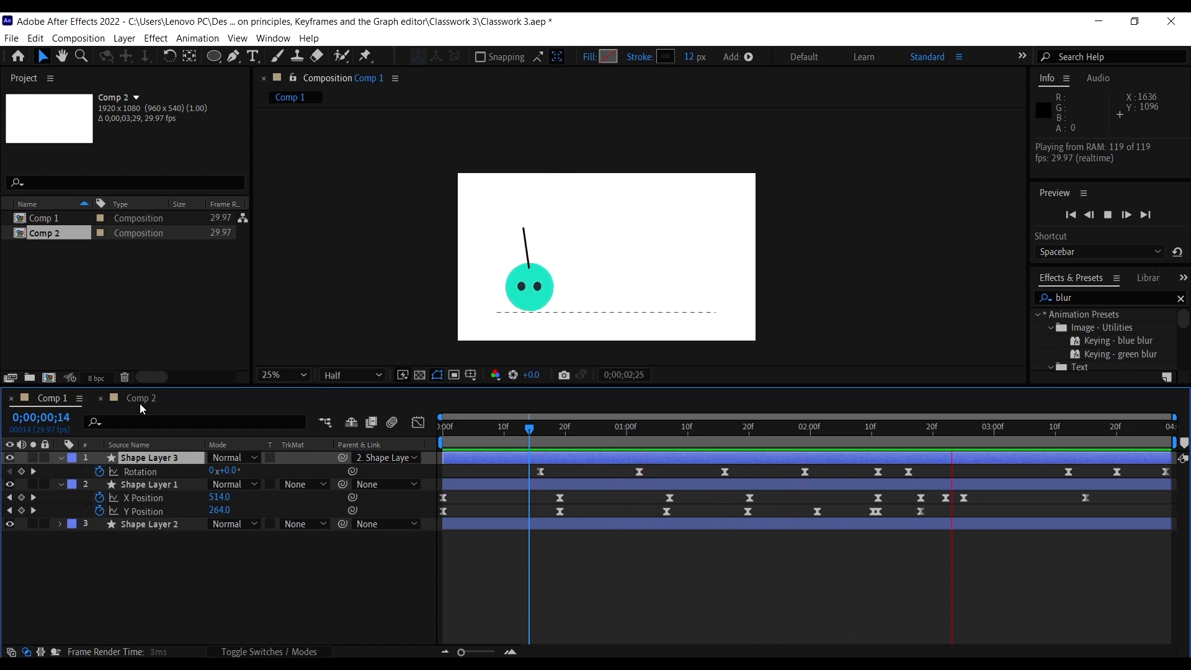
click(140, 404)
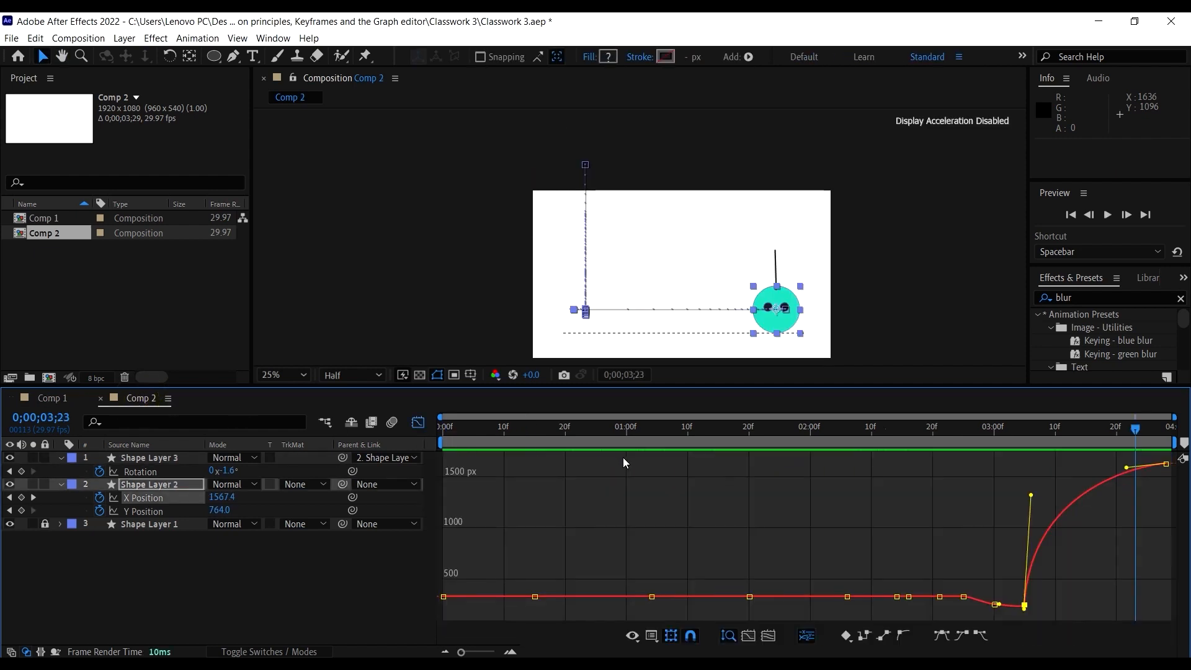
key(Home)
key(space)
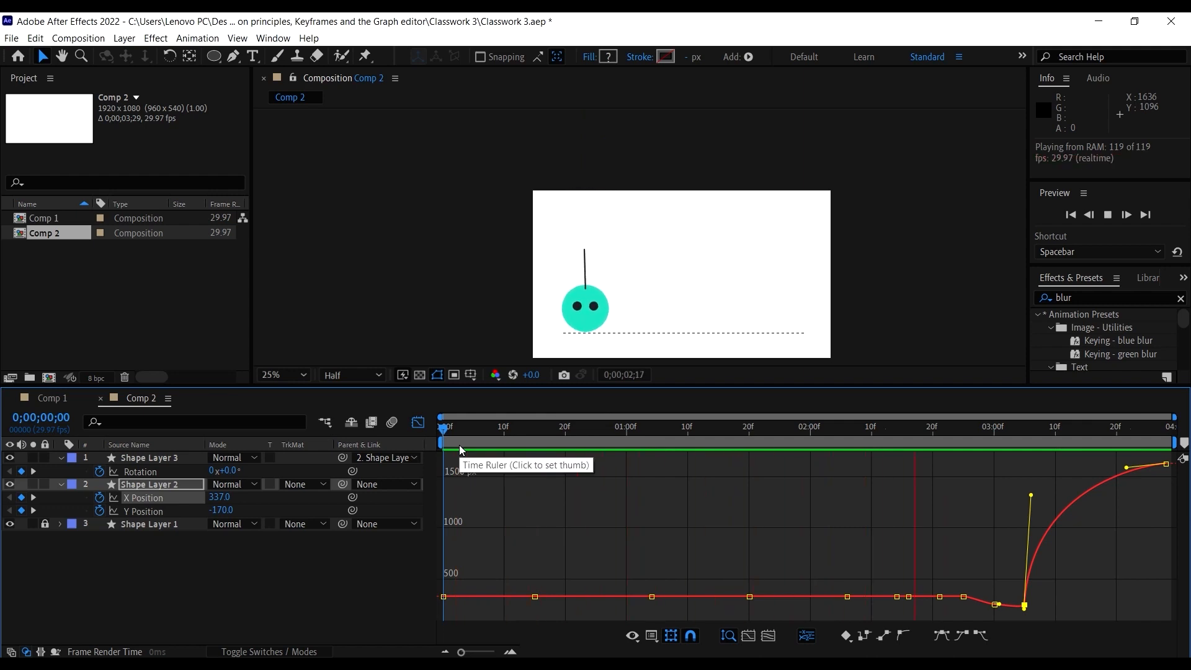
key(space)
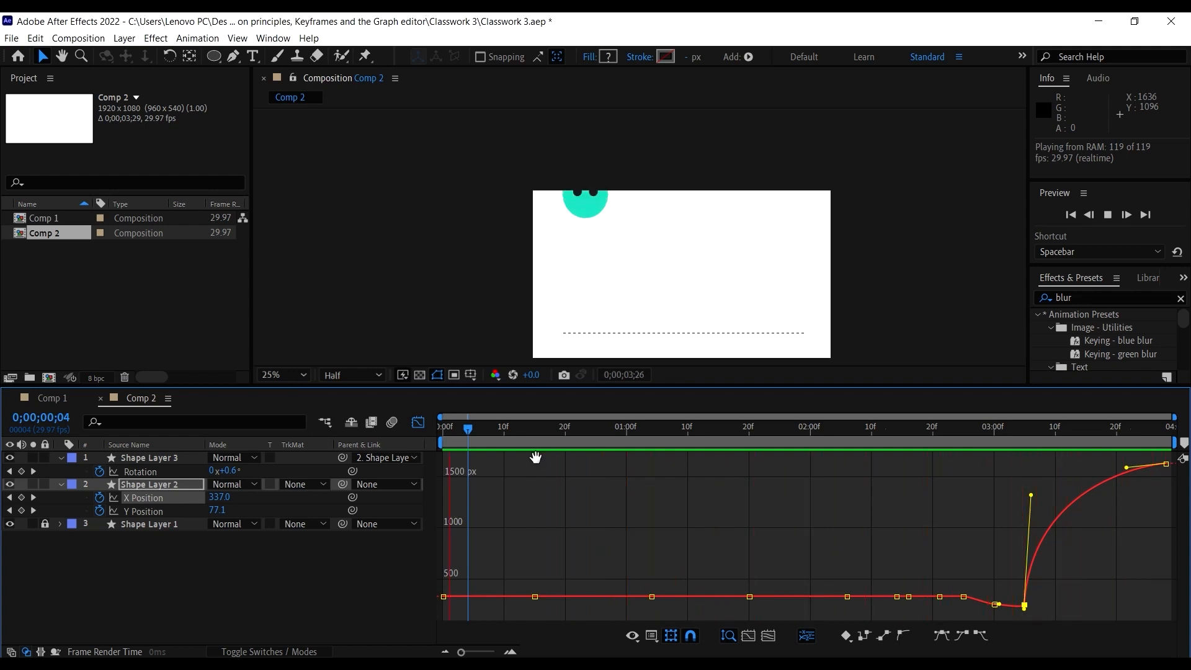
click(939, 443)
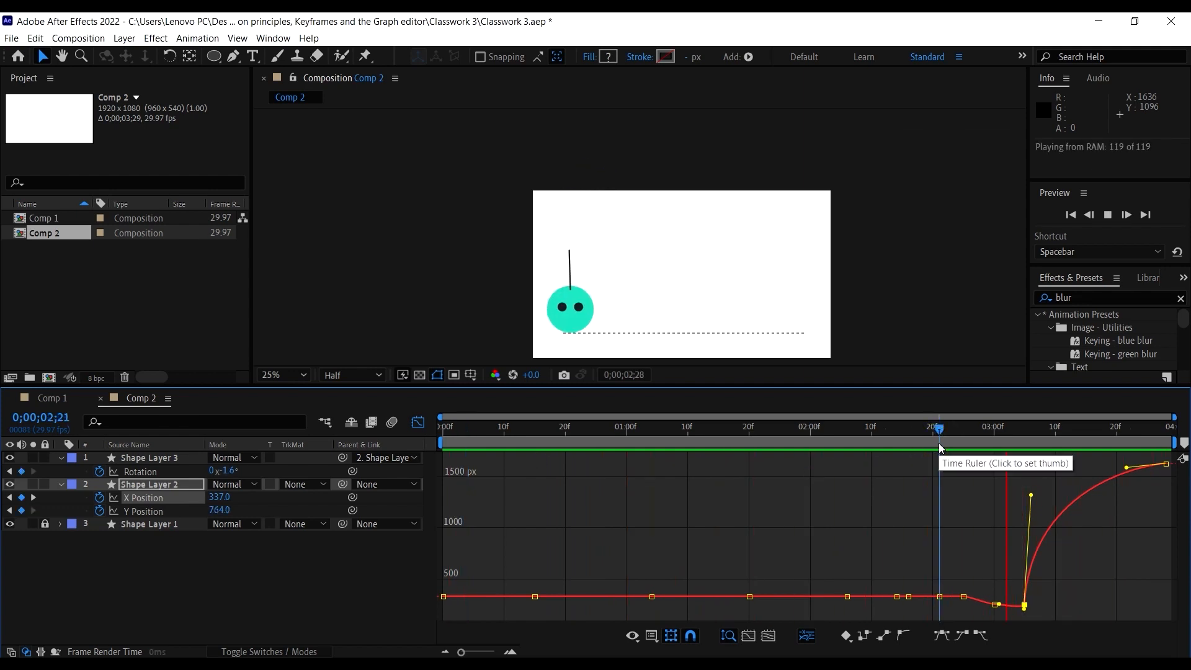
key(space)
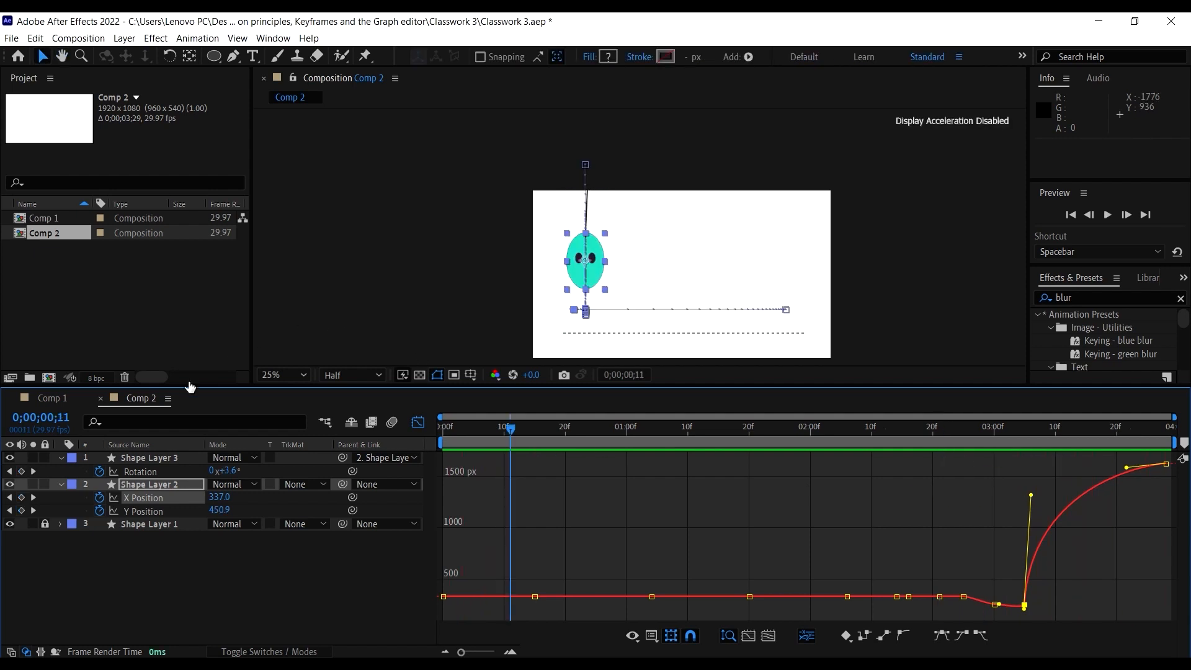
Step: Examine the ball's X Position curve for the dash in Comp 1 against the one in Comp 2
click(50, 398)
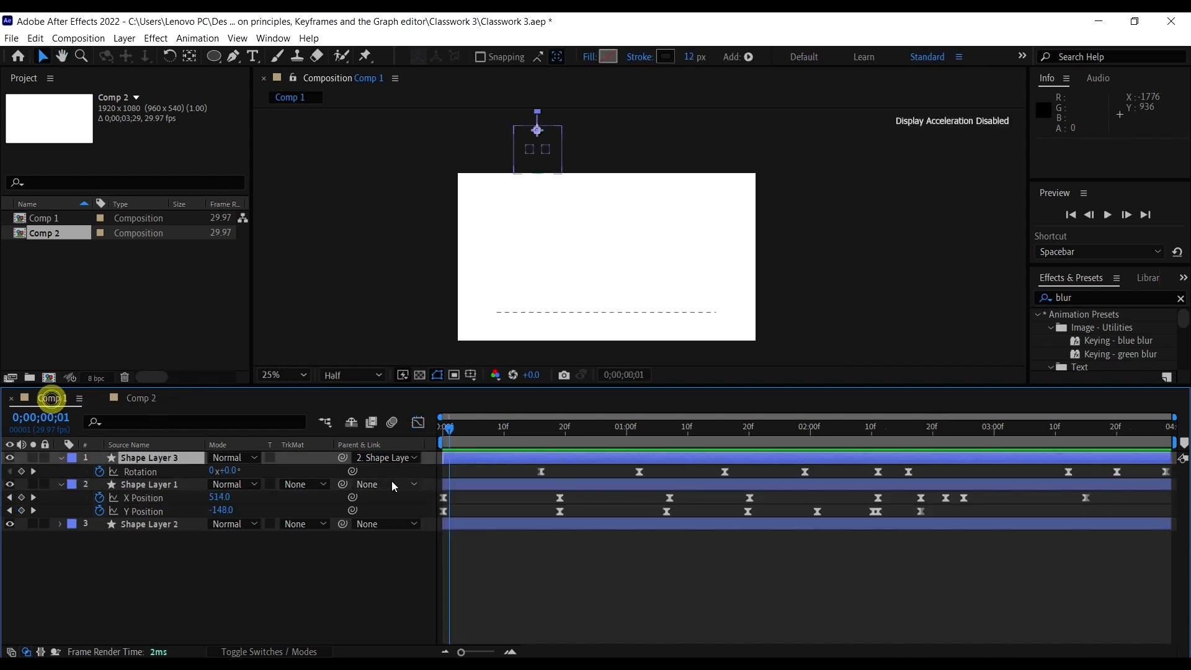
click(163, 486)
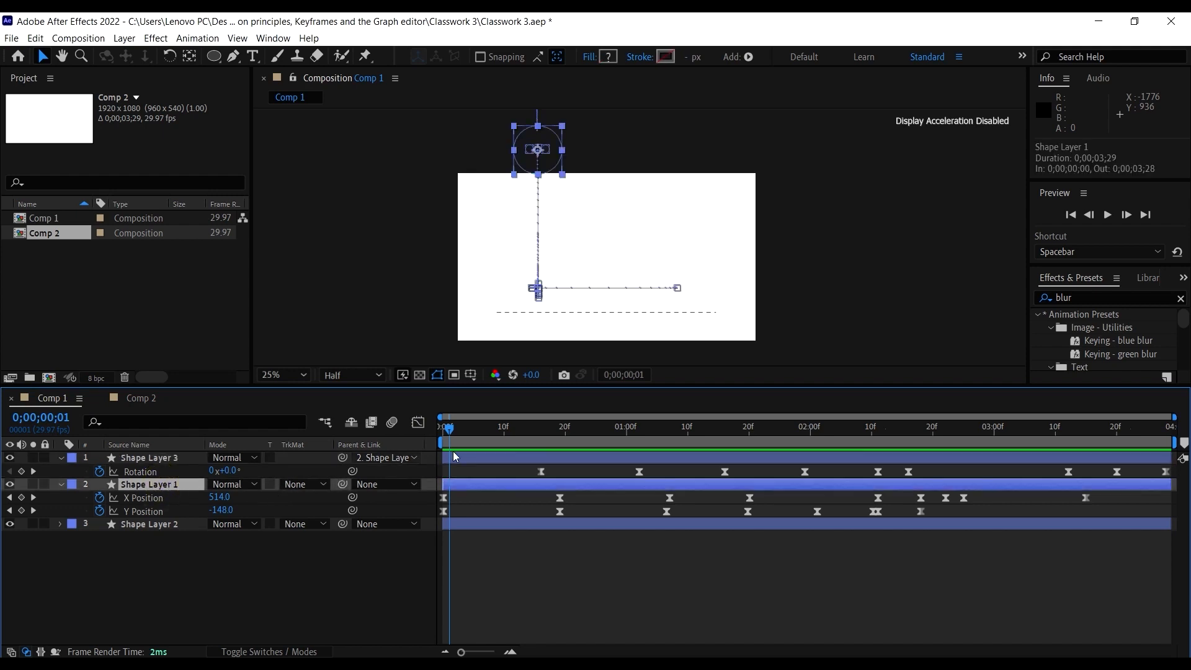
drag(1107, 504, 895, 497)
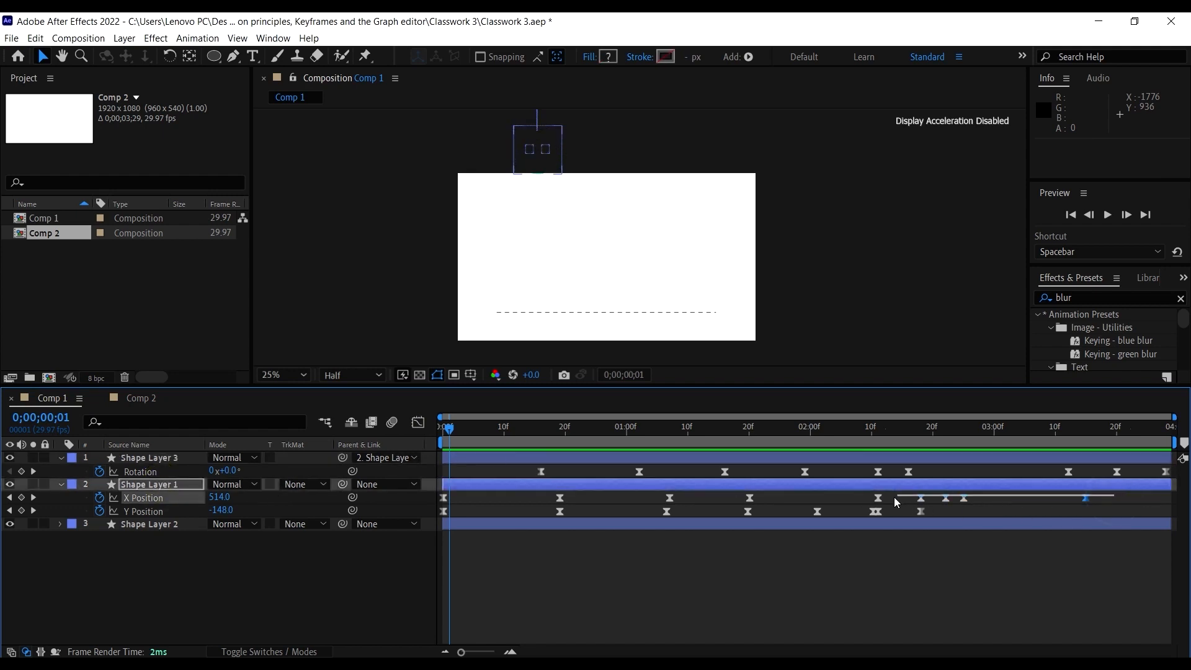
click(418, 423)
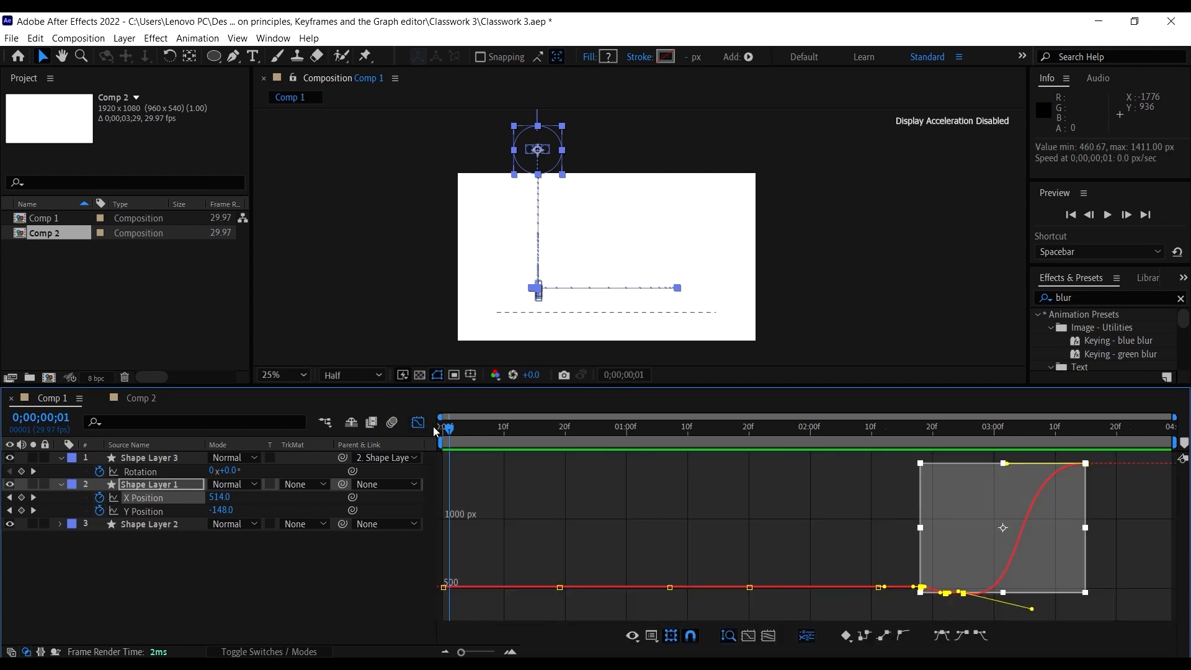
click(910, 441)
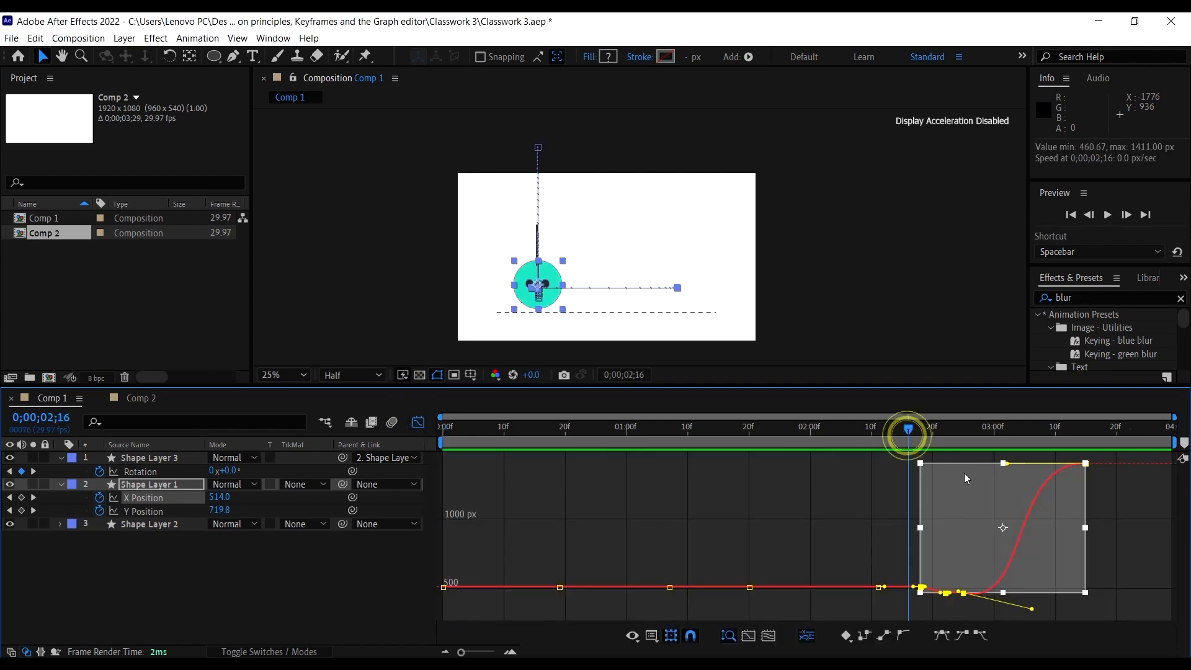
key(space)
key(space)
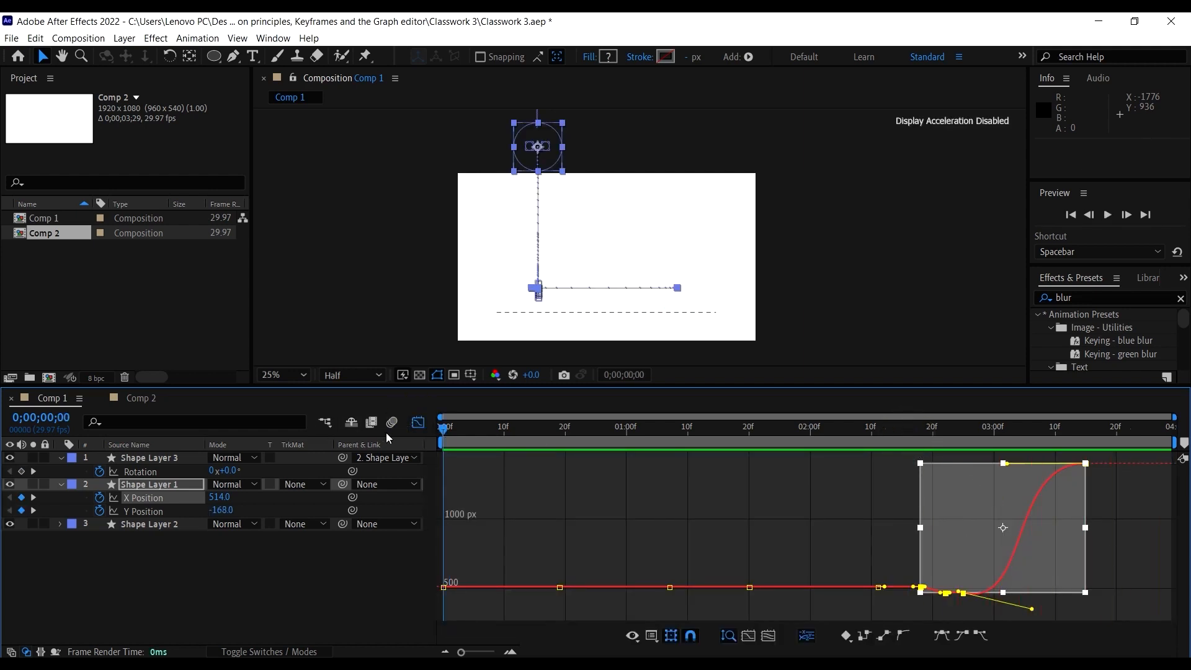
click(140, 399)
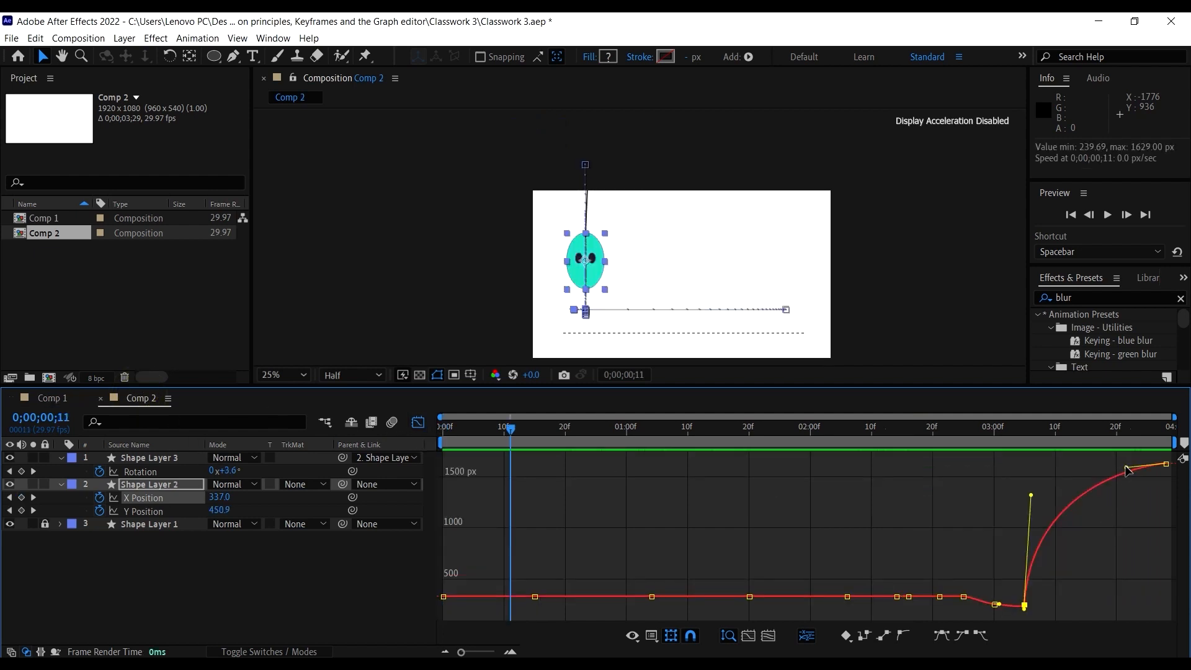
click(50, 398)
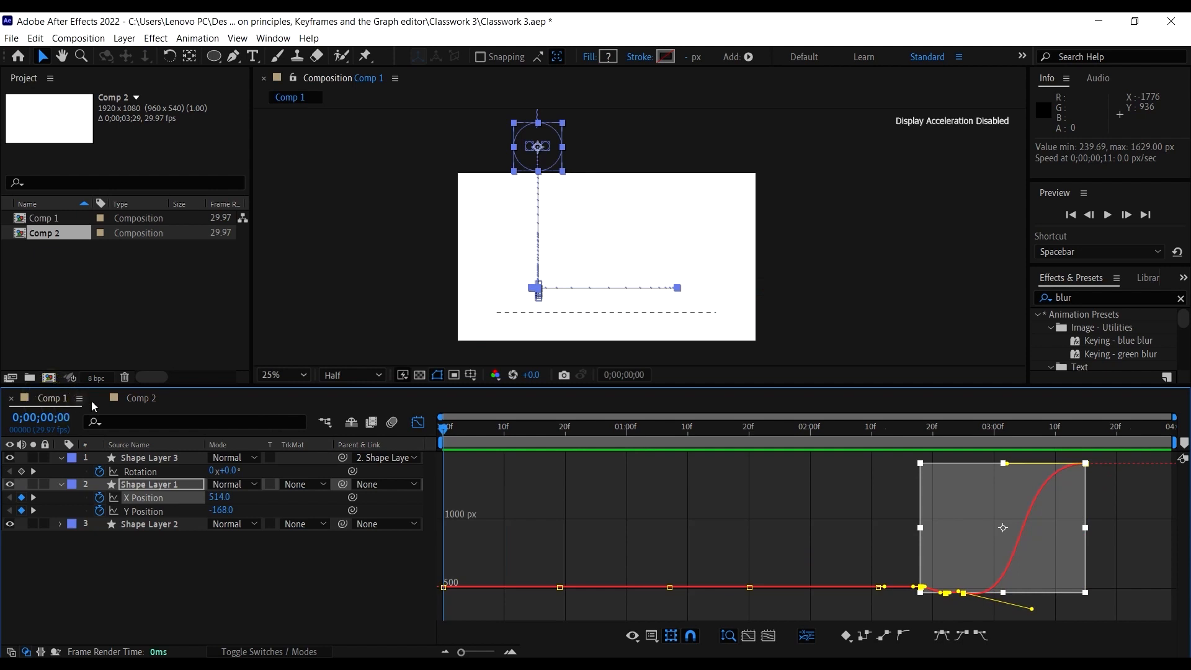
click(153, 403)
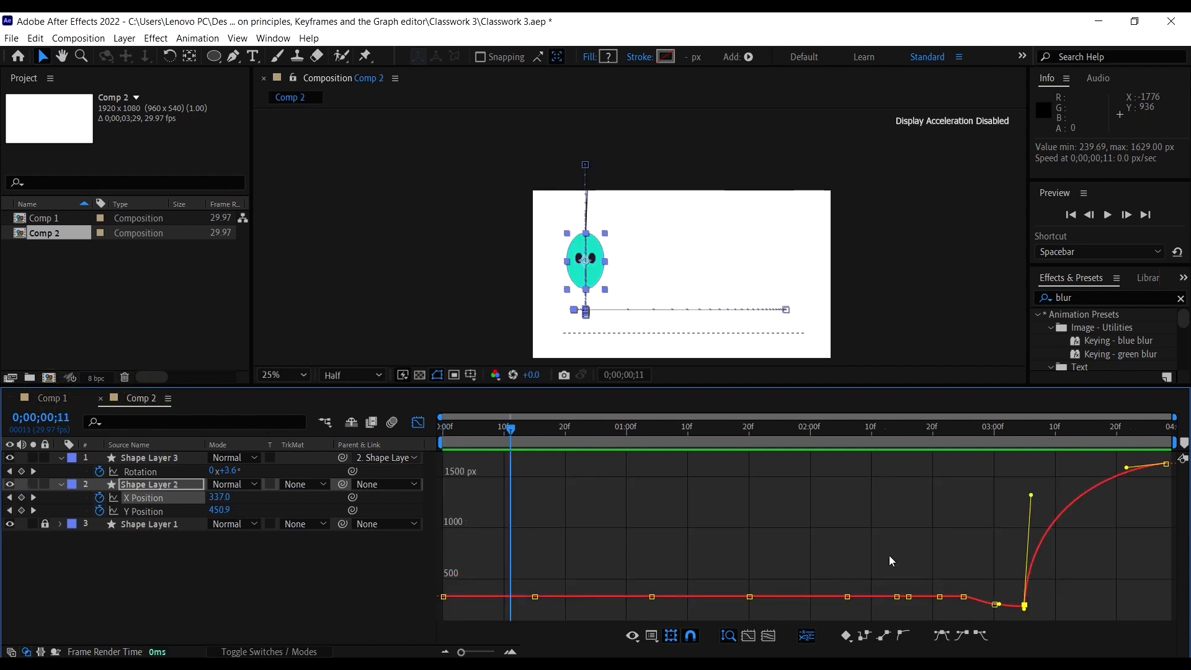
Step: Reshape Comp 2's dash into an S-curve with a long, shallow launch handle and a longer, flat arrival handle on X Position, and preview it
drag(1032, 496, 1037, 508)
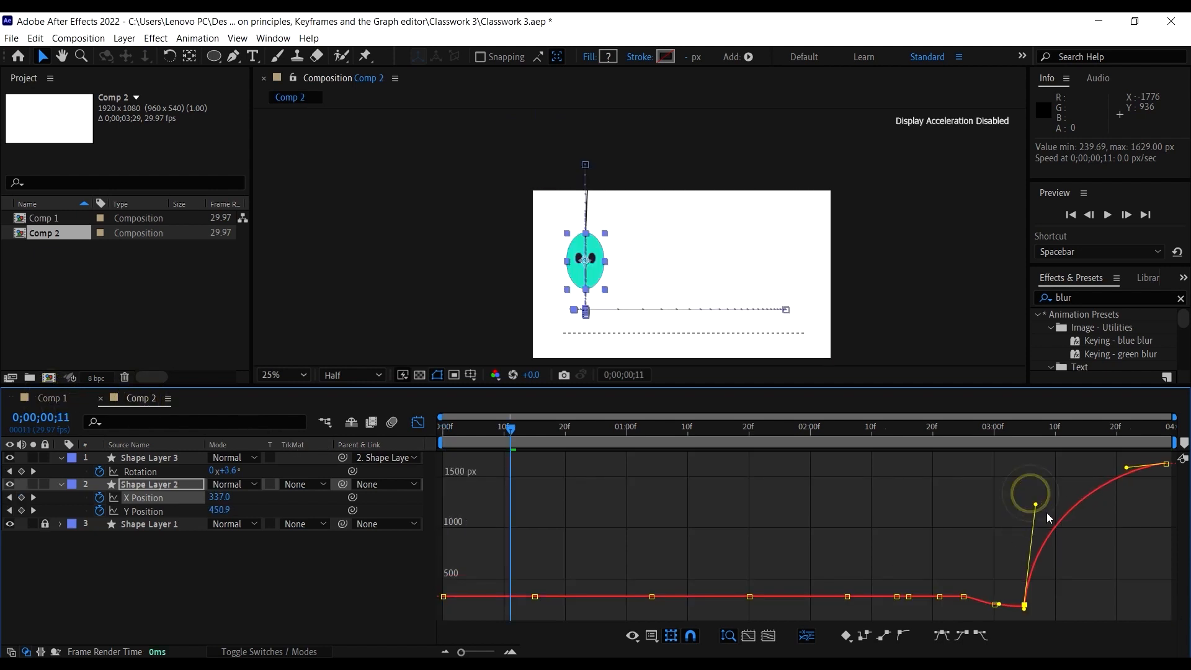
drag(1107, 573, 1110, 583)
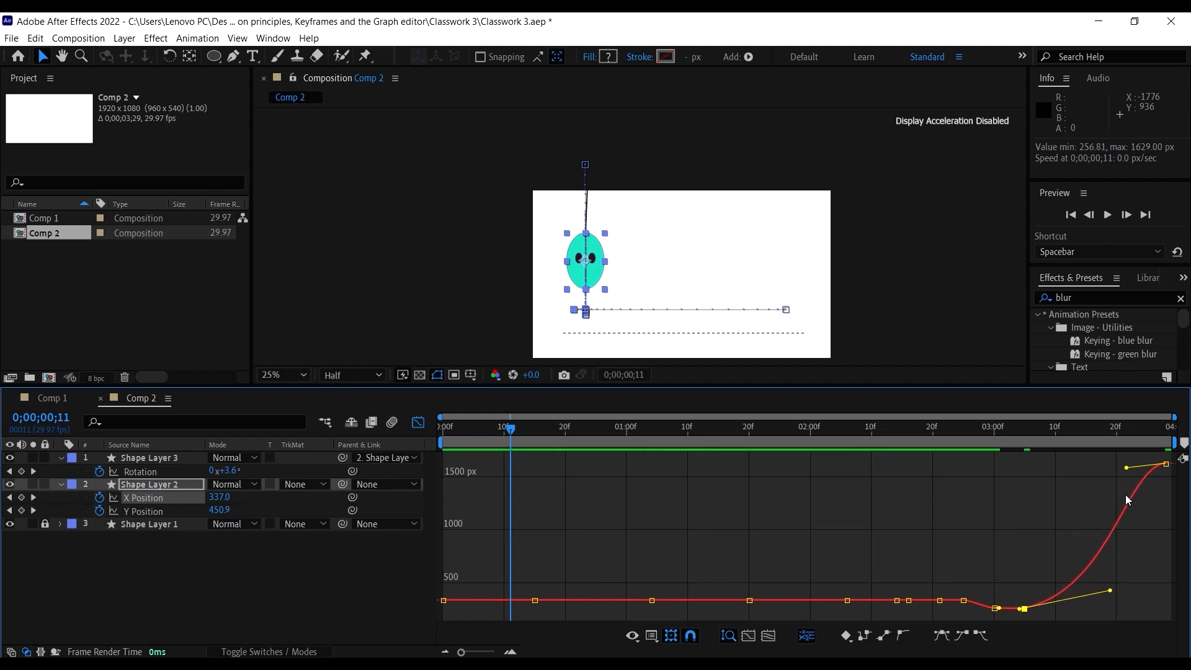
drag(1127, 469, 1074, 465)
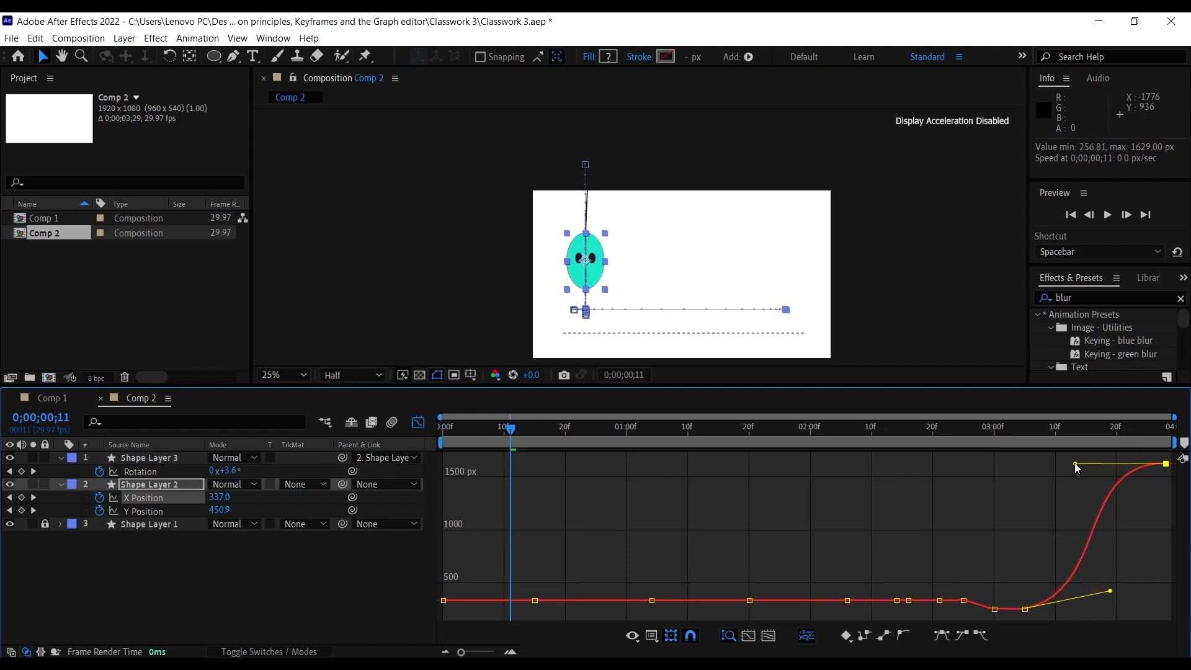
click(1012, 428)
key(space)
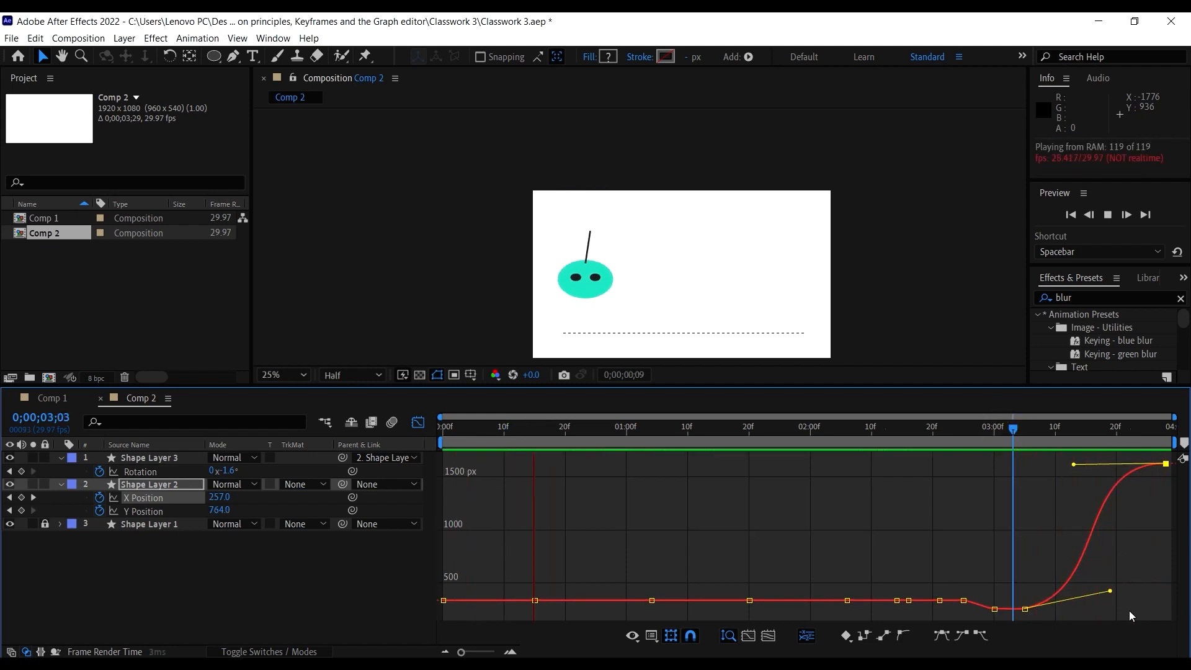
Step: Lengthen and flatten the X Position launch handle, slightly tilt the arrival handle, and preview Comp 2 with the graph editor closed
drag(1110, 593, 1114, 592)
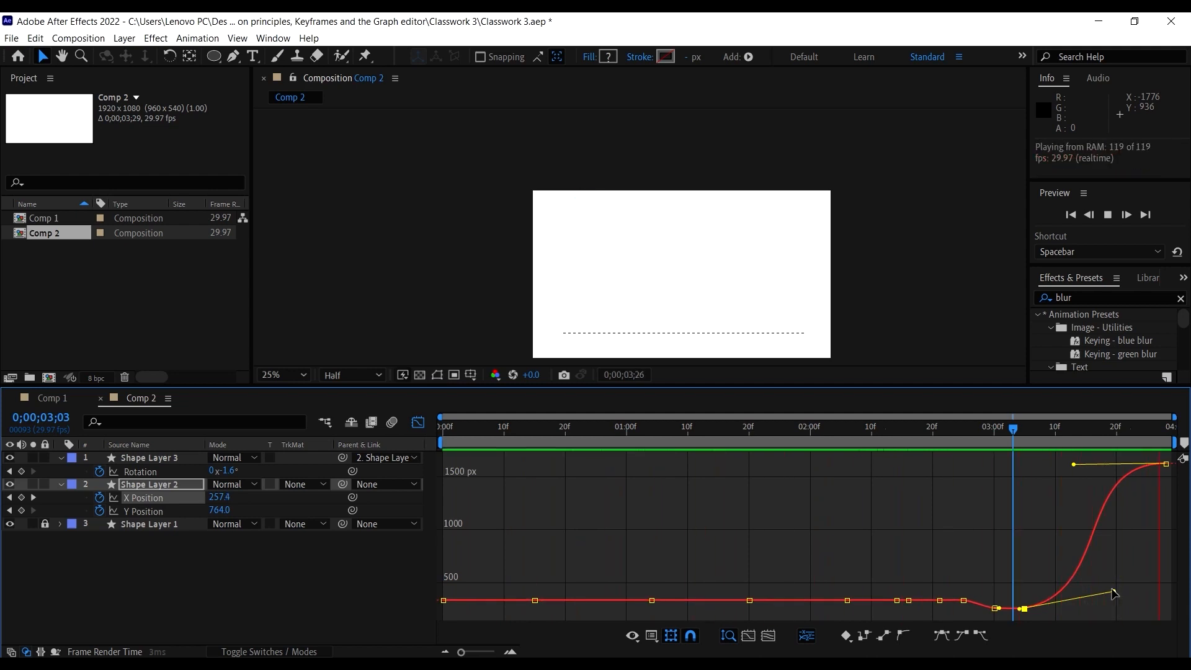
drag(1074, 465, 1076, 470)
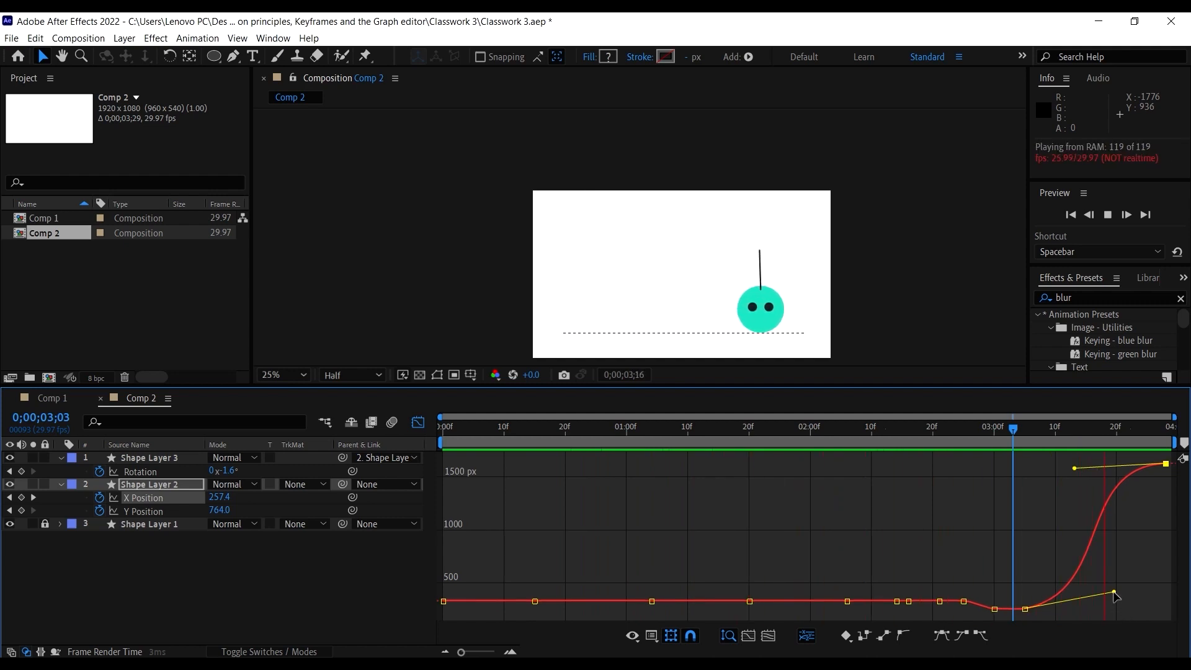
drag(1115, 594, 1133, 600)
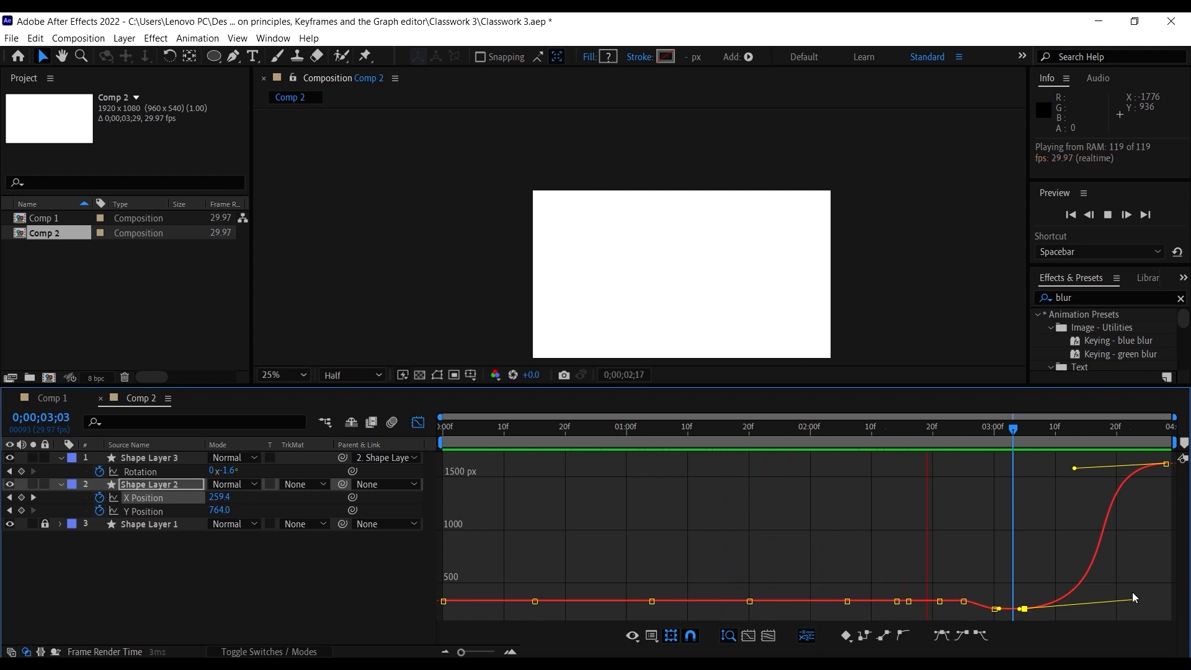
key(space)
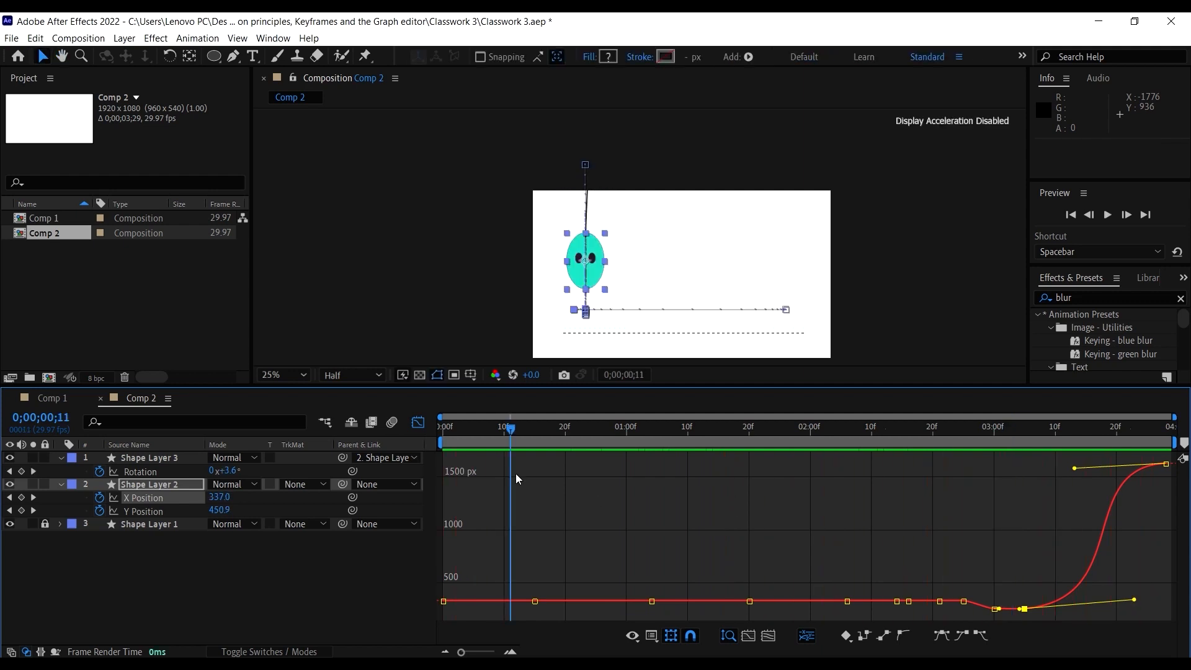
click(419, 422)
key(space)
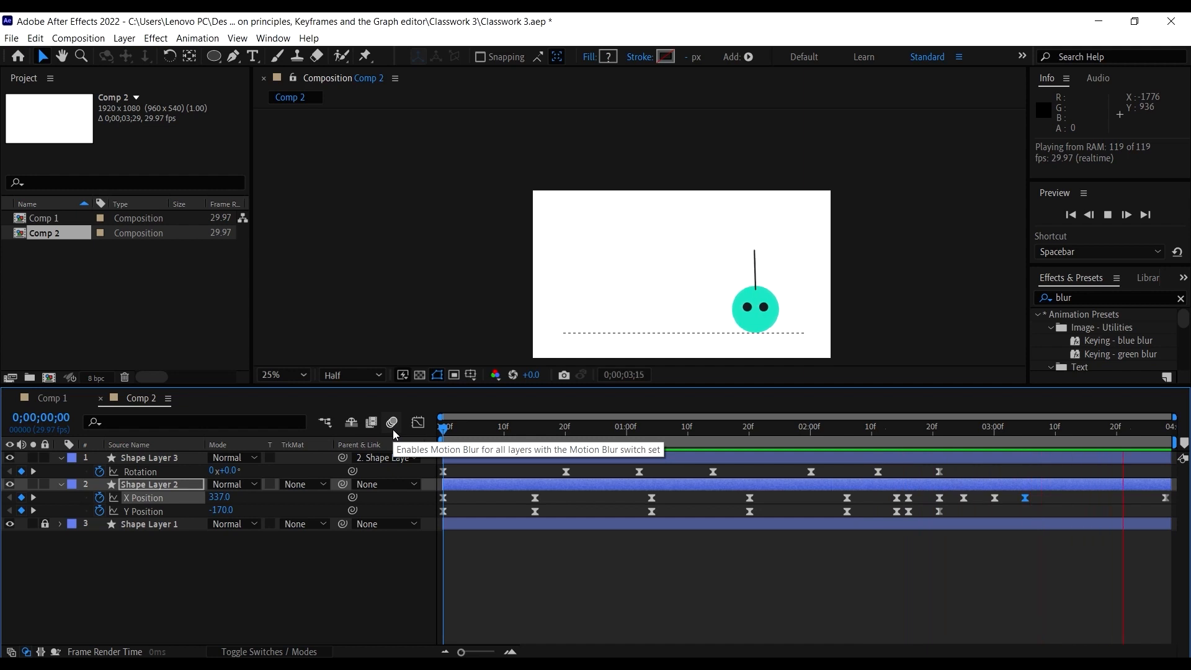
key(space)
key(space)
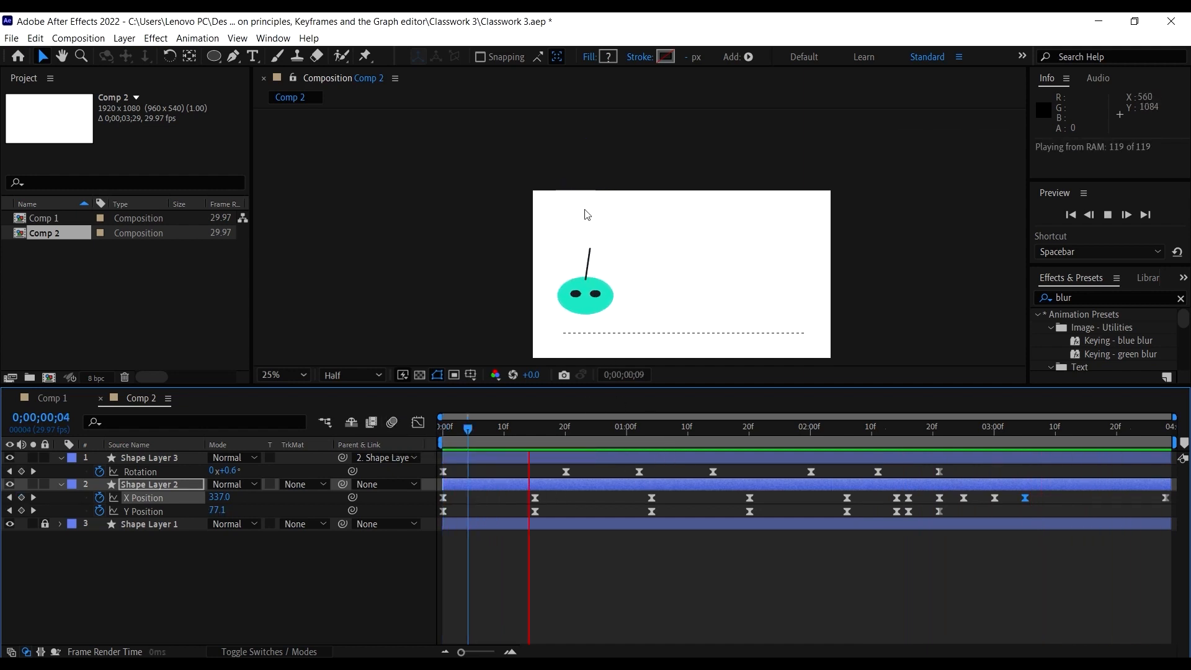
key(space)
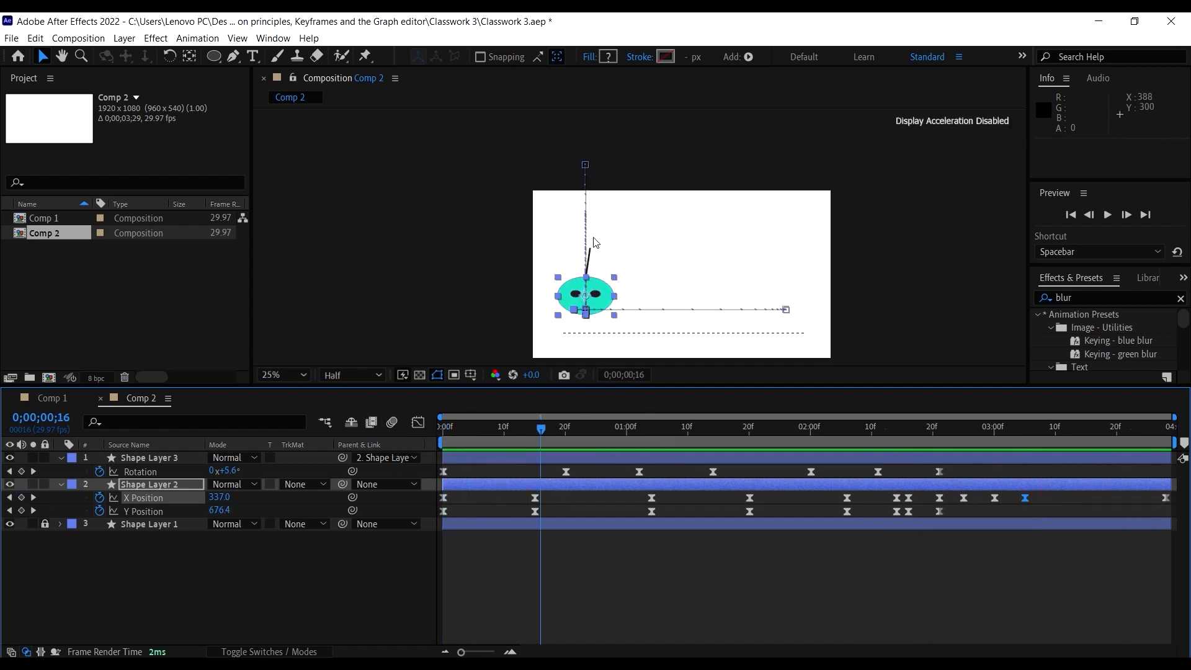
Step: Add a Rotation keyframe to the antenna on Shape Layer 3 at 0;00;03;00
click(175, 459)
drag(884, 446, 952, 452)
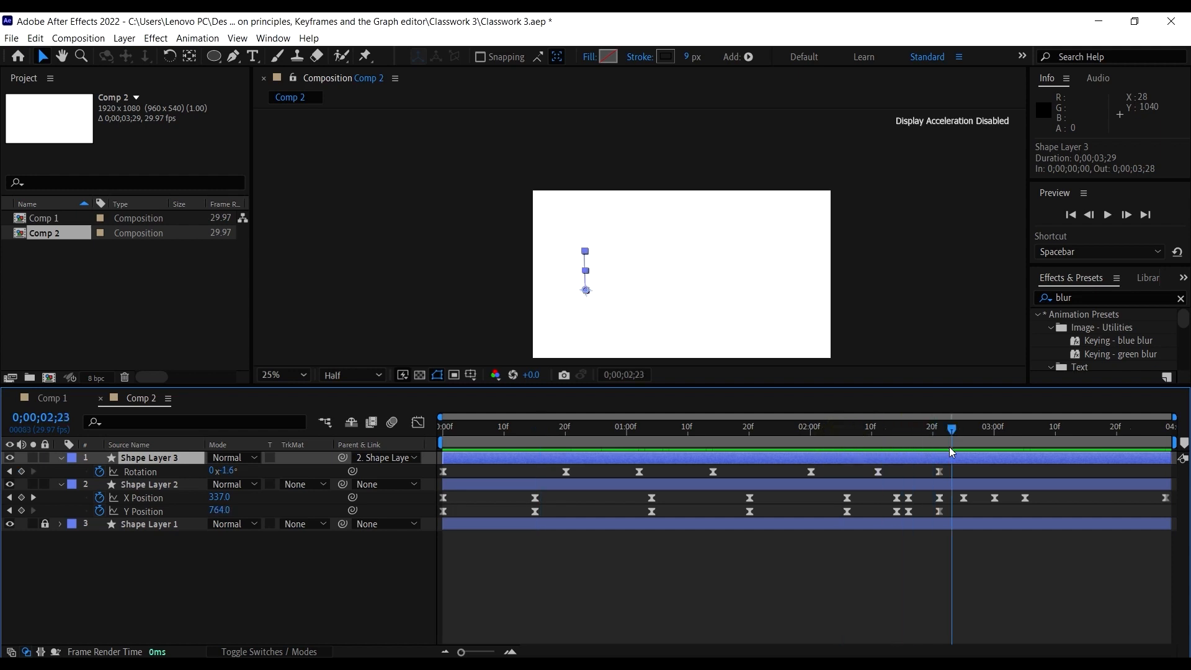
key(space)
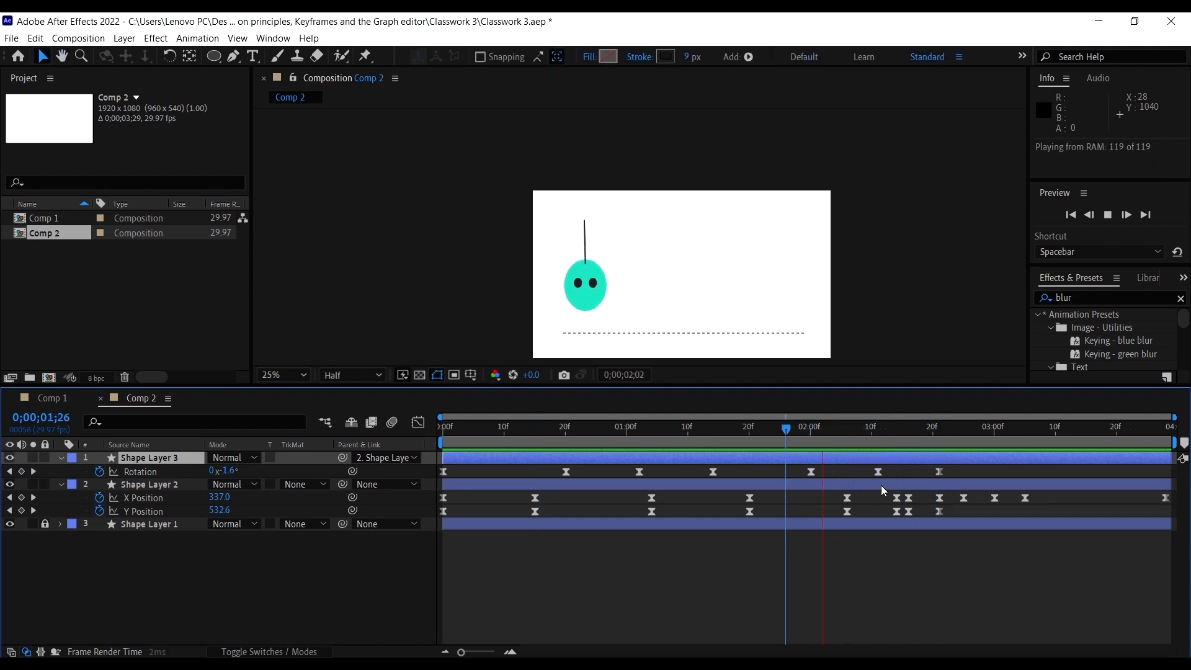
key(space)
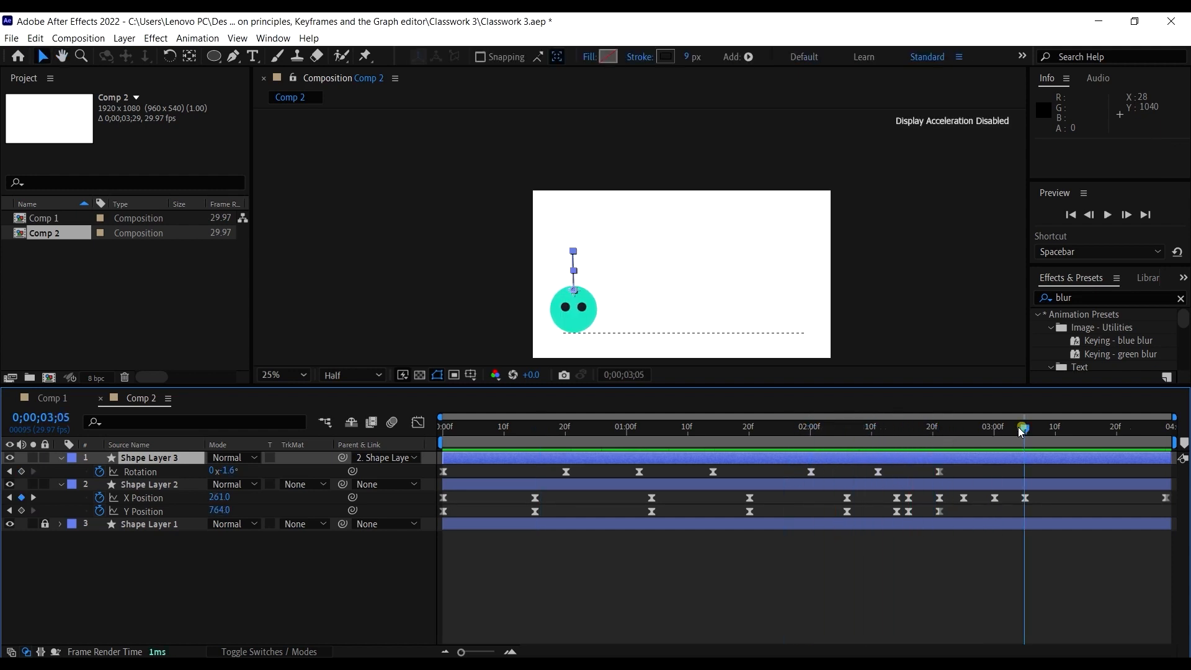
drag(1021, 429, 995, 462)
click(21, 471)
Step: Rotate the antenna backward to about -16.8° at 0;00;03;05 with the Rotation tool, and preview the motion
drag(1004, 443, 1027, 444)
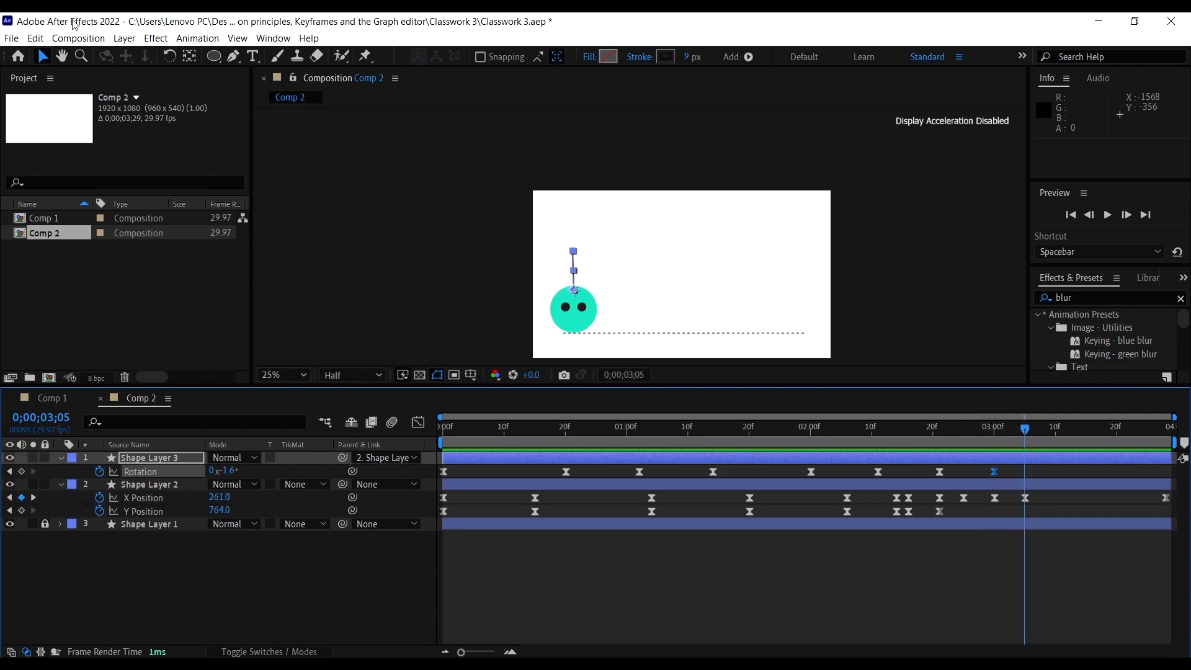
click(169, 57)
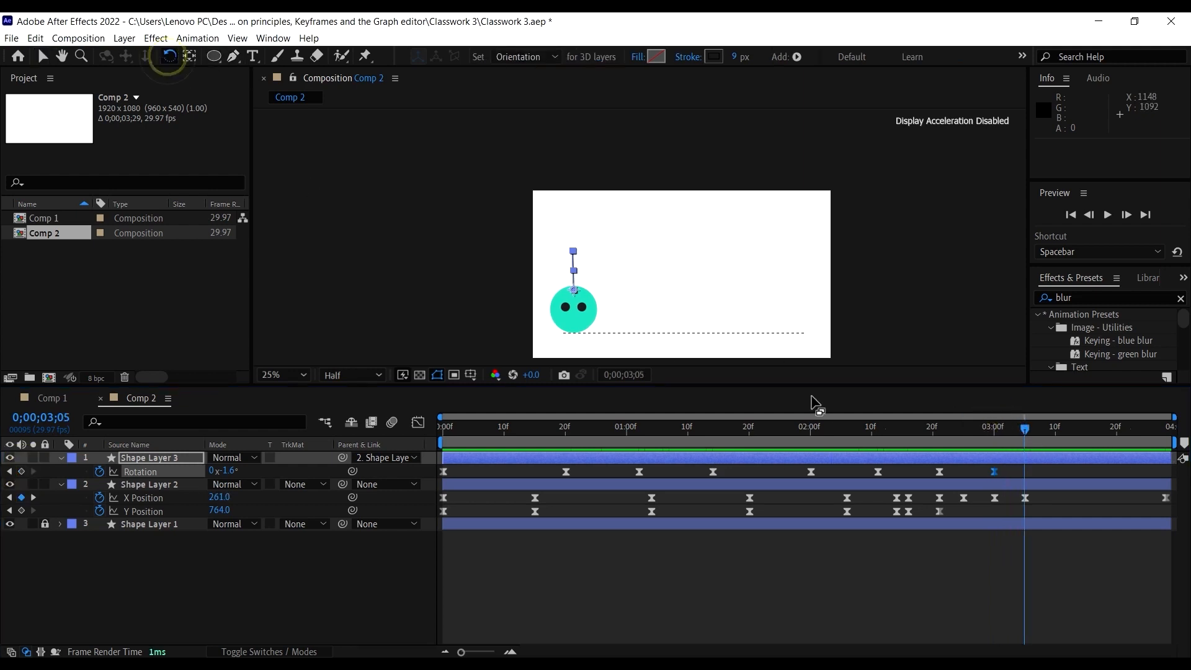
drag(571, 258, 566, 254)
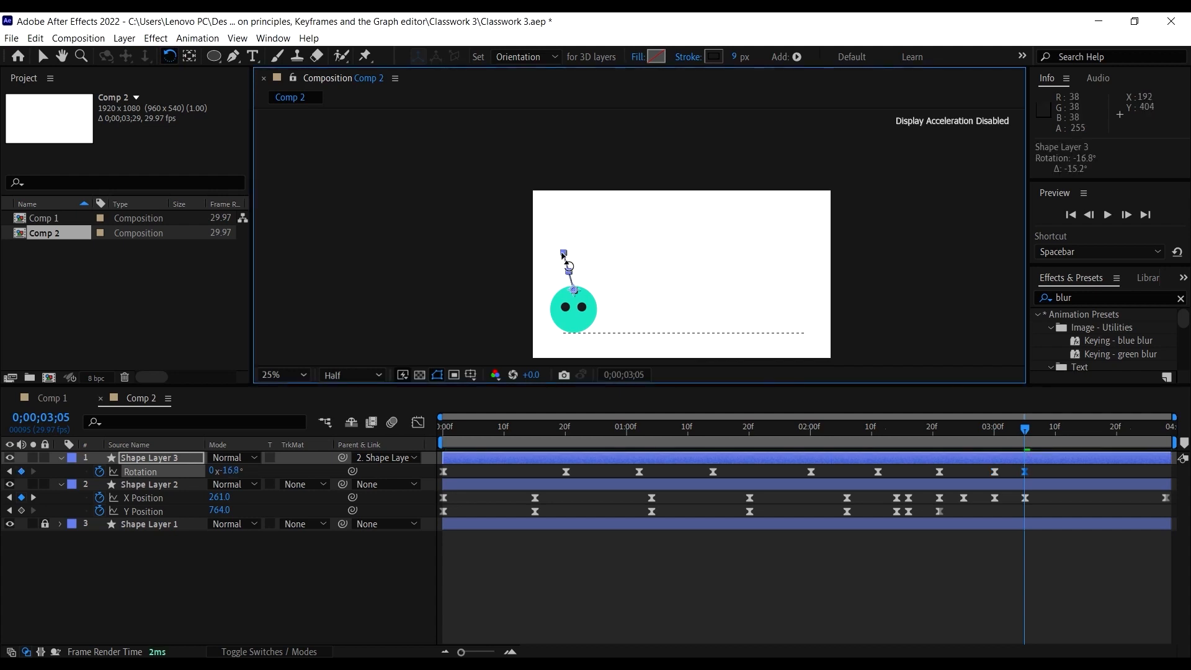
click(909, 429)
key(space)
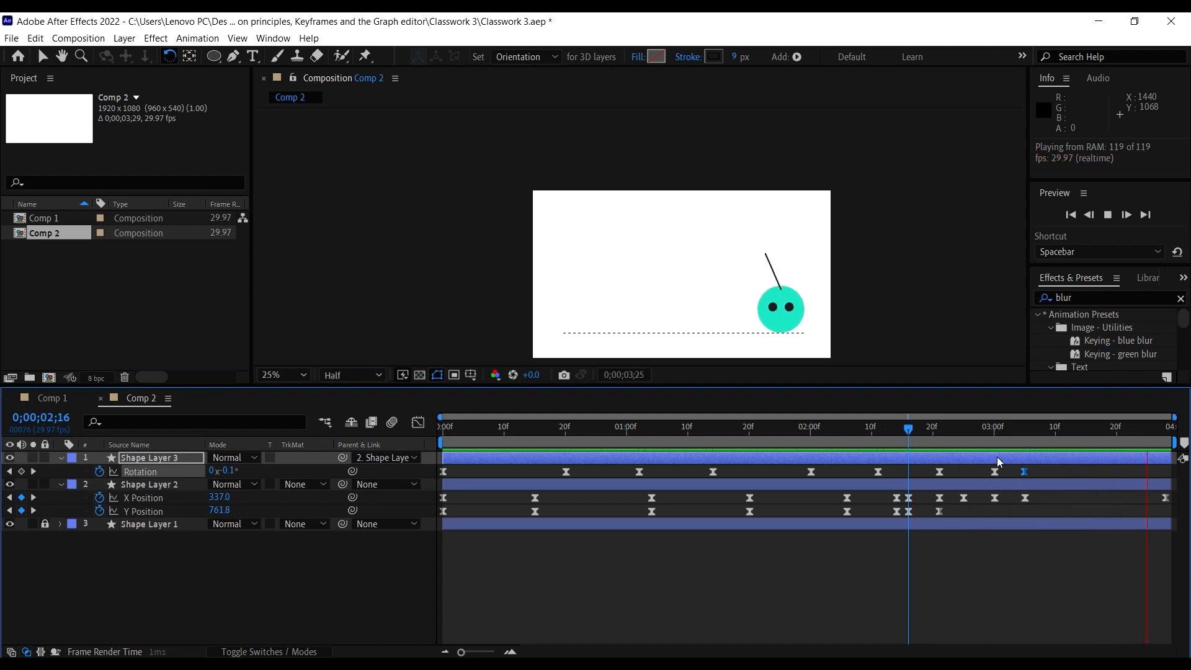
key(space)
Step: Delete the antenna's Rotation keyframe at 0;00;03;00 and replay the pull-back from about 0;00;02;03
click(995, 472)
key(Delete)
drag(928, 435, 829, 428)
key(space)
key(space)
key(space)
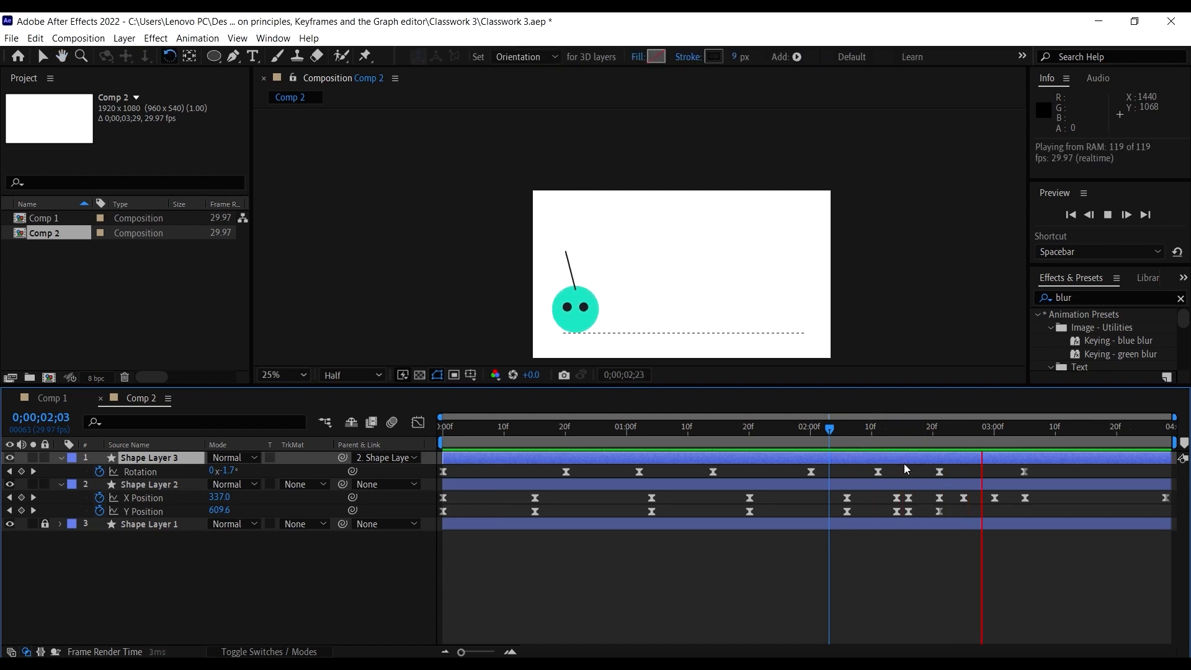
Step: Undo the deletion of the antenna's Rotation keyframe, move that keyframe to about 0;00;02;27, and preview the pull-back
key(ctrl+z)
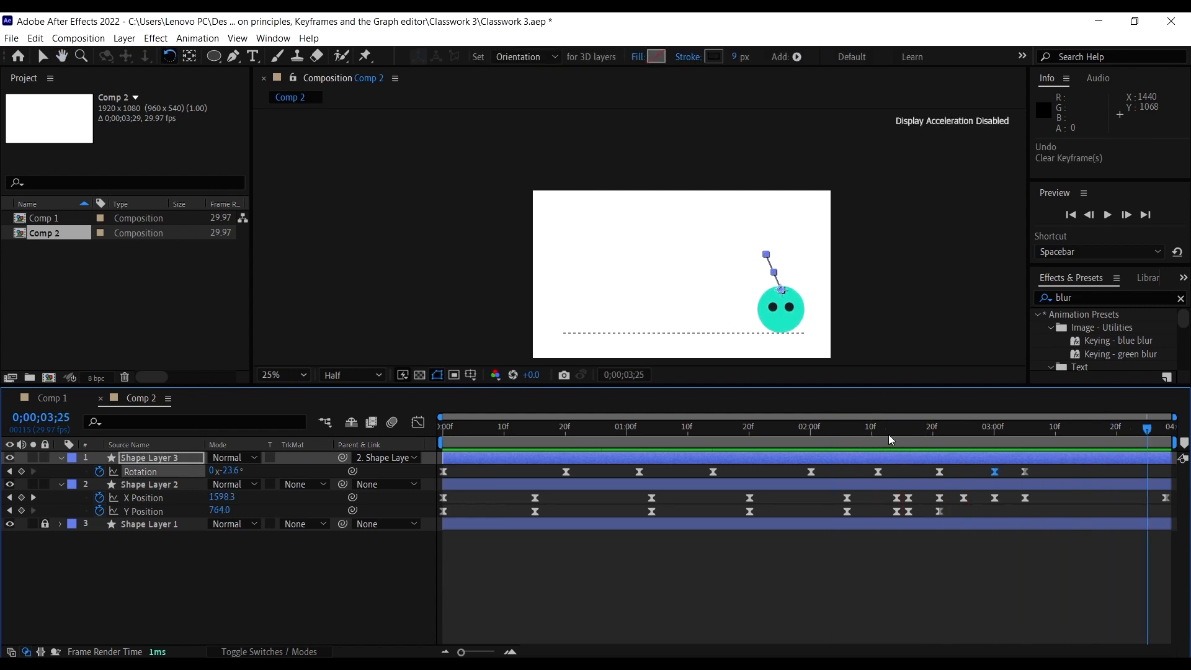
drag(886, 428, 841, 429)
mouse_move(995, 472)
mouse_down()
mouse_move(1005, 474)
mouse_move(977, 473)
mouse_up()
key(space)
key(space)
key(space)
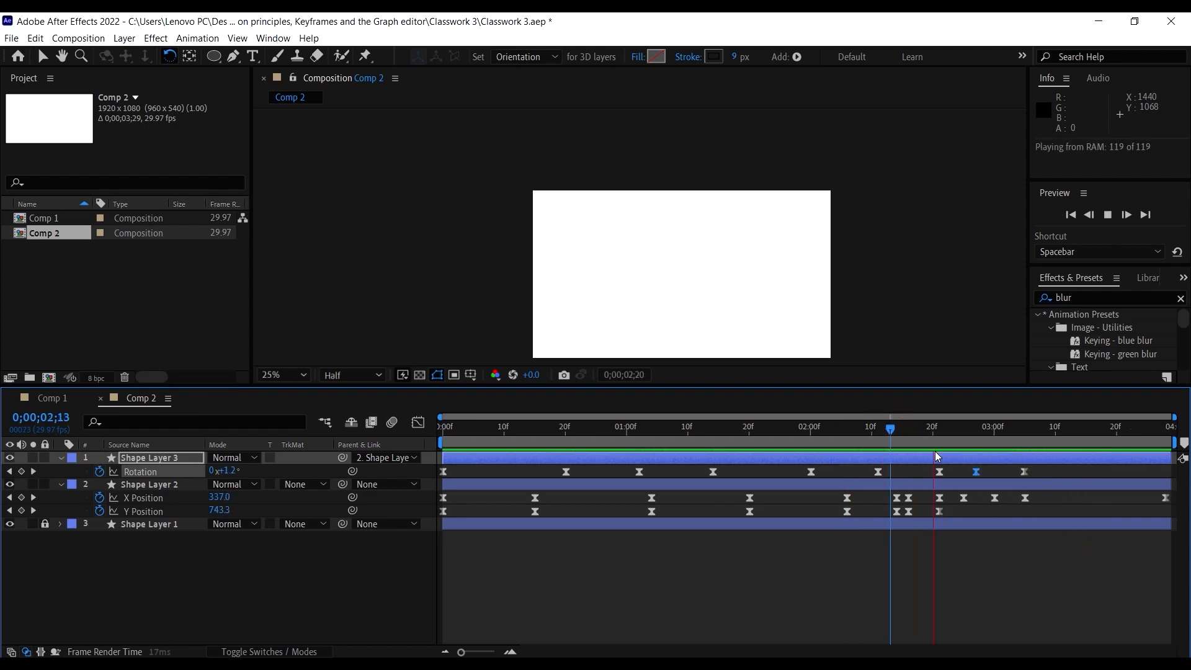
click(987, 441)
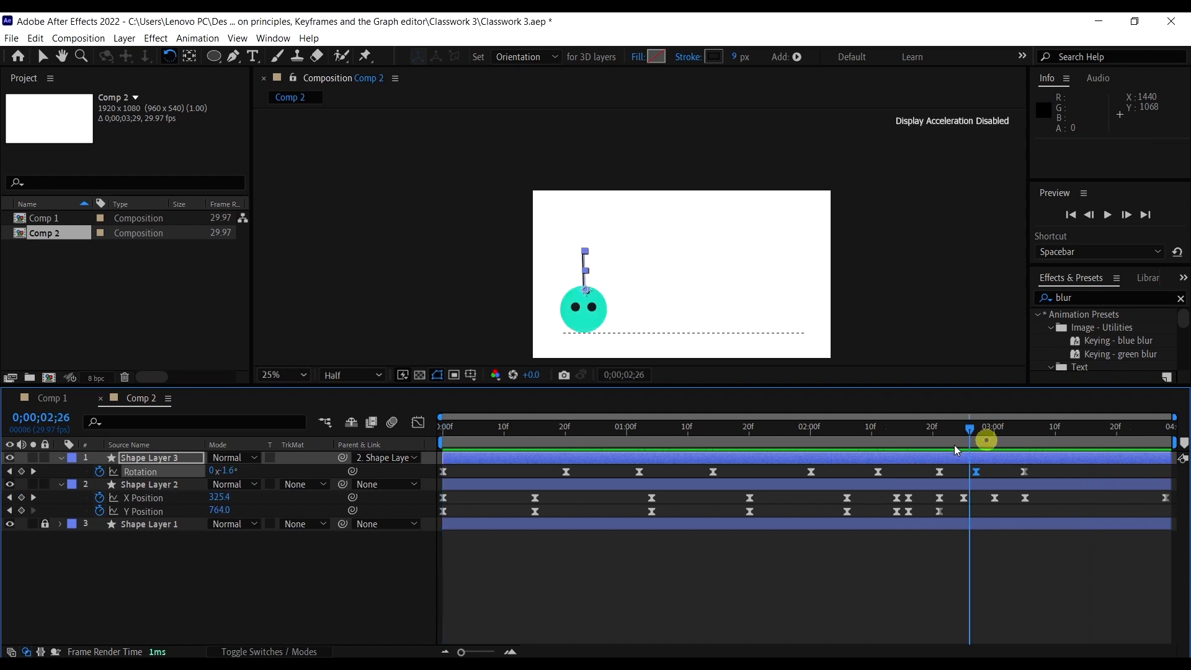
Step: Add a Rotation keyframe to the antenna near the end of the dash and place it at 0;00;03;21
drag(955, 445, 1126, 474)
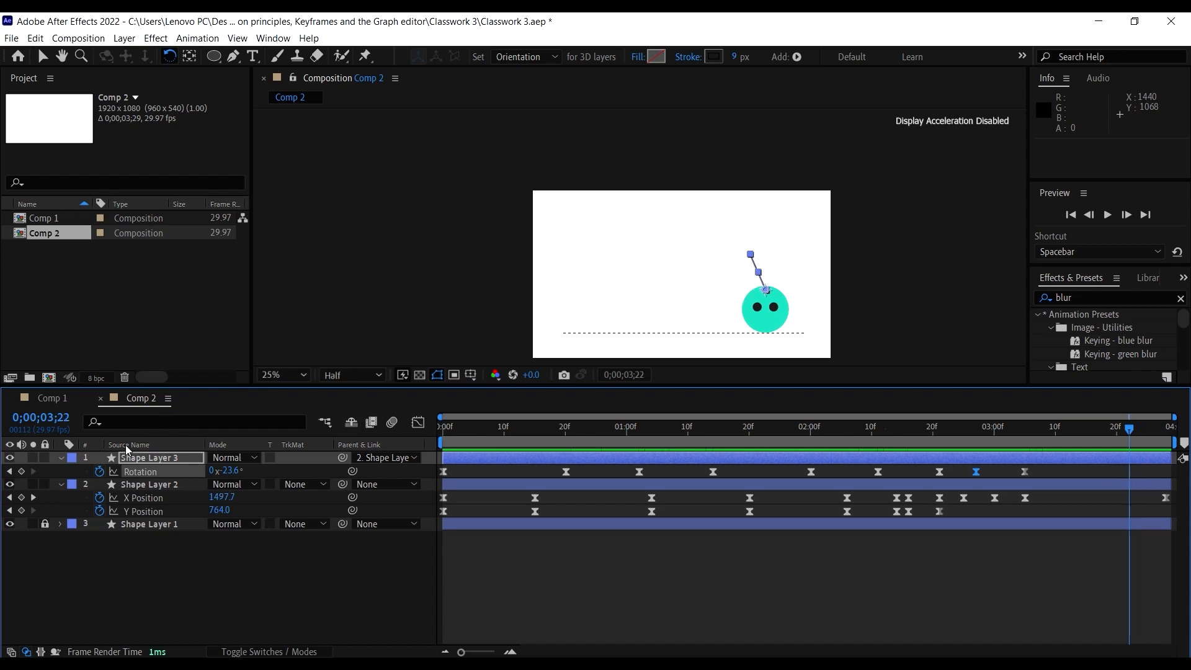
click(21, 472)
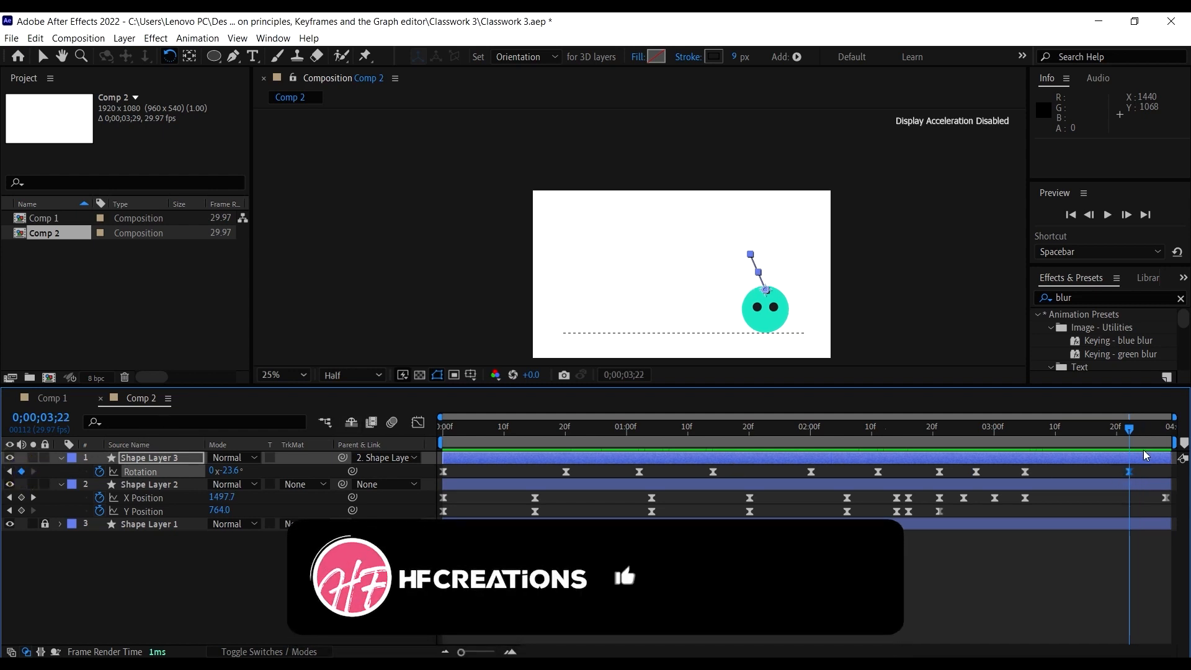
drag(1136, 433, 1147, 441)
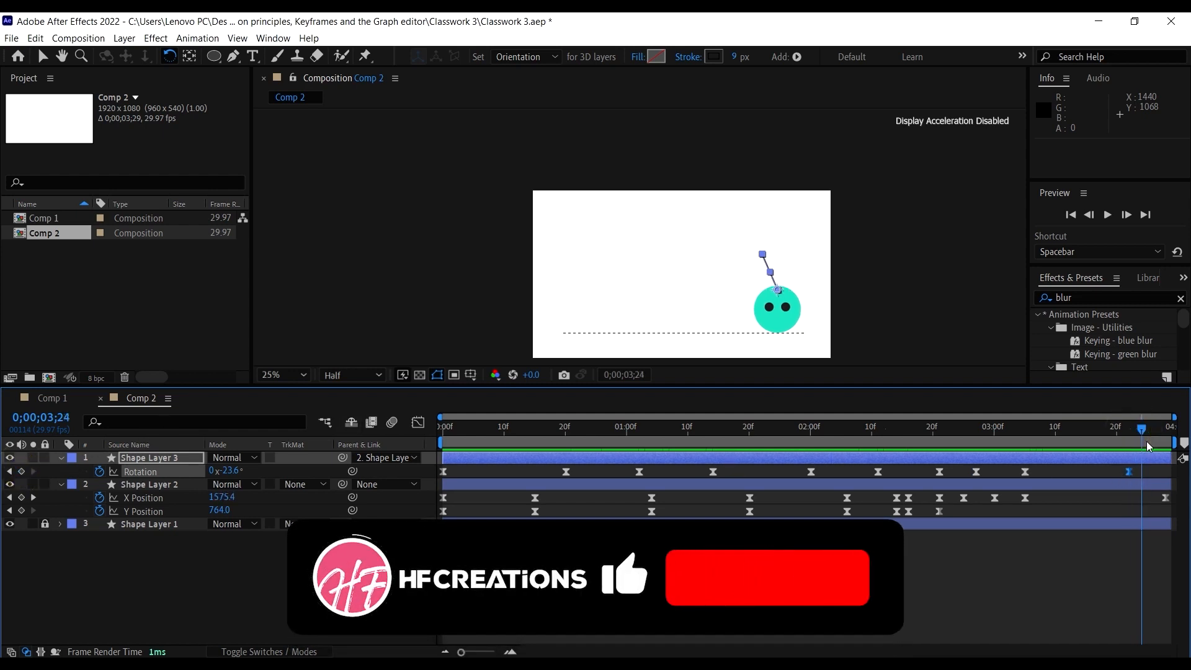
click(1125, 471)
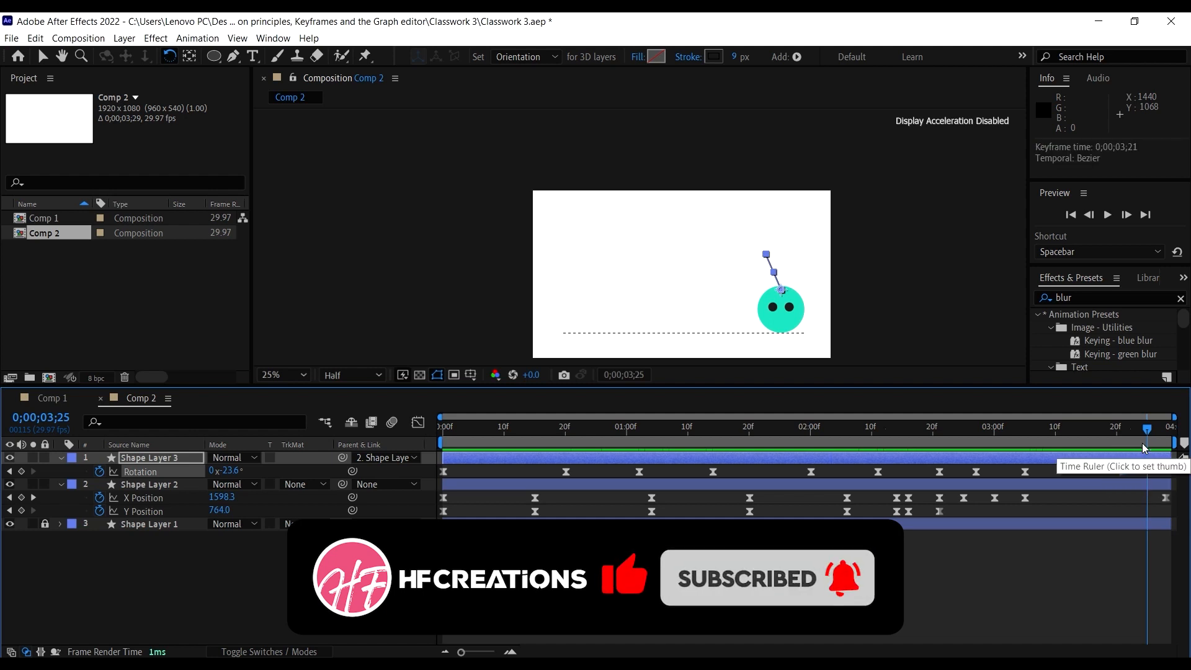
Step: Rotate the antenna forward to about 17.9° at 0;00;03;24 and upright to about -0.3° at 0;00;03;28, and preview the motion
drag(1148, 435, 1145, 433)
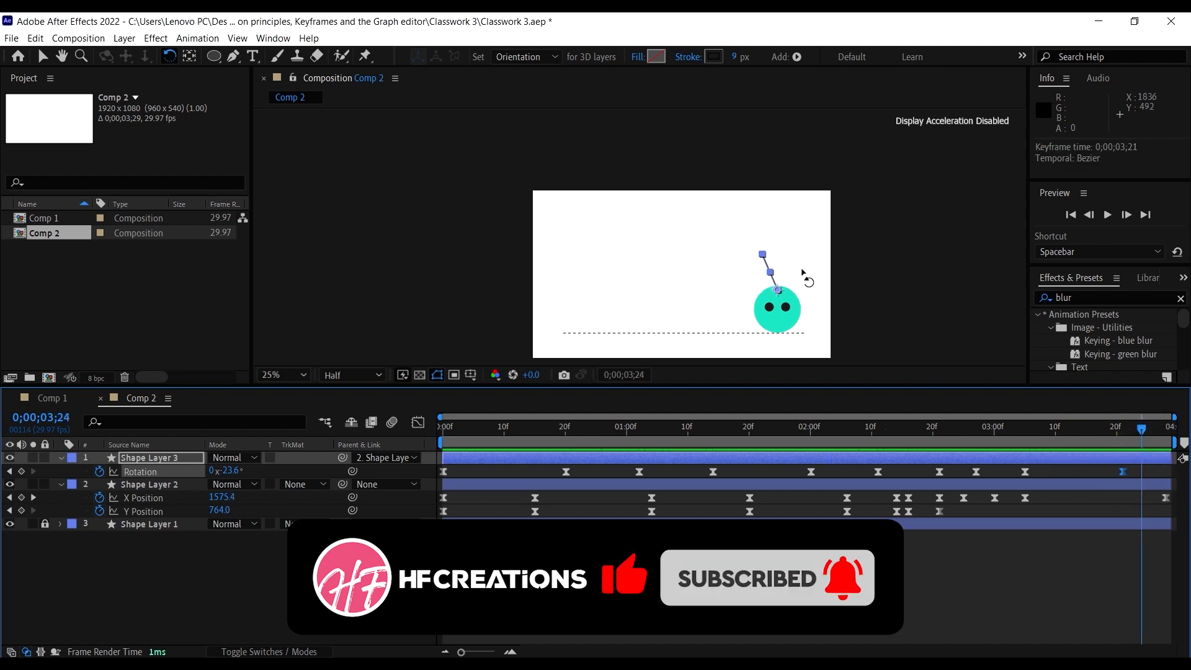
drag(767, 256, 794, 262)
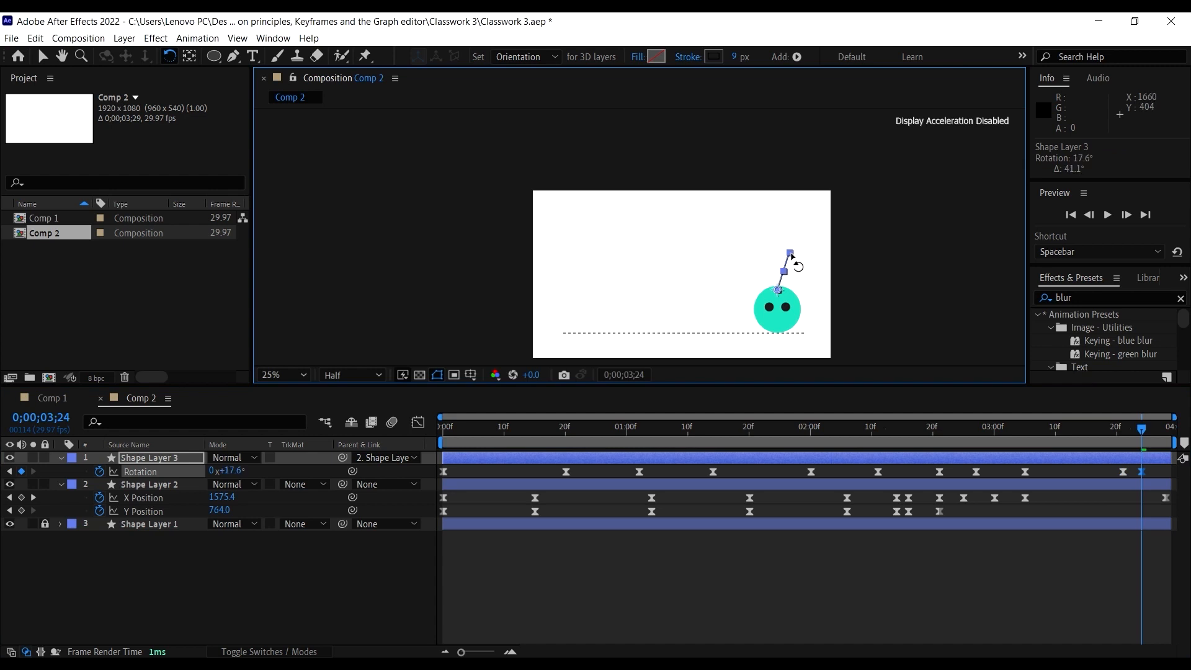
click(1167, 431)
drag(799, 257, 787, 252)
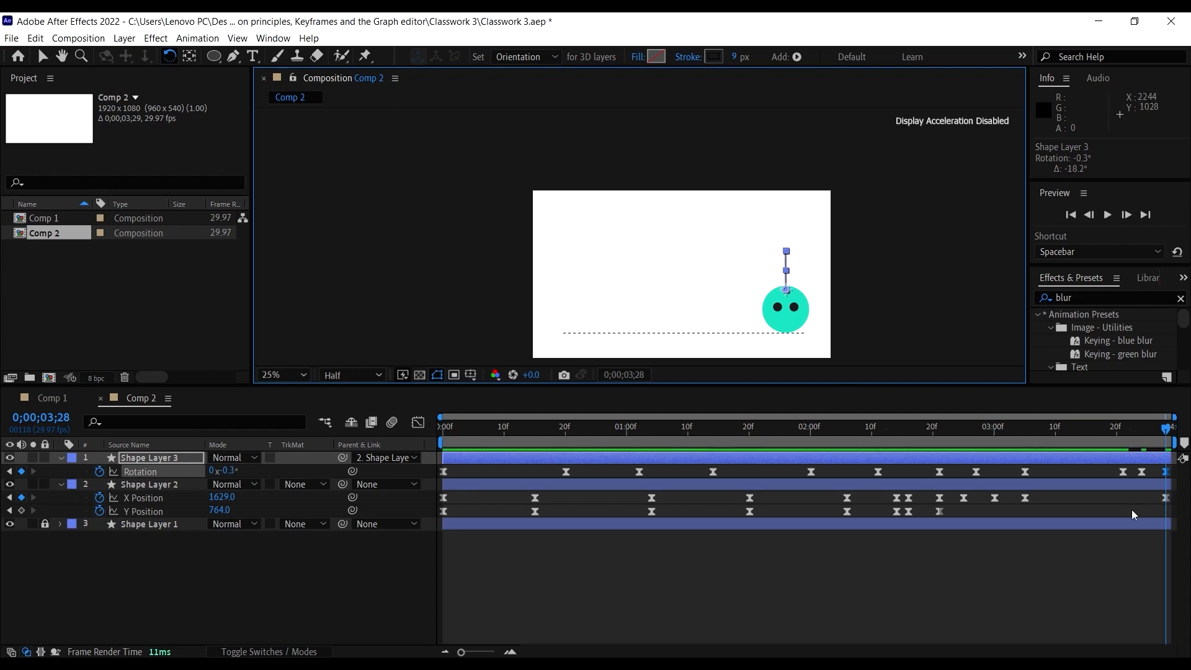
key(space)
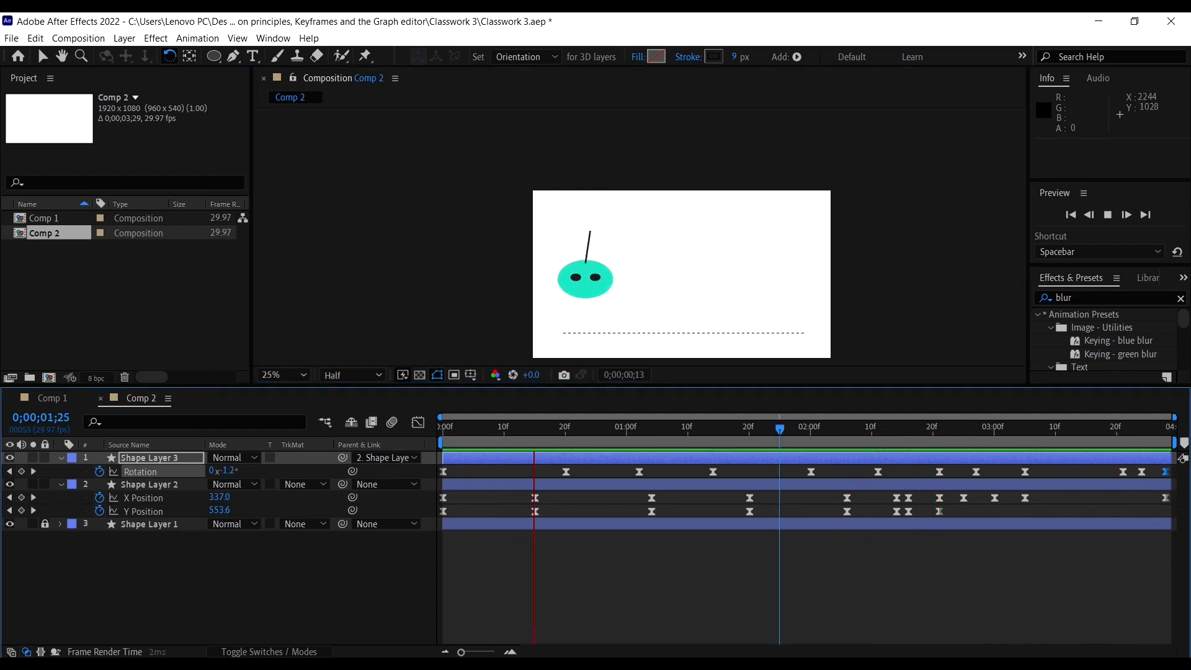
key(space)
Step: Try deleting the antenna's Rotation keyframe at 0;00;03;21, and undo the deletion
click(1123, 433)
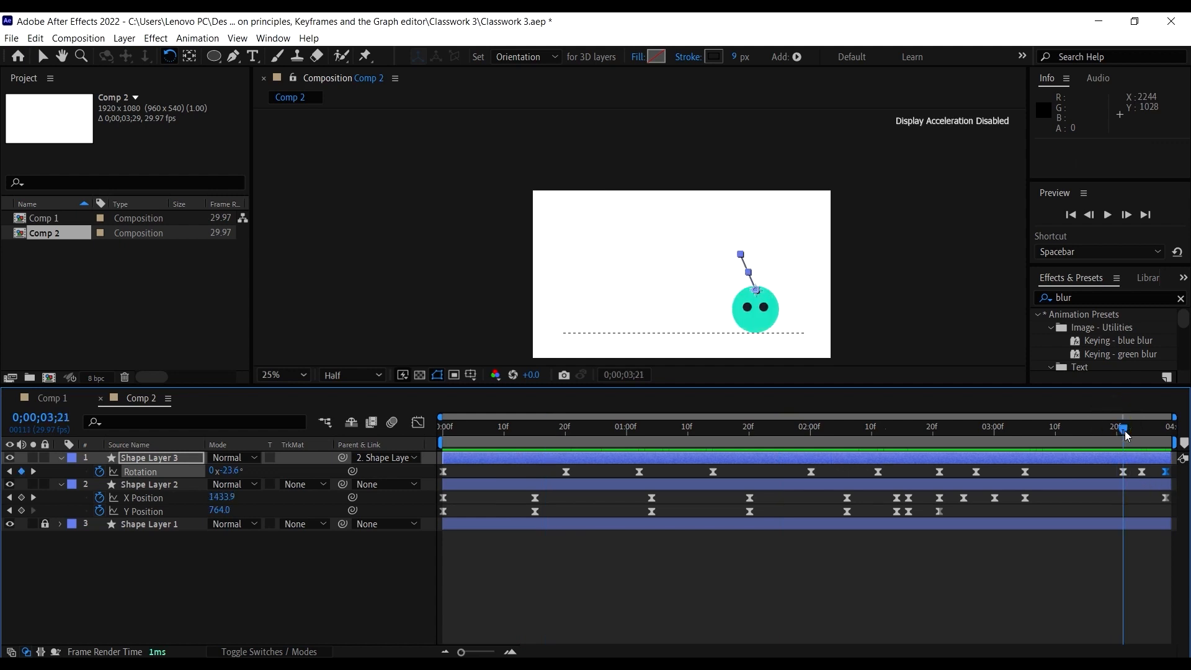
click(1123, 472)
key(Delete)
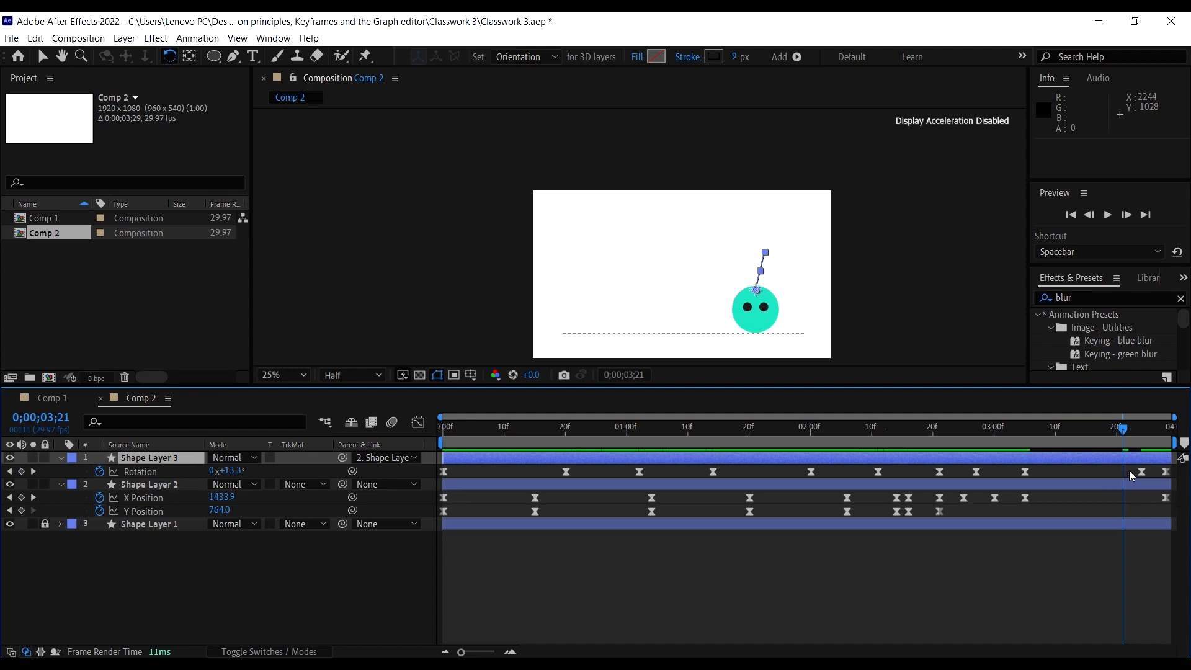
key(ctrl+z)
Step: Move the antenna's backward-tilt Rotation keyframe near the end of the dash to 0;00;03;19 and preview it
drag(1095, 428, 1049, 434)
drag(1125, 473, 1113, 474)
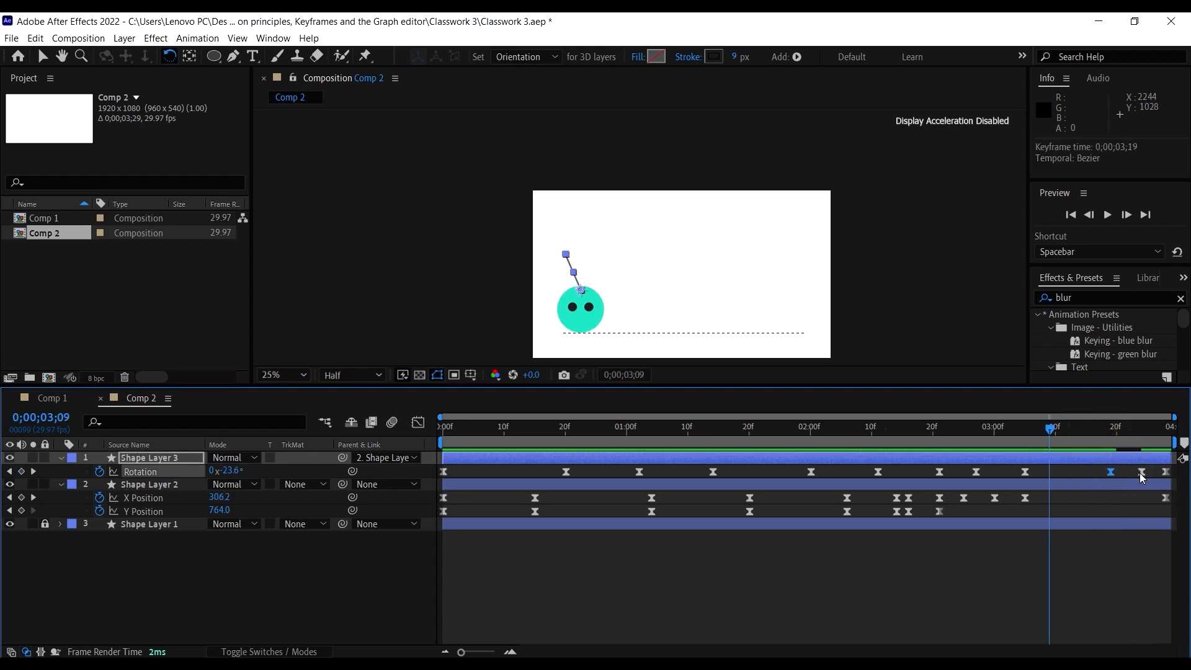
key(space)
Step: Delete the antenna's forward-swing Rotation keyframe at 0;00;03;24 and replay the pull-back and dash from about 0;00;02;14
click(1142, 472)
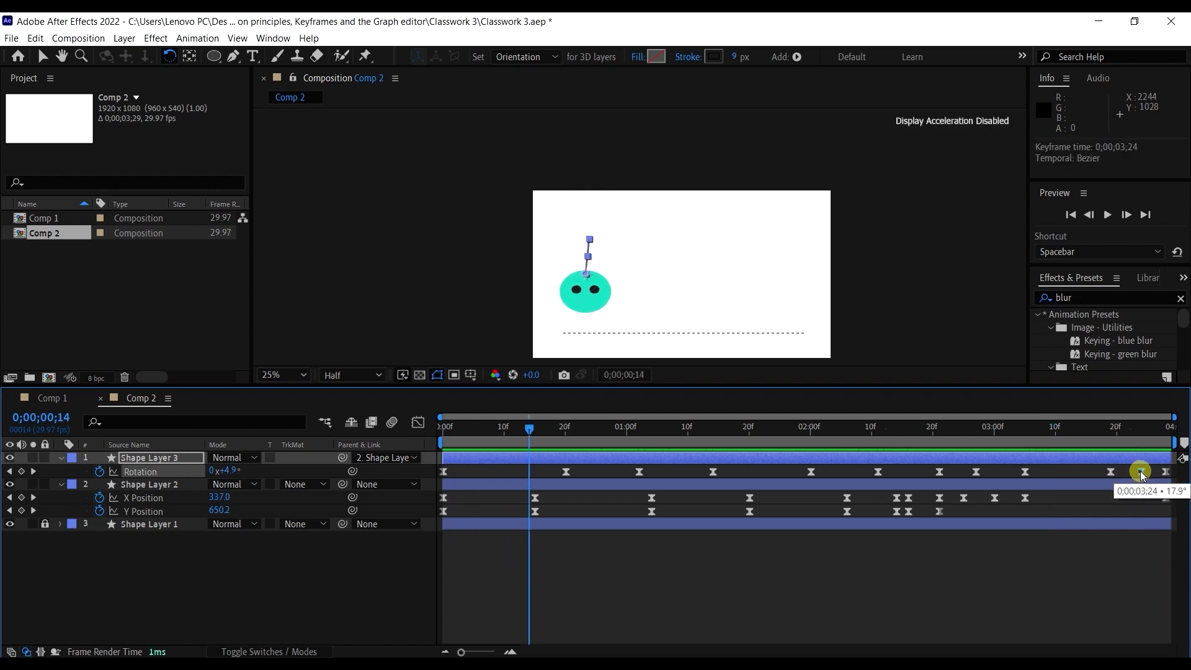
key(Delete)
key(space)
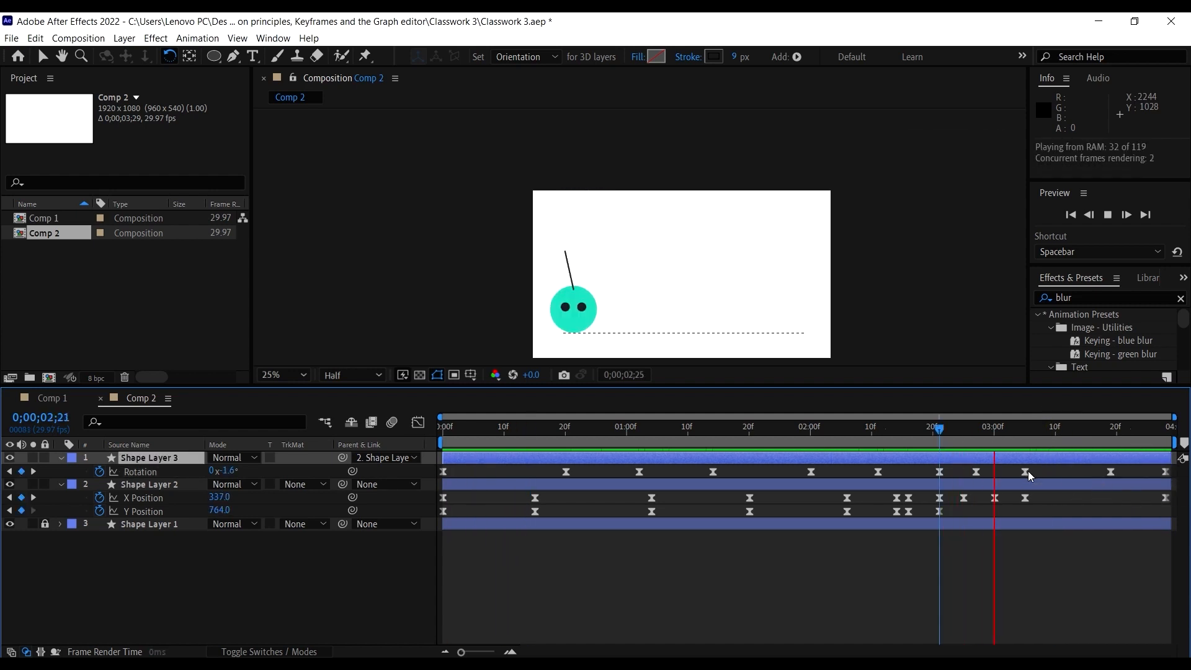
click(1007, 441)
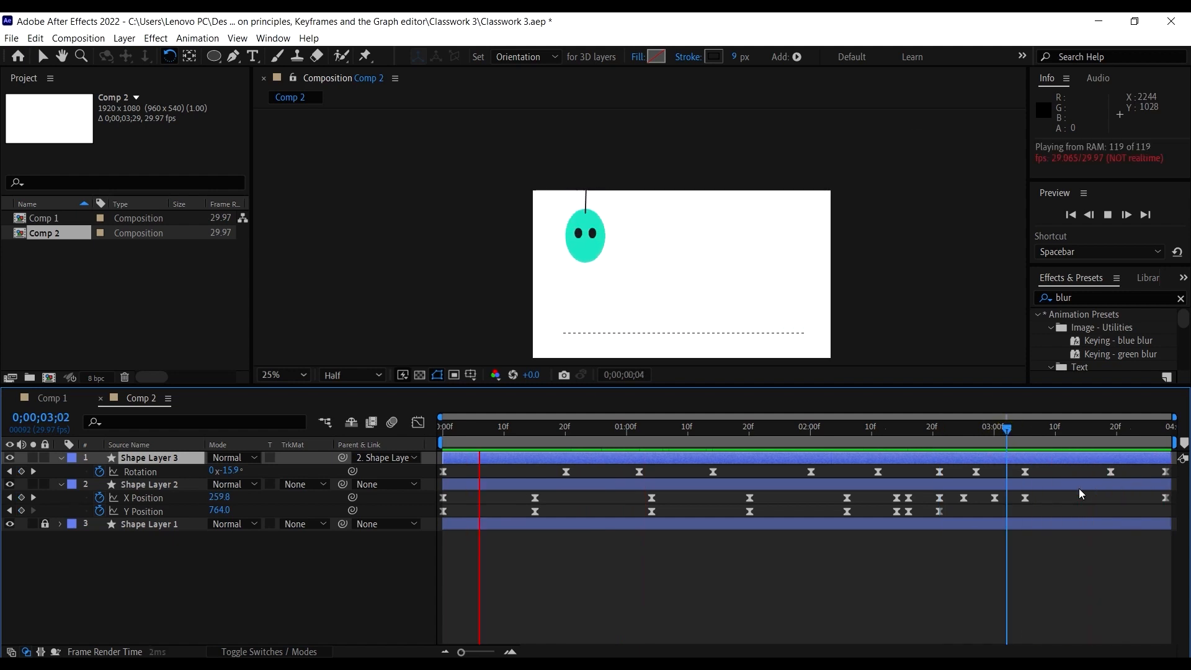
key(space)
drag(972, 429, 896, 429)
key(space)
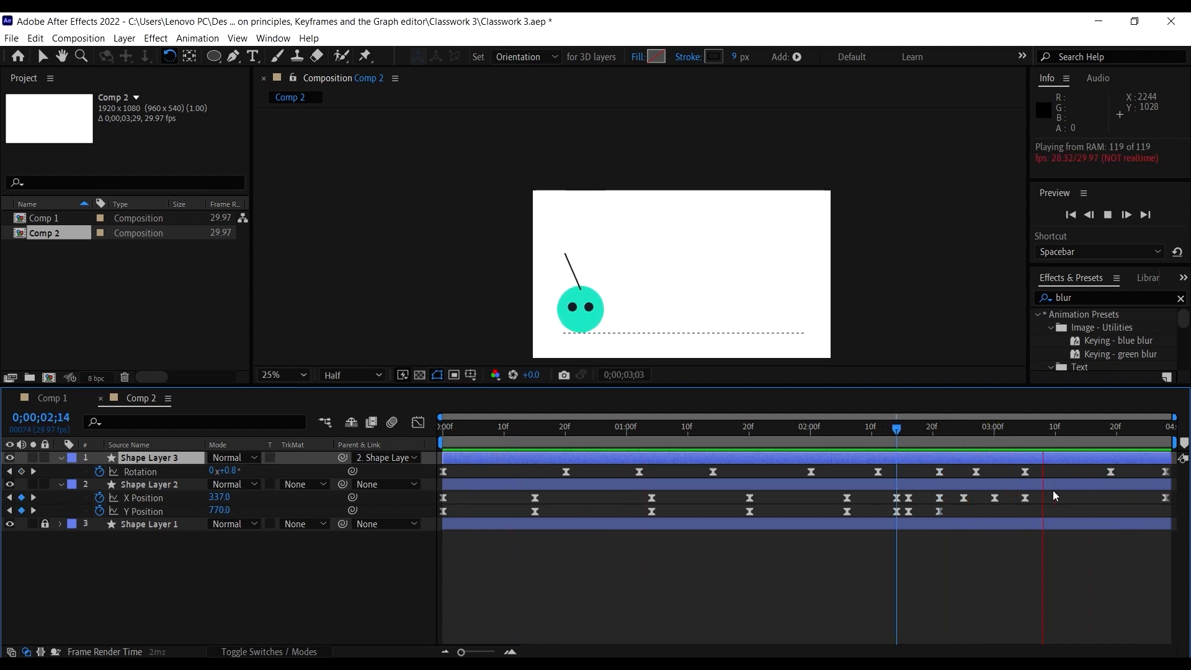
key(space)
Step: Move the antenna's last two Rotation keyframes to 0;00;03;16 and 0;00;03;26, and preview the dash
click(1108, 470)
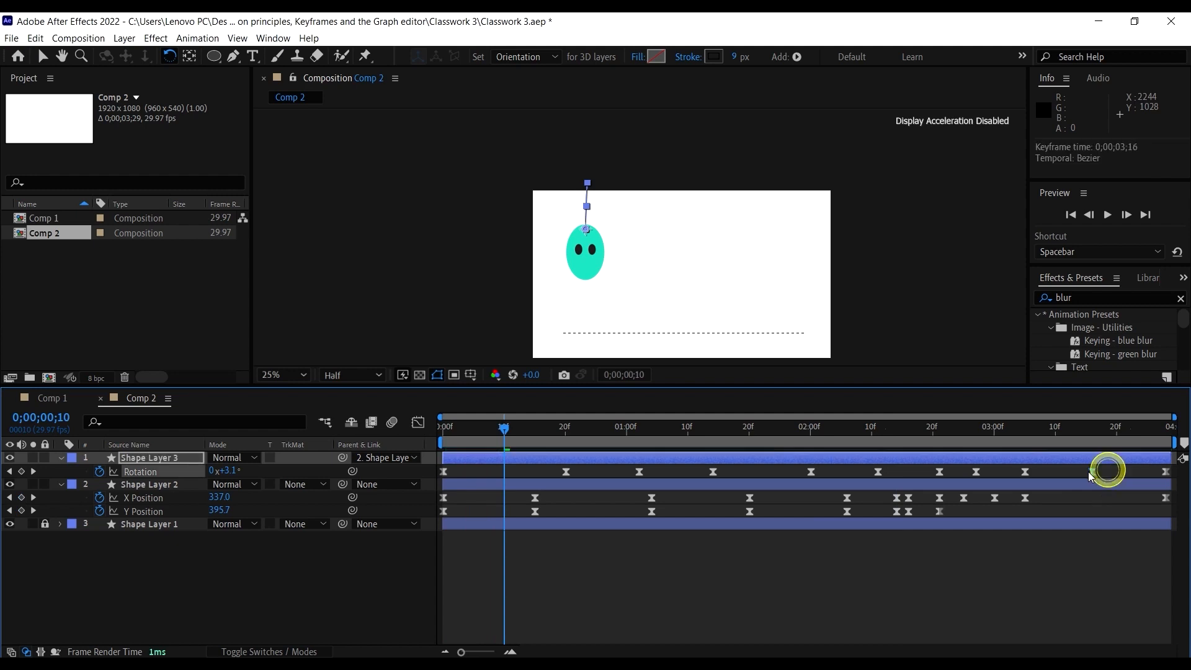
click(945, 429)
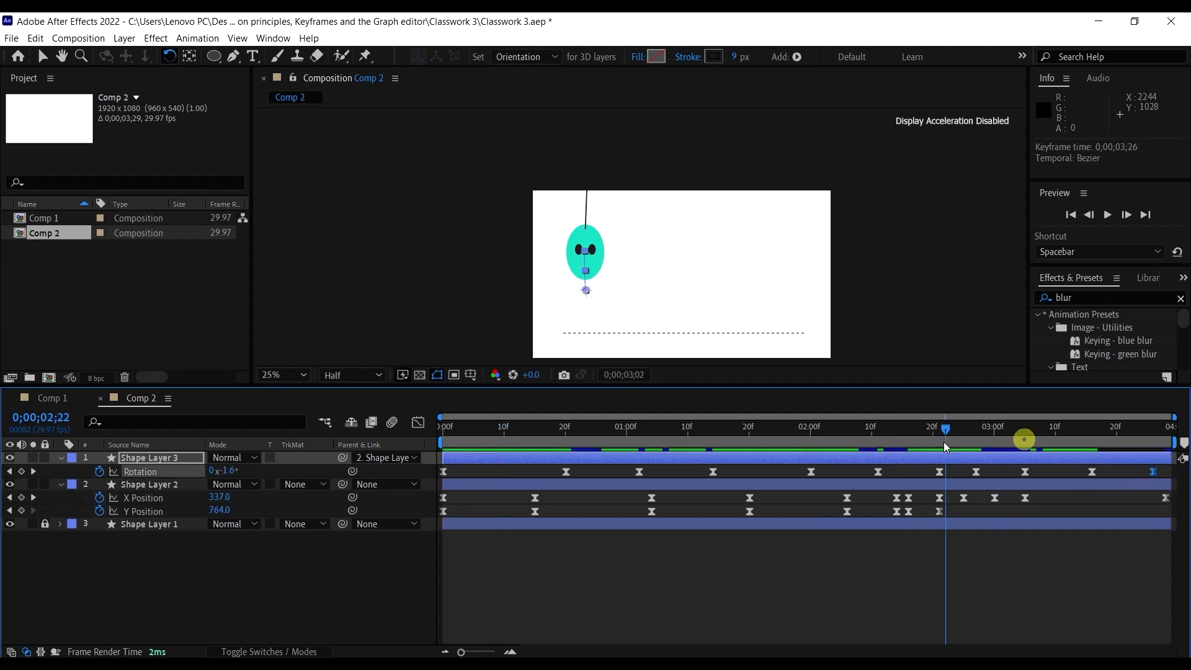
key(space)
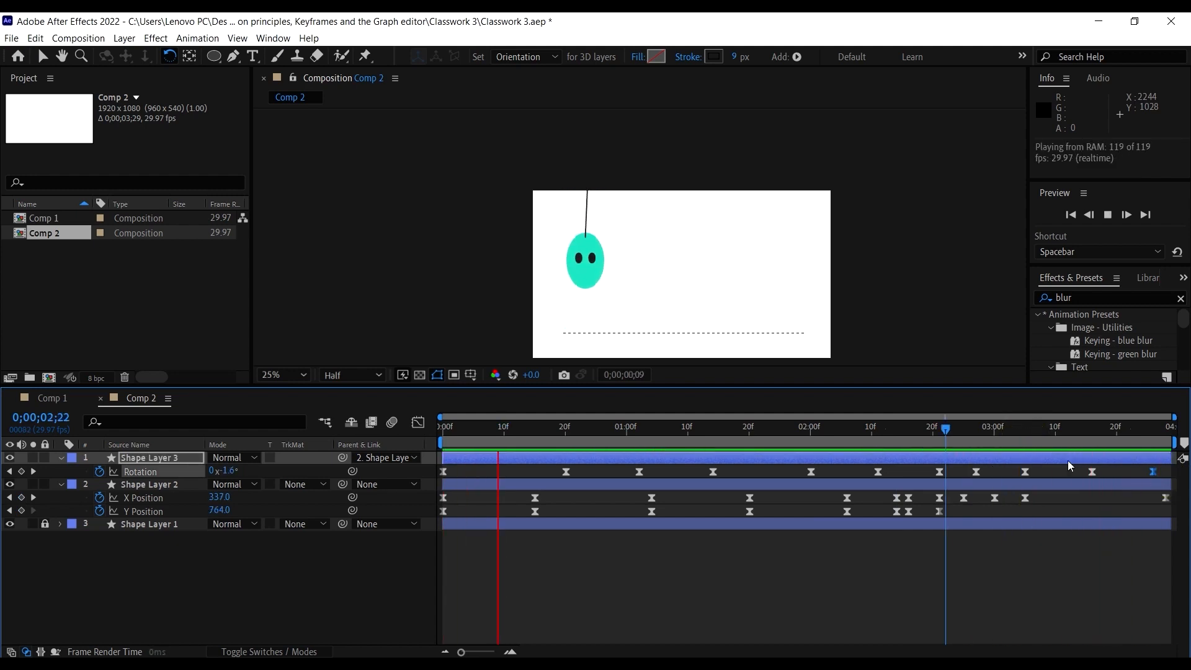
key(space)
Step: Move the antenna's last Rotation keyframe to 0;00;03;28, rotate the antenna forward to about 6.9° there, and preview the animation
click(1154, 471)
drag(1156, 475, 1173, 477)
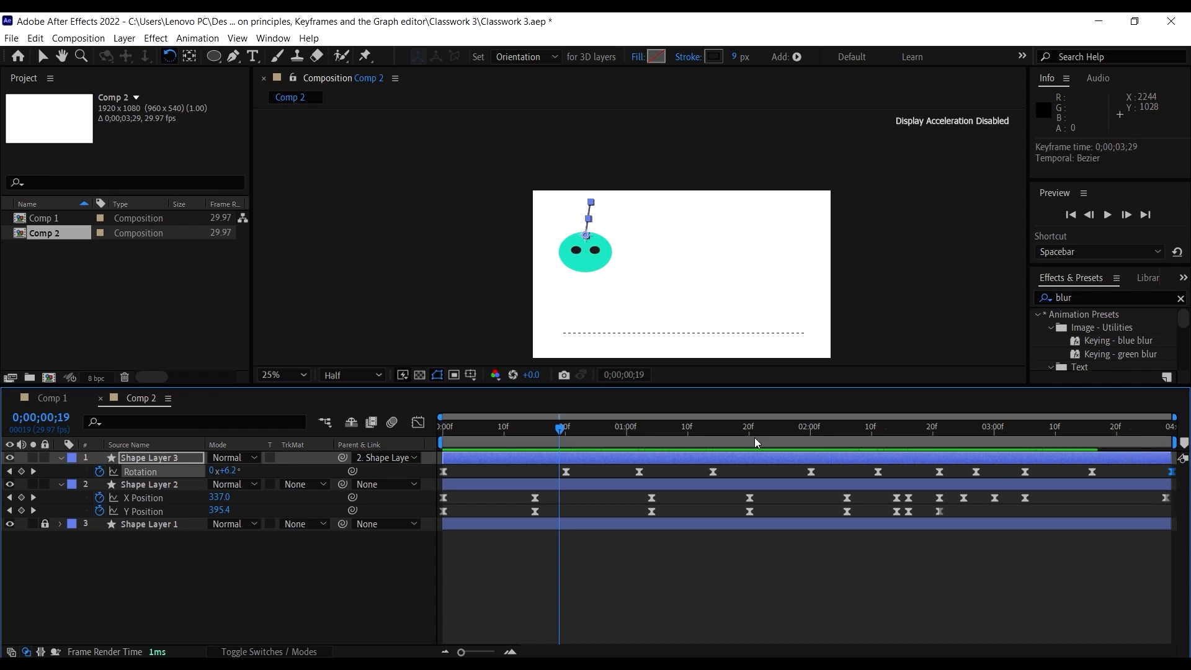
click(1174, 434)
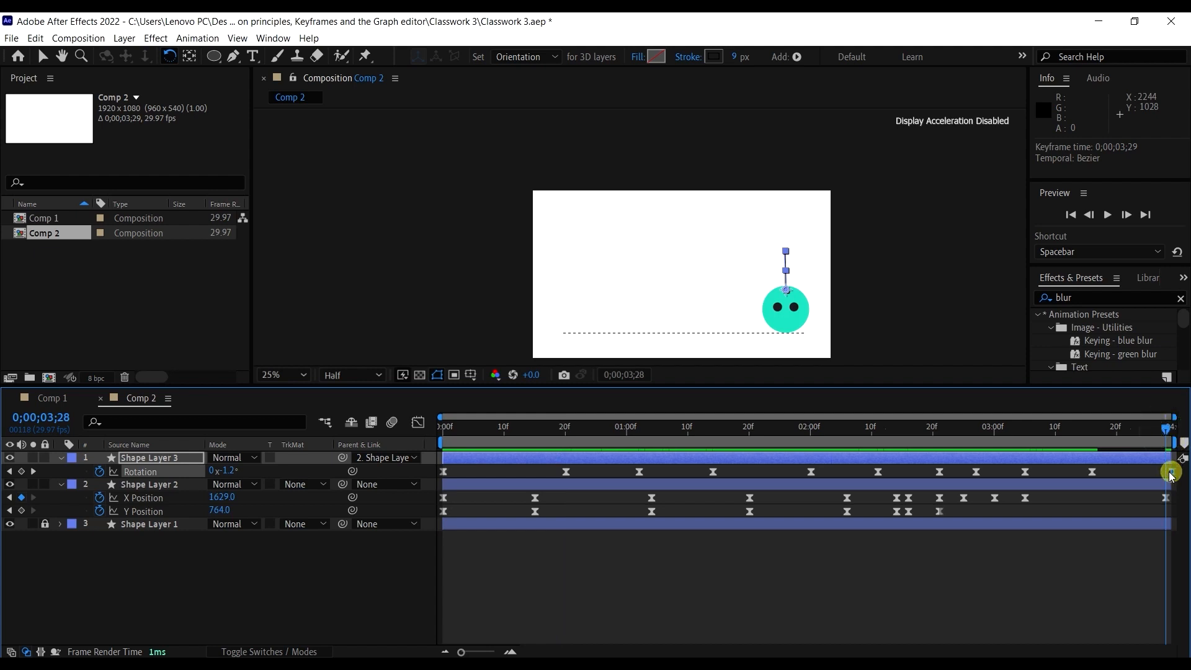
drag(1170, 474, 1168, 474)
drag(794, 249, 792, 249)
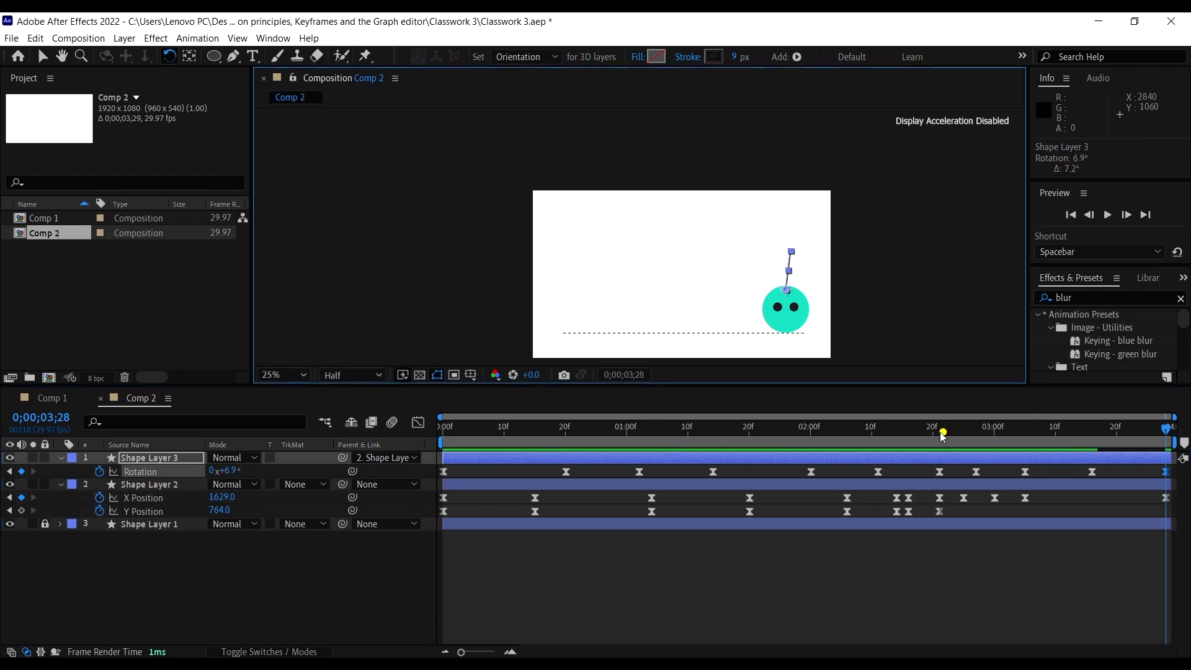
key(space)
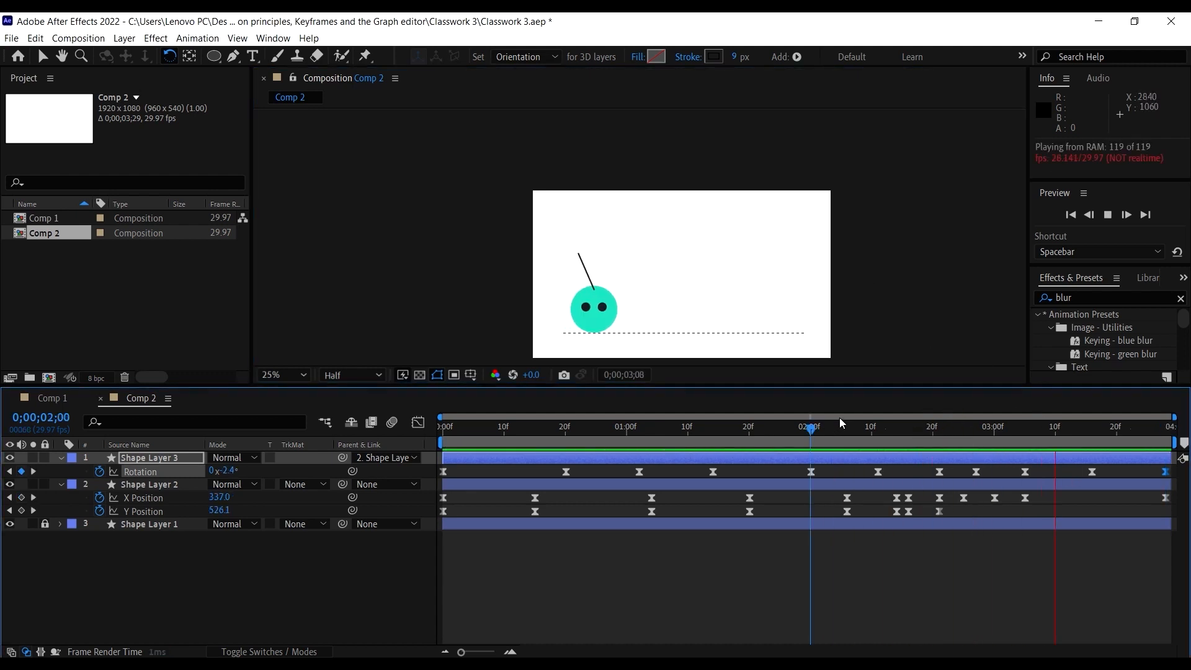